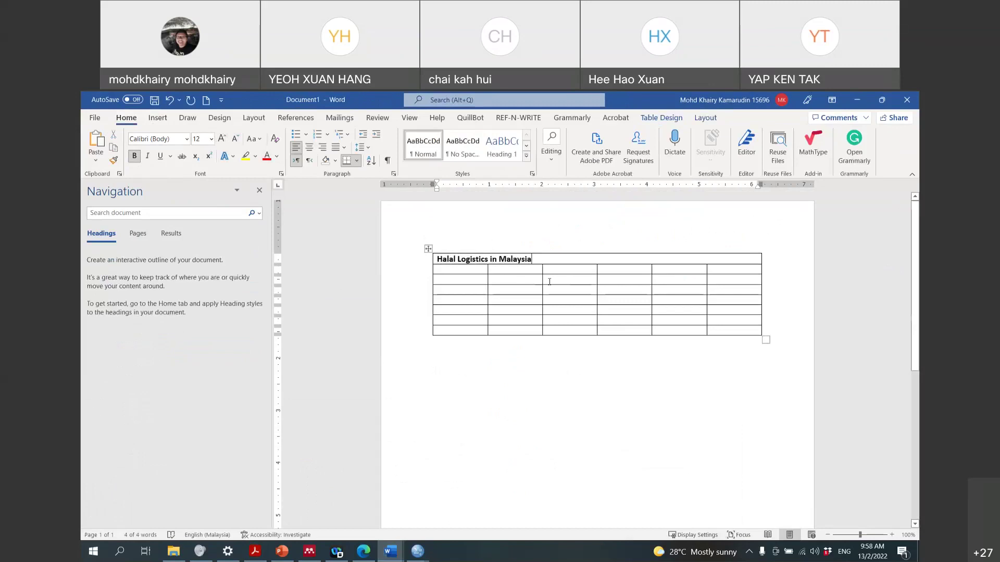
Below the table's title, start a non-bold introduction with "Hello, my name is", the researcher's name and "from Universiti Tun Abdul Razak."
{"action": "key", "text": "Return"}
{"action": "type", "text": "Hal"}
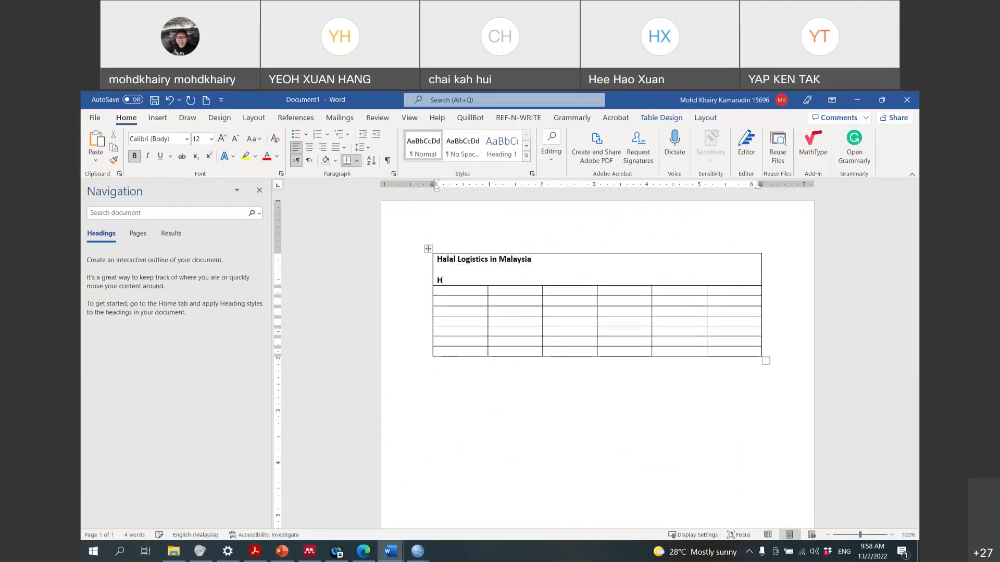
{"action": "key", "text": "BackSpace"}
{"action": "key", "text": "BackSpace"}
{"action": "key", "text": "BackSpace"}
{"action": "key", "text": "ctrl+b"}
{"action": "type", "text": "Hello, my Nam"}
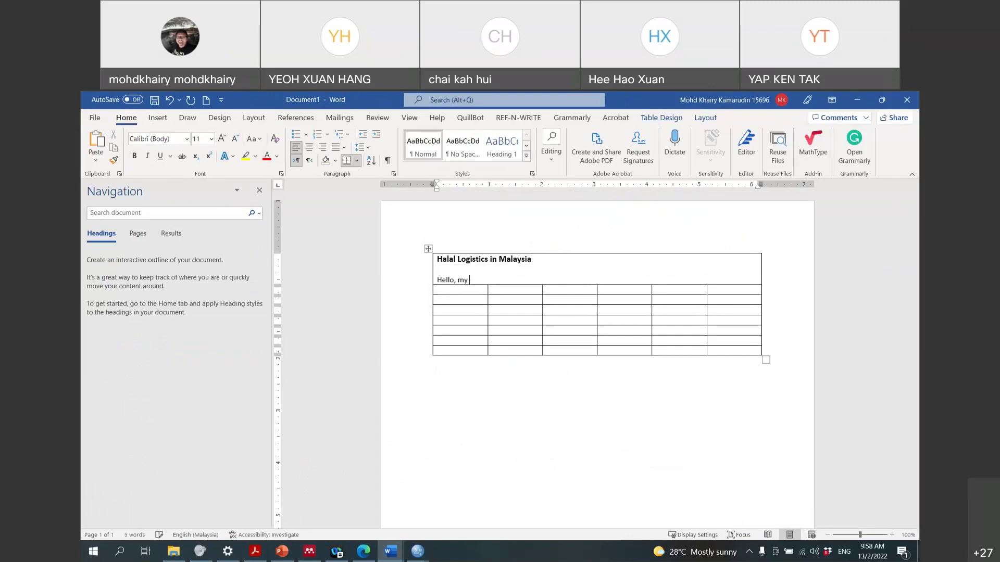
{"action": "key", "text": "BackSpace"}
{"action": "key", "text": "BackSpace"}
{"action": "key", "text": "BackSpace"}
{"action": "type", "text": "name is Khairy from"}
{"action": "key", "text": "BackSpace"}
{"action": "key", "text": "BackSpace"}
{"action": "key", "text": "BackSpace"}
{"action": "type", "text": "rom Universiti"}
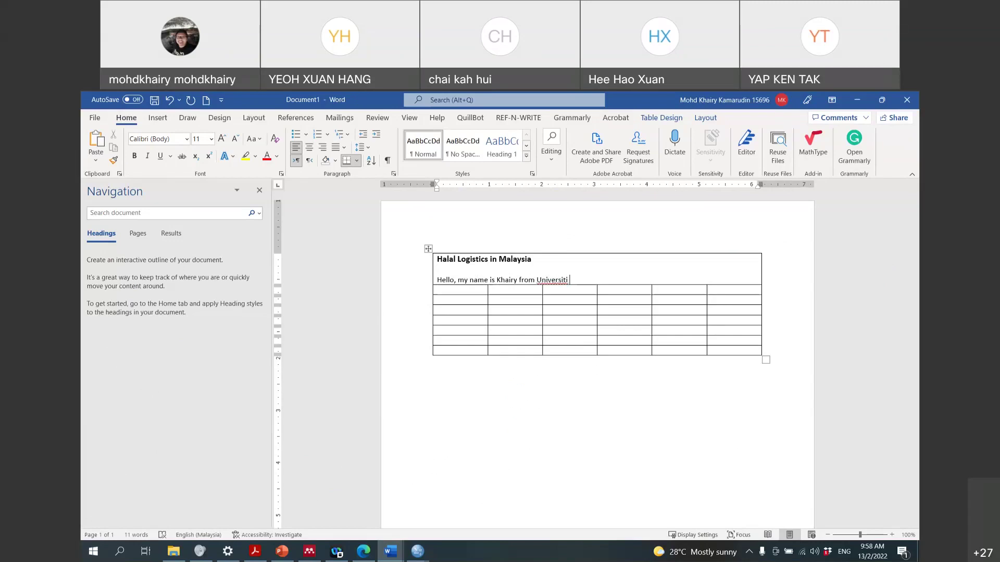
{"action": "type", "text": " Tun Abdul Razak. This quesit"}
Complete the introduction with the sentence "This questionnaires is to study halal logistics usage in Malaysia."
{"action": "key", "text": "BackSpace"}
{"action": "key", "text": "BackSpace"}
{"action": "type", "text": "tionnaires"}
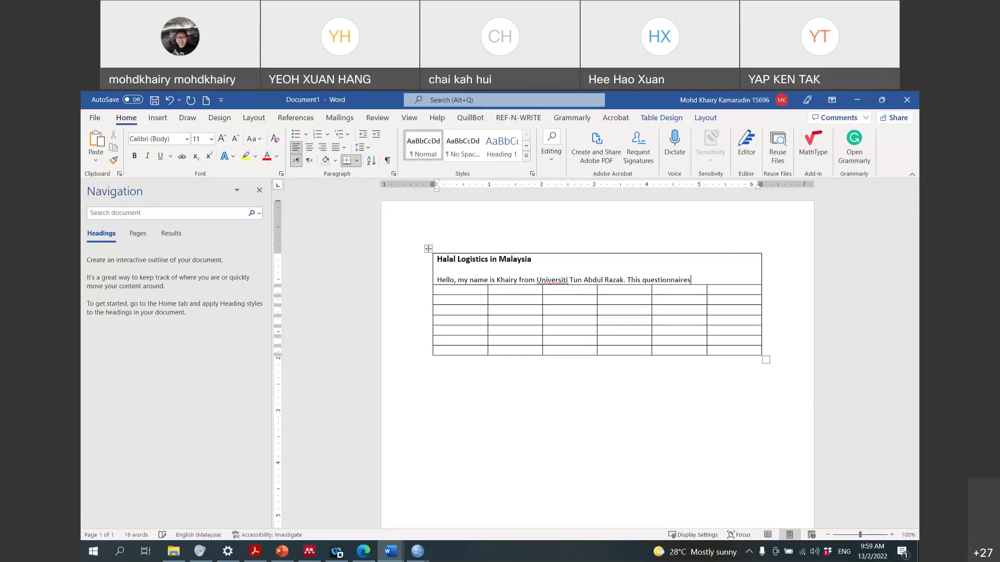
{"action": "type", "text": " is about"}
{"action": "key", "text": "BackSpace"}
{"action": "key", "text": "BackSpace"}
{"action": "key", "text": "BackSpace"}
{"action": "key", "text": "BackSpace"}
{"action": "key", "text": "BackSpace"}
{"action": "key", "text": "BackSpace"}
{"action": "type", "text": "to system"}
{"action": "key", "text": "BackSpace"}
{"action": "key", "text": "BackSpace"}
{"action": "key", "text": "BackSpace"}
{"action": "key", "text": "BackSpace"}
{"action": "key", "text": "BackSpace"}
{"action": "type", "text": "t"}
{"action": "type", "text": "udy halal log"}
{"action": "type", "text": "isti"}
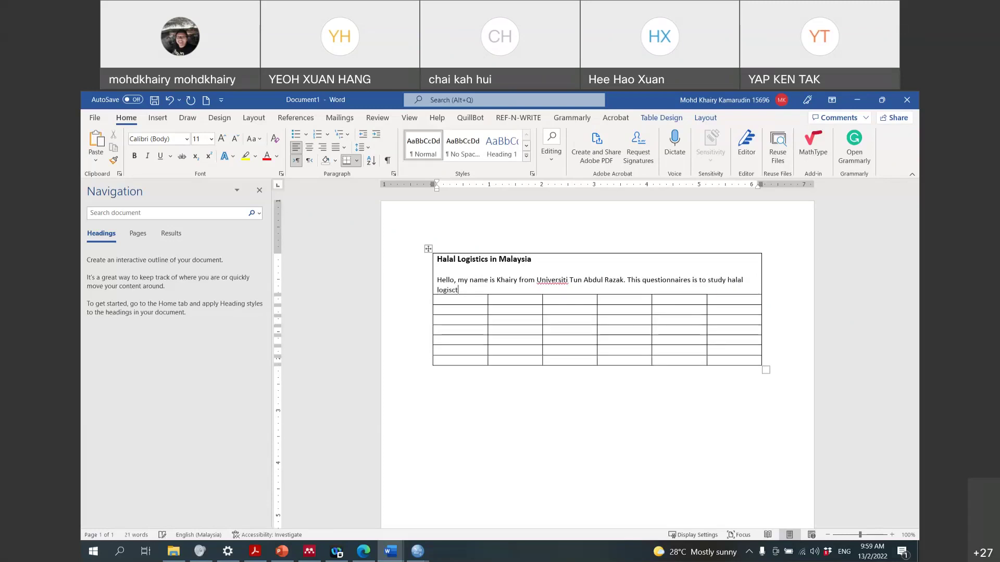
{"action": "type", "text": "cs usage in Malaysia."}
After a blank line, write "This questionnaire have 6 Section which include" and start a new line for the list
{"action": "key", "text": "Return"}
{"action": "key", "text": "Return"}
{"action": "type", "text": "This quest"}
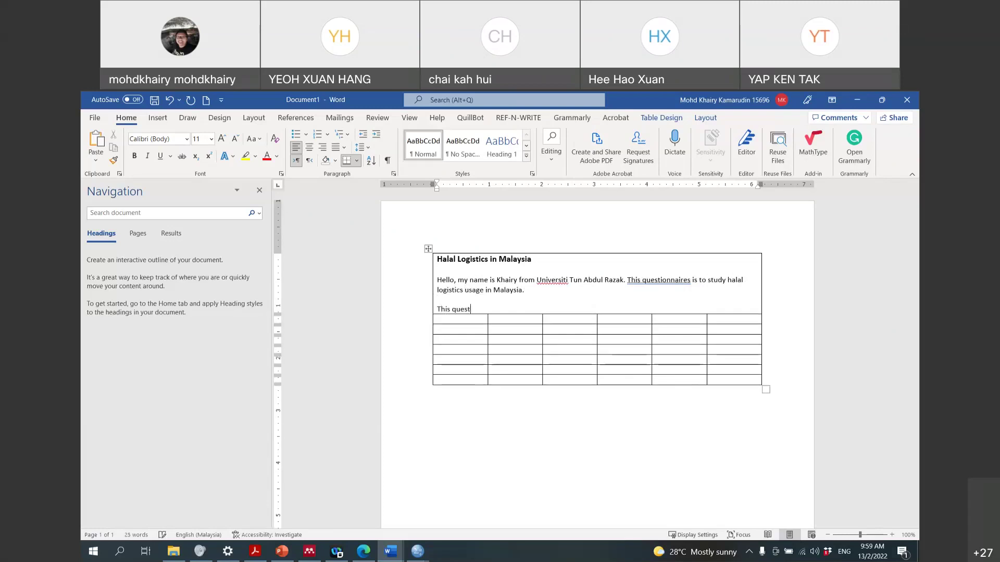
{"action": "type", "text": "ionnaire wi"}
{"action": "key", "text": "BackSpace"}
{"action": "type", "text": "have 6 Section"}
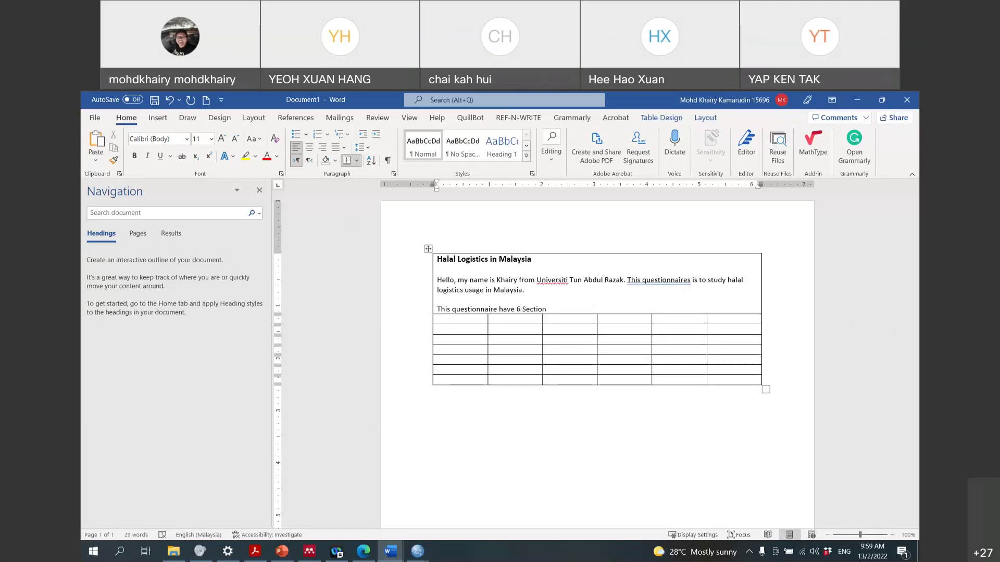
{"action": "type", "text": " which"}
{"action": "type", "text": " inclu"}
{"action": "type", "text": "sd"}
{"action": "key", "text": "BackSpace"}
{"action": "key", "text": "BackSpace"}
{"action": "type", "text": "de"}
{"action": "key", "text": "Return"}
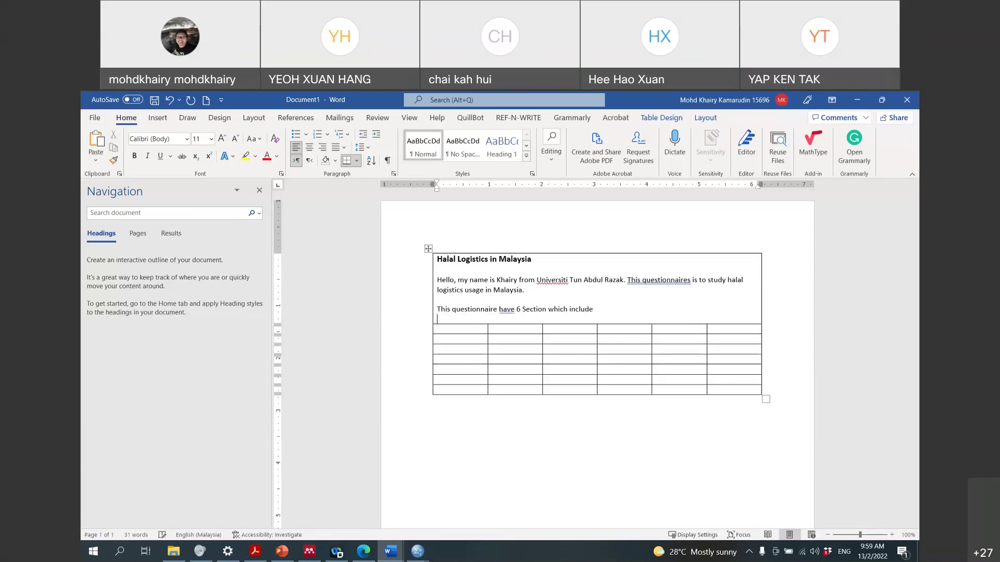
List "Section A : Demograhic" and "Section B : Attitude", checking the constructs in Table 1 of the browser's article
{"action": "type", "text": "Section A : Demograhic"}
{"action": "key", "text": "Return"}
{"action": "type", "text": "Section"}
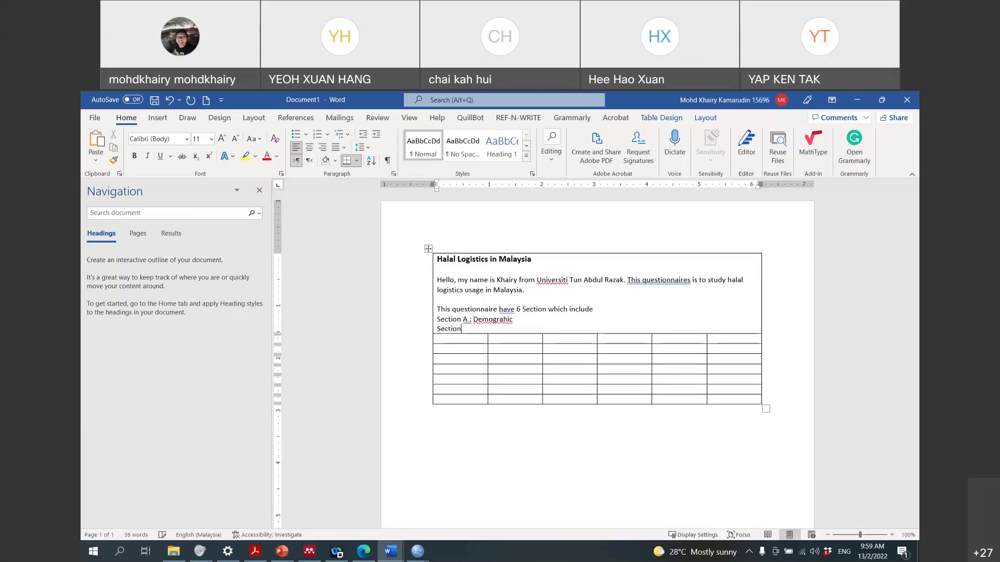
{"action": "type", "text": " B :"}
{"action": "double_click", "coordinate": [627, 110]}
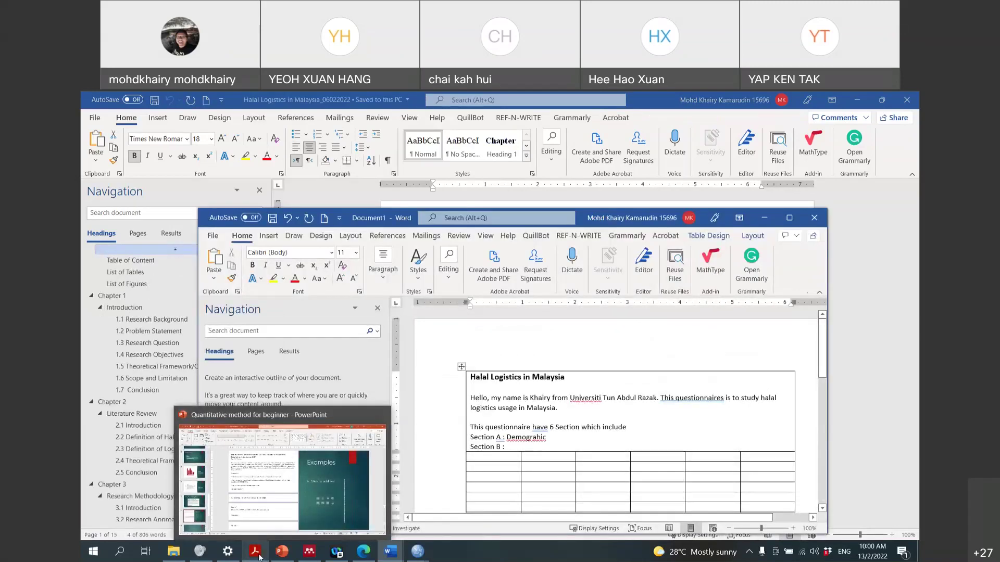
{"action": "left_click", "coordinate": [358, 556]}
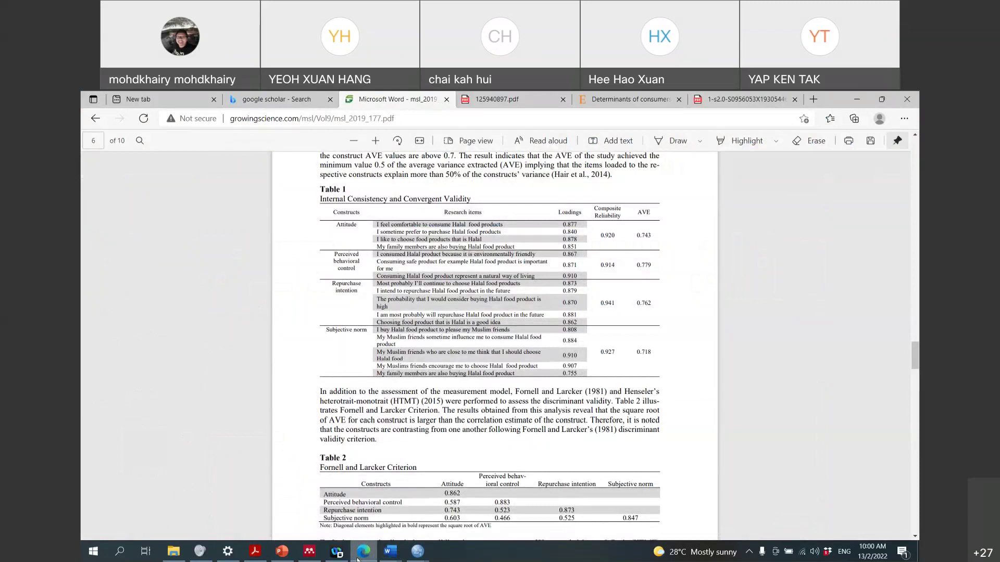
{"action": "left_click", "coordinate": [358, 556]}
{"action": "type", "text": "Attitude"}
{"action": "key", "text": "Return"}
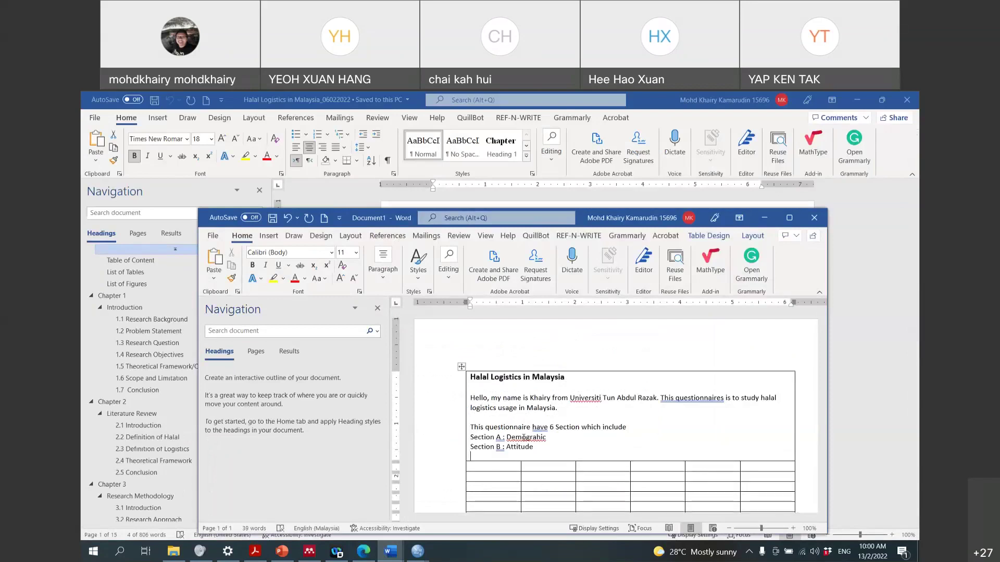
Correct the misspelled word in the Section A line to "Demographic" and return to the empty line below Section B
{"action": "right_click", "coordinate": [525, 440]}
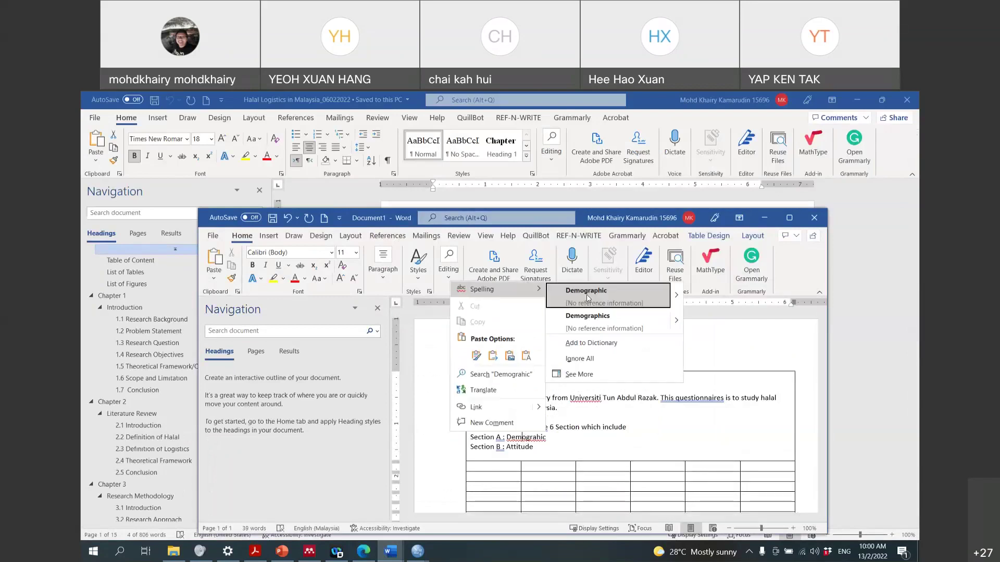
{"action": "left_click", "coordinate": [593, 386]}
{"action": "key", "text": "Down"}
Add the line "Section C : Perceived Behavioral Control", checking the construct in Table 1 of the browser's article
{"action": "type", "text": "Section C :"}
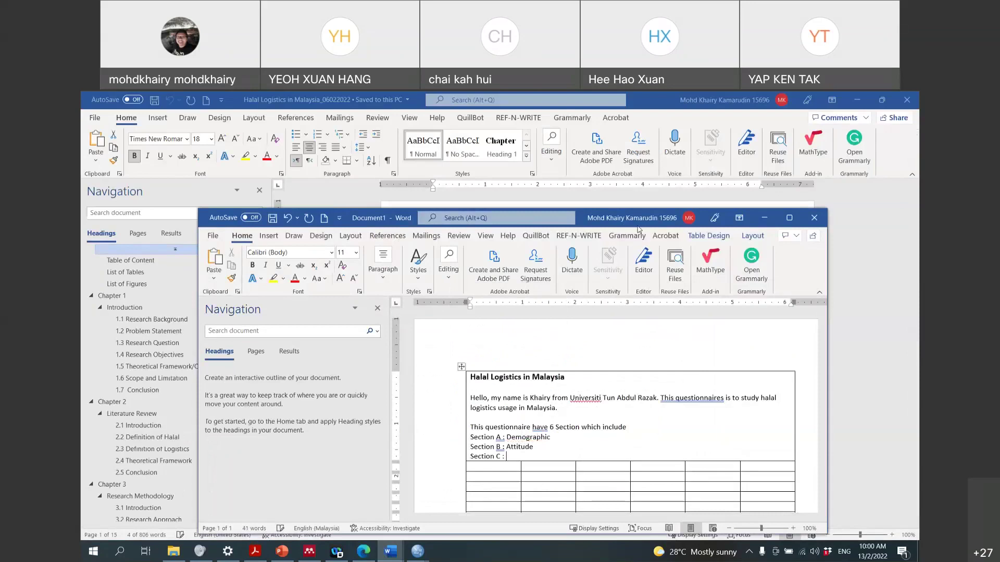
{"action": "left_click", "coordinate": [364, 552]}
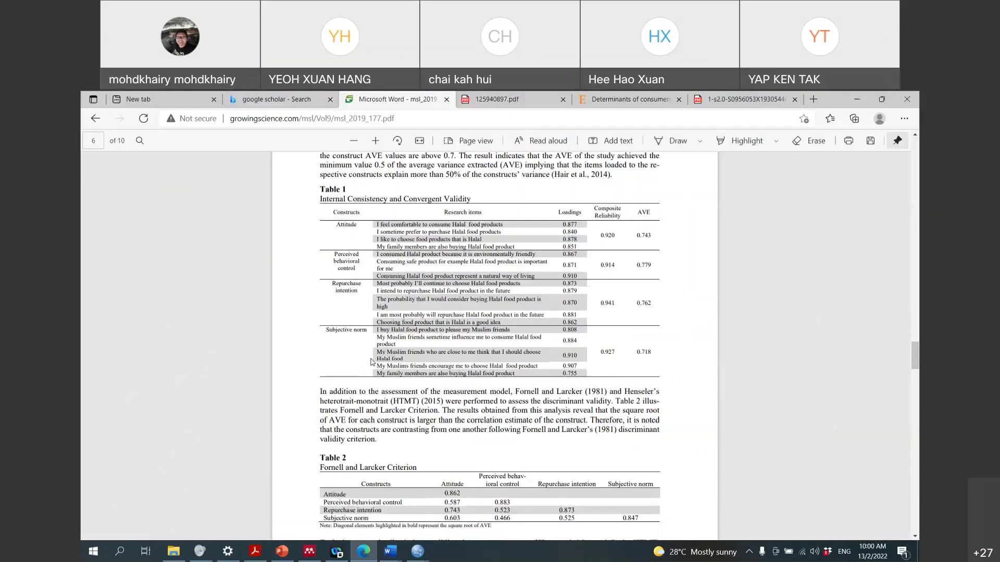
{"action": "mouse_move", "coordinate": [417, 552]}
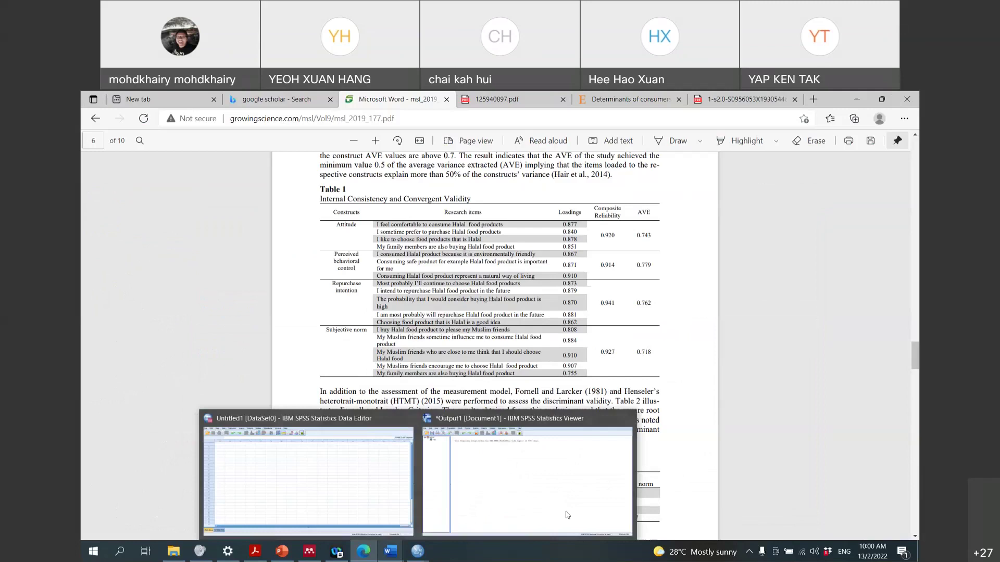
{"action": "key", "text": "alt+Tab"}
{"action": "type", "text": "Perci"}
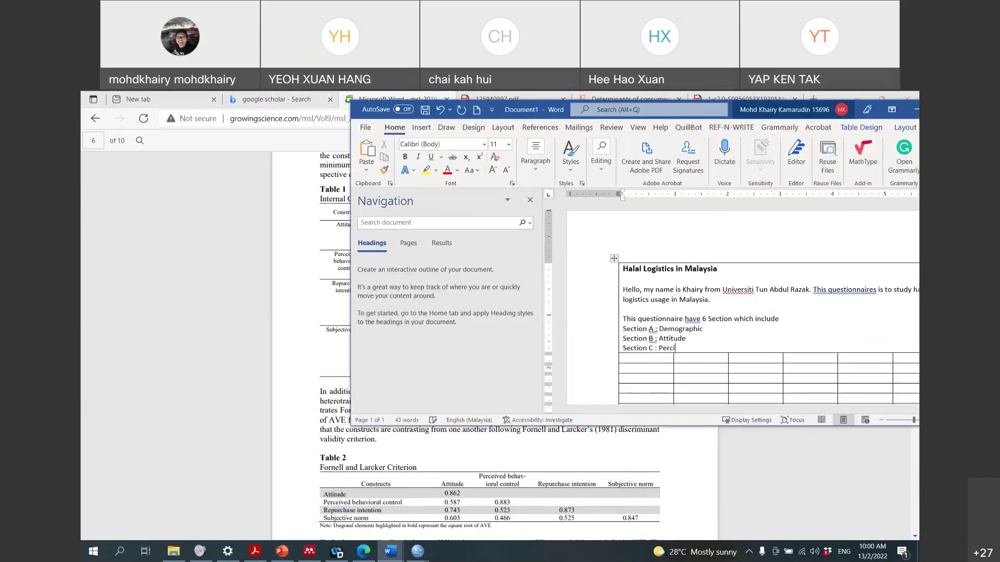
{"action": "key", "text": "BackSpace"}
{"action": "type", "text": "eived Behar"}
{"action": "key", "text": "BackSpace"}
{"action": "type", "text": "h"}
{"action": "key", "text": "BackSpace"}
{"action": "type", "text": "vioral Control"}
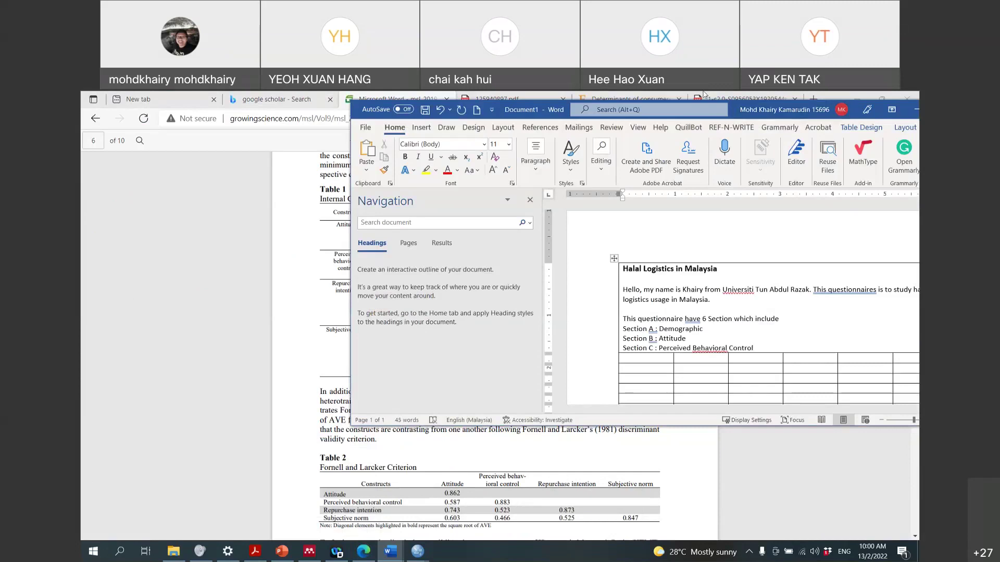
Close the Navigation pane, reposition the document window beside the article, and add the line "Section D : Subjective Norm"
{"action": "left_click", "coordinate": [530, 200]}
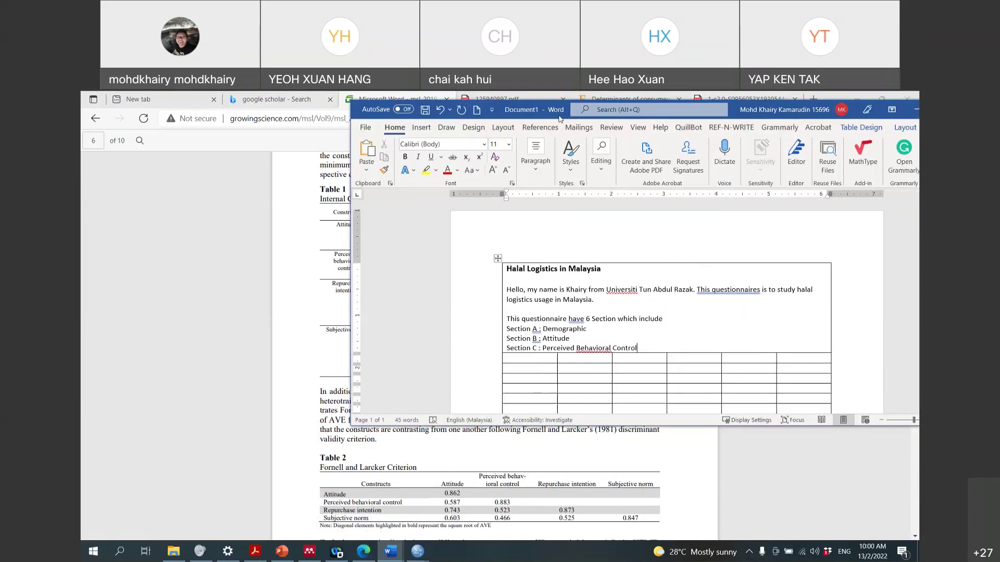
{"action": "left_click_drag", "start_coordinate": [559, 119], "coordinate": [535, 111]}
{"action": "key", "text": "Return"}
{"action": "type", "text": "Dec"}
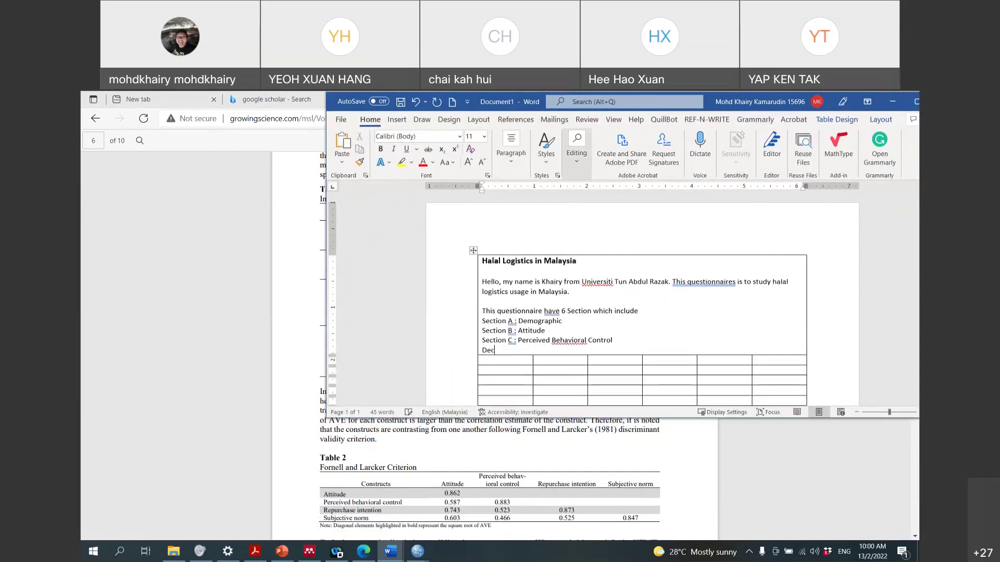
{"action": "key", "text": "BackSpace"}
{"action": "key", "text": "BackSpace"}
{"action": "key", "text": "BackSpace"}
{"action": "type", "text": "Section D :"}
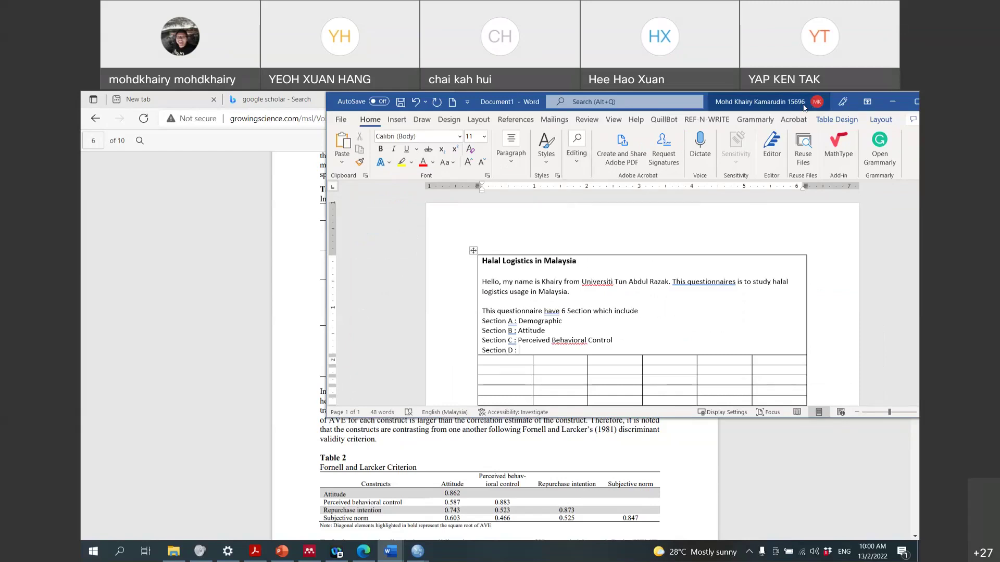
{"action": "left_click_drag", "start_coordinate": [804, 108], "coordinate": [854, 142]}
{"action": "type", "text": "Subjective Norm"}
Add the line "Section E : Halal logistic intention" below Section D
{"action": "key", "text": "Return"}
{"action": "type", "text": "Section "}
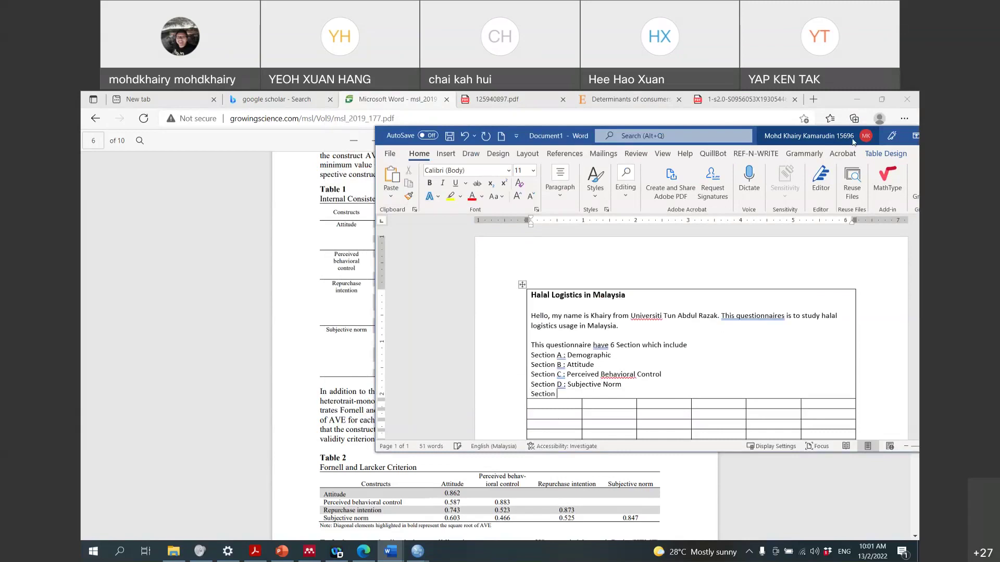
{"action": "type", "text": "E : Halal lohgistic intention"}
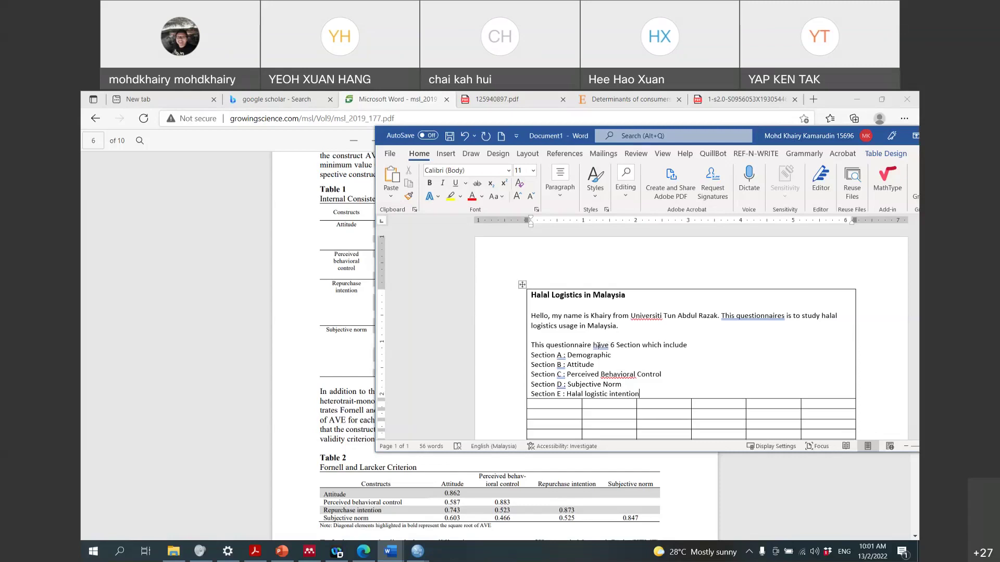
Correct the flagged grammar in the introduction to "This questionnaire" and in the section statement to "has"
{"action": "right_click", "coordinate": [600, 346]}
{"action": "left_click", "coordinate": [569, 371]}
{"action": "right_click", "coordinate": [768, 316]}
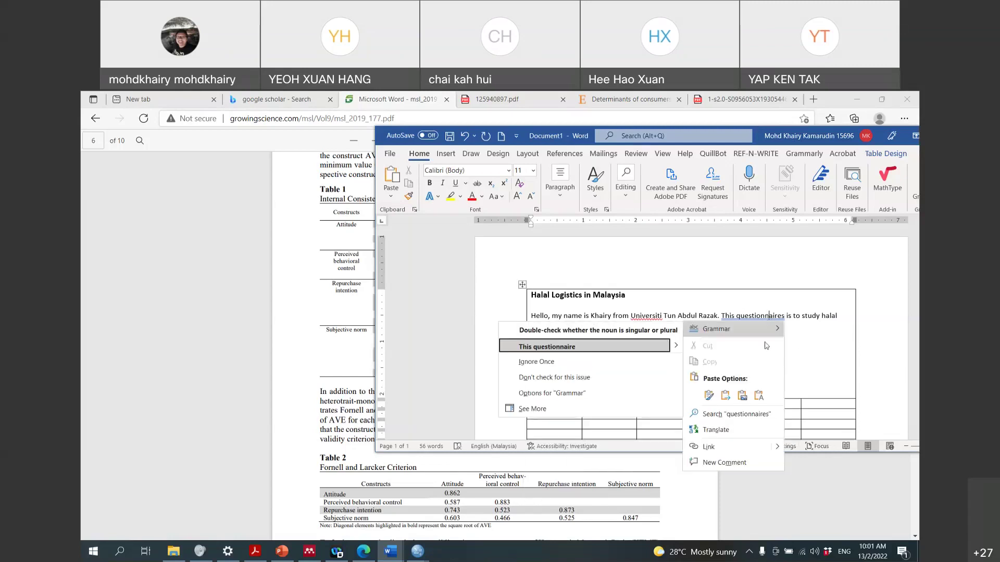
{"action": "mouse_move", "coordinate": [729, 329]}
{"action": "left_click", "coordinate": [602, 346]}
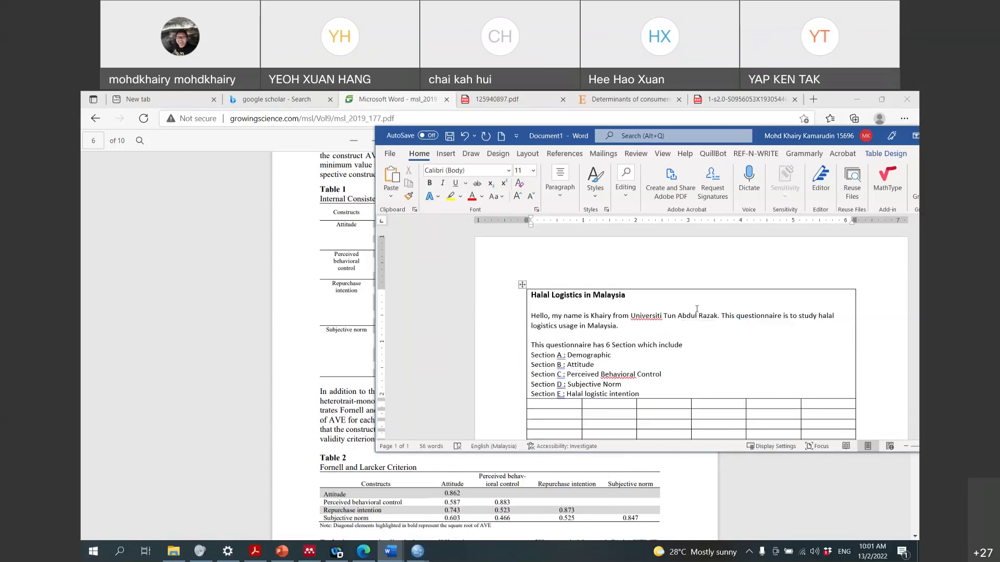
After a blank line below Section E, write "You answer in this questionnaire is PRIVATE AND CONFIDENTIAL." with the capitalised words in bold
{"action": "scroll", "coordinate": [697, 309], "scroll_direction": "down", "scroll_amount": 3}
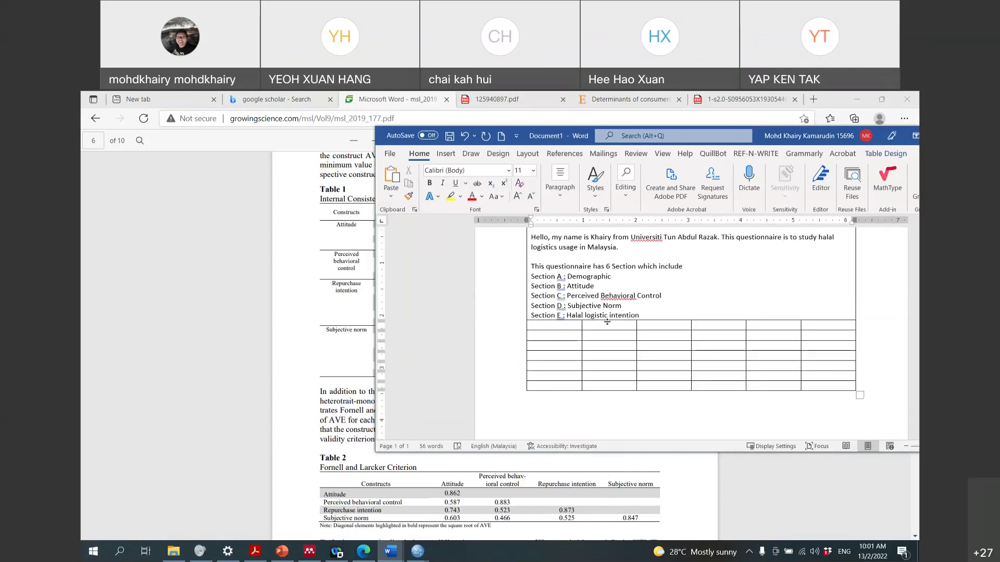
{"action": "left_click", "coordinate": [674, 312]}
{"action": "key", "text": "Return"}
{"action": "scroll", "coordinate": [651, 366], "scroll_direction": "up", "scroll_amount": 3}
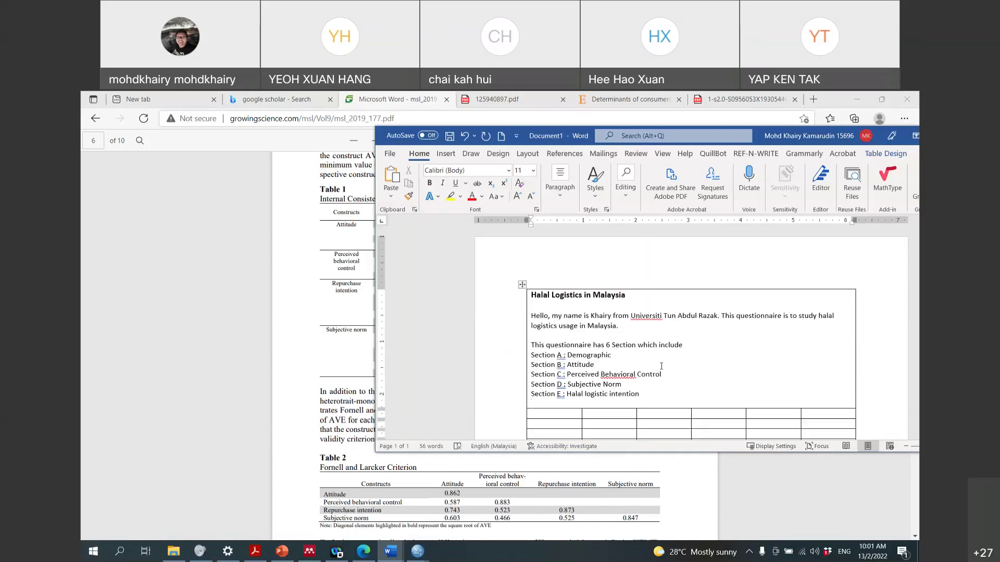
{"action": "key", "text": "Return"}
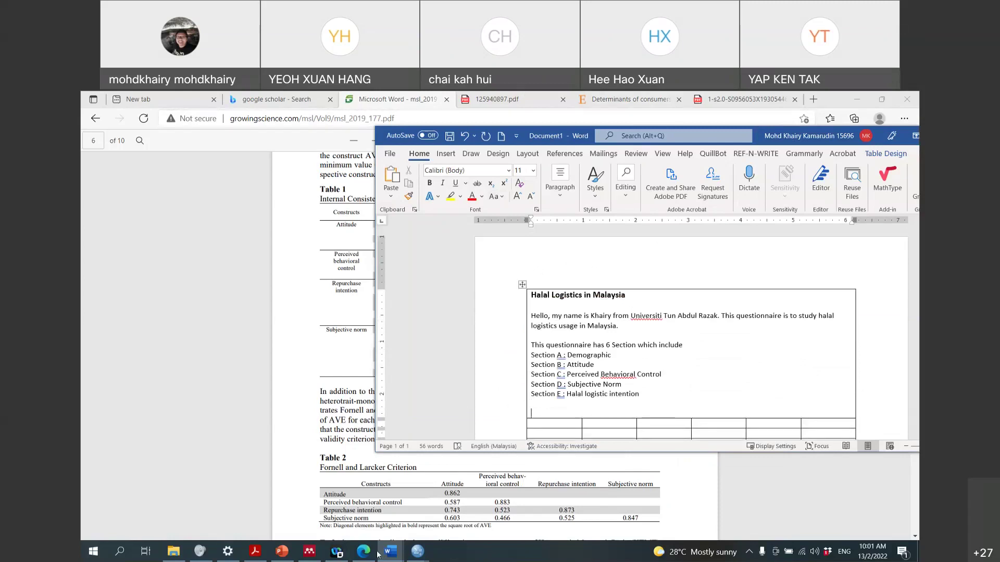
{"action": "type", "text": "You an"}
{"action": "type", "text": "swer "}
{"action": "type", "text": "in this"}
{"action": "key", "text": "BackSpace"}
{"action": "type", "text": "n this q"}
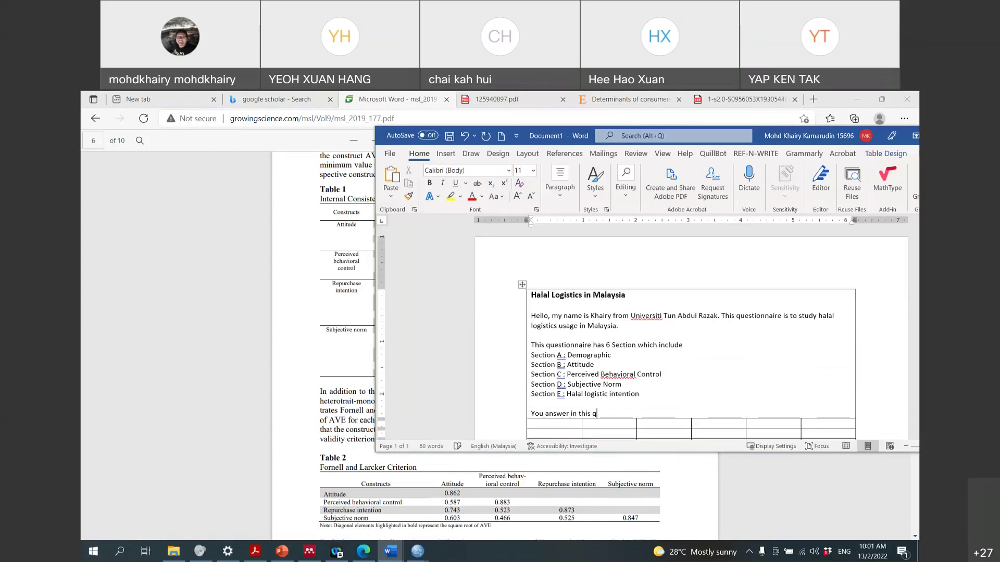
{"action": "type", "text": "uestionnaire is"}
{"action": "key", "text": "ctrl+b"}
{"action": "type", "text": "PROE"}
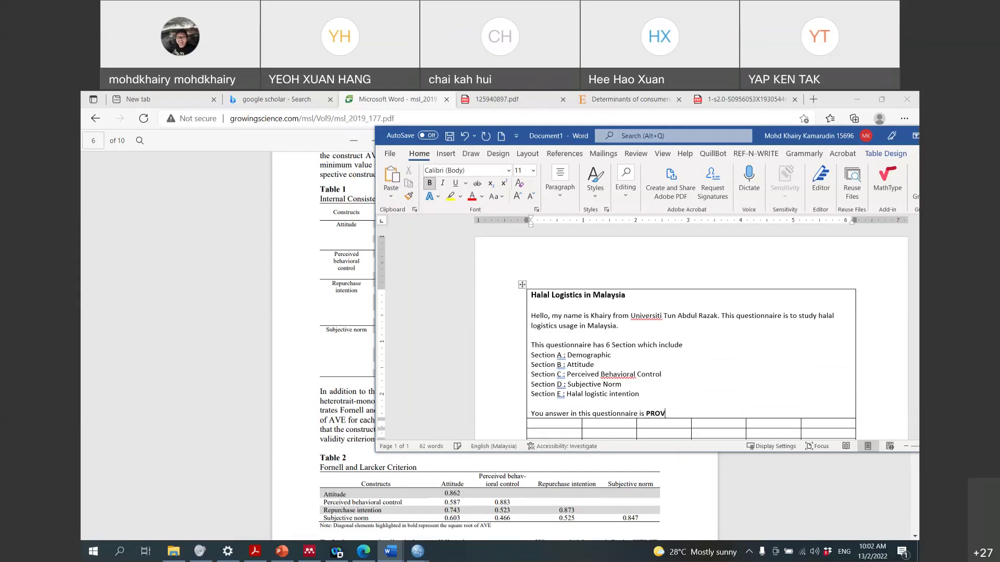
{"action": "key", "text": "BackSpace"}
{"action": "key", "text": "BackSpace"}
{"action": "type", "text": "IVATE AND CONFIDENTI"}
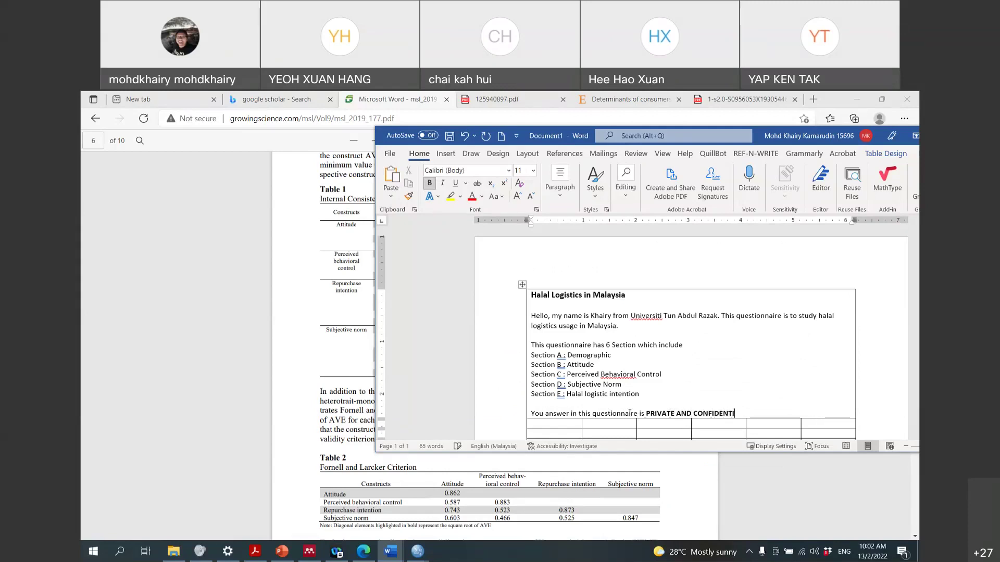
{"action": "type", "text": "AL. It is"}
{"action": "key", "text": "BackSpace"}
{"action": "key", "text": "BackSpace"}
{"action": "key", "text": "BackSpace"}
{"action": "key", "text": "BackSpace"}
Continue the confidentiality note in non-bold text with "It only use in our analysis."
{"action": "key", "text": "ctrl+b"}
{"action": "type", "text": "It only"}
{"action": "type", "text": " use in "}
{"action": "type", "text": "thi"}
{"action": "type", "text": "s"}
{"action": "key", "text": "BackSpace"}
{"action": "key", "text": "BackSpace"}
{"action": "key", "text": "BackSpace"}
{"action": "key", "text": "BackSpace"}
{"action": "type", "text": "our anal"}
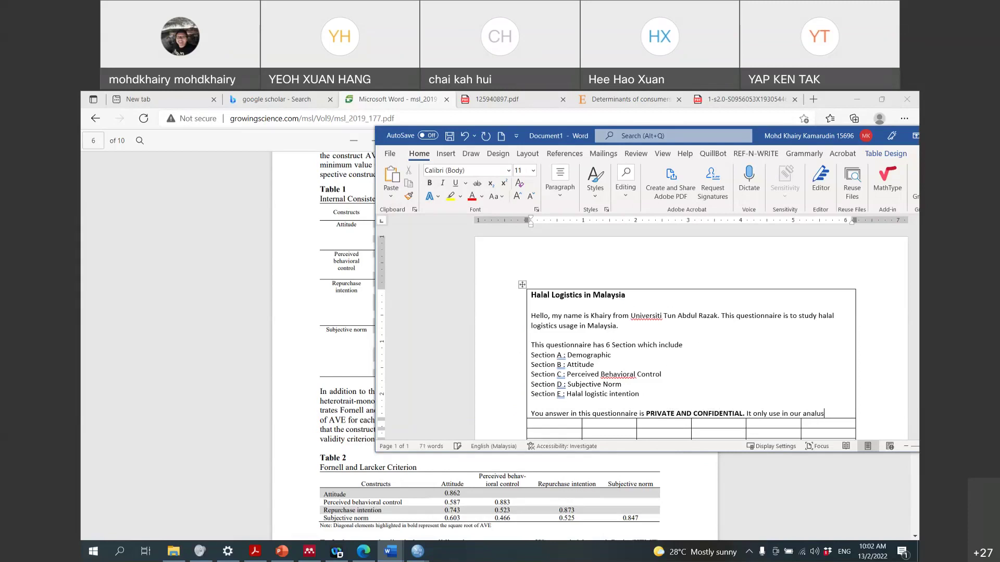
{"action": "type", "text": "ysis."}
Leave a blank line below the confidentiality note and write the closing "Thanks and Regards"
{"action": "key", "text": "Return"}
{"action": "key", "text": "Return"}
{"action": "type", "text": "Thanks and Regards"}
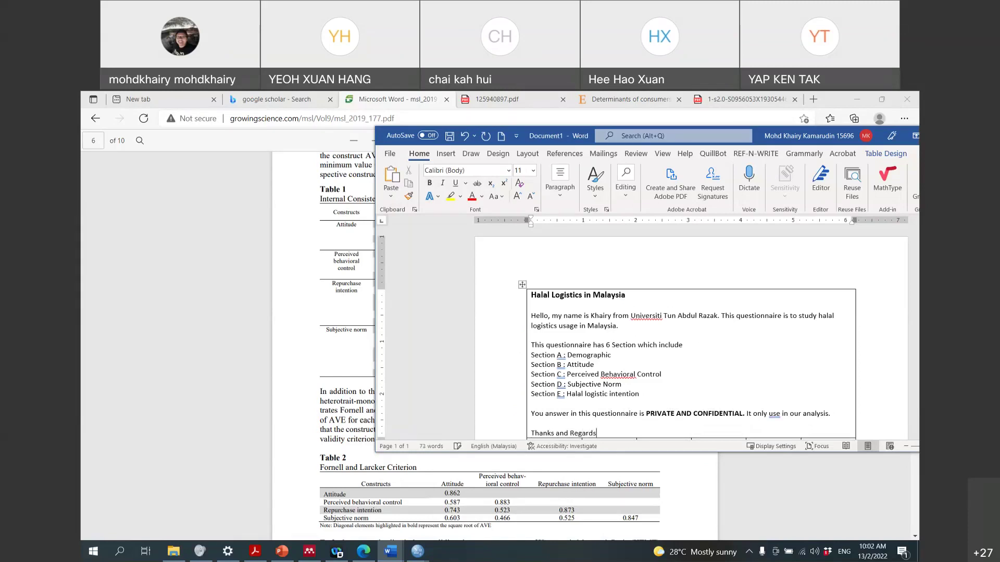
Centre the title "Halal Logistics in Malaysia" and maximize the document window
{"action": "scroll", "coordinate": [647, 393], "scroll_direction": "down", "scroll_amount": 2}
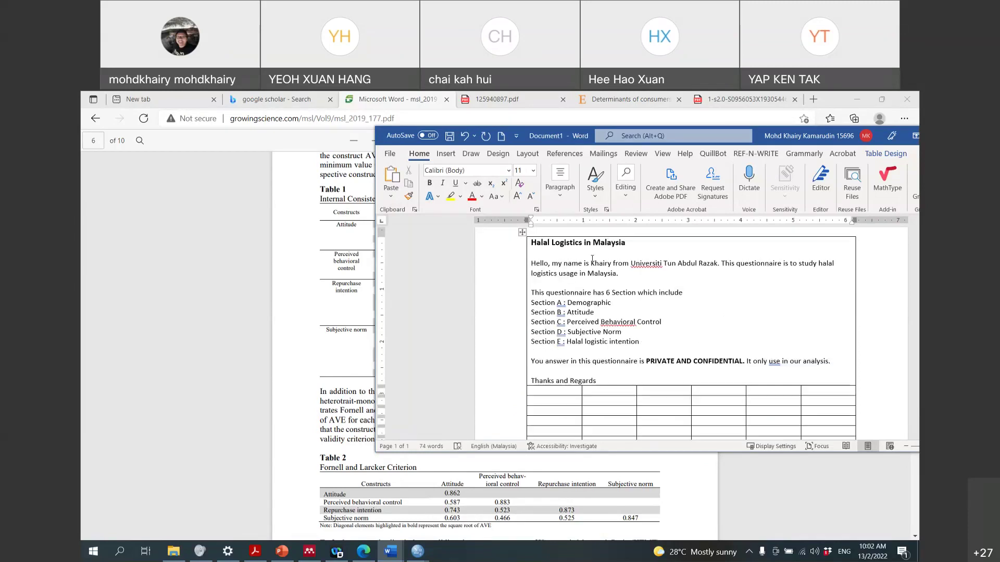
{"action": "triple_click", "coordinate": [540, 241]}
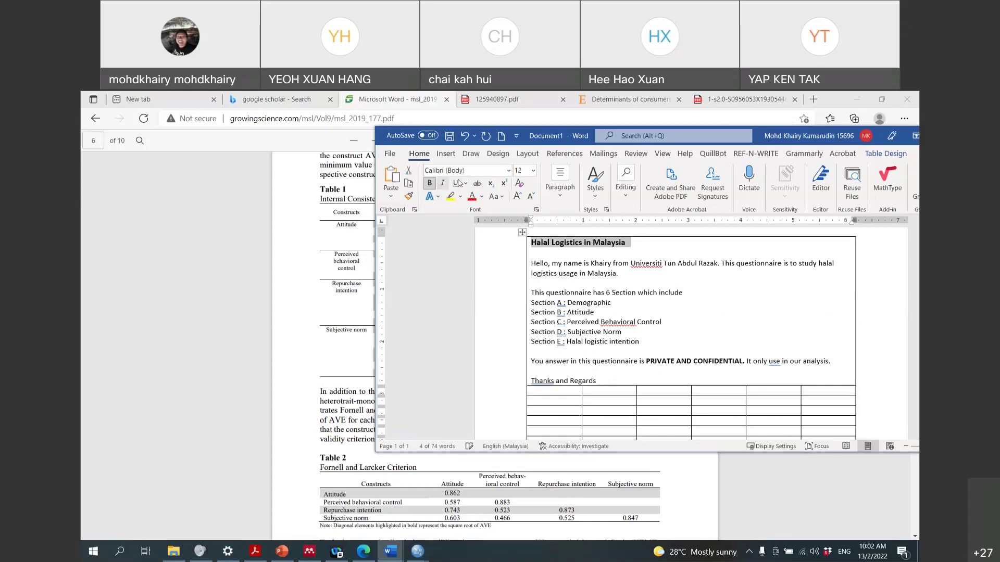
{"action": "left_click", "coordinate": [564, 179]}
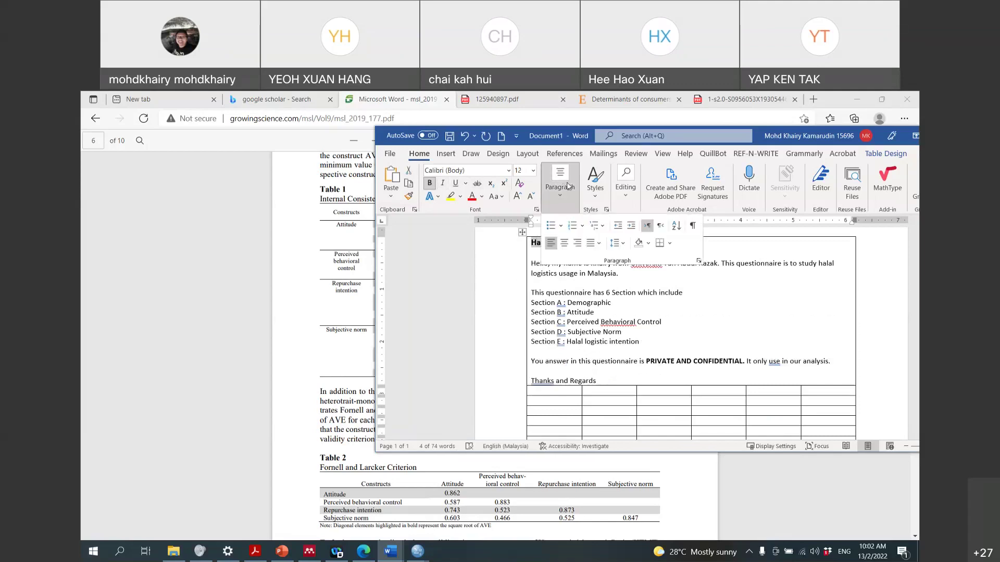
{"action": "left_click", "coordinate": [564, 243]}
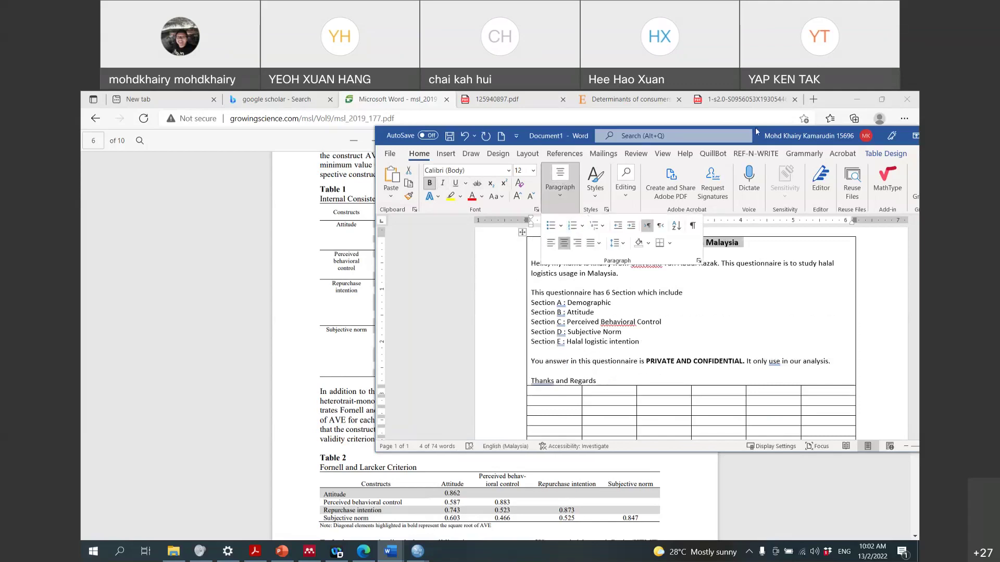
{"action": "left_click_drag", "start_coordinate": [756, 127], "coordinate": [614, 130]}
{"action": "double_click", "coordinate": [615, 130]}
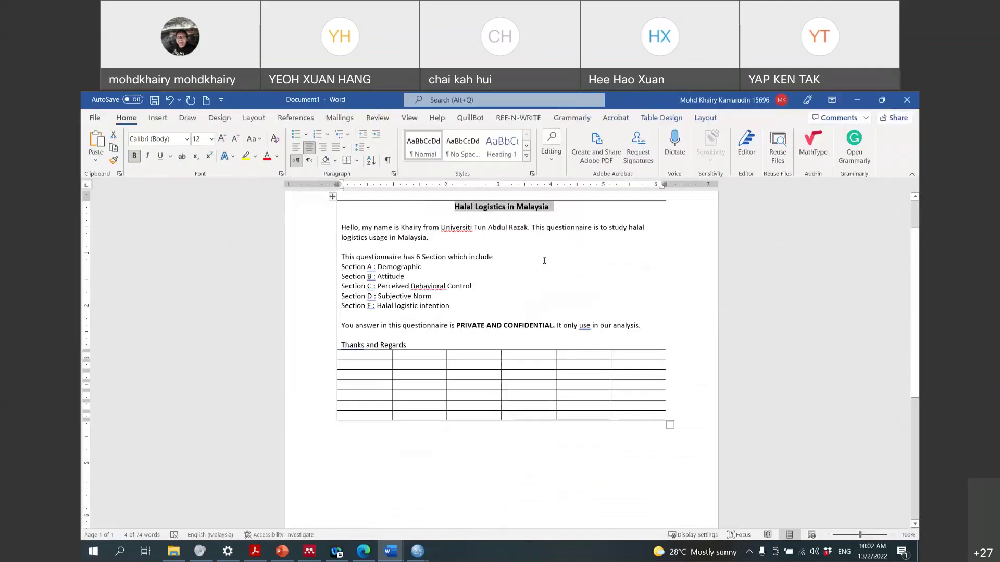
Between the introduction and the section statement, add a separate paragraph reading "Halal logistic is blab la blab la blaaaa"
{"action": "left_click", "coordinate": [507, 249]}
{"action": "key", "text": "Return"}
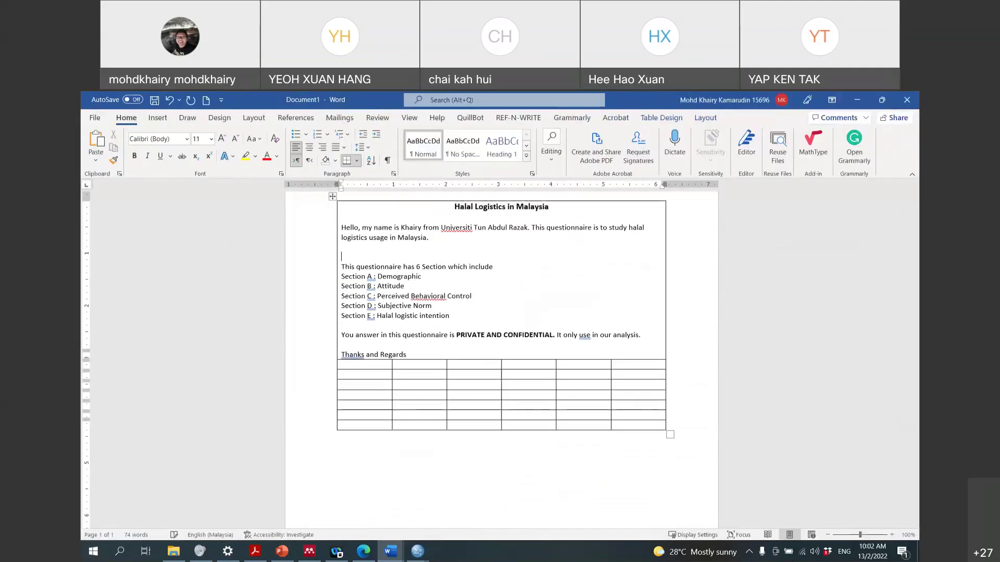
{"action": "key", "text": "Return"}
{"action": "type", "text": "Halal loit"}
{"action": "key", "text": "BackSpace"}
{"action": "key", "text": "BackSpace"}
{"action": "type", "text": "gits"}
{"action": "key", "text": "BackSpace"}
{"action": "type", "text": "tic is"}
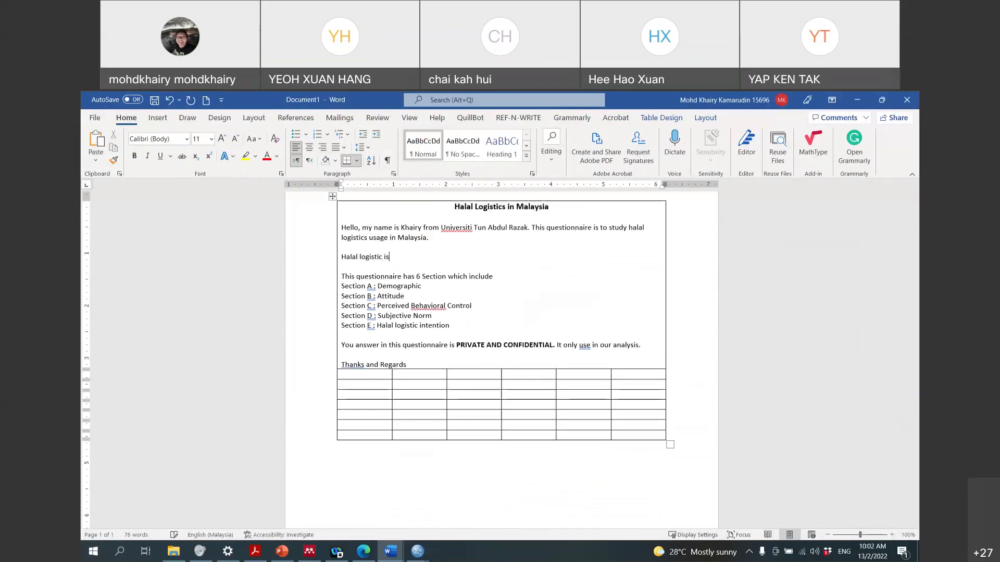
{"action": "type", "text": " blab la blab la balaaaa"}
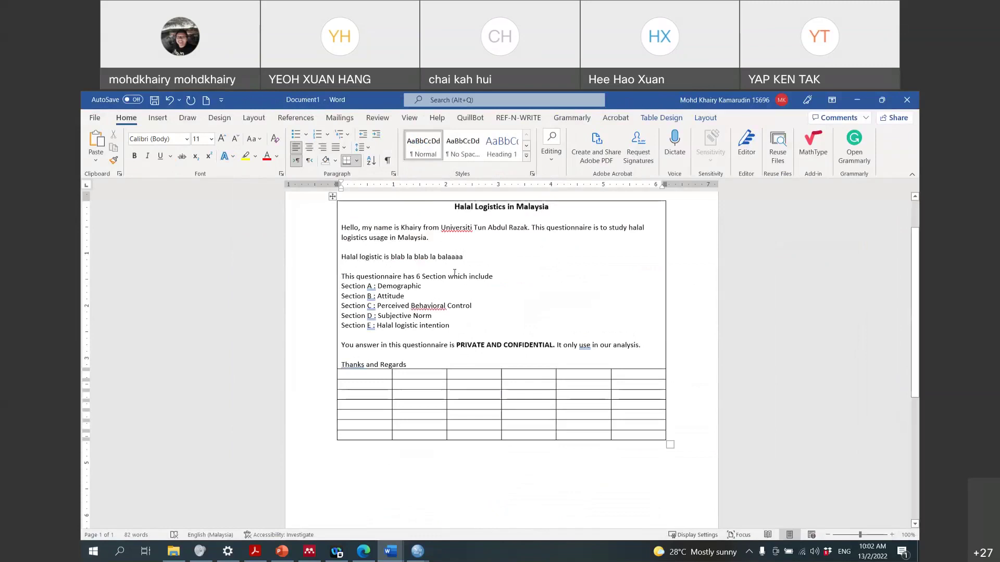
{"action": "key", "text": "BackSpace"}
Correct the flagged grammar to "uses" in the confidentiality note and "Thanks," in the closing, and add two blank lines below the closing
{"action": "right_click", "coordinate": [583, 345]}
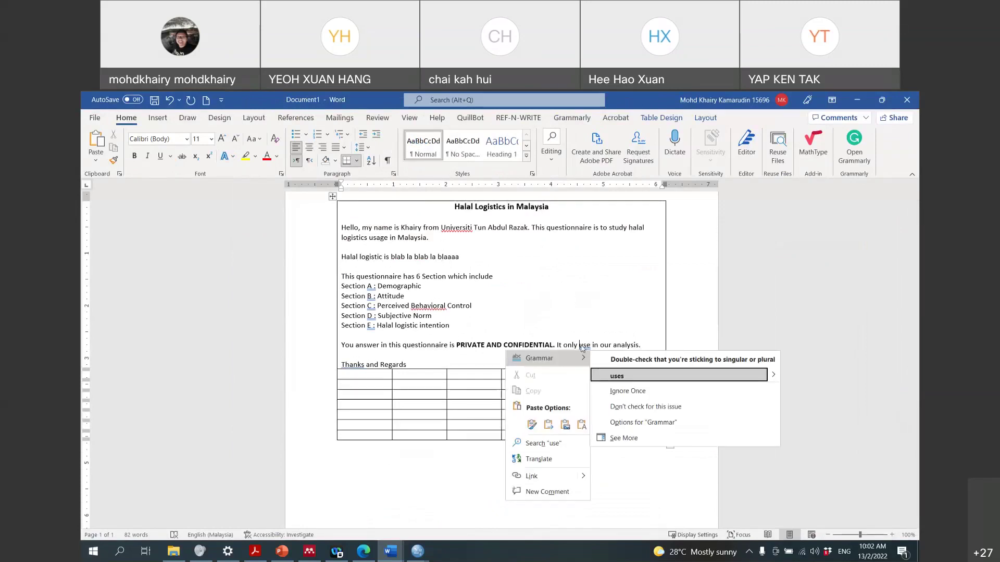
{"action": "left_click", "coordinate": [629, 374]}
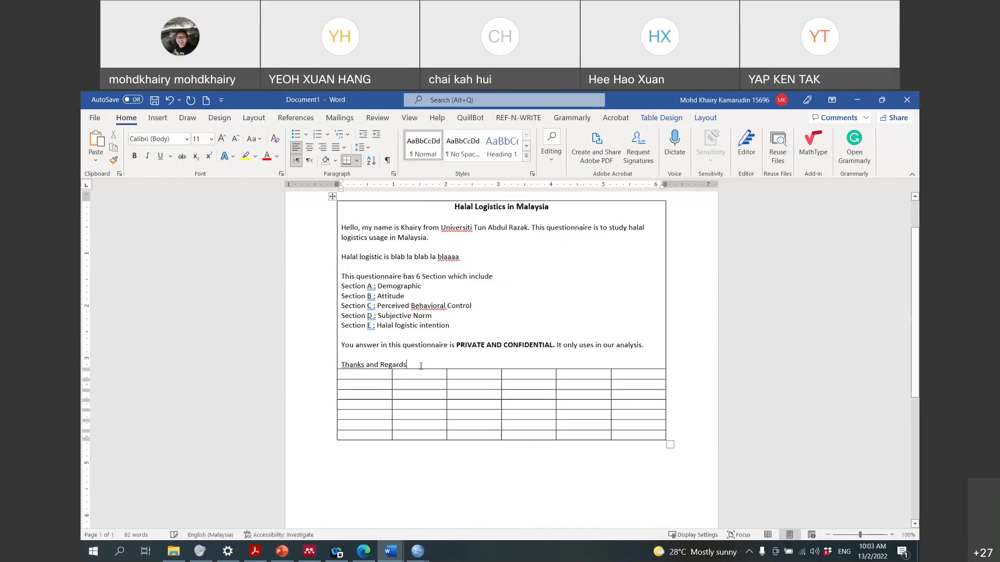
{"action": "key", "text": "Return"}
{"action": "key", "text": "Return"}
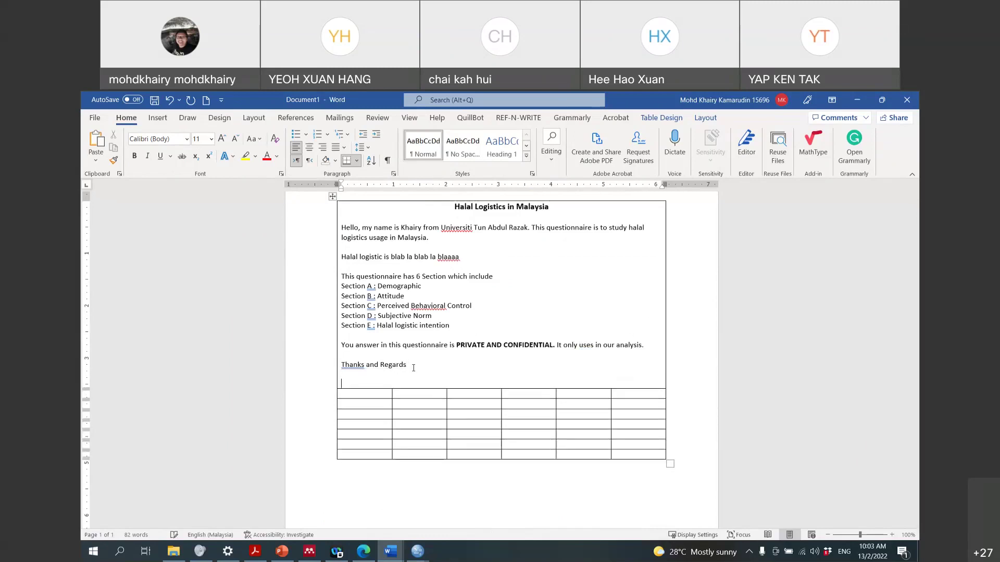
{"action": "right_click", "coordinate": [351, 368]}
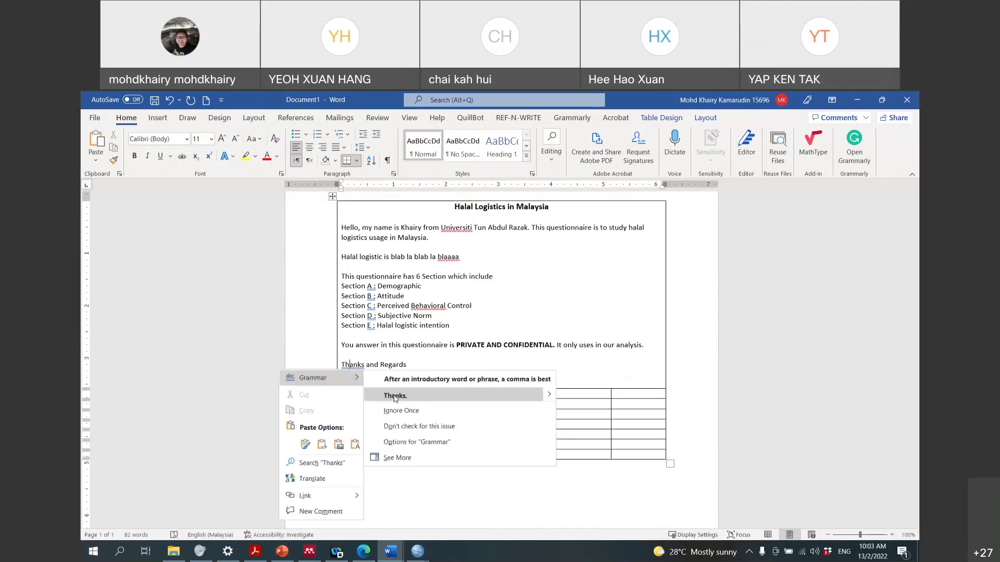
{"action": "left_click", "coordinate": [388, 394]}
Number the row below the introduction "1.", narrow the number column, and merge the row's remaining cells to hold "Gender"
{"action": "left_click", "coordinate": [370, 395]}
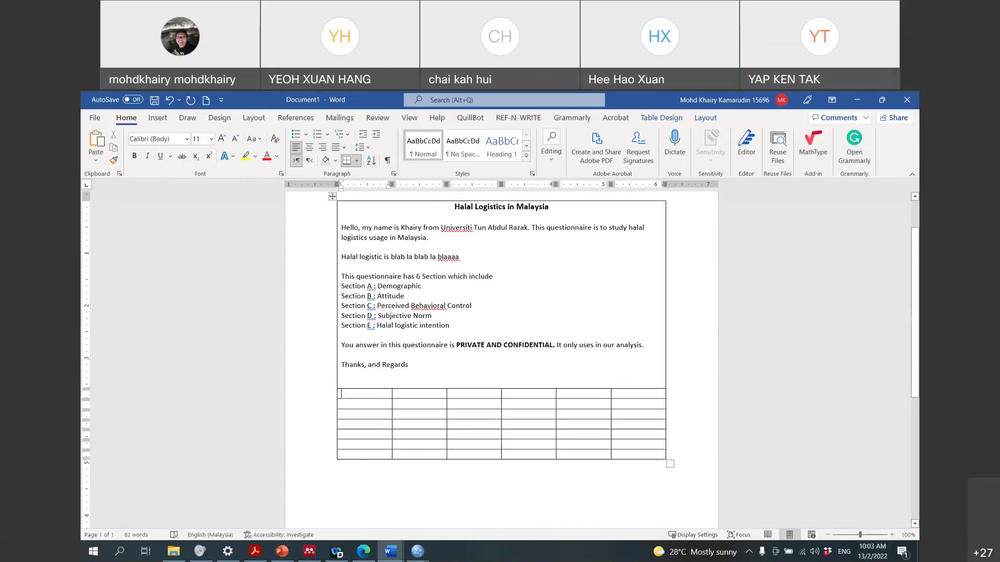
{"action": "type", "text": "1."}
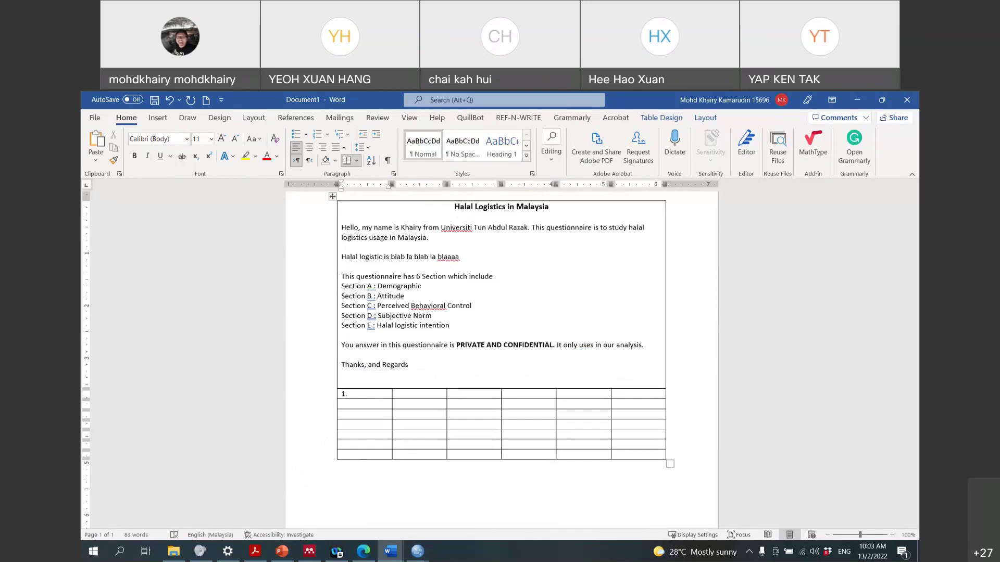
{"action": "left_click_drag", "start_coordinate": [390, 395], "coordinate": [623, 394]}
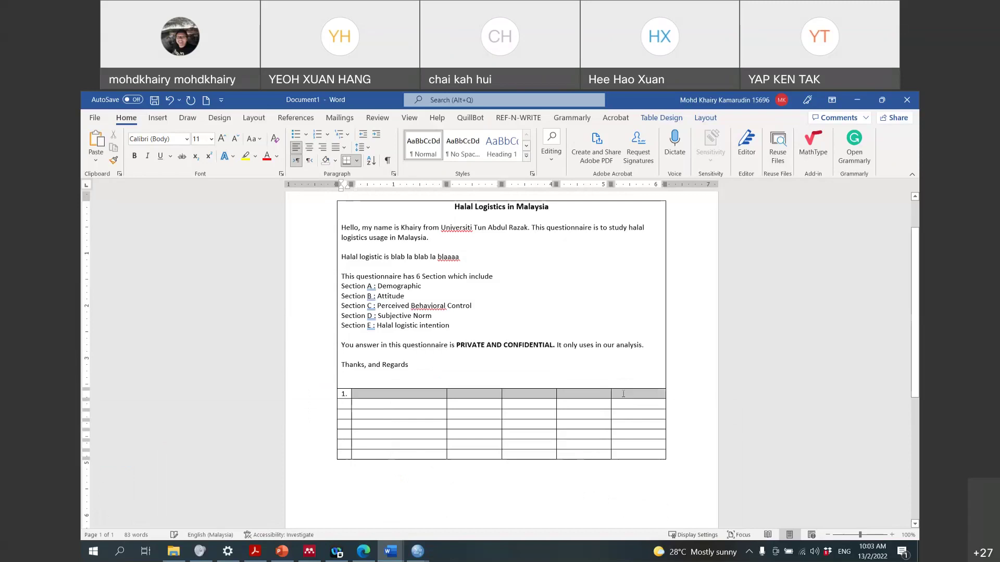
{"action": "right_click", "coordinate": [623, 394]}
{"action": "left_click", "coordinate": [648, 319]}
{"action": "left_click", "coordinate": [375, 397]}
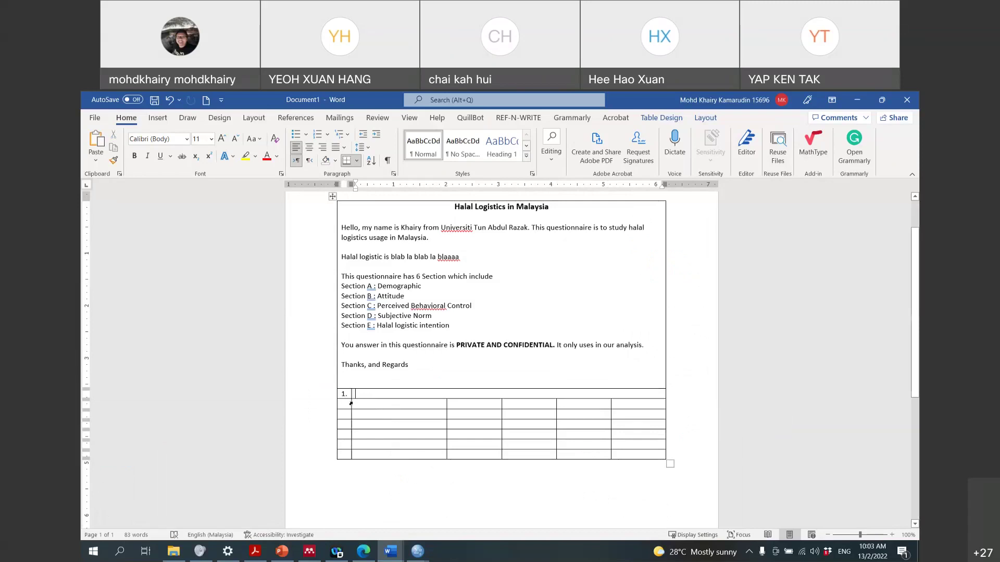
{"action": "left_click_drag", "start_coordinate": [351, 404], "coordinate": [354, 405]}
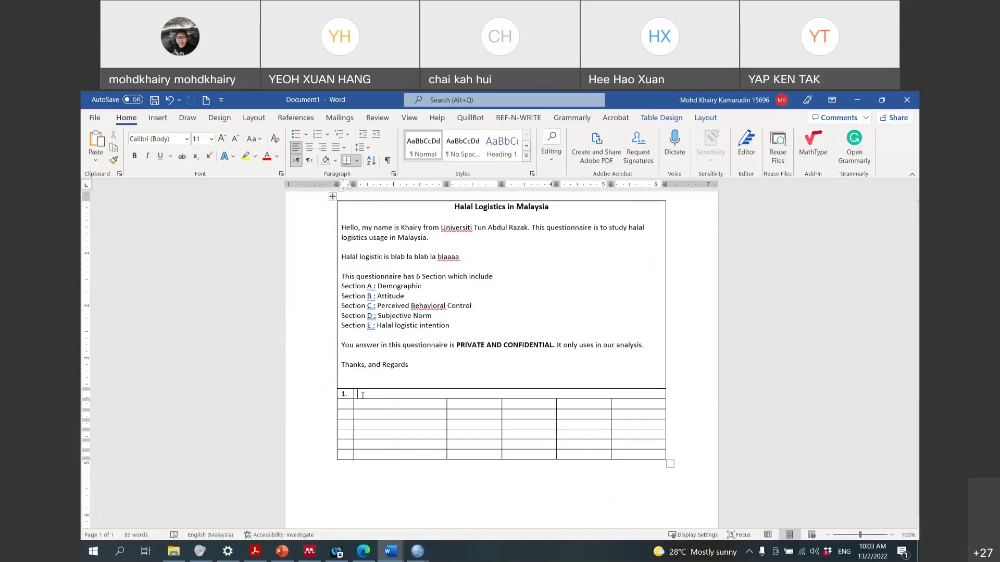
{"action": "type", "text": "Gender"}
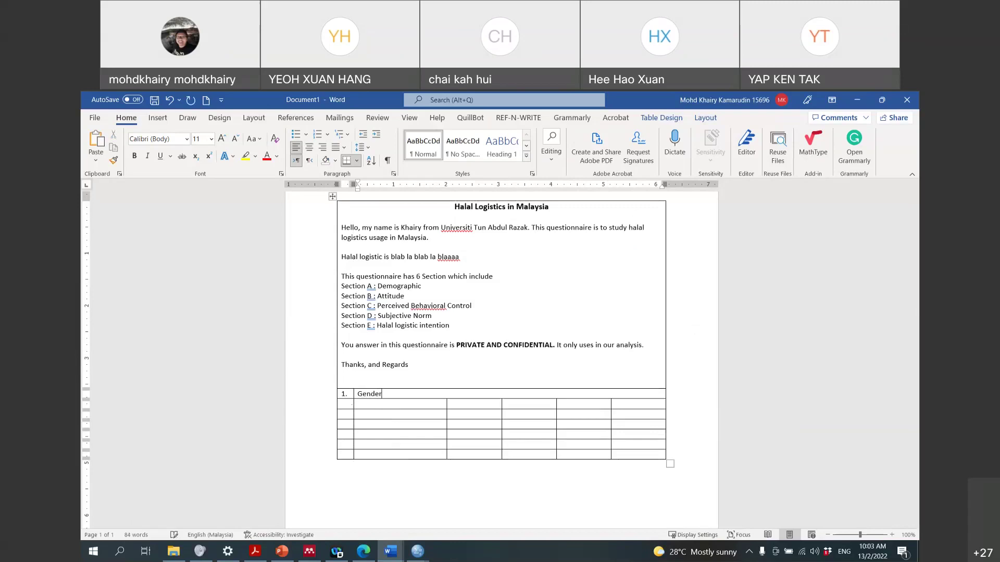
Narrow the blank column beneath Gender to tick-box width and list "Male" and "Female" beside it in the next two rows
{"action": "left_click_drag", "start_coordinate": [445, 405], "coordinate": [373, 404]}
{"action": "left_click", "coordinate": [381, 404]}
{"action": "type", "text": "Male"}
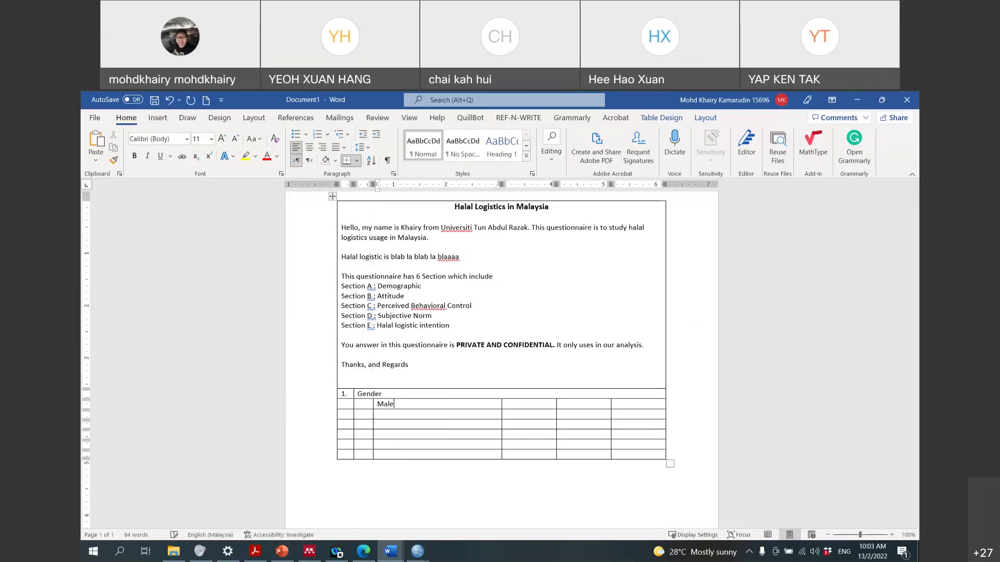
{"action": "key", "text": "Tab"}
{"action": "key", "text": "Tab"}
{"action": "key", "text": "Tab"}
{"action": "key", "text": "Tab"}
{"action": "key", "text": "Tab"}
{"action": "key", "text": "Tab"}
{"action": "type", "text": "Female"}
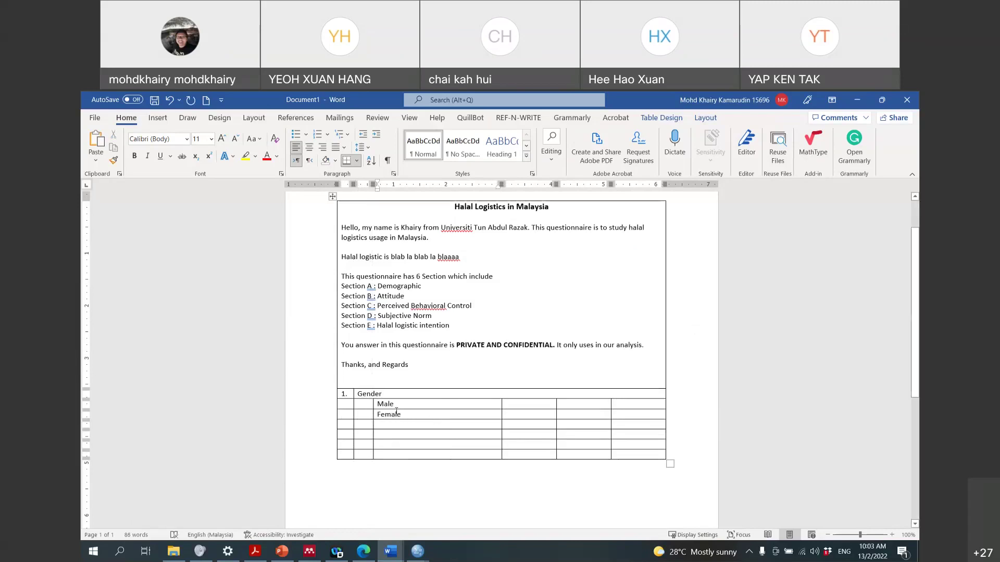
Merge the Male cell with the empty cells beside it, and do the same in the Female row
{"action": "left_click_drag", "start_coordinate": [380, 404], "coordinate": [622, 404]}
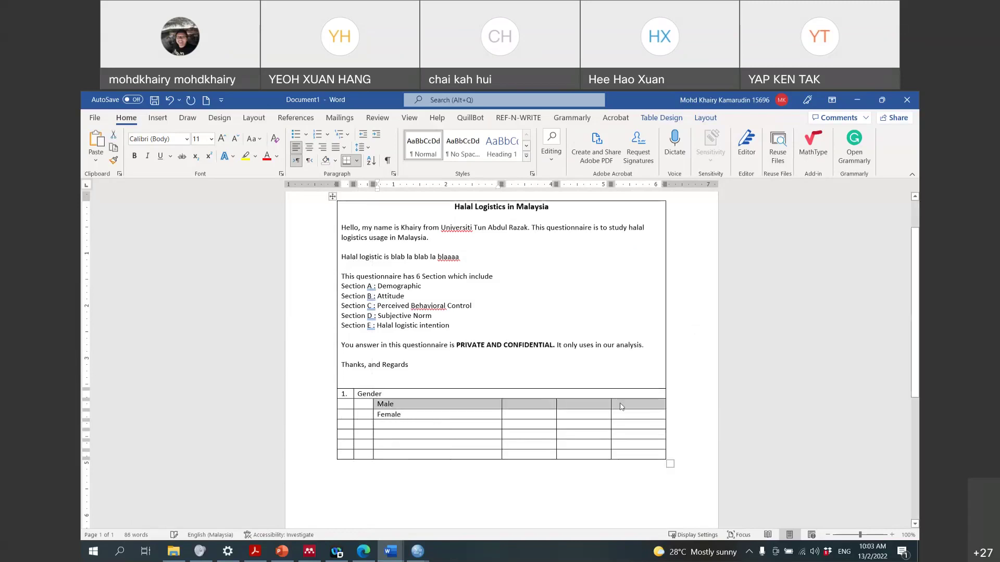
{"action": "right_click", "coordinate": [622, 404]}
{"action": "left_click", "coordinate": [657, 329]}
{"action": "left_click_drag", "start_coordinate": [489, 415], "coordinate": [633, 414]}
{"action": "right_click", "coordinate": [633, 413]}
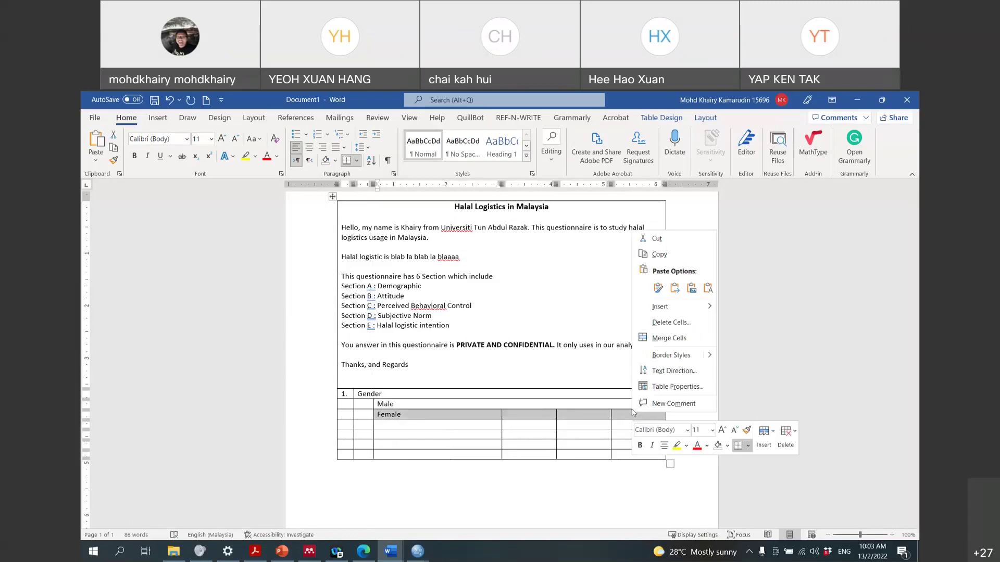
{"action": "left_click", "coordinate": [660, 339]}
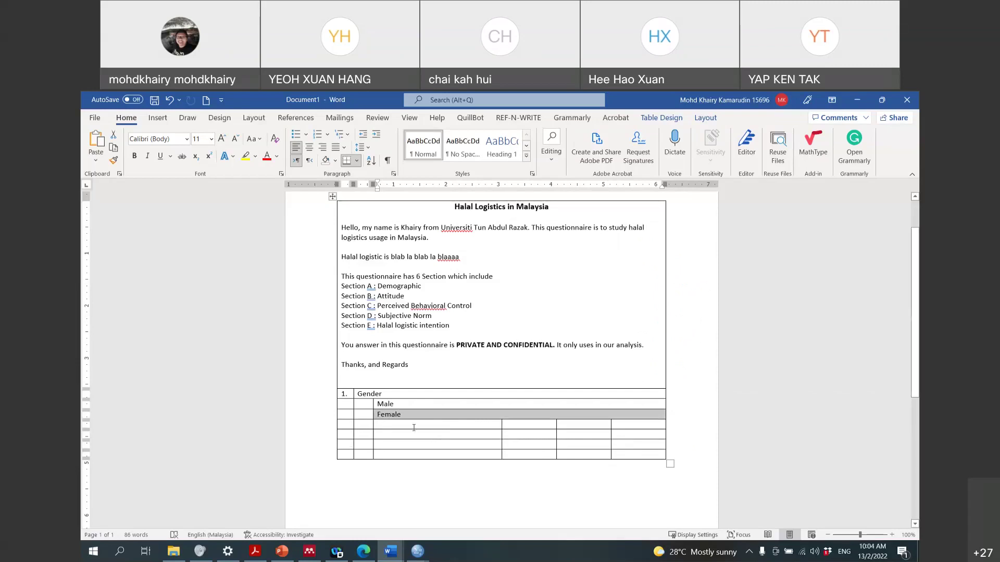
Remove all borders from the entire questionnaire table
{"action": "left_click", "coordinate": [333, 196]}
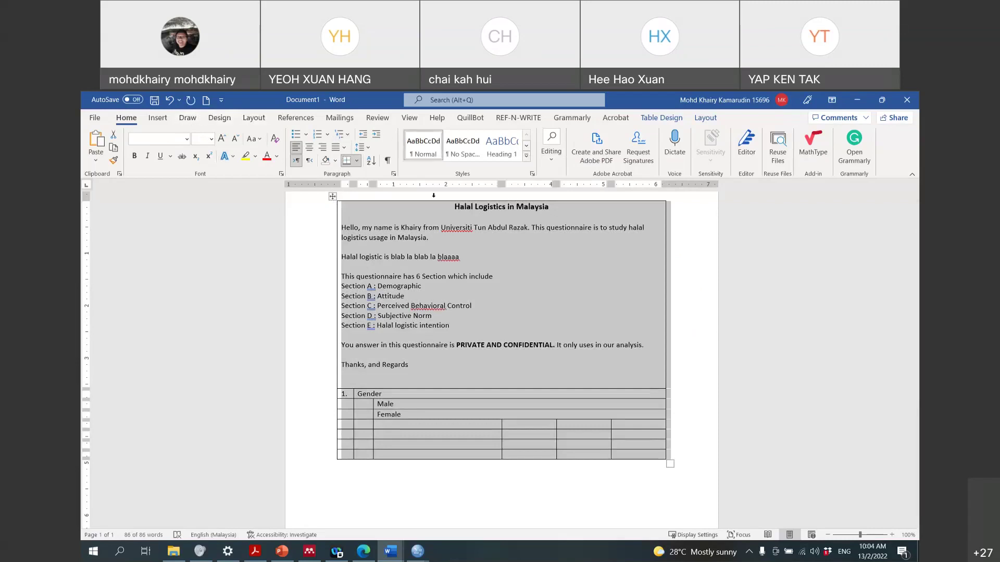
{"action": "left_click", "coordinate": [158, 118]}
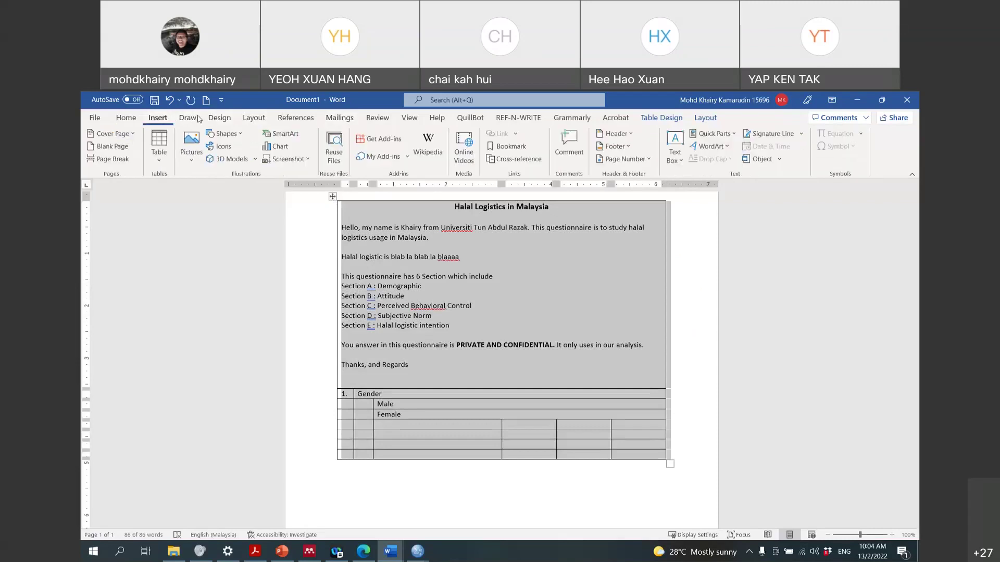
{"action": "left_click", "coordinate": [191, 118]}
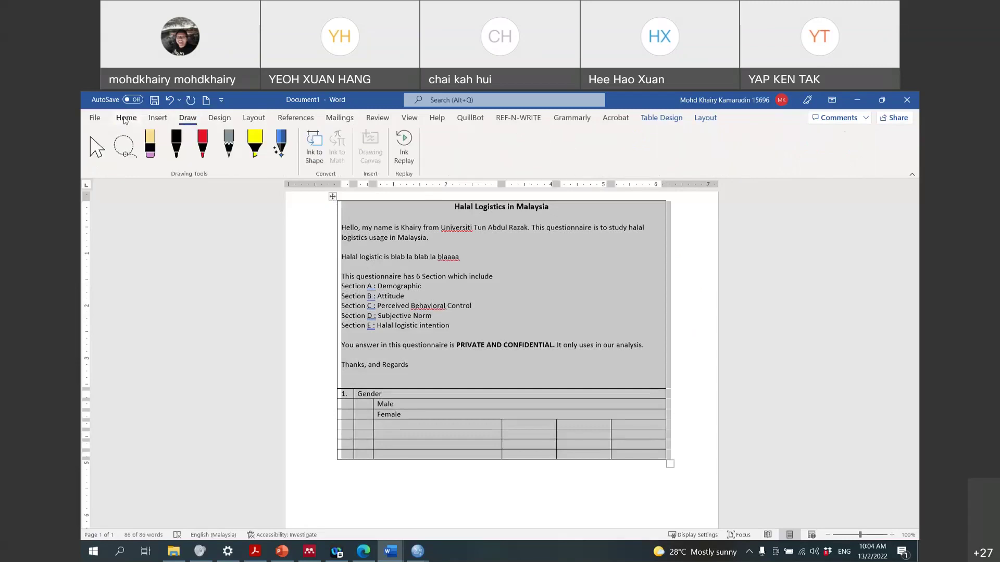
{"action": "left_click", "coordinate": [126, 119]}
{"action": "right_click", "coordinate": [503, 256]}
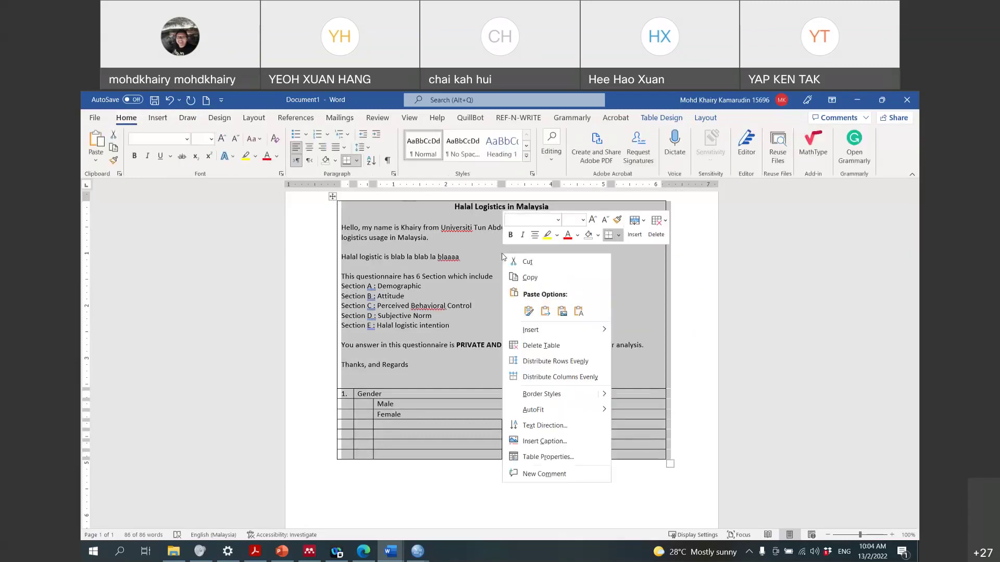
{"action": "left_click", "coordinate": [633, 228]}
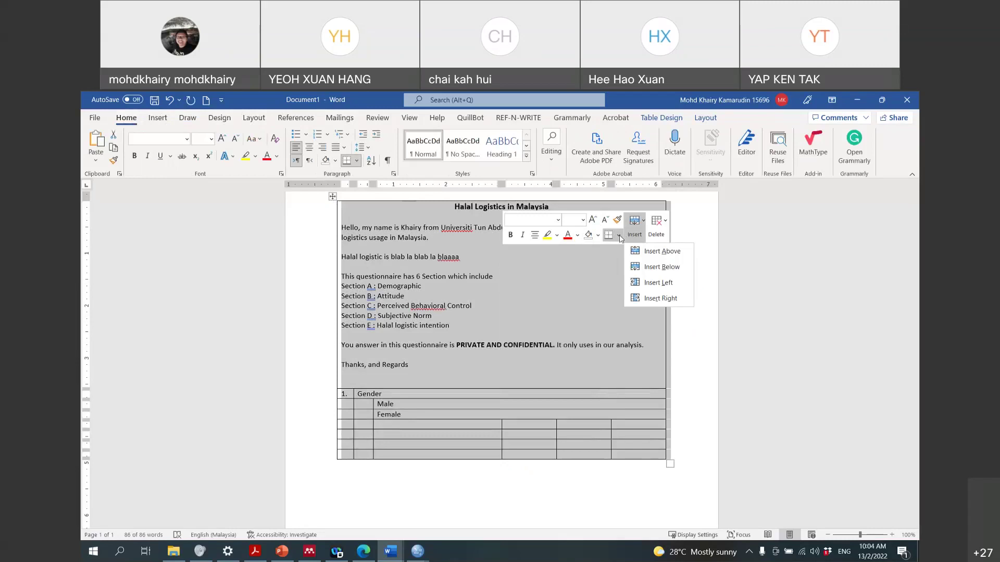
{"action": "left_click", "coordinate": [619, 235]}
{"action": "left_click", "coordinate": [646, 311]}
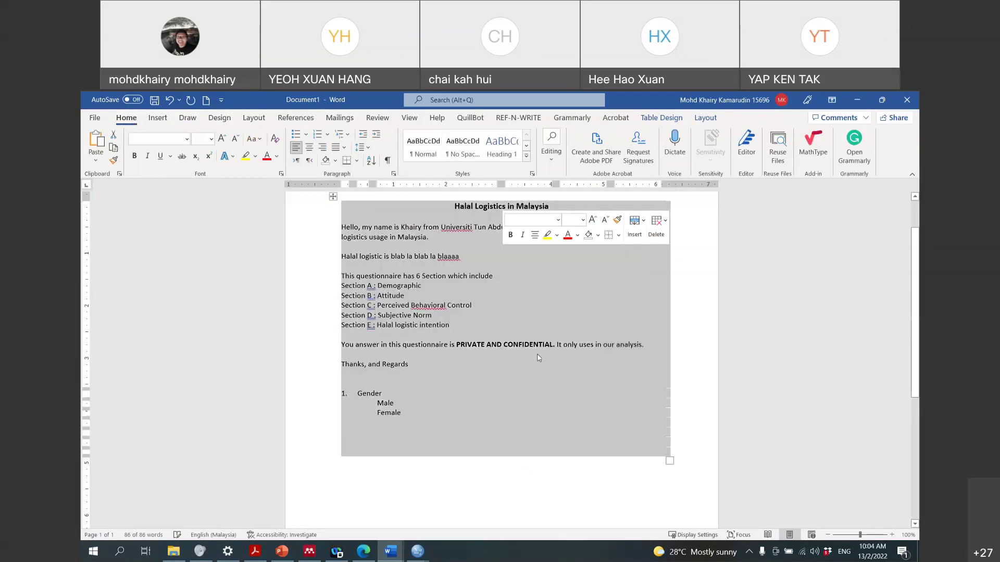
Apply all borders to the two empty cells in front of Male and Female so they form answer boxes
{"action": "left_click", "coordinate": [365, 411]}
{"action": "left_click", "coordinate": [366, 412]}
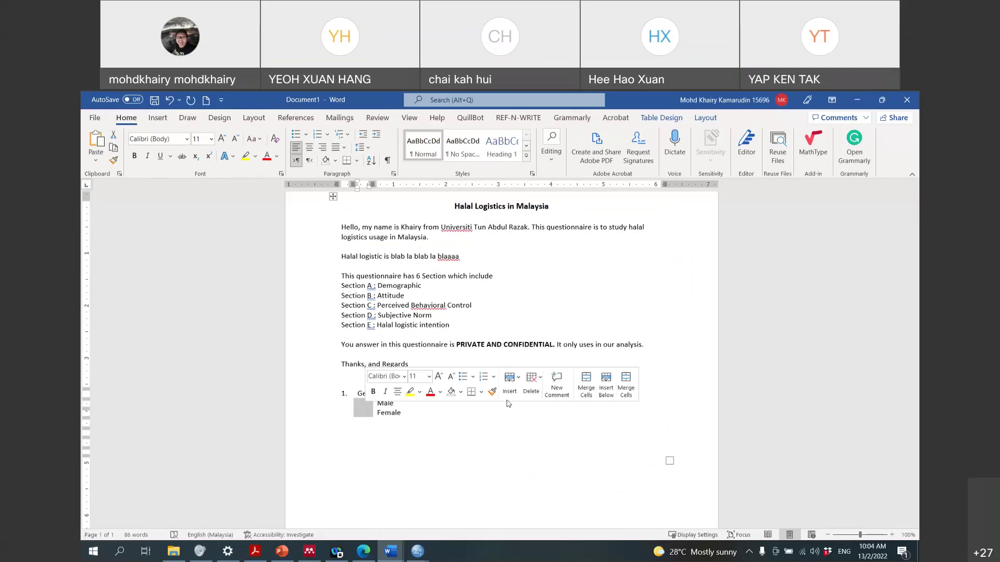
{"action": "left_click", "coordinate": [481, 392]}
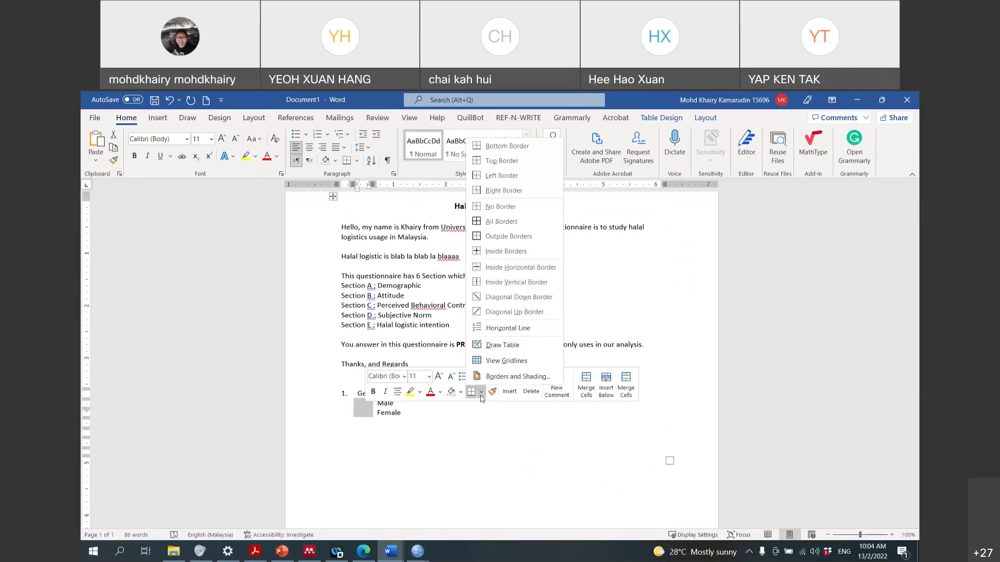
{"action": "left_click", "coordinate": [498, 221]}
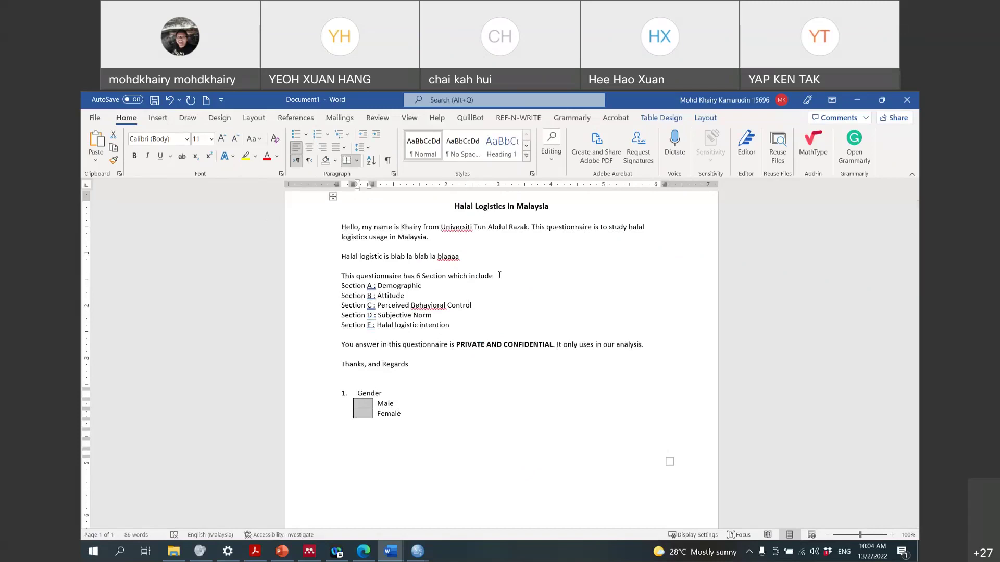
Apply all borders to the entire questionnaire table
{"action": "left_click", "coordinate": [333, 196]}
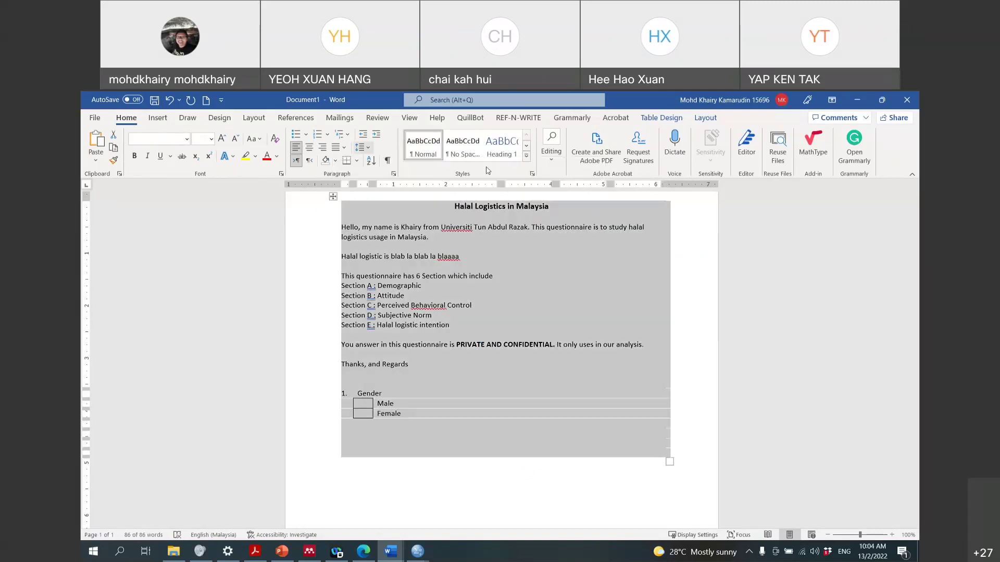
{"action": "left_click", "coordinate": [357, 160]}
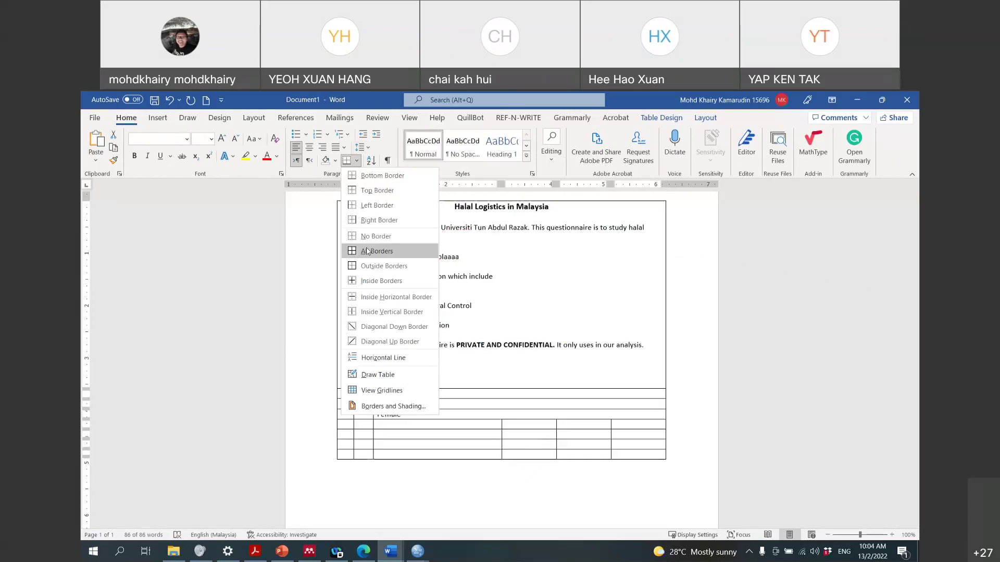
{"action": "left_click", "coordinate": [367, 252]}
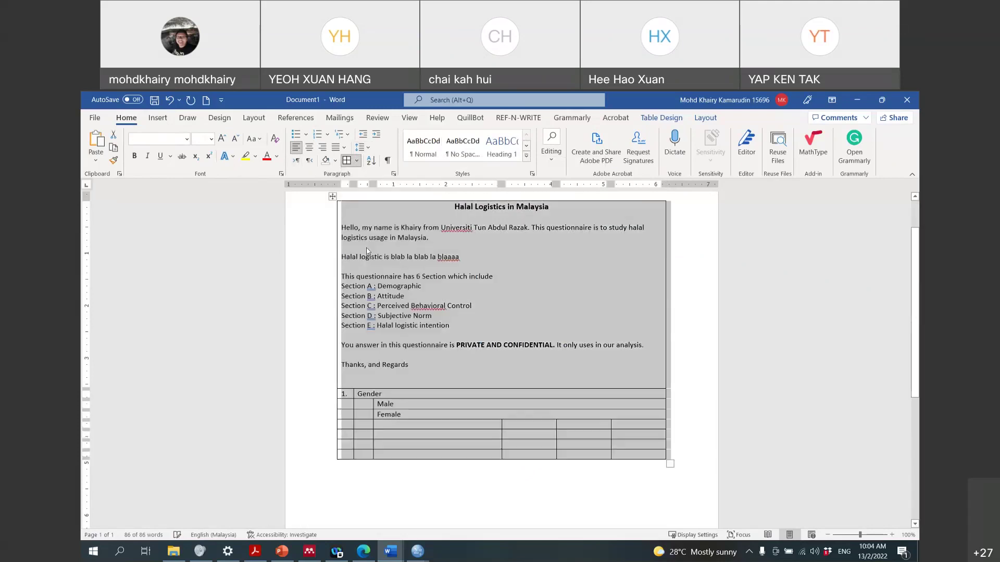
Enter 2. as the next question number, two rows below the Female row
{"action": "left_click", "coordinate": [353, 436]}
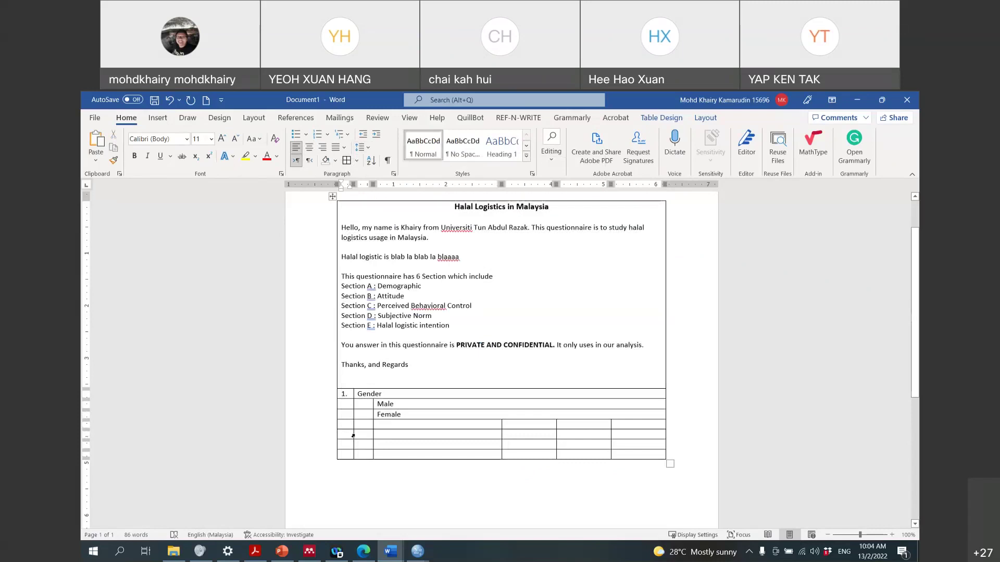
{"action": "type", "text": "2."}
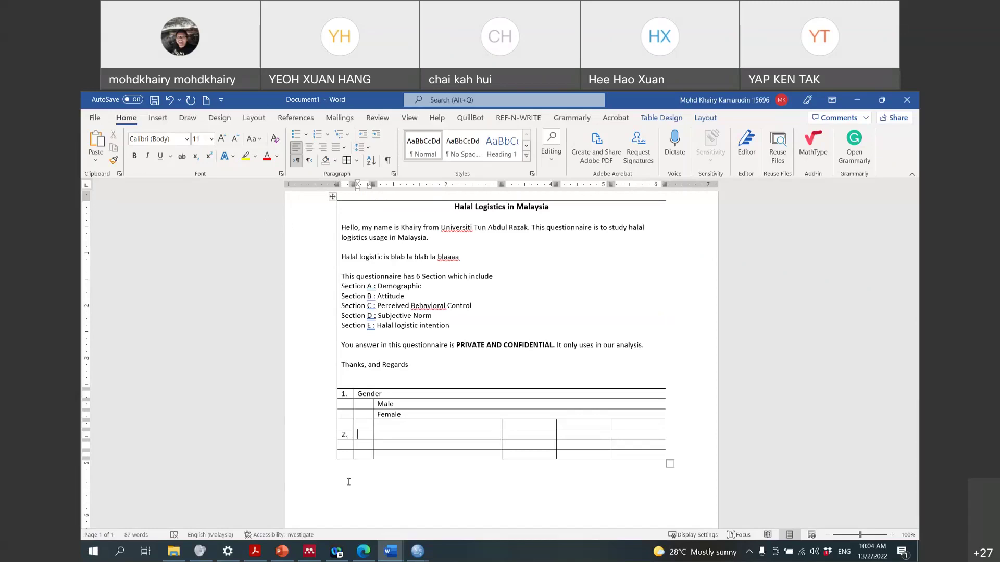
Browse the halal food article PDF behind the questionnaire for its respondent demographics and questionnaire details
{"action": "double_click", "coordinate": [625, 105]}
{"action": "scroll", "coordinate": [532, 256], "scroll_direction": "down", "scroll_amount": 20}
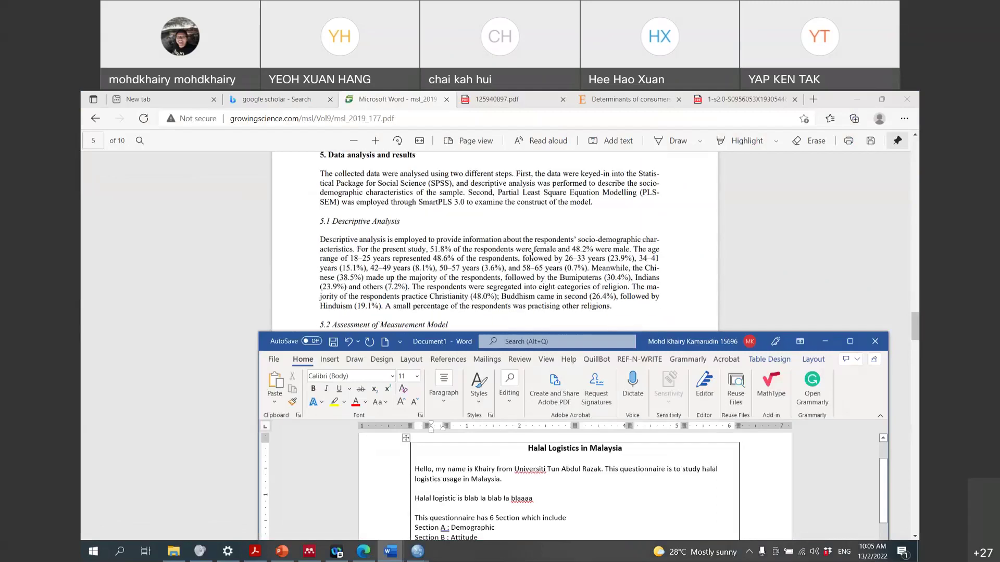
{"action": "scroll", "coordinate": [532, 256], "scroll_direction": "up", "scroll_amount": 20}
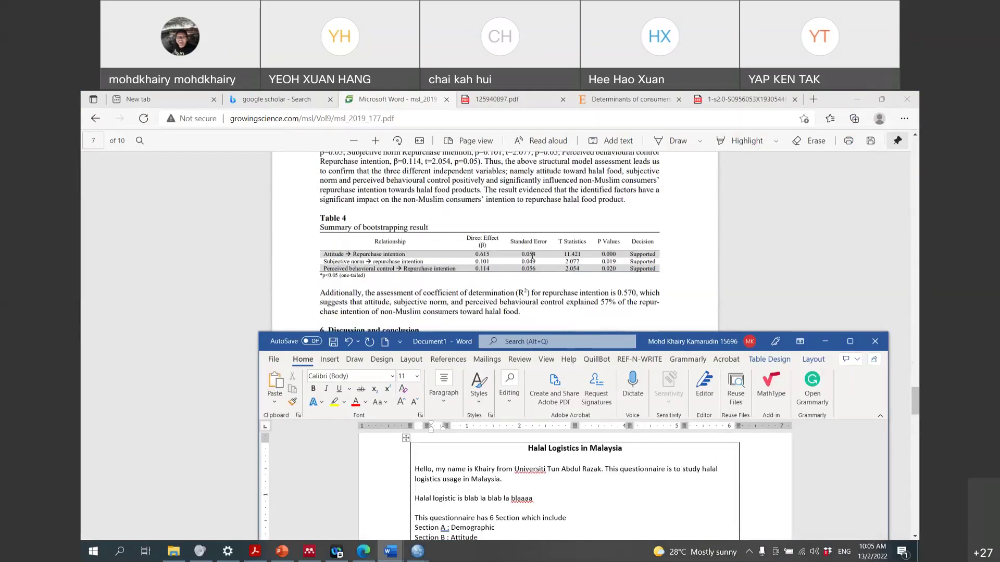
{"action": "scroll", "coordinate": [532, 256], "scroll_direction": "up", "scroll_amount": 20}
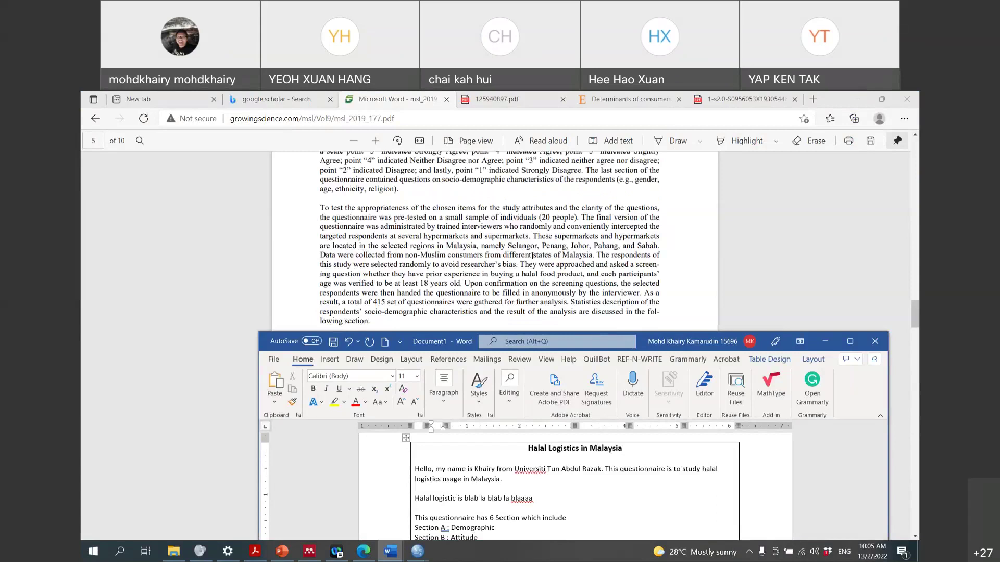
{"action": "scroll", "coordinate": [533, 255], "scroll_direction": "up", "scroll_amount": 5}
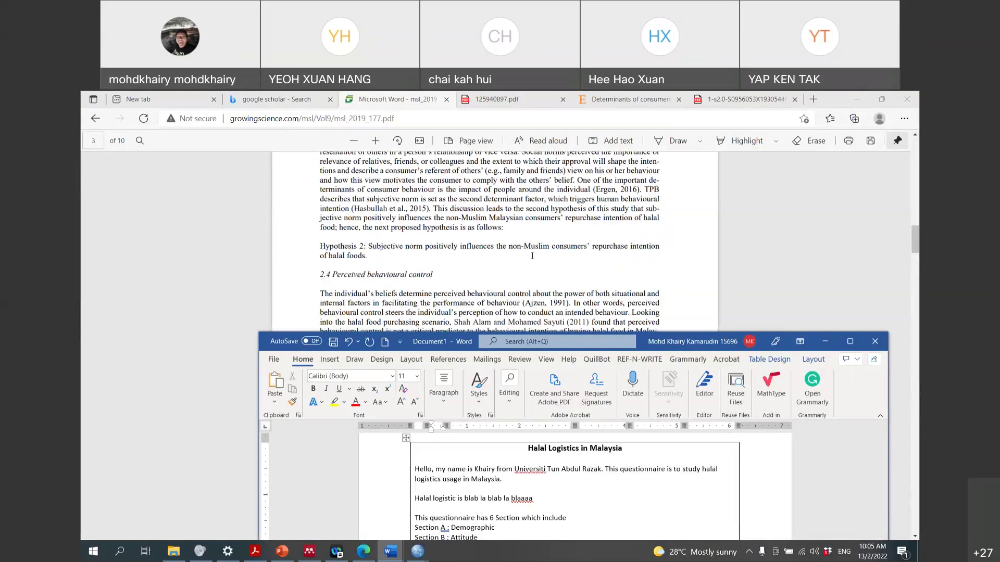
Merge the empty cells beside number 2 into one cell and enter "Age :" there
{"action": "left_click_drag", "start_coordinate": [649, 342], "coordinate": [615, 191]}
{"action": "scroll", "coordinate": [408, 385], "scroll_direction": "down", "scroll_amount": 5}
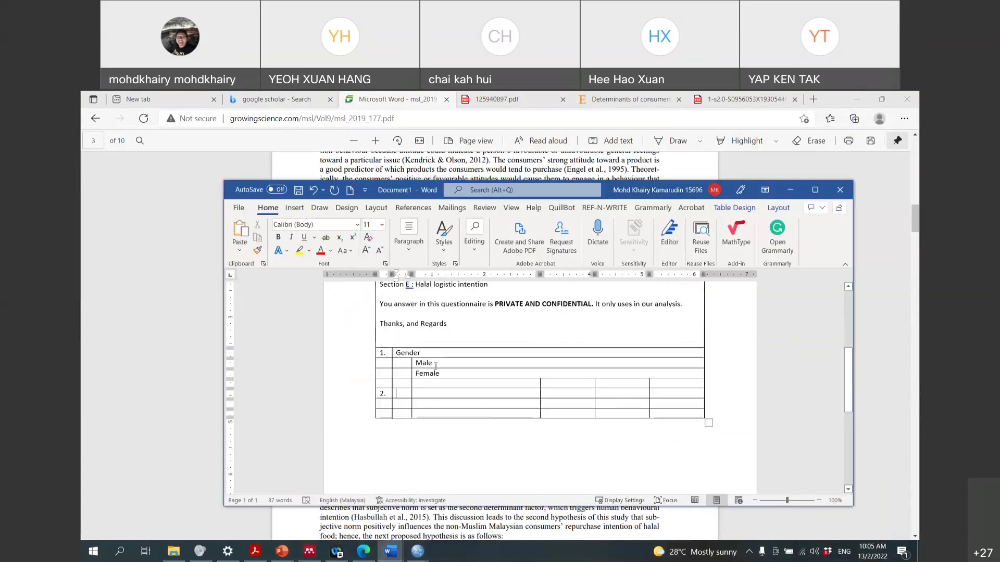
{"action": "left_click_drag", "start_coordinate": [587, 387], "coordinate": [660, 394]}
{"action": "right_click", "coordinate": [660, 394]}
{"action": "left_click", "coordinate": [688, 316]}
{"action": "type", "text": "Age"}
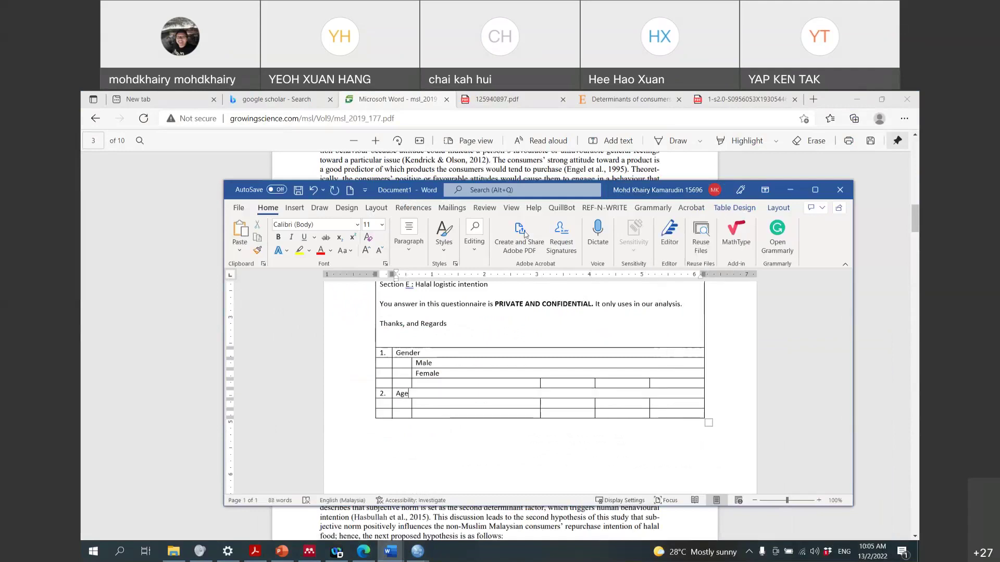
{"action": "type", "text": " :"}
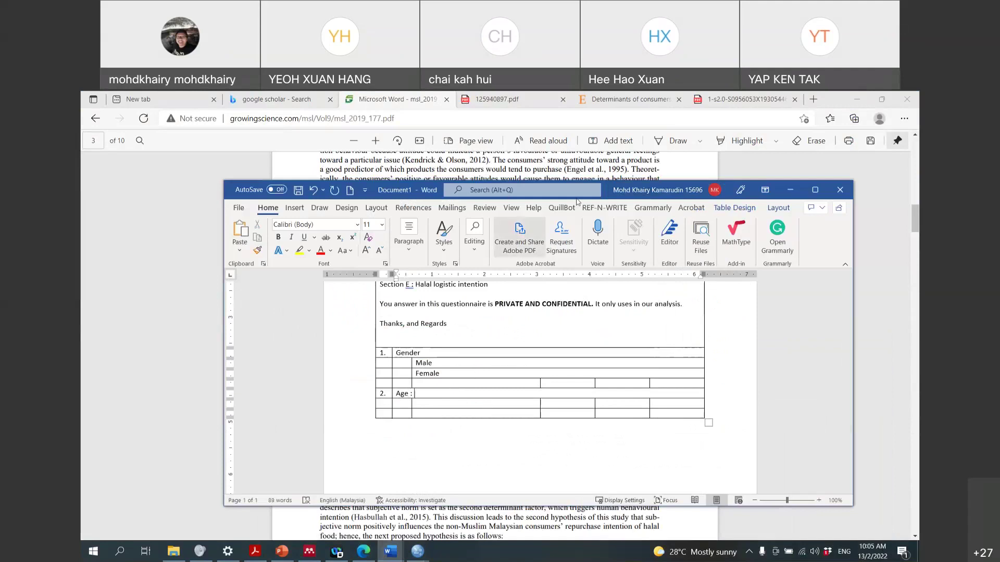
{"action": "left_click", "coordinate": [812, 192]}
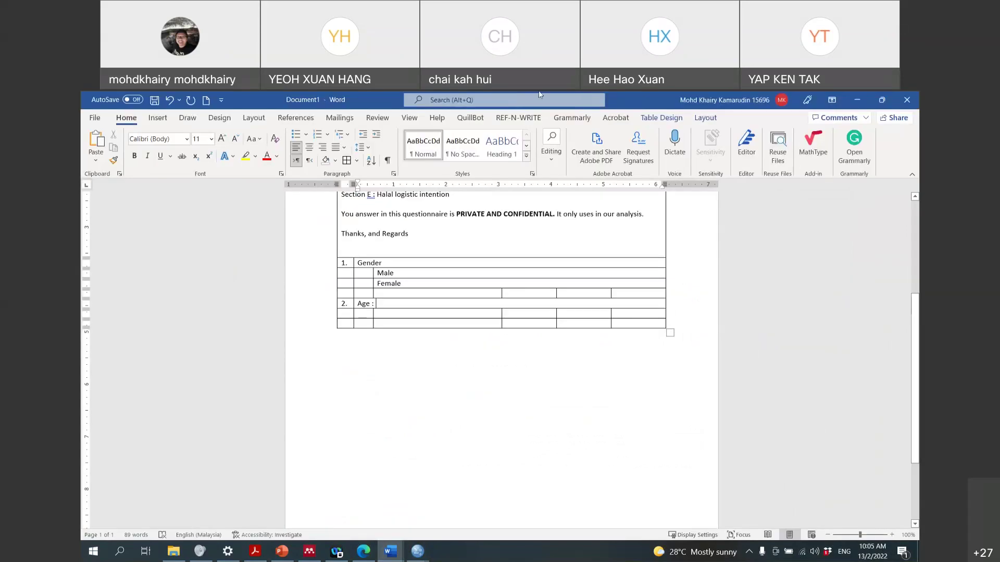
{"action": "mouse_move", "coordinate": [388, 232]}
{"action": "left_mouse_down"}
{"action": "mouse_move", "coordinate": [324, 250]}
{"action": "mouse_move", "coordinate": [417, 265]}
{"action": "mouse_move", "coordinate": [373, 223]}
{"action": "left_mouse_up"}
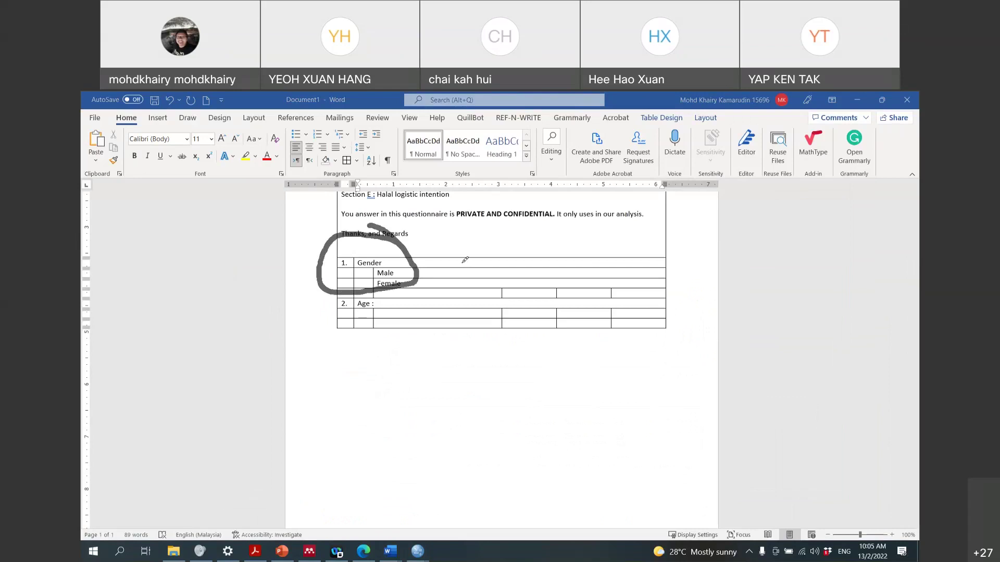
{"action": "mouse_move", "coordinate": [434, 260]}
{"action": "left_mouse_down"}
{"action": "mouse_move", "coordinate": [443, 245]}
{"action": "mouse_move", "coordinate": [448, 259]}
{"action": "left_mouse_up"}
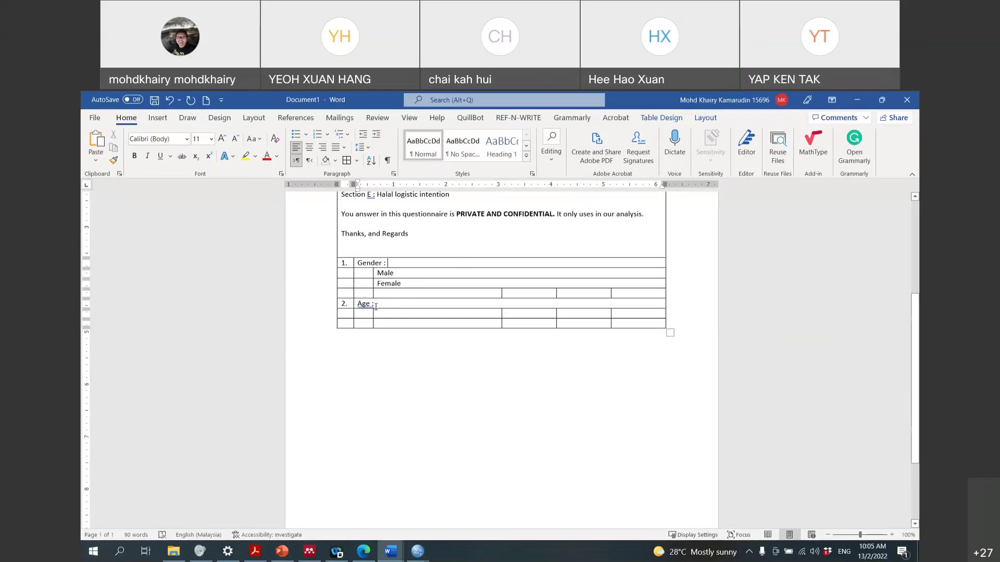
Complete the Age question with an underscore fill-in blank followed by "years old"
{"action": "left_click", "coordinate": [387, 305]}
{"action": "type", "text": "_______________"}
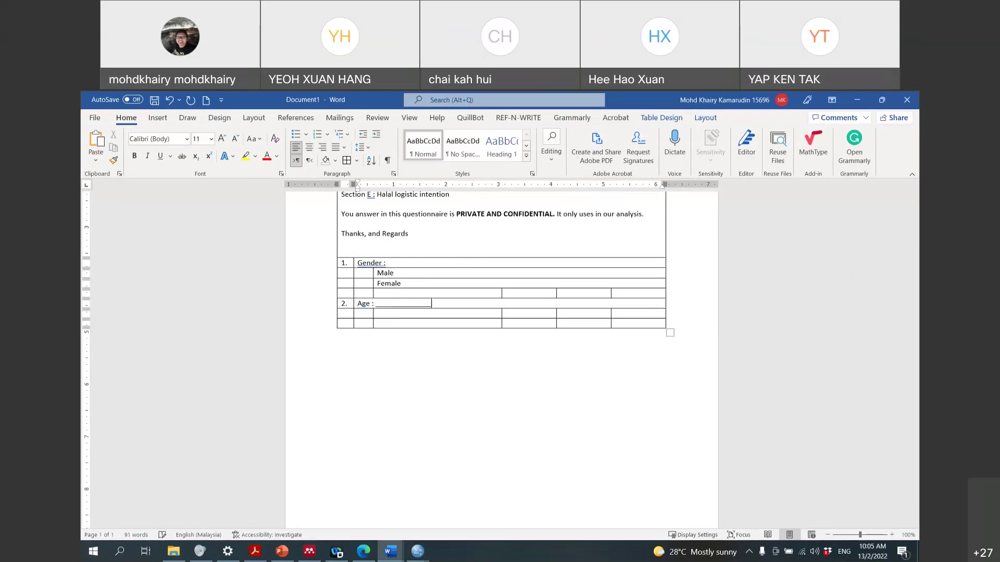
{"action": "type", "text": " years old"}
Enter "18 – 30 years" as the first answer option in the row below the Age question
{"action": "left_click", "coordinate": [377, 314]}
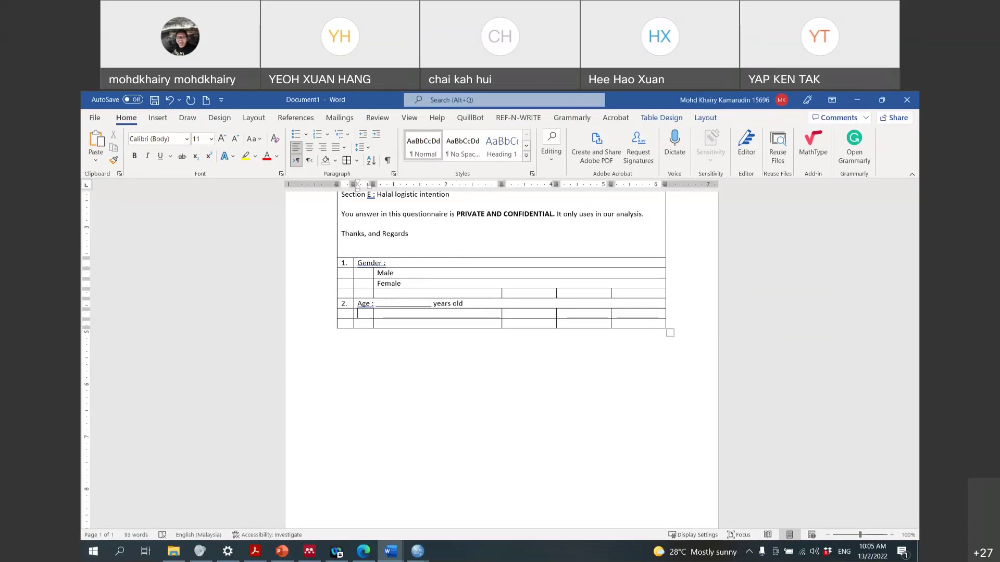
{"action": "type", "text": "18"}
{"action": "type", "text": " - 30"}
{"action": "type", "text": " years"}
Add the option "31 – 40 years old" in the next row and append "old" to the 18 – 30 years option
{"action": "key", "text": "Tab"}
{"action": "key", "text": "Tab"}
{"action": "key", "text": "Tab"}
{"action": "key", "text": "Tab"}
{"action": "key", "text": "Tab"}
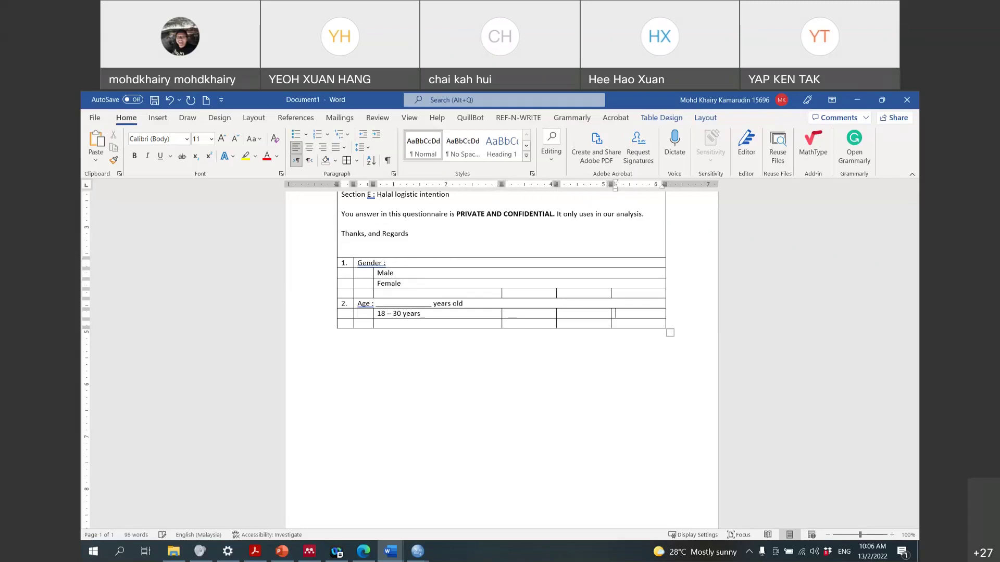
{"action": "type", "text": "31 -"}
{"action": "type", "text": " 40 years"}
{"action": "type", "text": " old"}
{"action": "left_click", "coordinate": [420, 314]}
{"action": "type", "text": "old"}
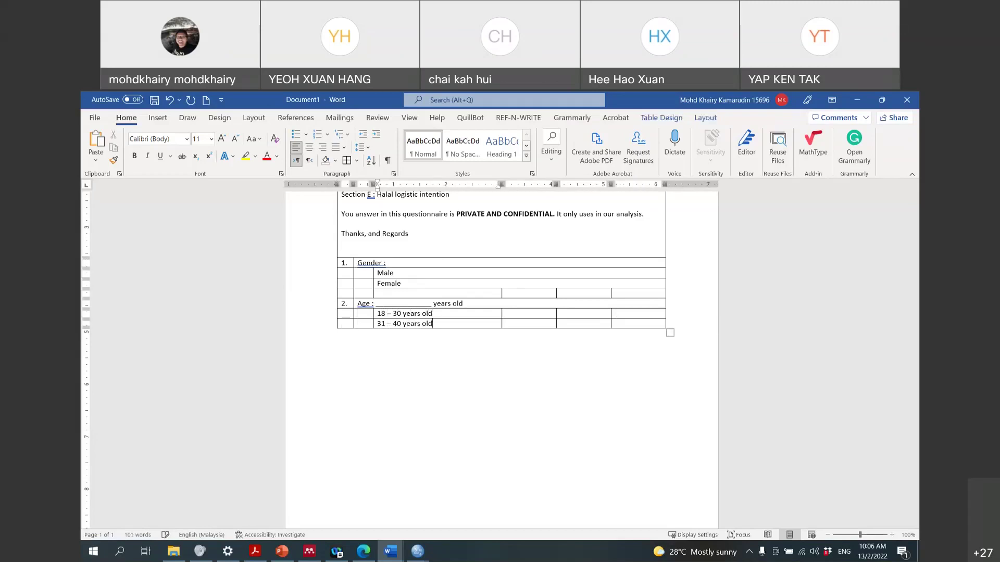
Add a new row to the table with the age option "41 – 50 years old"
{"action": "key", "text": "Tab"}
{"action": "key", "text": "Tab"}
{"action": "key", "text": "Tab"}
{"action": "key", "text": "Tab"}
{"action": "key", "text": "Tab"}
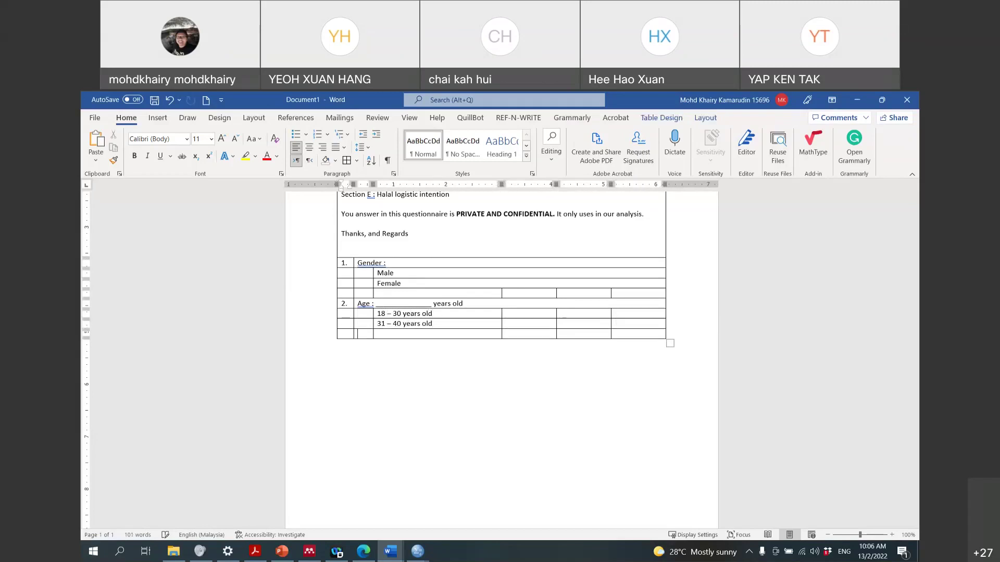
{"action": "key", "text": "Tab"}
{"action": "type", "text": "41"}
{"action": "type", "text": " -"}
{"action": "type", "text": " 50 Ye"}
{"action": "key", "text": "BackSpace"}
{"action": "key", "text": "BackSpace"}
{"action": "type", "text": "years old"}
Add another row with the age option "51 – 60 years old"
{"action": "key", "text": "Tab"}
{"action": "key", "text": "Tab"}
{"action": "key", "text": "Tab"}
{"action": "key", "text": "Tab"}
{"action": "key", "text": "Tab"}
{"action": "key", "text": "Tab"}
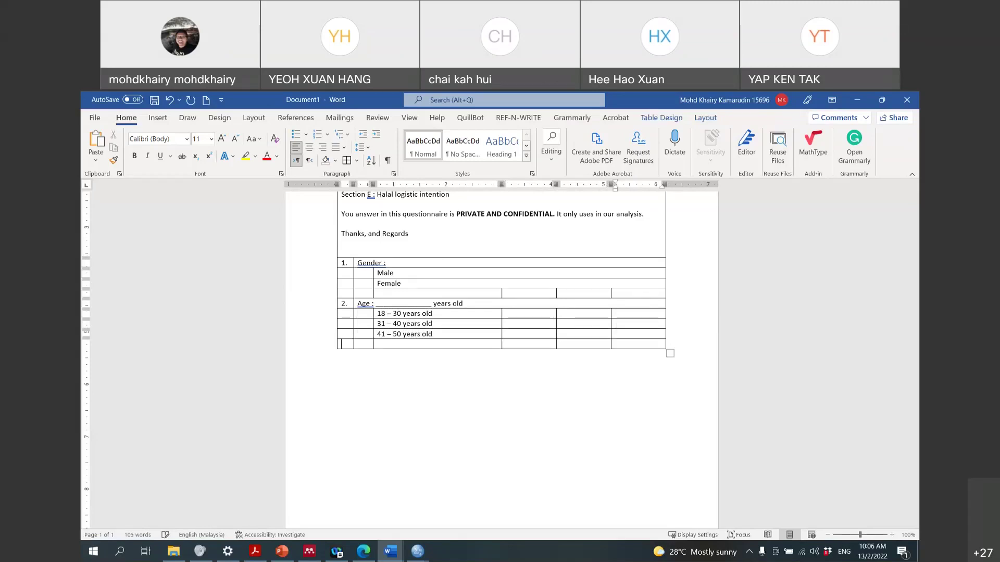
{"action": "type", "text": "51 -"}
{"action": "type", "text": " 60 years"}
{"action": "type", "text": " old"}
Add a final age row with the option "61 and above"
{"action": "key", "text": "Tab"}
{"action": "key", "text": "Tab"}
{"action": "key", "text": "Tab"}
{"action": "key", "text": "Tab"}
{"action": "key", "text": "Tab"}
{"action": "key", "text": "Tab"}
{"action": "type", "text": "60"}
{"action": "key", "text": "BackSpace"}
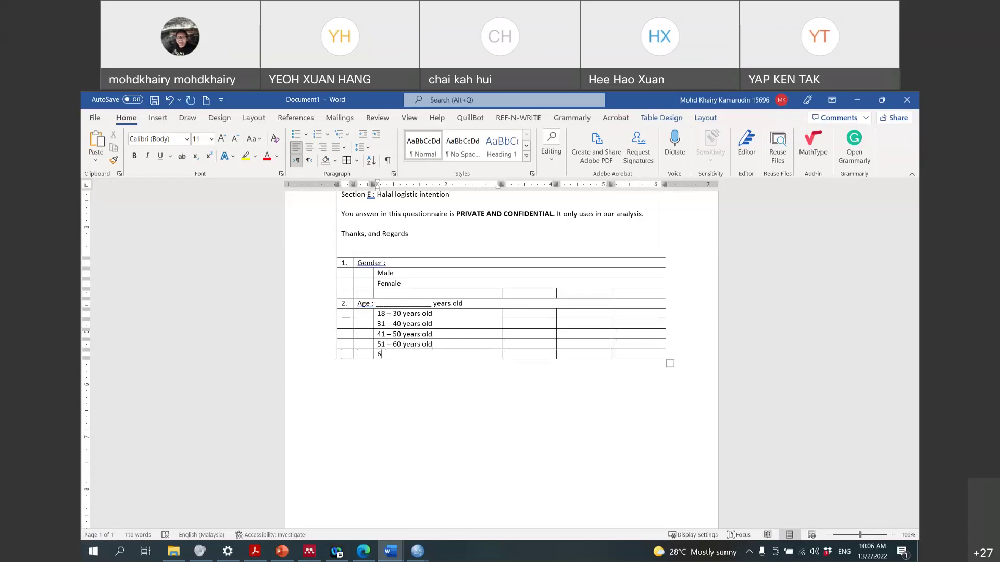
{"action": "type", "text": "1 and above"}
{"action": "mouse_move", "coordinate": [442, 290]}
{"action": "left_mouse_down"}
{"action": "mouse_move", "coordinate": [376, 307]}
{"action": "mouse_move", "coordinate": [478, 295]}
{"action": "mouse_move", "coordinate": [428, 284]}
{"action": "mouse_move", "coordinate": [427, 371]}
{"action": "mouse_move", "coordinate": [382, 372]}
{"action": "mouse_move", "coordinate": [407, 363]}
{"action": "left_mouse_up"}
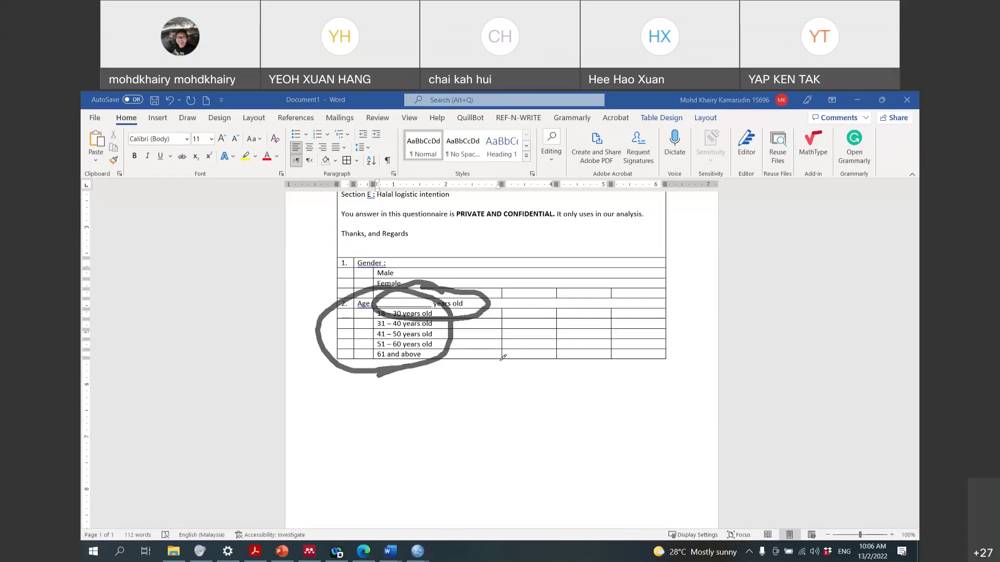
{"action": "mouse_move", "coordinate": [554, 302]}
{"action": "left_mouse_down"}
{"action": "mouse_move", "coordinate": [430, 304]}
{"action": "mouse_move", "coordinate": [440, 296]}
{"action": "mouse_move", "coordinate": [435, 310]}
{"action": "mouse_move", "coordinate": [458, 320]}
{"action": "mouse_move", "coordinate": [438, 310]}
{"action": "left_mouse_up"}
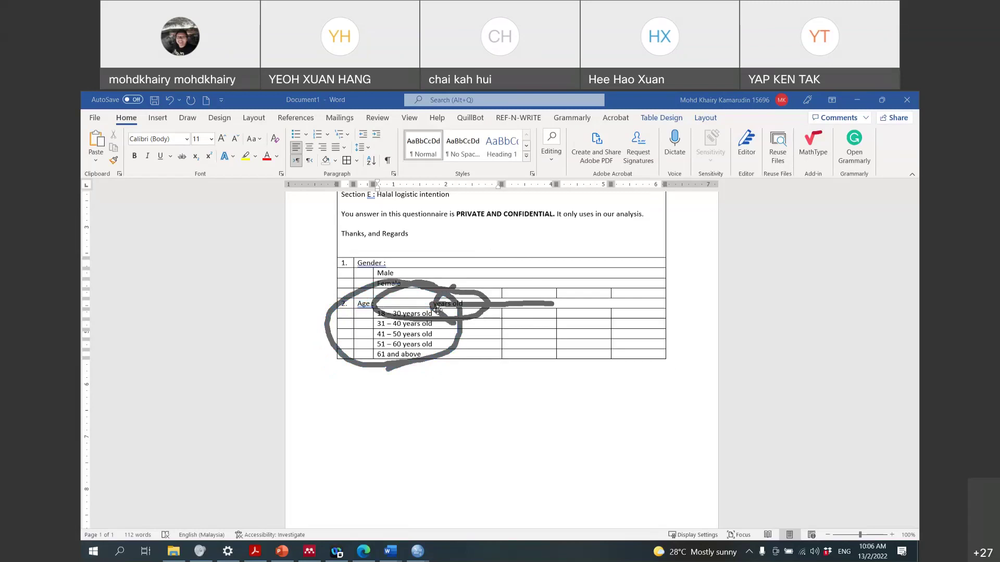
{"action": "left_click_drag", "start_coordinate": [399, 295], "coordinate": [406, 309]}
{"action": "left_click_drag", "start_coordinate": [419, 290], "coordinate": [421, 308]}
{"action": "left_click_drag", "start_coordinate": [438, 262], "coordinate": [454, 284]}
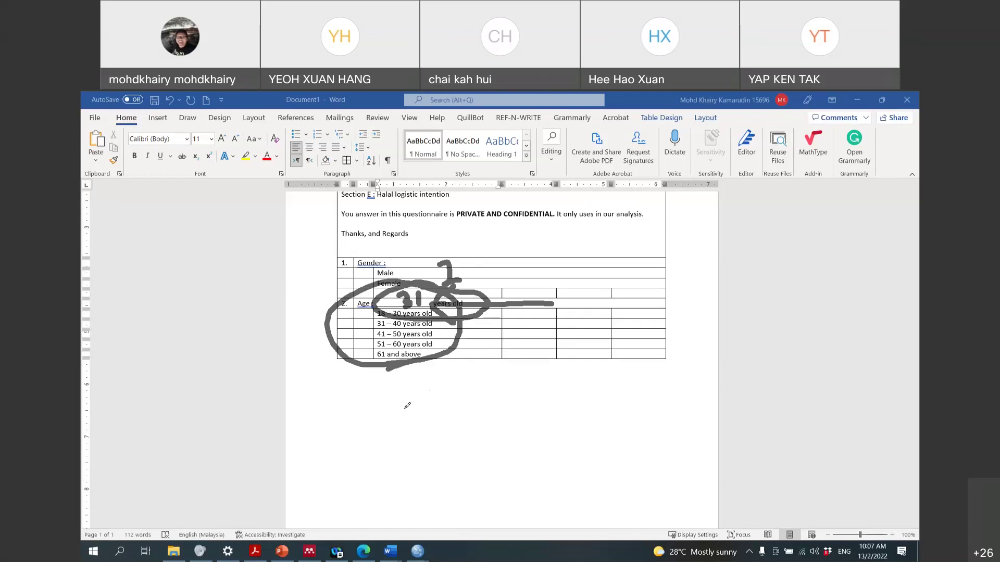
{"action": "mouse_move", "coordinate": [419, 415]}
{"action": "left_mouse_down"}
{"action": "mouse_move", "coordinate": [449, 403]}
{"action": "mouse_move", "coordinate": [594, 450]}
{"action": "mouse_move", "coordinate": [440, 414]}
{"action": "mouse_move", "coordinate": [445, 406]}
{"action": "left_mouse_up"}
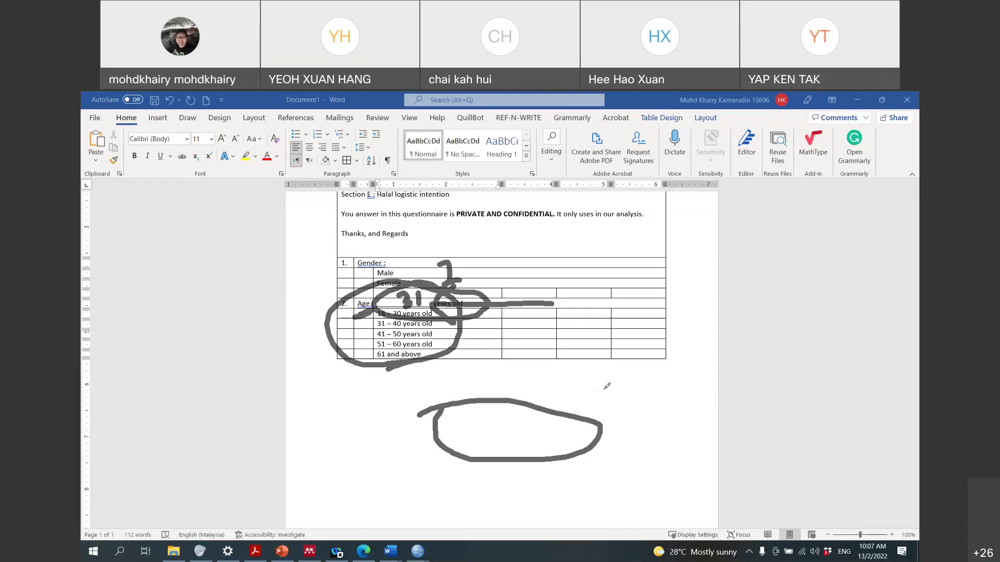
{"action": "left_click_drag", "start_coordinate": [678, 389], "coordinate": [639, 384]}
{"action": "mouse_move", "coordinate": [559, 360]}
{"action": "left_mouse_down"}
{"action": "mouse_move", "coordinate": [476, 345]}
{"action": "mouse_move", "coordinate": [485, 334]}
{"action": "mouse_move", "coordinate": [484, 357]}
{"action": "left_mouse_up"}
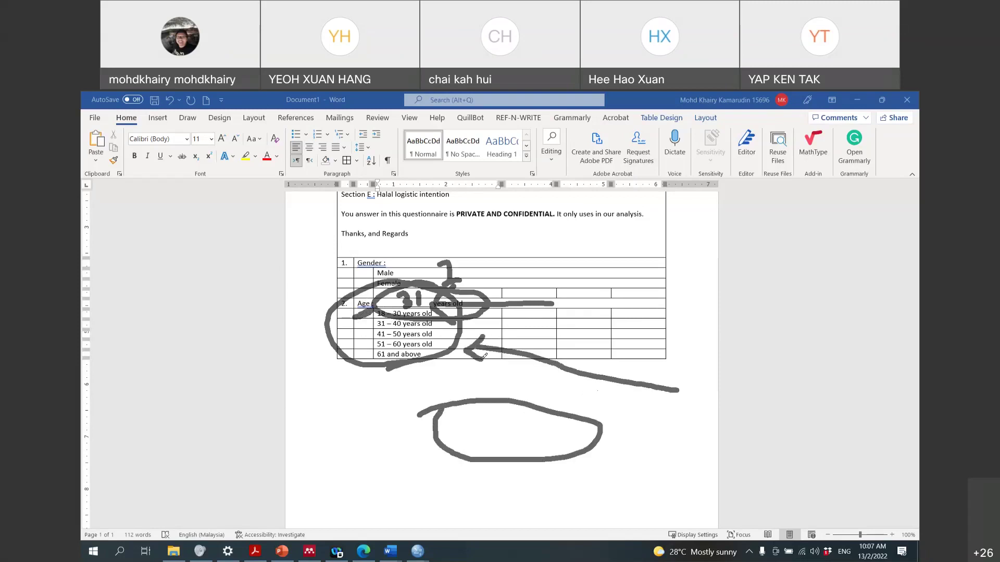
{"action": "left_click", "coordinate": [354, 301]}
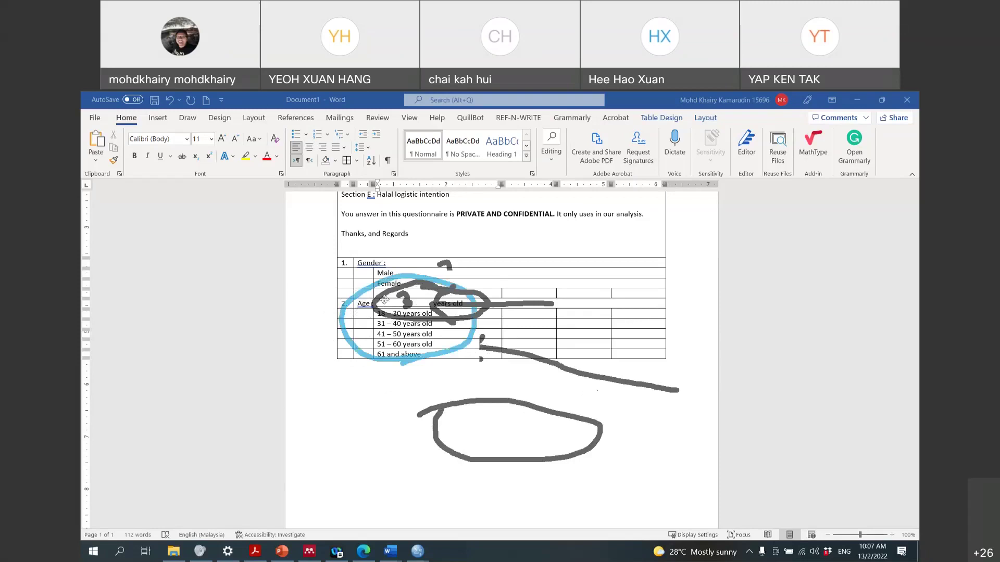
{"action": "mouse_move", "coordinate": [365, 302]}
{"action": "left_mouse_down"}
{"action": "mouse_move", "coordinate": [380, 308]}
{"action": "mouse_move", "coordinate": [348, 324]}
{"action": "mouse_move", "coordinate": [369, 300]}
{"action": "left_mouse_up"}
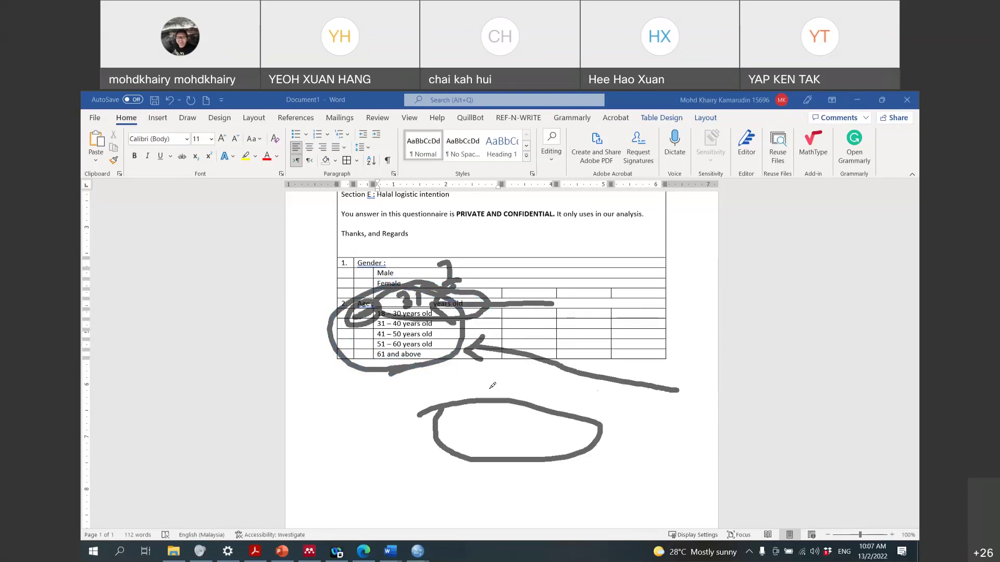
{"action": "left_click", "coordinate": [370, 407]}
{"action": "left_click_drag", "start_coordinate": [361, 342], "coordinate": [370, 410]}
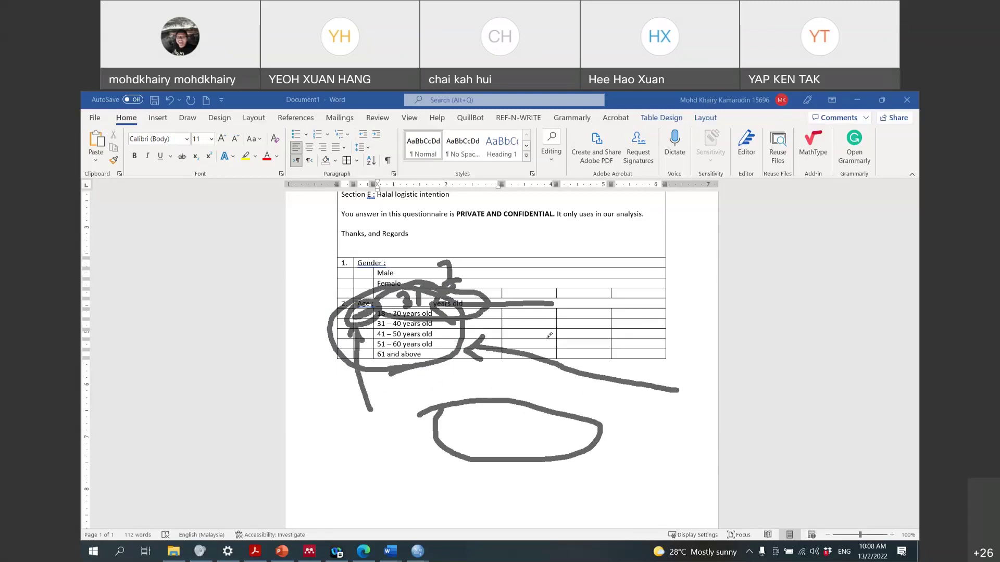
{"action": "mouse_move", "coordinate": [527, 311]}
{"action": "left_mouse_down"}
{"action": "mouse_move", "coordinate": [521, 324]}
{"action": "mouse_move", "coordinate": [531, 333]}
{"action": "mouse_move", "coordinate": [510, 357]}
{"action": "left_mouse_up"}
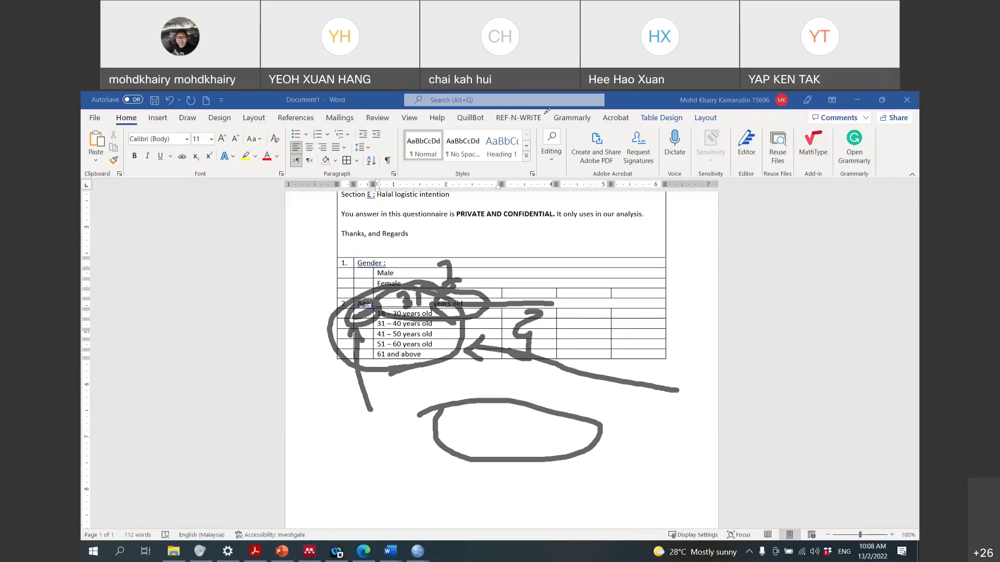
Add a blank spacer row and another row below "61 and above", and number the second one 3
{"action": "left_click", "coordinate": [689, 105]}
{"action": "left_click", "coordinate": [428, 354]}
{"action": "key", "text": "Tab"}
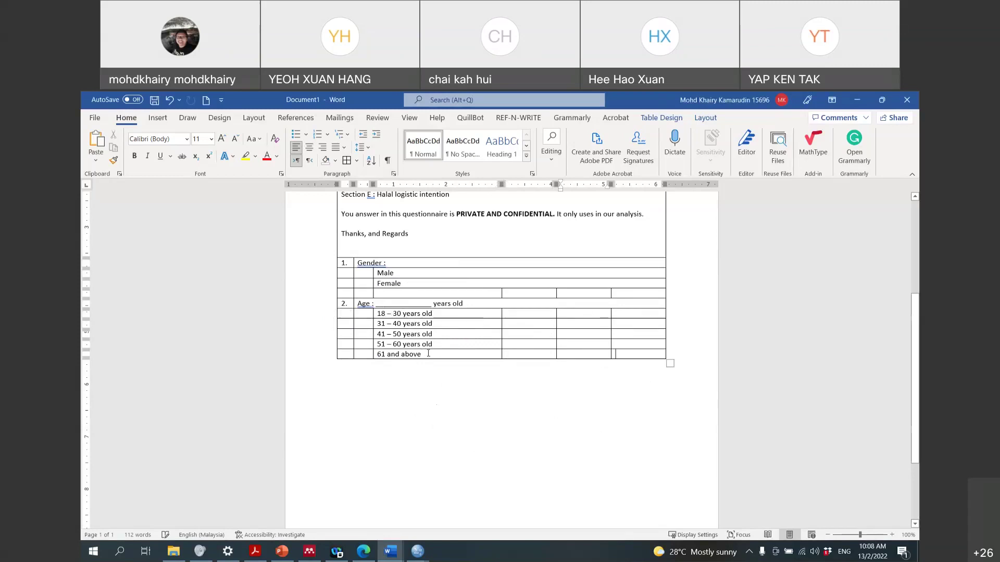
{"action": "key", "text": "Tab"}
{"action": "key", "text": "Tab"}
{"action": "key", "text": "Tab"}
{"action": "key", "text": "Tab"}
{"action": "key", "text": "Tab"}
{"action": "key", "text": "Tab"}
{"action": "key", "text": "Tab"}
{"action": "type", "text": "3."}
{"action": "key", "text": "Tab"}
Try to merge the empty cells beside number 3 into one cell
{"action": "left_click_drag", "start_coordinate": [366, 369], "coordinate": [632, 380]}
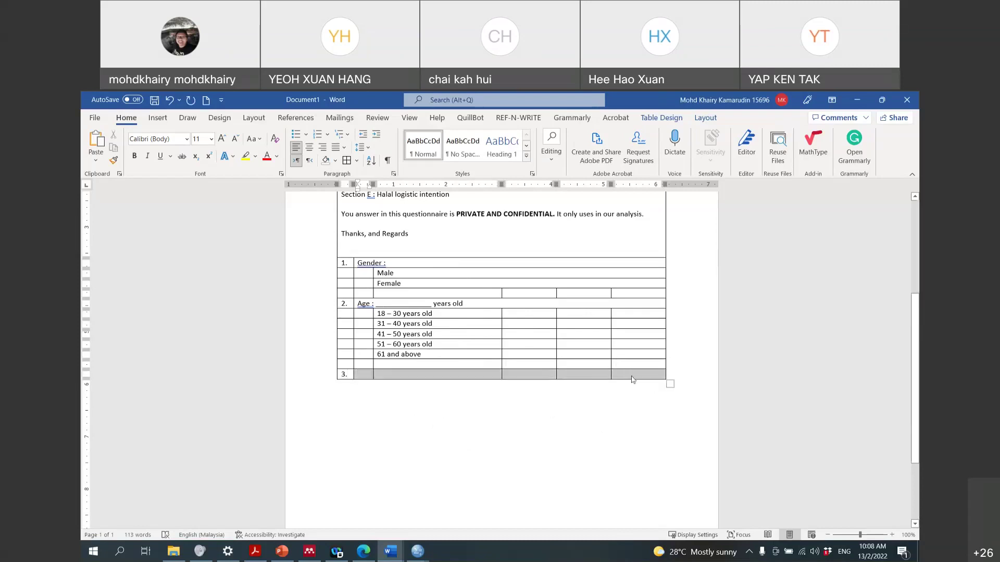
{"action": "right_click", "coordinate": [632, 380]}
{"action": "left_click", "coordinate": [646, 301]}
{"action": "key", "text": "Tab"}
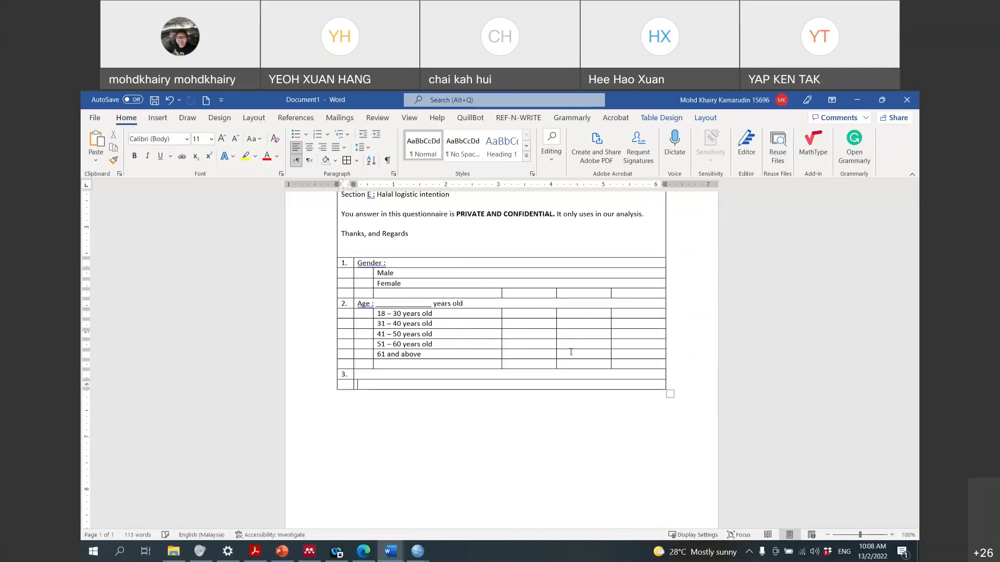
{"action": "left_click", "coordinate": [169, 99]}
{"action": "left_click", "coordinate": [169, 100]}
{"action": "left_click", "coordinate": [169, 99]}
Add three empty rows with separate answer cells below the number 3 row
{"action": "key", "text": "Tab"}
{"action": "key", "text": "Tab"}
{"action": "key", "text": "Tab"}
{"action": "key", "text": "Tab"}
{"action": "key", "text": "Tab"}
{"action": "key", "text": "Tab"}
{"action": "key", "text": "Tab"}
{"action": "key", "text": "Tab"}
{"action": "key", "text": "Tab"}
{"action": "key", "text": "Tab"}
{"action": "key", "text": "Tab"}
{"action": "key", "text": "Tab"}
{"action": "key", "text": "Tab"}
{"action": "key", "text": "Tab"}
{"action": "key", "text": "Tab"}
{"action": "key", "text": "Tab"}
{"action": "key", "text": "Tab"}
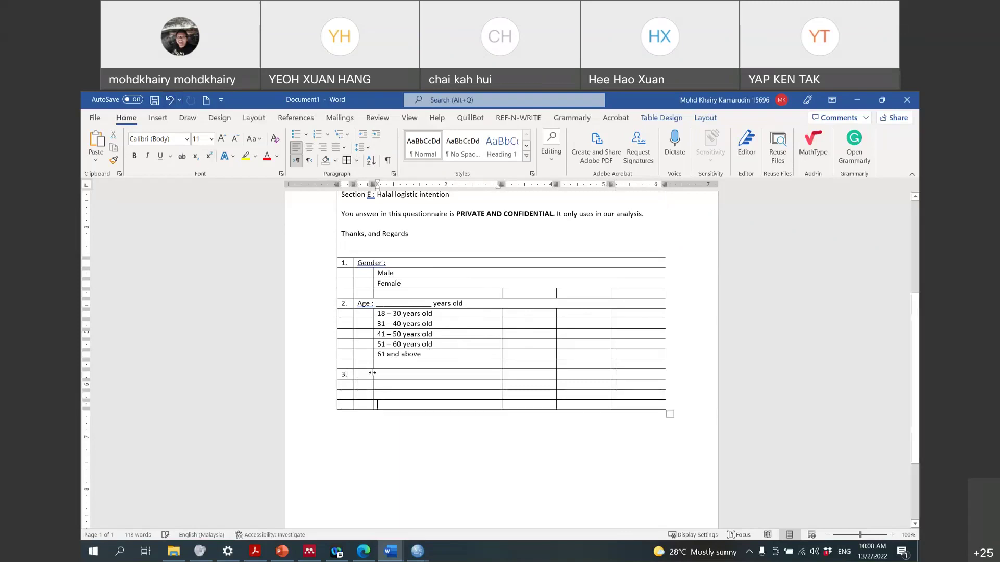
Merge the empty cells beside number 3 into a single question cell
{"action": "left_click_drag", "start_coordinate": [371, 373], "coordinate": [636, 379]}
{"action": "right_click", "coordinate": [636, 382]}
{"action": "left_click", "coordinate": [664, 303]}
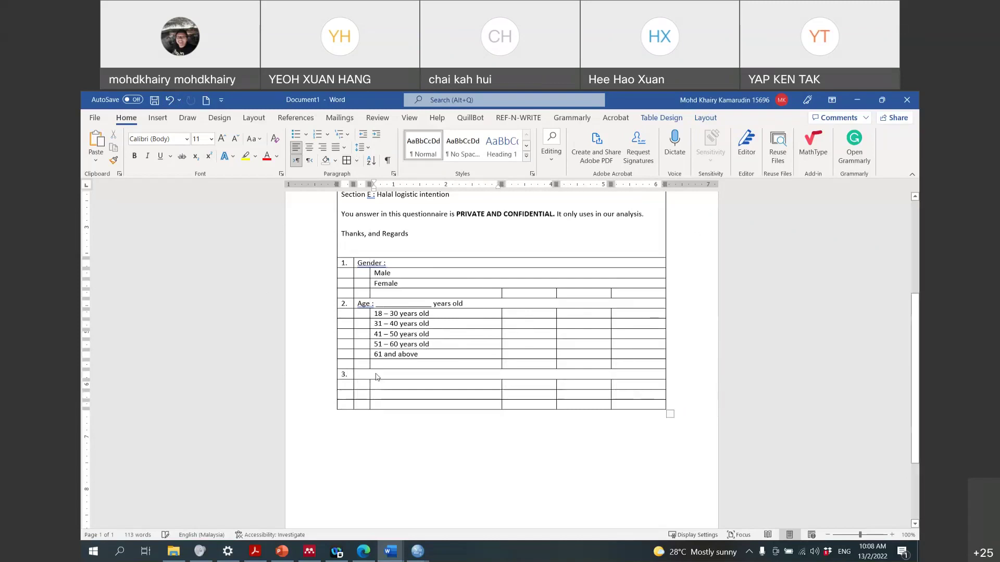
Enter "Education background" as question 3, and place the cursor in the first option cell below it
{"action": "type", "text": "Educati"}
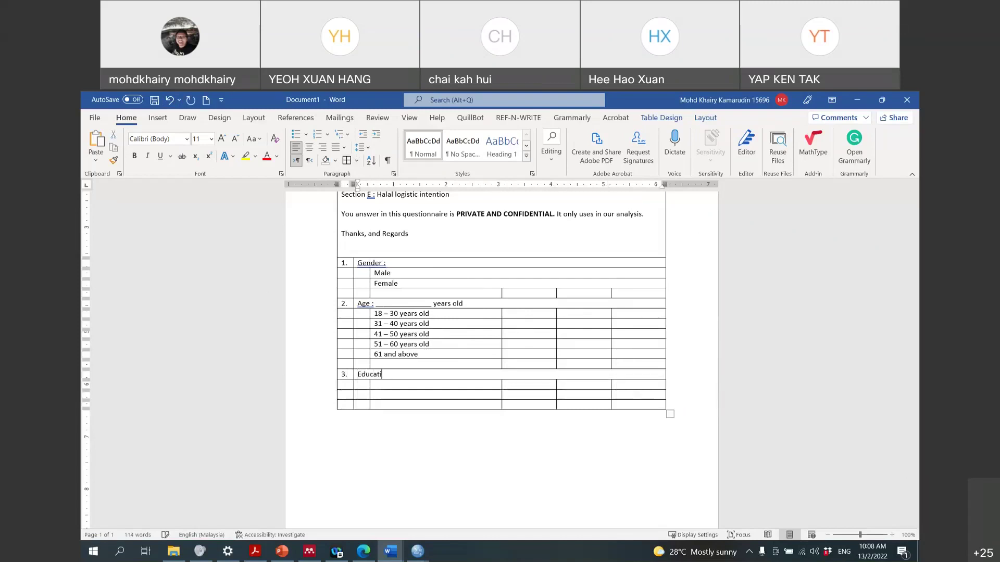
{"action": "type", "text": "on bakcgorund"}
{"action": "key", "text": "BackSpace"}
{"action": "key", "text": "BackSpace"}
{"action": "key", "text": "BackSpace"}
{"action": "key", "text": "BackSpace"}
{"action": "key", "text": "BackSpace"}
{"action": "key", "text": "BackSpace"}
{"action": "key", "text": "BackSpace"}
{"action": "key", "text": "BackSpace"}
{"action": "type", "text": "ckr"}
{"action": "type", "text": "ground"}
{"action": "left_click", "coordinate": [375, 384]}
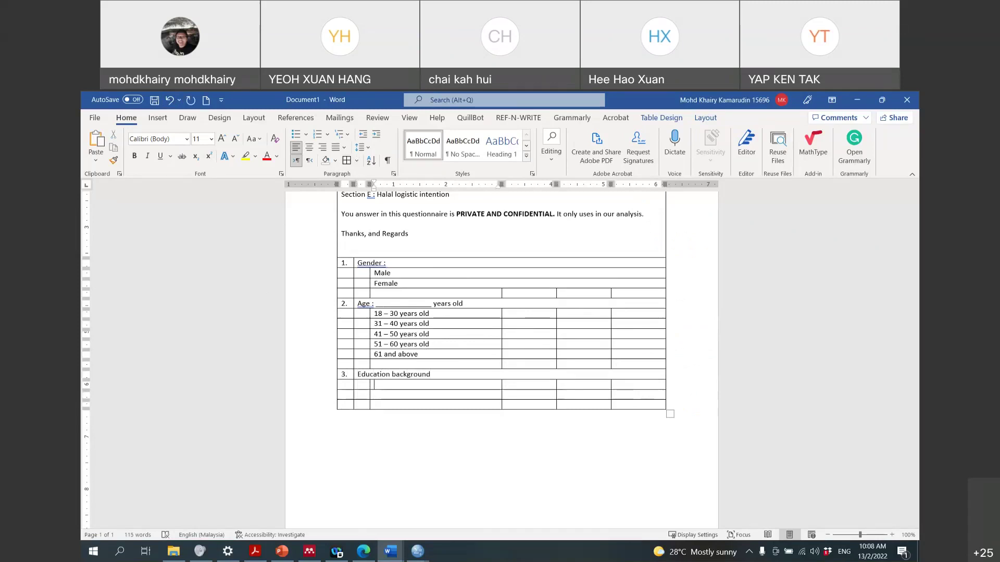
Enter "Primary school/ Secondary school" as the first option under Education background
{"action": "type", "text": "Primary school"}
{"action": "key", "text": "Tab"}
{"action": "key", "text": "Tab"}
{"action": "key", "text": "Tab"}
{"action": "key", "text": "Tab"}
{"action": "key", "text": "Tab"}
{"action": "key", "text": "Tab"}
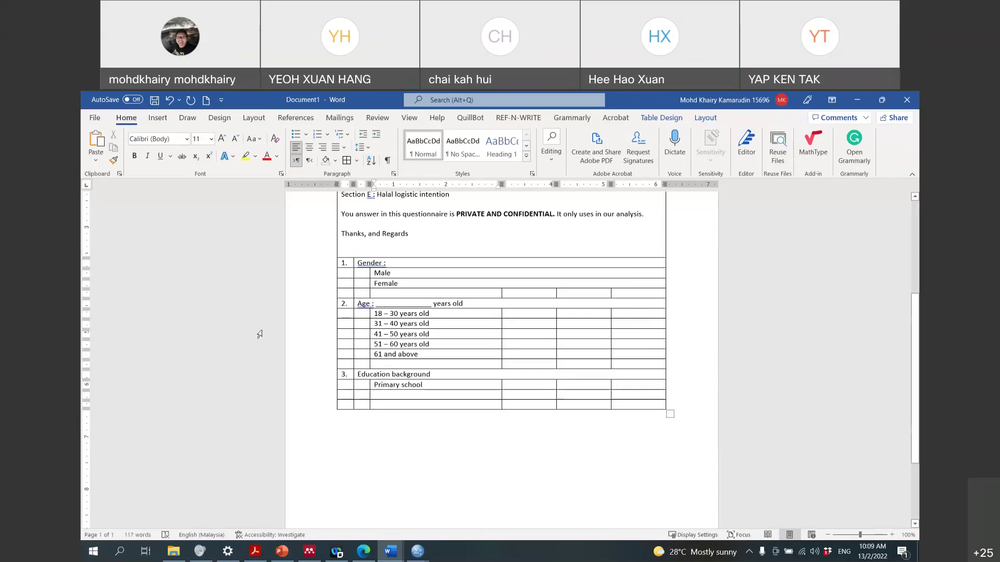
{"action": "left_click", "coordinate": [429, 388]}
{"action": "type", "text": "/"}
{"action": "type", "text": " S"}
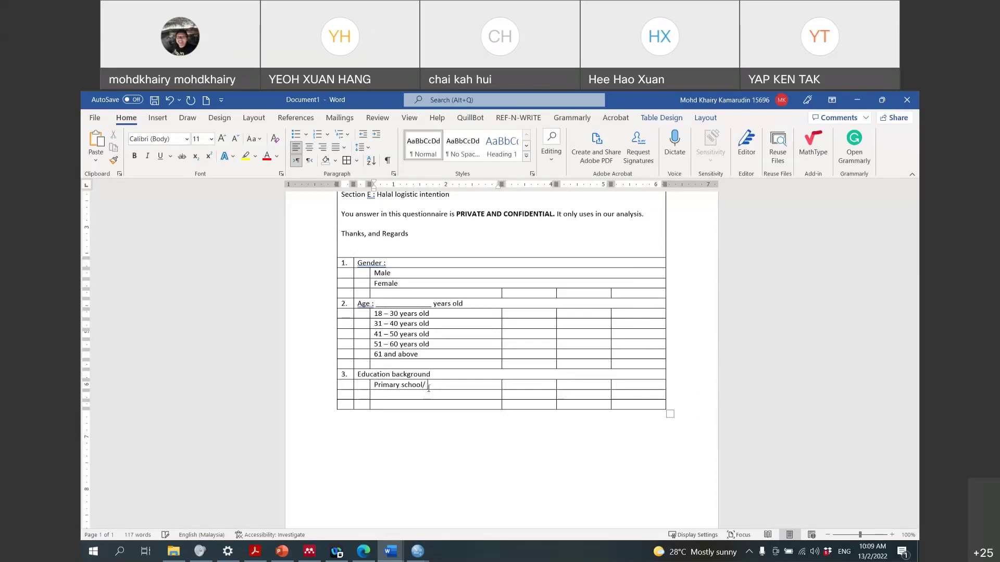
{"action": "type", "text": "econddary"}
{"action": "key", "text": "BackSpace"}
{"action": "key", "text": "BackSpace"}
{"action": "key", "text": "BackSpace"}
{"action": "key", "text": "BackSpace"}
{"action": "type", "text": "ary"}
{"action": "key", "text": "BackSpace"}
{"action": "key", "text": "BackSpace"}
{"action": "type", "text": "ry school"}
Enter "STPM/Diploma" as the second education option and place the cursor in the option cell below it
{"action": "key", "text": "Tab"}
{"action": "key", "text": "Tab"}
{"action": "key", "text": "Tab"}
{"action": "key", "text": "Tab"}
{"action": "key", "text": "Tab"}
{"action": "type", "text": "STPM"}
{"action": "type", "text": "/Dil"}
{"action": "type", "text": "ploma"}
{"action": "key", "text": "Tab"}
{"action": "key", "text": "Tab"}
{"action": "key", "text": "Tab"}
{"action": "key", "text": "Tab"}
{"action": "key", "text": "Tab"}
{"action": "key", "text": "Tab"}
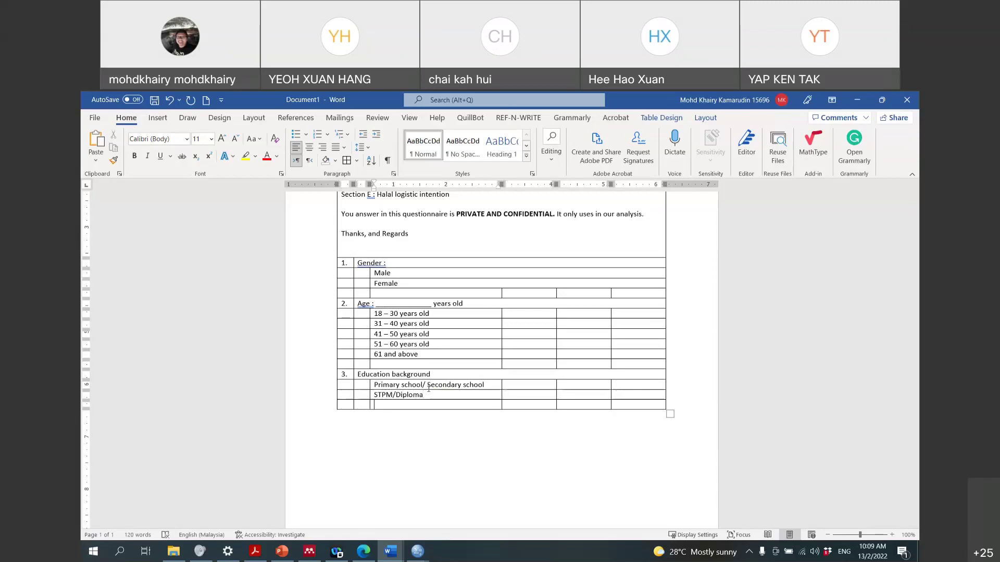
Enter "First Degree", "Master" and "PhD" as the remaining education options, adding table rows as needed
{"action": "type", "text": "First Degree"}
{"action": "key", "text": "Tab"}
{"action": "key", "text": "Tab"}
{"action": "key", "text": "Tab"}
{"action": "key", "text": "Tab"}
{"action": "key", "text": "Tab"}
{"action": "type", "text": "Master"}
{"action": "key", "text": "Tab"}
{"action": "key", "text": "Tab"}
{"action": "key", "text": "Tab"}
{"action": "key", "text": "Tab"}
{"action": "key", "text": "Tab"}
{"action": "key", "text": "Tab"}
{"action": "type", "text": "PhD"}
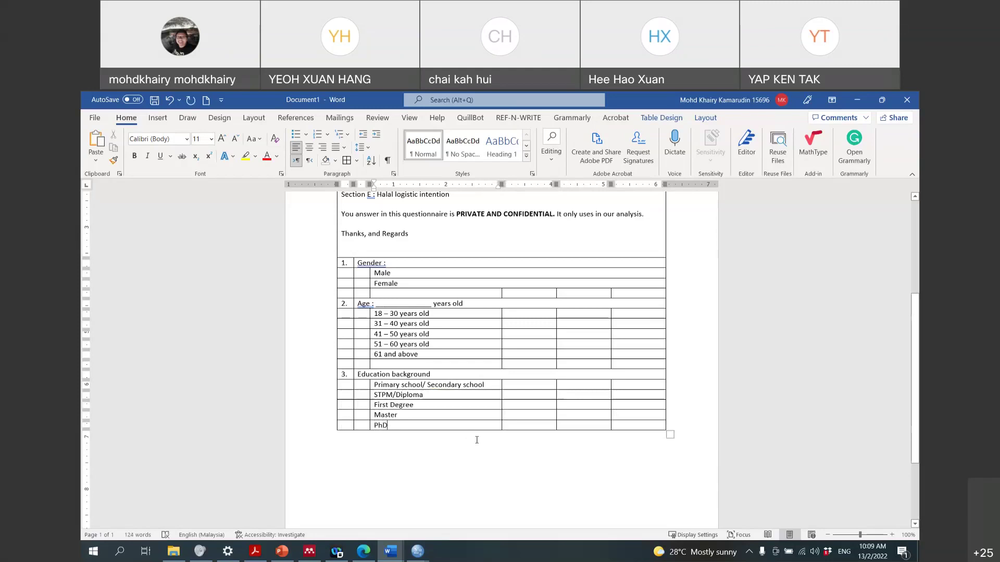
Add an empty spacer row and one further new row below the PhD option
{"action": "key", "text": "Tab"}
{"action": "key", "text": "Tab"}
{"action": "key", "text": "Tab"}
{"action": "key", "text": "Tab"}
{"action": "key", "text": "Tab"}
{"action": "key", "text": "Tab"}
{"action": "key", "text": "Tab"}
{"action": "key", "text": "Tab"}
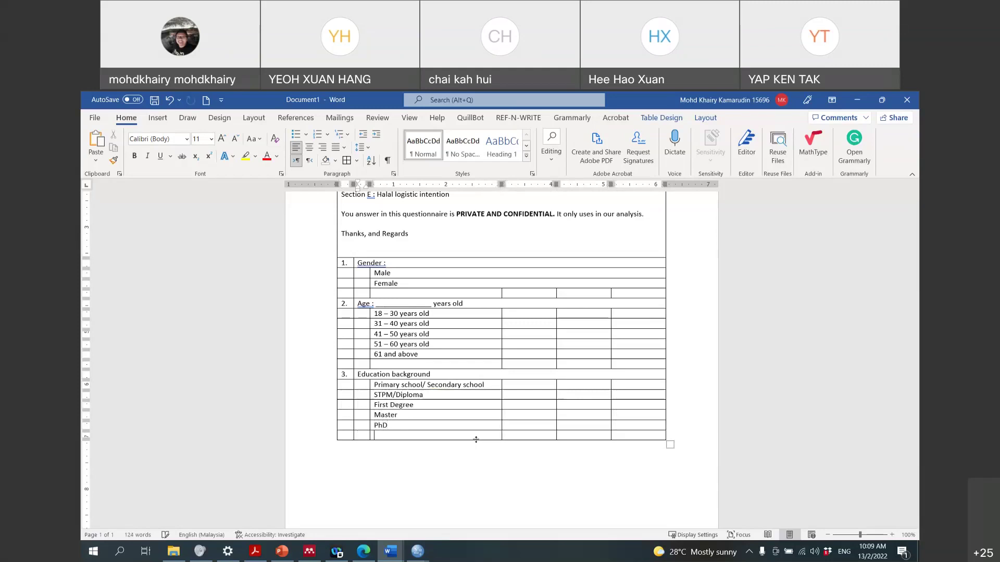
{"action": "key", "text": "Tab"}
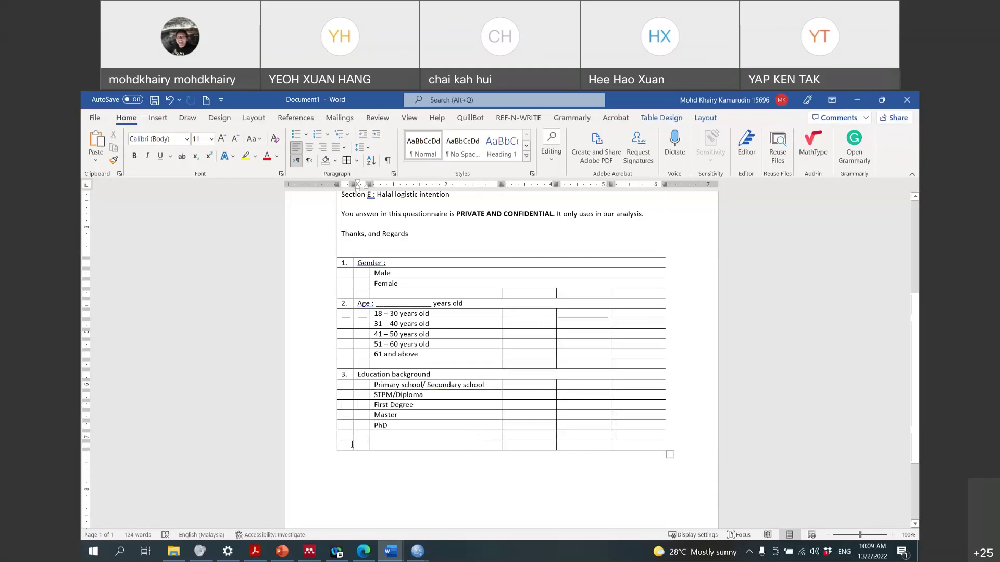
Number the last row "4." and add three empty rows below it
{"action": "type", "text": "4."}
{"action": "key", "text": "Tab"}
{"action": "key", "text": "Tab"}
{"action": "key", "text": "Tab"}
{"action": "key", "text": "Tab"}
{"action": "key", "text": "Tab"}
{"action": "key", "text": "Tab"}
{"action": "key", "text": "Tab"}
{"action": "key", "text": "Tab"}
{"action": "key", "text": "Tab"}
{"action": "key", "text": "Tab"}
{"action": "key", "text": "Tab"}
{"action": "key", "text": "Tab"}
{"action": "key", "text": "Tab"}
{"action": "key", "text": "Tab"}
{"action": "key", "text": "Tab"}
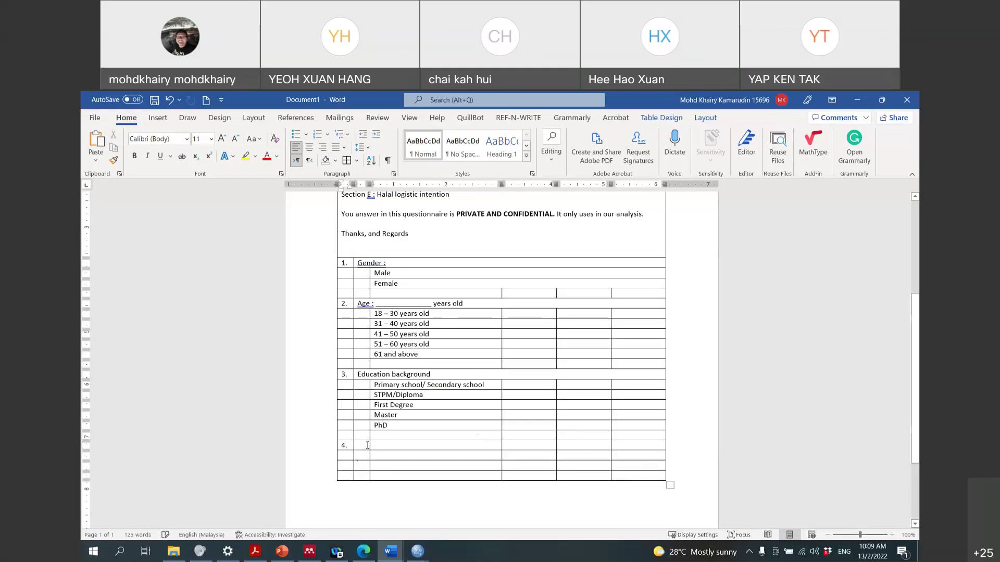
Merge the two empty cells directly beside number 4 and enter "Status" as the question
{"action": "right_click", "coordinate": [386, 447]}
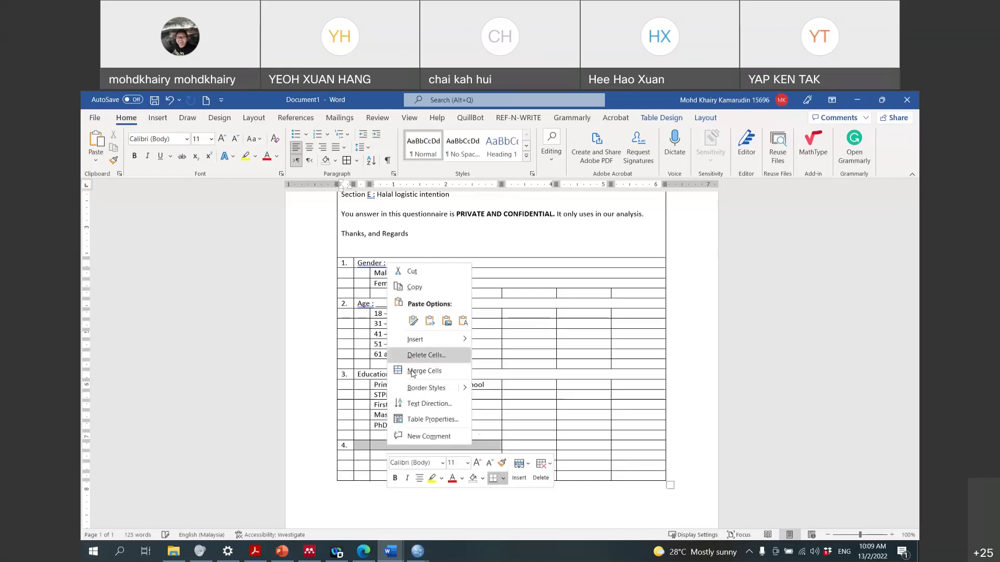
{"action": "left_click", "coordinate": [372, 442]}
{"action": "type", "text": "Status"}
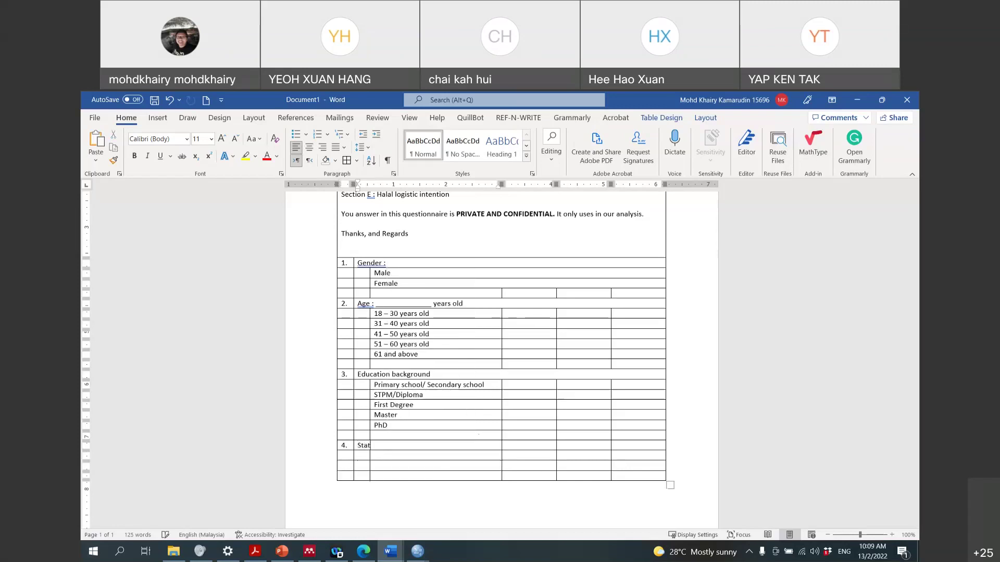
Enter "Bachelor" as the first option under Status and place the cursor in the next option cell
{"action": "key", "text": "Down"}
{"action": "key", "text": "Tab"}
{"action": "key", "text": "Tab"}
{"action": "type", "text": "Bachelor"}
{"action": "key", "text": "Tab"}
{"action": "key", "text": "Tab"}
{"action": "key", "text": "Tab"}
{"action": "key", "text": "Tab"}
{"action": "key", "text": "Tab"}
{"action": "key", "text": "Tab"}
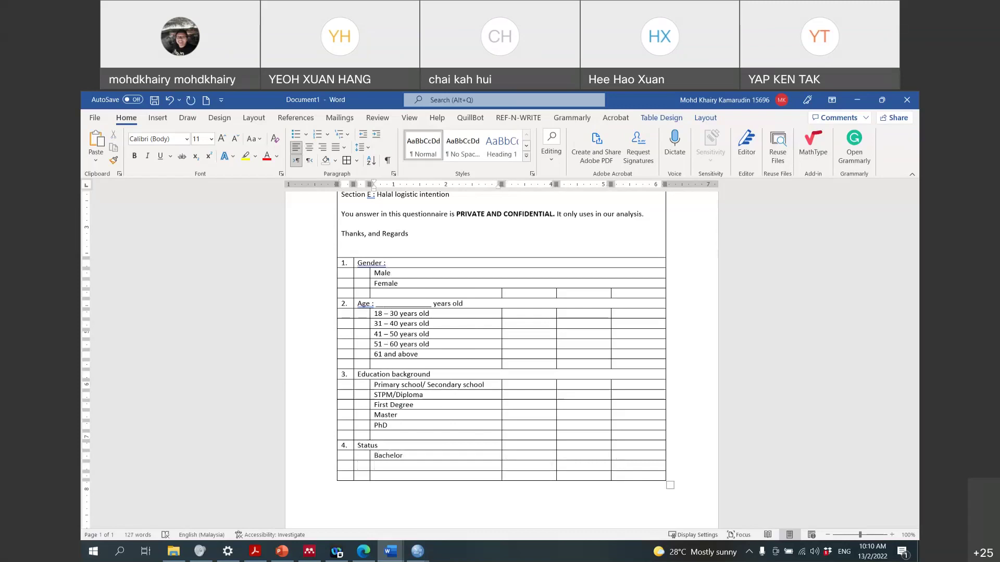
Enter "Married" and "Divorced" as the second and third options under Status
{"action": "type", "text": "Married"}
{"action": "key", "text": "Tab"}
{"action": "key", "text": "Tab"}
{"action": "key", "text": "Tab"}
{"action": "key", "text": "Tab"}
{"action": "key", "text": "Tab"}
{"action": "key", "text": "Tab"}
{"action": "type", "text": "Divorce"}
{"action": "left_click", "coordinate": [505, 476]}
{"action": "key", "text": "Left"}
{"action": "key", "text": "BackSpace"}
{"action": "type", "text": "d"}
Add an empty spacer row and one further new row below the Divorced option
{"action": "key", "text": "Tab"}
{"action": "key", "text": "Tab"}
{"action": "key", "text": "Tab"}
{"action": "key", "text": "Tab"}
{"action": "key", "text": "Tab"}
{"action": "key", "text": "shift+Tab"}
{"action": "key", "text": "Tab"}
{"action": "key", "text": "Tab"}
{"action": "key", "text": "Tab"}
{"action": "key", "text": "Tab"}
{"action": "key", "text": "Tab"}
{"action": "key", "text": "Tab"}
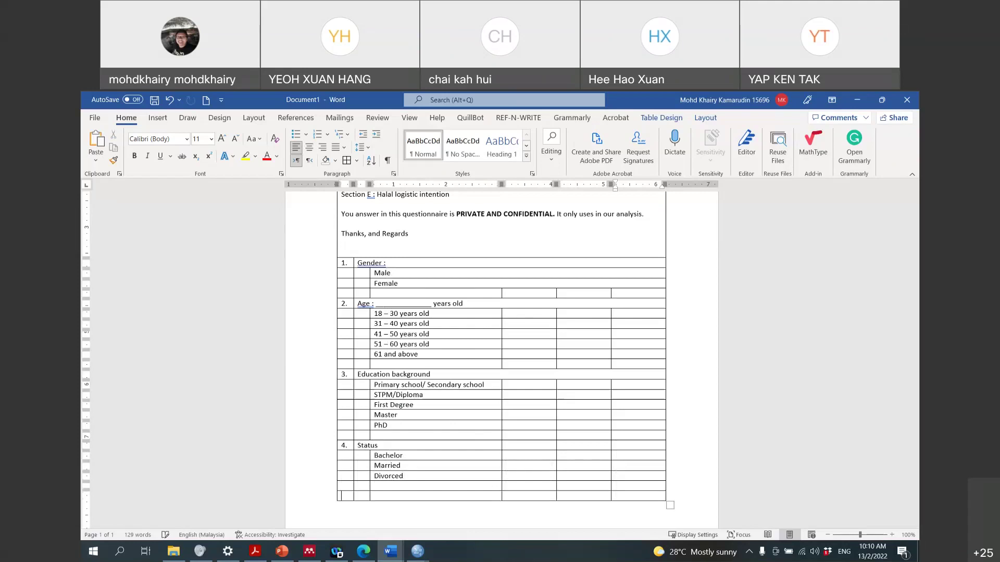
Number the last row "5." and add three empty rows below it
{"action": "type", "text": "5."}
{"action": "key", "text": "Tab"}
{"action": "key", "text": "Tab"}
{"action": "key", "text": "Tab"}
{"action": "key", "text": "Tab"}
{"action": "key", "text": "Tab"}
{"action": "key", "text": "Tab"}
{"action": "key", "text": "Tab"}
{"action": "key", "text": "Tab"}
{"action": "key", "text": "Tab"}
{"action": "key", "text": "Tab"}
{"action": "key", "text": "Tab"}
{"action": "key", "text": "Tab"}
{"action": "key", "text": "Tab"}
{"action": "key", "text": "Tab"}
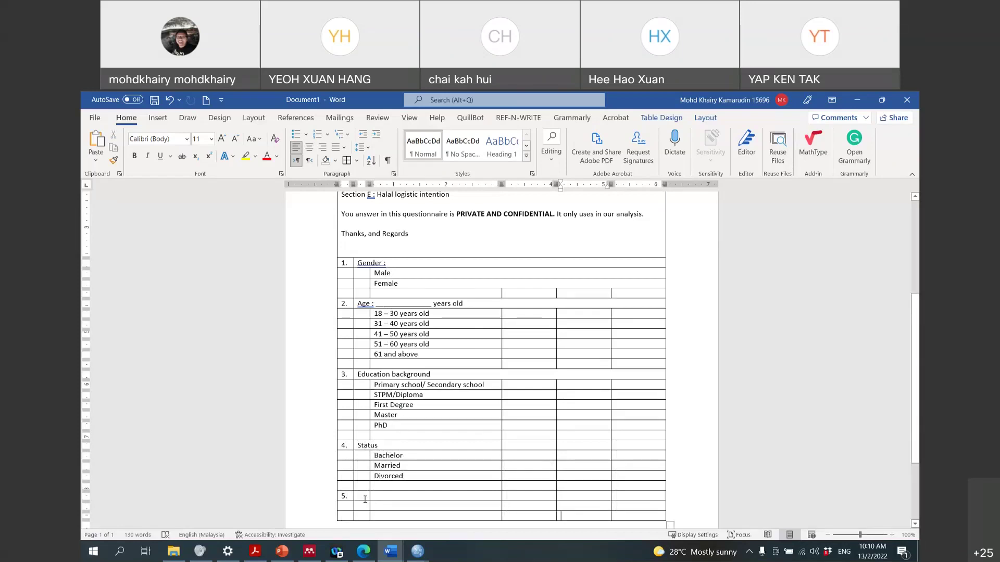
{"action": "key", "text": "Tab"}
{"action": "key", "text": "Tab"}
{"action": "key", "text": "Tab"}
{"action": "key", "text": "Tab"}
Merge all the empty cells beside number 5 into one cell and enter "Religion" as the question
{"action": "left_click_drag", "start_coordinate": [422, 385], "coordinate": [632, 386]}
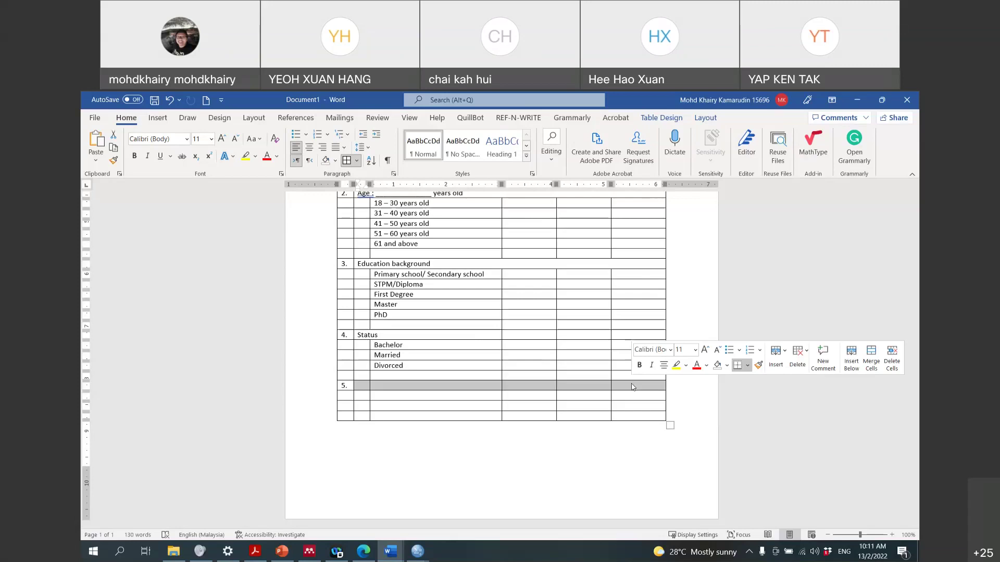
{"action": "left_click", "coordinate": [362, 386]}
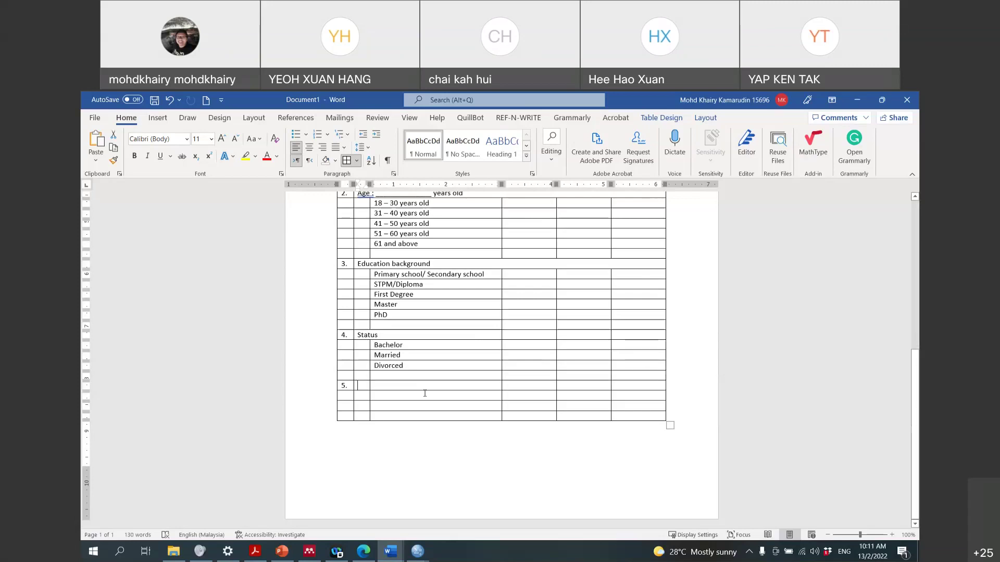
{"action": "left_click_drag", "start_coordinate": [361, 386], "coordinate": [638, 383]}
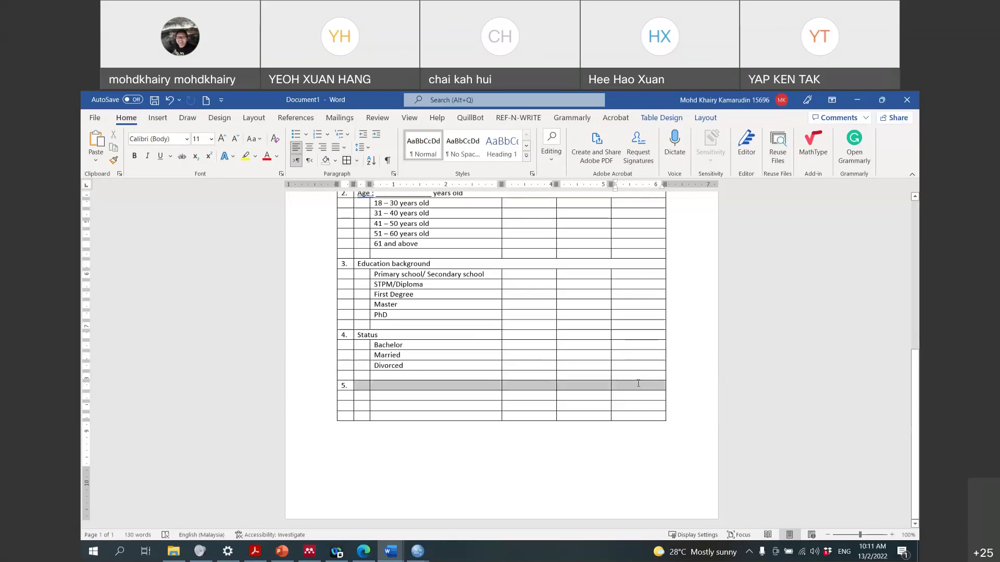
{"action": "right_click", "coordinate": [638, 383]}
{"action": "left_click", "coordinate": [659, 311]}
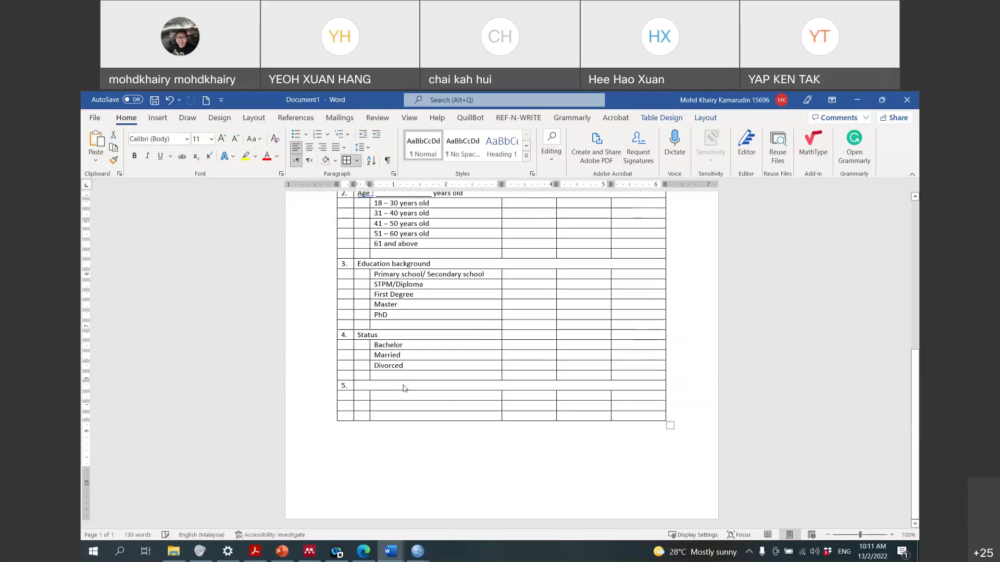
{"action": "type", "text": "Relihi"}
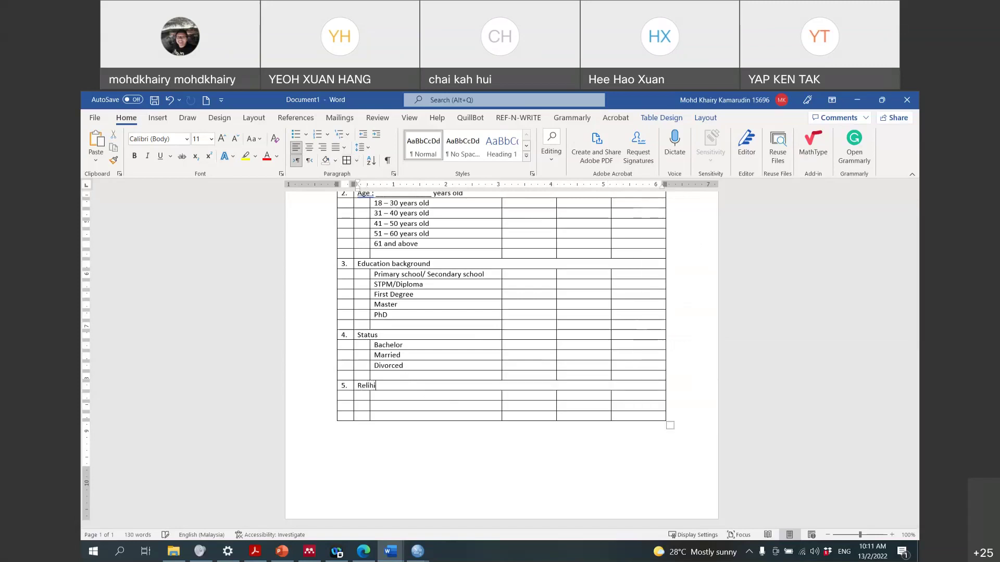
{"action": "key", "text": "BackSpace"}
{"action": "type", "text": "gion"}
Enter "Islam" as the first option under Religion
{"action": "key", "text": "Down"}
{"action": "type", "text": "Muslim"}
{"action": "key", "text": "BackSpace"}
{"action": "key", "text": "BackSpace"}
{"action": "key", "text": "BackSpace"}
{"action": "key", "text": "BackSpace"}
{"action": "key", "text": "BackSpace"}
{"action": "key", "text": "BackSpace"}
{"action": "type", "text": "Islam"}
Enter "Christian" as the second option under Religion
{"action": "key", "text": "Tab"}
{"action": "key", "text": "Tab"}
{"action": "key", "text": "Tab"}
{"action": "key", "text": "Tab"}
{"action": "key", "text": "Tab"}
{"action": "type", "text": "C"}
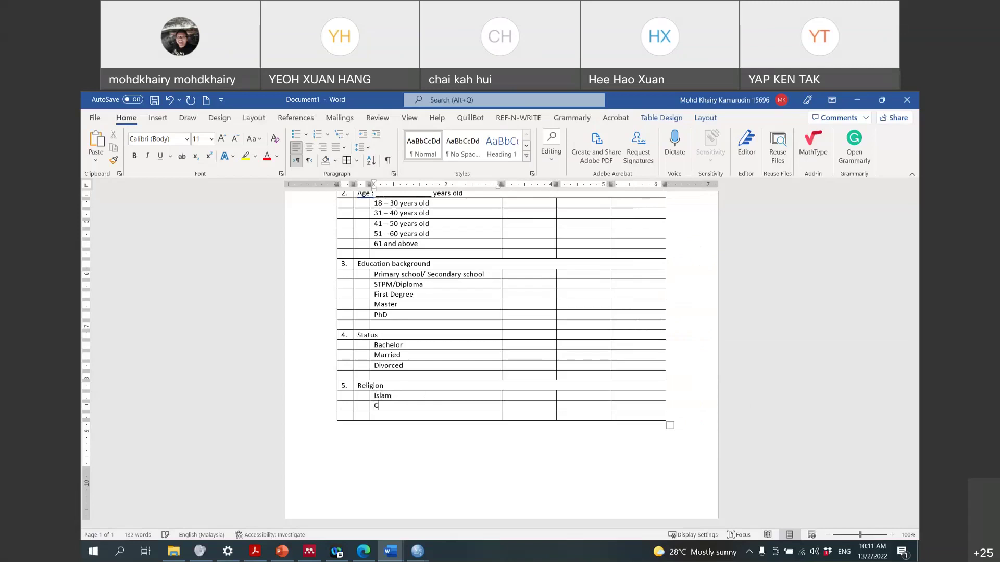
{"action": "type", "text": "hristian"}
Enter "Hindu" as the option below Christian
{"action": "key", "text": "Tab"}
{"action": "key", "text": "Tab"}
{"action": "key", "text": "Tab"}
{"action": "key", "text": "Tab"}
{"action": "key", "text": "Tab"}
{"action": "key", "text": "Tab"}
{"action": "type", "text": "Hindu"}
Add a row below Hindu and enter "Buddha" as the next Religion option
{"action": "key", "text": "Tab"}
{"action": "key", "text": "Tab"}
{"action": "key", "text": "Tab"}
{"action": "key", "text": "Tab"}
{"action": "key", "text": "Tab"}
{"action": "key", "text": "Tab"}
{"action": "type", "text": "Budha"}
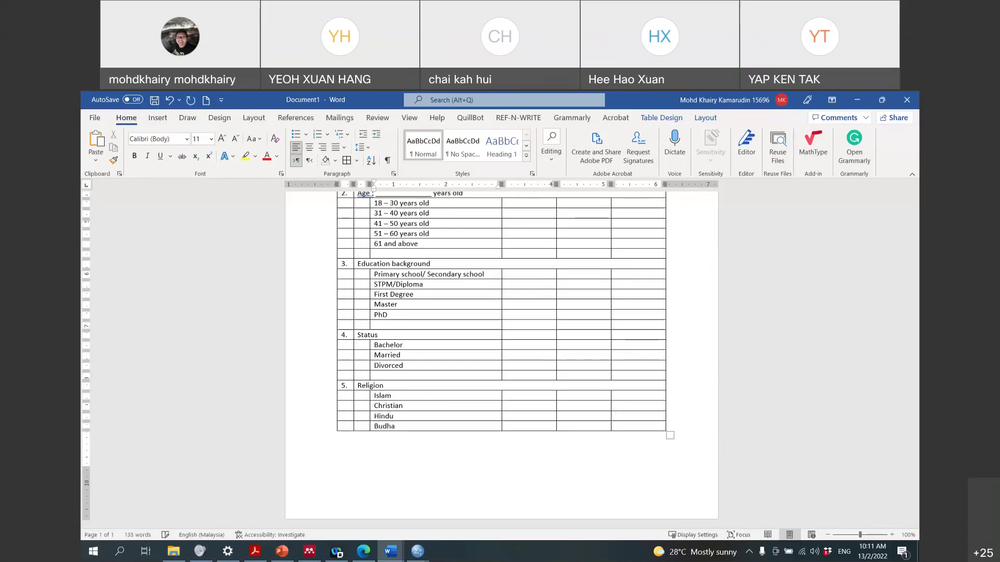
{"action": "type", "text": "ha"}
Add a row below Buddha and enter "Others, please specify :" followed by an underscore blank line
{"action": "key", "text": "Tab"}
{"action": "key", "text": "Tab"}
{"action": "key", "text": "Tab"}
{"action": "key", "text": "Tab"}
{"action": "key", "text": "Tab"}
{"action": "key", "text": "Tab"}
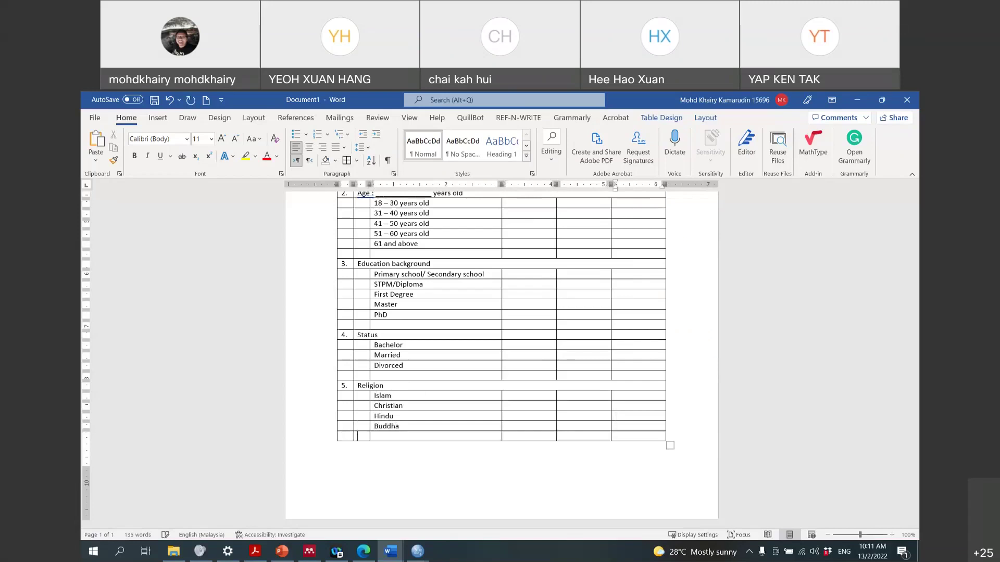
{"action": "type", "text": "Others"}
{"action": "type", "text": ", "}
{"action": "type", "text": "pelas"}
{"action": "type", "text": "leas"}
{"action": "type", "text": "e specify"}
{"action": "type", "text": " : _______"}
{"action": "type", "text": "___"}
{"action": "type", "text": "_____"}
Merge the "Others, please specify" cell with the empty cells beside it and add five empty rows below that option
{"action": "mouse_move", "coordinate": [485, 442]}
{"action": "left_mouse_down"}
{"action": "mouse_move", "coordinate": [625, 424]}
{"action": "mouse_move", "coordinate": [625, 436]}
{"action": "left_mouse_up"}
{"action": "right_click", "coordinate": [625, 437]}
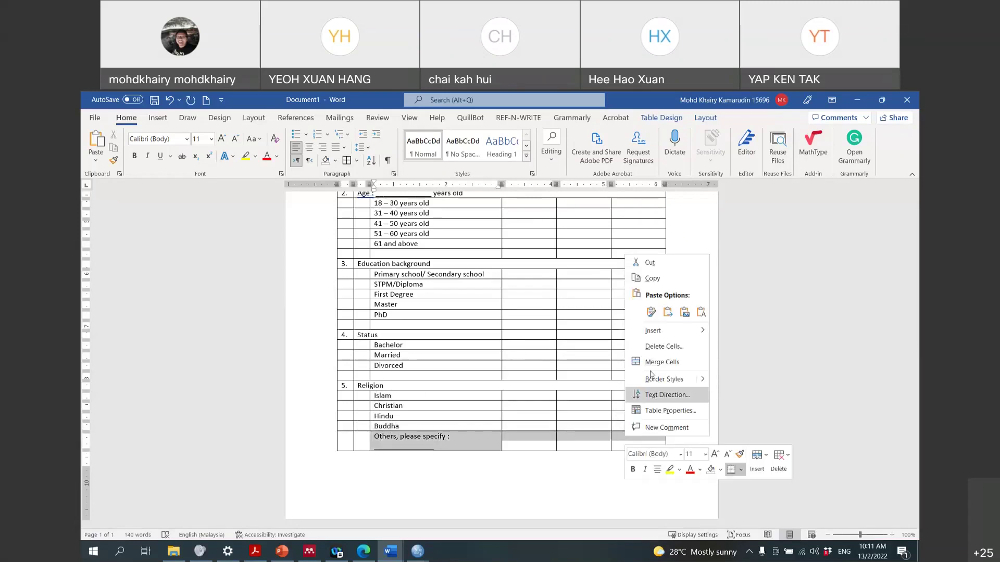
{"action": "left_click", "coordinate": [651, 373]}
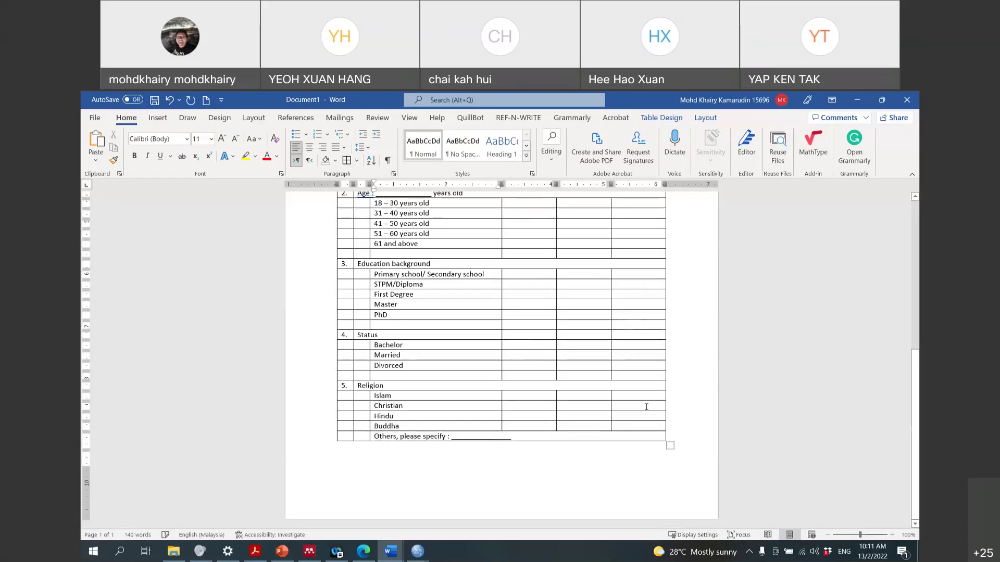
{"action": "left_click", "coordinate": [623, 438]}
{"action": "key", "text": "Tab"}
{"action": "scroll", "coordinate": [624, 439], "scroll_direction": "down", "scroll_amount": 7}
Insert a row above the Gender question and merge its cells into one full-width cell
{"action": "scroll", "coordinate": [563, 443], "scroll_direction": "up", "scroll_amount": 15}
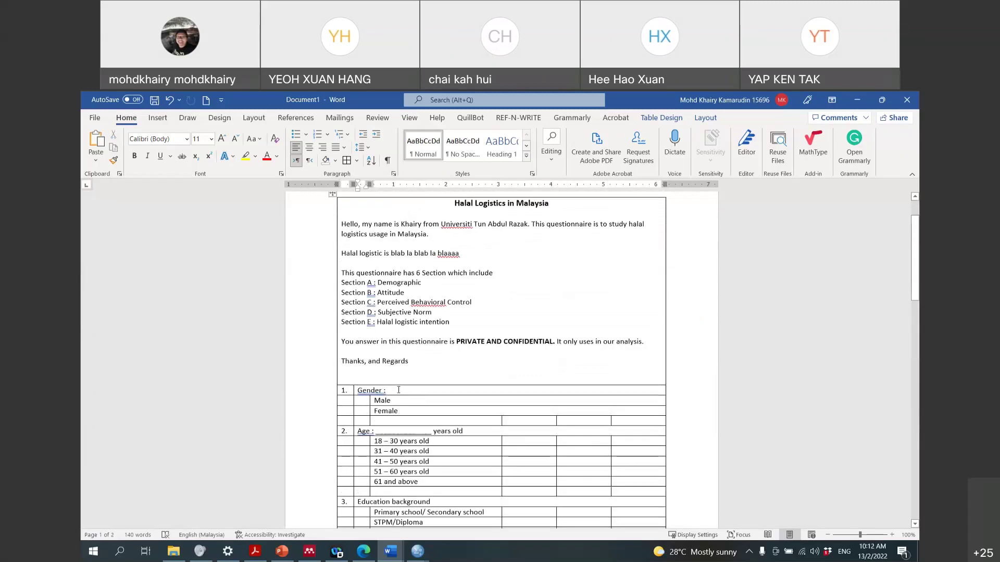
{"action": "right_click", "coordinate": [399, 391]}
{"action": "mouse_move", "coordinate": [438, 270]}
{"action": "left_click", "coordinate": [567, 309]}
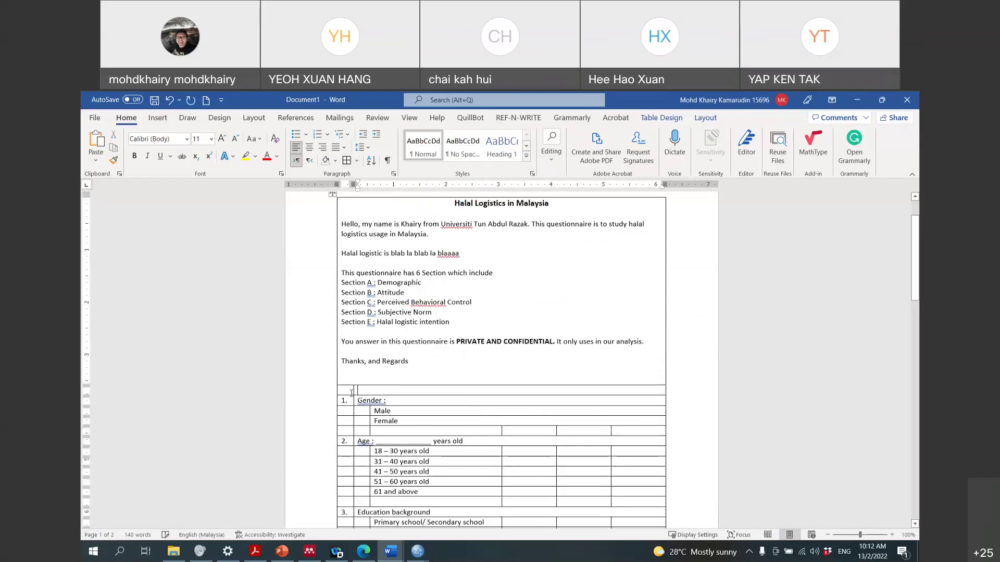
{"action": "left_click_drag", "start_coordinate": [402, 390], "coordinate": [551, 390]}
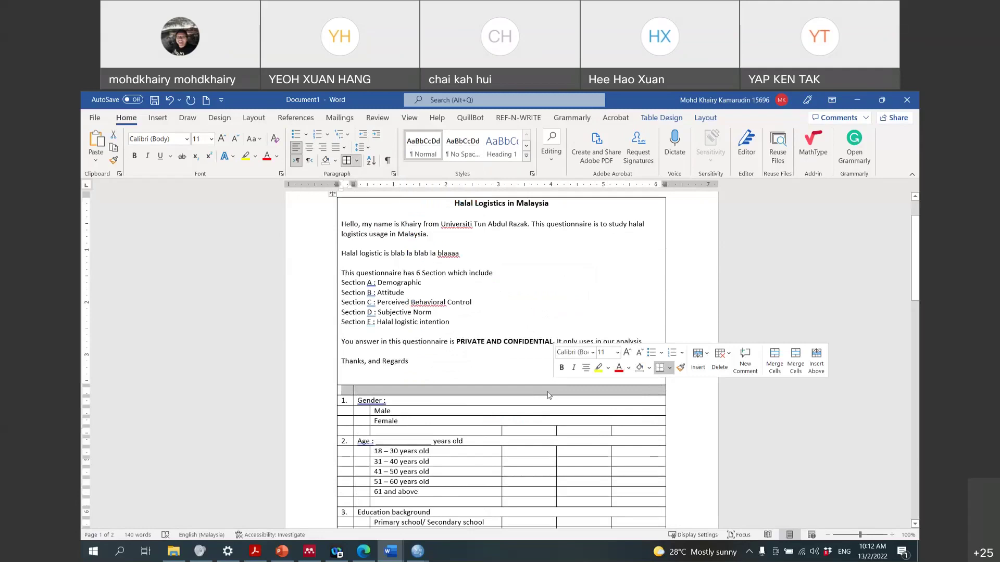
{"action": "right_click", "coordinate": [550, 392]}
{"action": "left_click", "coordinate": [577, 318]}
Enter "SECTION A" as a bold, centred heading in the merged row above Gender
{"action": "key", "text": "ctrl+b"}
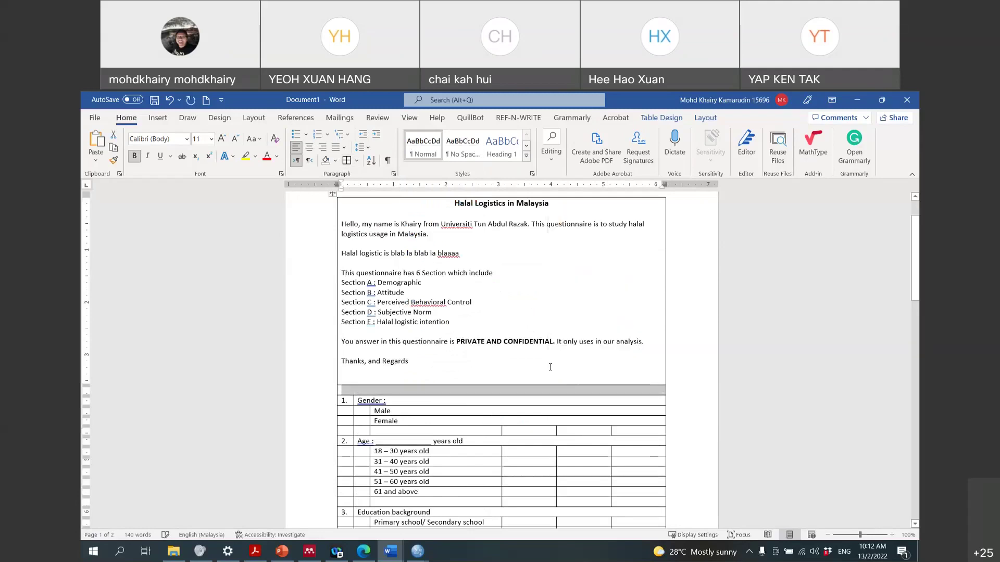
{"action": "left_click", "coordinate": [517, 392]}
{"action": "type", "text": "S"}
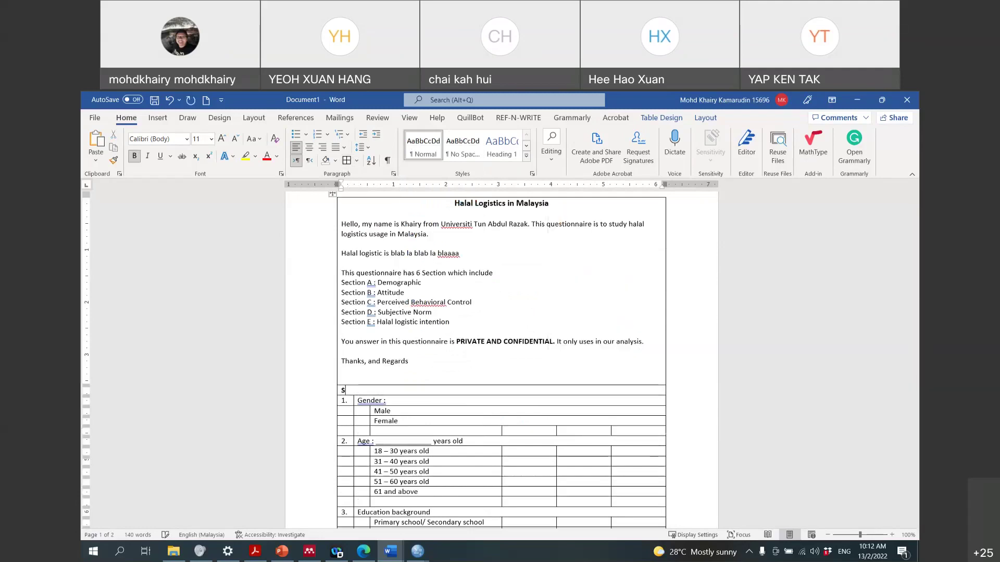
{"action": "type", "text": "ECTION"}
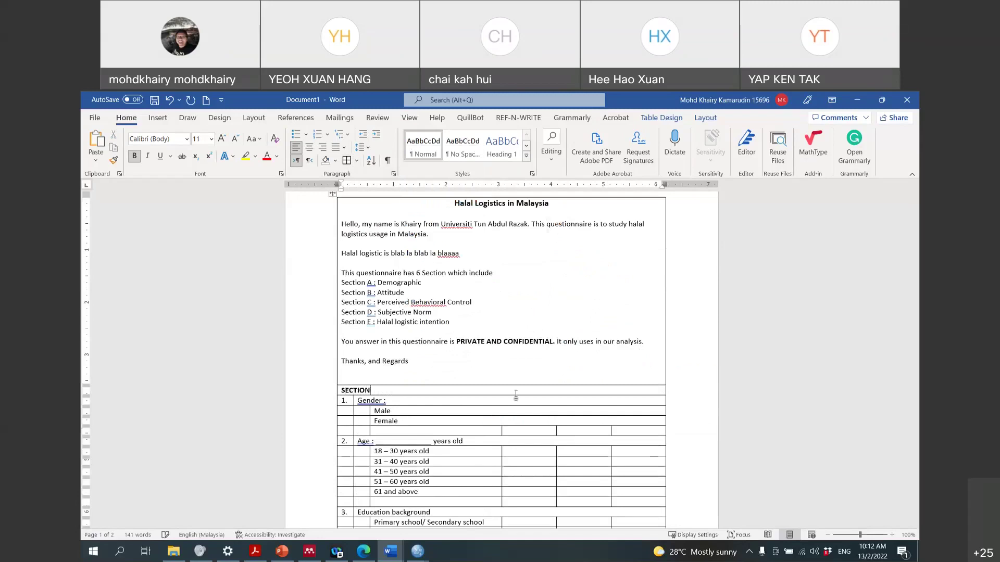
{"action": "type", "text": " A"}
{"action": "left_click", "coordinate": [310, 148]}
Merge the cells of the first empty table row on the second page into one
{"action": "scroll", "coordinate": [435, 380], "scroll_direction": "down", "scroll_amount": 10}
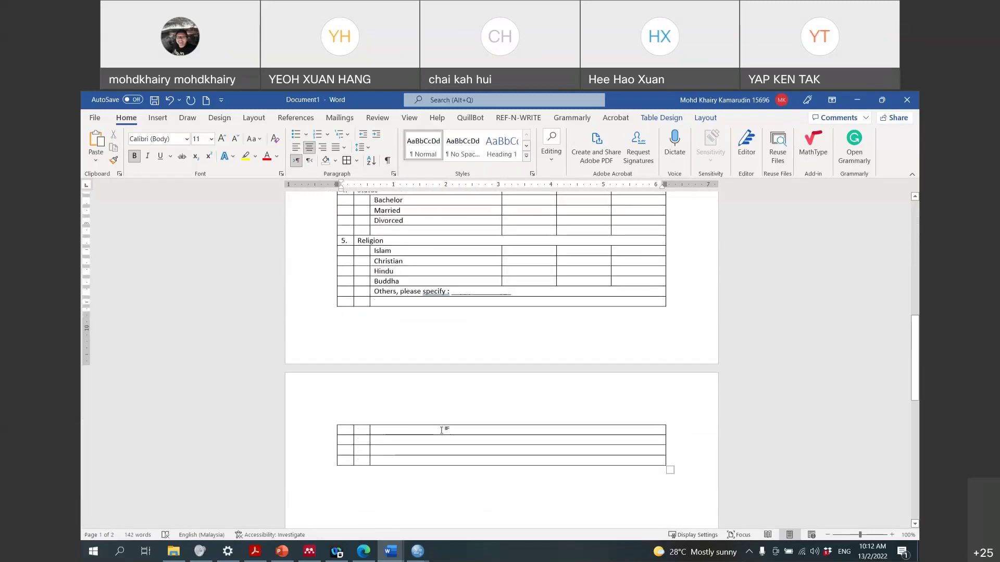
{"action": "left_click", "coordinate": [442, 430]}
{"action": "left_click_drag", "start_coordinate": [442, 430], "coordinate": [547, 428]}
{"action": "right_click", "coordinate": [547, 427]}
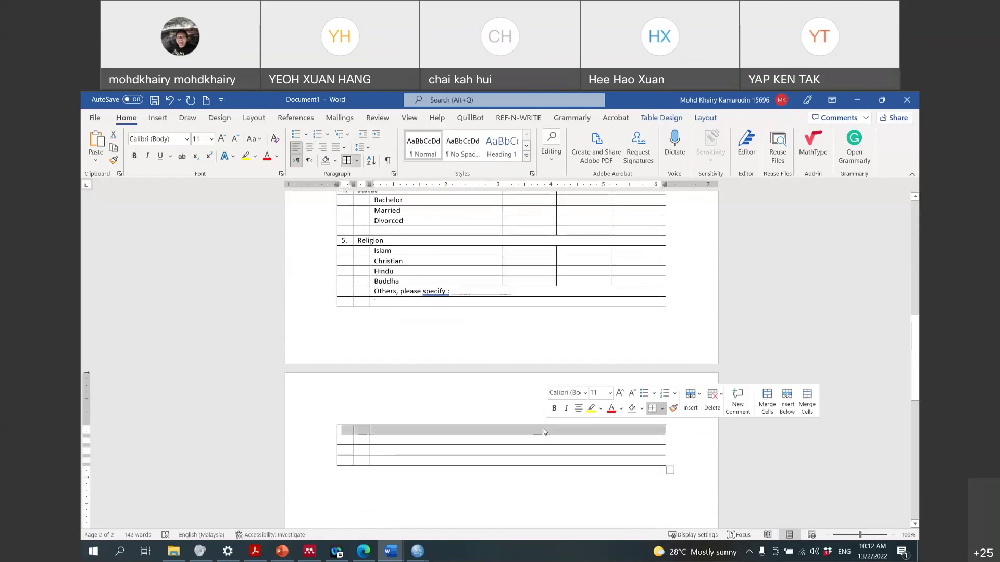
{"action": "left_click", "coordinate": [392, 254]}
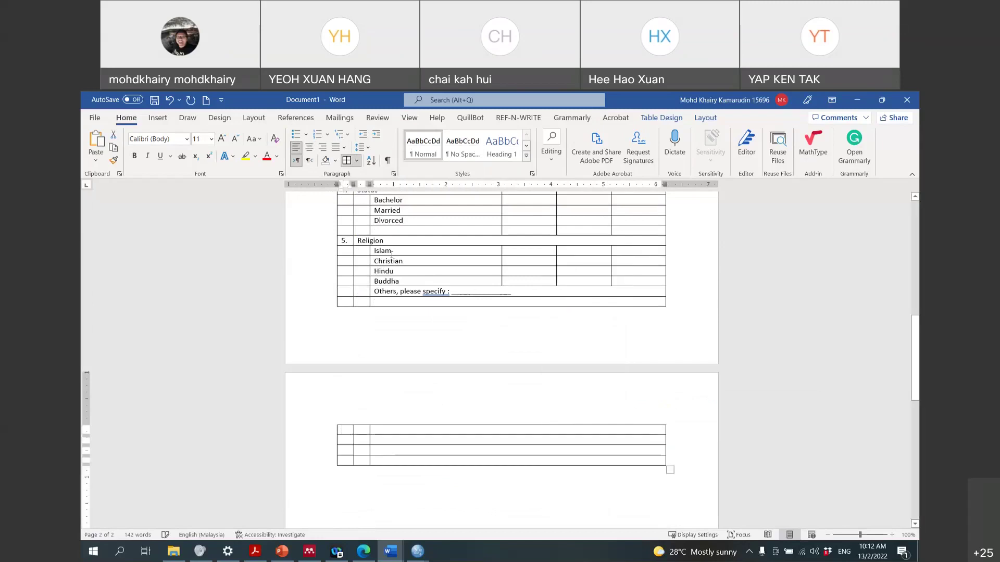
Format the merged row on page two as centred, bold, 12 pt text and enter "Section B" in it
{"action": "left_click", "coordinate": [309, 147]}
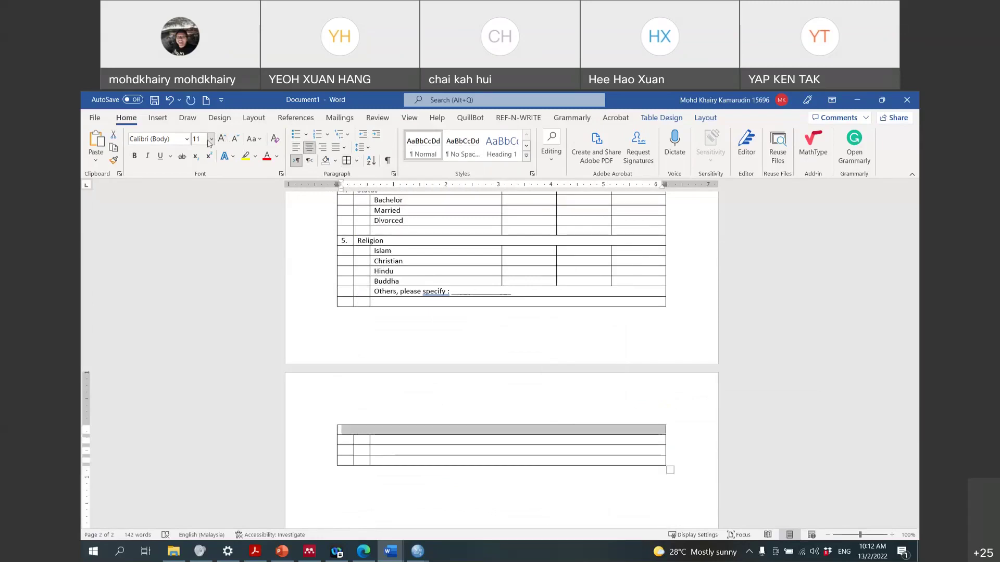
{"action": "left_click", "coordinate": [211, 139]}
{"action": "left_click", "coordinate": [201, 205]}
{"action": "key", "text": "ctrl+b"}
{"action": "left_click", "coordinate": [451, 430]}
{"action": "type", "text": "Section B"}
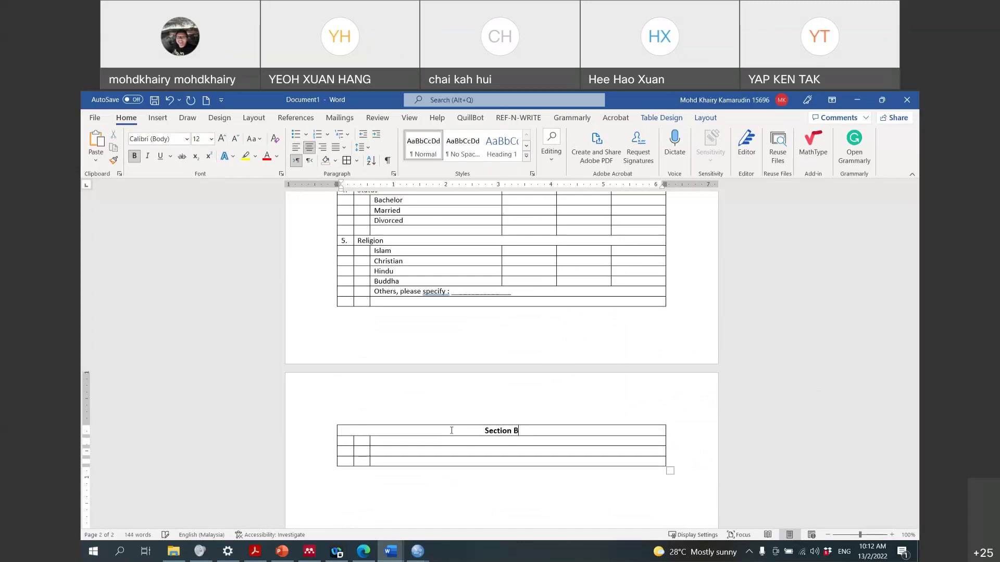
Extend the Section A heading so that it reads "SECTION A - Demographic"
{"action": "scroll", "coordinate": [451, 431], "scroll_direction": "up", "scroll_amount": 10}
{"action": "left_click", "coordinate": [525, 365]}
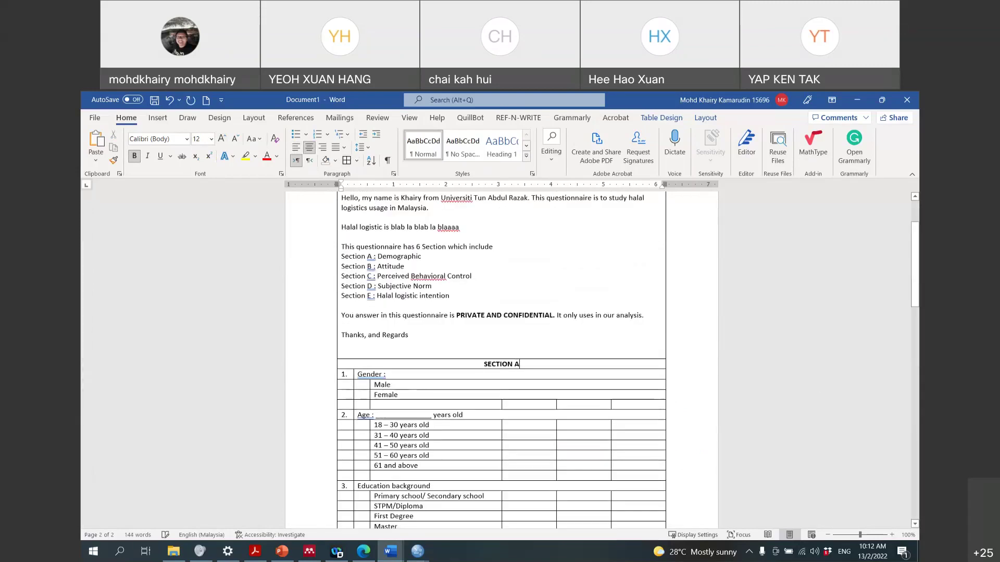
{"action": "type", "text": "- D"}
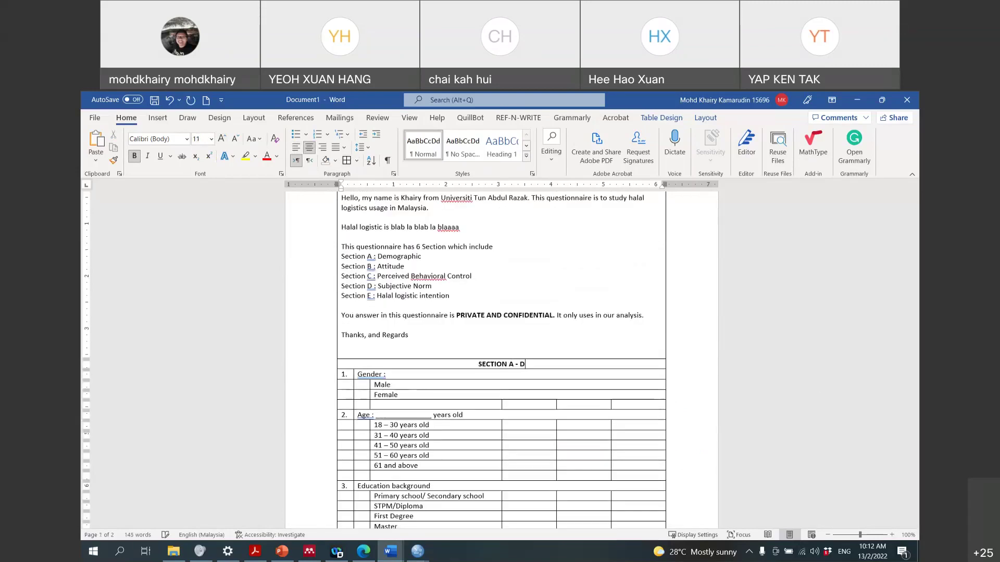
{"action": "type", "text": "emographic"}
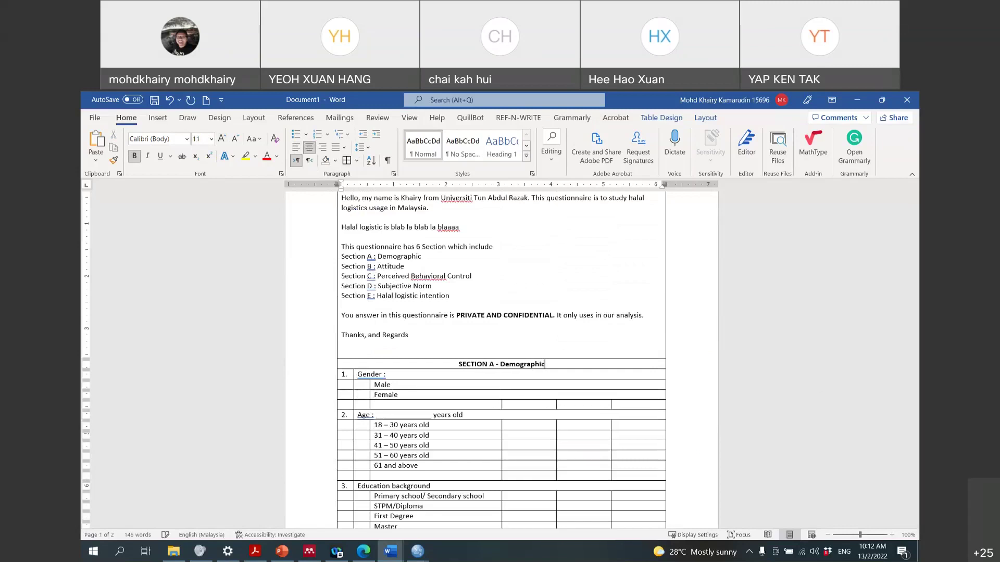
Extend the Section B heading so that it reads "Section B – Attitude" and move on to the row below it
{"action": "scroll", "coordinate": [501, 417], "scroll_direction": "down", "scroll_amount": 4}
{"action": "scroll", "coordinate": [502, 417], "scroll_direction": "down", "scroll_amount": 5}
{"action": "left_click", "coordinate": [520, 404]}
{"action": "type", "text": "a"}
{"action": "key", "text": "BackSpace"}
{"action": "type", "text": "- Ati"}
{"action": "key", "text": "BackSpace"}
{"action": "type", "text": "titude"}
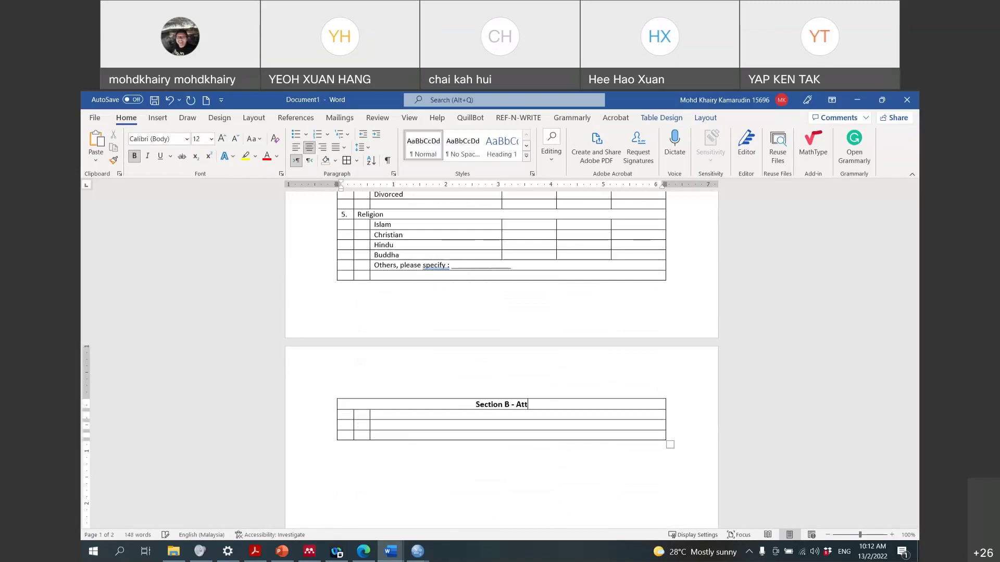
{"action": "key", "text": "Tab"}
{"action": "key", "text": "Tab"}
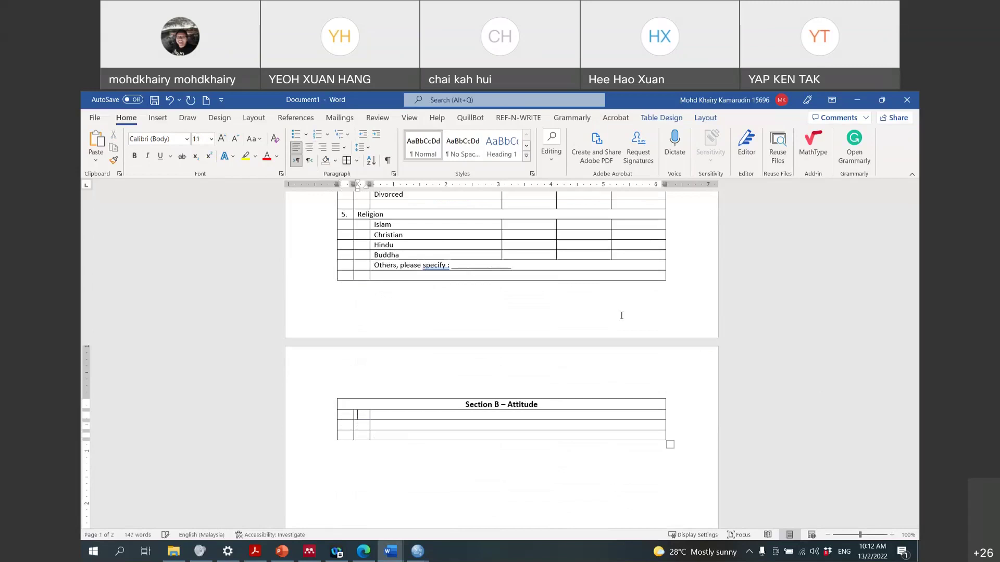
Shrink the document window to reveal the journal article behind it and find the research items in the article's Table 1
{"action": "double_click", "coordinate": [620, 99]}
{"action": "scroll", "coordinate": [457, 251], "scroll_direction": "down", "scroll_amount": 10}
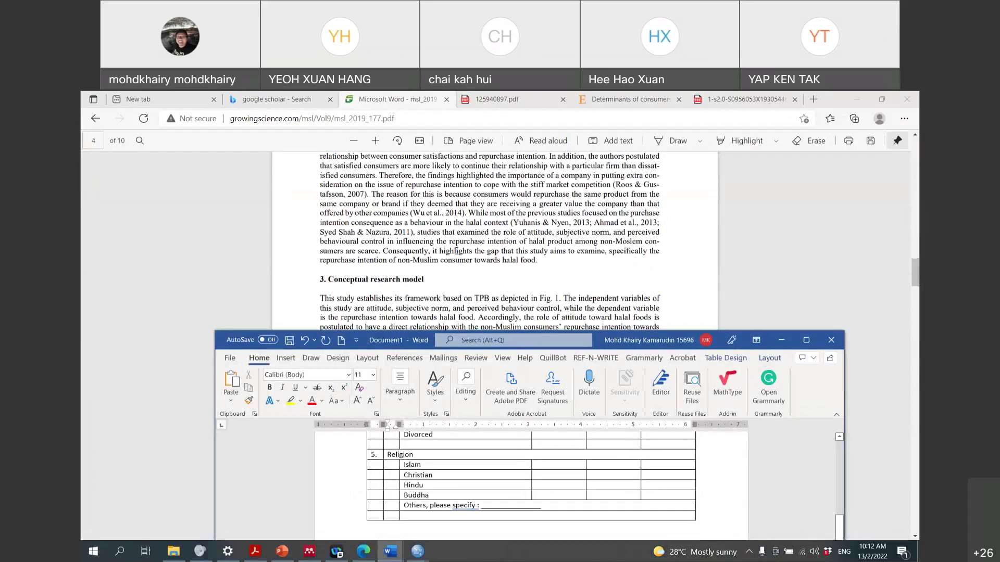
{"action": "scroll", "coordinate": [457, 251], "scroll_direction": "down", "scroll_amount": 15}
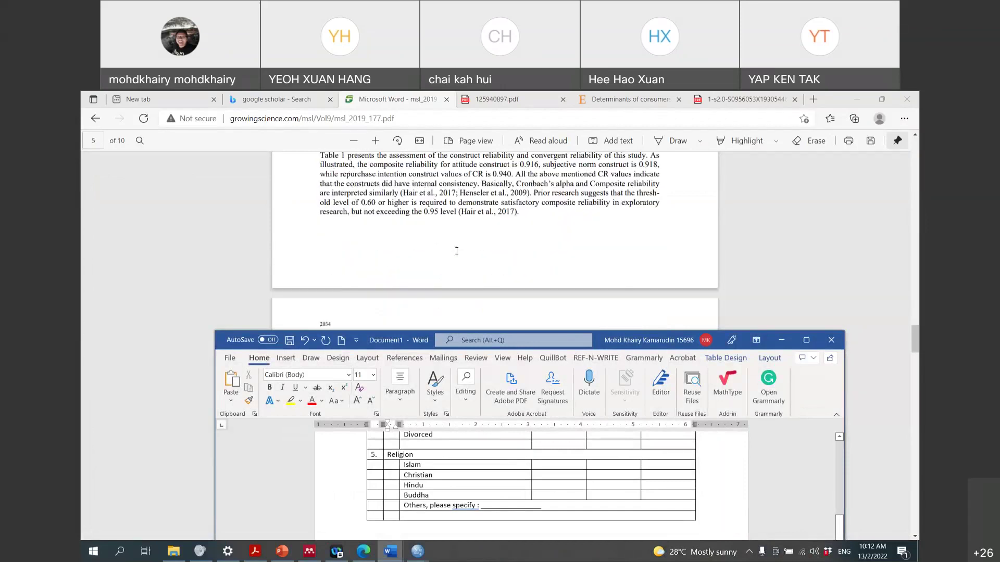
{"action": "scroll", "coordinate": [457, 251], "scroll_direction": "up", "scroll_amount": 3}
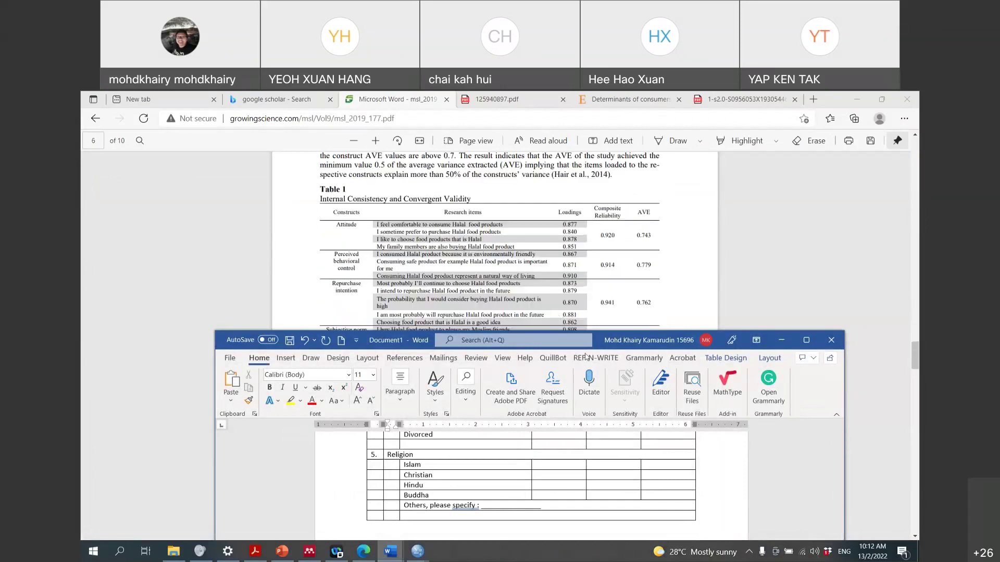
{"action": "left_click_drag", "start_coordinate": [595, 344], "coordinate": [572, 329]}
Number the first empty row below the Section B – Attitude heading "6"
{"action": "scroll", "coordinate": [461, 444], "scroll_direction": "down", "scroll_amount": 5}
{"action": "scroll", "coordinate": [360, 456], "scroll_direction": "down", "scroll_amount": 3}
{"action": "scroll", "coordinate": [359, 456], "scroll_direction": "up", "scroll_amount": 5}
{"action": "scroll", "coordinate": [360, 448], "scroll_direction": "down", "scroll_amount": 4}
{"action": "scroll", "coordinate": [360, 441], "scroll_direction": "up", "scroll_amount": 2}
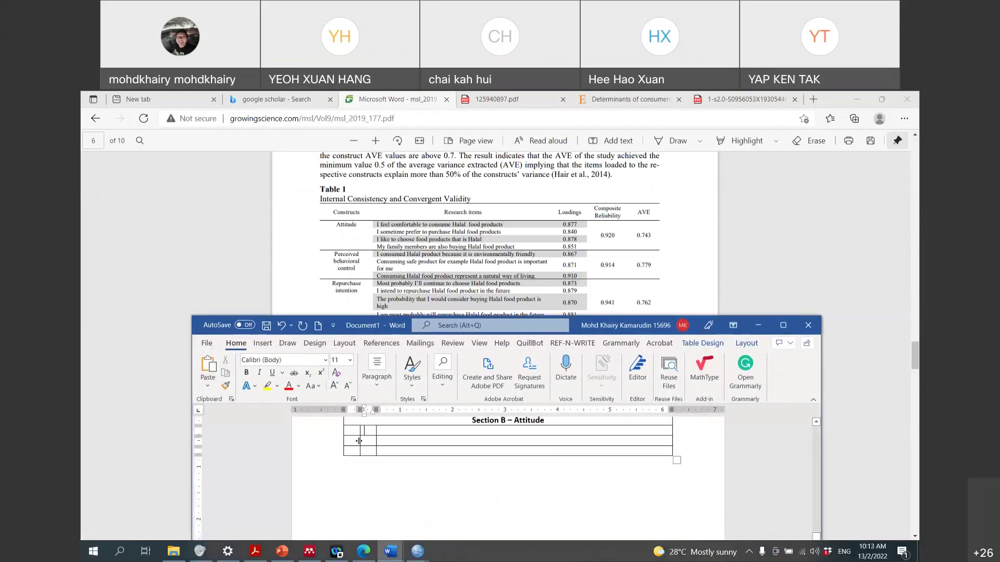
{"action": "left_click", "coordinate": [350, 431]}
{"action": "type", "text": "6"}
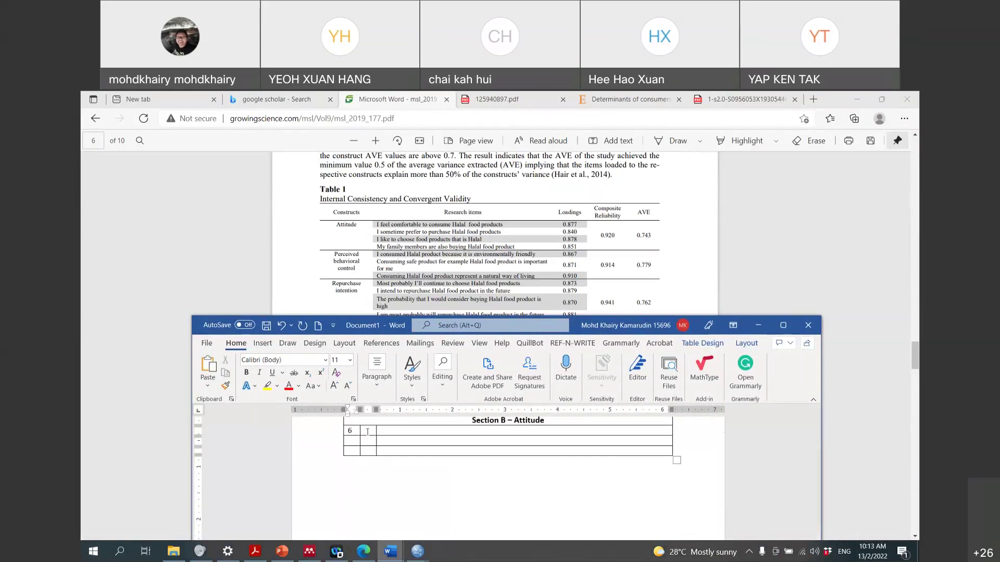
Add two lines under the Section B – Attitude heading and start the rating scale with "1 – Strongly Agree. 2 – Agree. 3 -"
{"action": "scroll", "coordinate": [553, 472], "scroll_direction": "up", "scroll_amount": 2}
{"action": "left_click", "coordinate": [553, 472]}
{"action": "key", "text": "Return"}
{"action": "key", "text": "Return"}
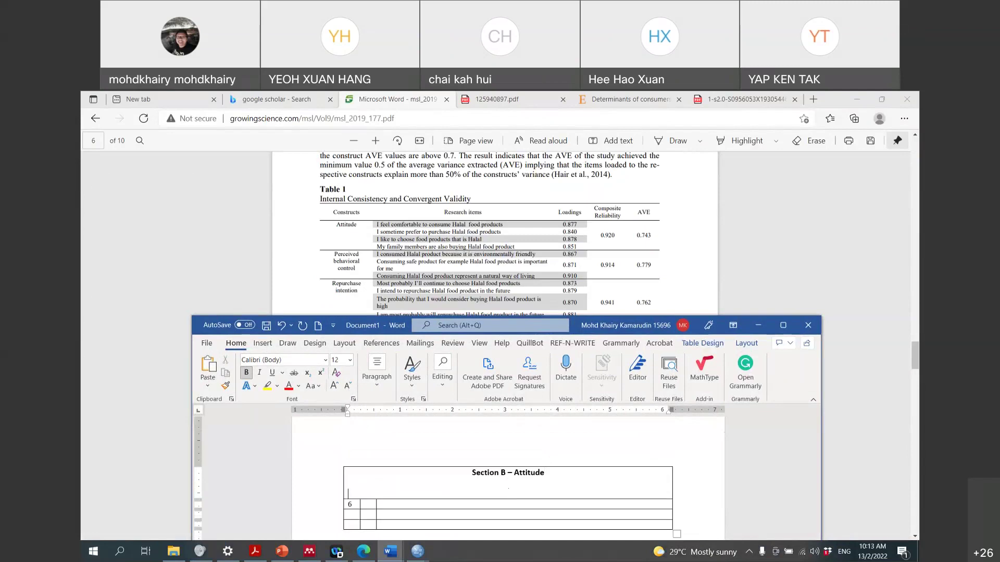
{"action": "type", "text": "1 - Strongly Agg"}
{"action": "key", "text": "BackSpace"}
{"action": "type", "text": "ree -"}
{"action": "key", "text": "BackSpace"}
{"action": "type", "text": "2 -"}
{"action": "key", "text": "BackSpace"}
{"action": "key", "text": "BackSpace"}
{"action": "key", "text": "BackSpace"}
{"action": "type", "text": ". A"}
{"action": "key", "text": "BackSpace"}
{"action": "type", "text": "2 - Agree ."}
{"action": "key", "text": "BackSpace"}
{"action": "key", "text": "BackSpace"}
{"action": "type", "text": ". 3 -"}
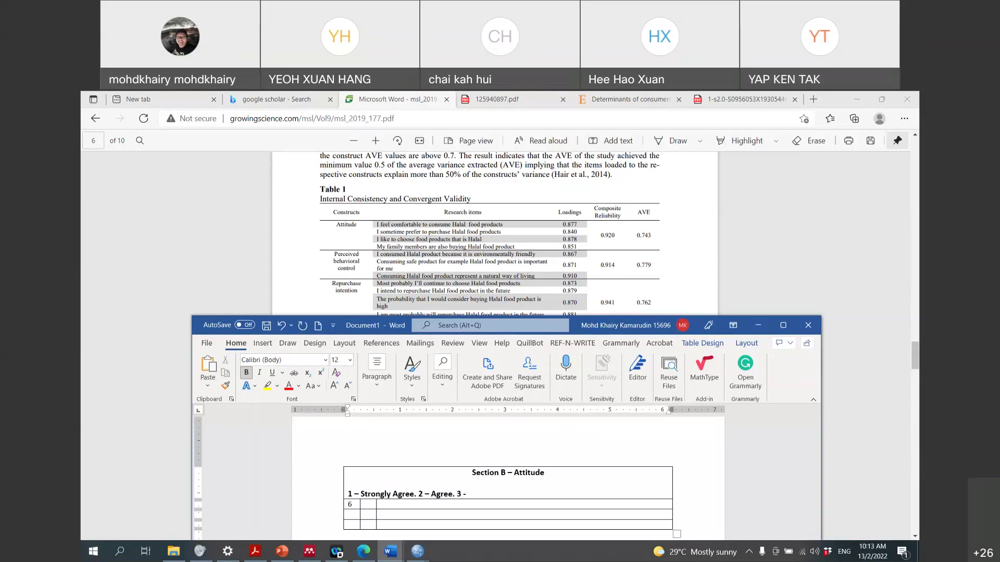
Complete the scale line with "Neutral. 4 – Agree. 5 – Strongly agree" and start a second line below it with "1 - Stong"
{"action": "type", "text": " Nuetral"}
{"action": "key", "text": "BackSpace"}
{"action": "key", "text": "BackSpace"}
{"action": "key", "text": "BackSpace"}
{"action": "key", "text": "BackSpace"}
{"action": "key", "text": "BackSpace"}
{"action": "key", "text": "BackSpace"}
{"action": "type", "text": "eutral"}
{"action": "key", "text": "BackSpace"}
{"action": "type", "text": ". 4 - Agree. 5 - Strongly agree"}
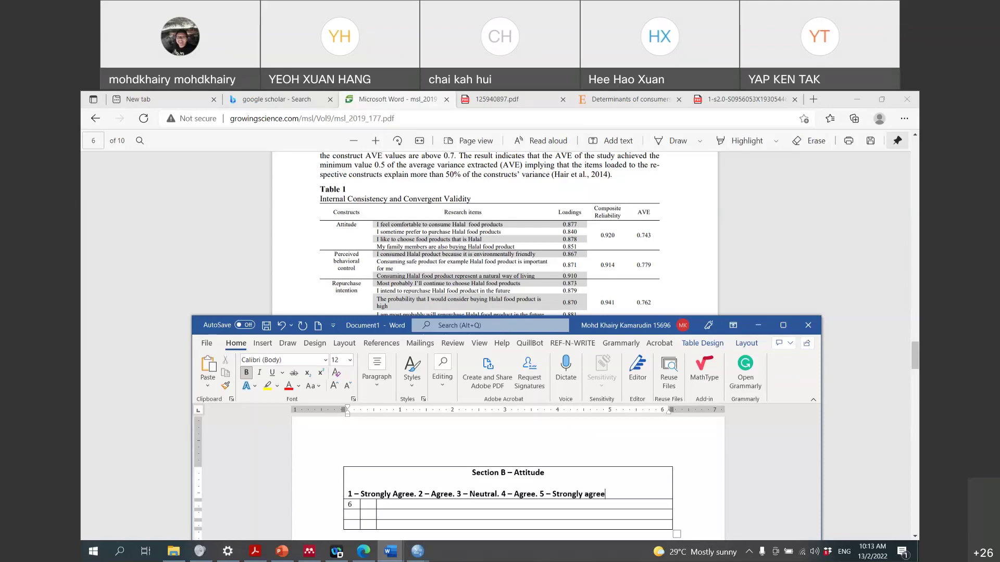
{"action": "key", "text": "Return"}
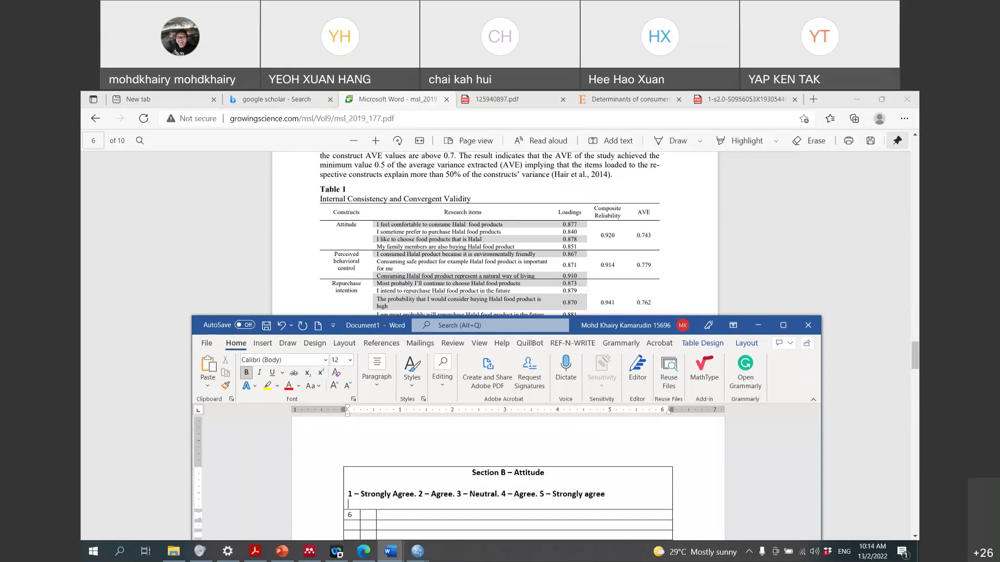
{"action": "type", "text": "1 - Stong"}
Find the article's description of its 5-point Likert scale and place the document window just beneath that paragraph
{"action": "scroll", "coordinate": [537, 220], "scroll_direction": "up", "scroll_amount": 5}
{"action": "scroll", "coordinate": [538, 220], "scroll_direction": "up", "scroll_amount": 5}
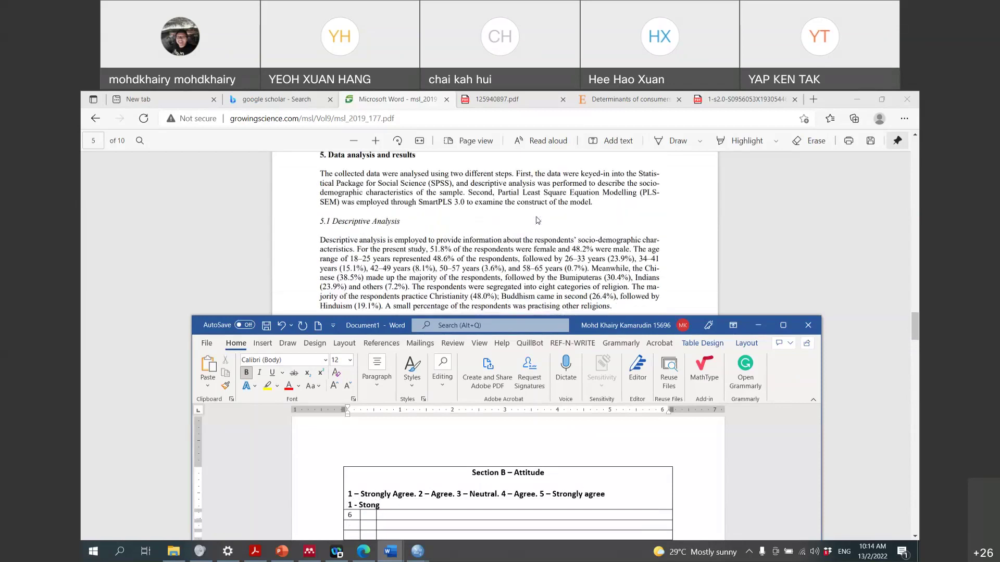
{"action": "scroll", "coordinate": [538, 220], "scroll_direction": "down", "scroll_amount": 3}
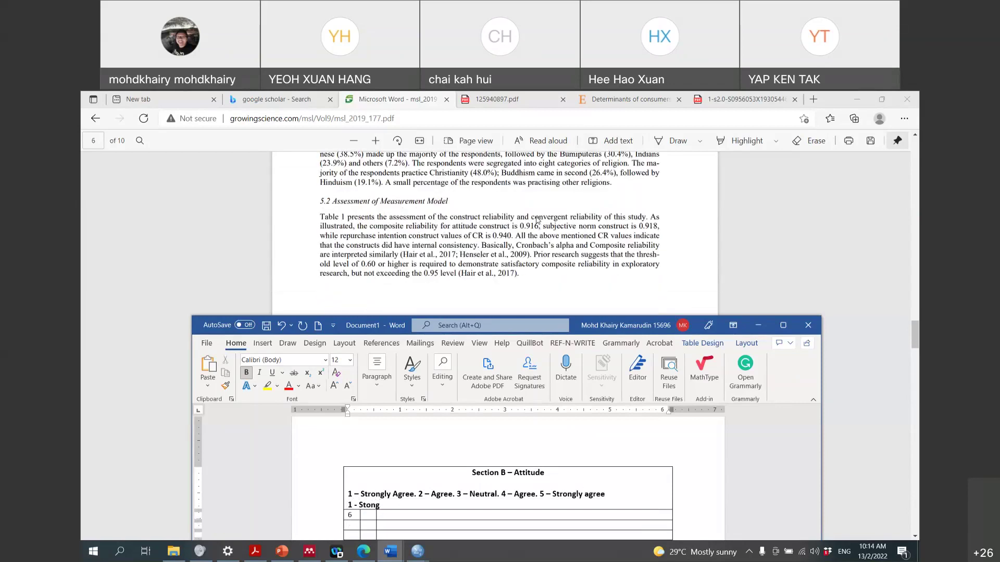
{"action": "scroll", "coordinate": [537, 219], "scroll_direction": "up", "scroll_amount": 6}
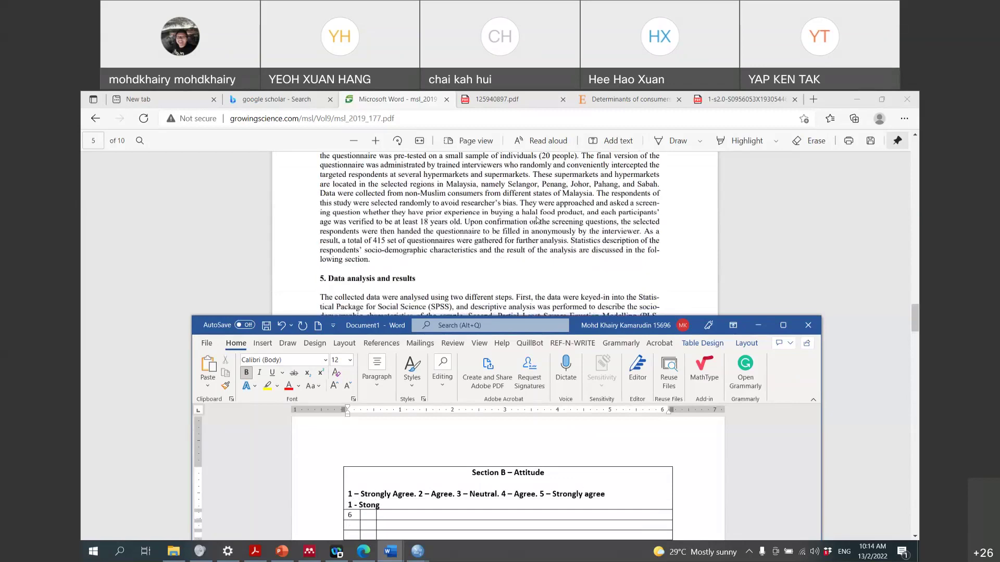
{"action": "scroll", "coordinate": [536, 220], "scroll_direction": "up", "scroll_amount": 3}
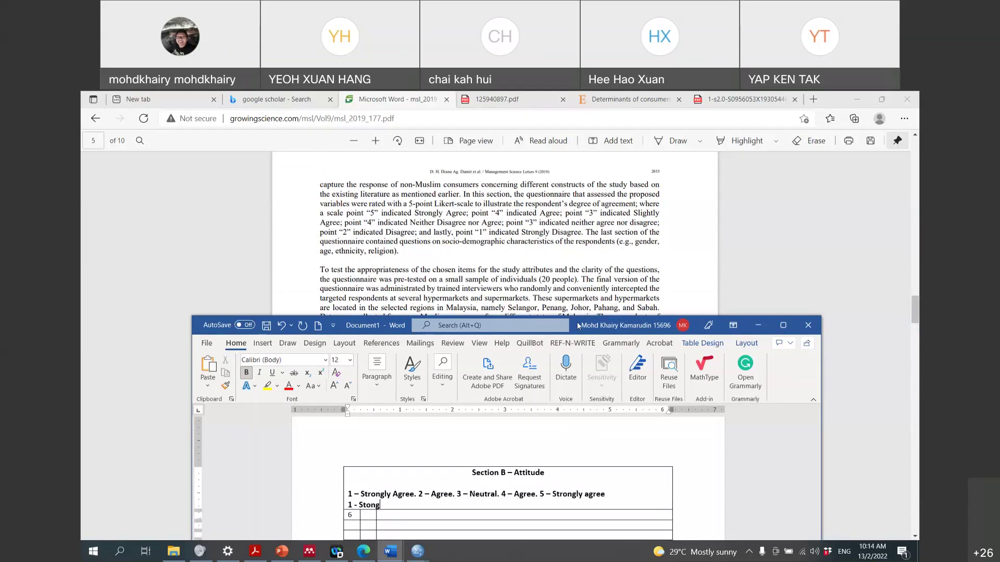
{"action": "left_click_drag", "start_coordinate": [577, 326], "coordinate": [589, 253]}
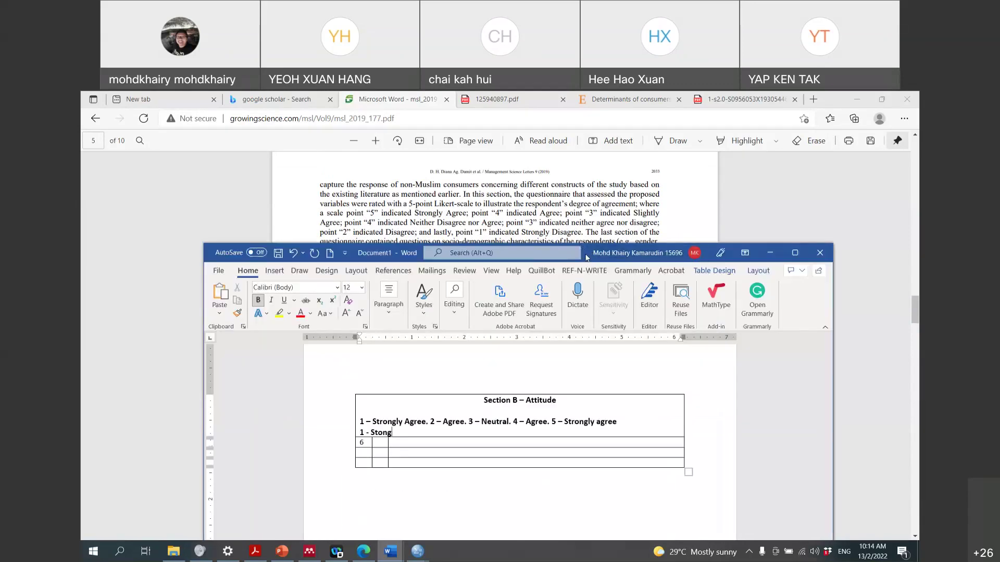
Place the document window below the article's Likert-scale paragraph and erase the unfinished second line of the Section B scale
{"action": "mouse_move", "coordinate": [587, 258]}
{"action": "left_mouse_down"}
{"action": "mouse_move", "coordinate": [587, 242]}
{"action": "mouse_move", "coordinate": [589, 267]}
{"action": "left_mouse_up"}
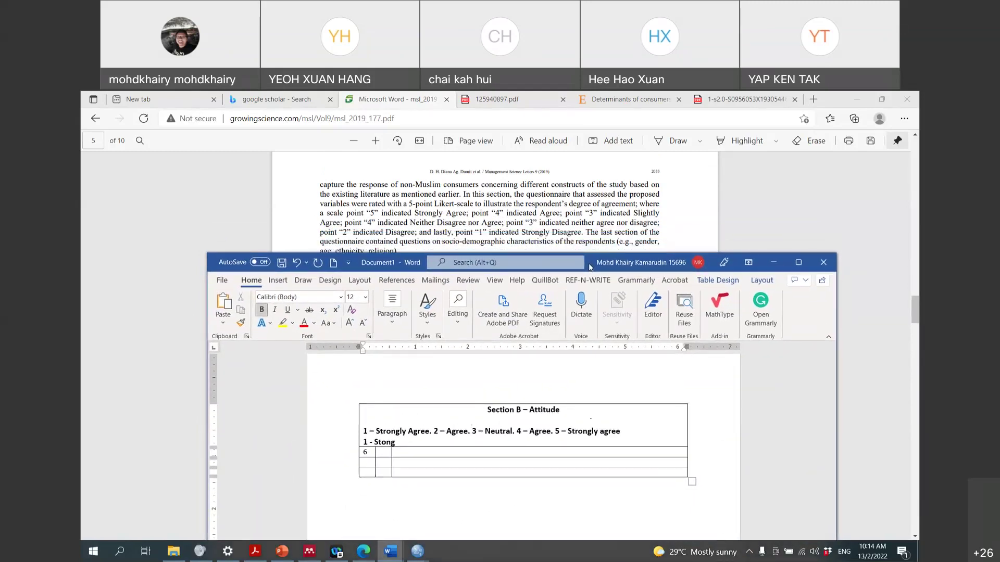
{"action": "mouse_move", "coordinate": [589, 266]}
{"action": "left_mouse_down"}
{"action": "mouse_move", "coordinate": [591, 295]}
{"action": "mouse_move", "coordinate": [589, 277]}
{"action": "left_mouse_up"}
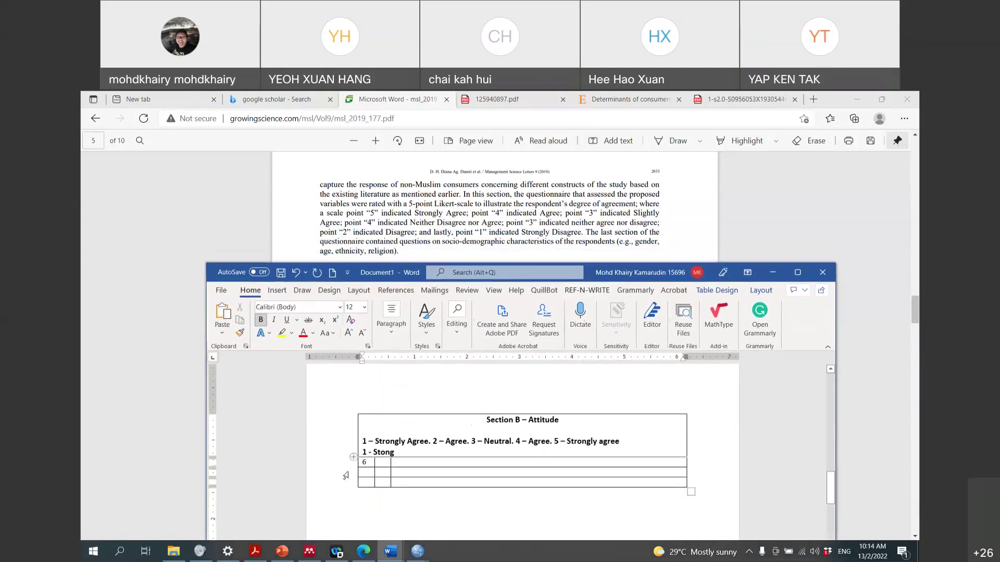
{"action": "key", "text": "BackSpace"}
{"action": "key", "text": "BackSpace"}
{"action": "key", "text": "BackSpace"}
{"action": "key", "text": "BackSpace"}
{"action": "type", "text": "rong"}
{"action": "key", "text": "BackSpace"}
{"action": "key", "text": "BackSpace"}
{"action": "key", "text": "BackSpace"}
{"action": "key", "text": "BackSpace"}
{"action": "key", "text": "BackSpace"}
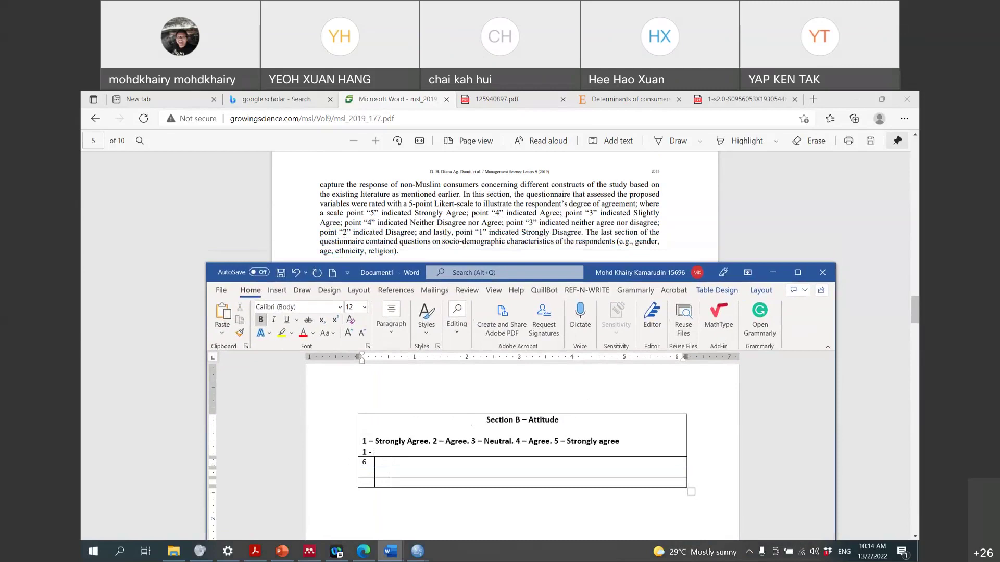
{"action": "key", "text": "BackSpace"}
{"action": "key", "text": "BackSpace"}
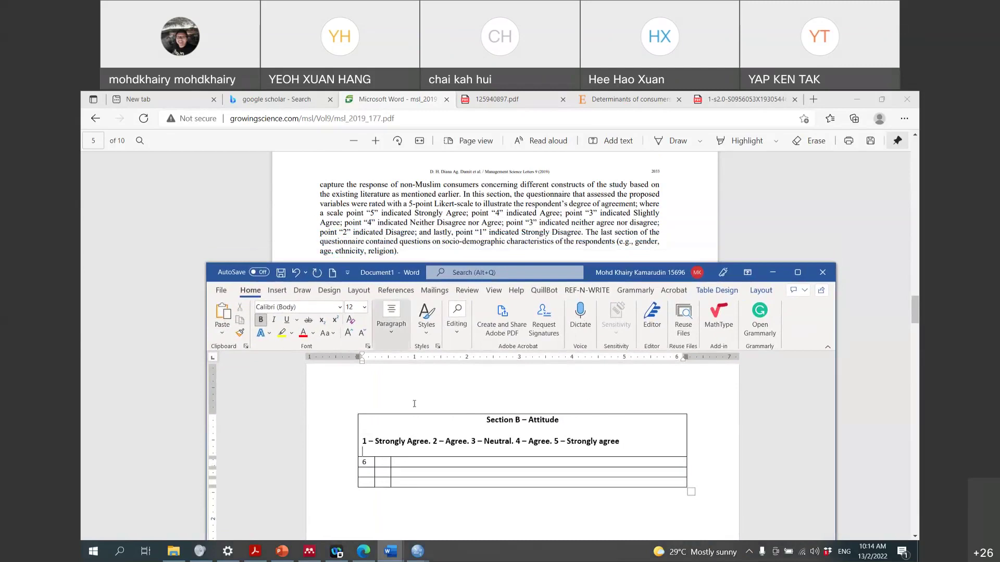
Write "1 – Strongly Agree", a long row of dashes and "5 – Strongly Disagree" on the line below the rating scale
{"action": "left_click_drag", "start_coordinate": [431, 441], "coordinate": [550, 441]}
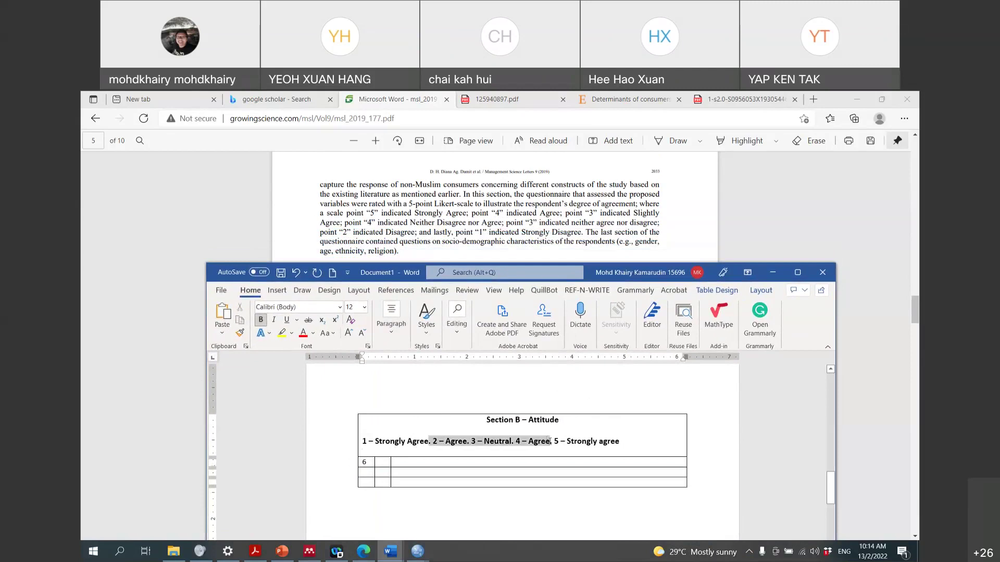
{"action": "left_click", "coordinate": [459, 453]}
{"action": "type", "text": "1 -"}
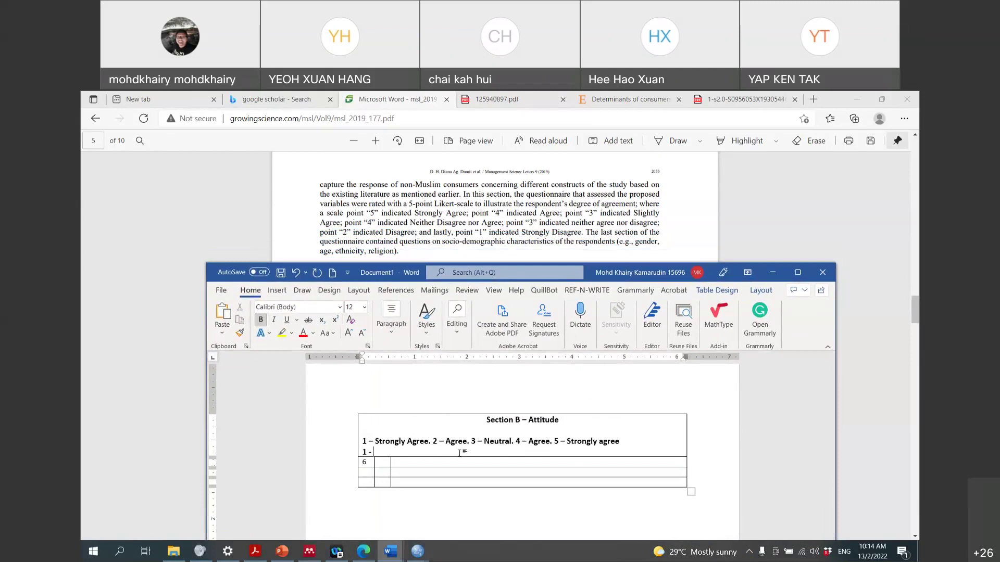
{"action": "type", "text": " Strongly Agree -------------------------------5"}
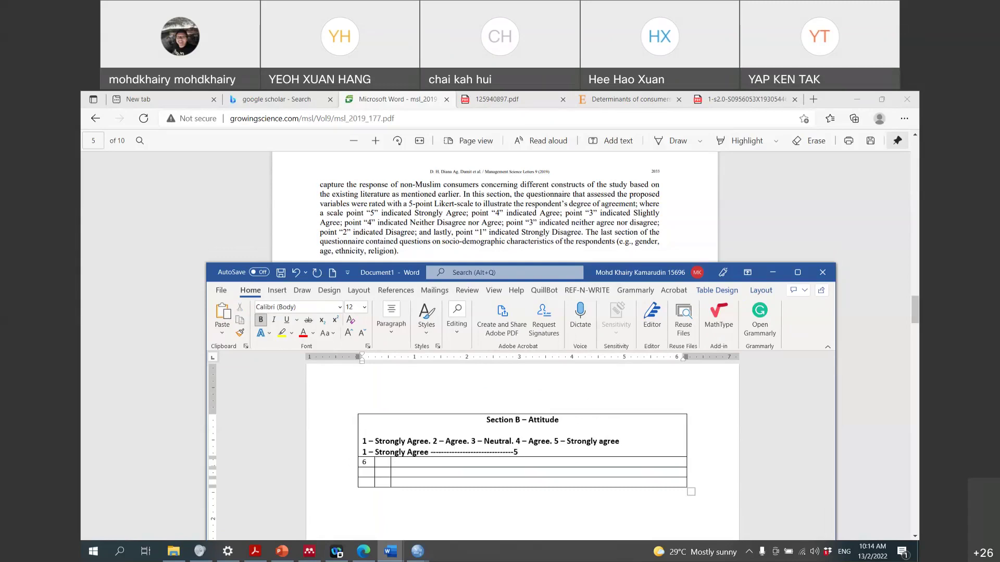
{"action": "type", "text": " - Stro"}
{"action": "type", "text": "ly Disagree"}
Correct the scale line to "4 – Disagree. 5 – Strongly disagree" and add a blank line after it in the maximized document
{"action": "left_click", "coordinate": [598, 441]}
{"action": "type", "text": "dis"}
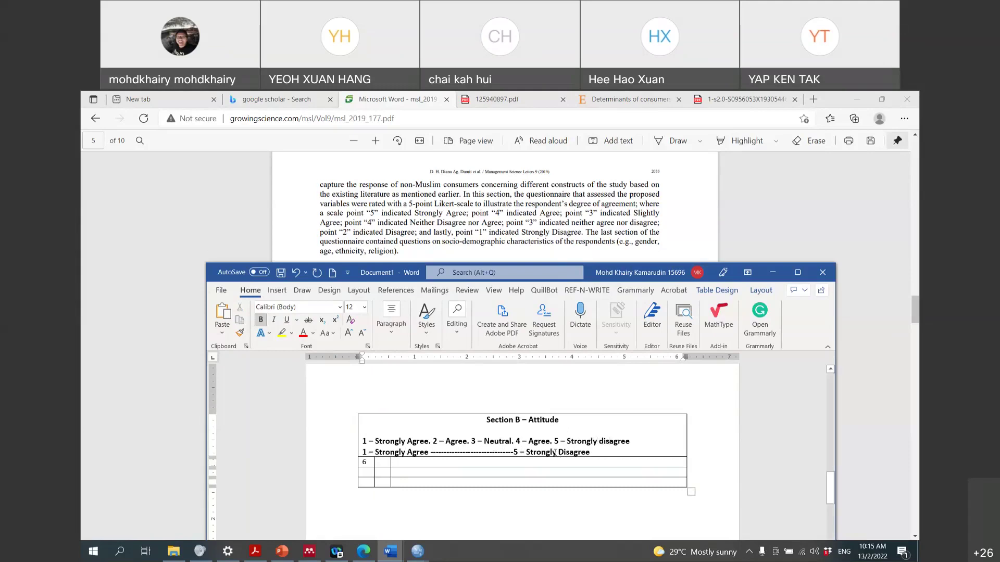
{"action": "left_click", "coordinate": [531, 441]}
{"action": "key", "text": "Delete"}
{"action": "type", "text": "Disa"}
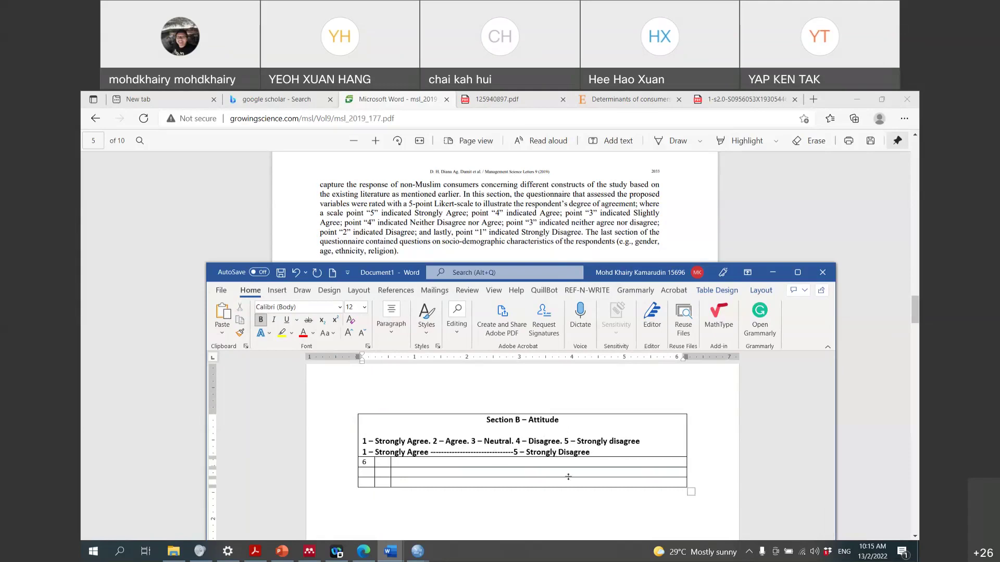
{"action": "left_click", "coordinate": [802, 276]}
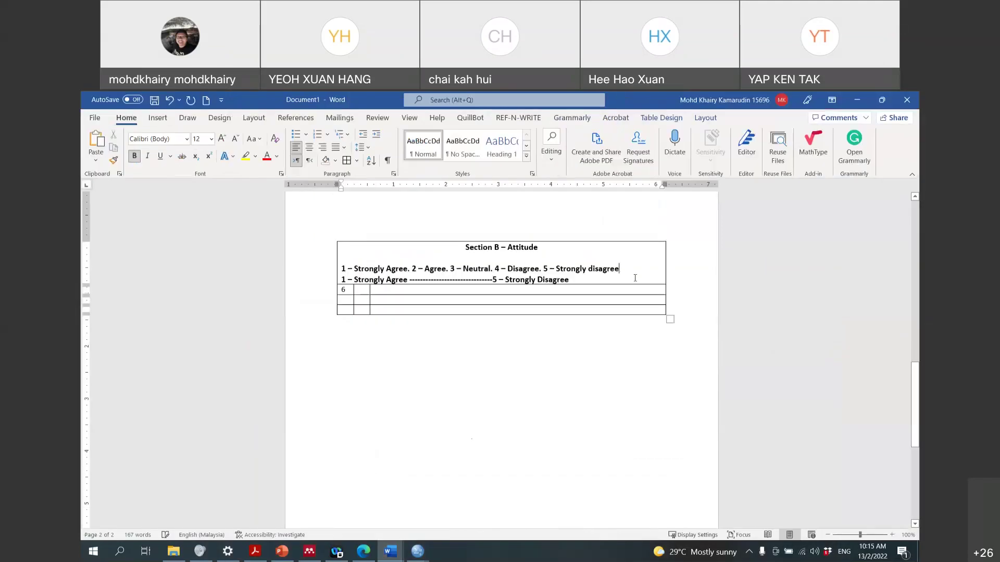
{"action": "key", "text": "Return"}
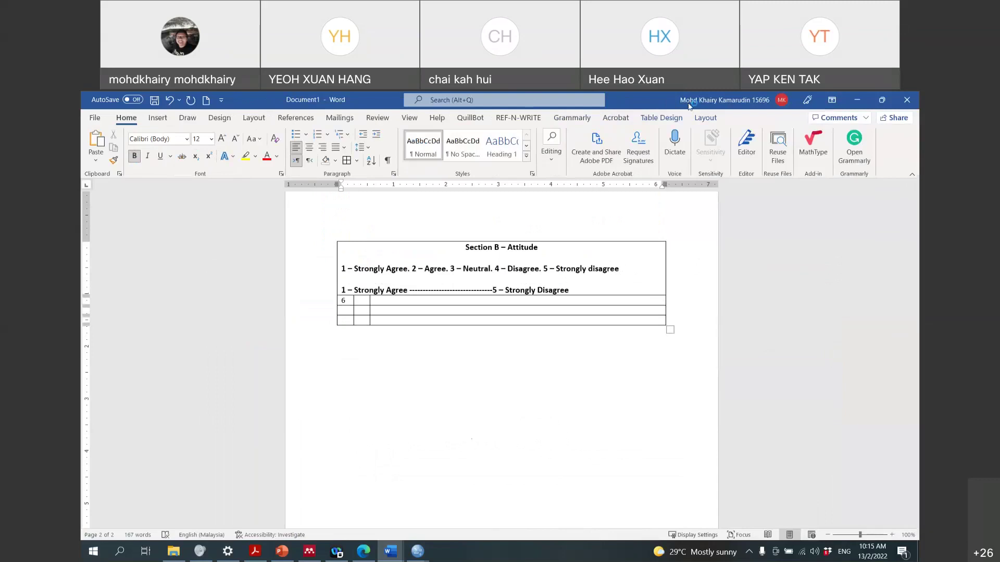
Circle the two rating-scale lines one after the other with temporary freehand annotation strokes
{"action": "mouse_move", "coordinate": [634, 256]}
{"action": "left_mouse_down"}
{"action": "mouse_move", "coordinate": [336, 268]}
{"action": "mouse_move", "coordinate": [412, 278]}
{"action": "left_mouse_up"}
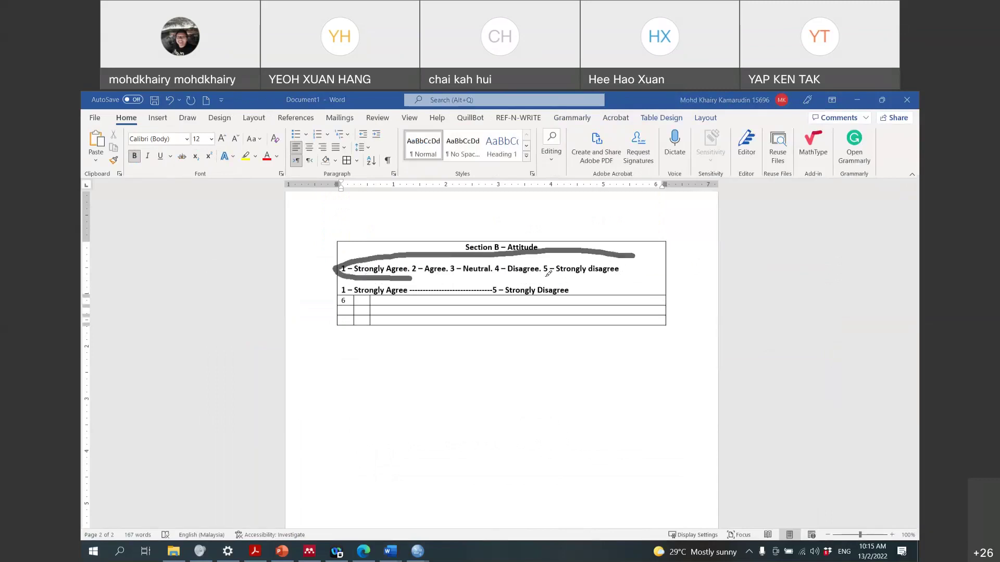
{"action": "left_click_drag", "start_coordinate": [549, 274], "coordinate": [598, 253]}
{"action": "mouse_move", "coordinate": [336, 284]}
{"action": "left_mouse_down"}
{"action": "mouse_move", "coordinate": [535, 281]}
{"action": "mouse_move", "coordinate": [531, 294]}
{"action": "mouse_move", "coordinate": [355, 288]}
{"action": "left_mouse_up"}
{"action": "mouse_move", "coordinate": [650, 286]}
{"action": "left_mouse_down"}
{"action": "mouse_move", "coordinate": [583, 292]}
{"action": "mouse_move", "coordinate": [594, 287]}
{"action": "left_mouse_up"}
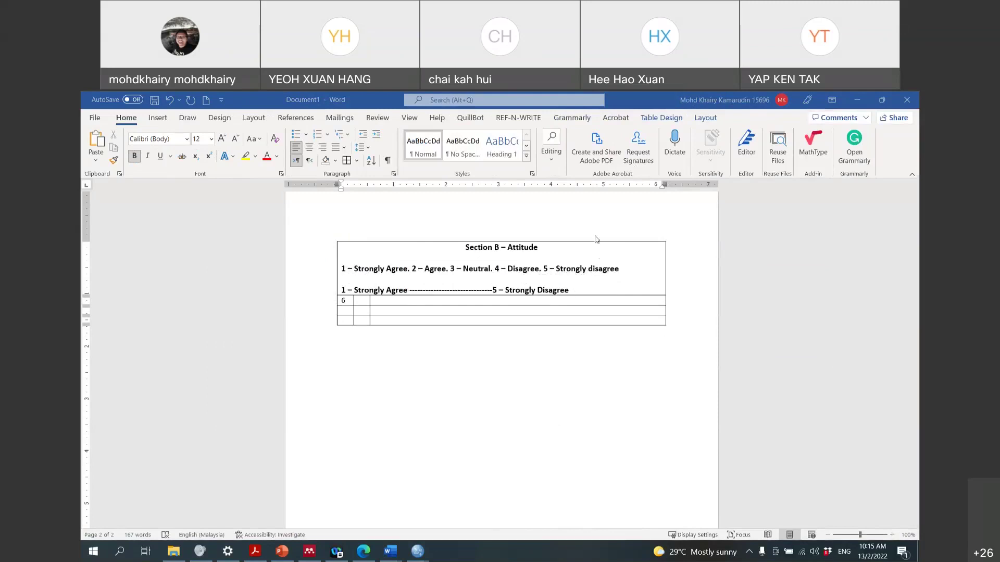
{"action": "mouse_move", "coordinate": [593, 286]}
{"action": "left_mouse_down"}
{"action": "mouse_move", "coordinate": [326, 286]}
{"action": "mouse_move", "coordinate": [328, 295]}
{"action": "mouse_move", "coordinate": [592, 288]}
{"action": "left_mouse_up"}
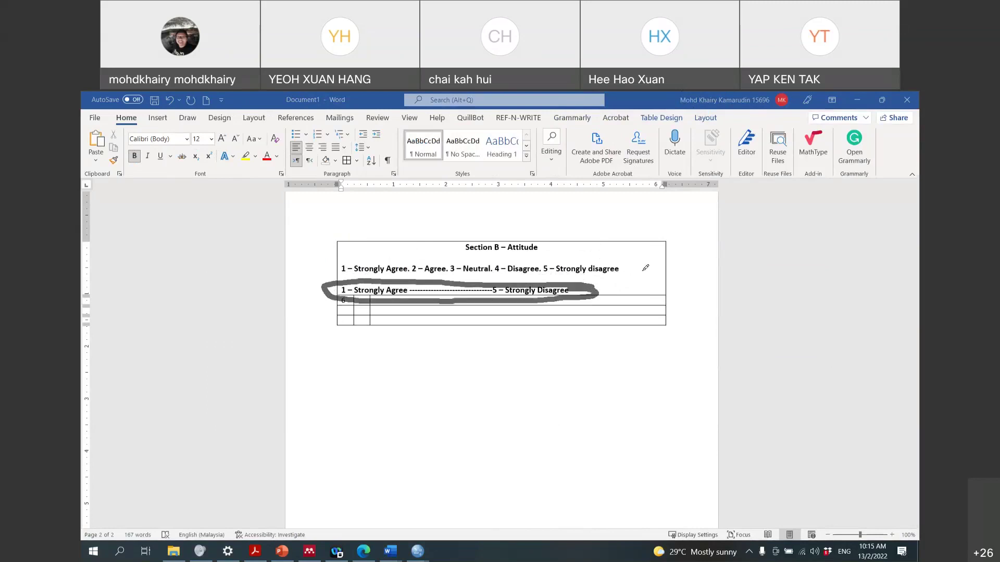
{"action": "left_click_drag", "start_coordinate": [649, 257], "coordinate": [624, 267]}
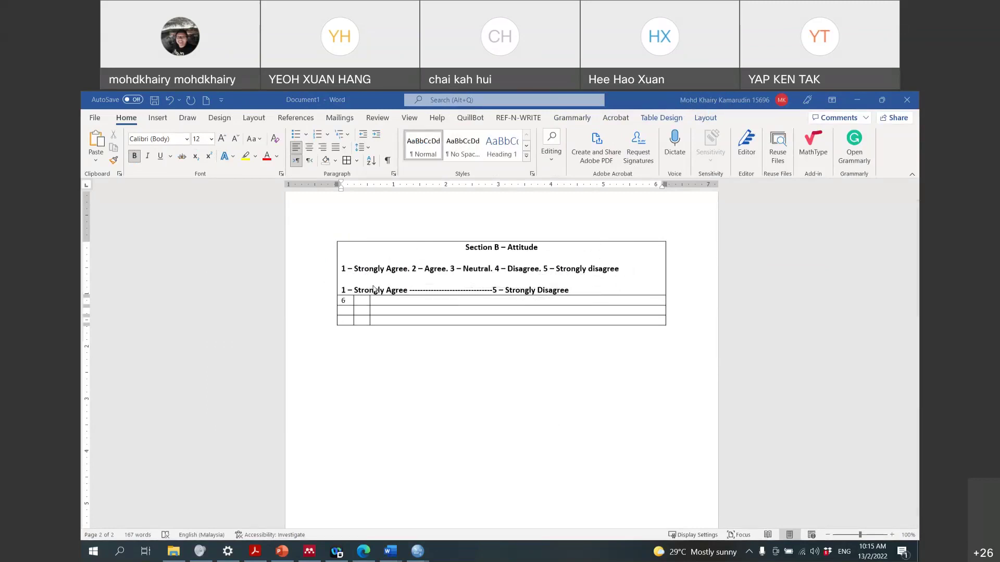
Find Table 1 with the construct research items in the article, place the document window below it and enlarge the article page
{"action": "scroll", "coordinate": [373, 289], "scroll_direction": "up", "scroll_amount": 10}
{"action": "scroll", "coordinate": [350, 326], "scroll_direction": "down", "scroll_amount": 9}
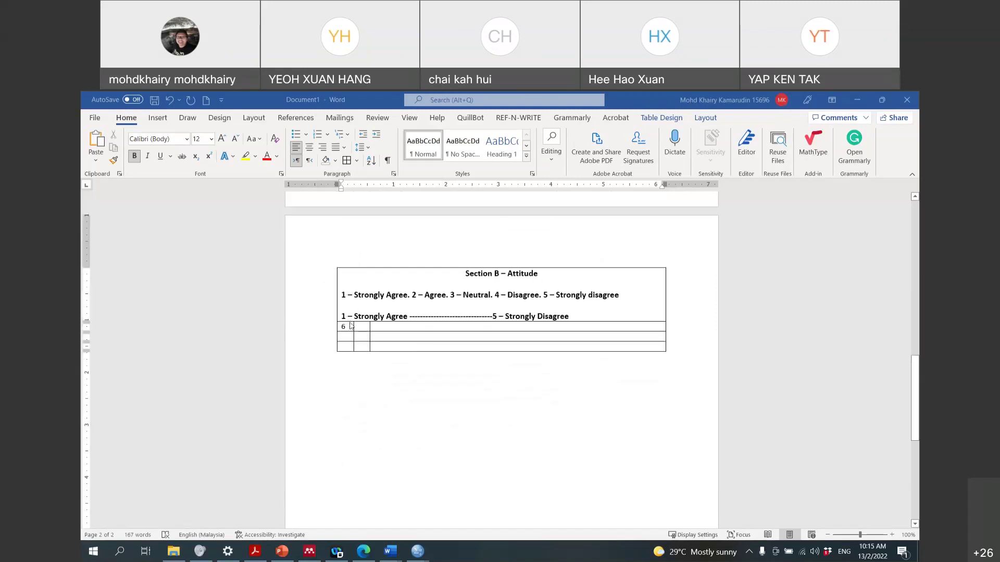
{"action": "left_click", "coordinate": [350, 326]}
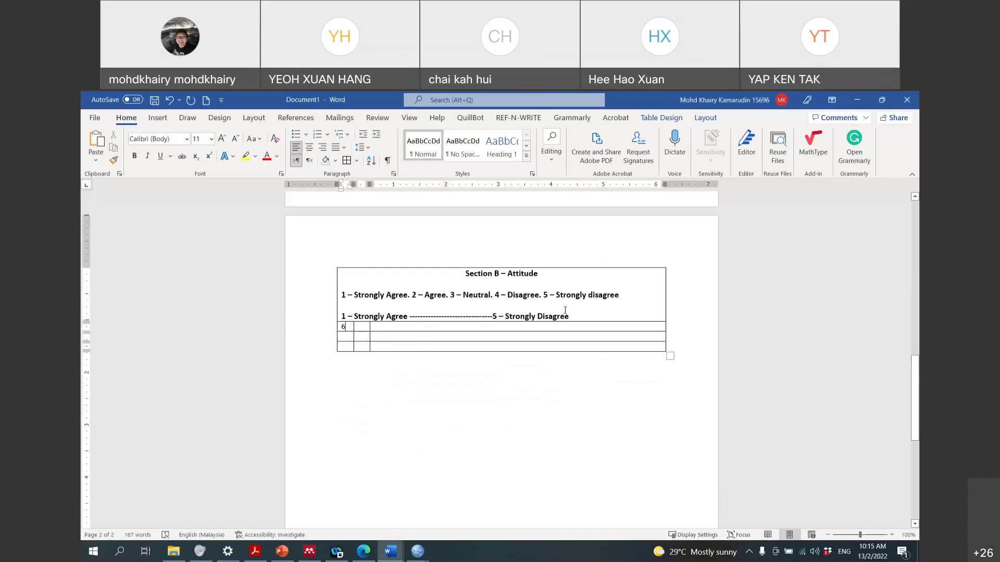
{"action": "double_click", "coordinate": [627, 99]}
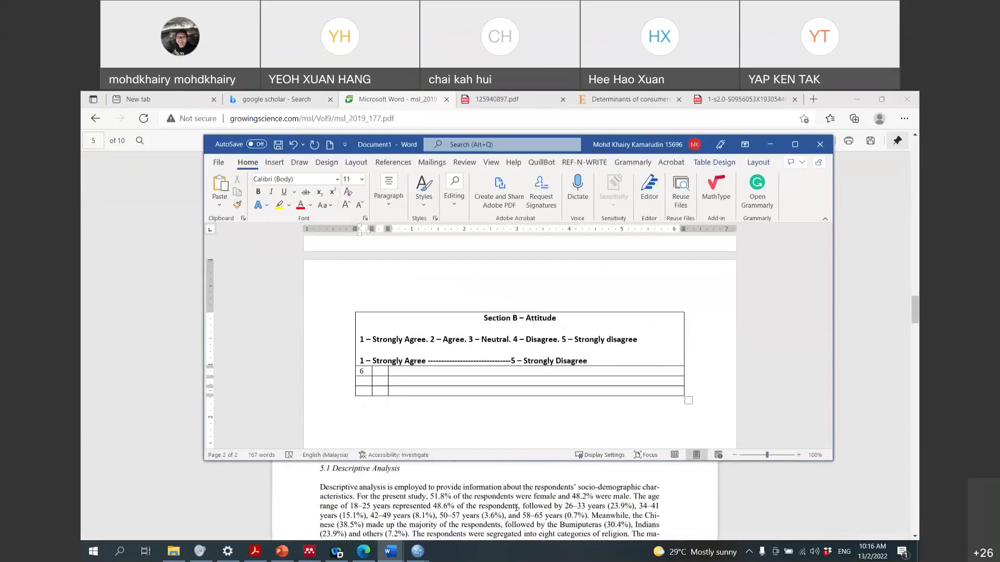
{"action": "scroll", "coordinate": [515, 504], "scroll_direction": "down", "scroll_amount": 5}
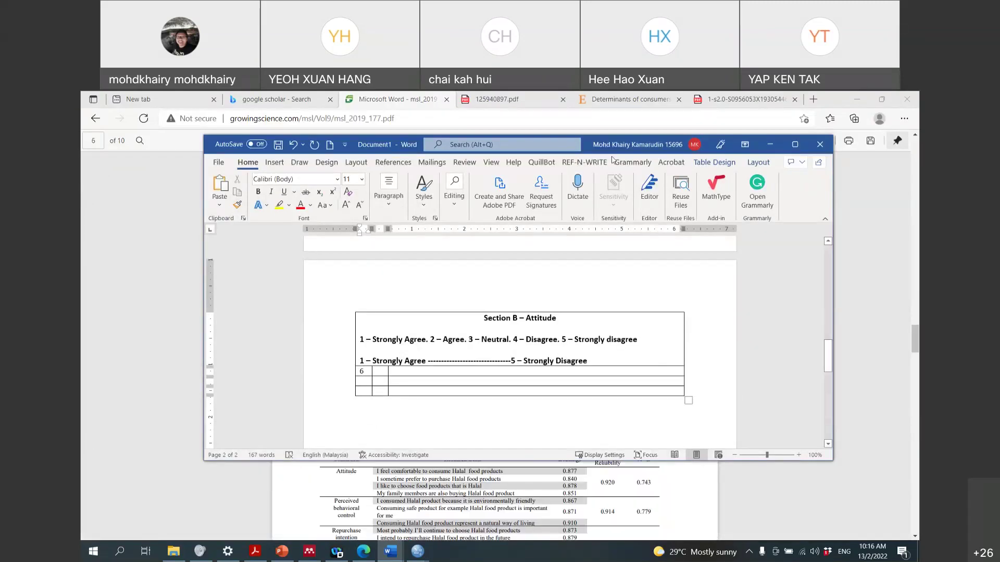
{"action": "left_click_drag", "start_coordinate": [591, 146], "coordinate": [595, 329]}
{"action": "scroll", "coordinate": [506, 264], "scroll_direction": "down", "scroll_amount": 5}
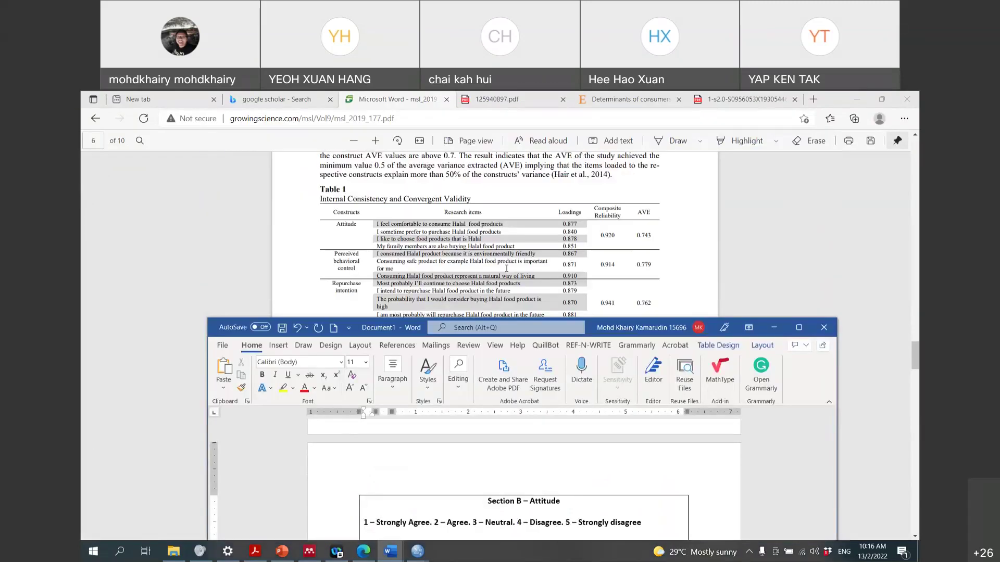
{"action": "scroll", "coordinate": [507, 264], "scroll_direction": "up", "scroll_amount": 1}
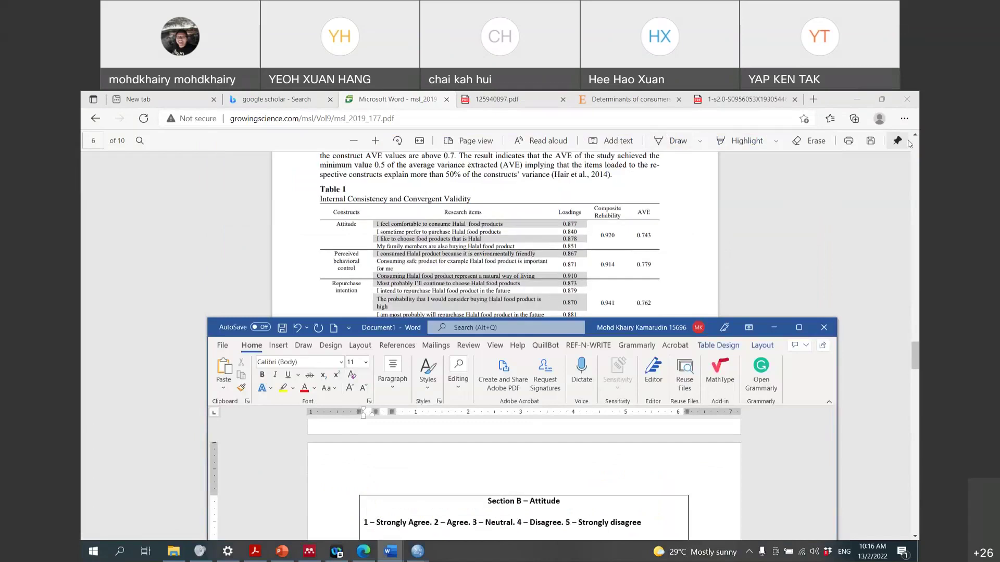
{"action": "left_click", "coordinate": [375, 141]}
{"action": "left_click", "coordinate": [375, 142]}
{"action": "left_click", "coordinate": [375, 142]}
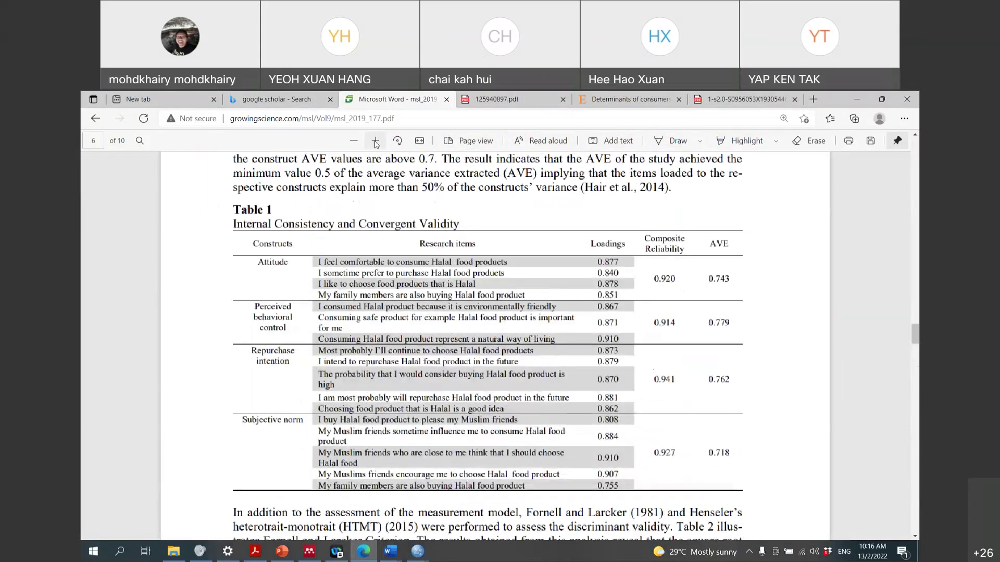
{"action": "scroll", "coordinate": [379, 410], "scroll_direction": "down", "scroll_amount": 1}
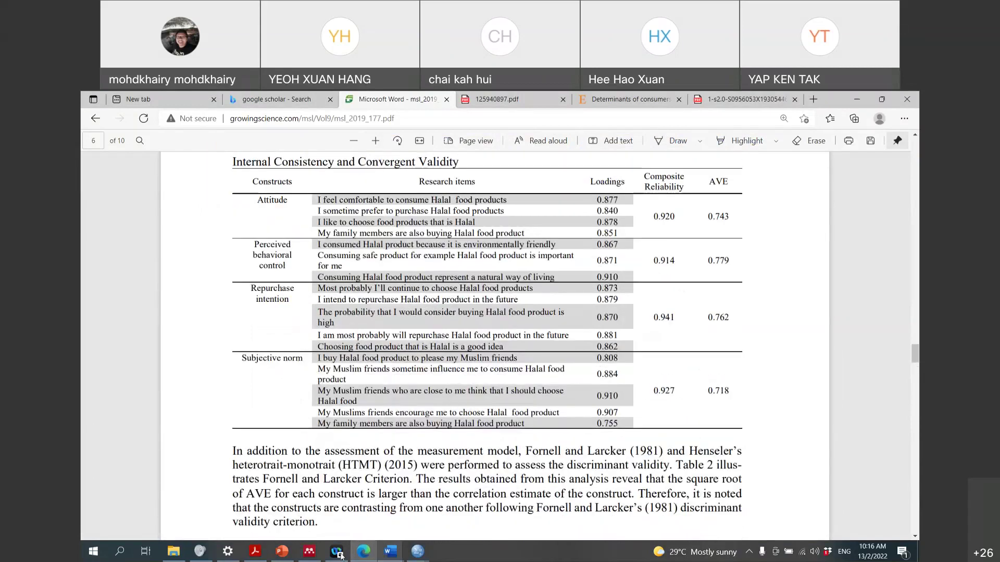
Bring the document back in front of the article and merge the two empty cells beside number 6 in Section B
{"action": "mouse_move", "coordinate": [391, 551]}
{"action": "left_click", "coordinate": [523, 518]}
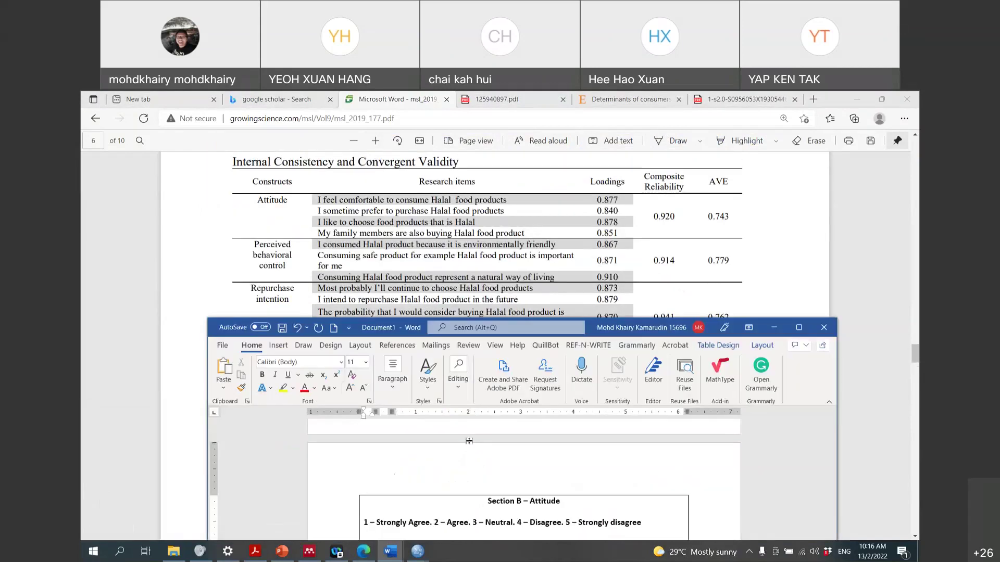
{"action": "left_click_drag", "start_coordinate": [387, 474], "coordinate": [447, 475]}
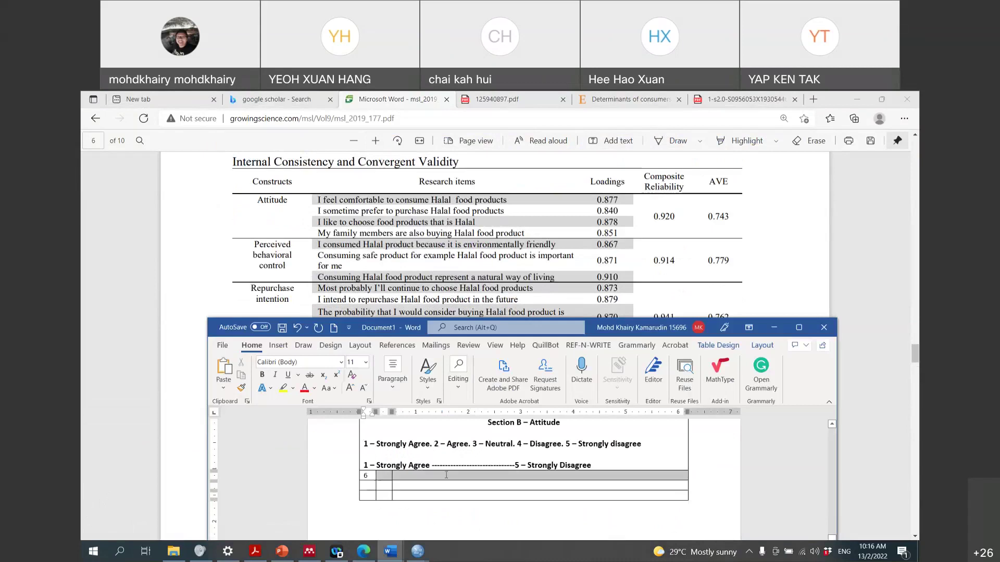
{"action": "right_click", "coordinate": [446, 476]}
{"action": "left_click", "coordinate": [476, 412]}
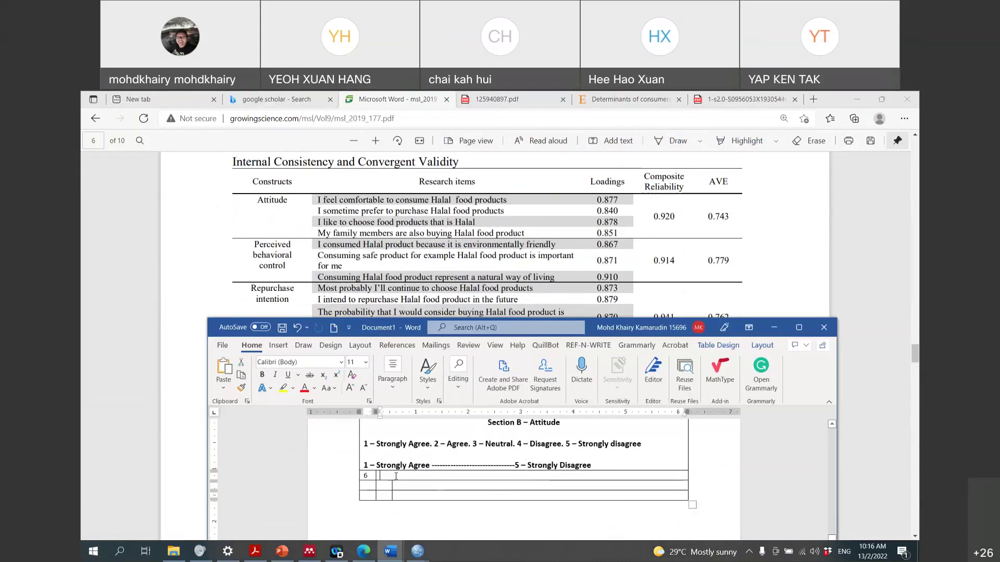
Enter "I feel comfortable to consume Halal logistic" as the statement for item 6
{"action": "type", "text": "I Fel"}
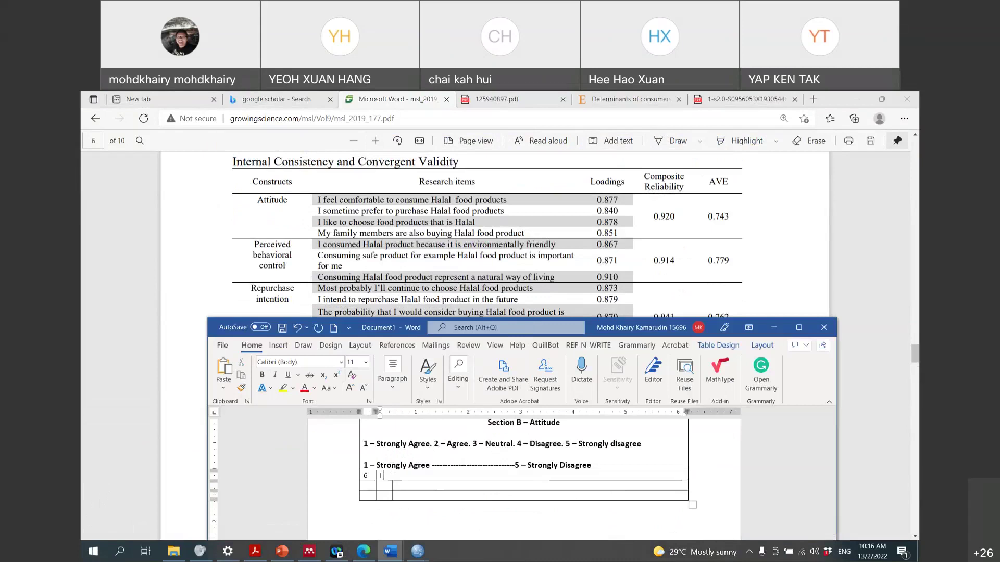
{"action": "key", "text": "BackSpace"}
{"action": "key", "text": "BackSpace"}
{"action": "type", "text": "feel comfortable to consume Halal lo"}
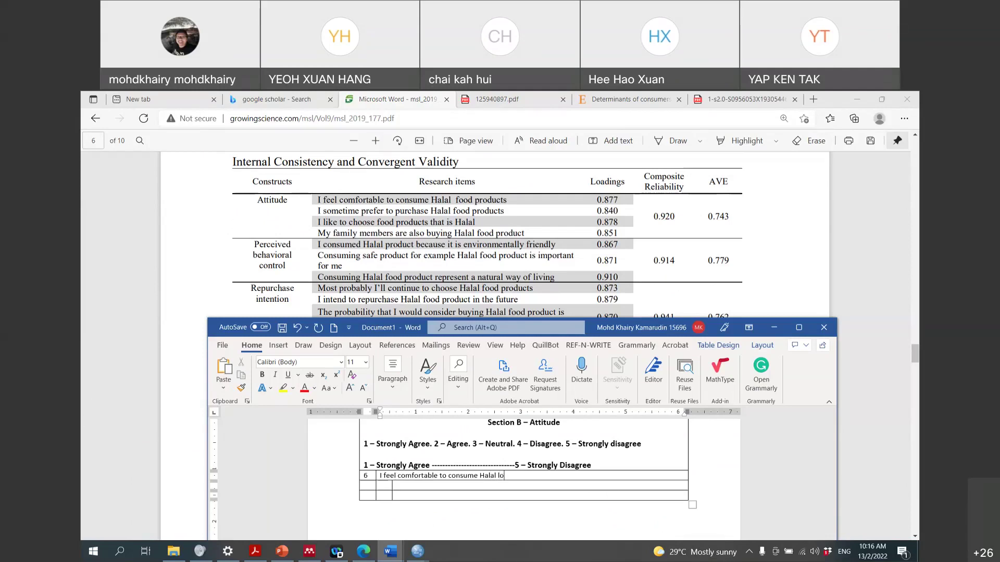
{"action": "type", "text": "gistic"}
Split the wide empty cell in the row below item 6 into five columns
{"action": "key", "text": "Down"}
{"action": "right_click", "coordinate": [405, 488]}
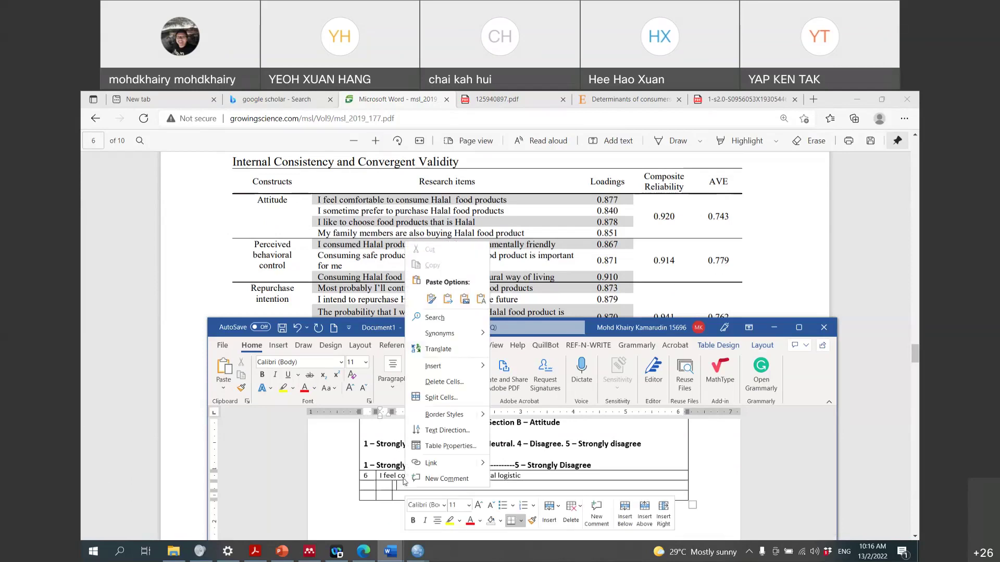
{"action": "left_click", "coordinate": [446, 398]}
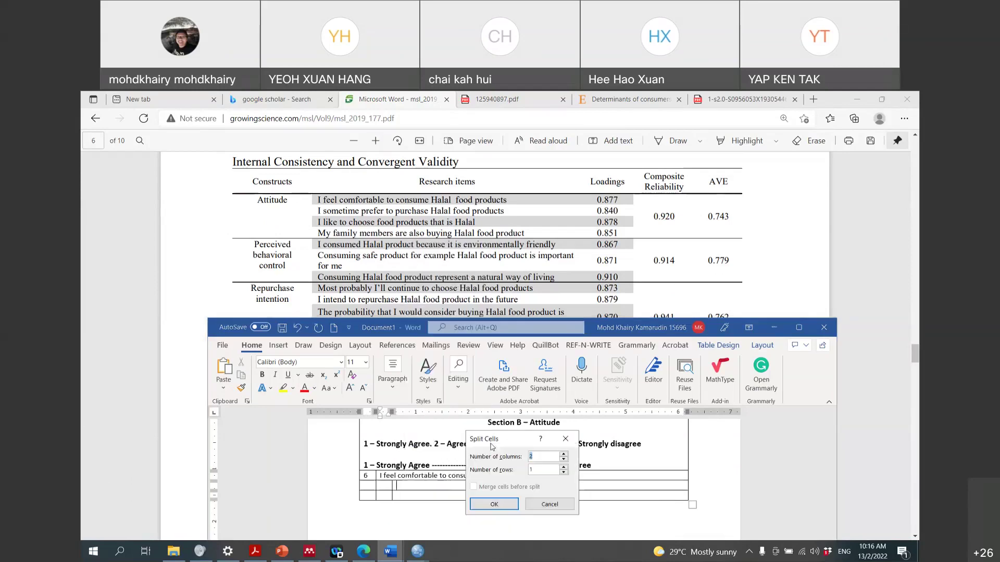
{"action": "left_click", "coordinate": [564, 454]}
{"action": "left_click", "coordinate": [563, 455]}
{"action": "left_click", "coordinate": [564, 455]}
{"action": "left_click", "coordinate": [494, 505]}
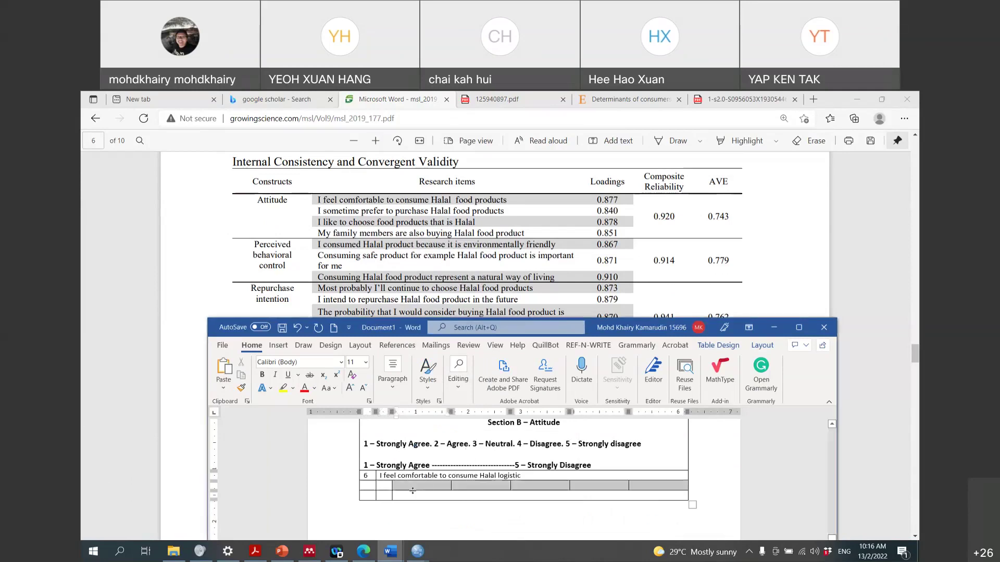
Narrow the five cells in the row below item 6 so they sit as small adjacent boxes near the row's start
{"action": "left_click", "coordinate": [450, 486]}
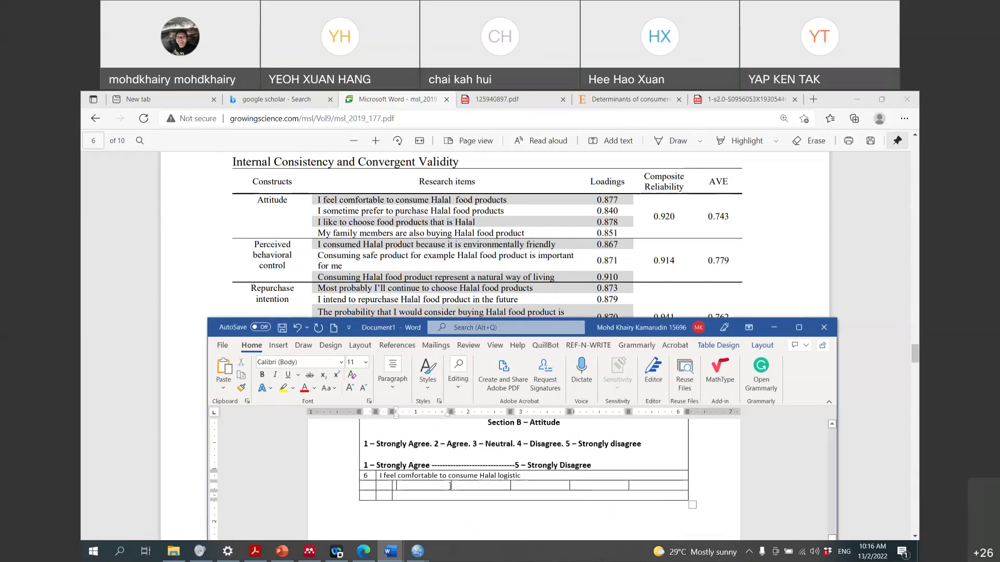
{"action": "left_click_drag", "start_coordinate": [450, 486], "coordinate": [409, 485]}
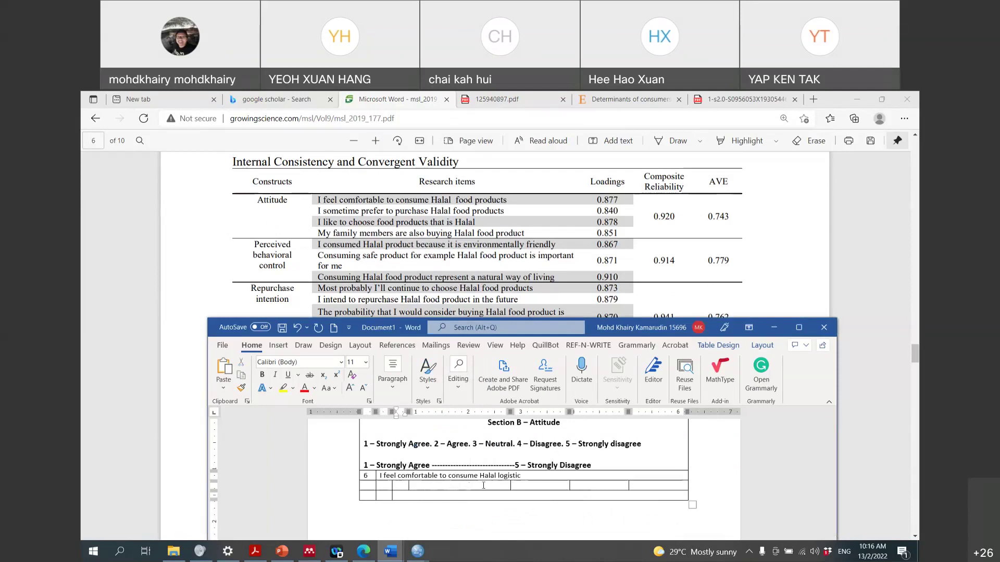
{"action": "mouse_move", "coordinate": [510, 485]}
{"action": "left_mouse_down"}
{"action": "mouse_move", "coordinate": [420, 486]}
{"action": "mouse_move", "coordinate": [438, 486]}
{"action": "left_mouse_up"}
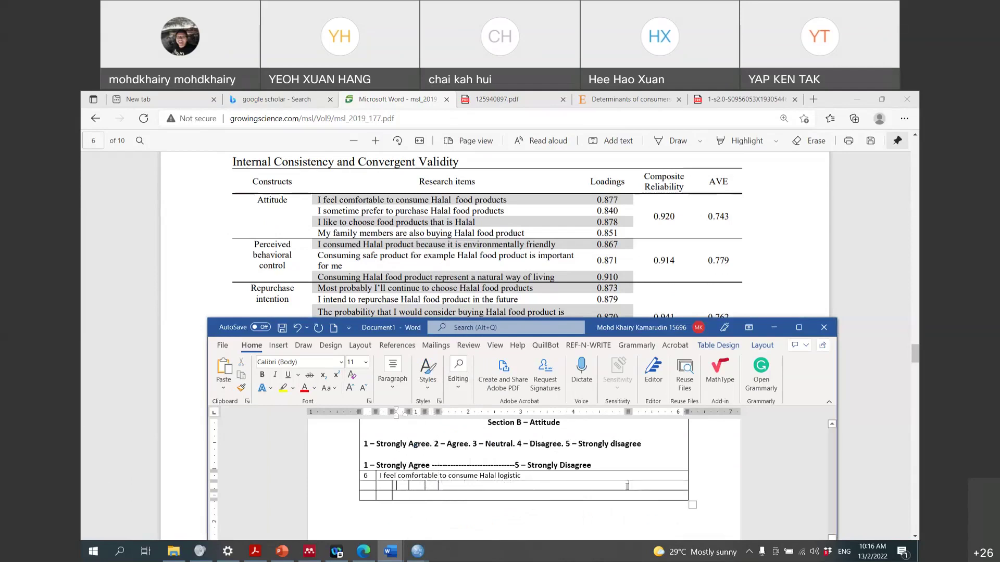
{"action": "left_click_drag", "start_coordinate": [628, 486], "coordinate": [458, 489]}
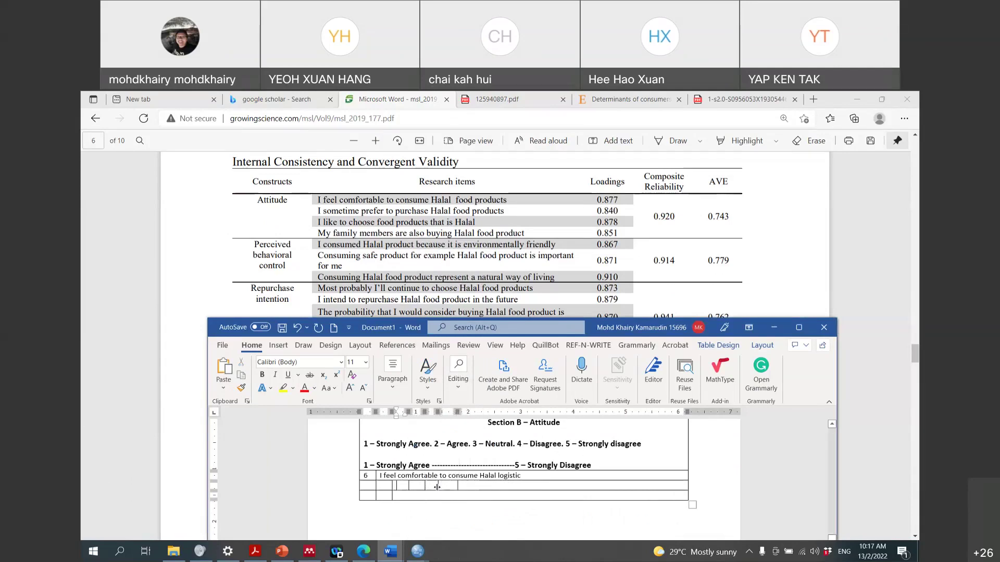
Enter the scale numbers 1, 2, 3, 4 and 5 in consecutive small cells below item 6 and select them
{"action": "left_click", "coordinate": [383, 484]}
{"action": "type", "text": "1"}
{"action": "key", "text": "Tab"}
{"action": "type", "text": "2"}
{"action": "key", "text": "Tab"}
{"action": "type", "text": "3"}
{"action": "key", "text": "Tab"}
{"action": "type", "text": "4"}
{"action": "key", "text": "Tab"}
{"action": "type", "text": "5"}
{"action": "left_click_drag", "start_coordinate": [456, 486], "coordinate": [376, 486]}
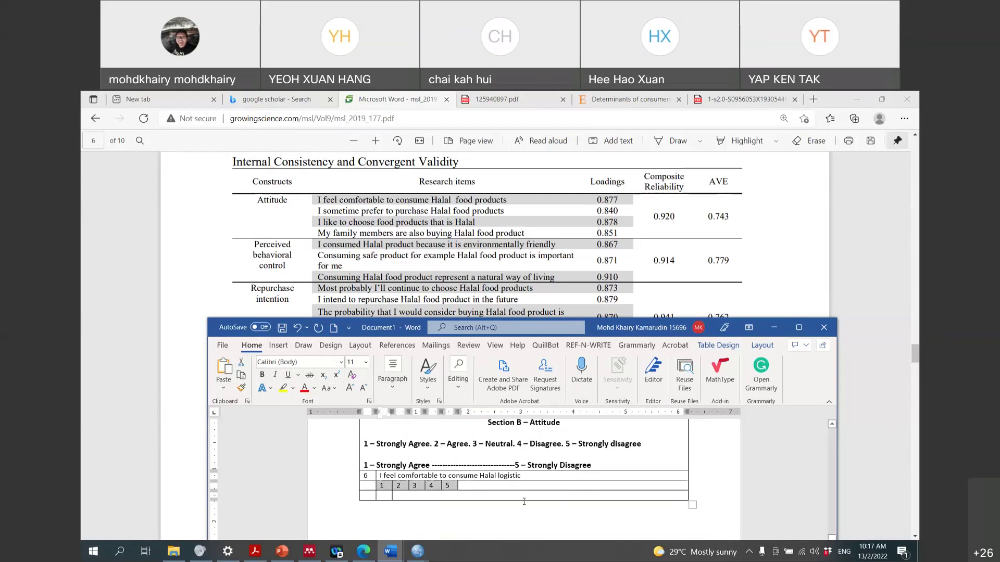
Split the cell holding the item 6 statement into five columns
{"action": "right_click", "coordinate": [546, 476]}
{"action": "left_click", "coordinate": [582, 389]}
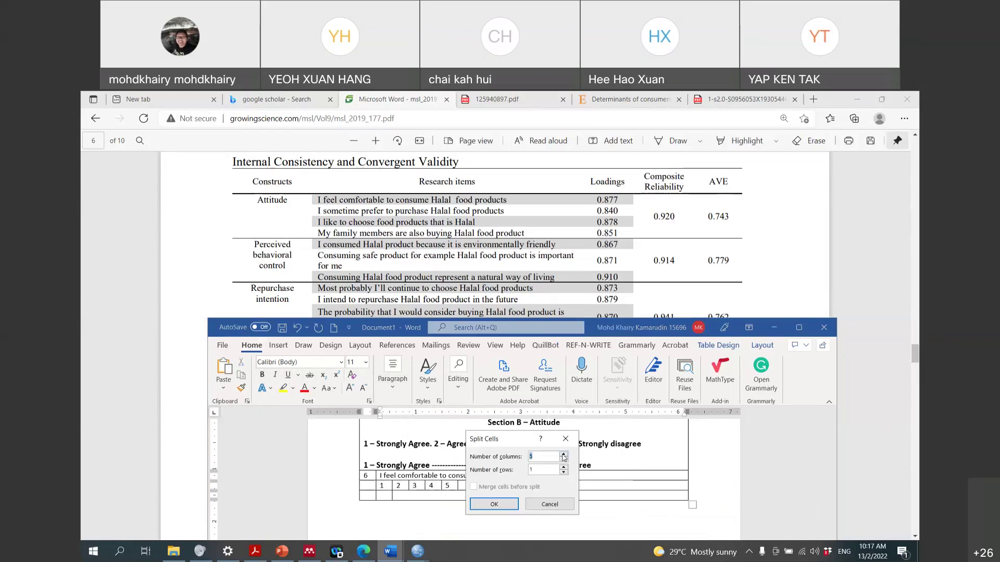
{"action": "left_click", "coordinate": [494, 504]}
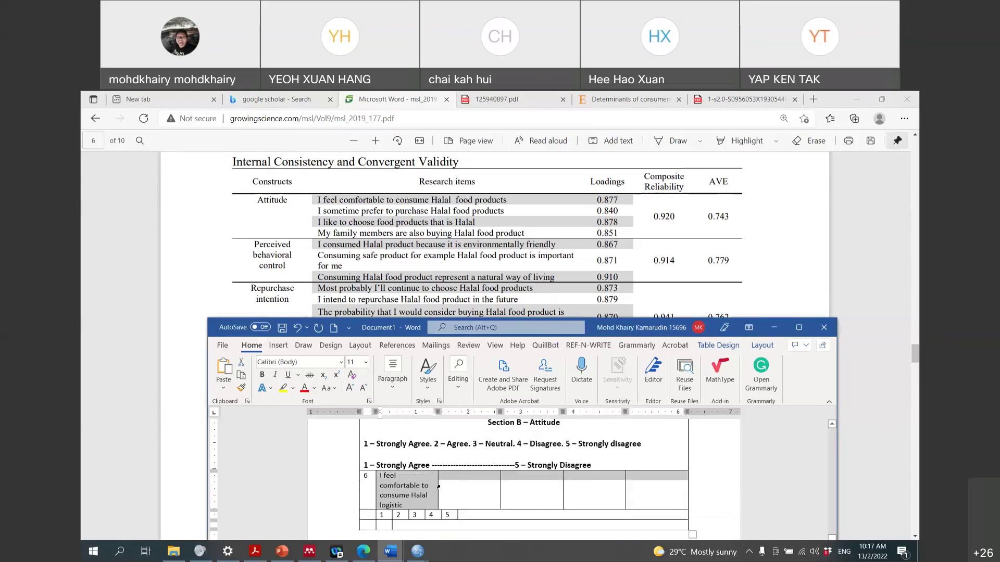
{"action": "right_click", "coordinate": [602, 487]}
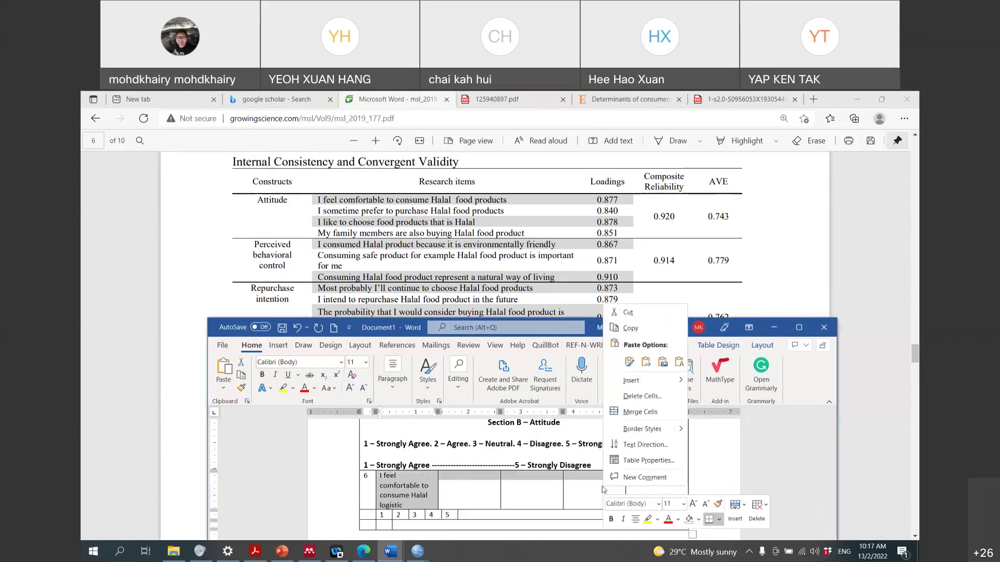
{"action": "left_click", "coordinate": [636, 399]}
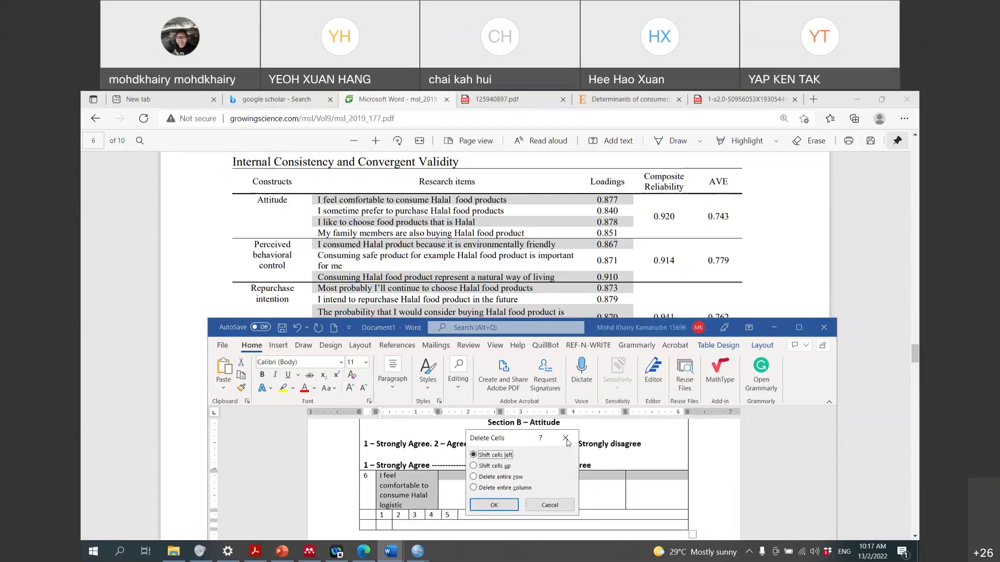
{"action": "left_click", "coordinate": [566, 439]}
{"action": "right_click", "coordinate": [534, 451]}
{"action": "key", "text": "Escape"}
Split the empty cell directly beside the item 6 statement into two columns
{"action": "left_click", "coordinate": [492, 484]}
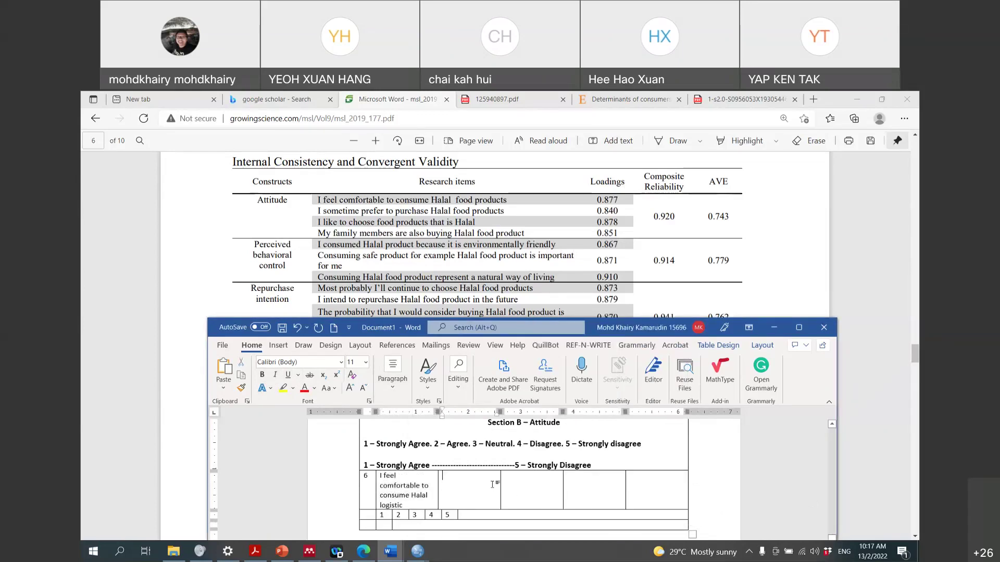
{"action": "right_click", "coordinate": [492, 484]}
{"action": "left_click", "coordinate": [542, 412]}
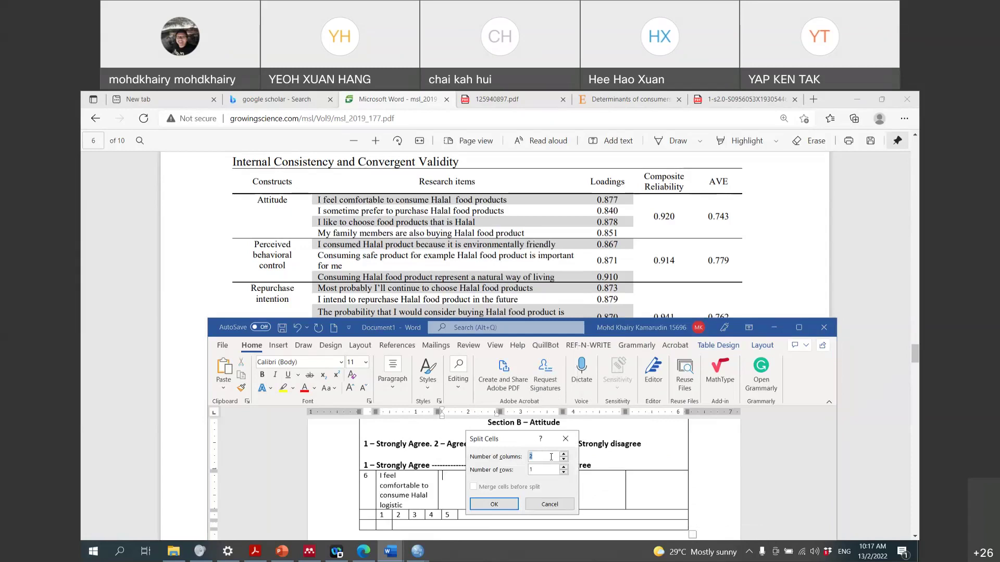
{"action": "left_click", "coordinate": [494, 505]}
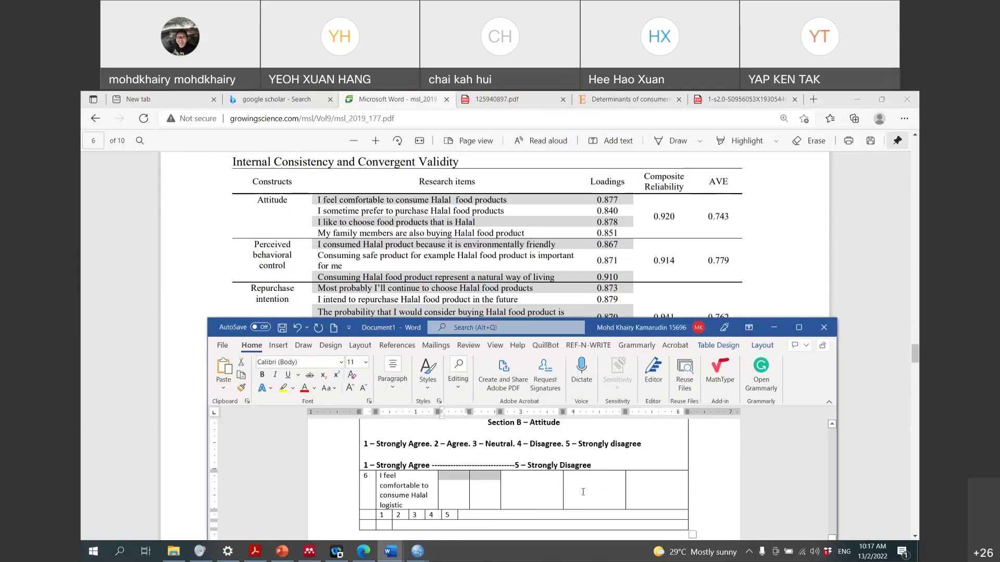
Narrow the five empty cells of item 6 into small boxes at the row's end, leaving a wide statement cell
{"action": "left_click", "coordinate": [465, 481]}
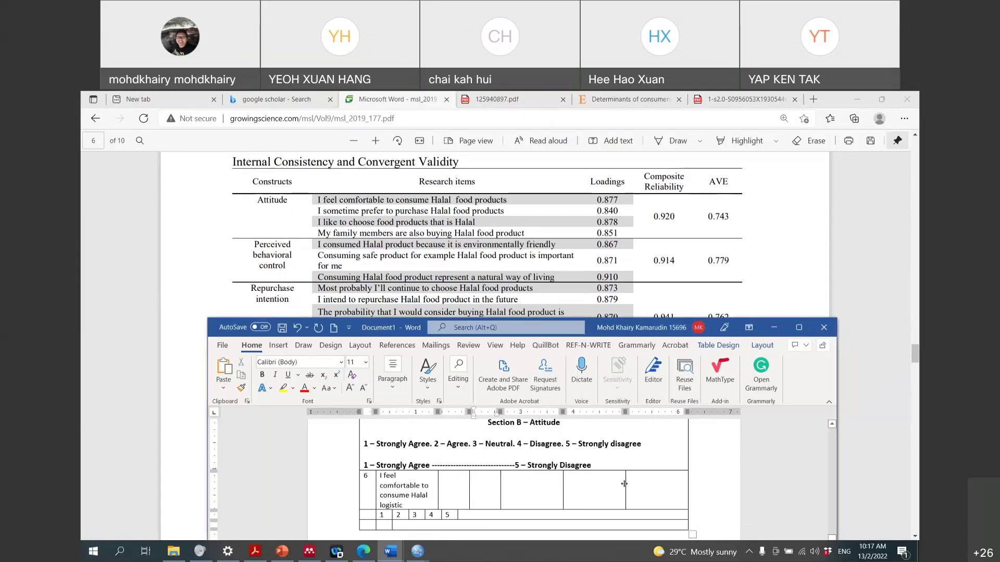
{"action": "left_click_drag", "start_coordinate": [633, 484], "coordinate": [685, 484]}
{"action": "left_click_drag", "start_coordinate": [563, 482], "coordinate": [668, 482]}
{"action": "left_click_drag", "start_coordinate": [500, 482], "coordinate": [658, 483]}
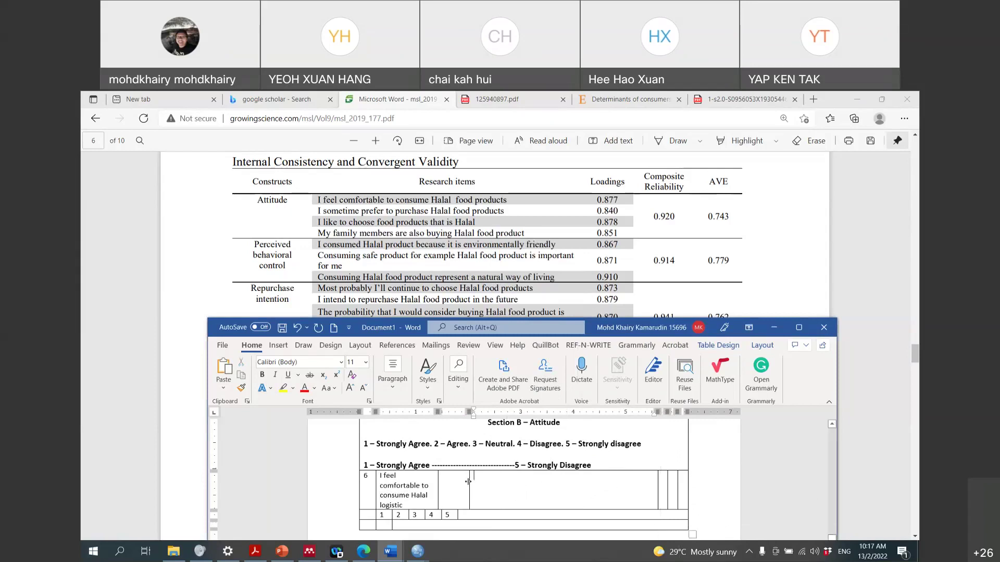
{"action": "left_click_drag", "start_coordinate": [469, 482], "coordinate": [648, 482]}
{"action": "left_click_drag", "start_coordinate": [437, 481], "coordinate": [639, 480]}
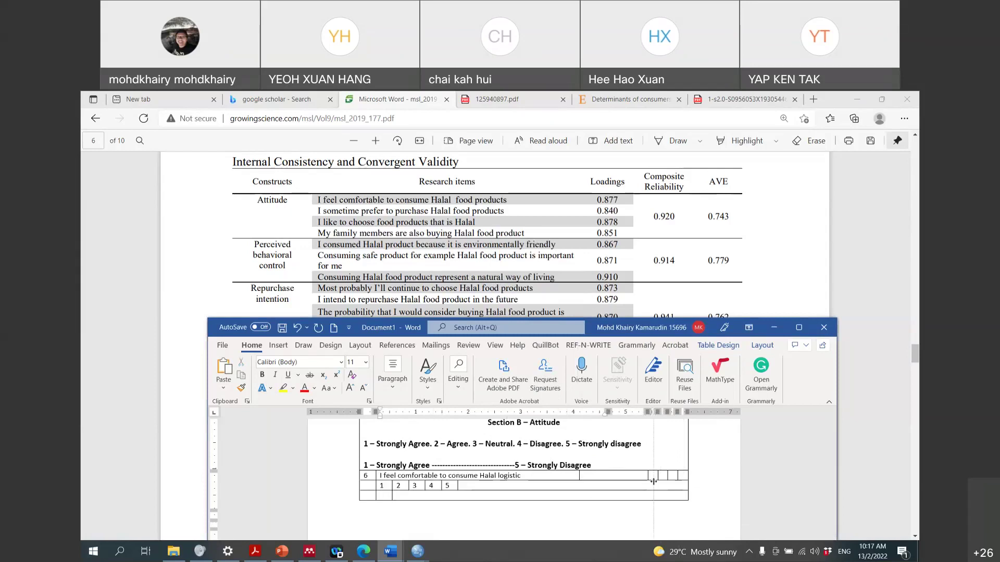
Insert a new table row above item 6
{"action": "right_click", "coordinate": [627, 480]}
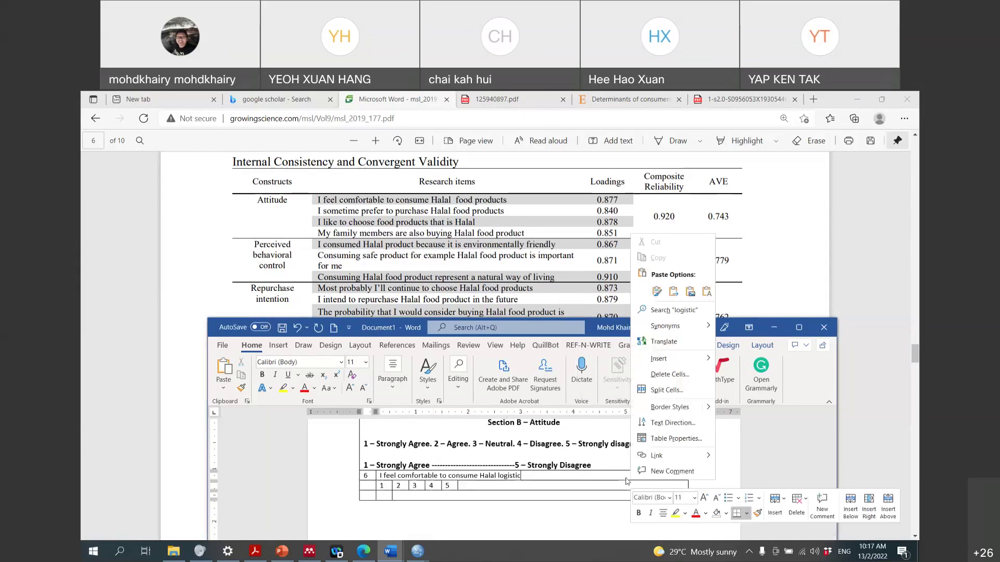
{"action": "right_click", "coordinate": [627, 480]}
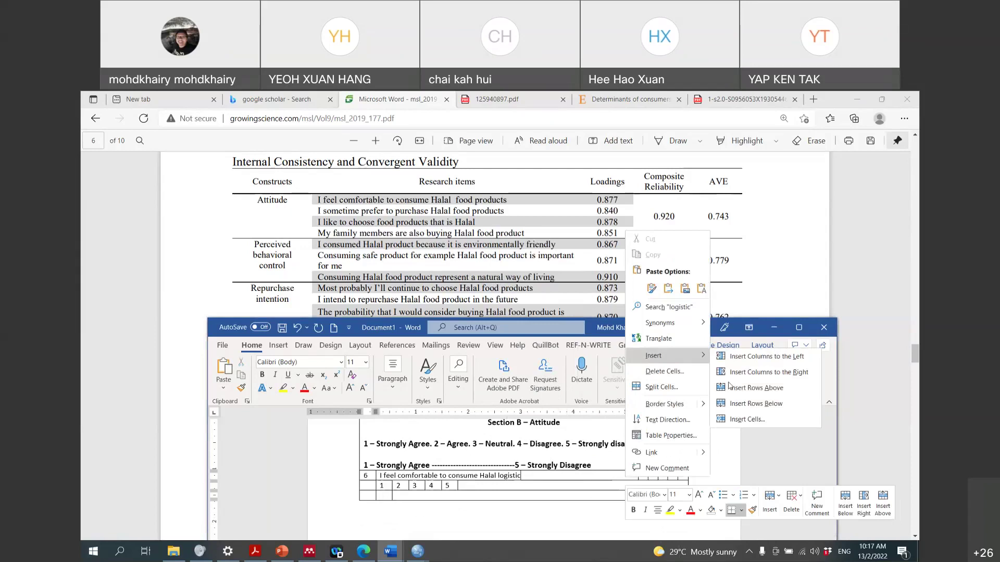
{"action": "key", "text": "Escape"}
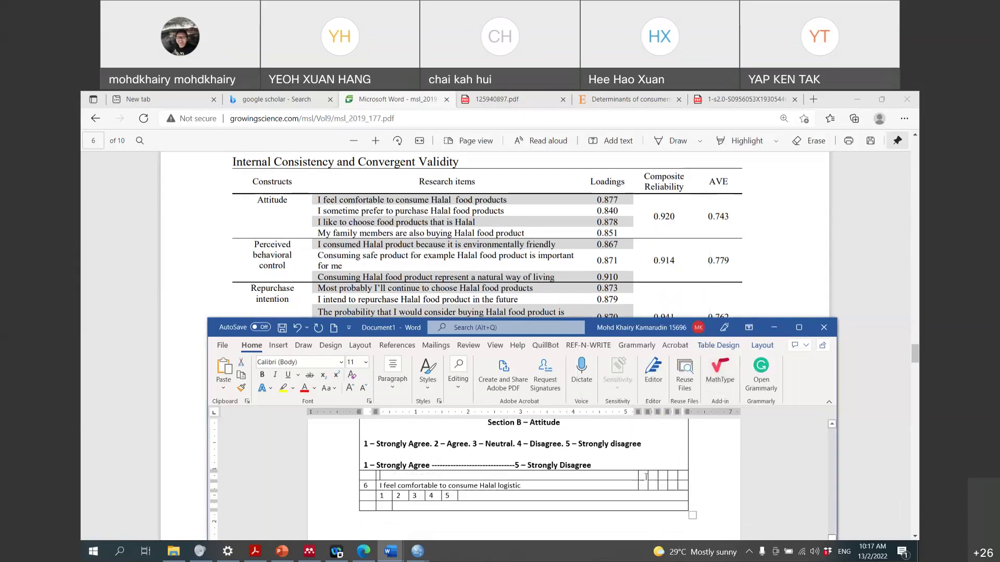
Enter 1, 2, 3, 4 and 5 as scale headings in the small cells of the new row above item 6
{"action": "type", "text": "1"}
{"action": "key", "text": "Tab"}
{"action": "type", "text": "2"}
{"action": "key", "text": "Tab"}
{"action": "type", "text": "3"}
{"action": "key", "text": "Tab"}
{"action": "type", "text": "4"}
{"action": "key", "text": "Tab"}
{"action": "type", "text": "5"}
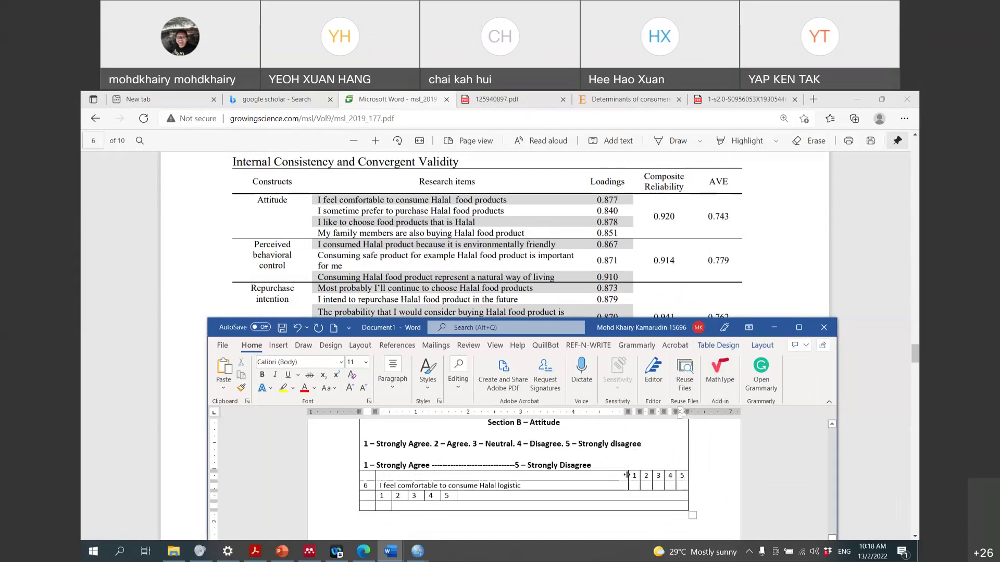
Widen the scale columns 1 to 5 and adjust their borders to roughly even widths in the heading and item 6 rows
{"action": "mouse_move", "coordinate": [627, 475]}
{"action": "left_mouse_down"}
{"action": "mouse_move", "coordinate": [611, 476]}
{"action": "mouse_move", "coordinate": [631, 475]}
{"action": "left_mouse_up"}
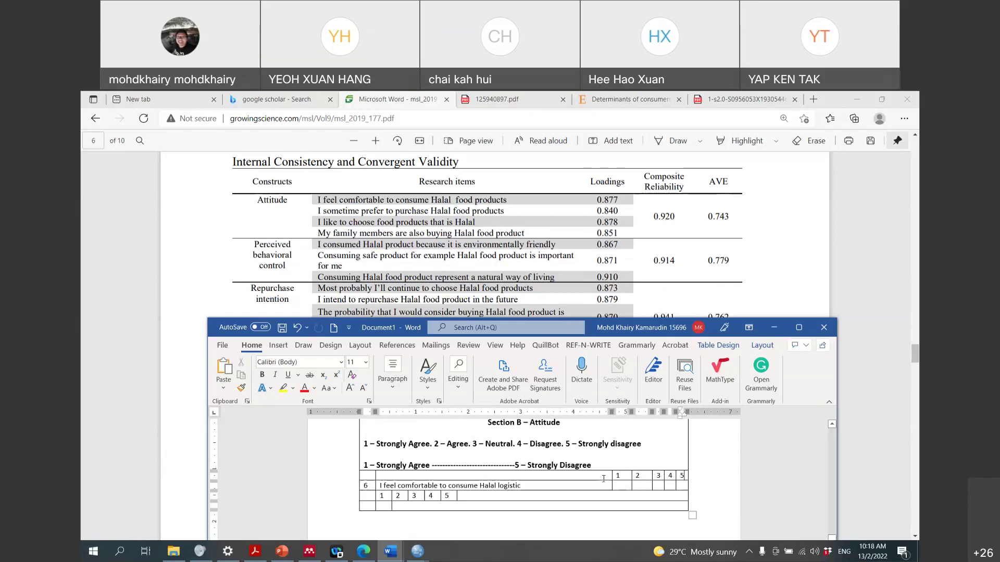
{"action": "mouse_move", "coordinate": [612, 476]}
{"action": "left_mouse_down"}
{"action": "mouse_move", "coordinate": [603, 475]}
{"action": "mouse_move", "coordinate": [658, 476]}
{"action": "left_mouse_up"}
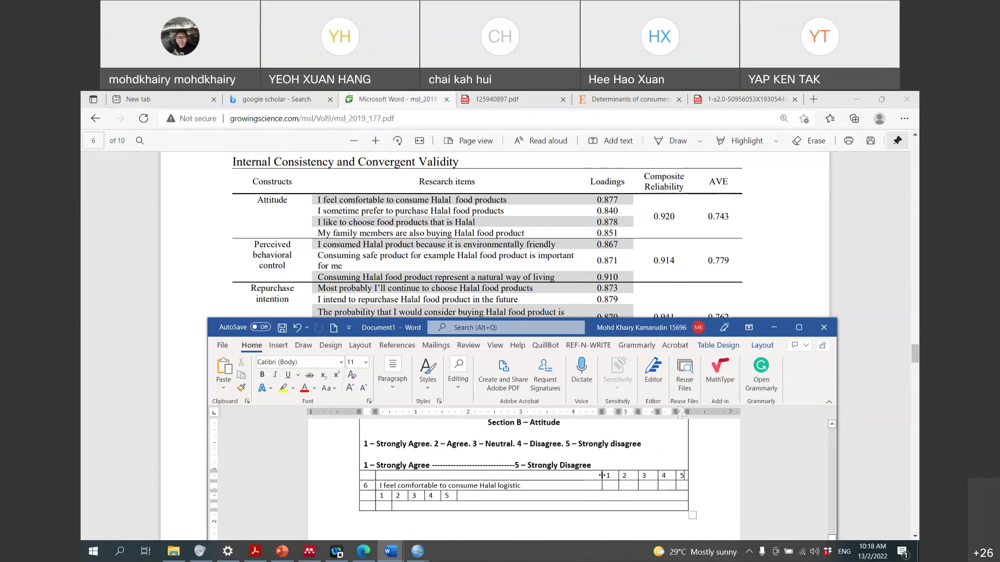
{"action": "left_click", "coordinate": [601, 476]}
{"action": "left_click_drag", "start_coordinate": [599, 485], "coordinate": [682, 476]}
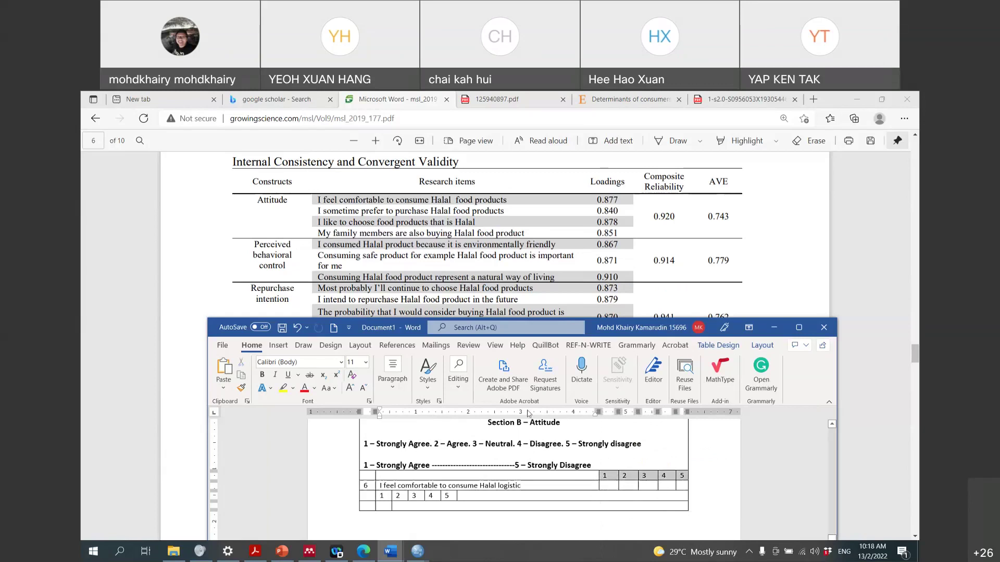
{"action": "left_click", "coordinate": [401, 370]}
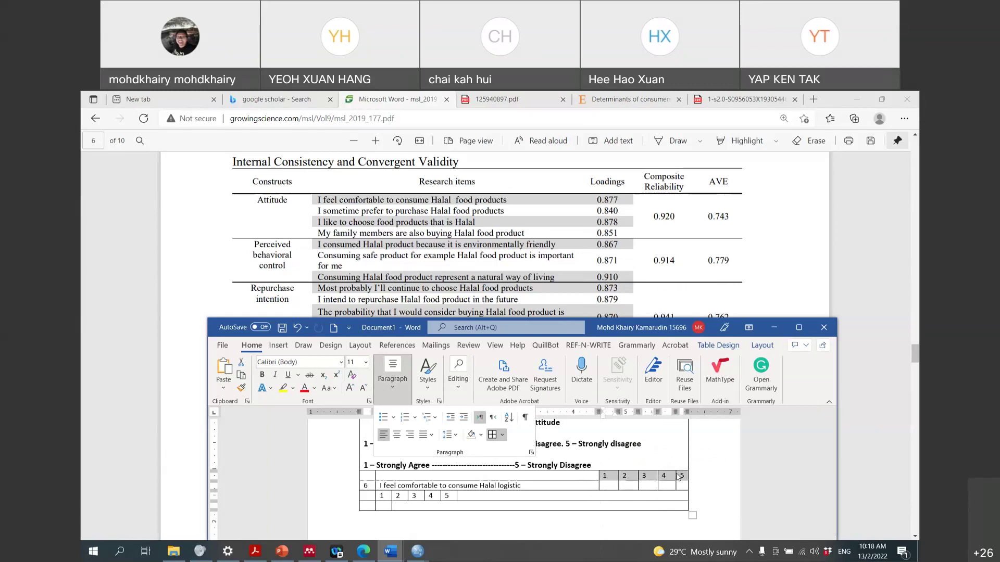
{"action": "left_click", "coordinate": [677, 477]}
{"action": "left_click_drag", "start_coordinate": [675, 475], "coordinate": [661, 483]}
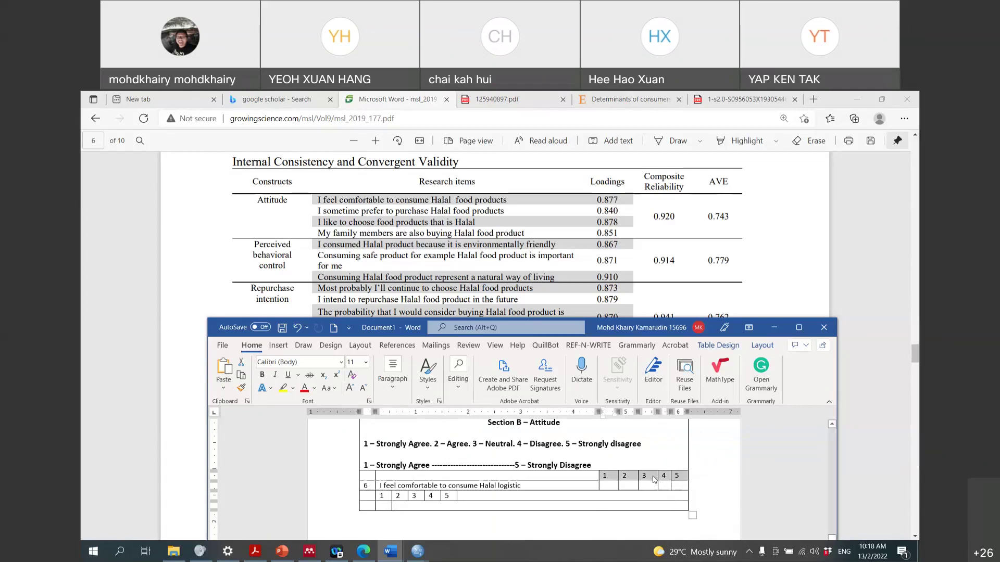
{"action": "left_click", "coordinate": [638, 485]}
{"action": "left_click_drag", "start_coordinate": [658, 485], "coordinate": [652, 485]}
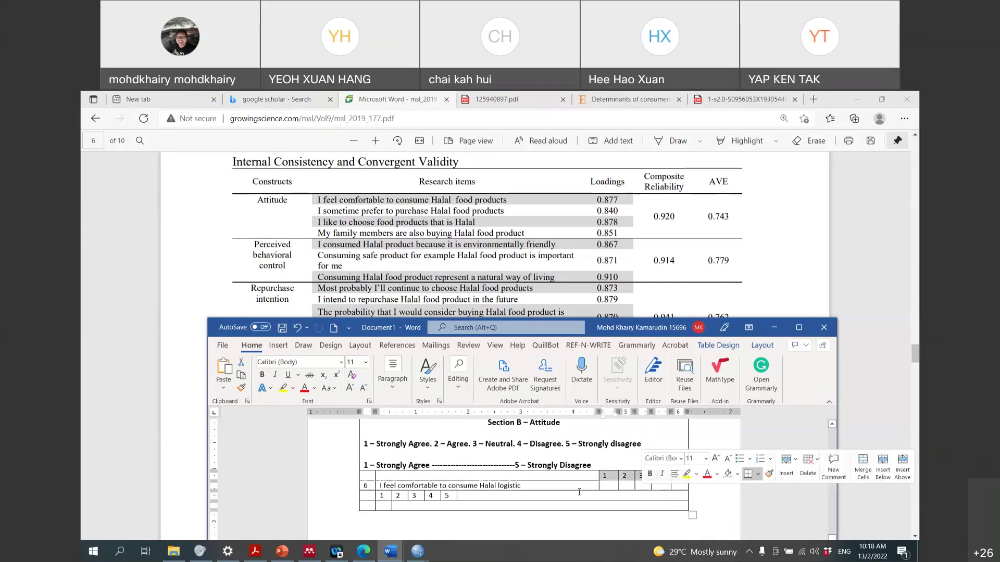
Add several empty rows at the end of the table and number the first added row "7."
{"action": "left_click", "coordinate": [373, 506]}
{"action": "key", "text": "Tab"}
{"action": "left_click", "coordinate": [368, 517]}
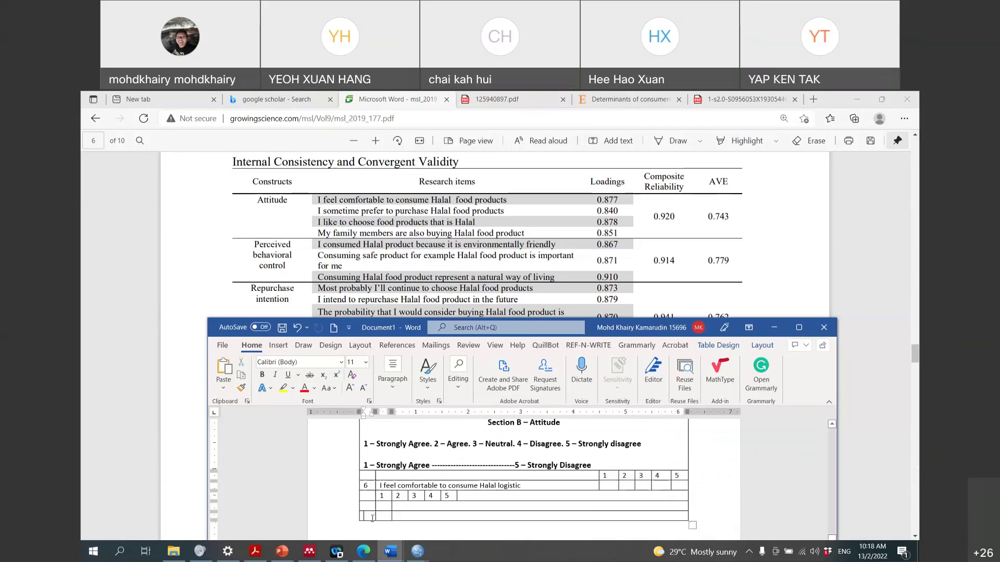
{"action": "type", "text": "7."}
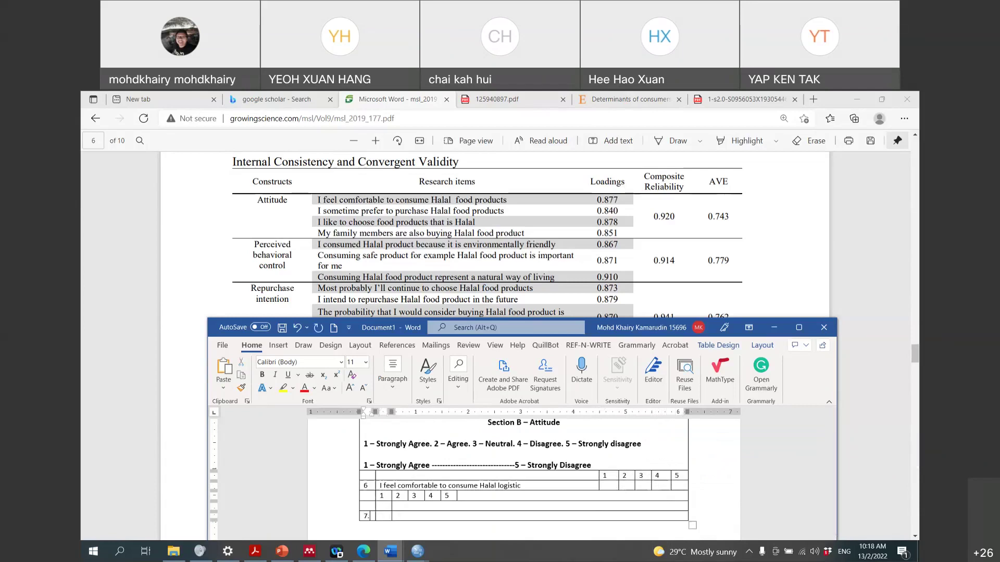
{"action": "key", "text": "Tab"}
{"action": "key", "text": "Tab"}
{"action": "key", "text": "Tab"}
{"action": "key", "text": "Tab"}
{"action": "key", "text": "Tab"}
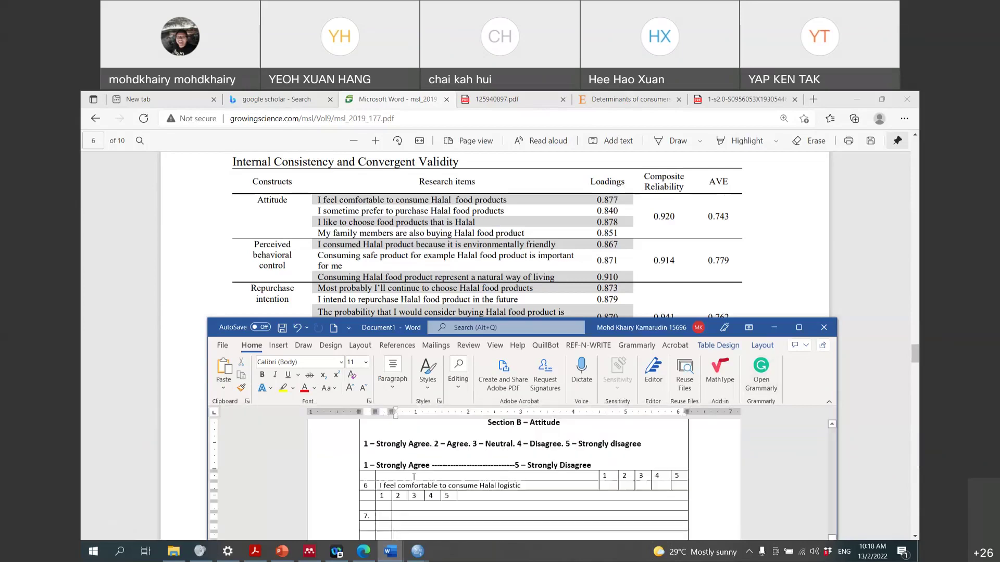
Merge the two empty cells beside number 7
{"action": "scroll", "coordinate": [401, 484], "scroll_direction": "down", "scroll_amount": 1}
{"action": "left_click_drag", "start_coordinate": [452, 488], "coordinate": [531, 490]}
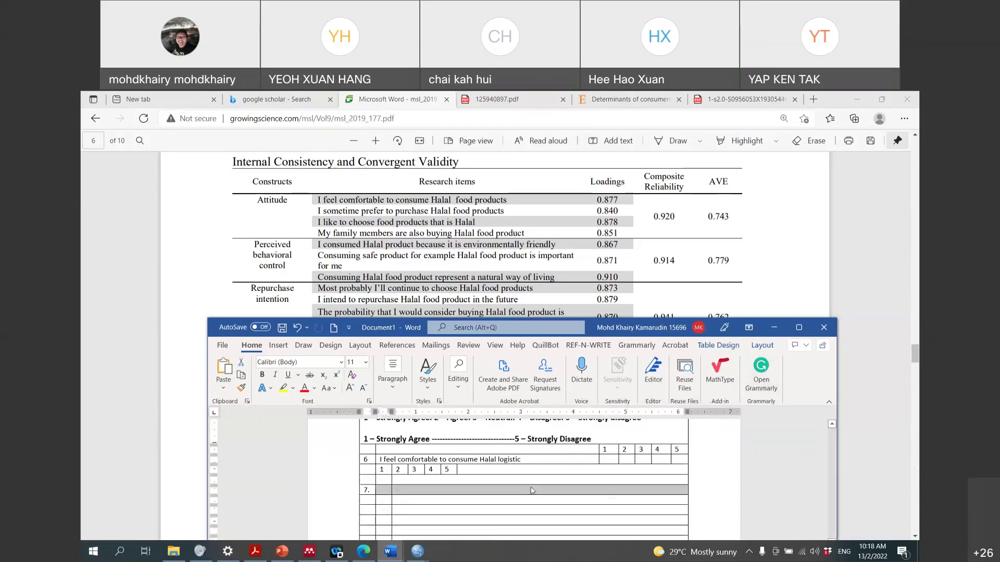
{"action": "right_click", "coordinate": [531, 490]}
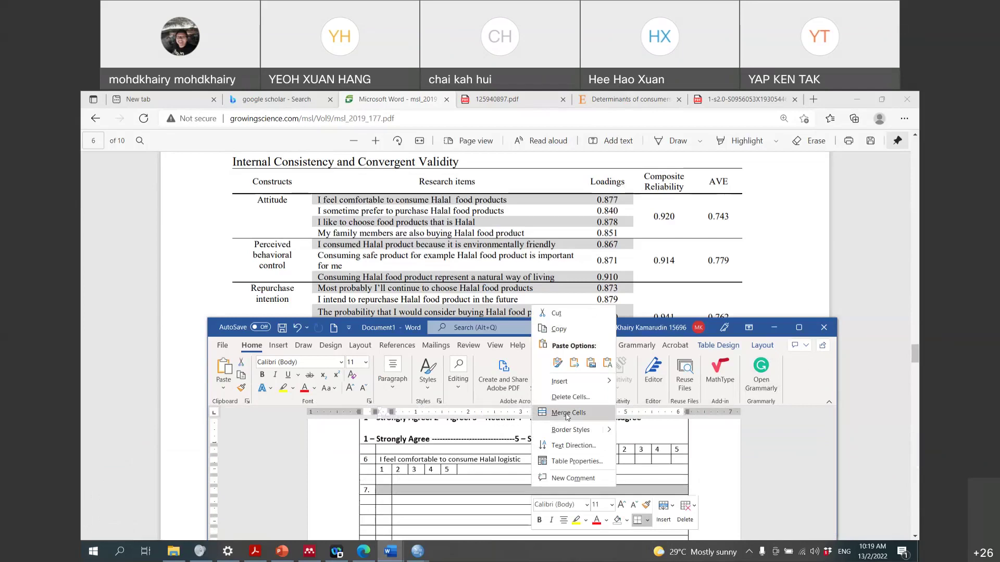
{"action": "left_click", "coordinate": [566, 414]}
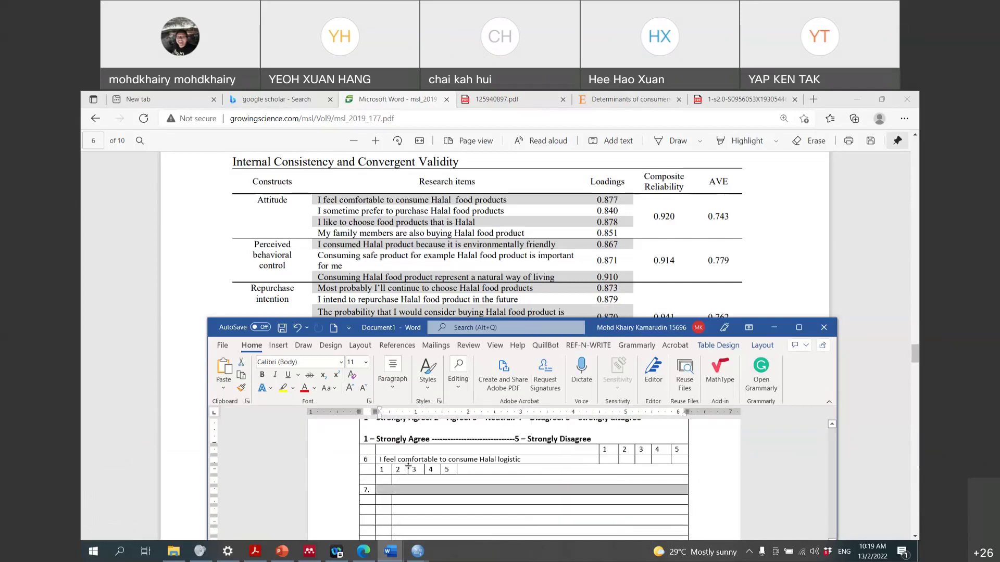
Enter "I sometime prefer to purchase Halal logistics" as the item 7 statement and change the last word of item 6 to "logistics"
{"action": "type", "text": "I sometime pref"}
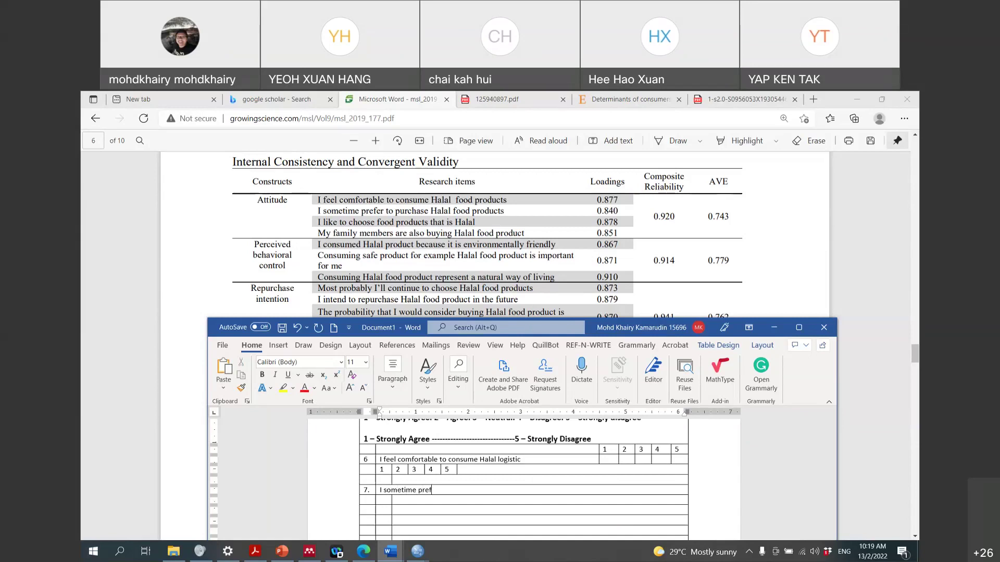
{"action": "type", "text": "er to purchase halal logistics"}
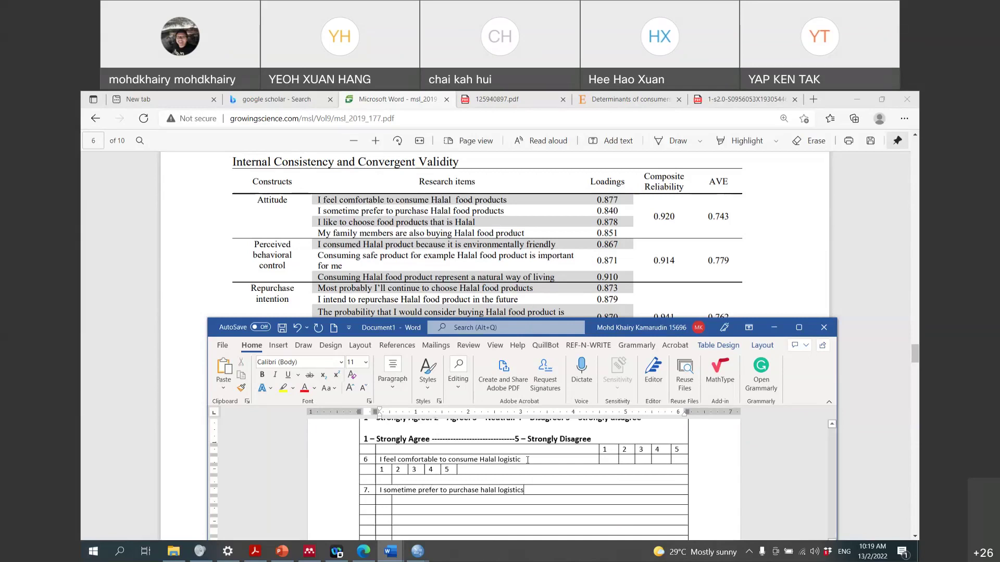
{"action": "type", "text": "s"}
{"action": "left_click", "coordinate": [485, 490]}
{"action": "key", "text": "BackSpace"}
{"action": "type", "text": "H"}
Split the wide cell in the row beneath item 7 into five columns
{"action": "left_click_drag", "start_coordinate": [673, 459], "coordinate": [677, 459]}
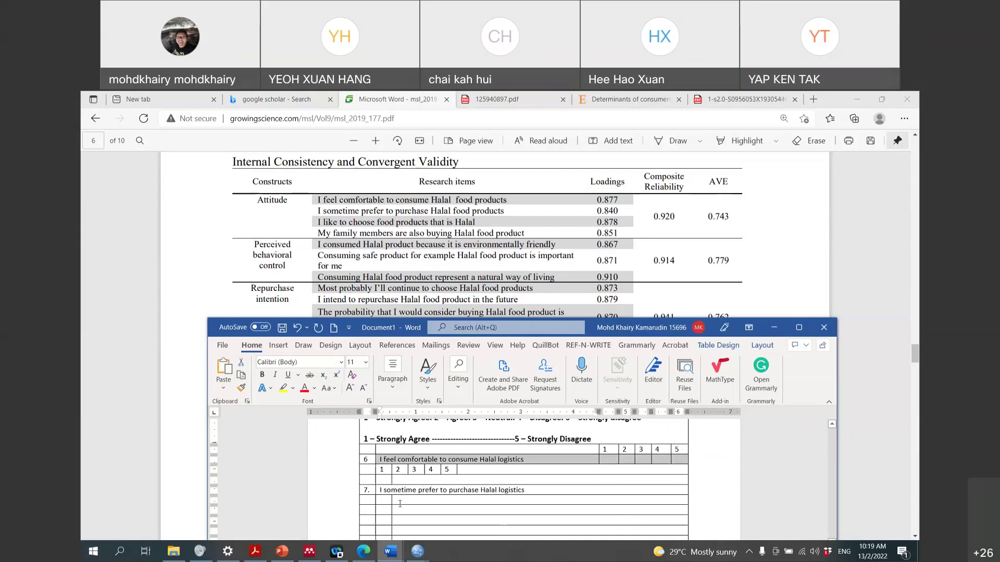
{"action": "right_click", "coordinate": [400, 504]}
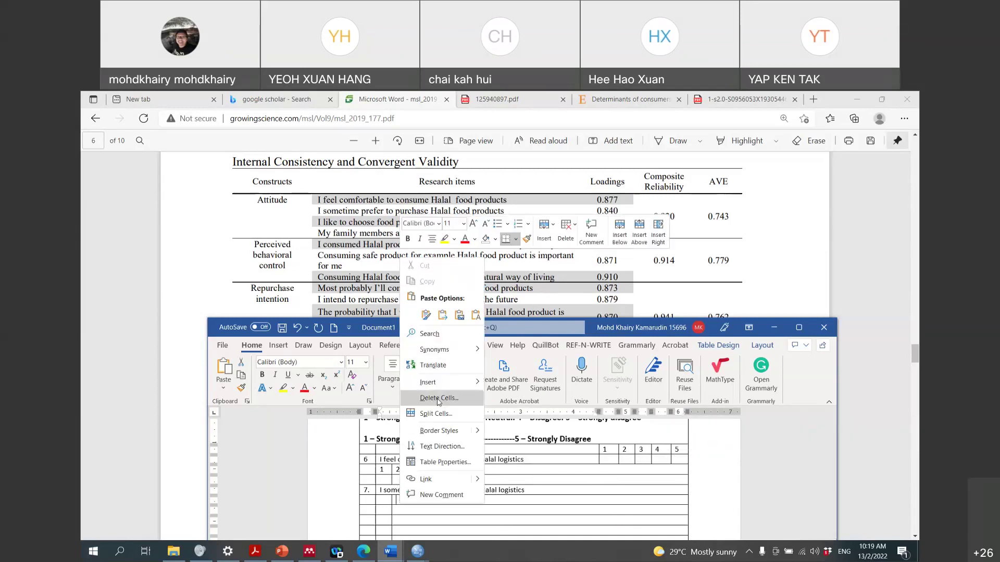
{"action": "left_click", "coordinate": [439, 415]}
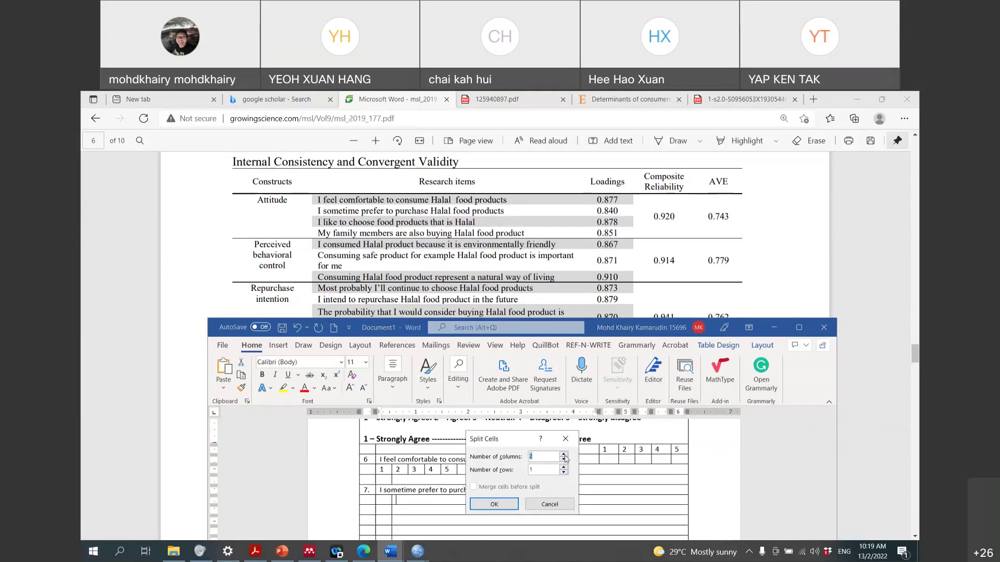
{"action": "left_click", "coordinate": [564, 455]}
{"action": "left_click", "coordinate": [564, 455]}
{"action": "left_click", "coordinate": [497, 503]}
{"action": "left_click", "coordinate": [390, 500]}
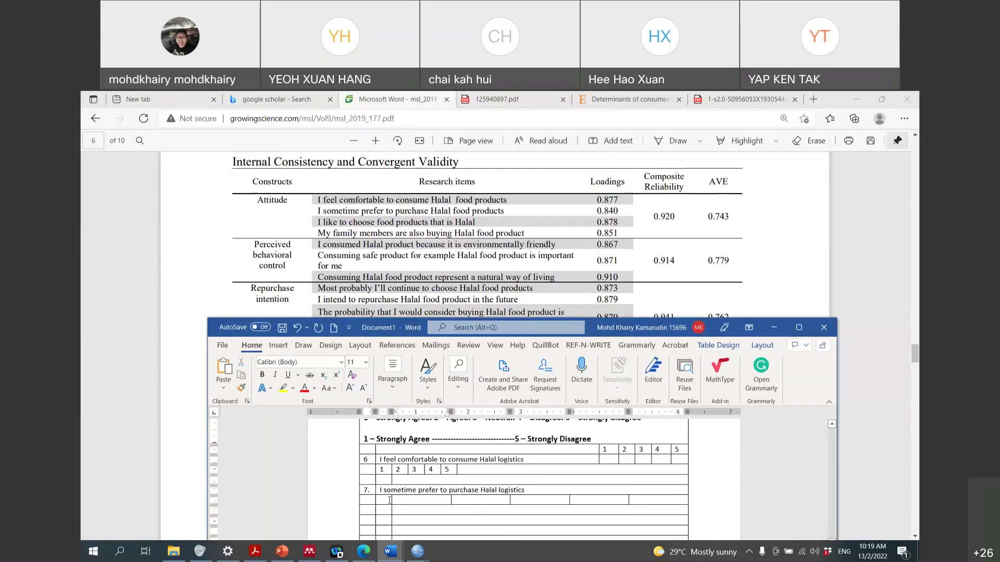
Number the cells beneath item 7 from 1 to 5, starting in the narrow first cell
{"action": "type", "text": "1"}
{"action": "key", "text": "Tab"}
{"action": "type", "text": "2"}
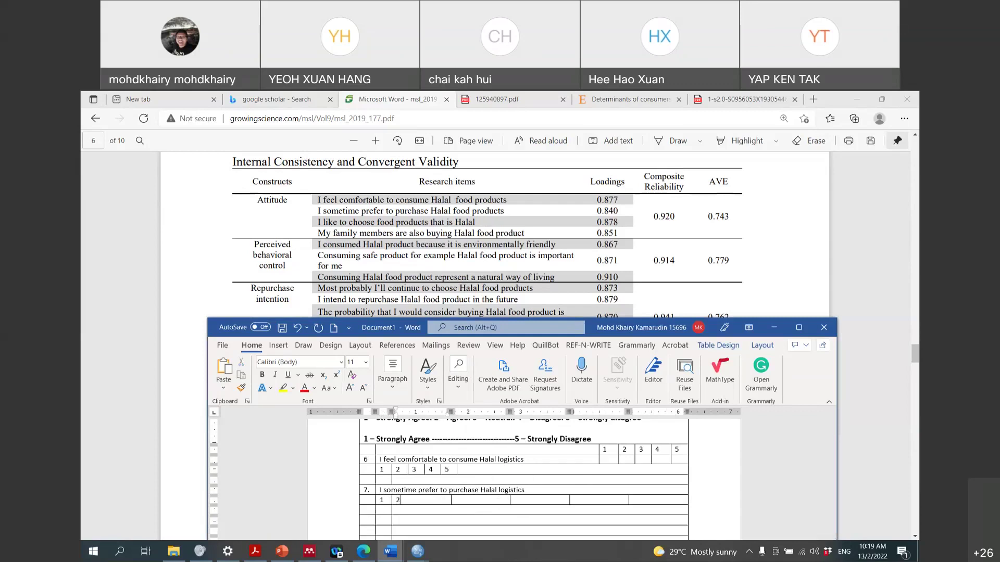
{"action": "key", "text": "Tab"}
{"action": "type", "text": "3"}
{"action": "key", "text": "Tab"}
{"action": "type", "text": "4 "}
{"action": "type", "text": "5"}
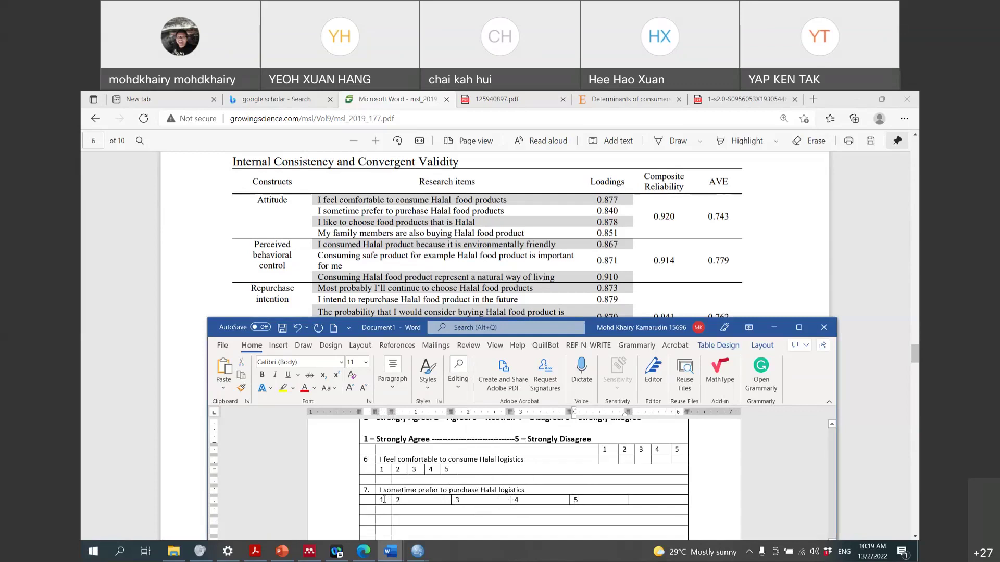
Merge the cells holding 1 and 2 beneath item 7 and keep only the 1 in the merged cell
{"action": "left_click_drag", "start_coordinate": [384, 499], "coordinate": [401, 500]}
{"action": "right_click", "coordinate": [401, 499]}
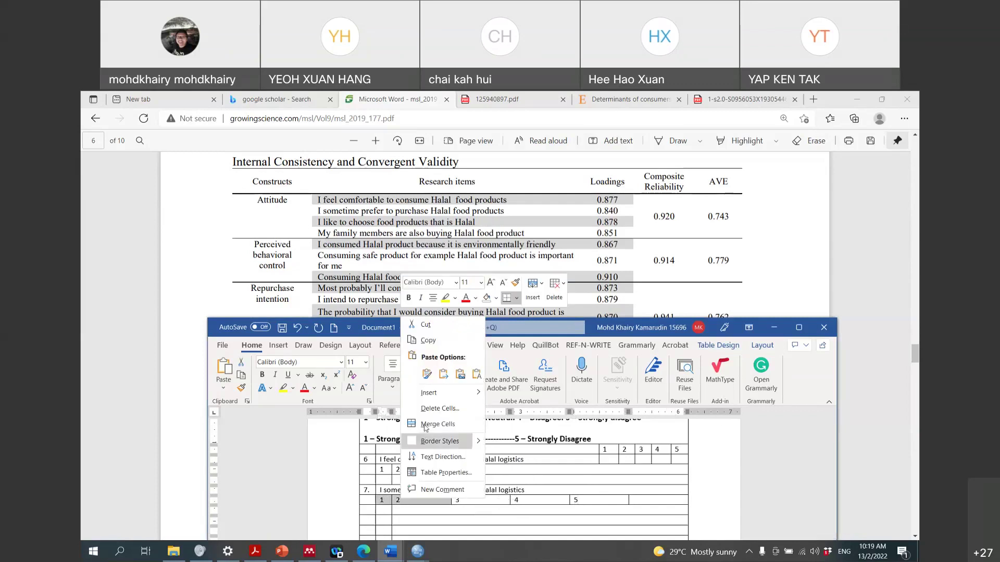
{"action": "left_click", "coordinate": [426, 425]}
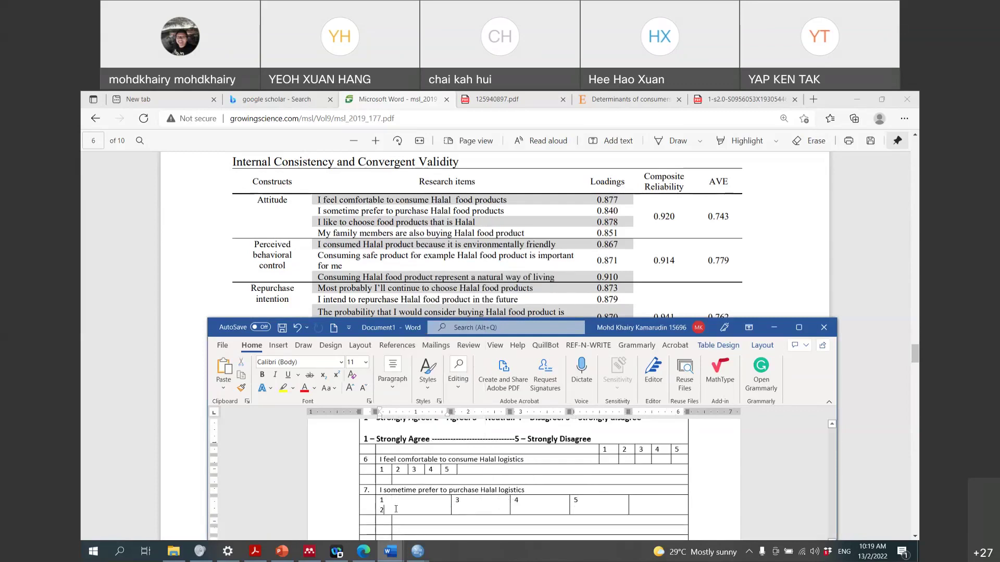
{"action": "key", "text": "BackSpace"}
{"action": "key", "text": "BackSpace"}
Renumber the remaining four cells beneath item 7 as 2, 3, 4 and 5
{"action": "key", "text": "Tab"}
{"action": "type", "text": "2"}
{"action": "key", "text": "Tab"}
{"action": "type", "text": "3"}
{"action": "key", "text": "Tab"}
{"action": "type", "text": "4"}
{"action": "key", "text": "Tab"}
{"action": "type", "text": "5"}
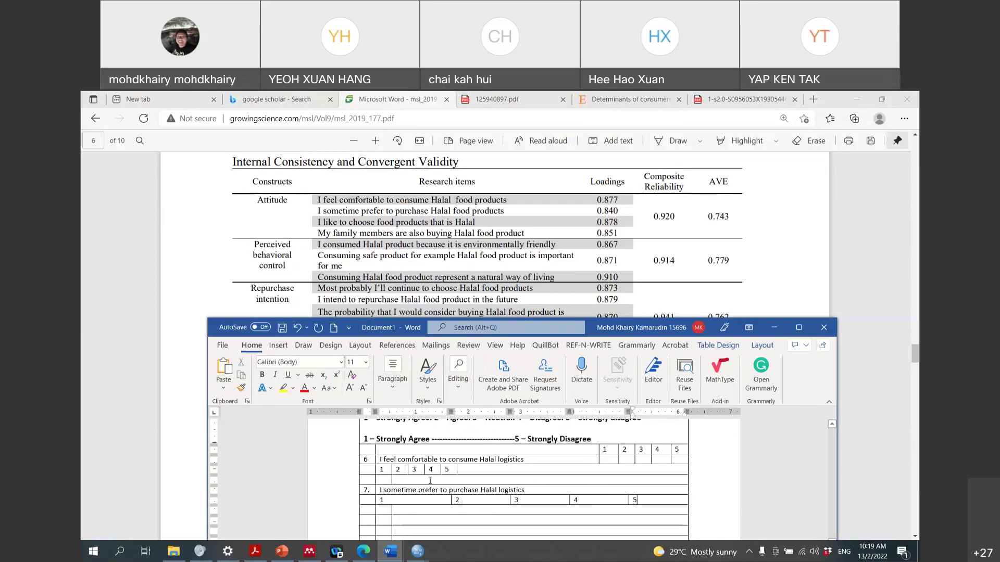
Merge the two empty cells beneath item 7's scale row and number the following row "8."
{"action": "left_click_drag", "start_coordinate": [388, 510], "coordinate": [413, 511]}
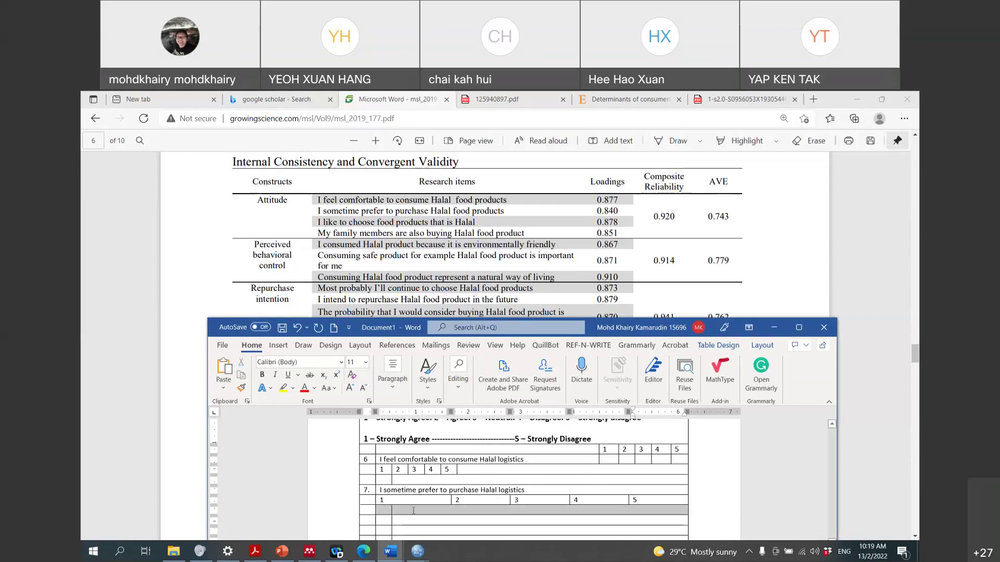
{"action": "right_click", "coordinate": [413, 511]}
{"action": "left_click", "coordinate": [453, 438]}
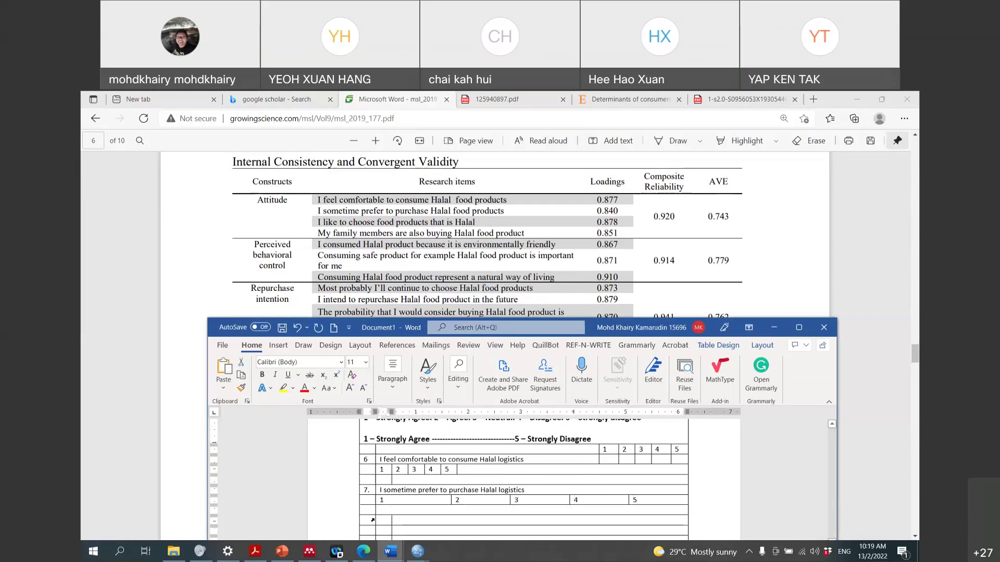
{"action": "left_click", "coordinate": [373, 521]}
{"action": "type", "text": "8."}
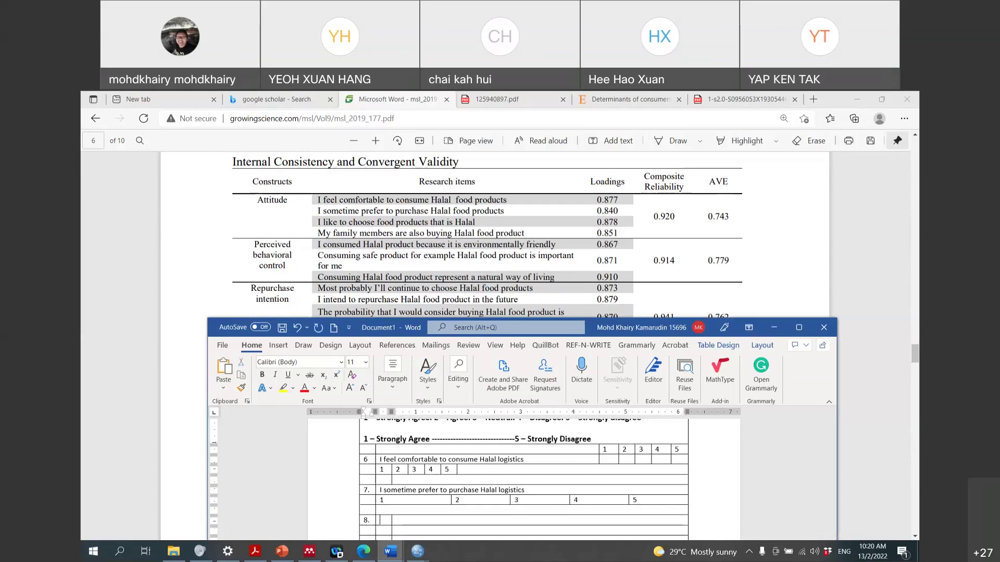
Merge the two cells beside number 8 into one statement cell
{"action": "key", "text": "Tab"}
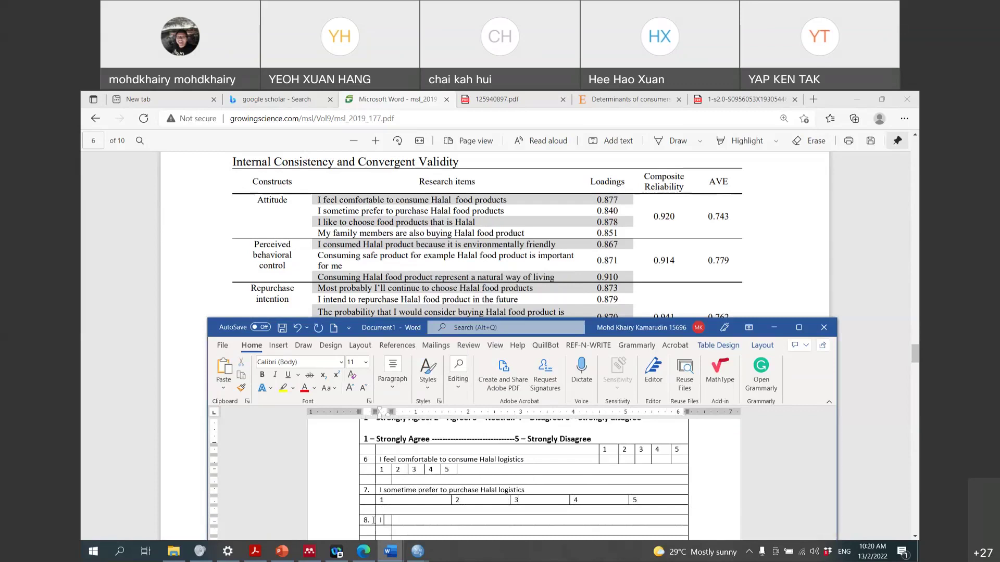
{"action": "left_click", "coordinate": [401, 526]}
{"action": "right_click", "coordinate": [401, 526]}
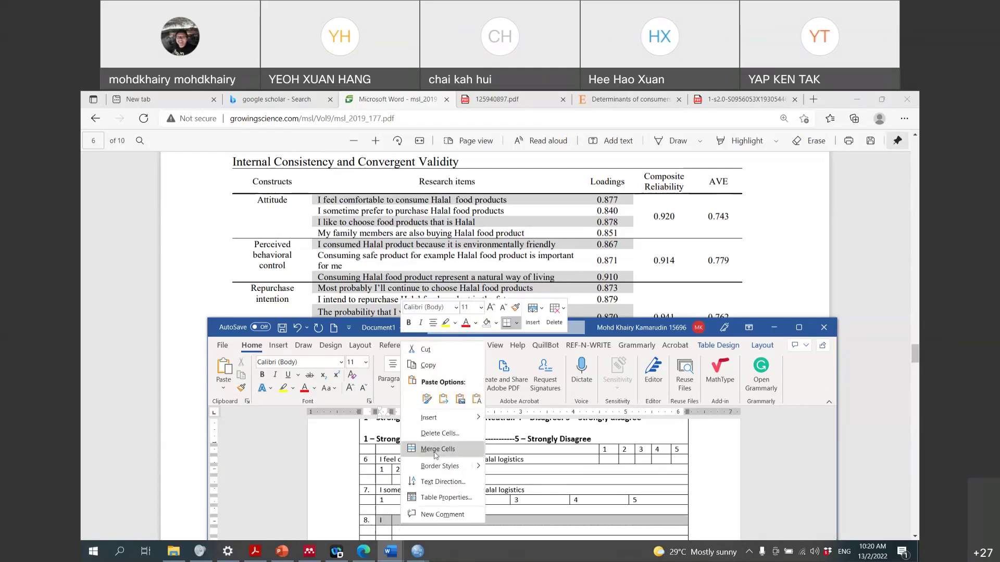
{"action": "left_click", "coordinate": [400, 524]}
Enter "I like to choose logistics that is halal" as the item 8 statement
{"action": "type", "text": "I like"}
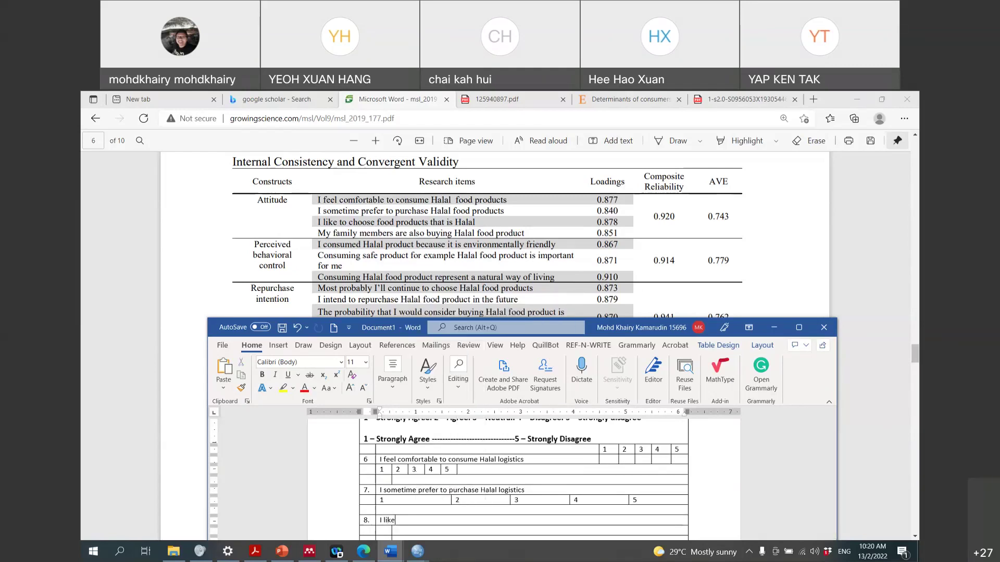
{"action": "type", "text": " to s"}
{"action": "type", "text": "hoose"}
{"action": "type", "text": " halal"}
{"action": "key", "text": "BackSpace"}
{"action": "key", "text": "BackSpace"}
{"action": "key", "text": "BackSpace"}
{"action": "type", "text": "ogics"}
{"action": "key", "text": "BackSpace"}
{"action": "key", "text": "BackSpace"}
{"action": "type", "text": "stics that is halal"}
{"action": "left_click", "coordinate": [364, 530]}
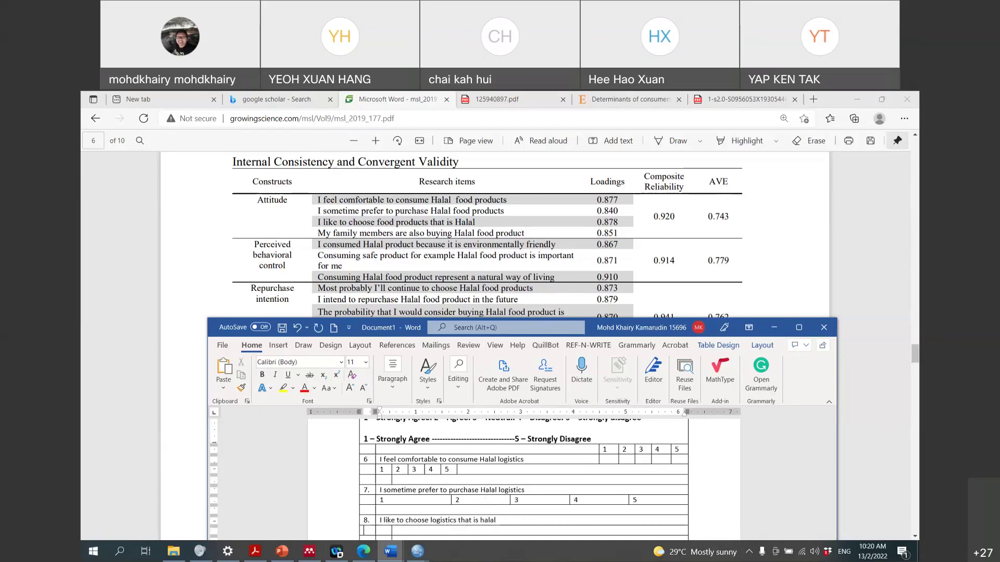
{"action": "scroll", "coordinate": [407, 534], "scroll_direction": "down", "scroll_amount": 2}
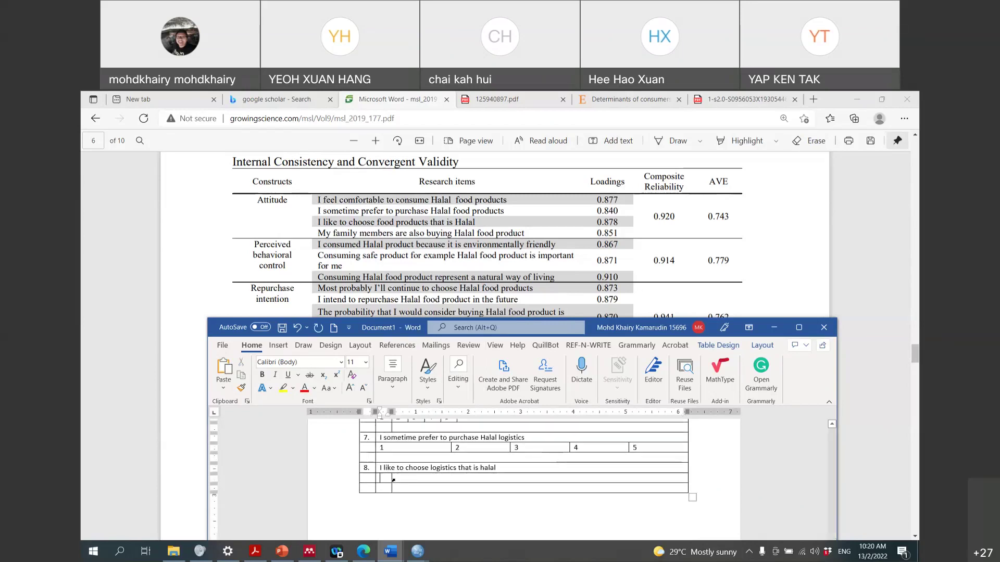
{"action": "left_click_drag", "start_coordinate": [391, 479], "coordinate": [453, 472]}
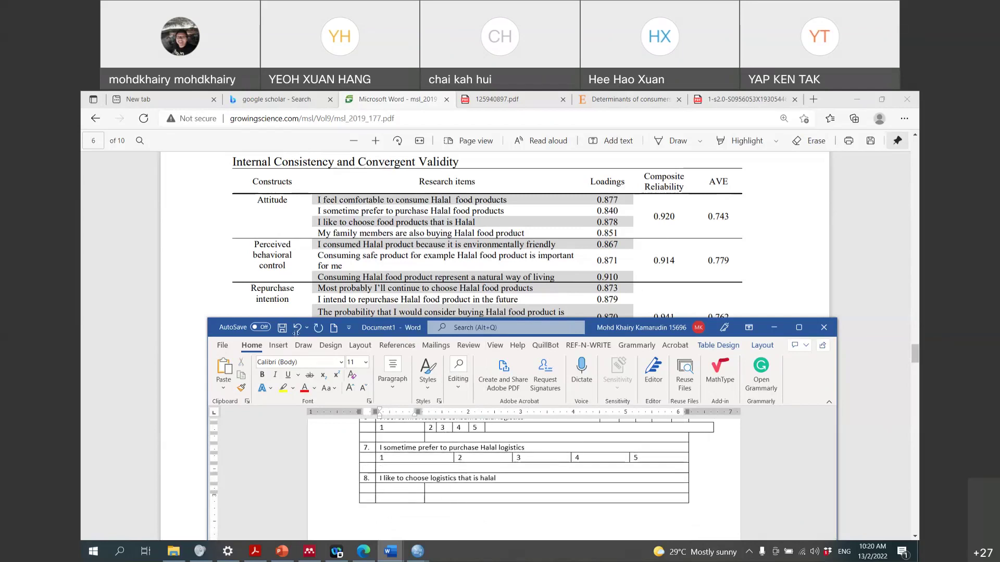
{"action": "key", "text": "ctrl+z"}
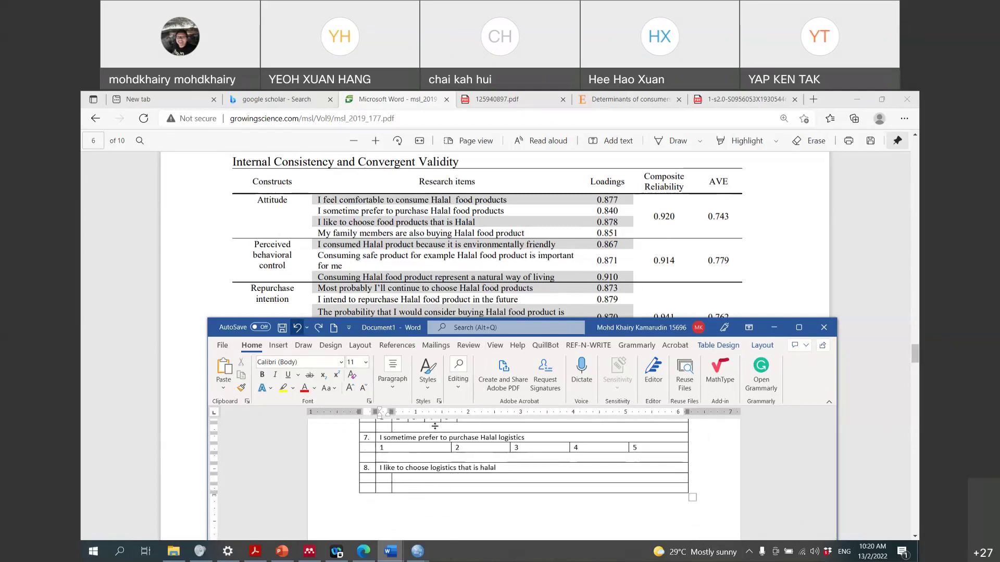
Split the wide cell beneath item 8 into six columns and merge the first one with the narrow cell before it
{"action": "right_click", "coordinate": [415, 484]}
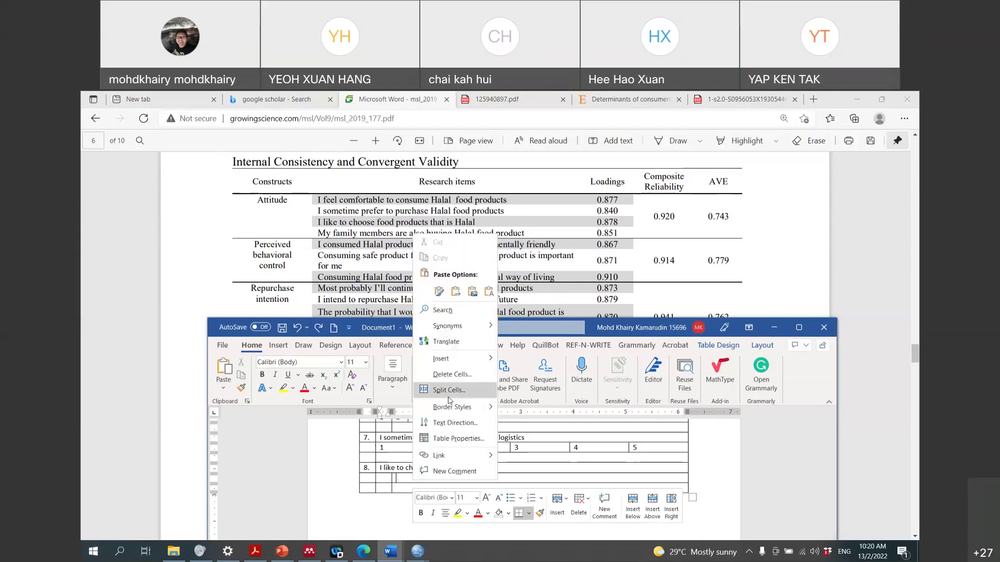
{"action": "left_click", "coordinate": [449, 397]}
{"action": "left_click", "coordinate": [563, 455]}
{"action": "left_click", "coordinate": [508, 503]}
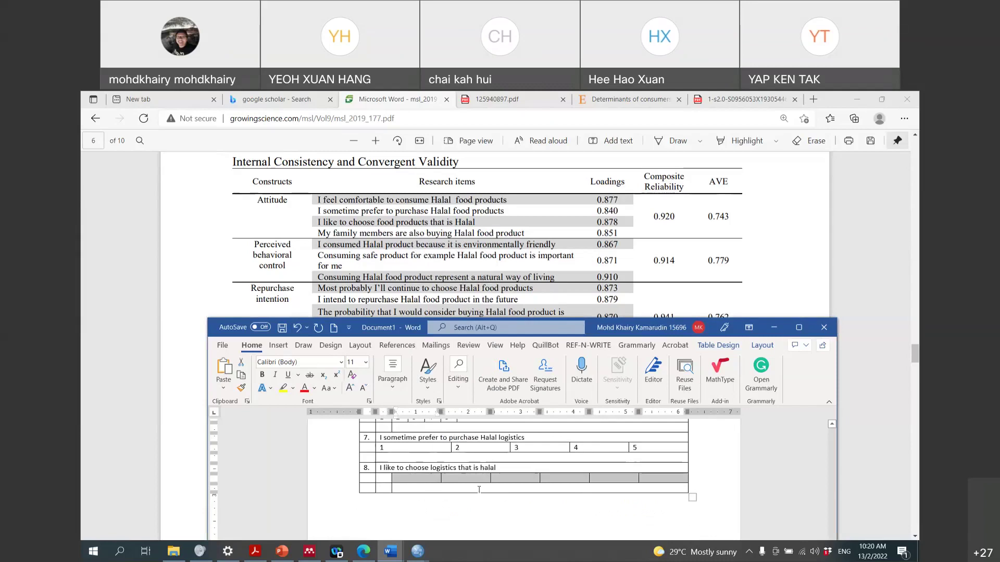
{"action": "left_click", "coordinate": [403, 478]}
{"action": "right_click", "coordinate": [403, 478]}
{"action": "key", "text": "Escape"}
{"action": "left_click", "coordinate": [392, 479]}
Number the first five cells beneath item 8 from 1 to 5
{"action": "type", "text": "1"}
{"action": "key", "text": "Tab"}
{"action": "type", "text": "2"}
{"action": "key", "text": "Tab"}
{"action": "type", "text": "3"}
{"action": "key", "text": "Tab"}
{"action": "type", "text": "4"}
{"action": "key", "text": "Tab"}
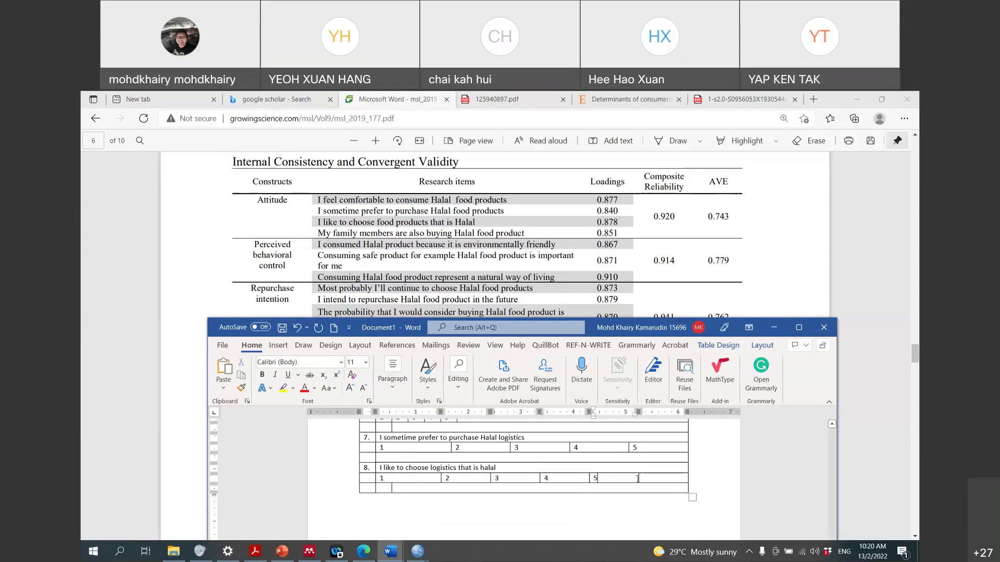
Merge the cell numbered 5 beneath item 8 with the empty cell after it
{"action": "triple_click", "coordinate": [644, 478]}
{"action": "right_click", "coordinate": [645, 479]}
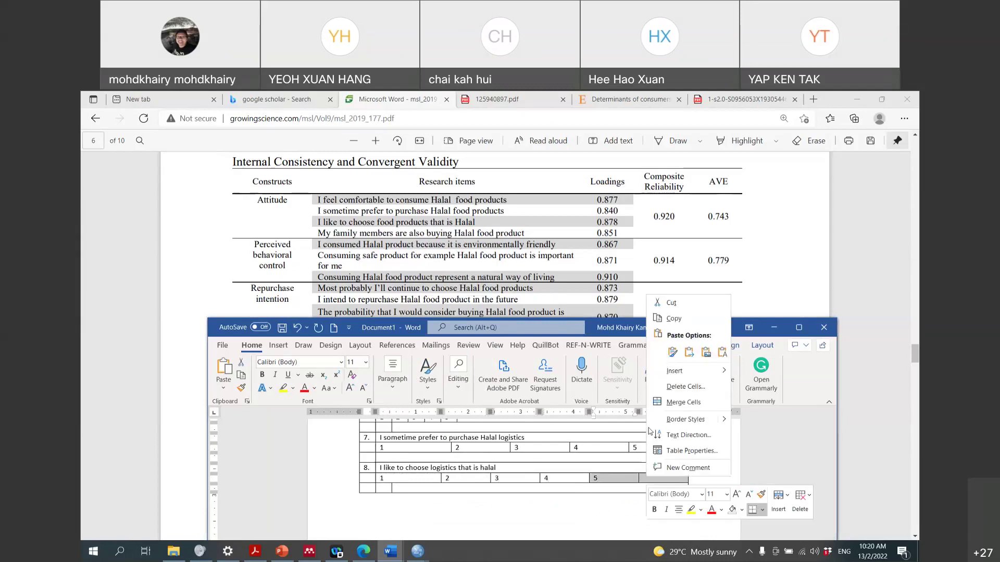
{"action": "key", "text": "Escape"}
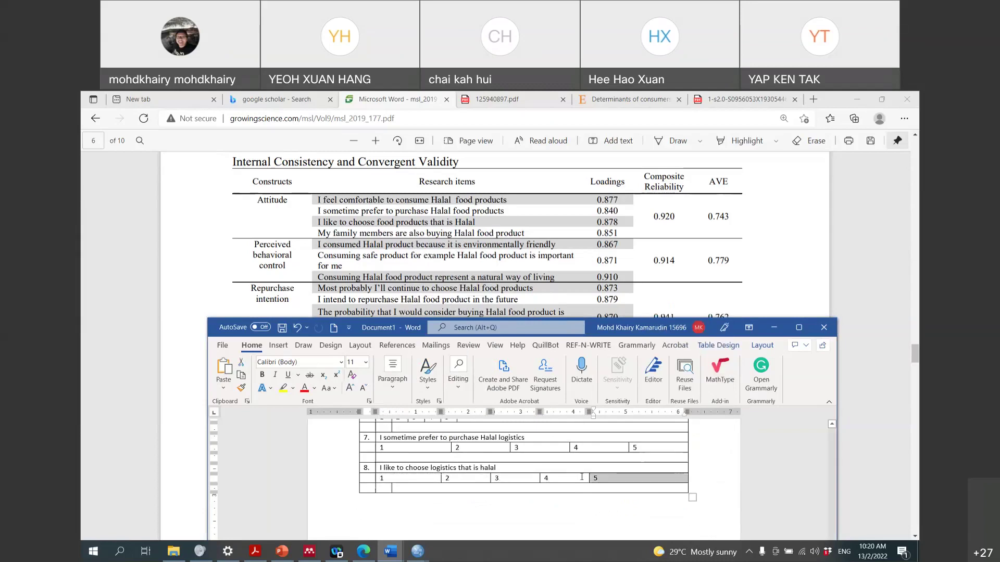
Move the borders between item 8's scale cells to line up with the scale columns beneath item 7
{"action": "key", "text": "ctrl+End"}
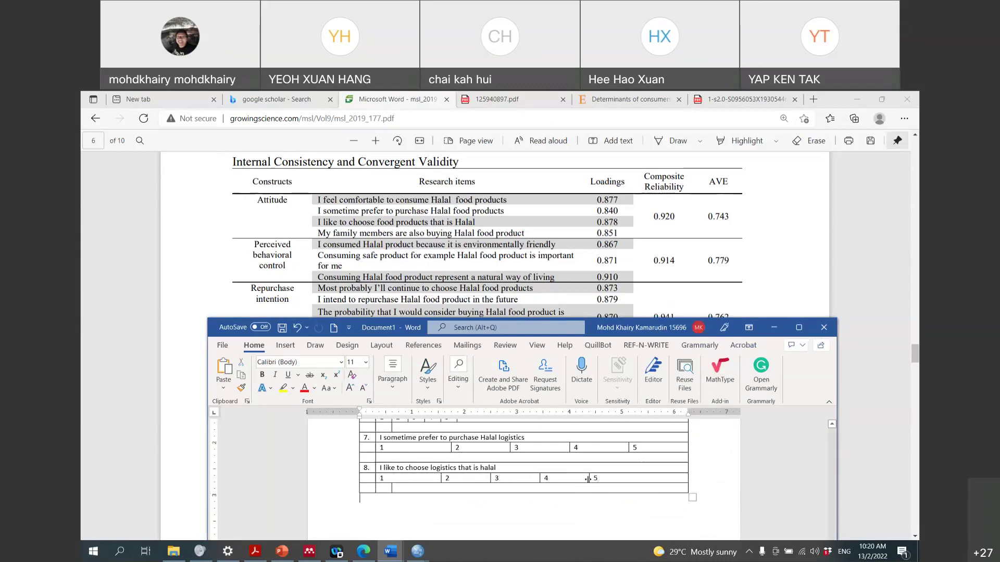
{"action": "left_click_drag", "start_coordinate": [588, 479], "coordinate": [628, 477]}
{"action": "left_click_drag", "start_coordinate": [539, 478], "coordinate": [570, 478]}
{"action": "left_click_drag", "start_coordinate": [490, 481], "coordinate": [510, 478]}
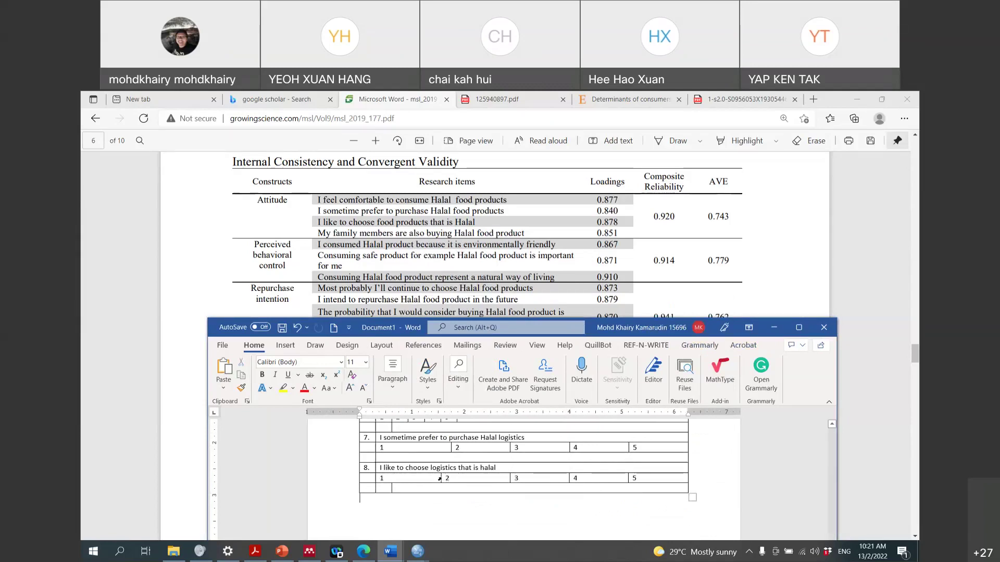
{"action": "left_click_drag", "start_coordinate": [441, 478], "coordinate": [451, 478]}
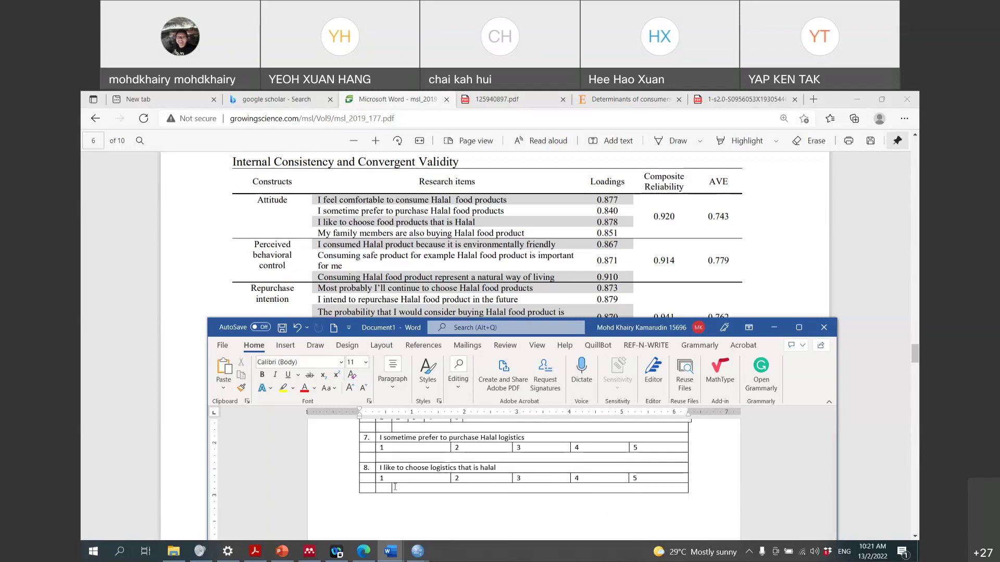
Merge the cells of the empty last table row and delete that row
{"action": "left_click", "coordinate": [427, 488]}
{"action": "right_click", "coordinate": [427, 487]}
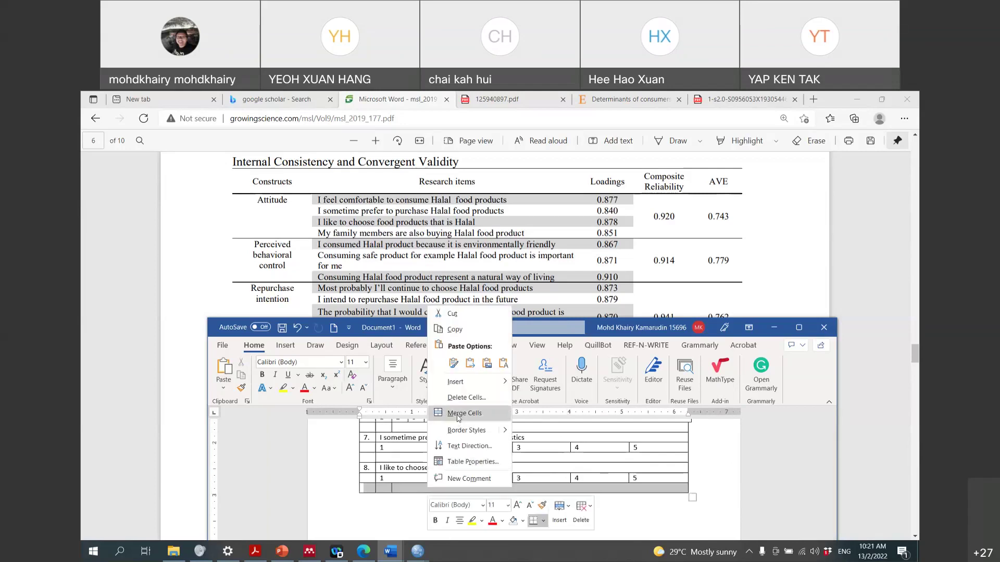
{"action": "left_click", "coordinate": [458, 414]}
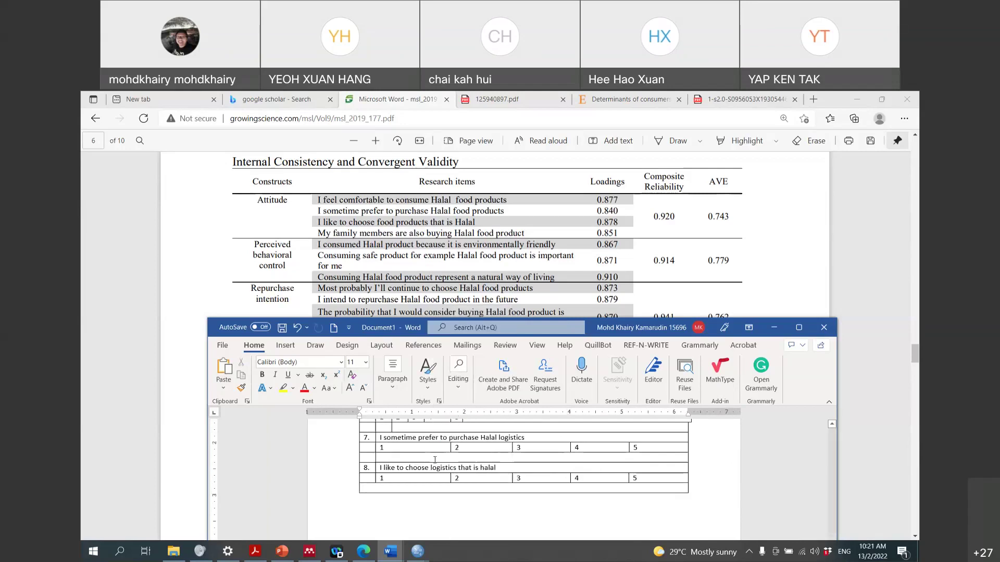
{"action": "right_click", "coordinate": [420, 491]}
{"action": "left_click", "coordinate": [471, 426]}
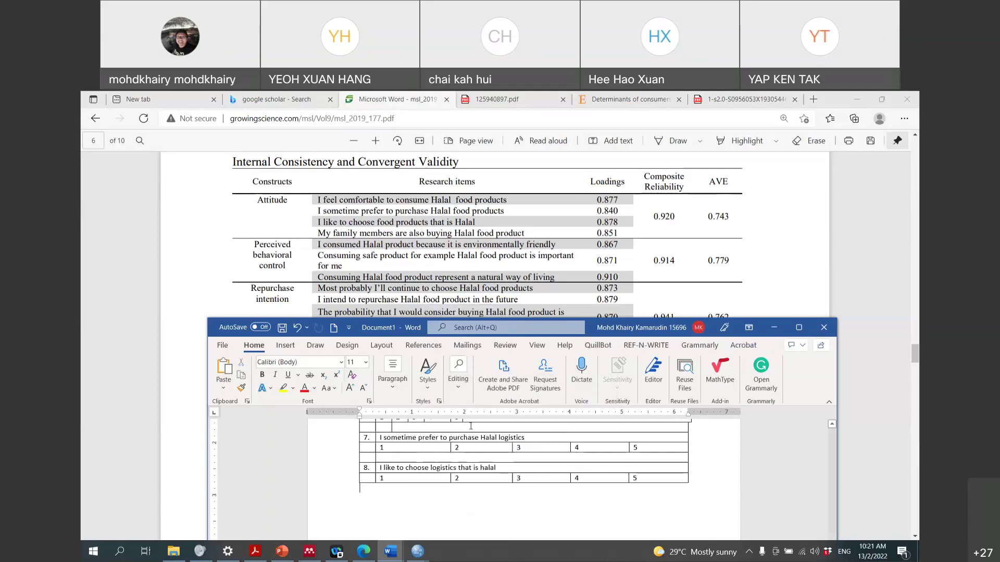
Add several empty rows at the end of the table below item 8's scale row
{"action": "left_click", "coordinate": [440, 478]}
{"action": "key", "text": "Tab"}
{"action": "key", "text": "Tab"}
{"action": "key", "text": "Tab"}
{"action": "key", "text": "Tab"}
{"action": "key", "text": "Tab"}
{"action": "key", "text": "Tab"}
{"action": "key", "text": "Tab"}
{"action": "key", "text": "Tab"}
{"action": "key", "text": "Tab"}
{"action": "key", "text": "Tab"}
{"action": "key", "text": "Tab"}
{"action": "key", "text": "Tab"}
{"action": "key", "text": "Tab"}
{"action": "key", "text": "Tab"}
{"action": "key", "text": "Tab"}
{"action": "key", "text": "Tab"}
{"action": "key", "text": "Tab"}
{"action": "key", "text": "Tab"}
{"action": "key", "text": "Tab"}
{"action": "key", "text": "Tab"}
{"action": "key", "text": "Tab"}
Number the second added row "9." and start its statement with "My family members"
{"action": "left_click", "coordinate": [370, 499]}
{"action": "type", "text": "9."}
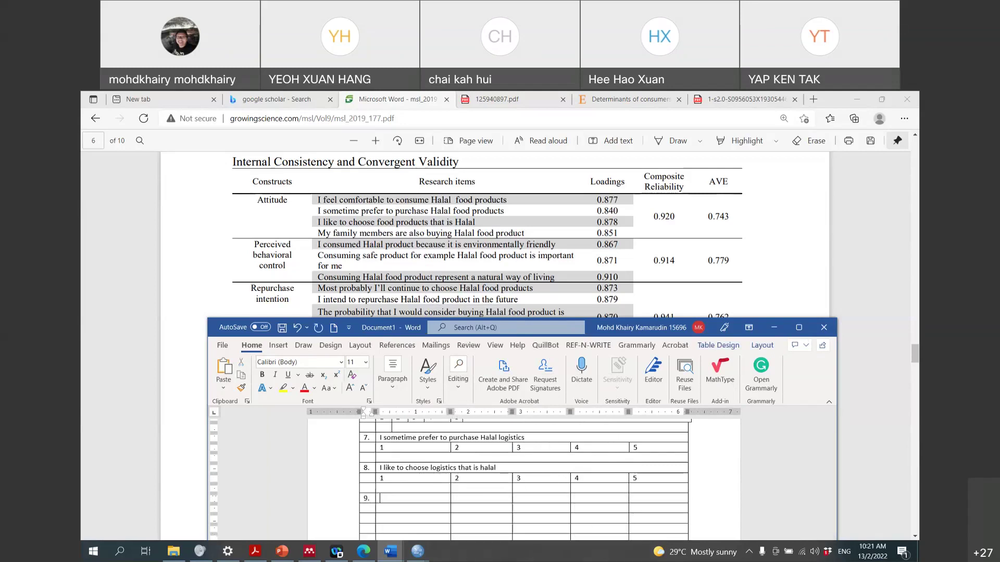
{"action": "key", "text": "Tab"}
{"action": "type", "text": "My family members"}
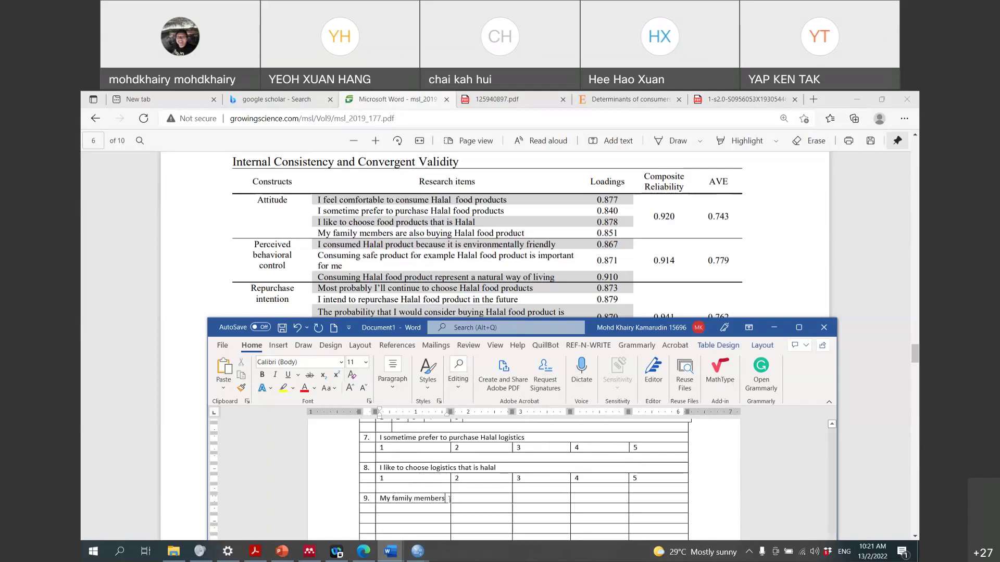
{"action": "left_click_drag", "start_coordinate": [537, 502], "coordinate": [639, 498]}
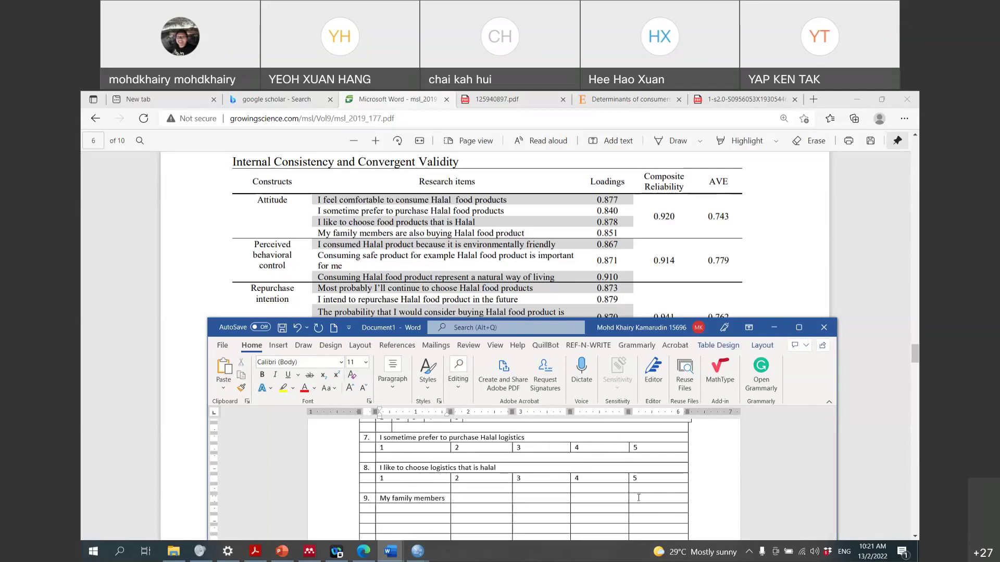
{"action": "left_click", "coordinate": [639, 498]}
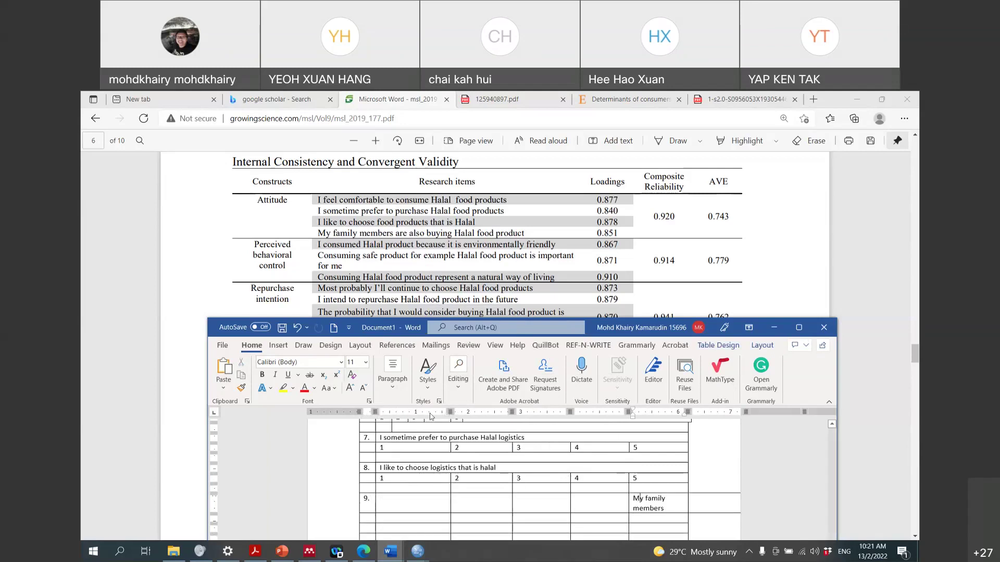
{"action": "left_click", "coordinate": [297, 327]}
Merge item 9's statement cell with the empty cells across the scale columns in its row
{"action": "left_click_drag", "start_coordinate": [648, 500], "coordinate": [459, 498]}
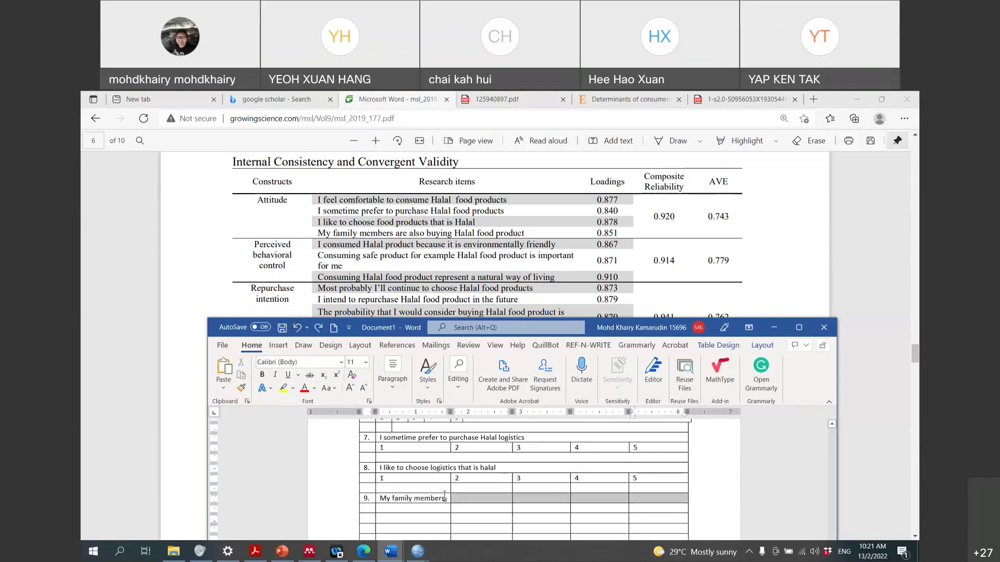
{"action": "right_click", "coordinate": [444, 496]}
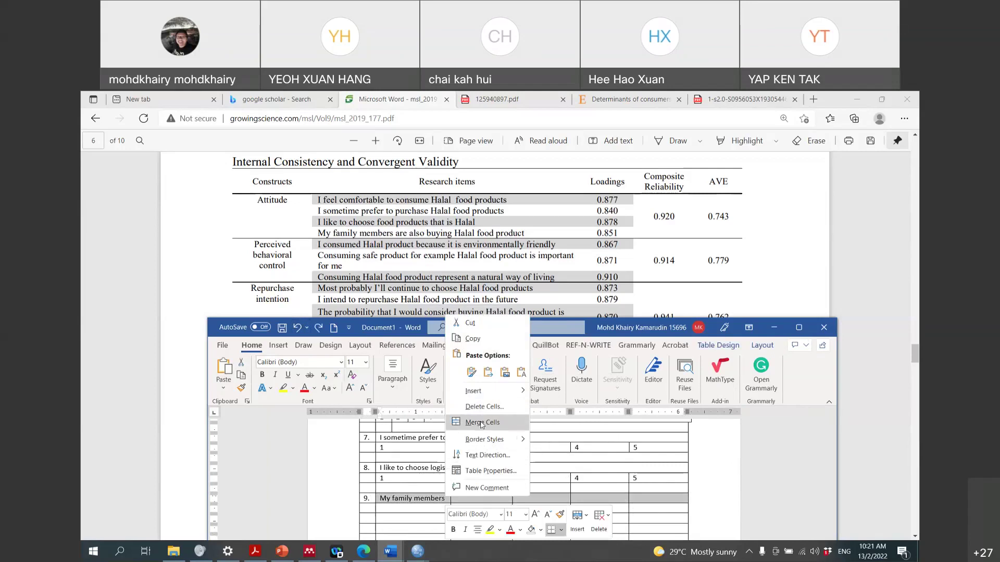
{"action": "left_click", "coordinate": [481, 423]}
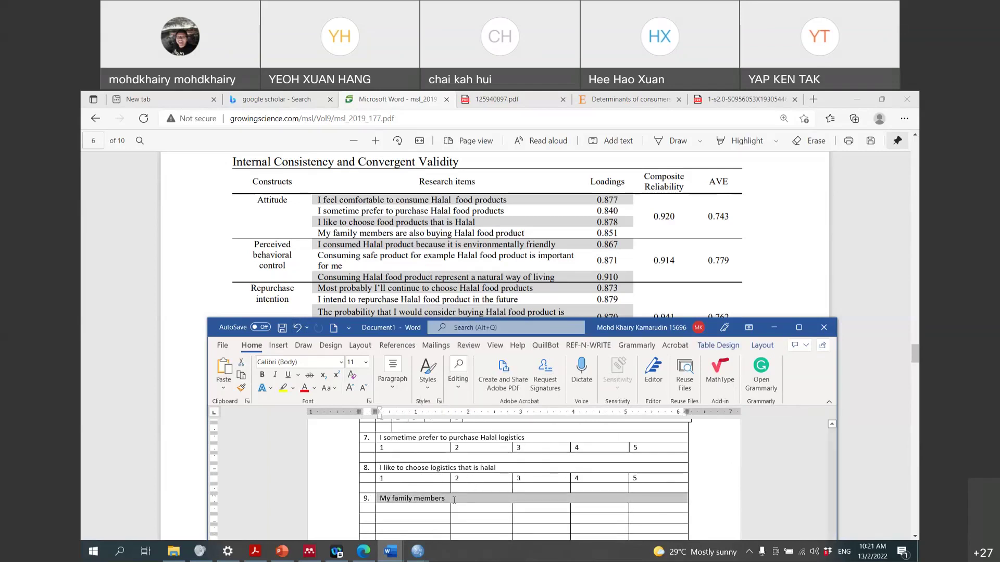
Complete item 9's statement as "My family members are also buying halal logistics"
{"action": "left_click", "coordinate": [462, 498]}
{"action": "type", "text": "are alhj"}
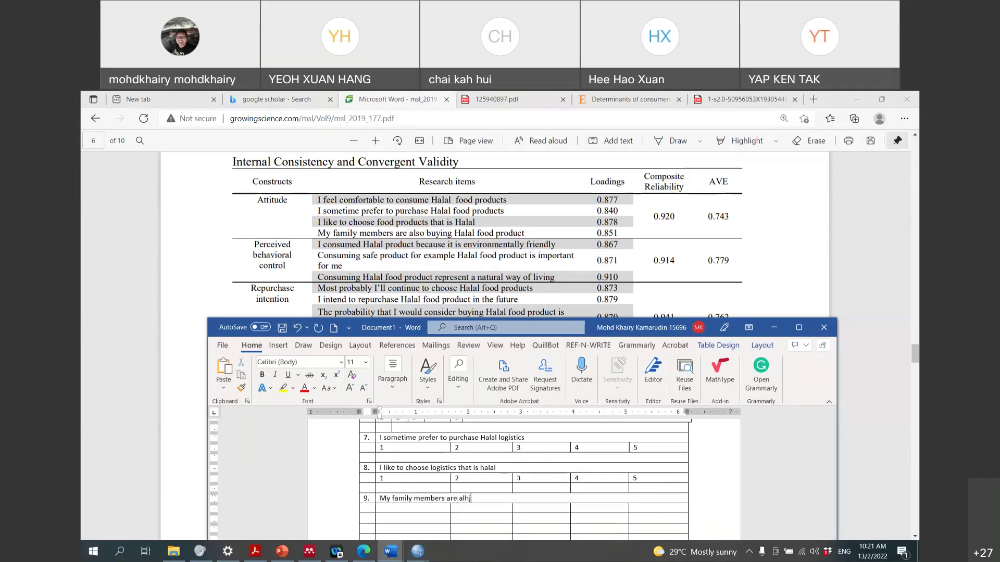
{"action": "key", "text": "BackSpace"}
{"action": "type", "text": "so buying halal"}
{"action": "type", "text": "logistics"}
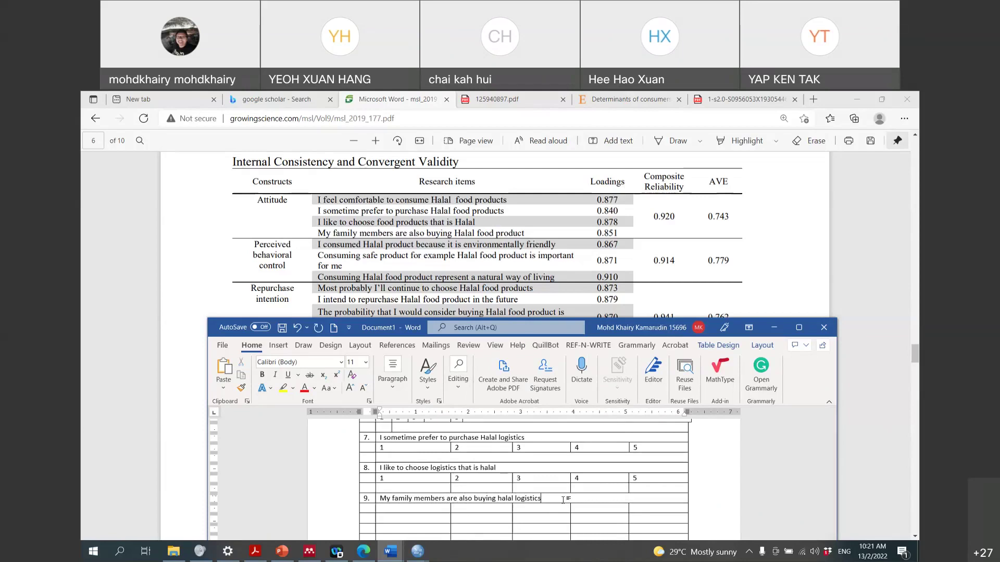
Replace "buying" with "consuming" in item 9's statement
{"action": "left_click_drag", "start_coordinate": [563, 500], "coordinate": [475, 500]}
{"action": "left_click", "coordinate": [492, 499]}
{"action": "double_click", "coordinate": [492, 499]}
{"action": "left_click", "coordinate": [493, 499]}
{"action": "left_click_drag", "start_coordinate": [496, 499], "coordinate": [474, 498]}
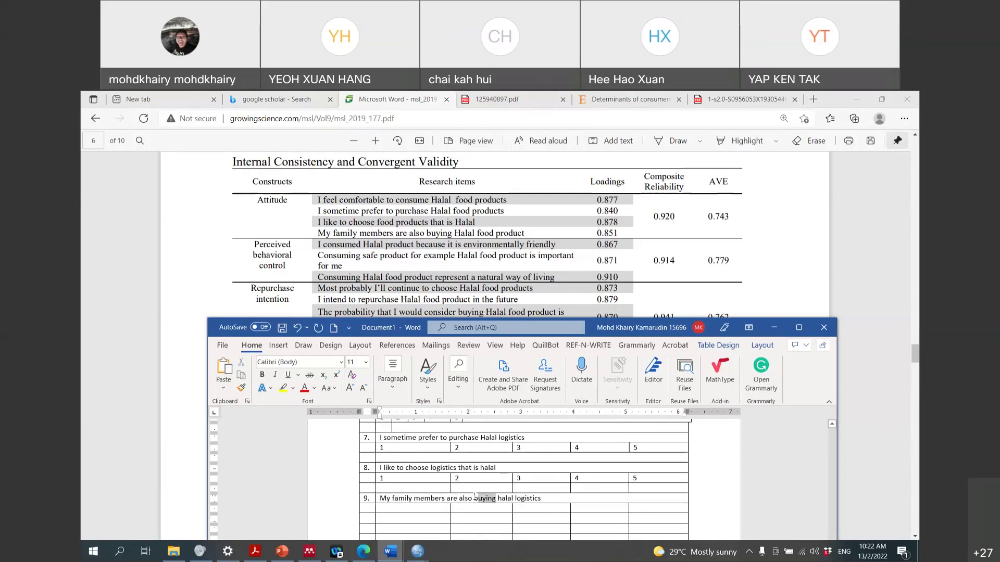
{"action": "scroll", "coordinate": [604, 521], "scroll_direction": "up", "scroll_amount": 3}
{"action": "scroll", "coordinate": [603, 534], "scroll_direction": "down", "scroll_amount": 2}
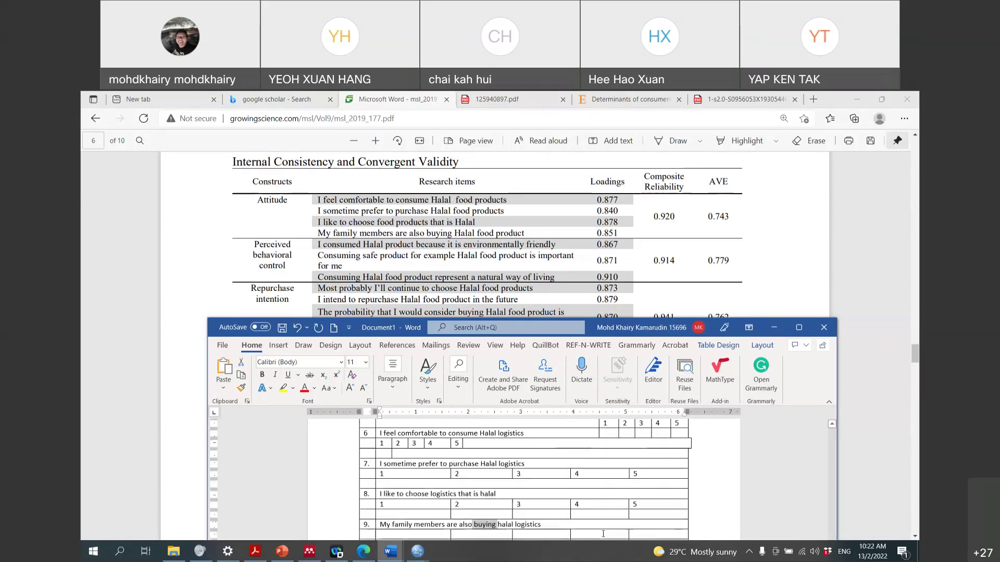
{"action": "type", "text": "co"}
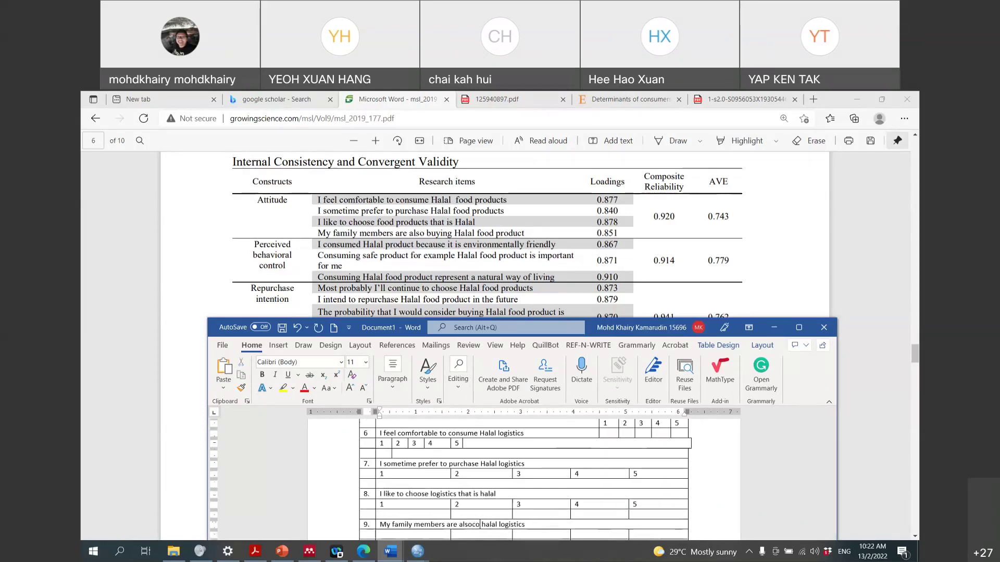
{"action": "key", "text": "BackSpace"}
{"action": "key", "text": "BackSpace"}
{"action": "type", "text": "consuming"}
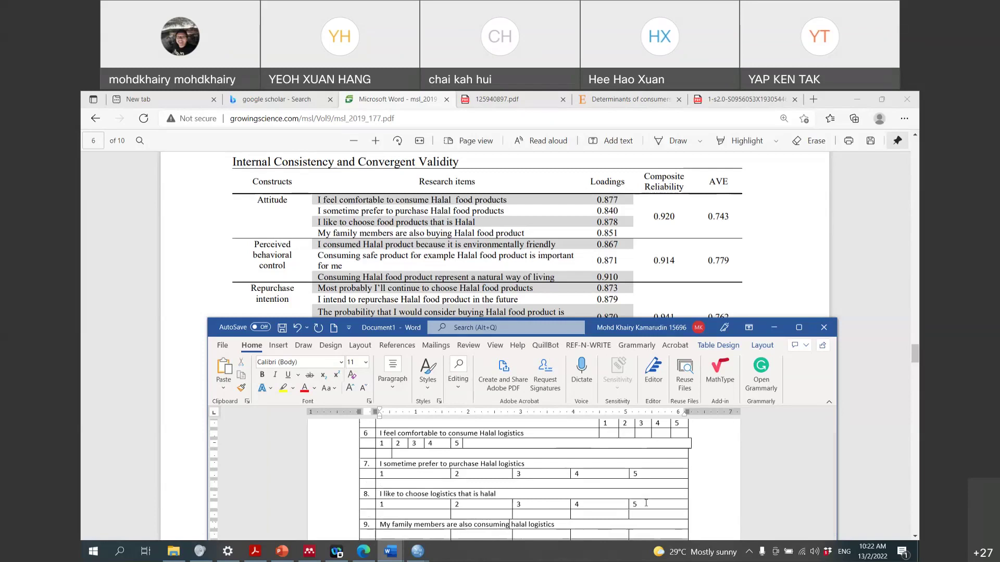
Copy item 8's 1 to 5 scale cells and the blank cells under them into the rows below item 9
{"action": "scroll", "coordinate": [462, 480], "scroll_direction": "down", "scroll_amount": 2}
{"action": "left_click_drag", "start_coordinate": [655, 452], "coordinate": [406, 457]}
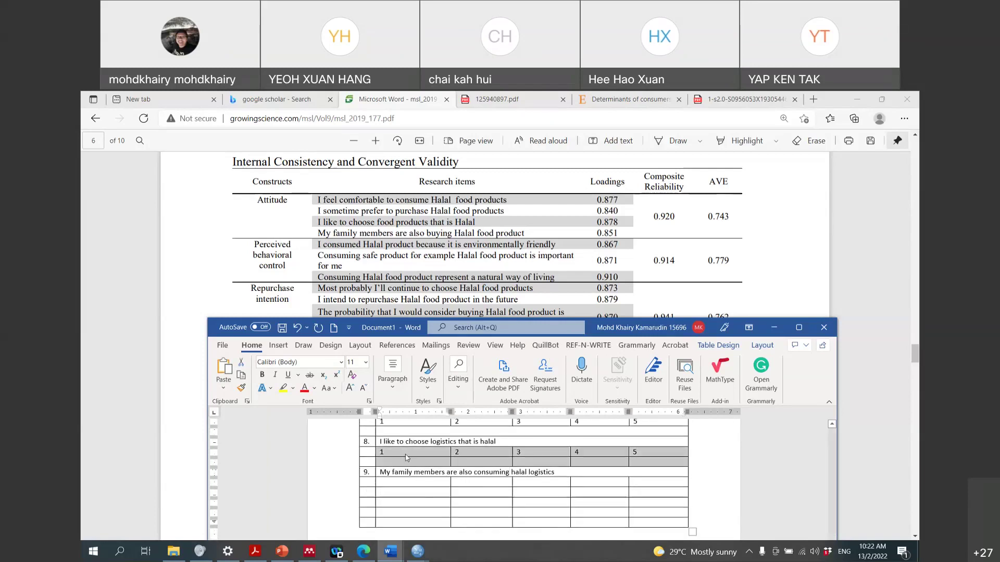
{"action": "left_click", "coordinate": [397, 485]}
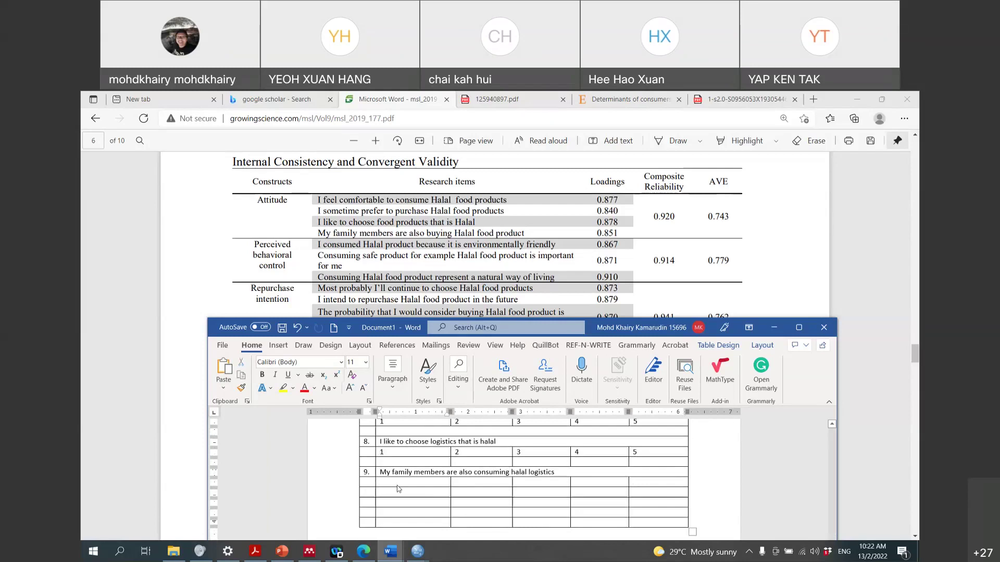
{"action": "key", "text": "ctrl+v"}
{"action": "key", "text": "ctrl+Home"}
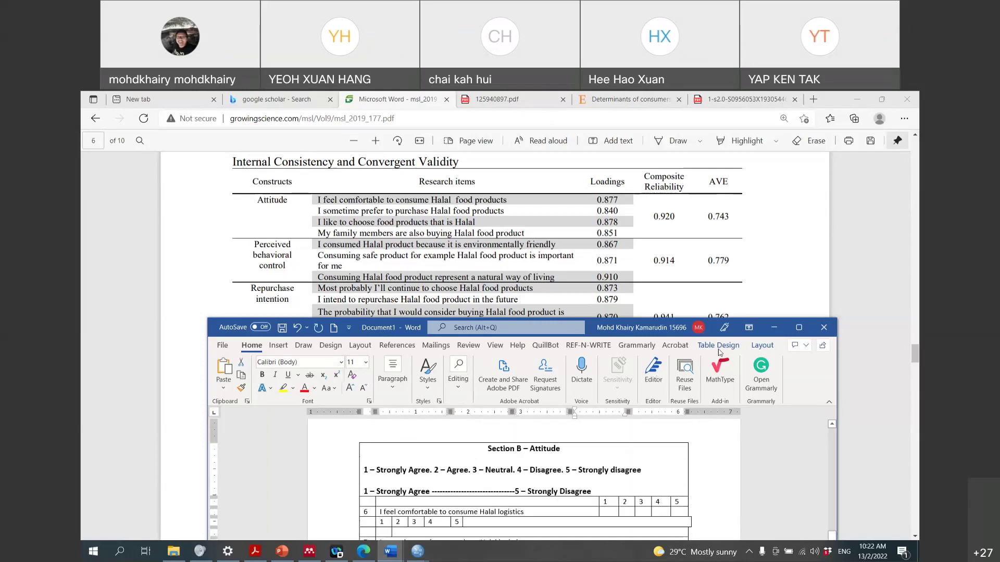
Maximize the document window and merge all cells of the row following item 9's scale and blank answer rows
{"action": "left_click", "coordinate": [799, 328]}
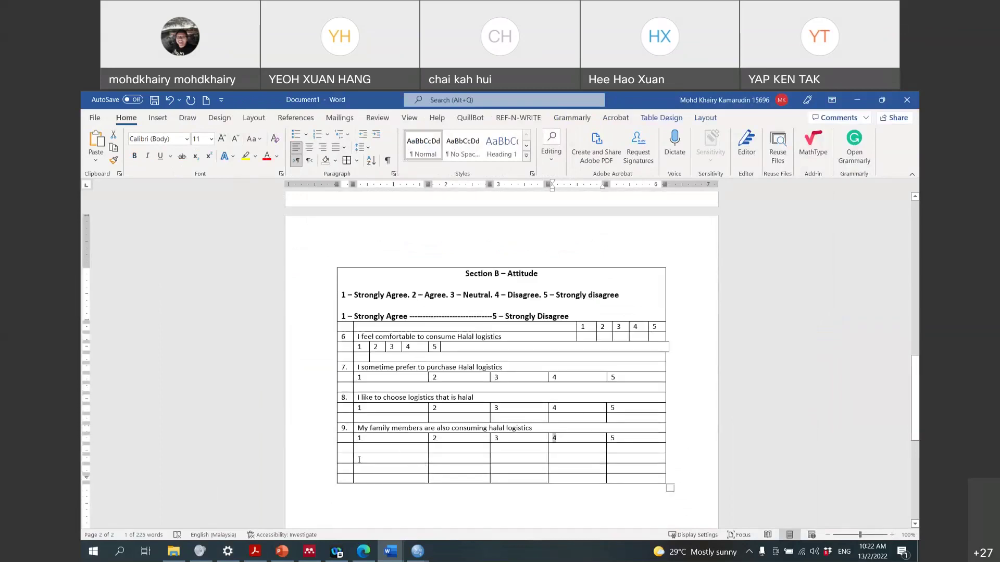
{"action": "left_click_drag", "start_coordinate": [351, 459], "coordinate": [622, 463]}
{"action": "right_click", "coordinate": [623, 463]}
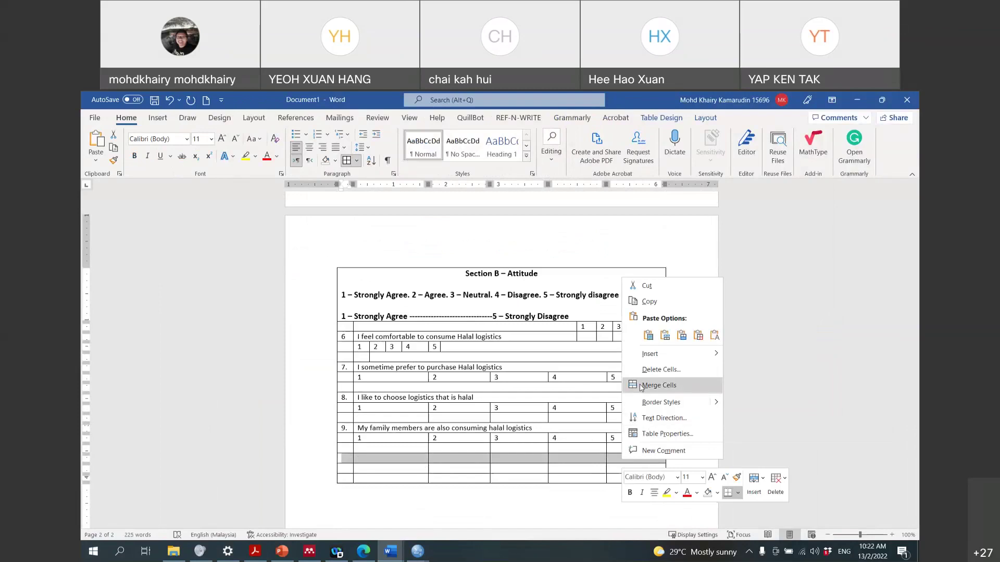
{"action": "left_click", "coordinate": [659, 386]}
Copy the "Section B – Attitude" heading into the merged row and change its section letter to C
{"action": "triple_click", "coordinate": [502, 273]}
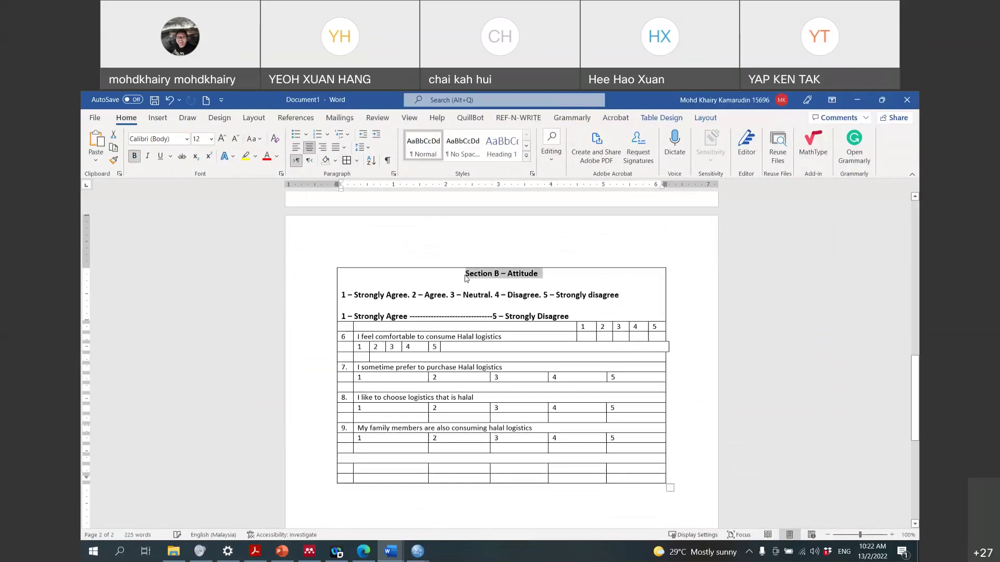
{"action": "left_click", "coordinate": [464, 460]}
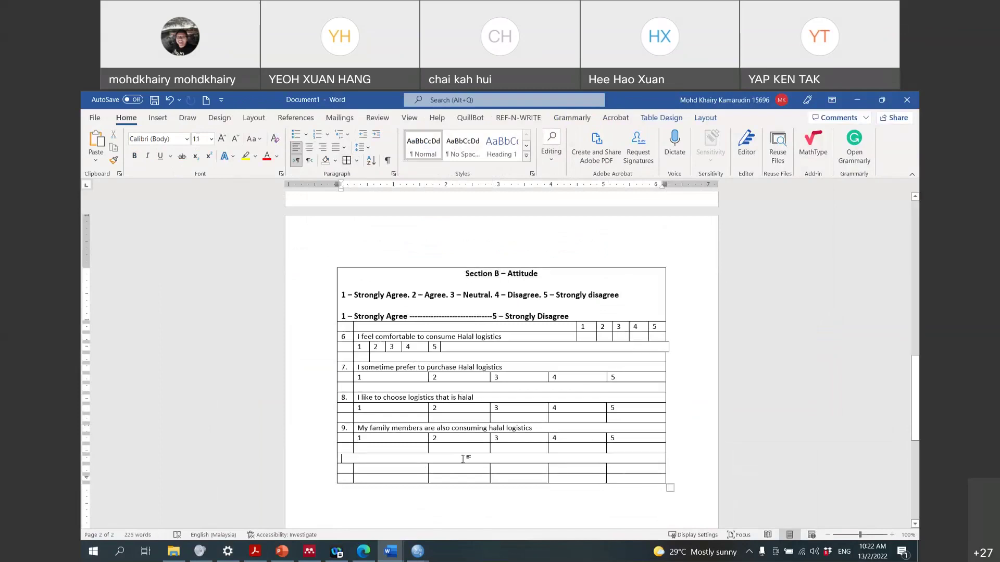
{"action": "key", "text": "ctrl+v"}
{"action": "left_click", "coordinate": [498, 459]}
{"action": "key", "text": "BackSpace"}
{"action": "type", "text": "C"}
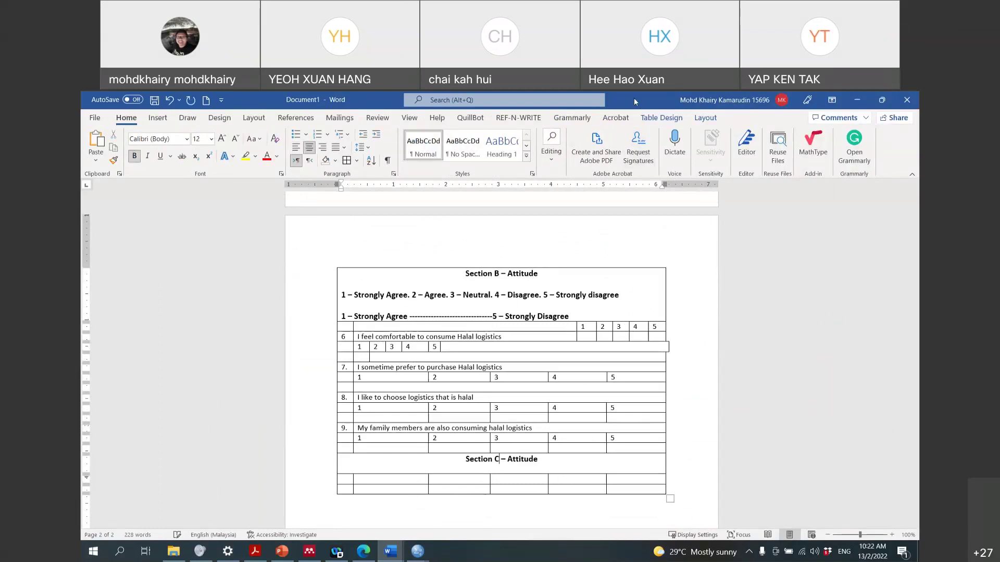
Restore the smaller document window and retitle the Section C heading "Perceived behavioral control", adding a new line after it
{"action": "double_click", "coordinate": [633, 98]}
{"action": "scroll", "coordinate": [584, 464], "scroll_direction": "down", "scroll_amount": 3}
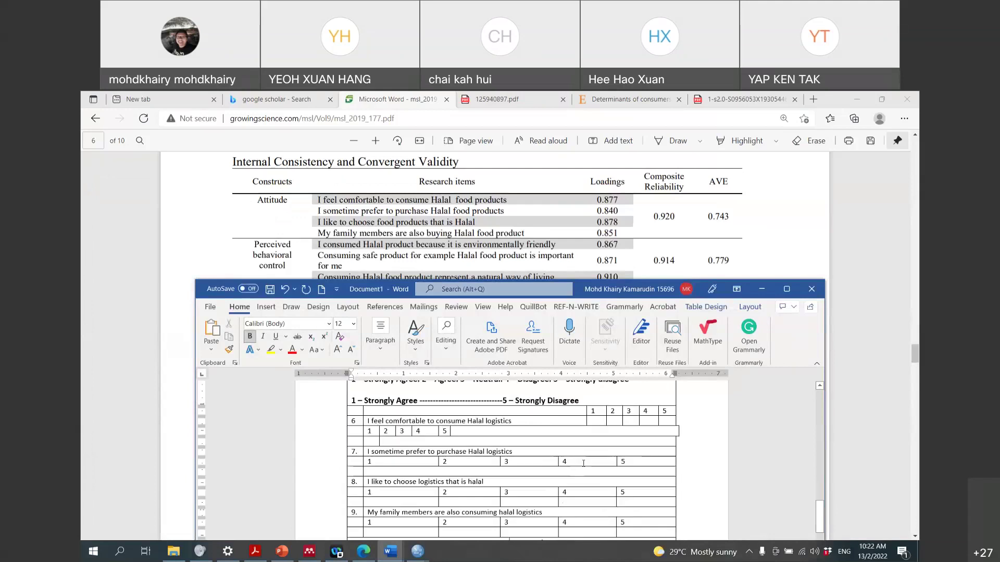
{"action": "left_click_drag", "start_coordinate": [553, 519], "coordinate": [521, 518]}
{"action": "type", "text": "Per"}
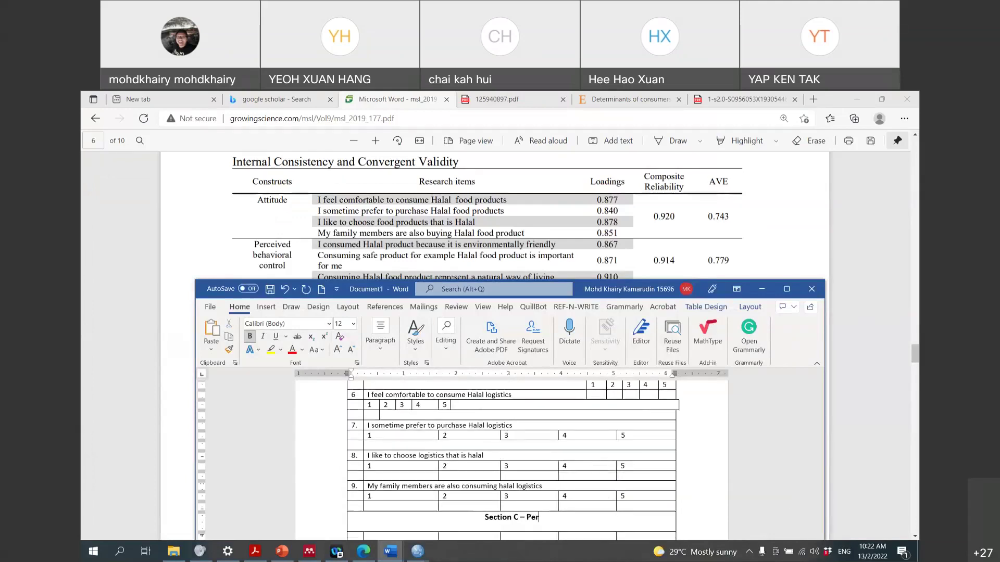
{"action": "type", "text": "ceived behavio"}
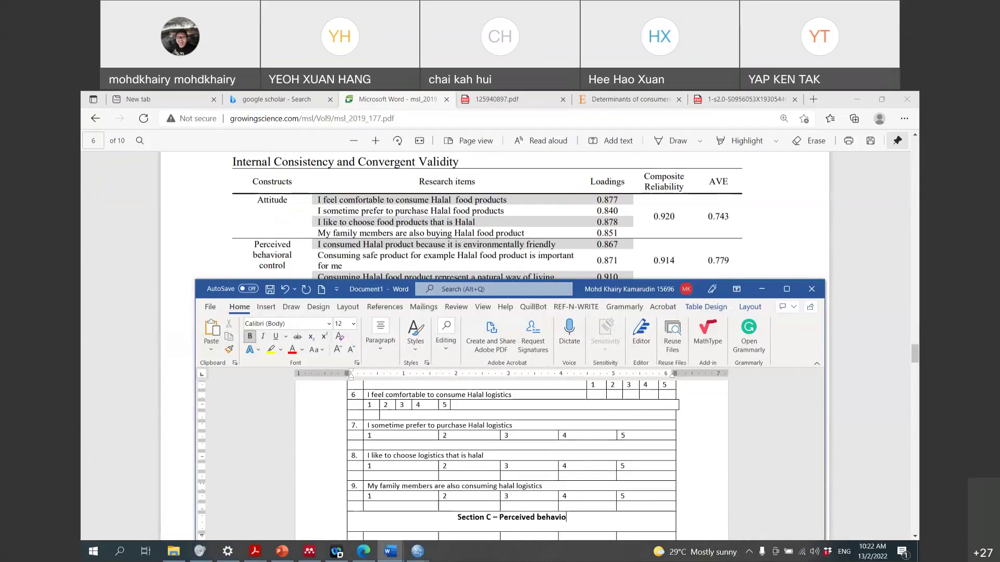
{"action": "type", "text": "ral contr"}
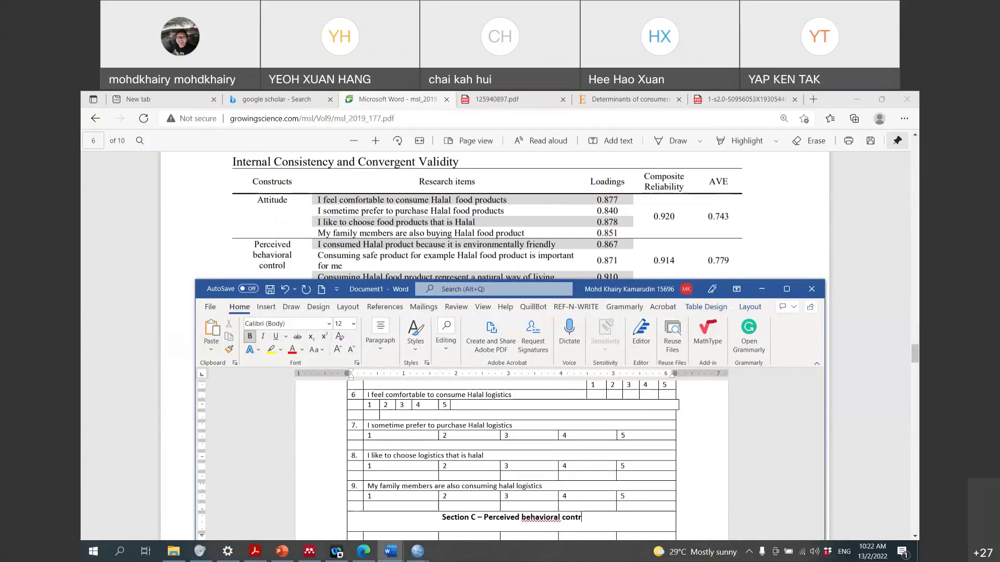
{"action": "type", "text": "ol"}
{"action": "key", "text": "Return"}
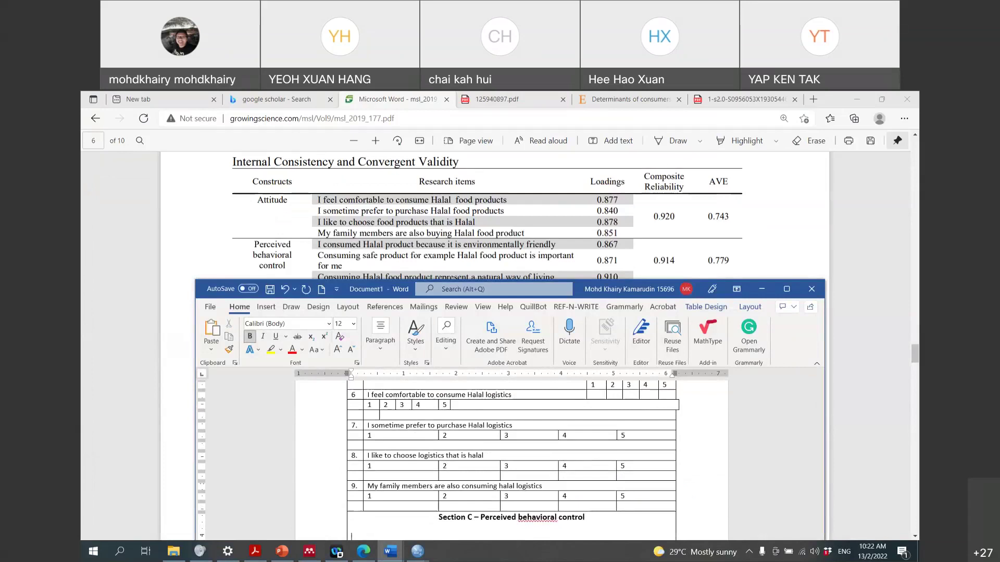
Copy Section B's five-point agreement legend line below the Section C heading and remove the surplus blank lines after it
{"action": "scroll", "coordinate": [381, 449], "scroll_direction": "up", "scroll_amount": 4}
{"action": "left_click_drag", "start_coordinate": [456, 458], "coordinate": [579, 479]}
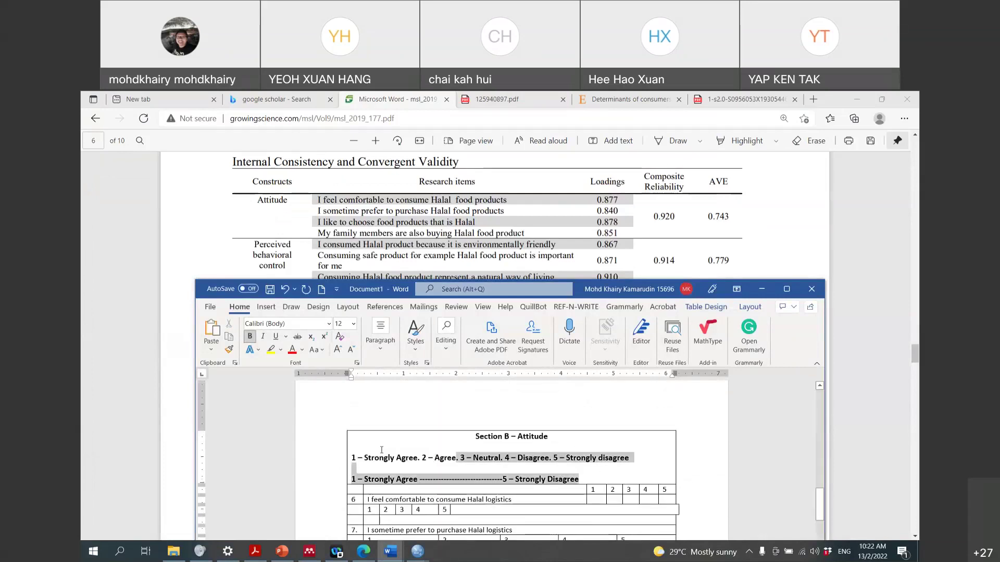
{"action": "left_click", "coordinate": [353, 456], "text": "shift"}
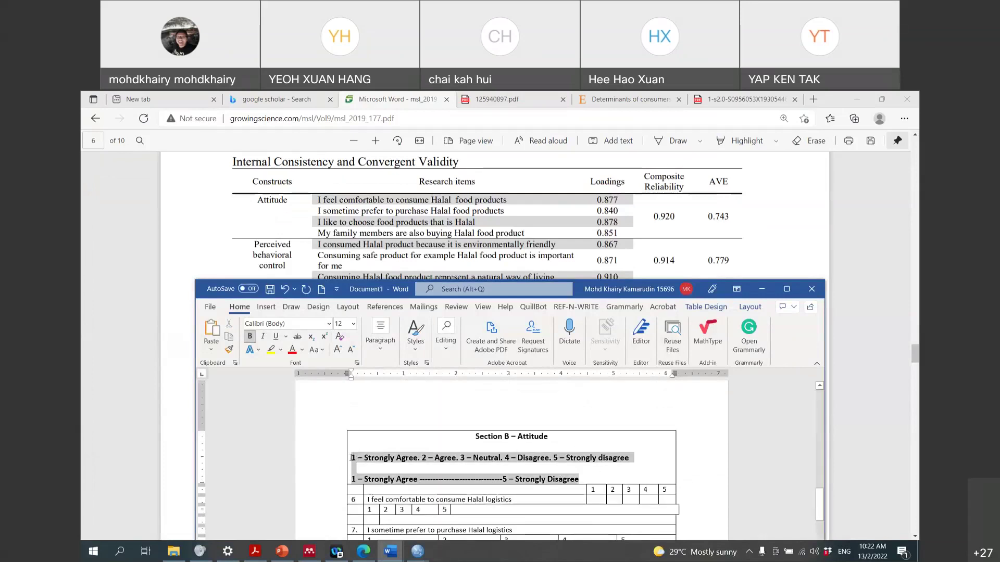
{"action": "left_click", "coordinate": [352, 457]}
{"action": "left_click", "coordinate": [349, 459]}
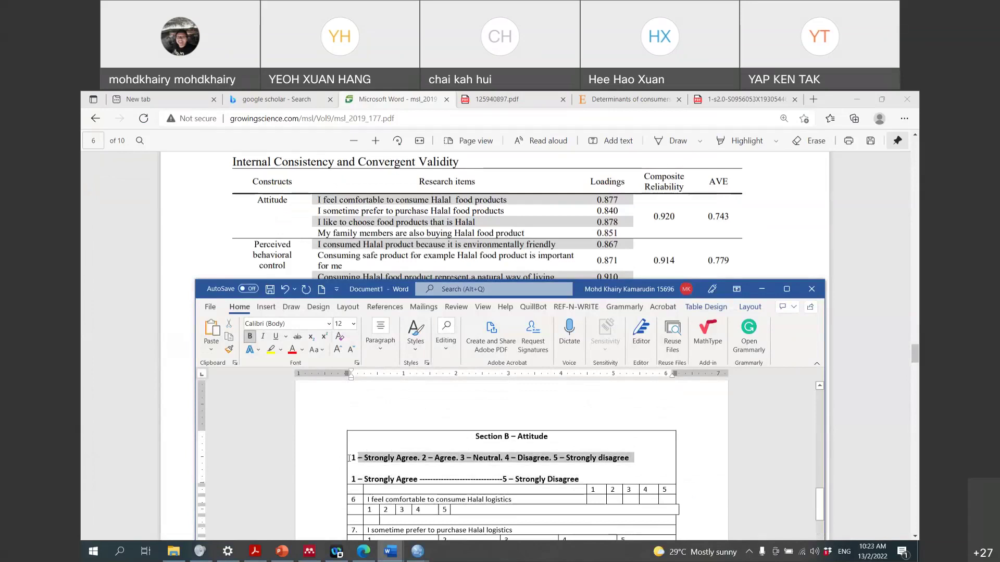
{"action": "scroll", "coordinate": [386, 456], "scroll_direction": "down", "scroll_amount": 9}
{"action": "scroll", "coordinate": [389, 435], "scroll_direction": "up", "scroll_amount": 1}
{"action": "left_click", "coordinate": [385, 437]}
{"action": "key", "text": "ctrl+v"}
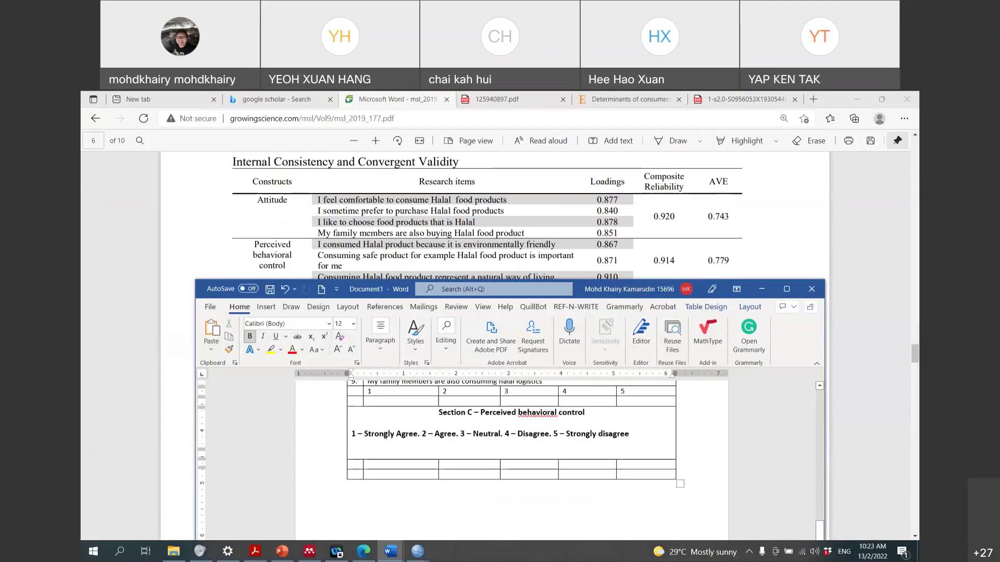
{"action": "key", "text": "Delete"}
{"action": "key", "text": "BackSpace"}
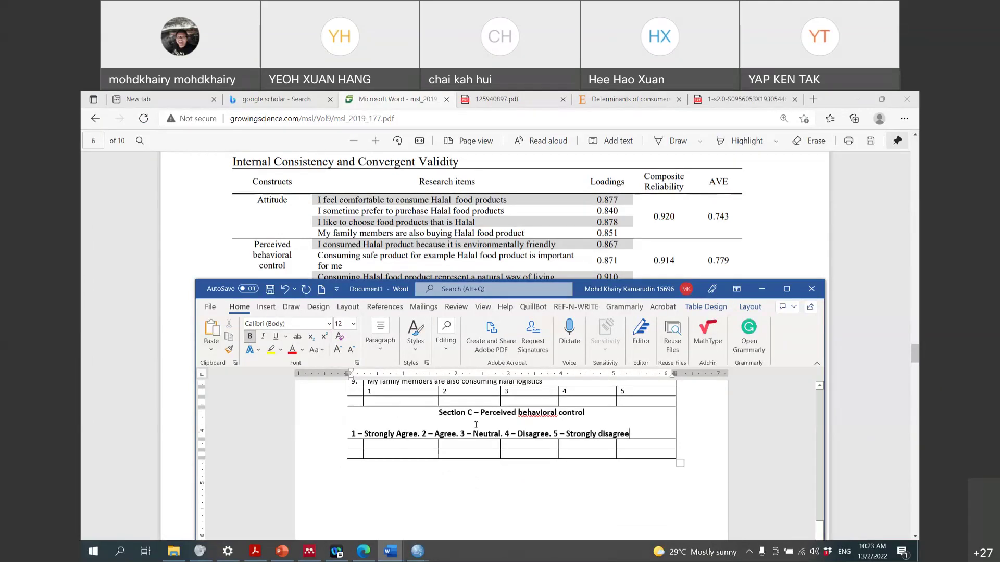
Number the first row below the Section C legend "10."
{"action": "scroll", "coordinate": [476, 425], "scroll_direction": "up", "scroll_amount": 3}
{"action": "scroll", "coordinate": [365, 468], "scroll_direction": "down", "scroll_amount": 2}
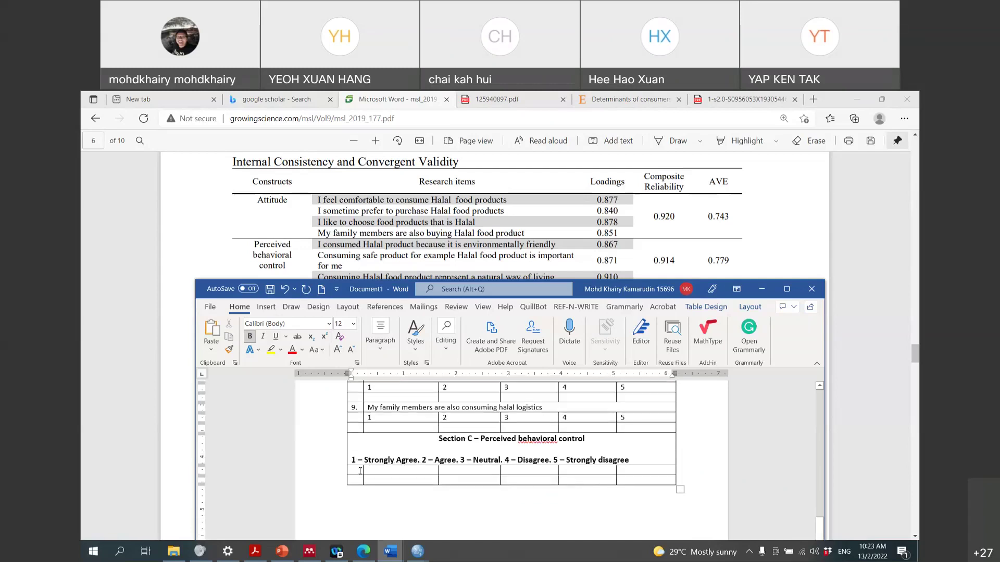
{"action": "left_click", "coordinate": [360, 470]}
{"action": "type", "text": "10."}
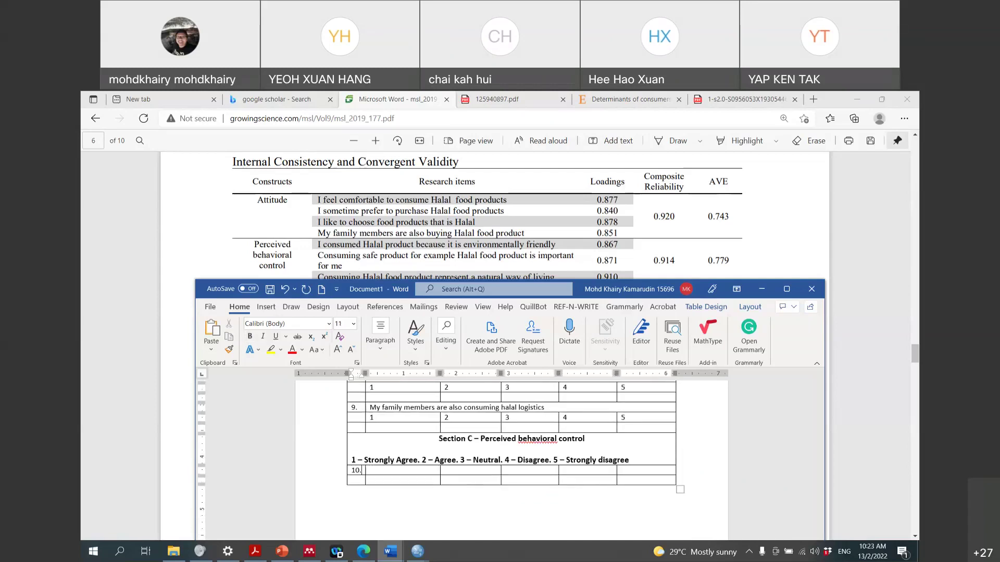
Enter item 10's statement "I consumed halal logistic because it is environmentally friendly"
{"action": "left_click", "coordinate": [371, 470]}
{"action": "type", "text": "I consumed halal logistic"}
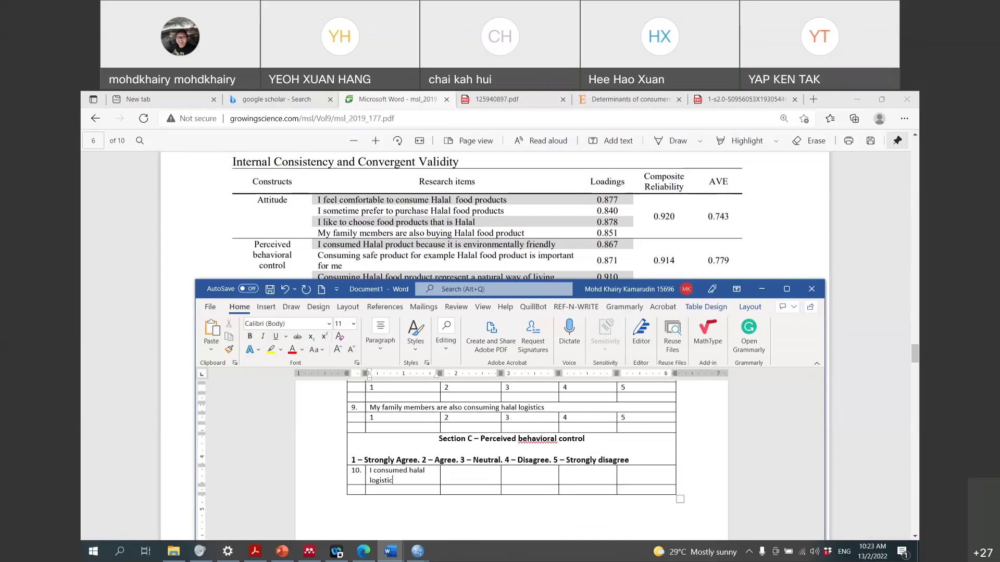
{"action": "type", "text": " because"}
{"action": "key", "text": "BackSpace"}
{"action": "key", "text": "BackSpace"}
{"action": "key", "text": "BackSpace"}
{"action": "key", "text": "BackSpace"}
{"action": "type", "text": "use it is enviro"}
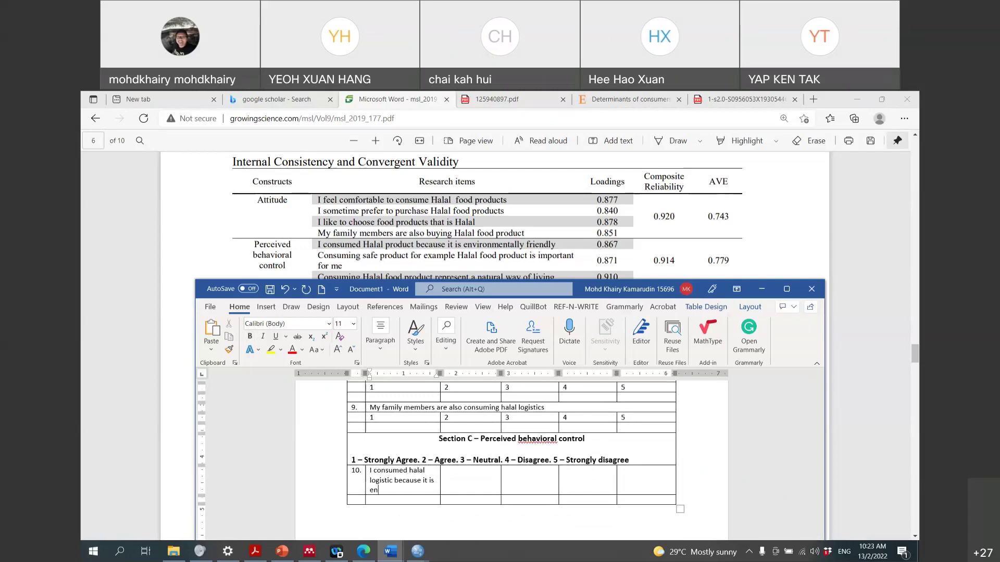
{"action": "type", "text": "nmentall"}
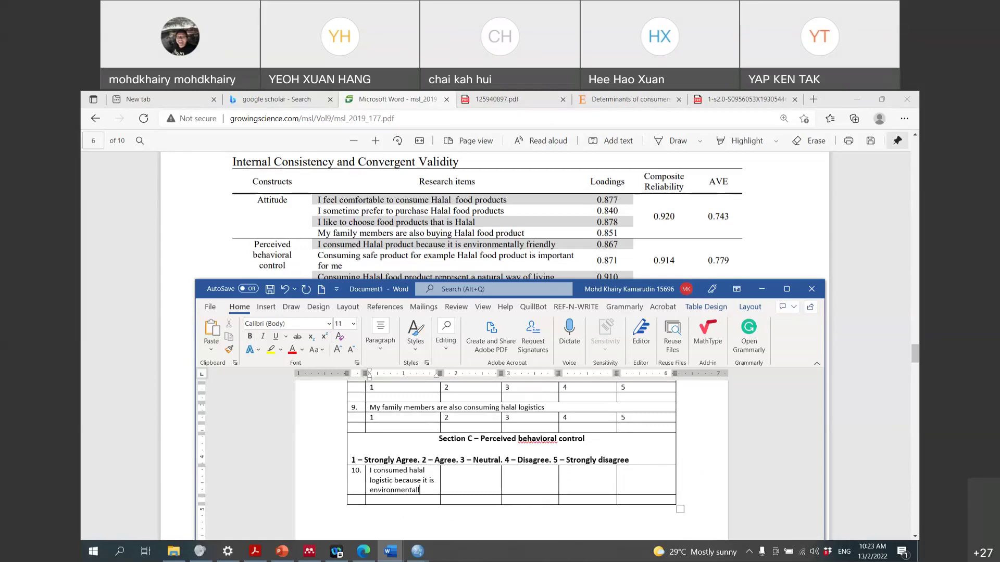
{"action": "type", "text": "y friendly"}
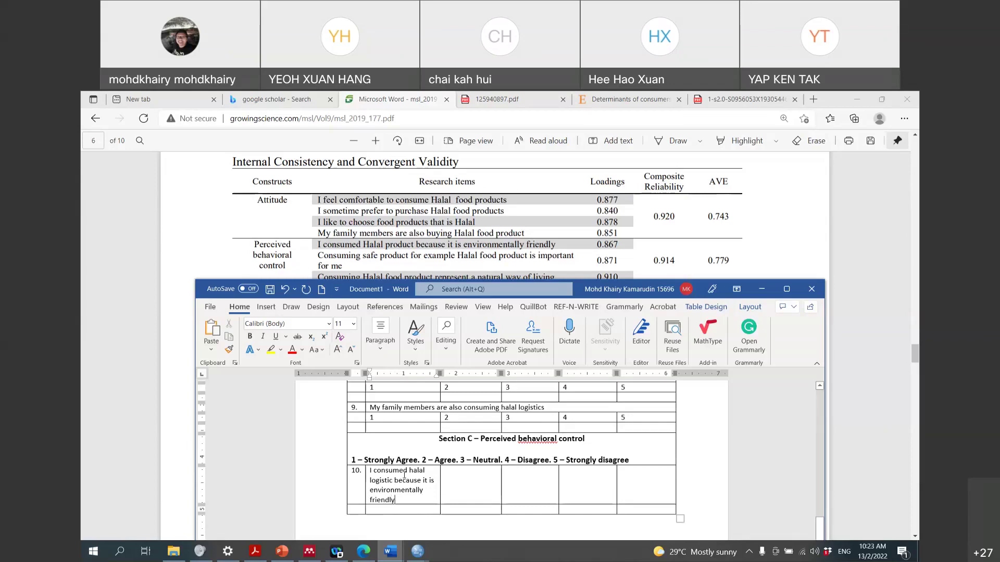
Merge item 10's statement cell with the empty cells across the rest of its row
{"action": "left_click_drag", "start_coordinate": [587, 475], "coordinate": [651, 476]}
{"action": "right_click", "coordinate": [595, 480]}
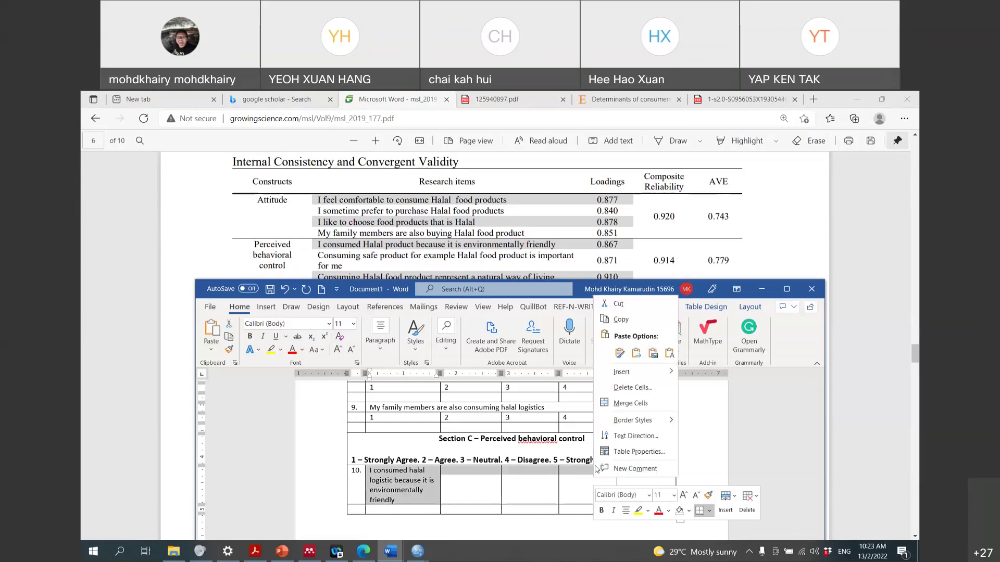
{"action": "left_click", "coordinate": [627, 406]}
Copy item 9's 1-to-5 scale row into the row below item 10's statement
{"action": "left_click_drag", "start_coordinate": [645, 428], "coordinate": [393, 419]}
{"action": "key", "text": "ctrl+c"}
{"action": "left_click", "coordinate": [380, 480]}
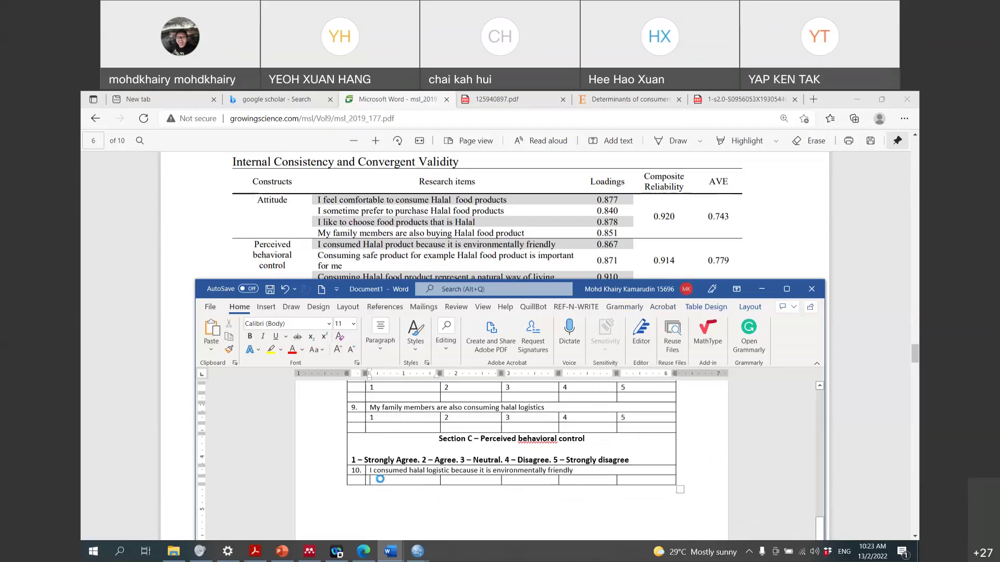
{"action": "key", "text": "ctrl+v"}
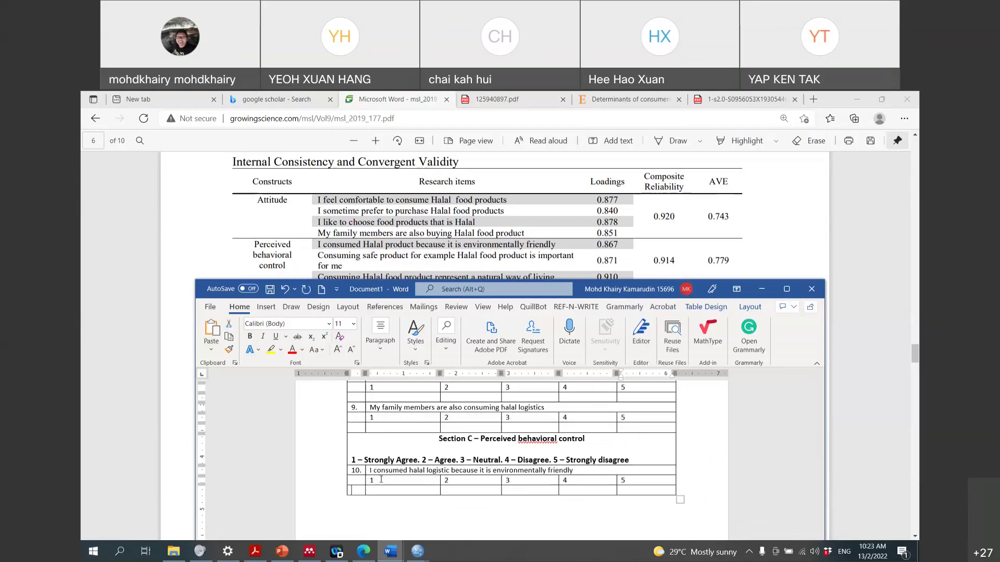
Add a new table row after item 10's scale and blank row, and number it "11."
{"action": "key", "text": "Tab"}
{"action": "key", "text": "Tab"}
{"action": "key", "text": "Tab"}
{"action": "key", "text": "Tab"}
{"action": "key", "text": "Tab"}
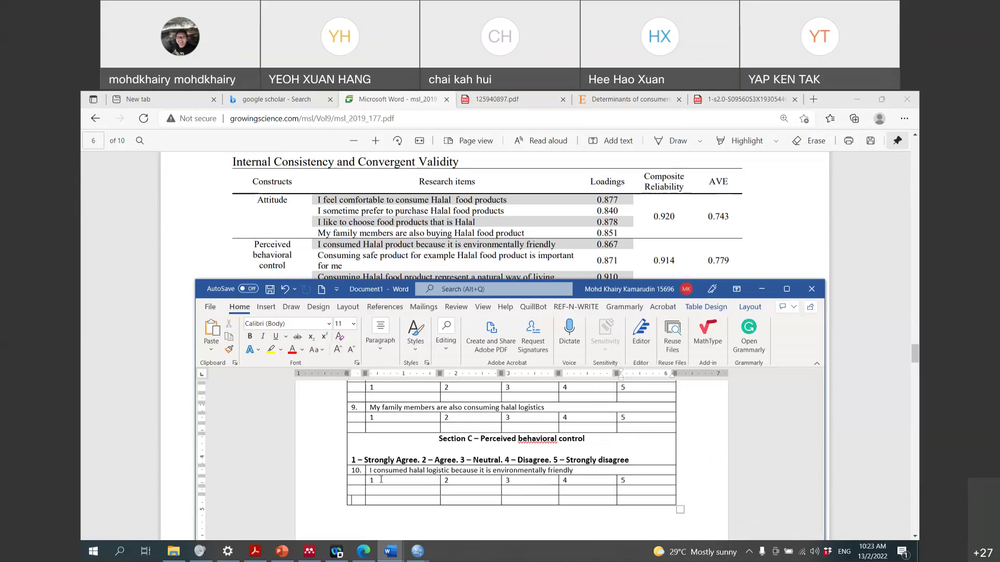
{"action": "type", "text": "11."}
{"action": "key", "text": "Tab"}
Enter item 11's statement "Consuming safe logistic for example halal logistic is important for me"
{"action": "type", "text": "Conc"}
{"action": "key", "text": "BackSpace"}
{"action": "type", "text": "suming safe procu"}
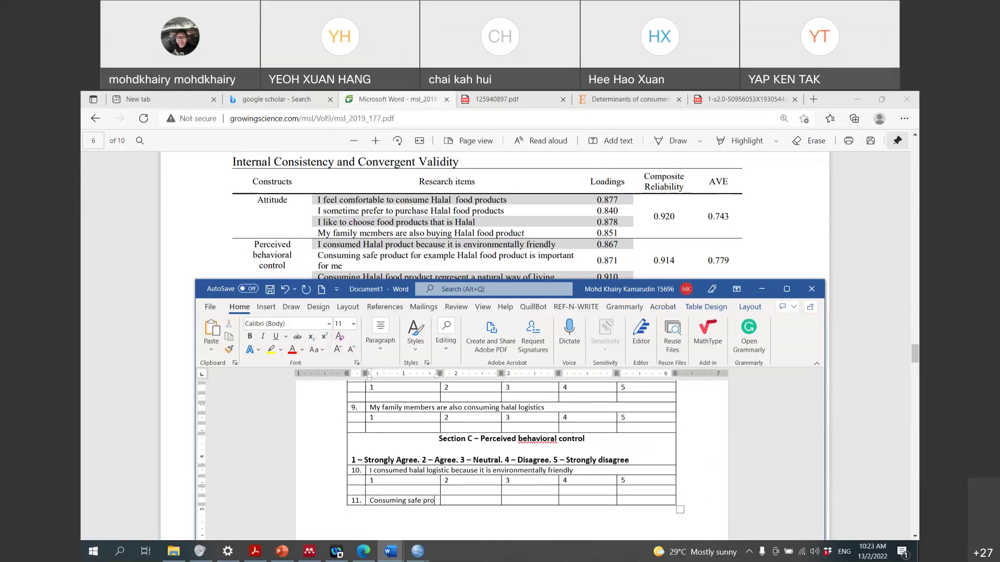
{"action": "key", "text": "BackSpace"}
{"action": "key", "text": "BackSpace"}
{"action": "type", "text": "duct fro"}
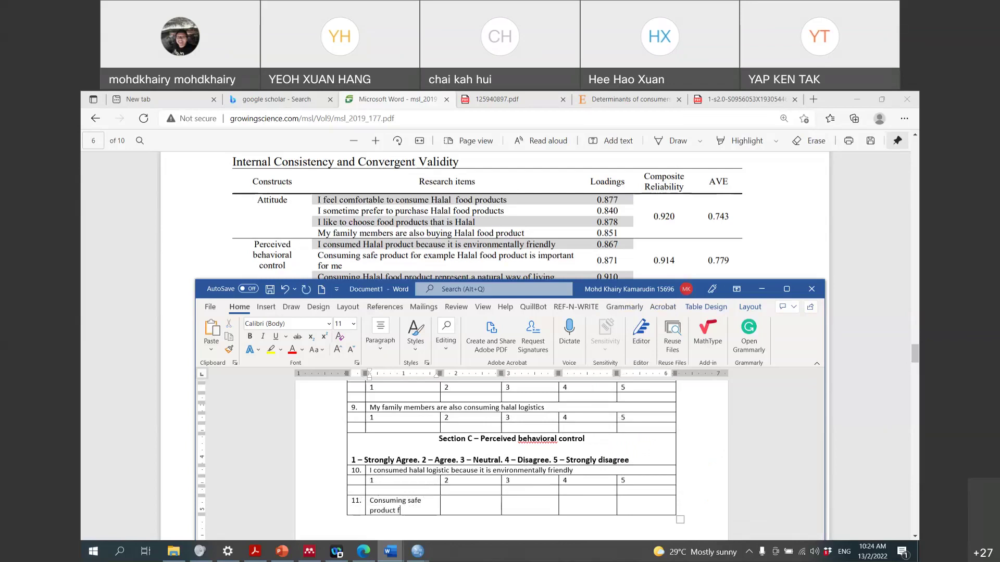
{"action": "key", "text": "BackSpace"}
{"action": "key", "text": "BackSpace"}
{"action": "key", "text": "BackSpace"}
{"action": "key", "text": "BackSpace"}
{"action": "key", "text": "BackSpace"}
{"action": "key", "text": "BackSpace"}
{"action": "key", "text": "BackSpace"}
{"action": "key", "text": "BackSpace"}
{"action": "key", "text": "BackSpace"}
{"action": "key", "text": "BackSpace"}
{"action": "key", "text": "BackSpace"}
{"action": "type", "text": "logict"}
{"action": "key", "text": "BackSpace"}
{"action": "key", "text": "BackSpace"}
{"action": "type", "text": "stic for"}
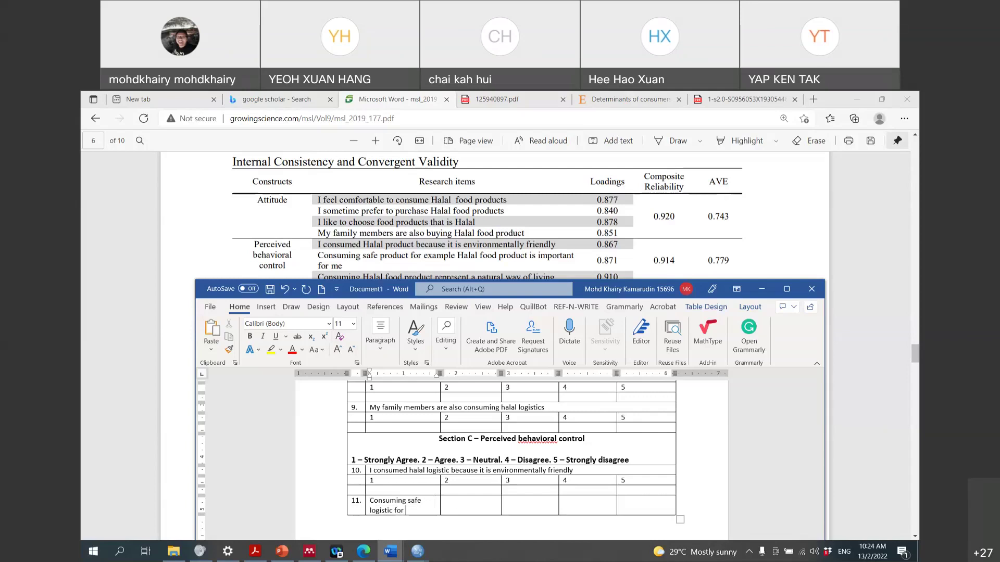
{"action": "type", "text": " example halal "}
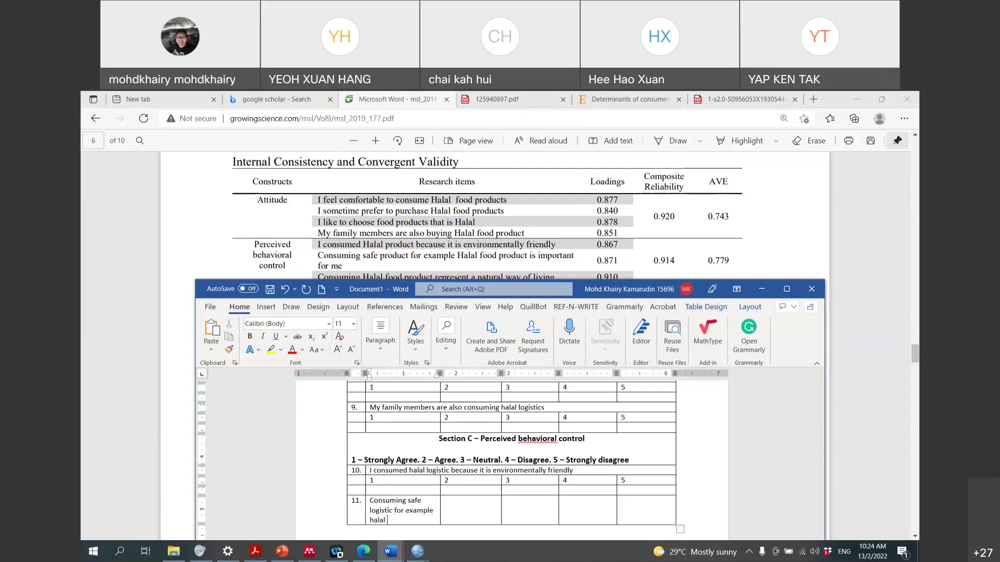
{"action": "type", "text": "logistic is important for me"}
Add a row below item 11 and merge its statement cell with the empty cells across the rest of its row
{"action": "left_click_drag", "start_coordinate": [426, 530], "coordinate": [371, 500]}
{"action": "scroll", "coordinate": [583, 513], "scroll_direction": "down", "scroll_amount": 3}
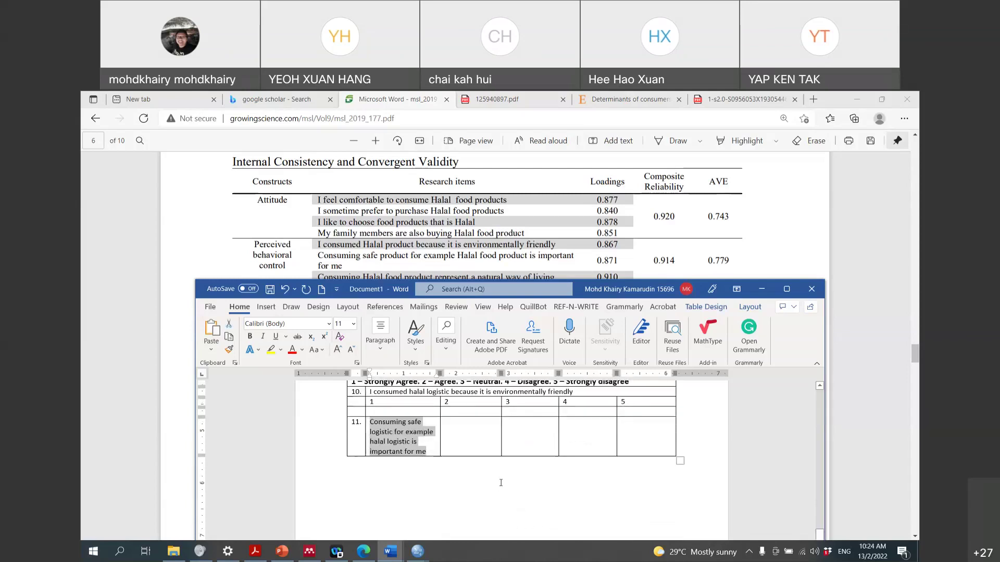
{"action": "left_click", "coordinate": [646, 443]}
{"action": "key", "text": "Tab"}
{"action": "left_click_drag", "start_coordinate": [401, 438], "coordinate": [371, 404]}
{"action": "right_click", "coordinate": [602, 430]}
{"action": "left_click", "coordinate": [619, 404]}
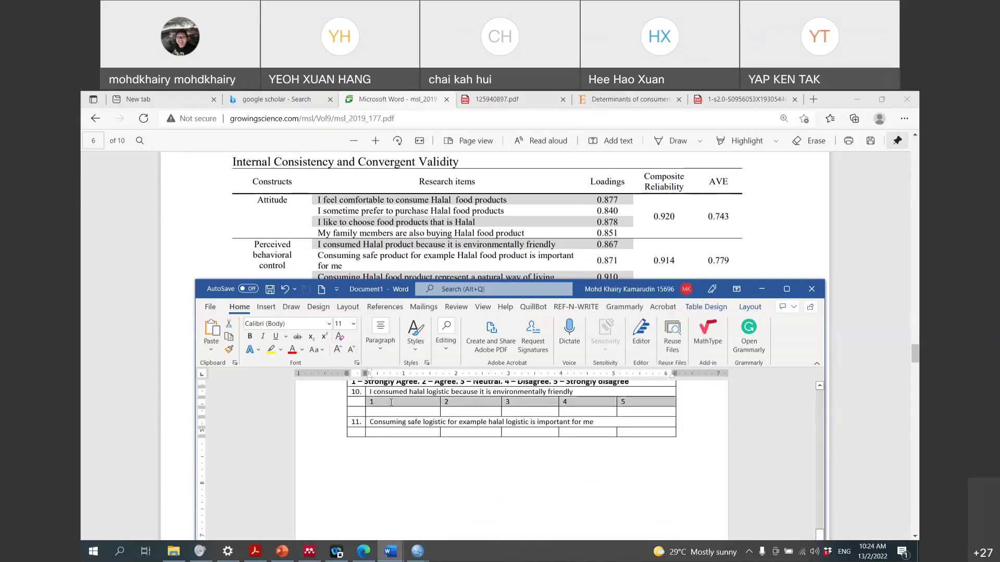
Copy item 10's 1-to-5 scale row into the row below item 11's statement
{"action": "key", "text": "ctrl+c"}
{"action": "left_click", "coordinate": [377, 436]}
{"action": "key", "text": "ctrl+v"}
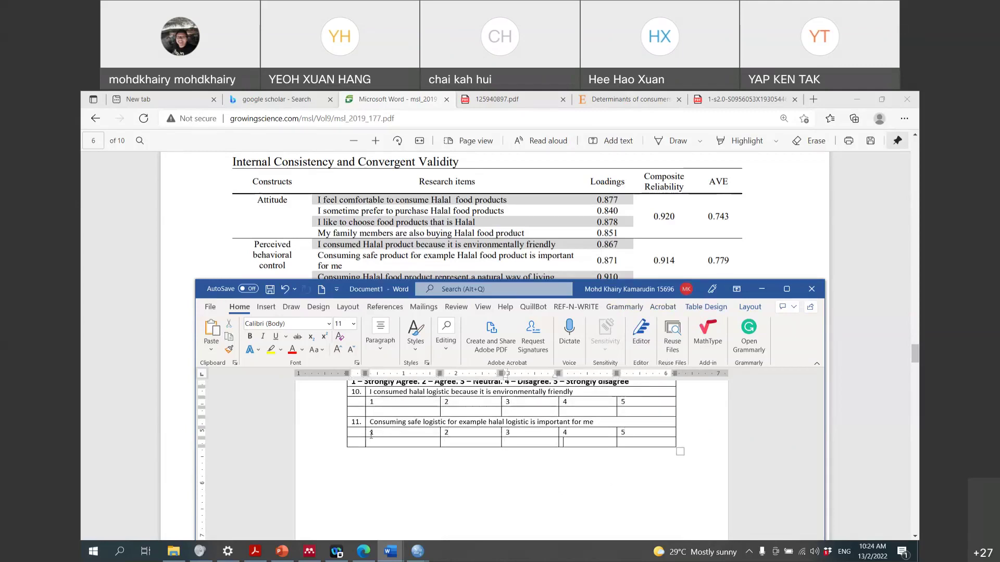
Number the new last row "12." and move the document window down to uncover the article's third Perceived behavioral control item
{"action": "left_click", "coordinate": [360, 455]}
{"action": "type", "text": "12"}
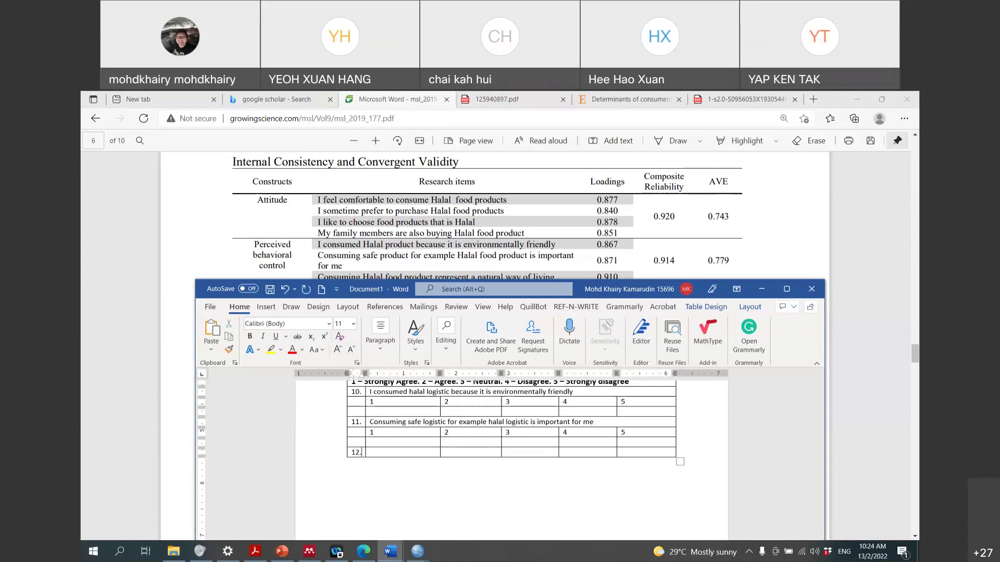
{"action": "type", "text": "."}
{"action": "left_click_drag", "start_coordinate": [409, 292], "coordinate": [393, 306]}
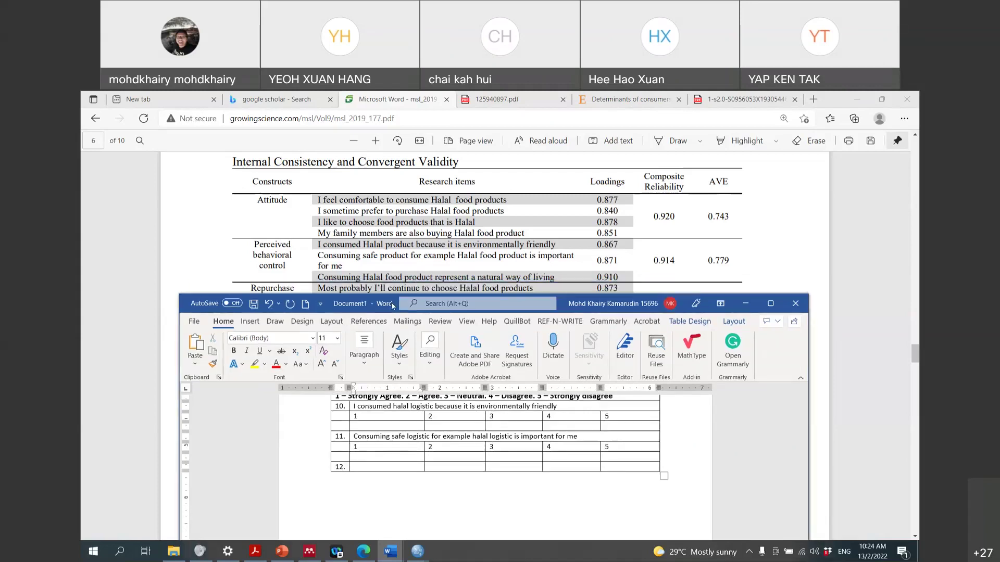
Enter item 12's statement "Consuming Halal logistic represent a natural way of living"
{"action": "key", "text": "Tab"}
{"action": "type", "text": "Consuming Halal logic"}
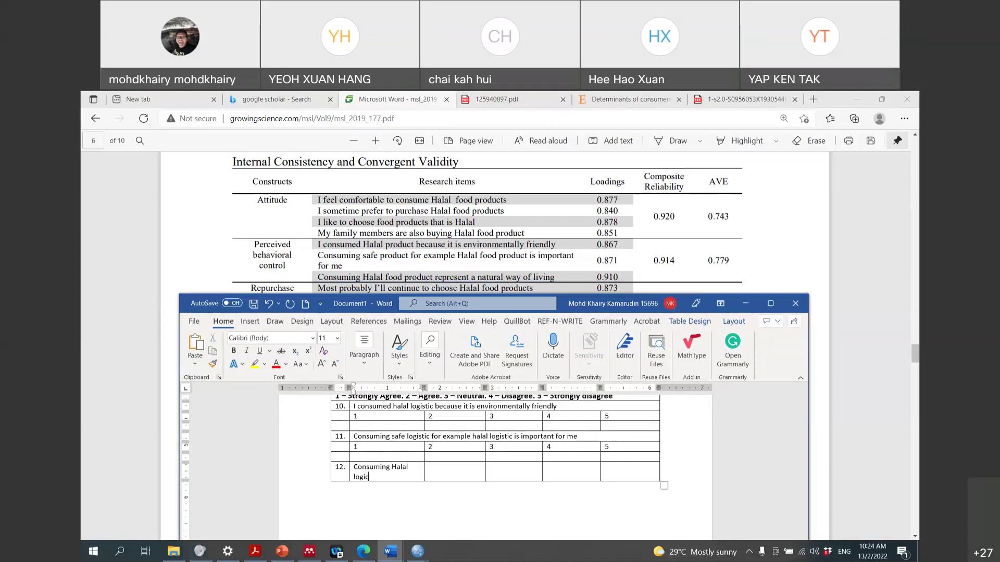
{"action": "key", "text": "BackSpace"}
{"action": "type", "text": "stic"}
{"action": "type", "text": " repre"}
{"action": "type", "text": "sent"}
{"action": "type", "text": "na"}
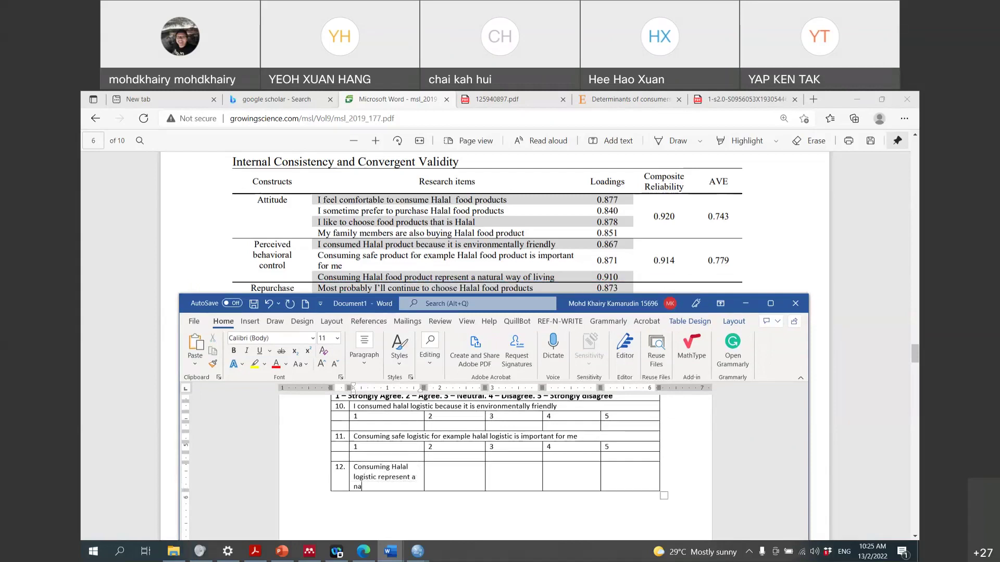
{"action": "type", "text": "tural way of living"}
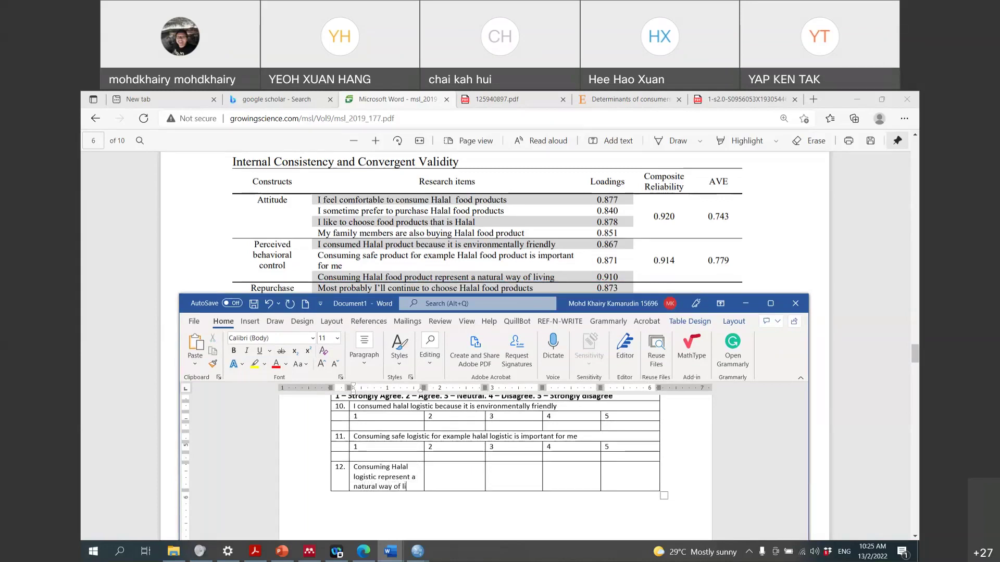
Add two empty rows below item 12's statement row
{"action": "right_click", "coordinate": [609, 458]}
{"action": "left_click", "coordinate": [528, 448]}
{"action": "key", "text": "Tab"}
{"action": "left_click", "coordinate": [269, 304]}
{"action": "left_click", "coordinate": [269, 305]}
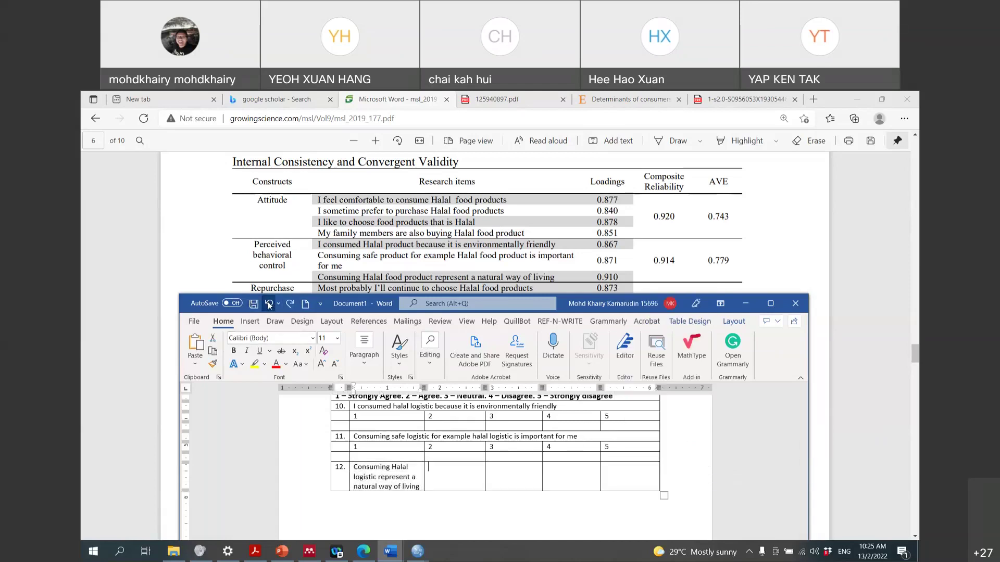
{"action": "left_click", "coordinate": [269, 304]}
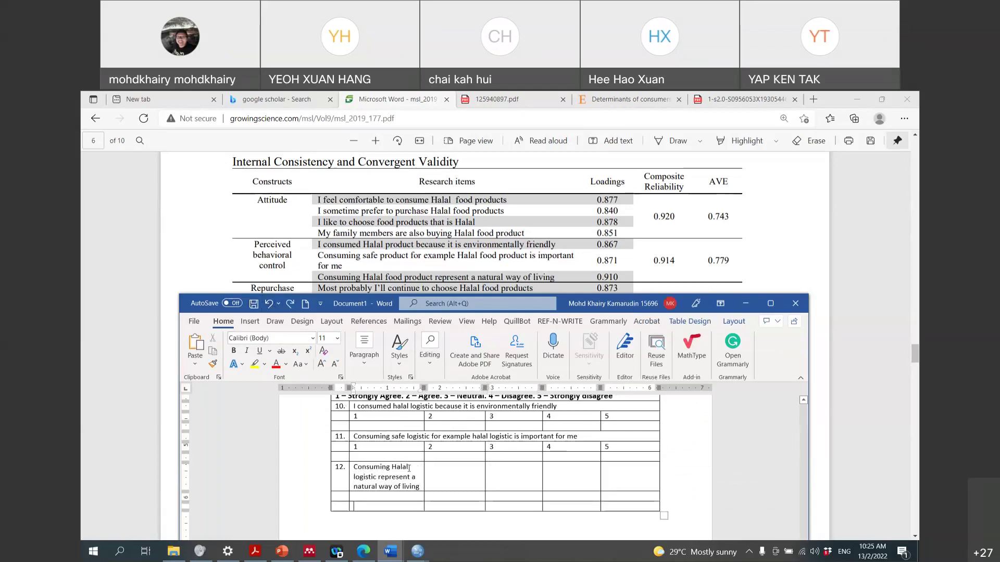
Merge item 12's statement cell with the empty cells across the rest of its row
{"action": "left_click_drag", "start_coordinate": [409, 469], "coordinate": [606, 468]}
{"action": "right_click", "coordinate": [613, 469]}
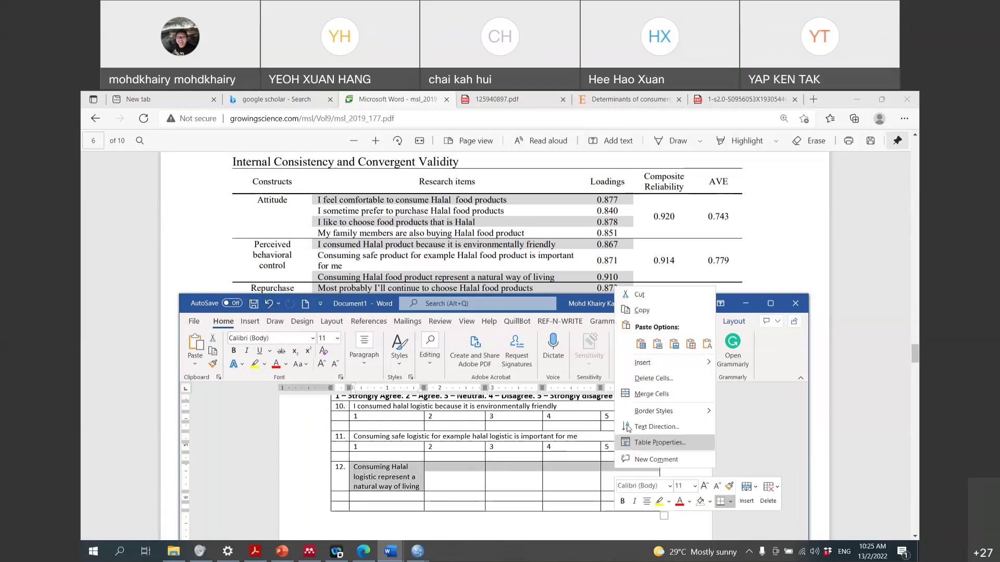
{"action": "left_click", "coordinate": [640, 411]}
Copy item 11's 1-to-5 scale row into the row below item 12's statement
{"action": "left_click_drag", "start_coordinate": [625, 448], "coordinate": [386, 456]}
{"action": "left_click", "coordinate": [365, 477]}
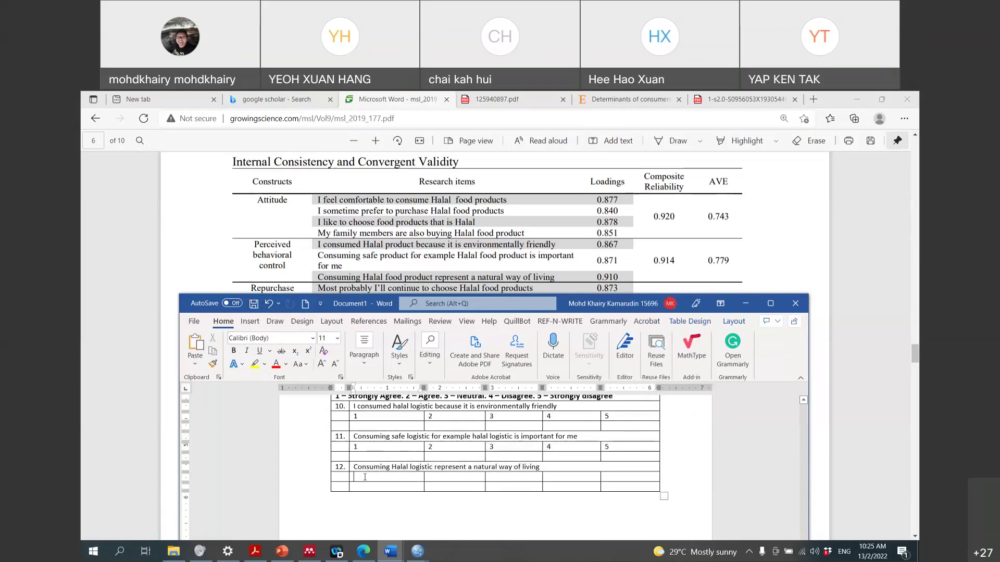
{"action": "key", "text": "ctrl+v"}
Maximize the document window and remove all borders from the entire questionnaire table
{"action": "left_click", "coordinate": [771, 304]}
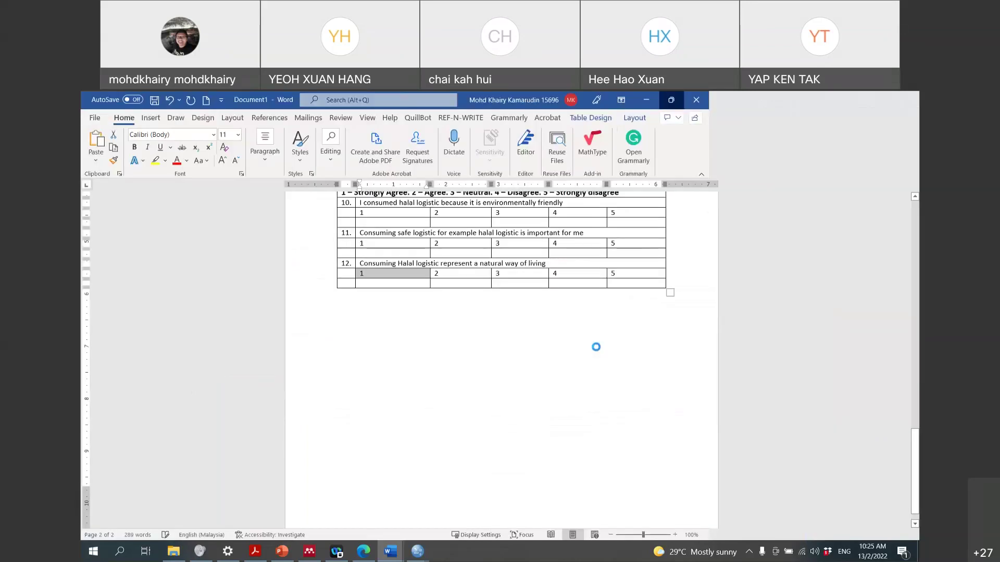
{"action": "scroll", "coordinate": [599, 354], "scroll_direction": "up", "scroll_amount": 10}
{"action": "scroll", "coordinate": [601, 358], "scroll_direction": "up", "scroll_amount": 10}
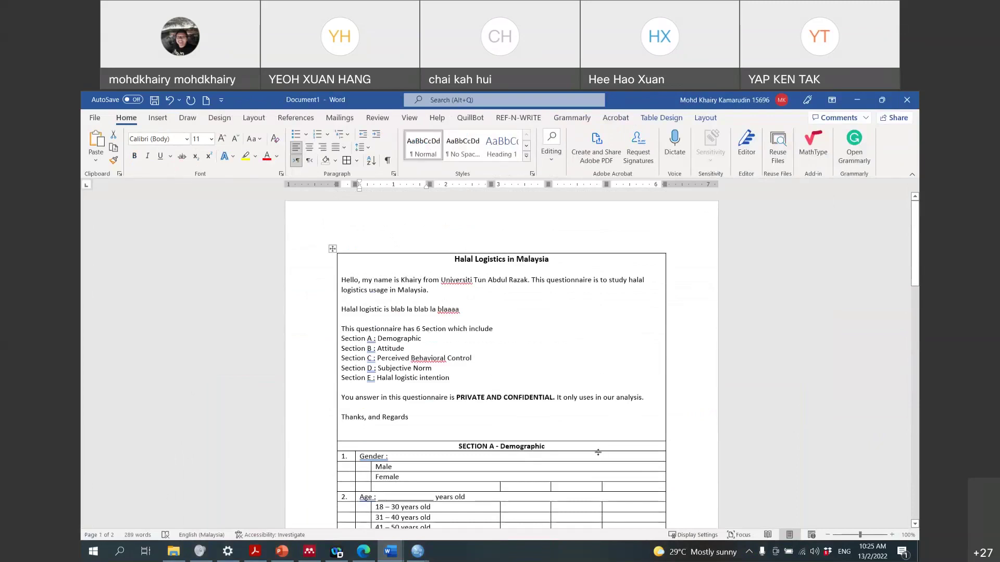
{"action": "left_click", "coordinate": [332, 249]}
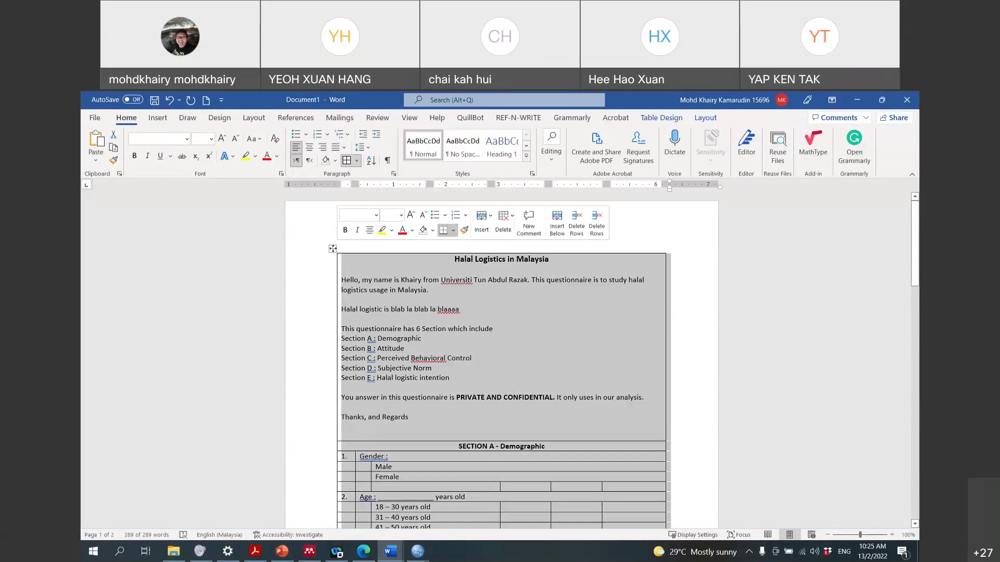
{"action": "left_click", "coordinate": [358, 161]}
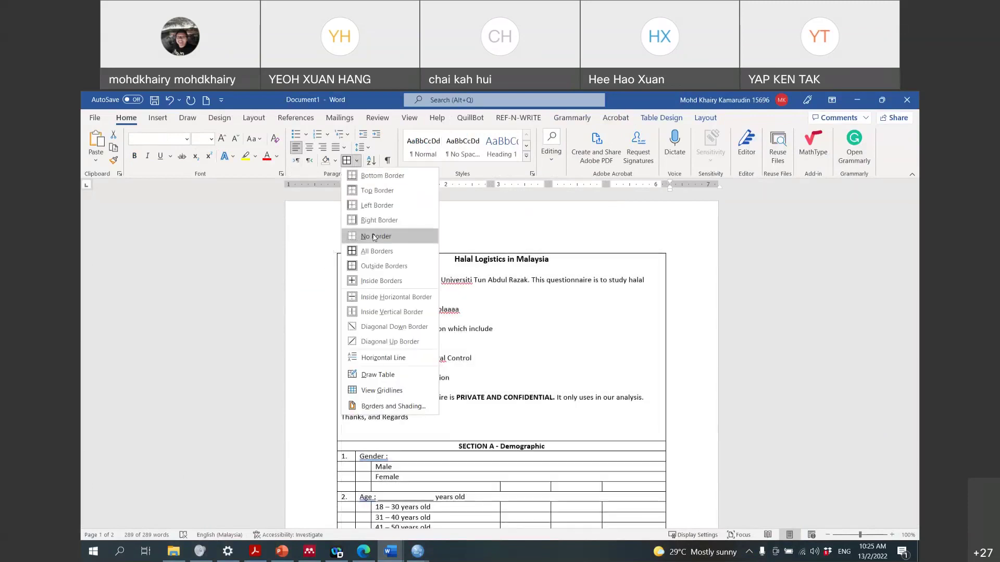
{"action": "left_click", "coordinate": [373, 231]}
Apply all borders to the empty answer cells beside the Gender and Age options in Section A
{"action": "scroll", "coordinate": [409, 262], "scroll_direction": "down", "scroll_amount": 5}
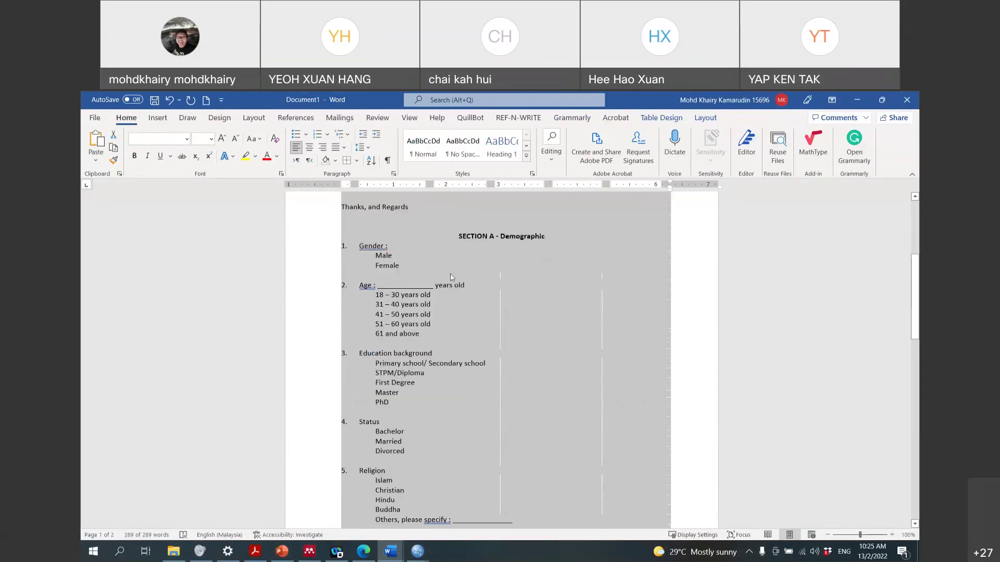
{"action": "left_click", "coordinate": [367, 237]}
{"action": "key", "text": "shift+Up"}
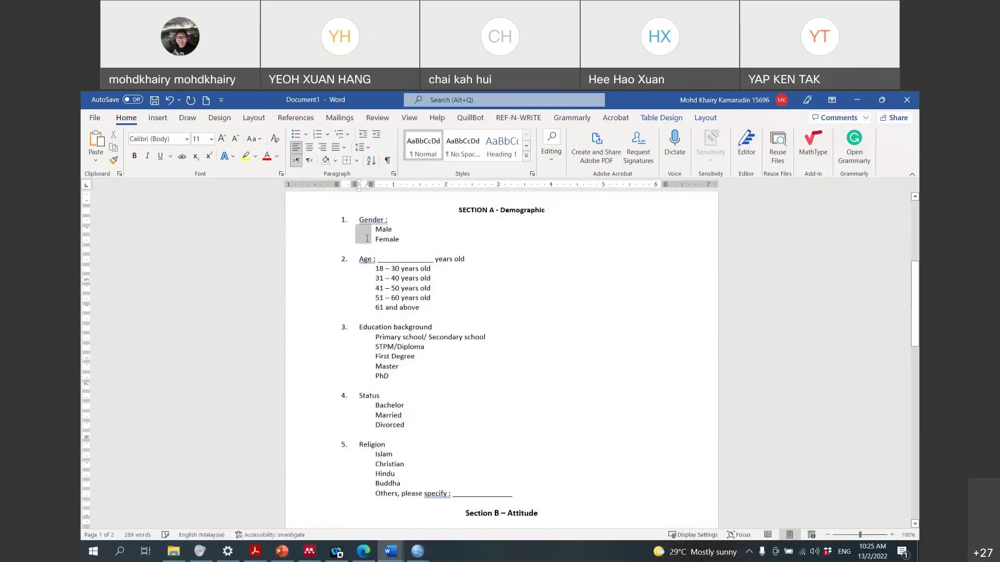
{"action": "left_click", "coordinate": [356, 161]}
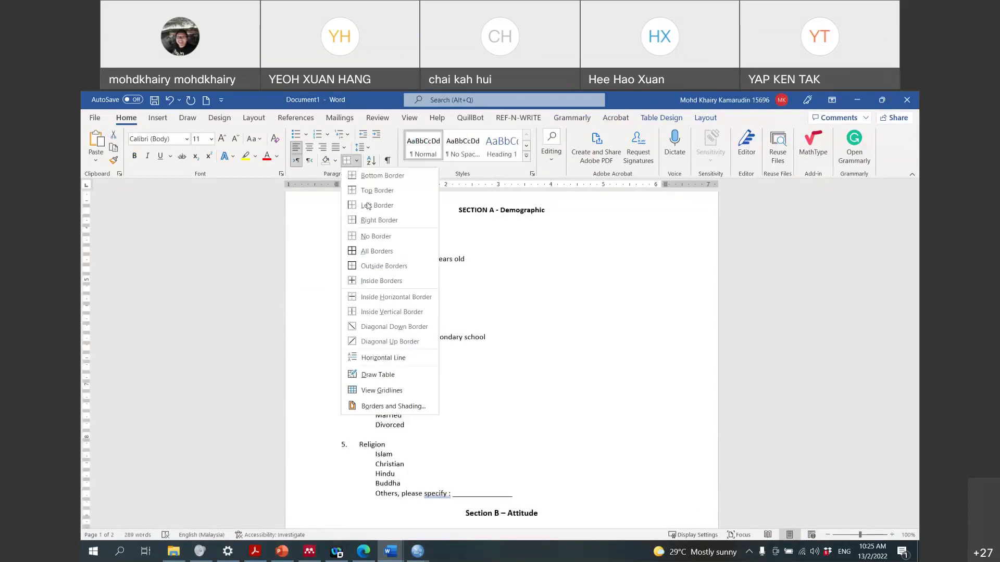
{"action": "left_click", "coordinate": [372, 251]}
{"action": "left_click_drag", "start_coordinate": [363, 269], "coordinate": [363, 310]}
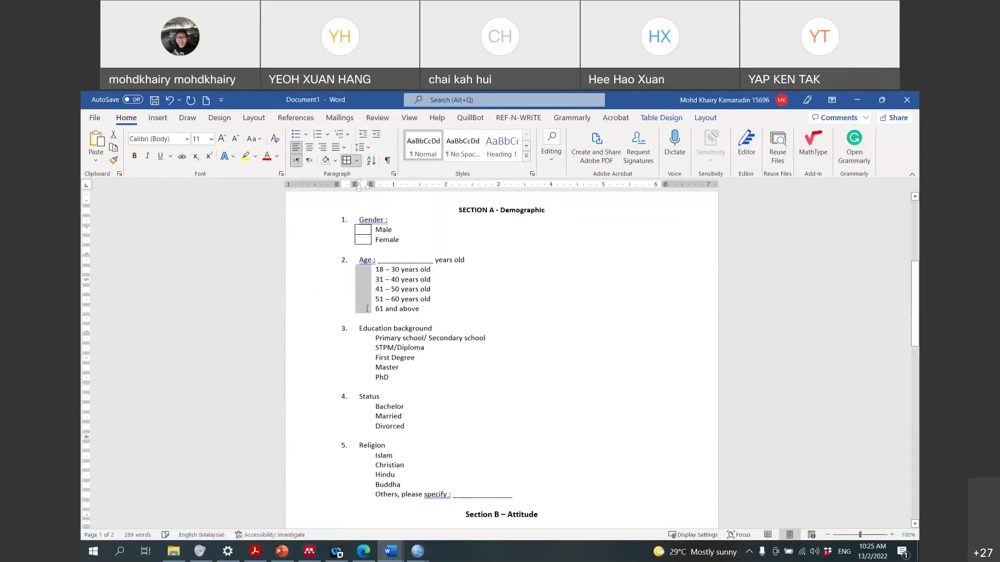
{"action": "left_click", "coordinate": [346, 160]}
Apply all borders to the empty answer cells beside the Education background, Status and Religion options
{"action": "scroll", "coordinate": [366, 213], "scroll_direction": "down", "scroll_amount": 3}
{"action": "left_click_drag", "start_coordinate": [367, 238], "coordinate": [363, 327]}
{"action": "left_click", "coordinate": [346, 161]}
{"action": "left_click", "coordinate": [356, 161]}
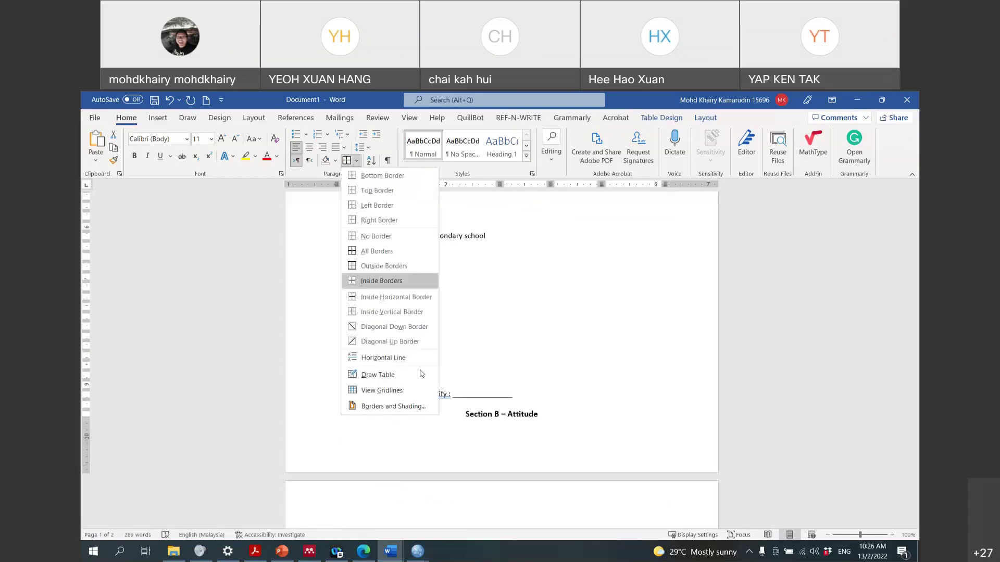
{"action": "left_click", "coordinate": [366, 251]}
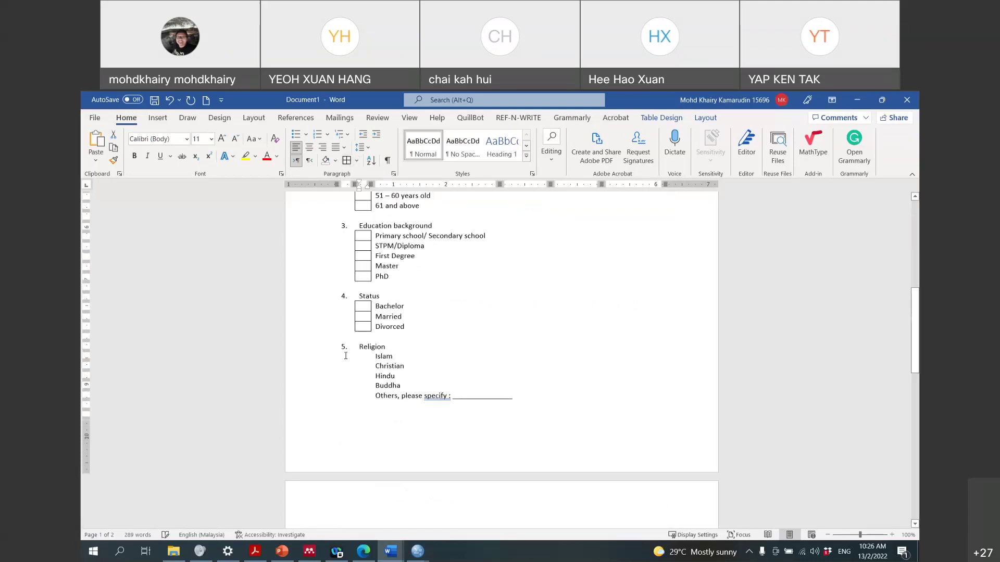
{"action": "left_click_drag", "start_coordinate": [364, 354], "coordinate": [365, 397]}
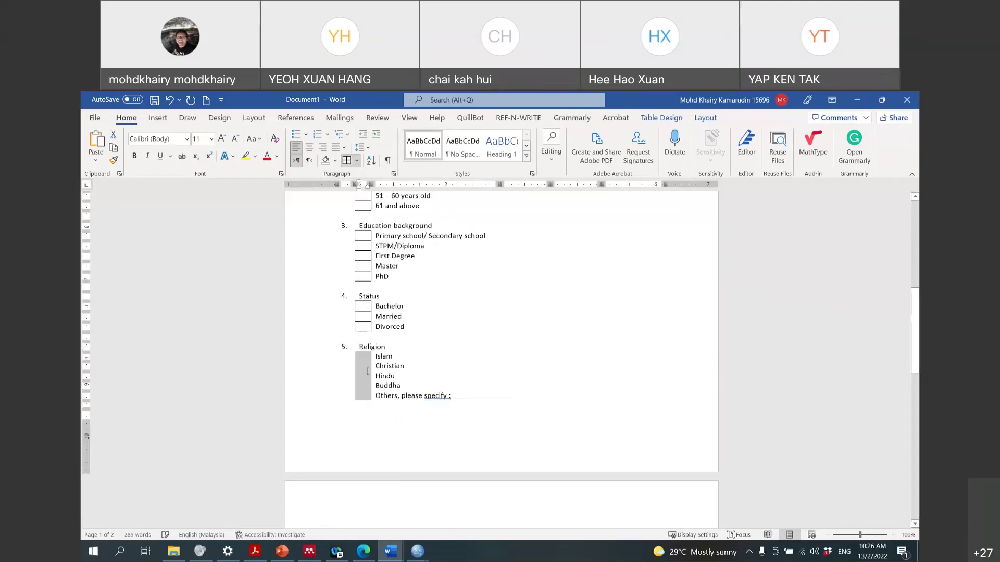
{"action": "key", "text": "F4"}
Apply all borders to the 1-to-5 scale cells of items 6 and 7 in Section B
{"action": "scroll", "coordinate": [530, 350], "scroll_direction": "down", "scroll_amount": 10}
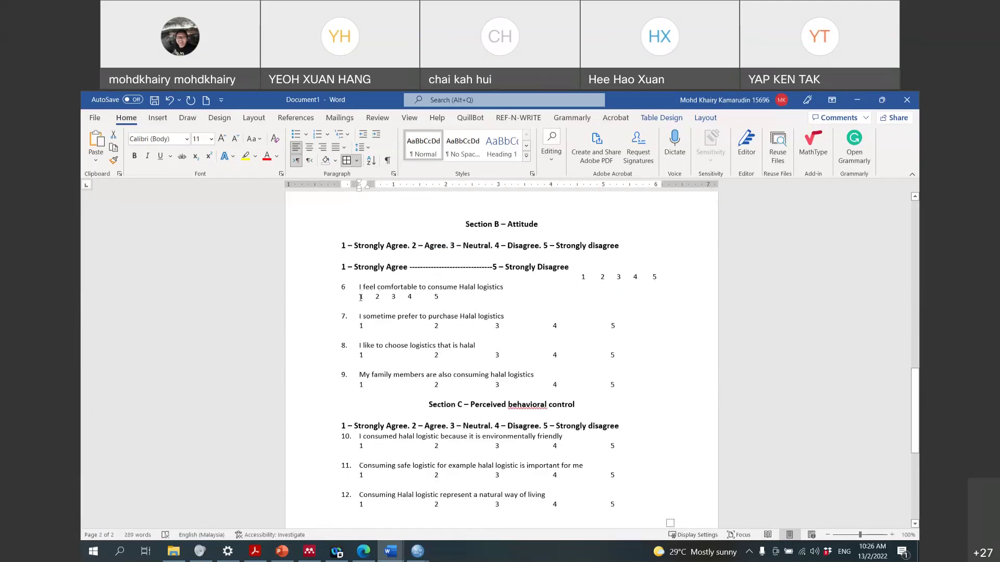
{"action": "left_click_drag", "start_coordinate": [443, 298], "coordinate": [437, 296]}
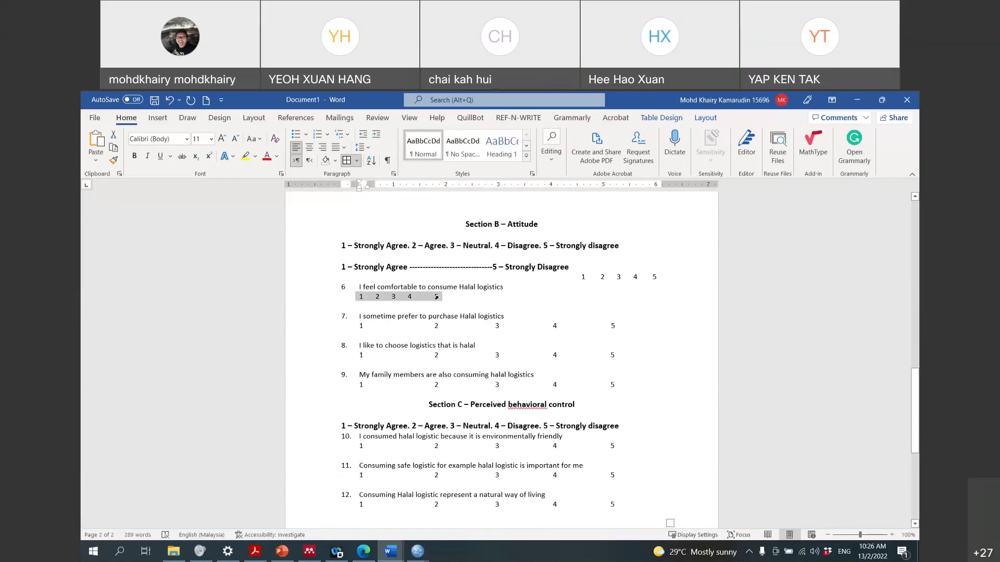
{"action": "left_click", "coordinate": [370, 330]}
{"action": "left_click_drag", "start_coordinate": [380, 326], "coordinate": [666, 327]}
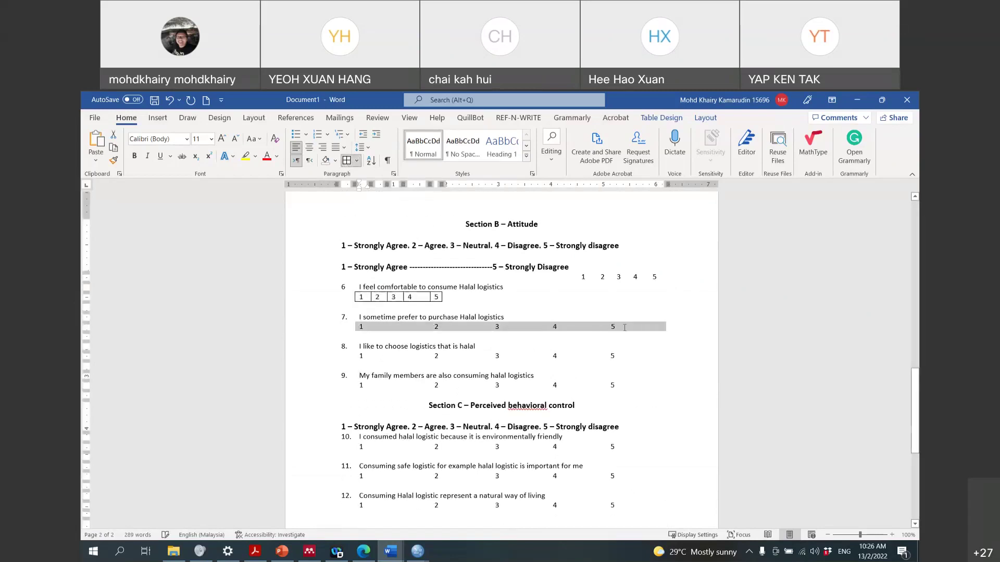
{"action": "left_click", "coordinate": [347, 161]}
Apply all borders to the 1-to-5 header cells above item 6 and to the Section B heading and five-point legend rows
{"action": "left_click_drag", "start_coordinate": [582, 278], "coordinate": [662, 277]}
{"action": "left_click", "coordinate": [347, 161]}
{"action": "left_click_drag", "start_coordinate": [536, 232], "coordinate": [640, 250]}
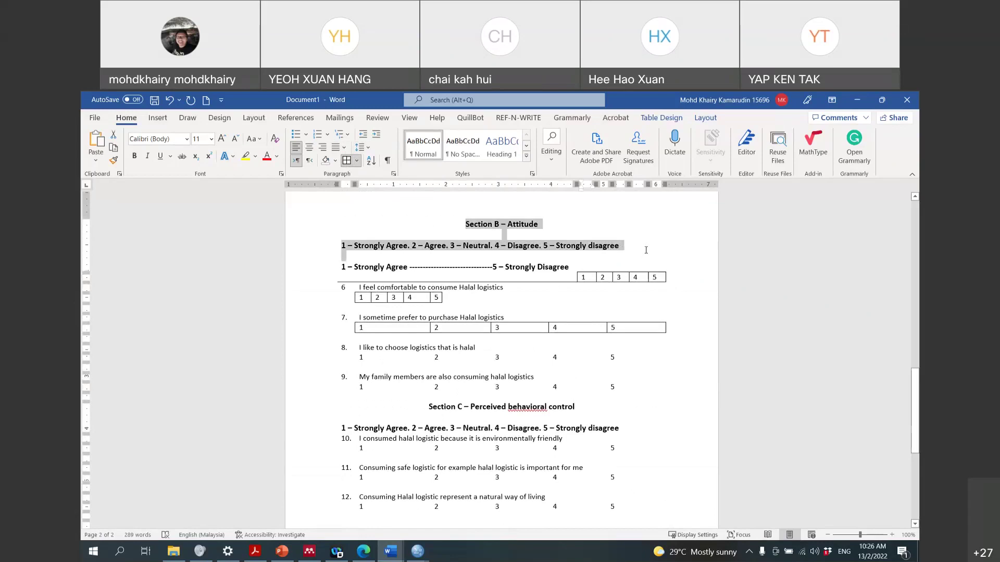
{"action": "left_click", "coordinate": [347, 160]}
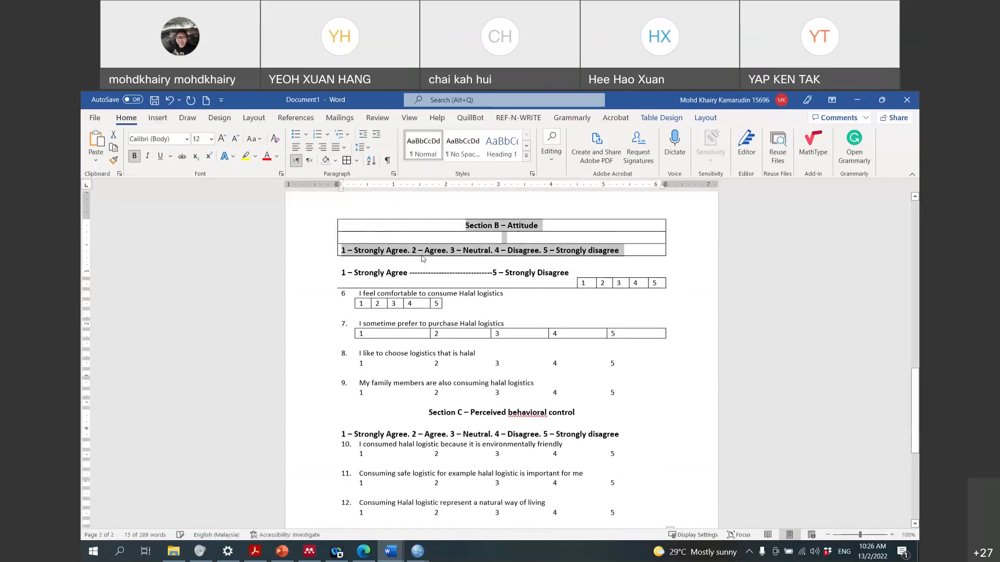
Undo the all-borders formatting on the Section B heading and legend rows and apply only outside borders around them
{"action": "left_click", "coordinate": [511, 241]}
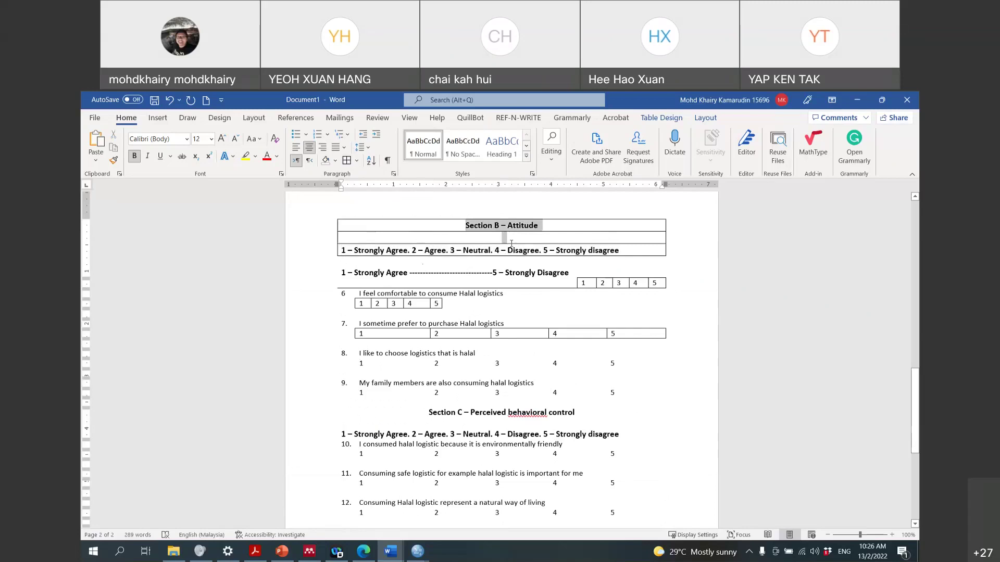
{"action": "left_click", "coordinate": [169, 99]}
{"action": "left_click", "coordinate": [357, 161]}
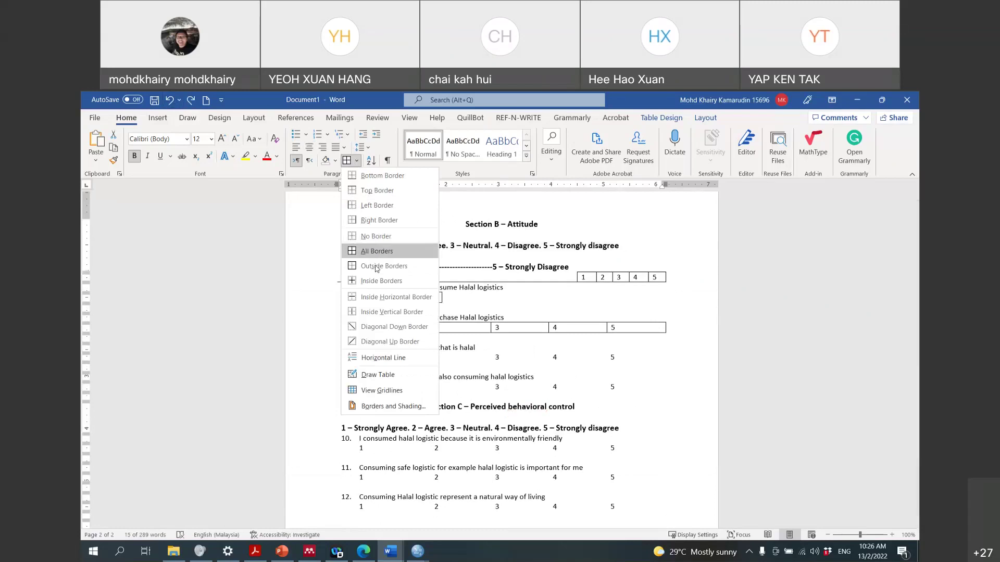
{"action": "left_click", "coordinate": [377, 267]}
{"action": "left_click", "coordinate": [362, 289]}
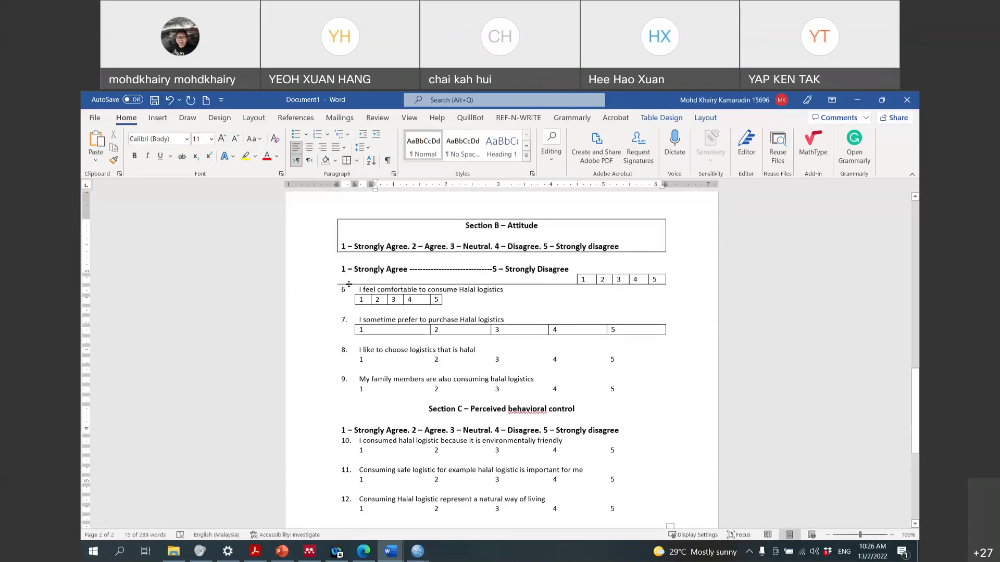
Remove the borders from the empty cells beside the 1-to-5 header above item 6 in Section B
{"action": "left_click_drag", "start_coordinate": [345, 278], "coordinate": [494, 277]}
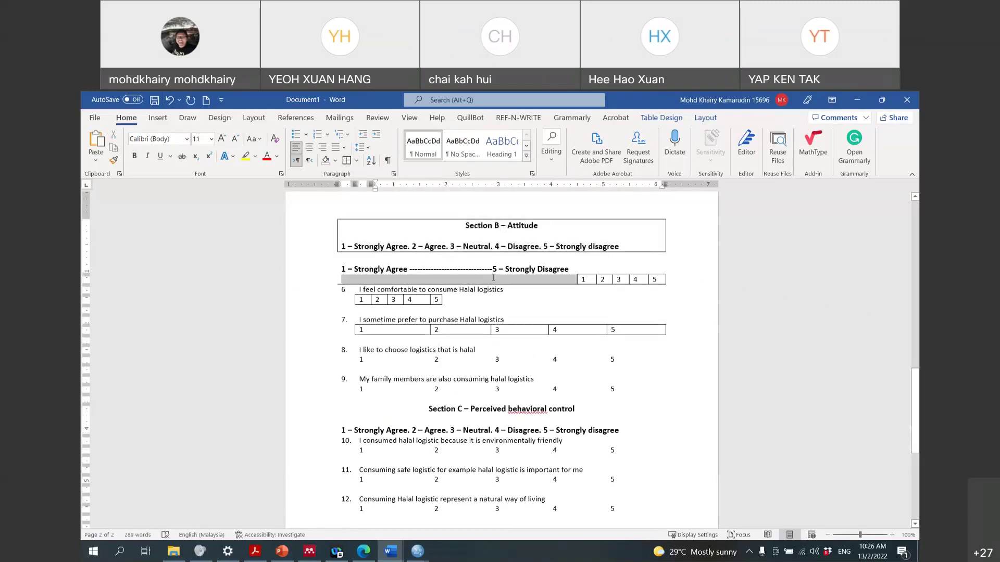
{"action": "left_click", "coordinate": [357, 160]}
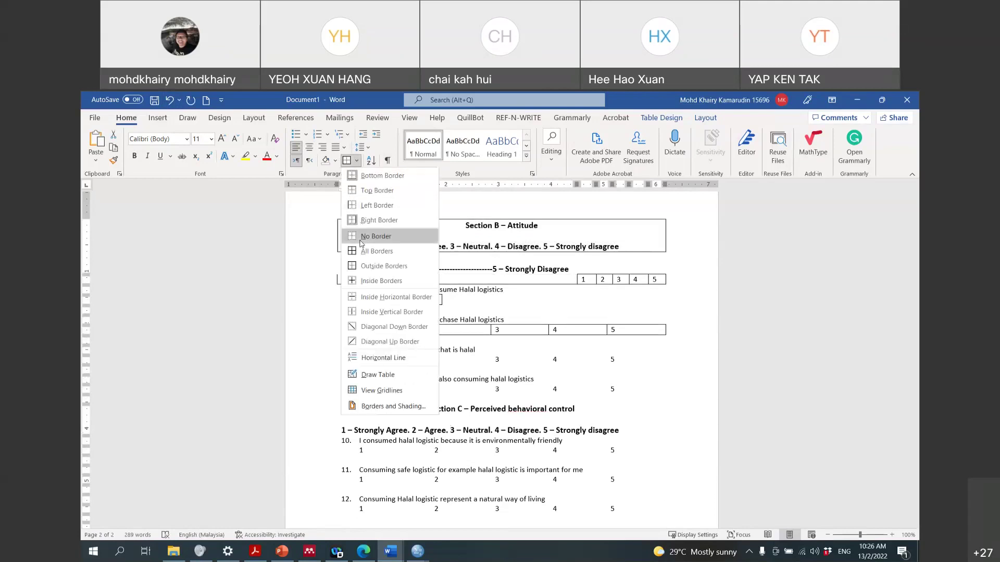
{"action": "left_click", "coordinate": [367, 237]}
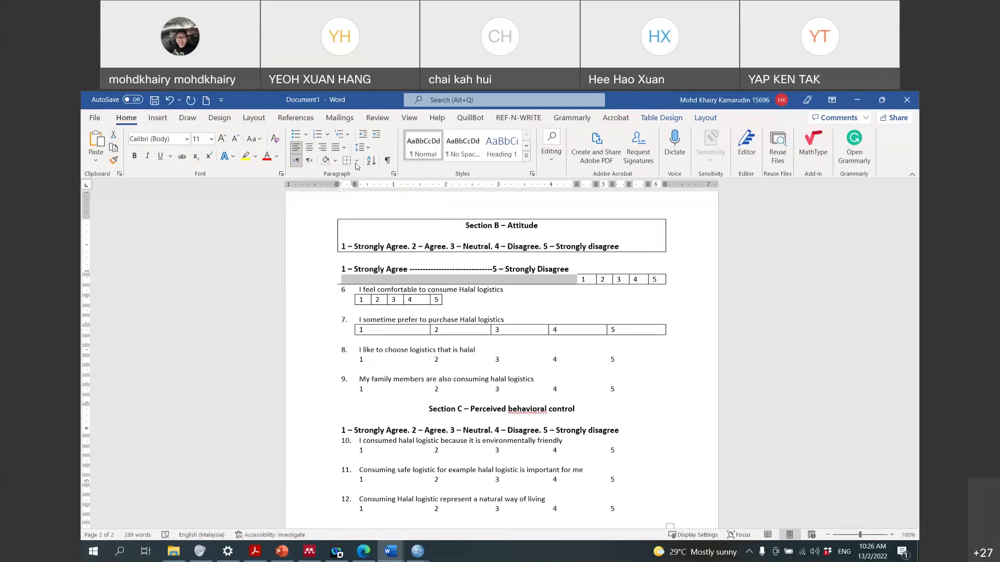
{"action": "left_click", "coordinate": [358, 162]}
{"action": "left_click", "coordinate": [358, 193]}
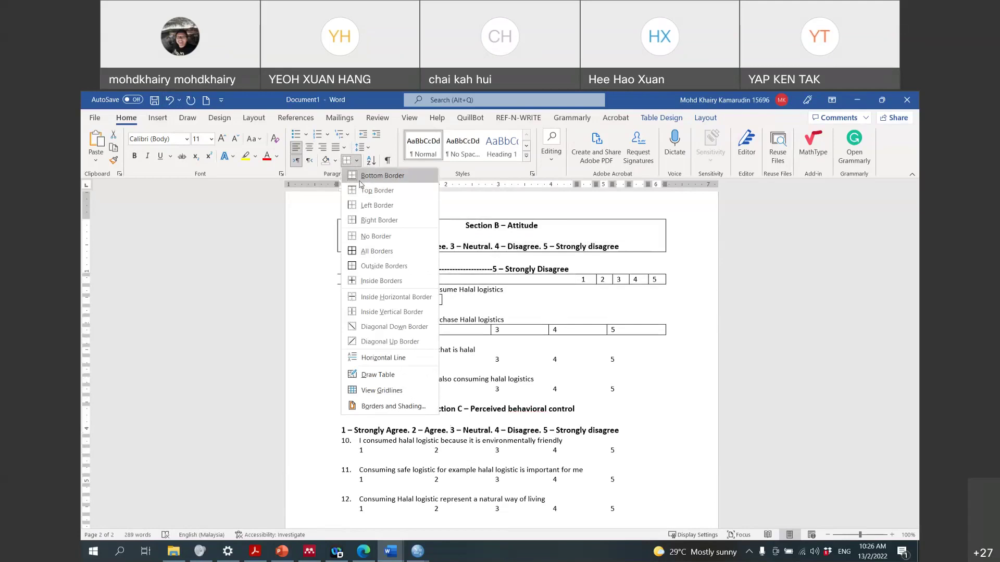
{"action": "left_click", "coordinate": [384, 283]}
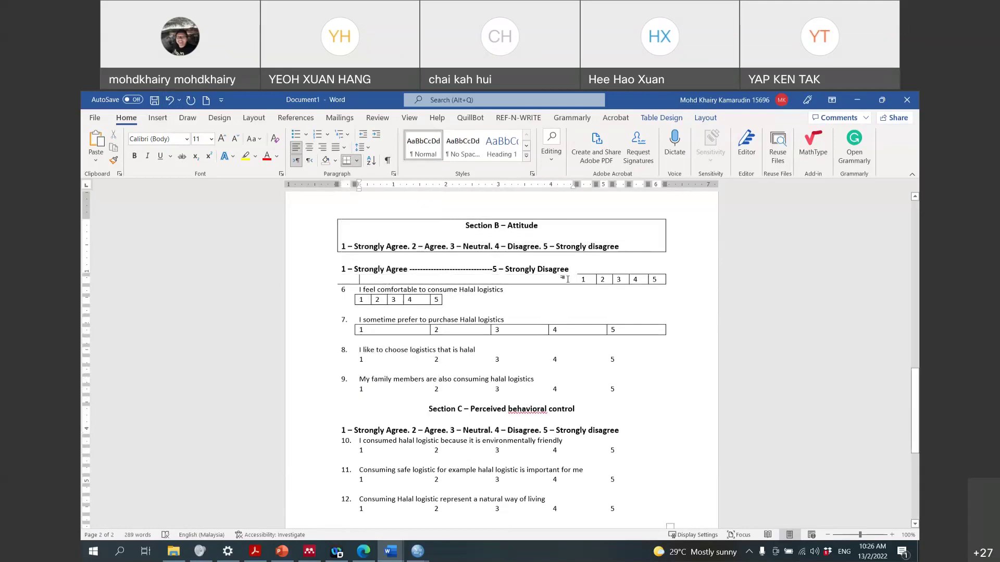
Apply outside borders to the header cell containing 1 above item 6
{"action": "left_click", "coordinate": [584, 279]}
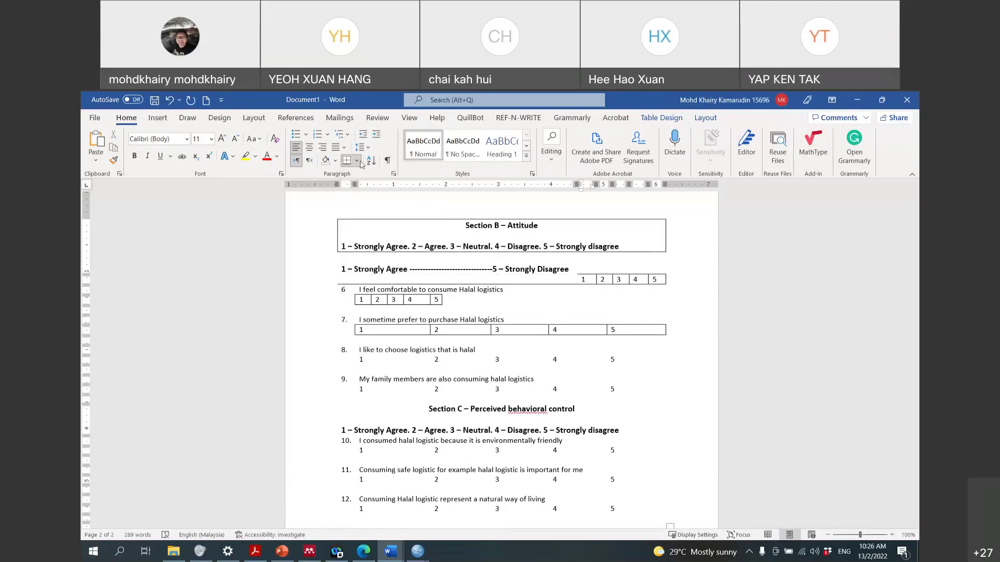
{"action": "left_click", "coordinate": [357, 162]}
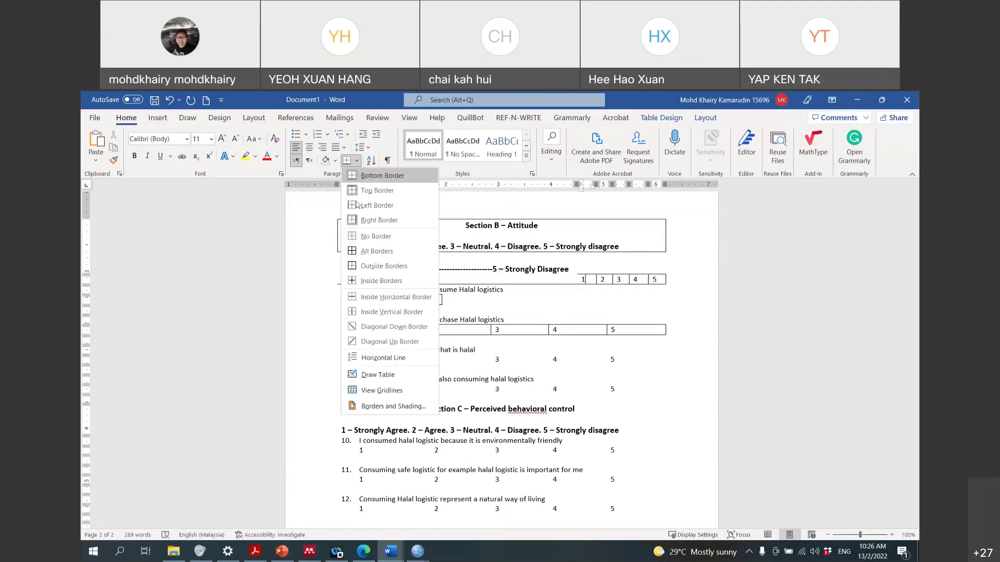
{"action": "left_click", "coordinate": [356, 261]}
Apply all borders to the 1-to-5 scale cells of items 8 and 9 in Section B
{"action": "scroll", "coordinate": [606, 299], "scroll_direction": "down", "scroll_amount": 1}
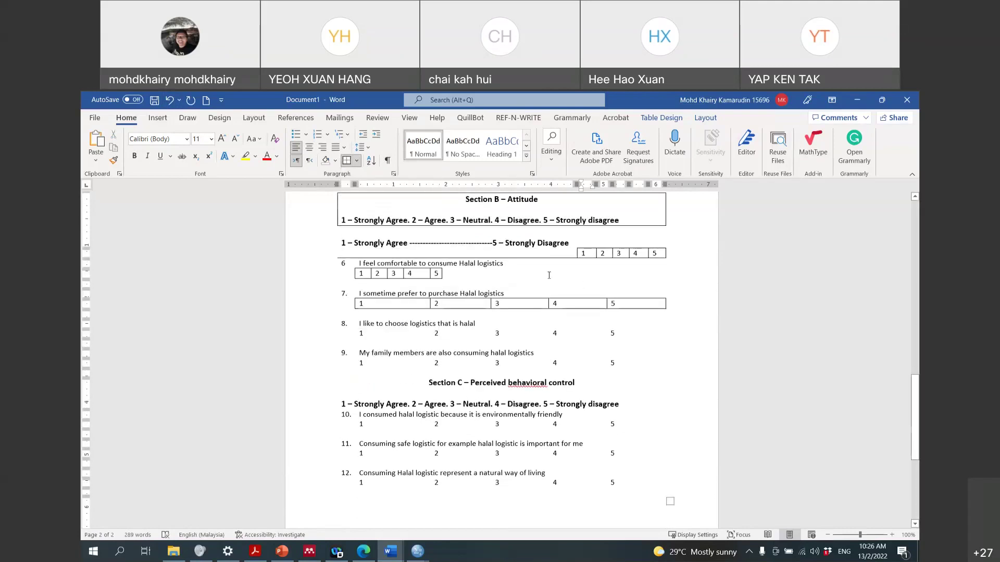
{"action": "left_click_drag", "start_coordinate": [387, 338], "coordinate": [613, 336]}
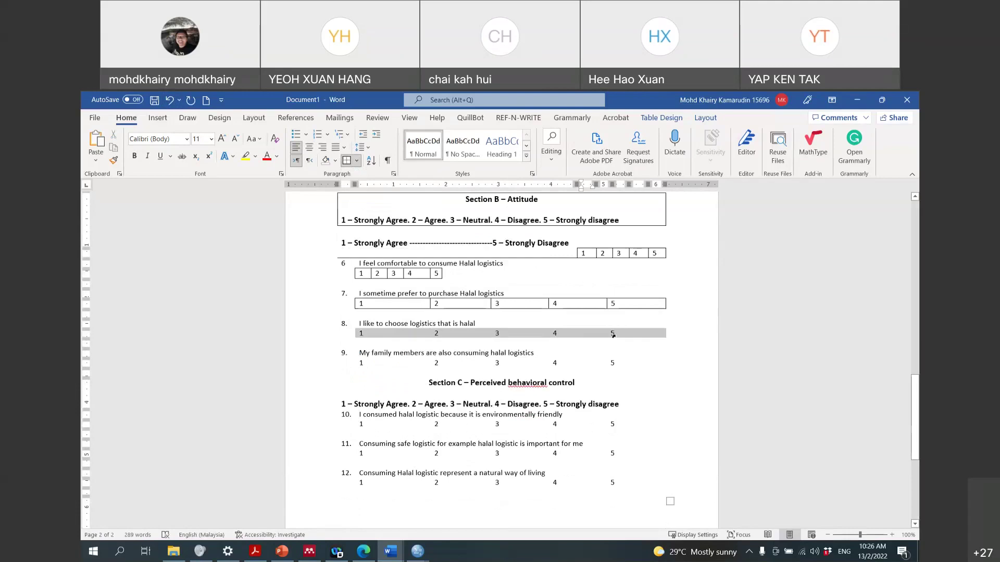
{"action": "left_click", "coordinate": [357, 160]}
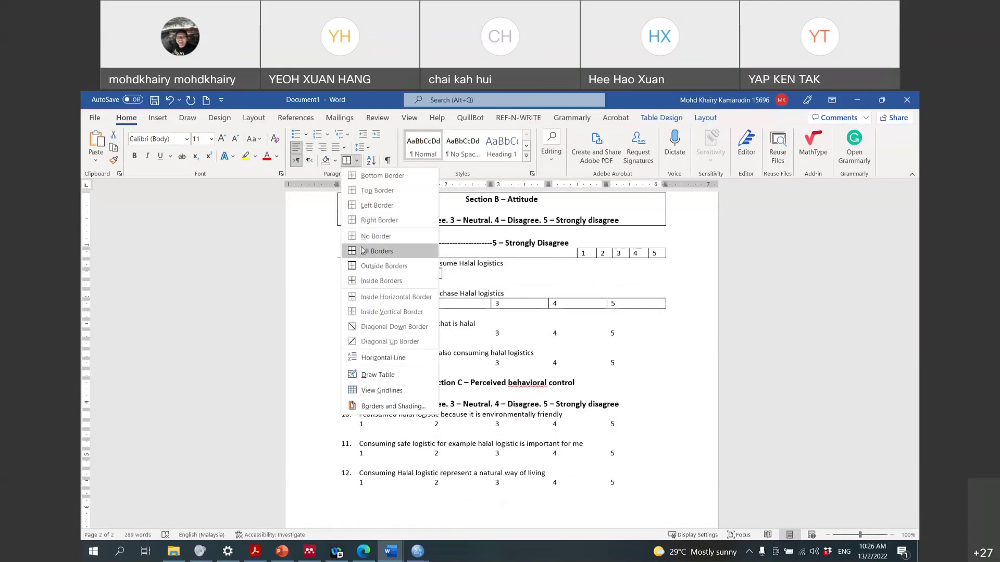
{"action": "left_click", "coordinate": [375, 251]}
{"action": "scroll", "coordinate": [406, 280], "scroll_direction": "down", "scroll_amount": 3}
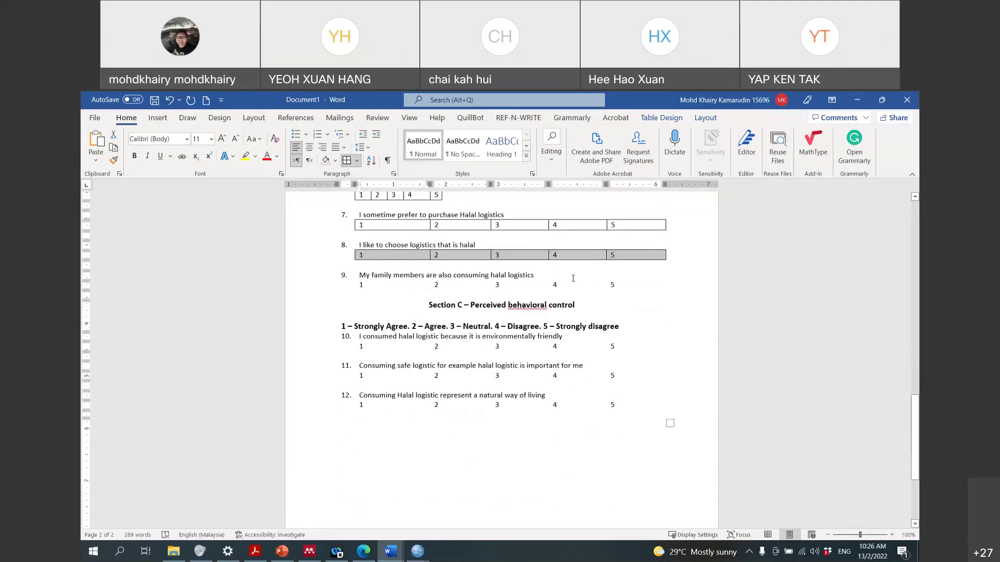
{"action": "left_click_drag", "start_coordinate": [386, 285], "coordinate": [613, 284]}
{"action": "left_click", "coordinate": [346, 161]}
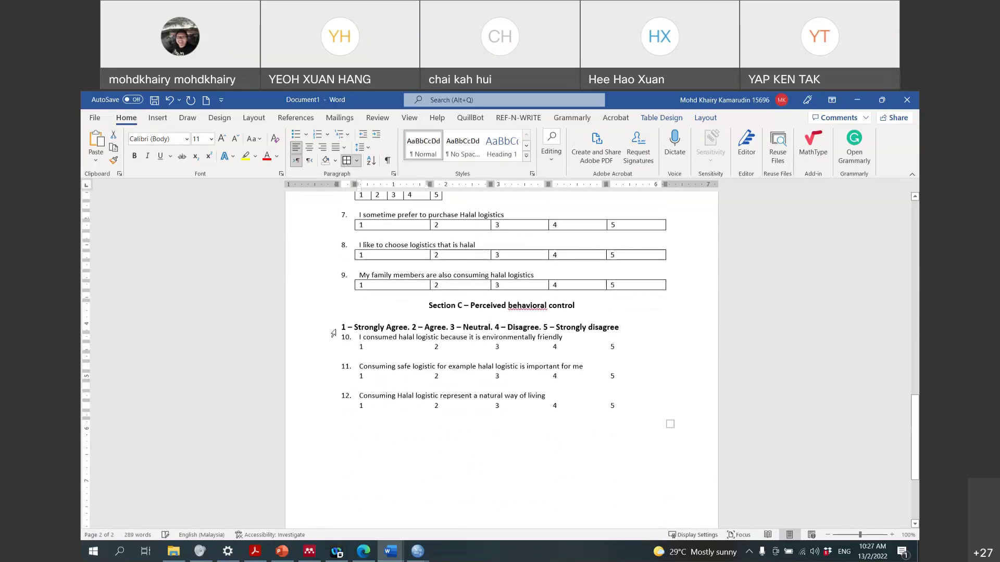
Apply all borders to the 1-to-5 scale cells of items 10, 11 and 12 in Section C
{"action": "left_click_drag", "start_coordinate": [359, 347], "coordinate": [635, 348]}
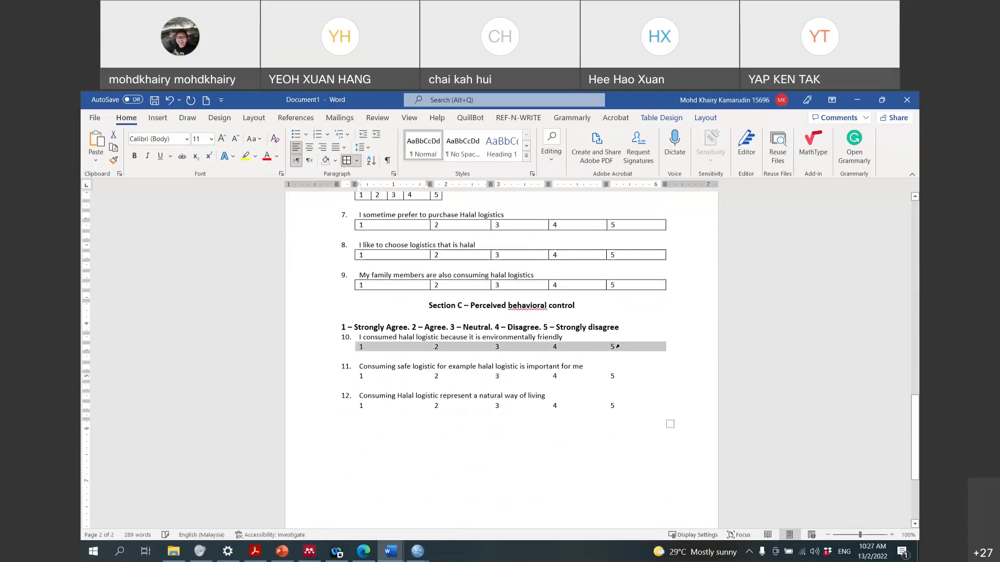
{"action": "left_click", "coordinate": [347, 160]}
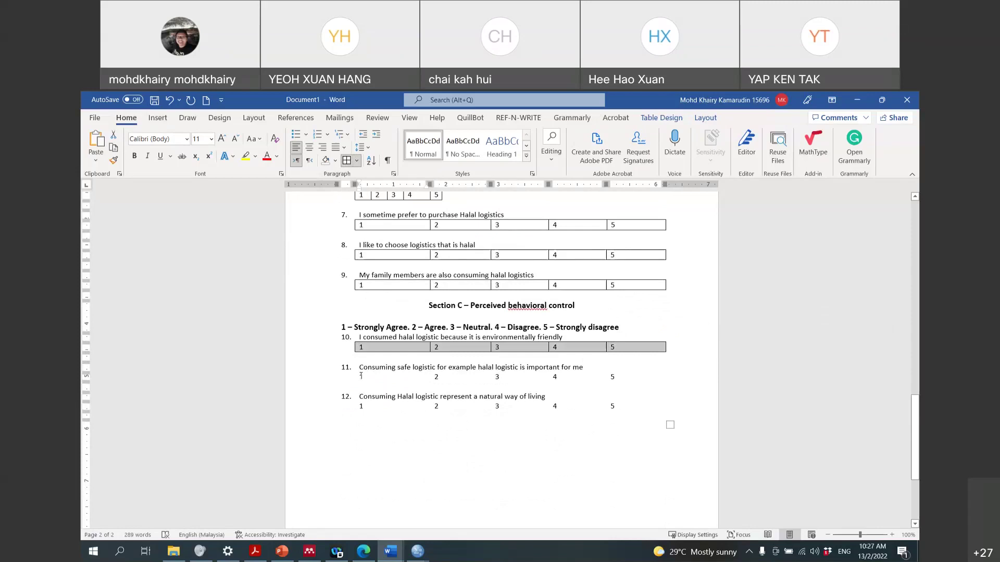
{"action": "left_click_drag", "start_coordinate": [352, 376], "coordinate": [623, 377]}
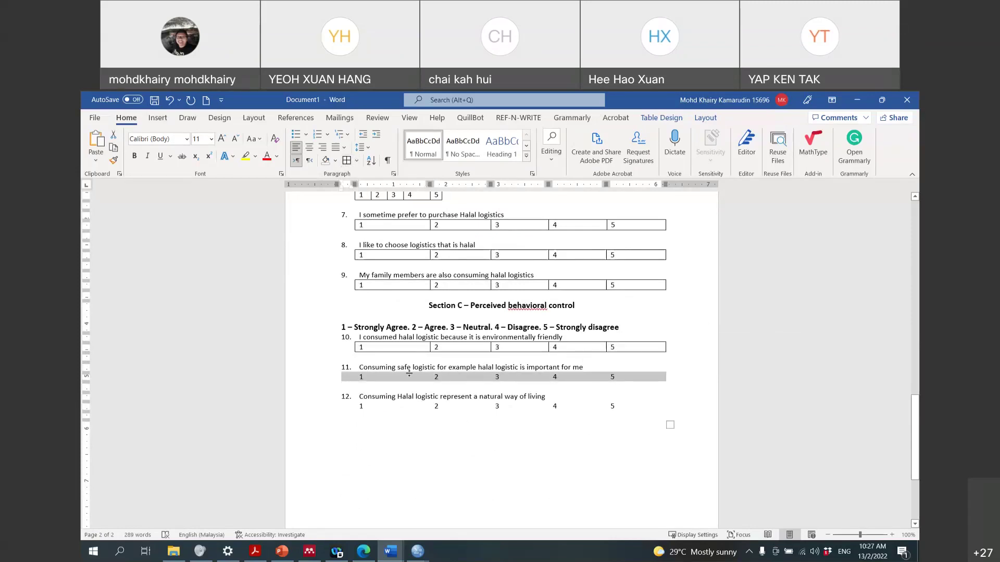
{"action": "left_click", "coordinate": [670, 425]}
{"action": "left_click_drag", "start_coordinate": [671, 425], "coordinate": [631, 378]}
{"action": "left_click", "coordinate": [347, 161]}
{"action": "left_click_drag", "start_coordinate": [473, 411], "coordinate": [657, 409]}
{"action": "left_click", "coordinate": [346, 161]}
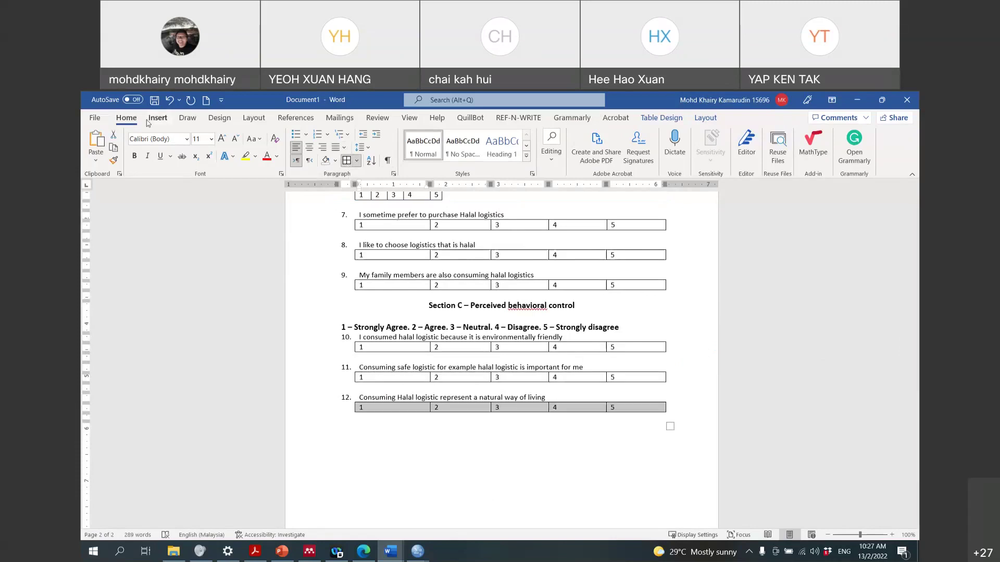
Preview the questionnaire for printing, set it to 2 pages per sheet, and return to the document without printing
{"action": "scroll", "coordinate": [628, 291], "scroll_direction": "up", "scroll_amount": 6}
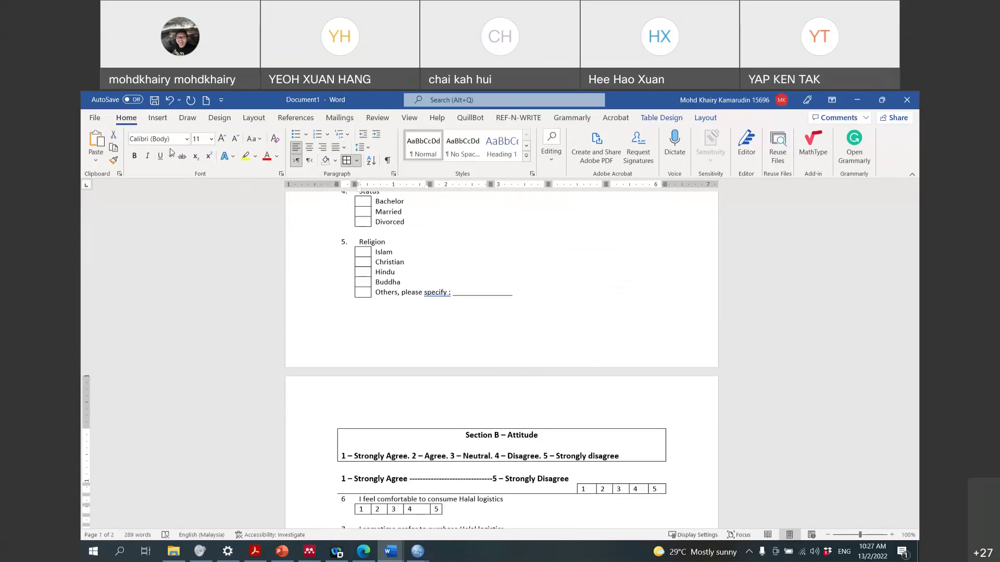
{"action": "left_click", "coordinate": [94, 118]}
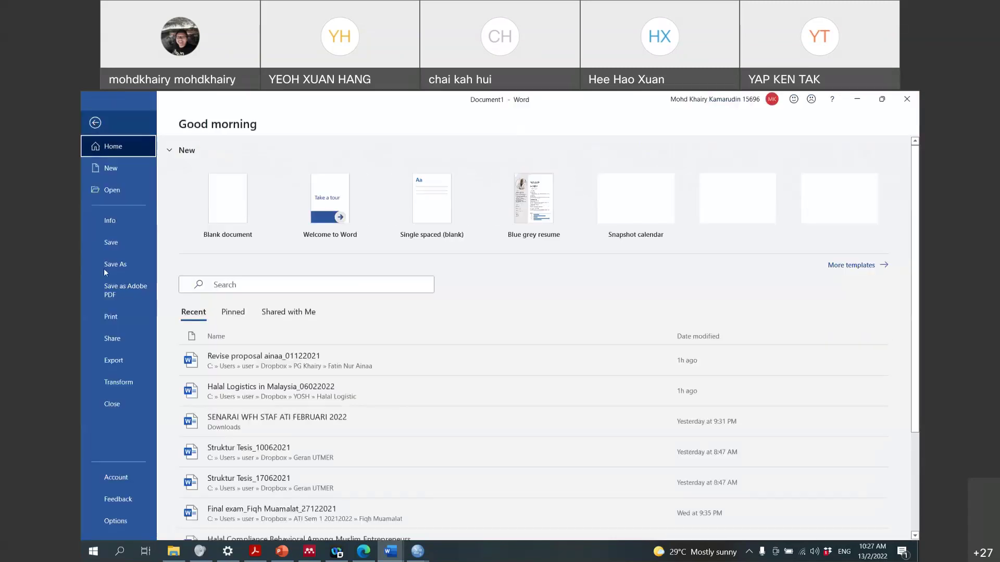
{"action": "left_click", "coordinate": [114, 321]}
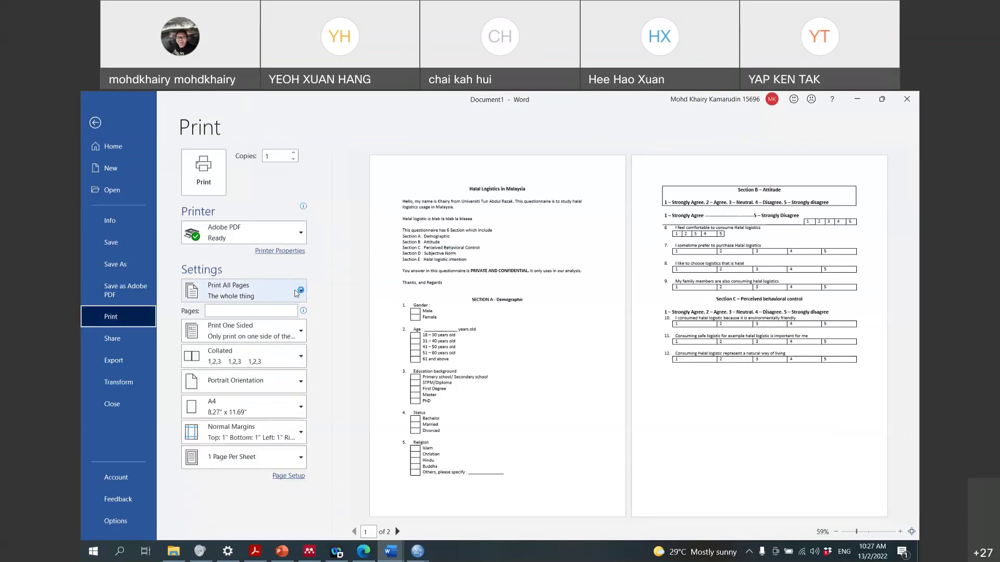
{"action": "left_click", "coordinate": [296, 293]}
{"action": "left_click", "coordinate": [296, 293]}
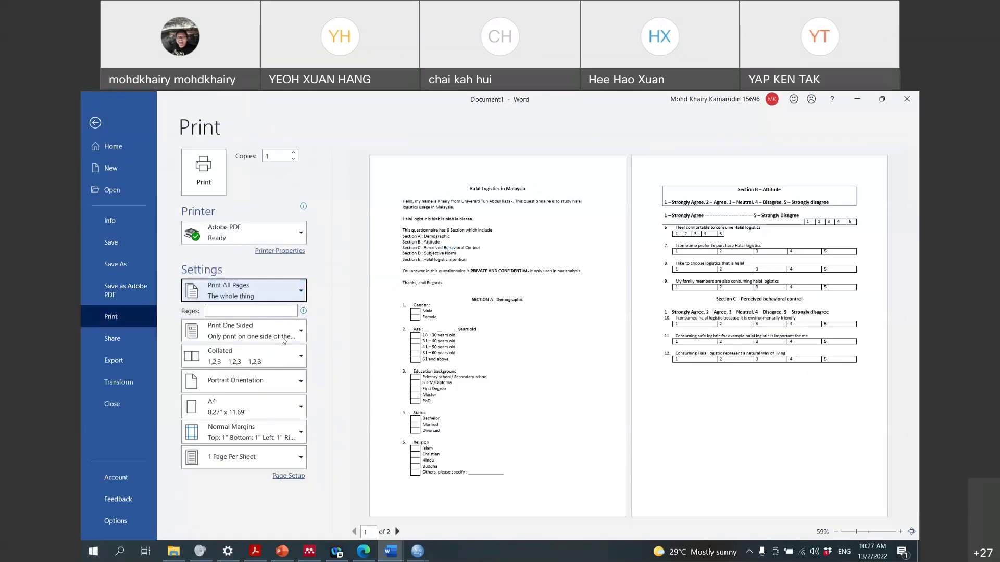
{"action": "left_click", "coordinate": [301, 338]}
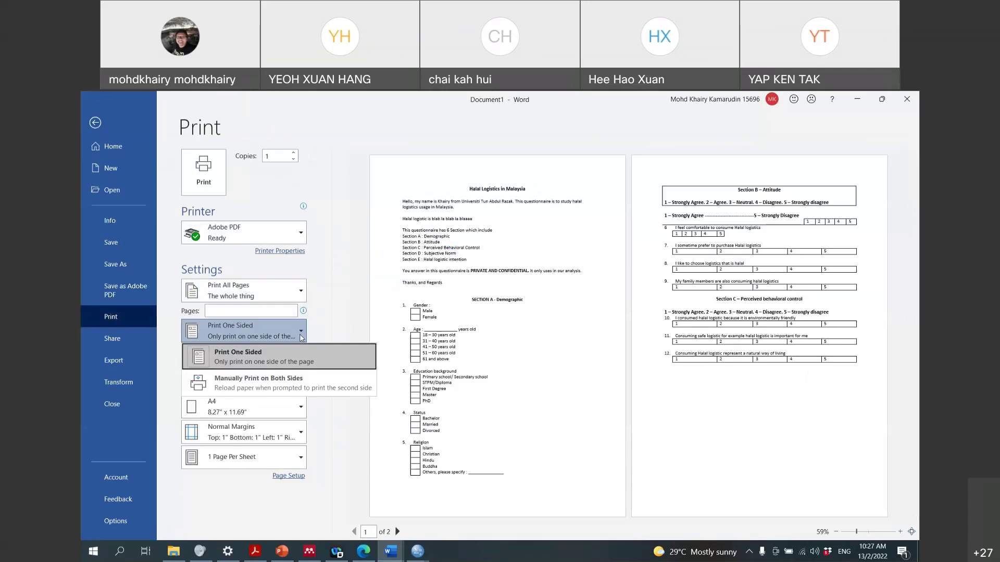
{"action": "left_click", "coordinate": [301, 338]}
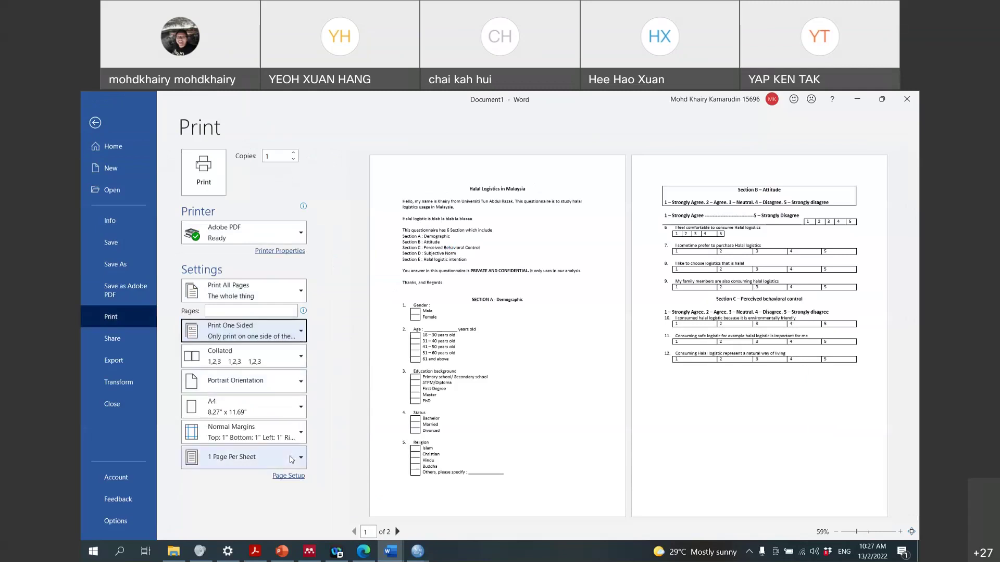
{"action": "left_click", "coordinate": [292, 459]}
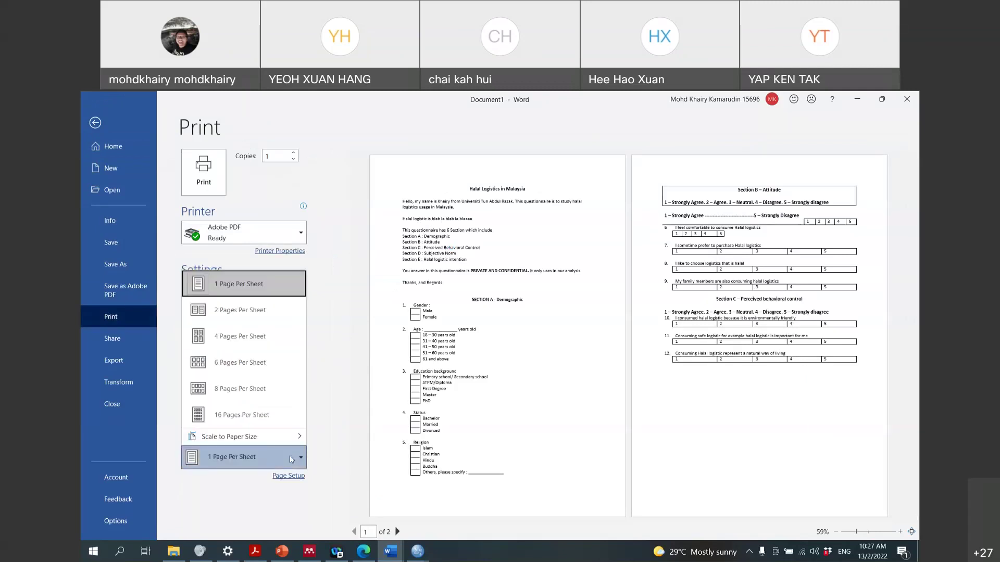
{"action": "left_click", "coordinate": [269, 311]}
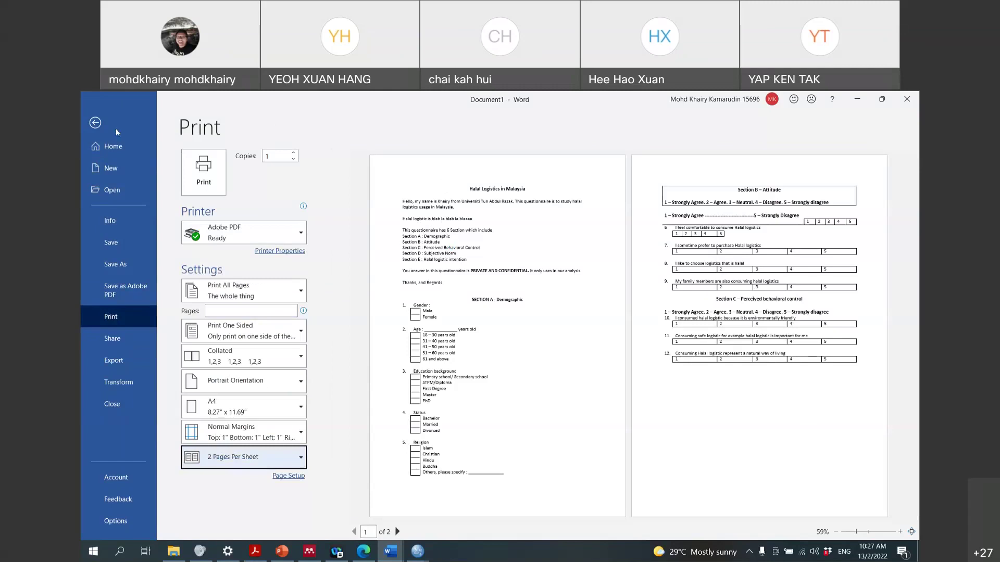
{"action": "key", "text": "Escape"}
Apply outside borders around the introduction block from the Halal Logistics in Malaysia title to Thanks, and Regards
{"action": "scroll", "coordinate": [501, 355], "scroll_direction": "up", "scroll_amount": 15}
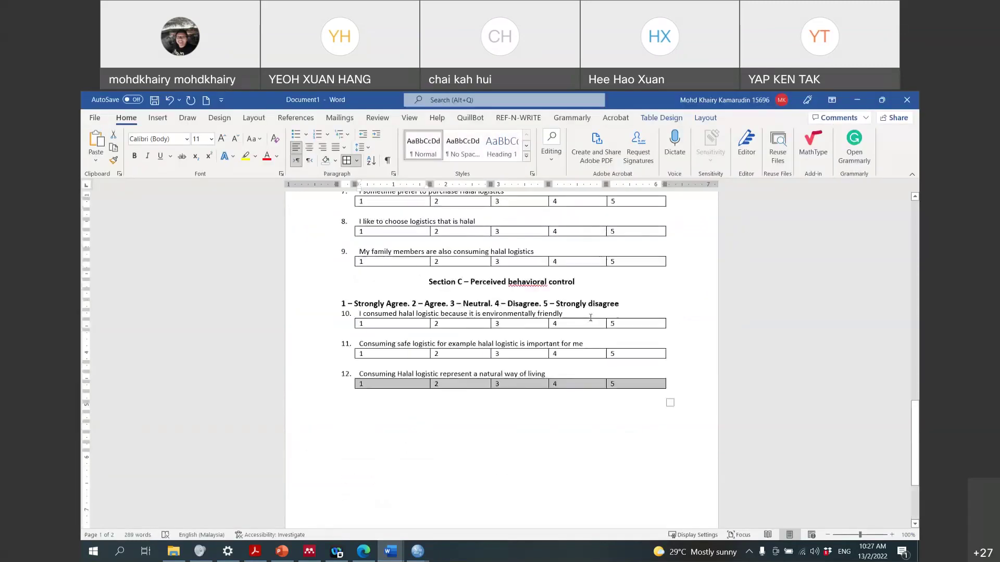
{"action": "scroll", "coordinate": [675, 370], "scroll_direction": "up", "scroll_amount": 10}
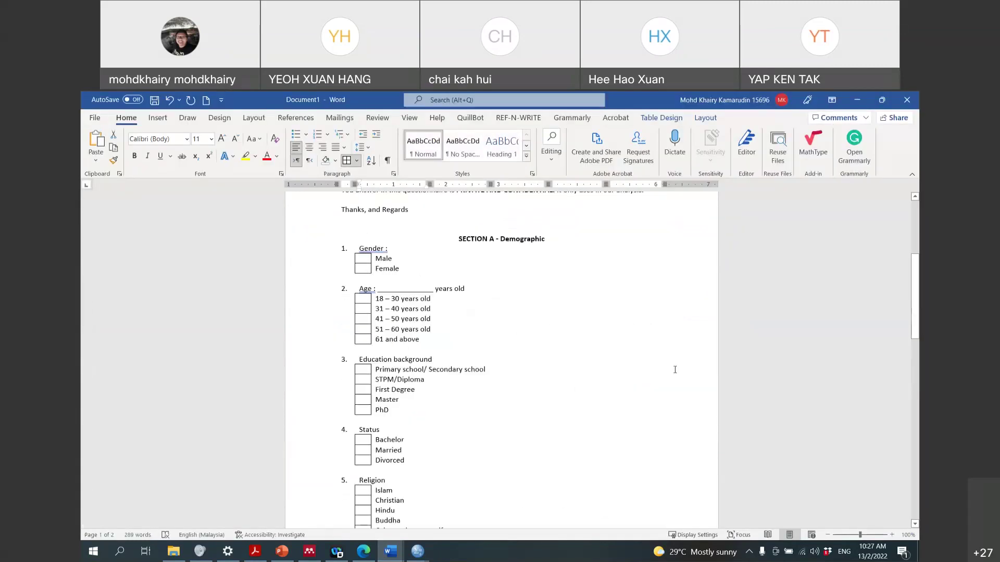
{"action": "scroll", "coordinate": [716, 367], "scroll_direction": "down", "scroll_amount": 3}
{"action": "scroll", "coordinate": [619, 408], "scroll_direction": "up", "scroll_amount": 3}
{"action": "left_click_drag", "start_coordinate": [413, 419], "coordinate": [380, 252]}
{"action": "left_click", "coordinate": [358, 162]}
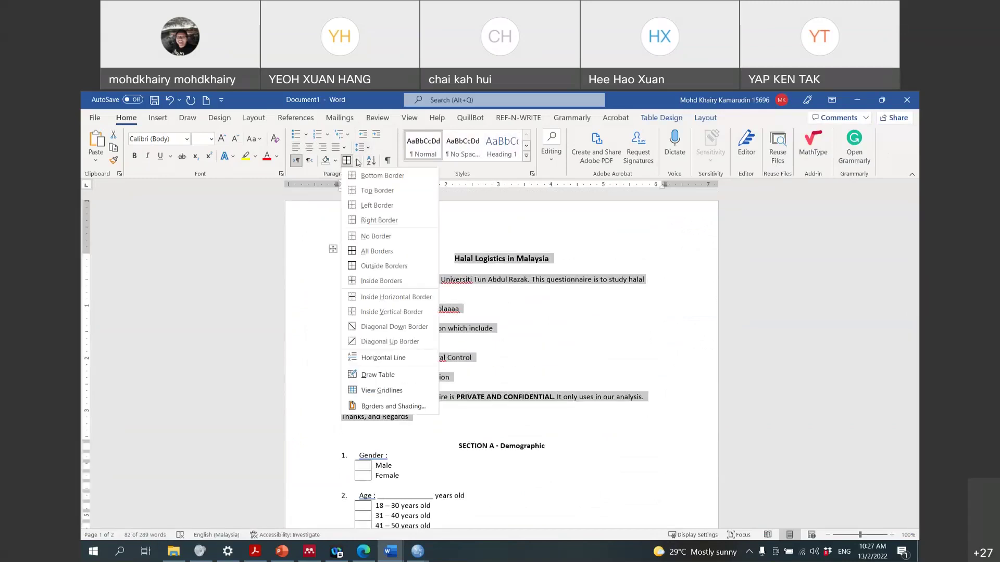
{"action": "left_click", "coordinate": [357, 235]}
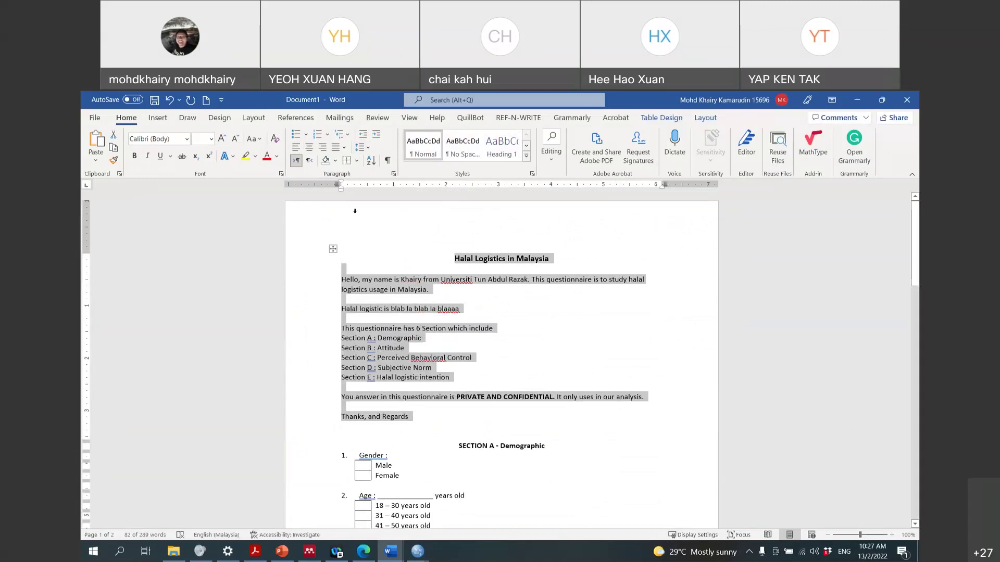
{"action": "left_click", "coordinate": [358, 161]}
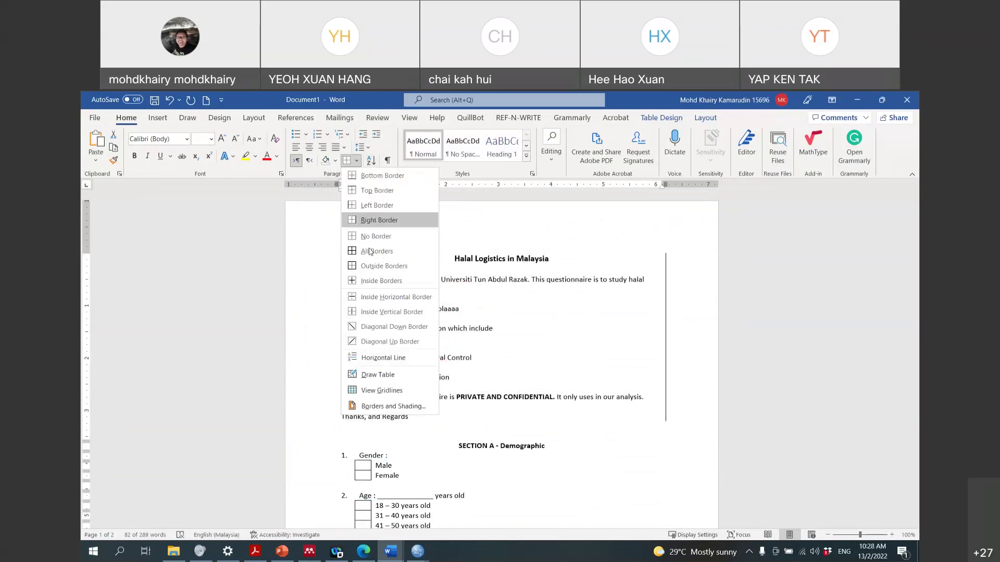
{"action": "left_click", "coordinate": [384, 265]}
{"action": "left_click", "coordinate": [717, 372]}
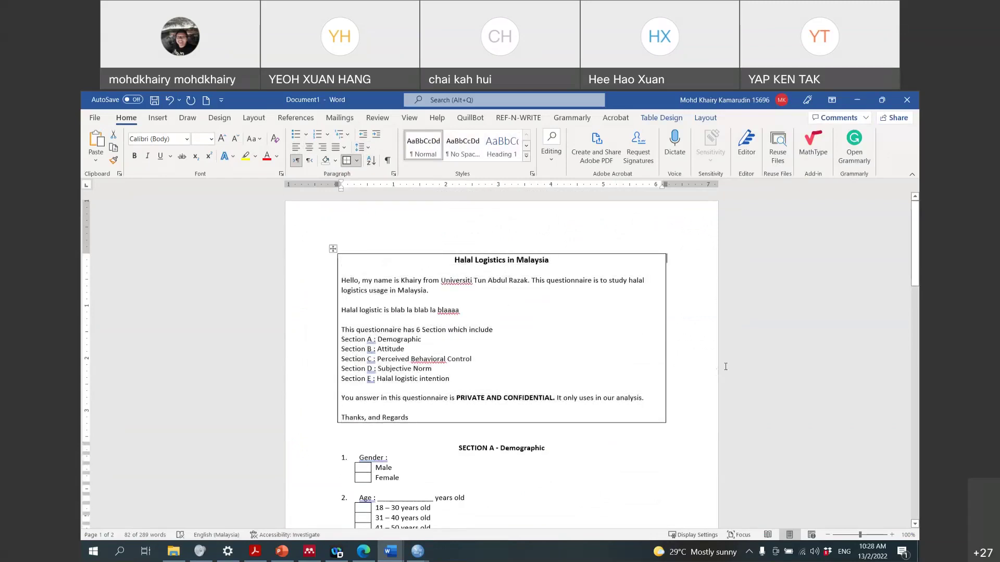
Apply outside borders to the SECTION A - Demographic heading row
{"action": "scroll", "coordinate": [735, 364], "scroll_direction": "down", "scroll_amount": 3}
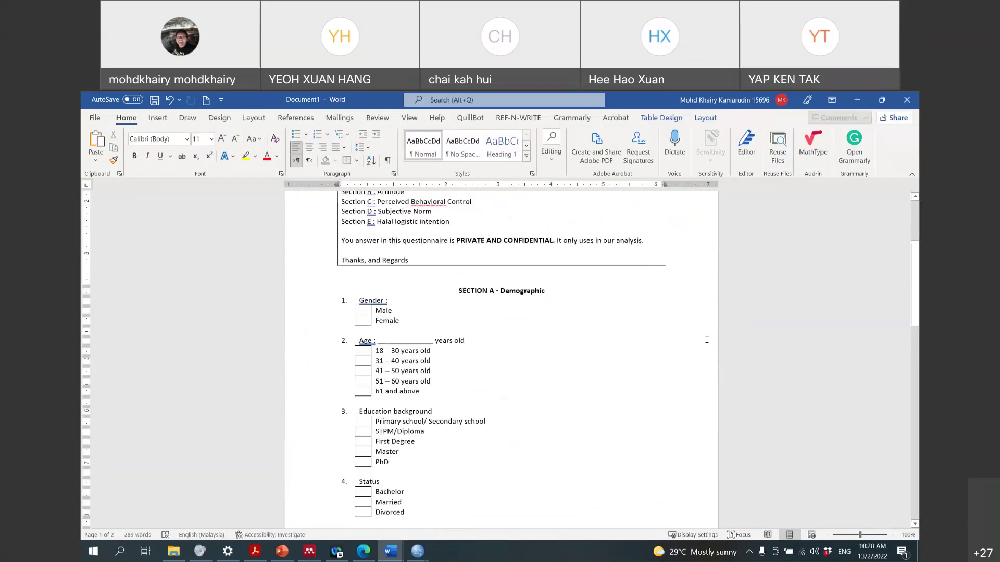
{"action": "triple_click", "coordinate": [437, 294]}
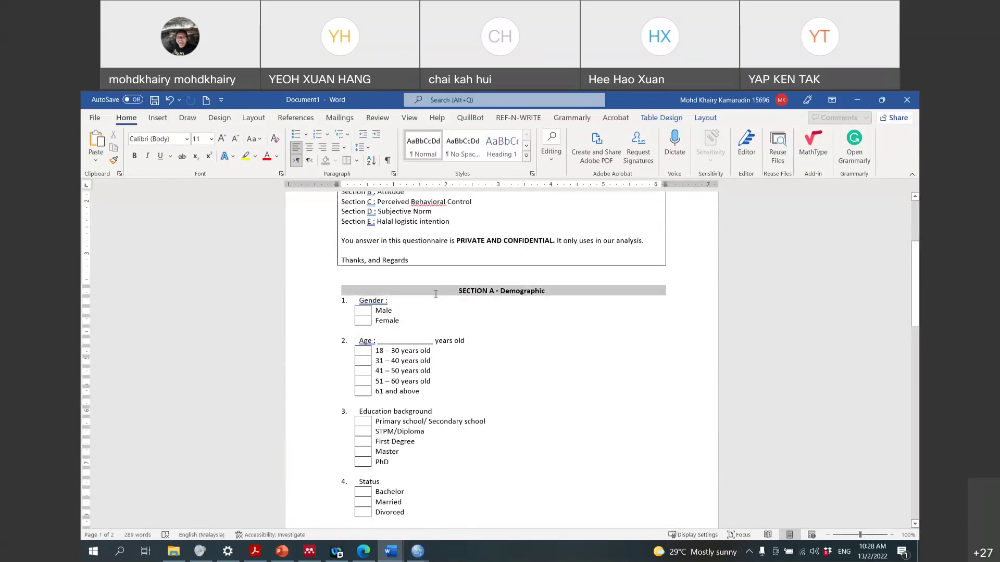
{"action": "left_click", "coordinate": [357, 160]}
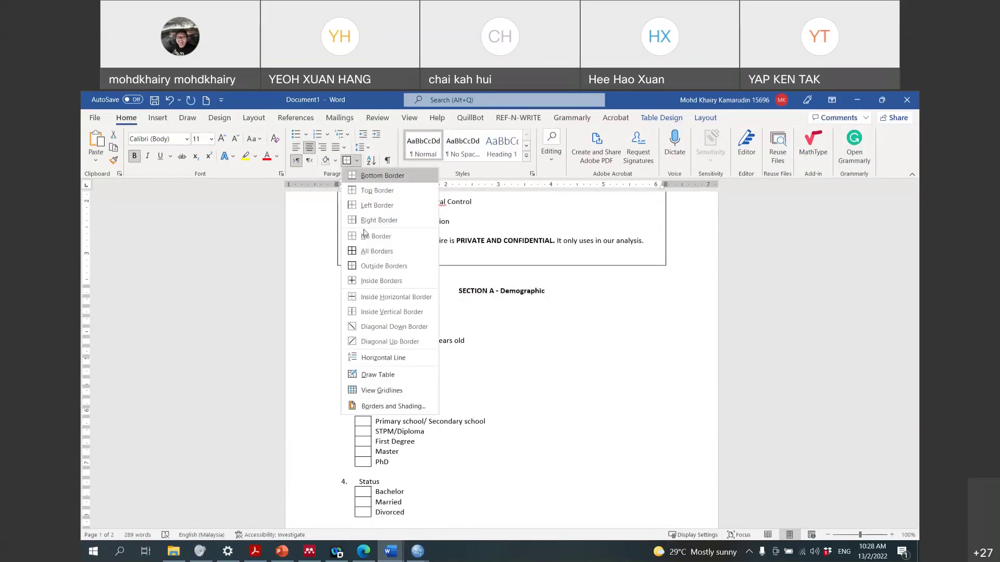
{"action": "left_click", "coordinate": [365, 268]}
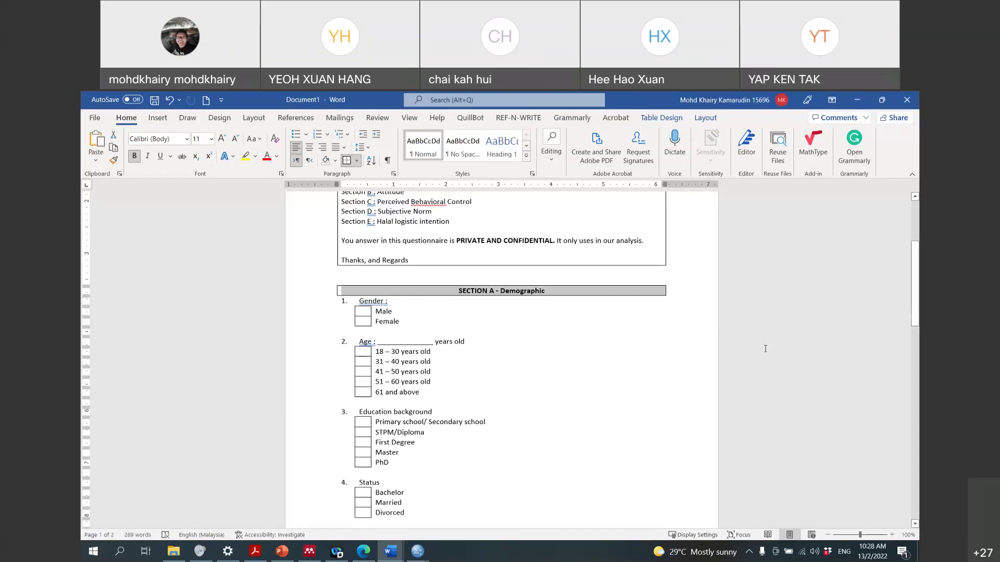
{"action": "scroll", "coordinate": [588, 330], "scroll_direction": "up", "scroll_amount": 5}
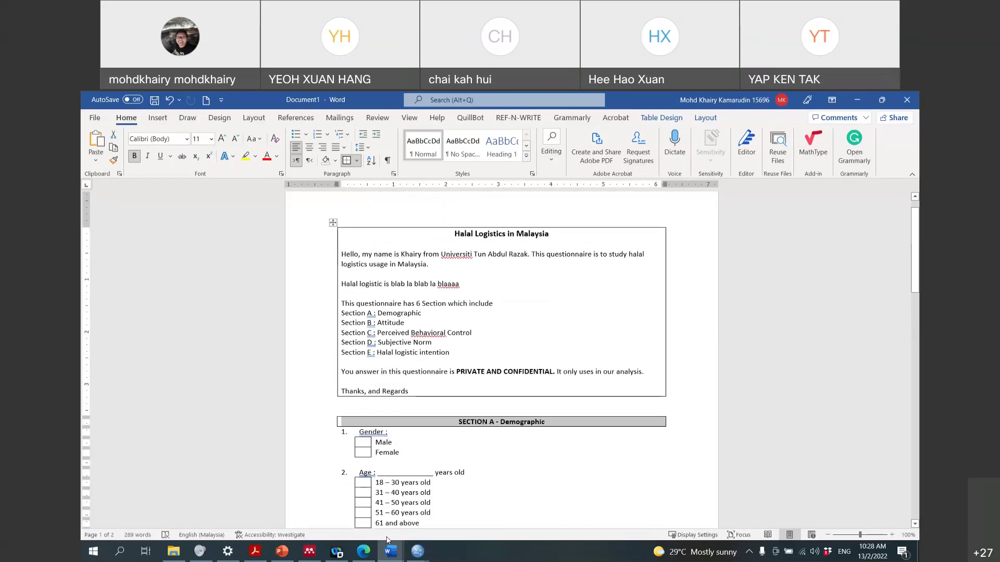
Switch to Microsoft Edge and close the Determinants of consumer article, the 1-s2.0 PDF and 125940897.pdf
{"action": "left_click", "coordinate": [364, 551]}
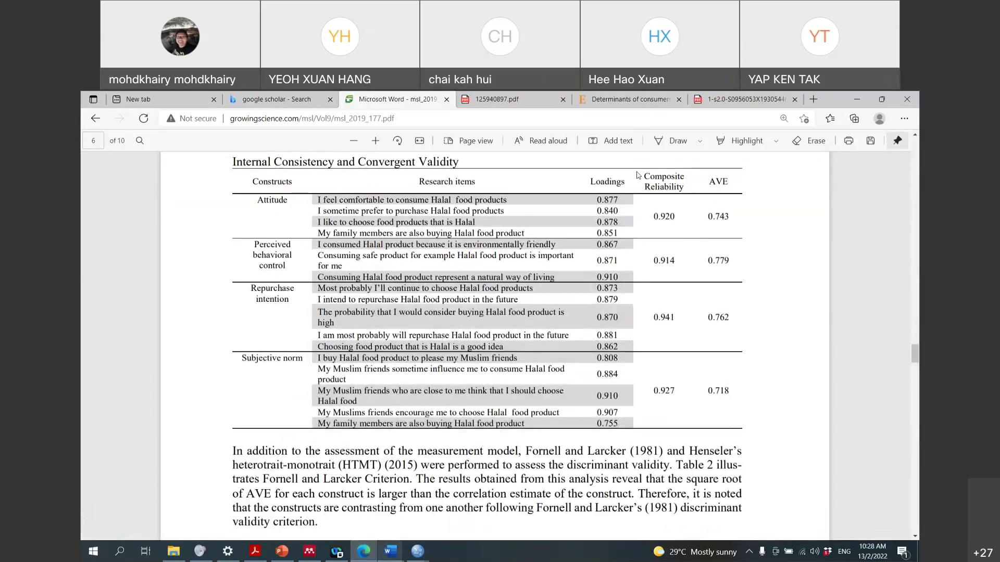
{"action": "left_click", "coordinate": [679, 100]}
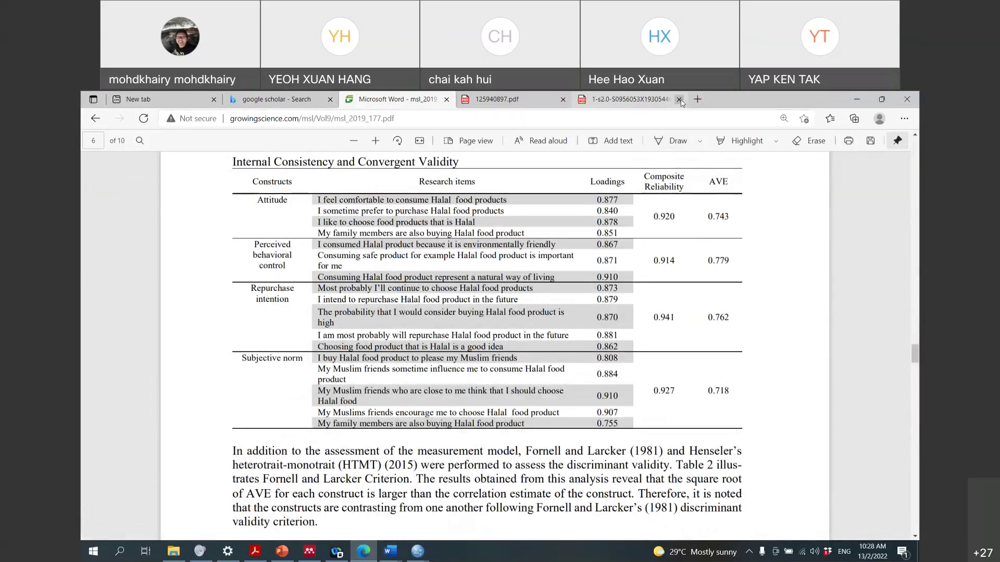
{"action": "left_click", "coordinate": [679, 99]}
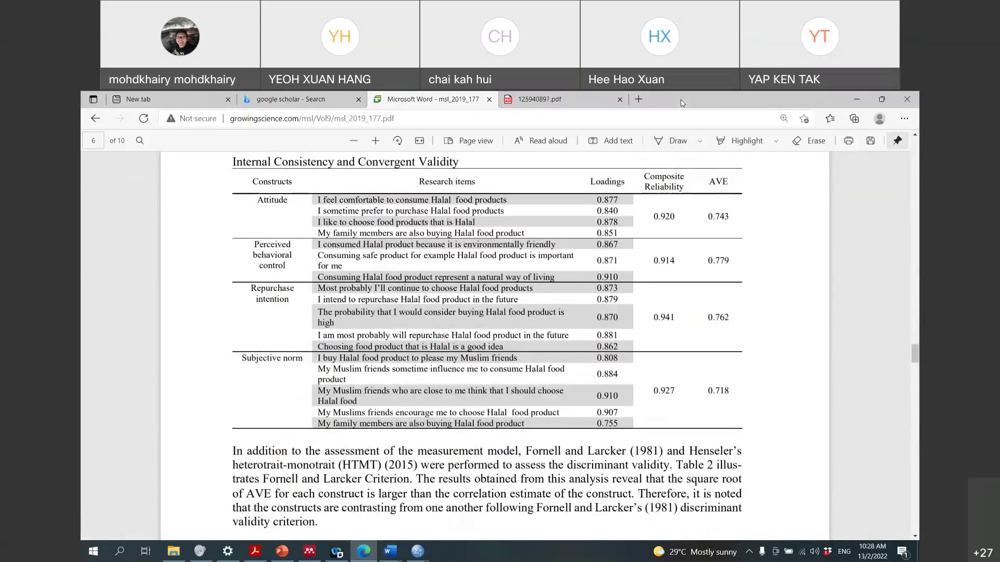
{"action": "left_click", "coordinate": [619, 99]}
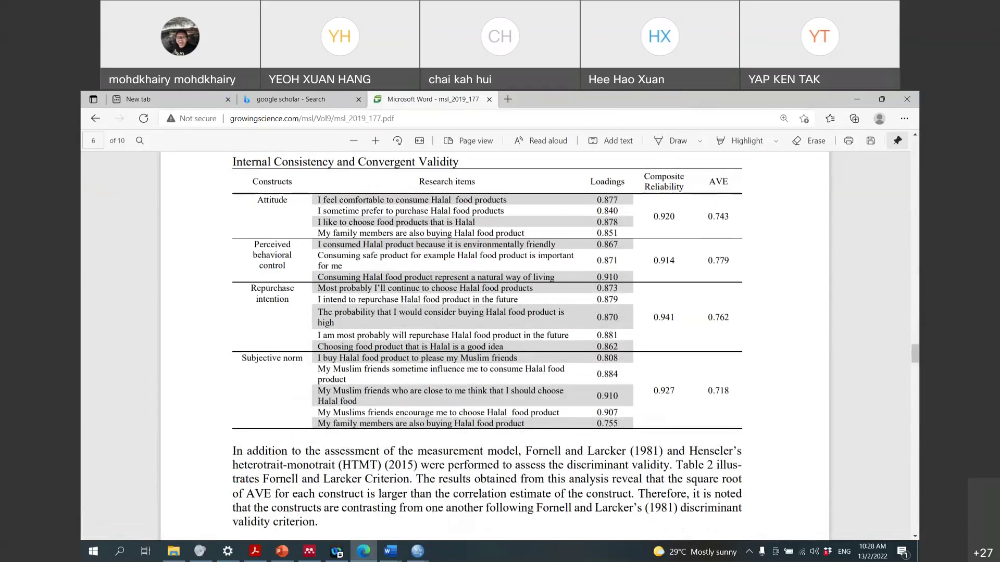
Search the web for "google form" from the new tab page
{"action": "left_click", "coordinate": [172, 100]}
{"action": "left_click", "coordinate": [192, 118]}
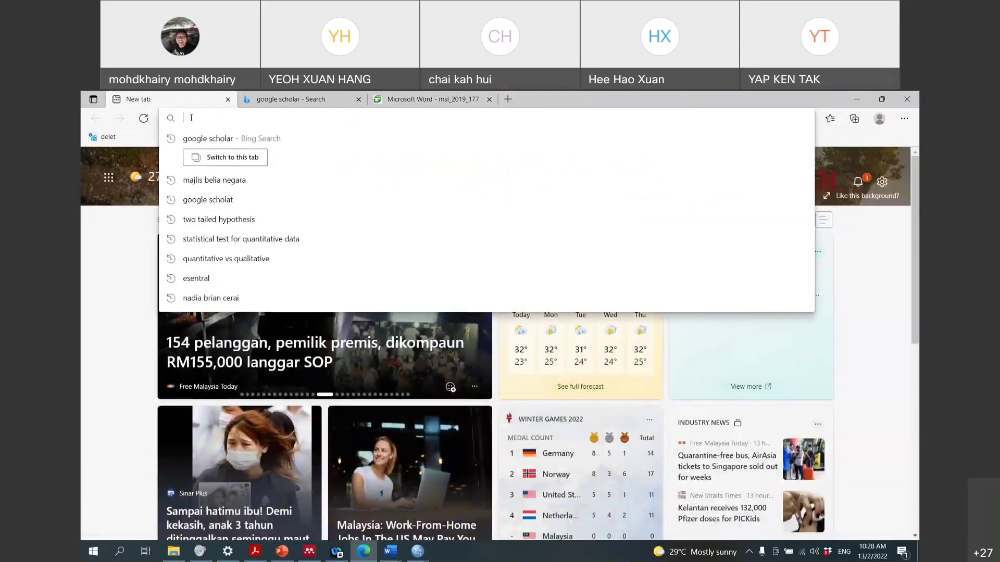
{"action": "type", "text": "g"}
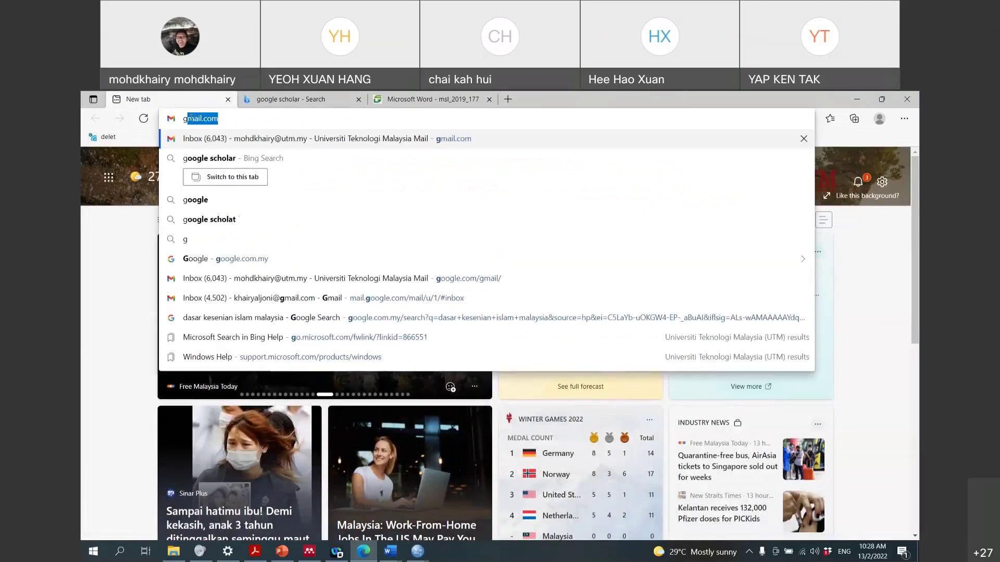
{"action": "type", "text": "oogle form"}
{"action": "key", "text": "Return"}
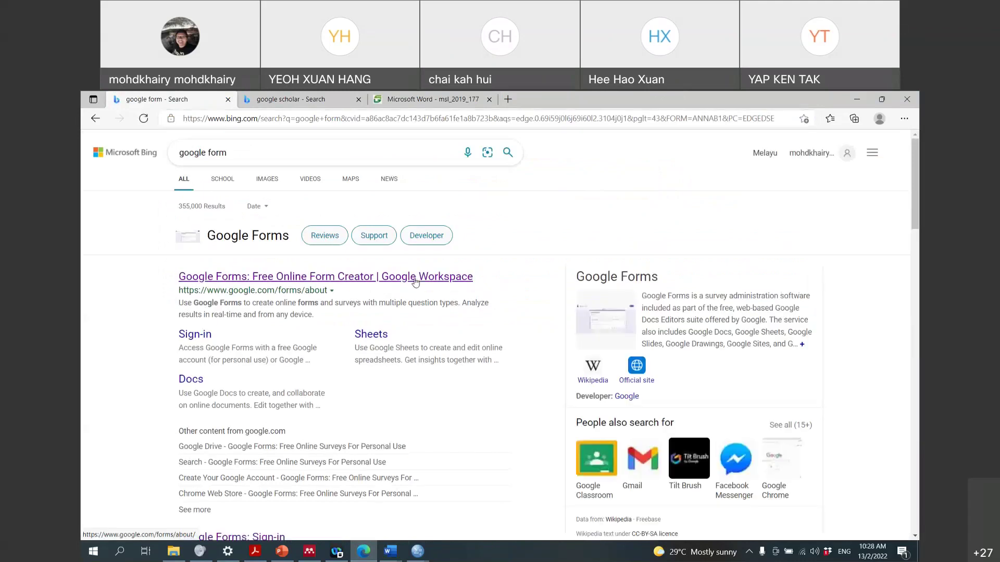
Open Google Forms from its official site in the search results and create a form from the Worksheet template
{"action": "scroll", "coordinate": [415, 282], "scroll_direction": "down", "scroll_amount": 5}
{"action": "scroll", "coordinate": [308, 306], "scroll_direction": "up", "scroll_amount": 2}
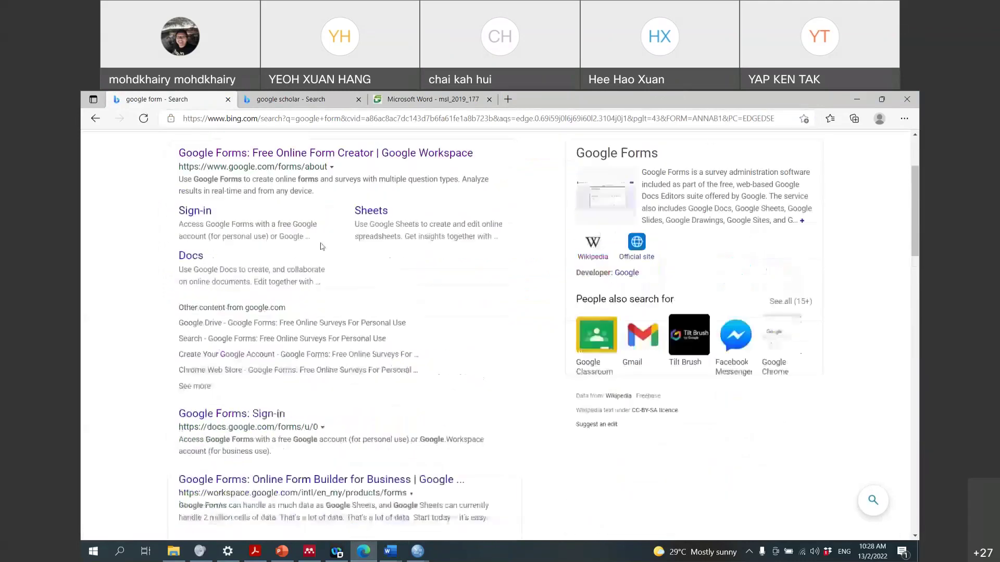
{"action": "left_click", "coordinate": [302, 153]}
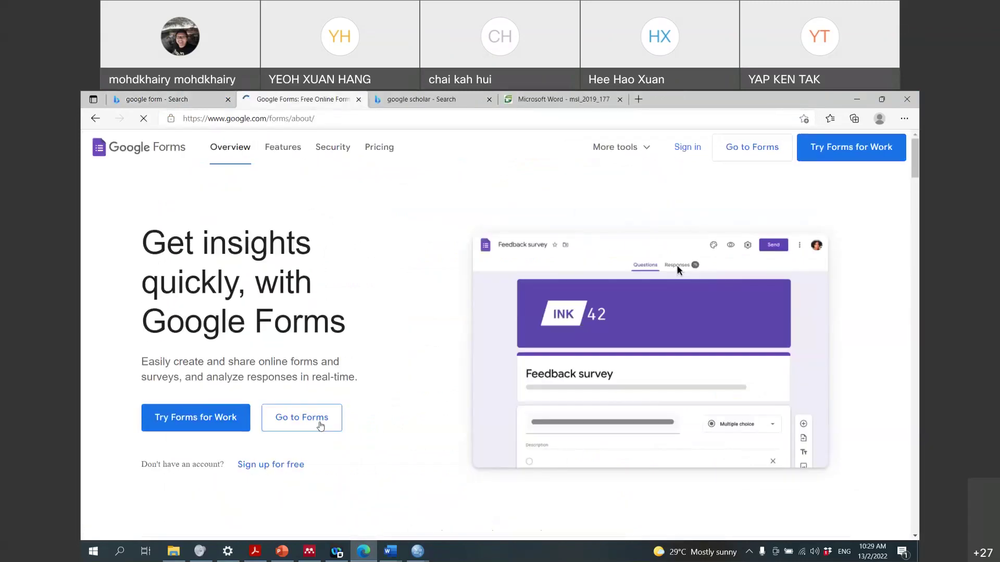
{"action": "left_click", "coordinate": [320, 426]}
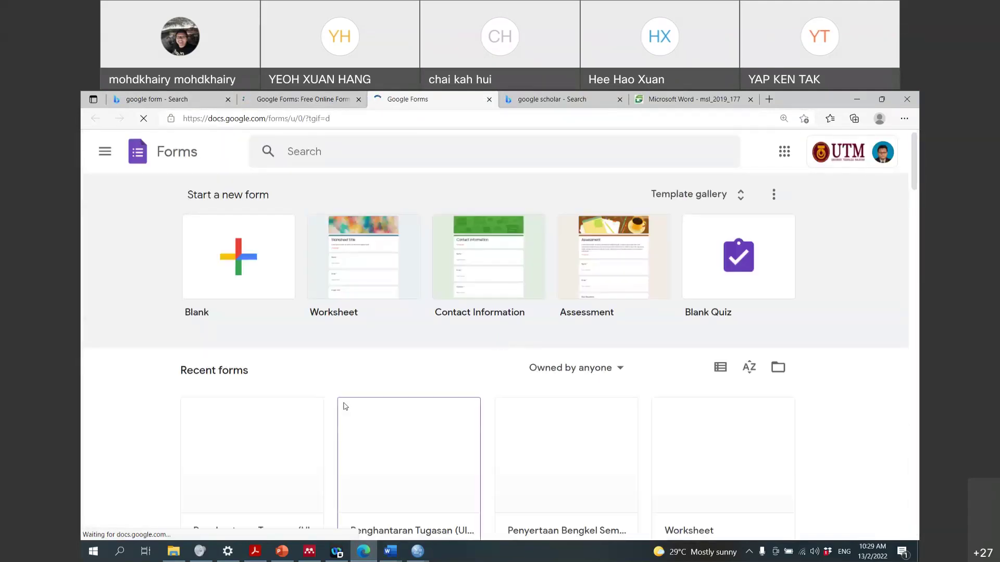
{"action": "left_click", "coordinate": [360, 258]}
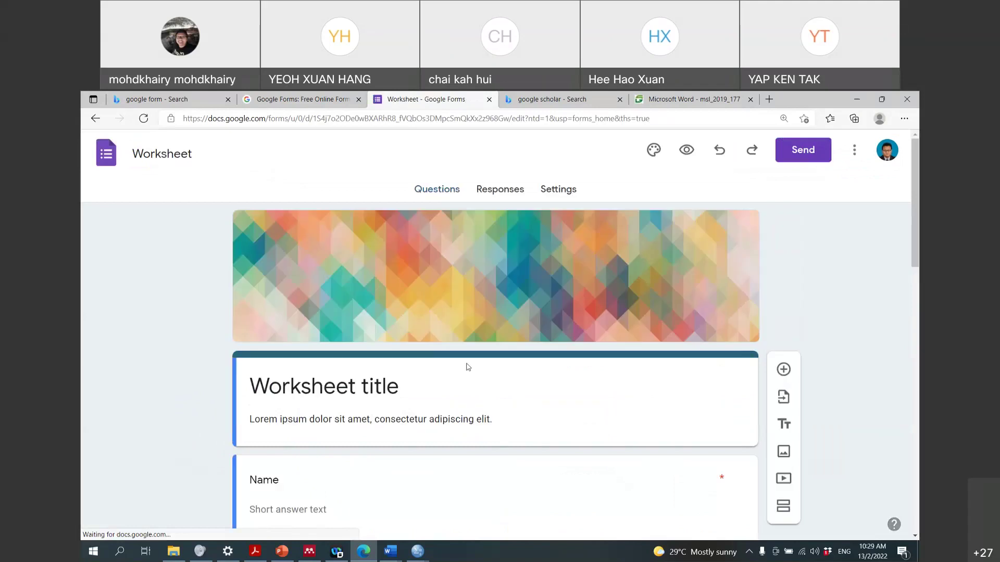
Replace the form title with "Halal Logistics in Malaysia", taken from the questionnaire in the Word file Document1
{"action": "left_click_drag", "start_coordinate": [406, 388], "coordinate": [241, 394]}
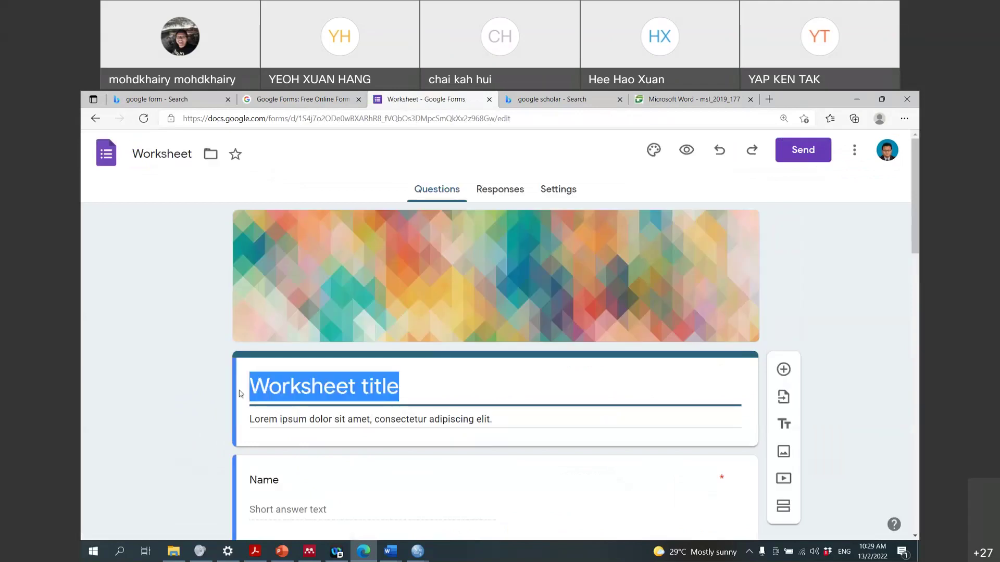
{"action": "key", "text": "BackSpace"}
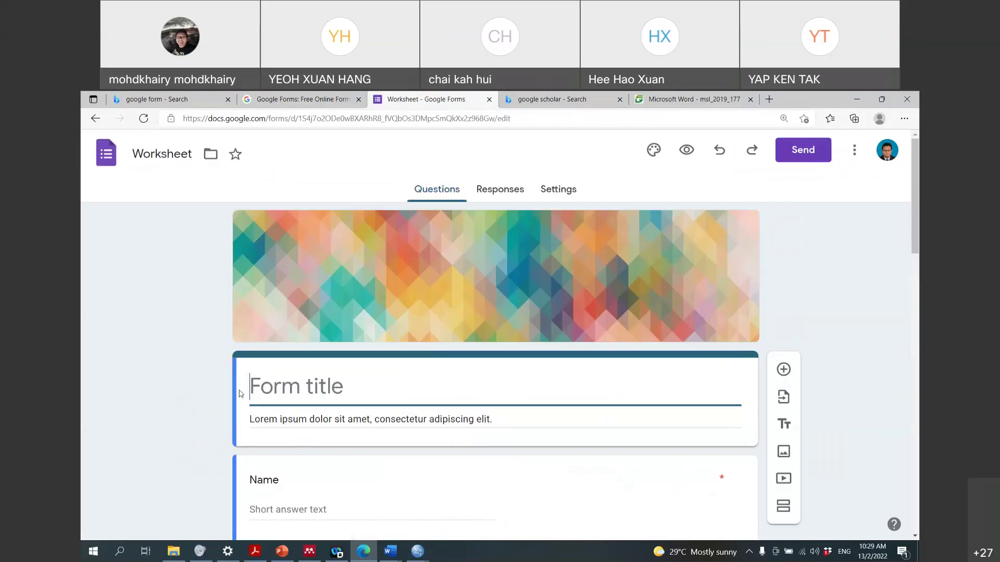
{"action": "left_click", "coordinate": [400, 553]}
{"action": "left_click", "coordinate": [599, 479]}
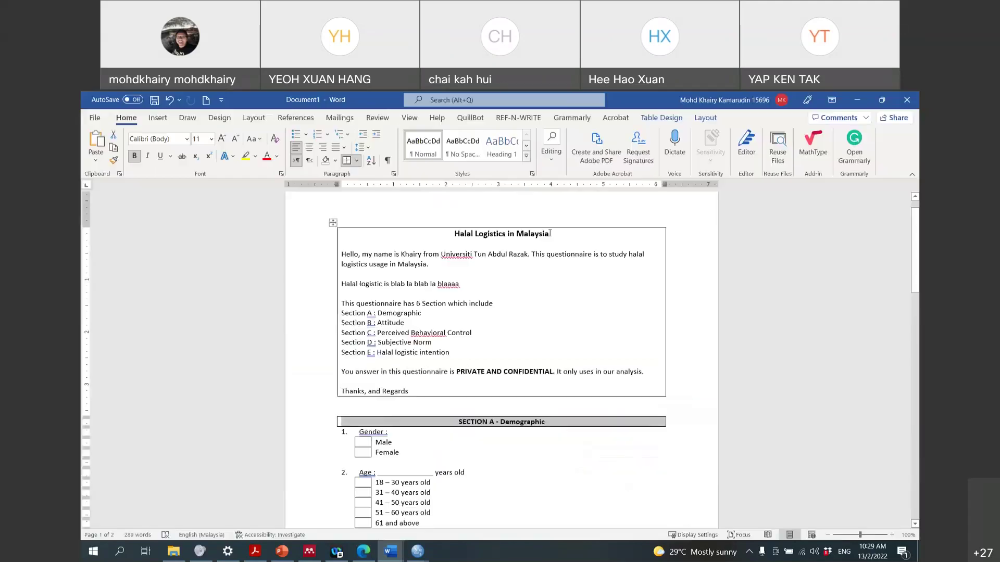
{"action": "left_click", "coordinate": [363, 551]}
{"action": "double_click", "coordinate": [250, 385]}
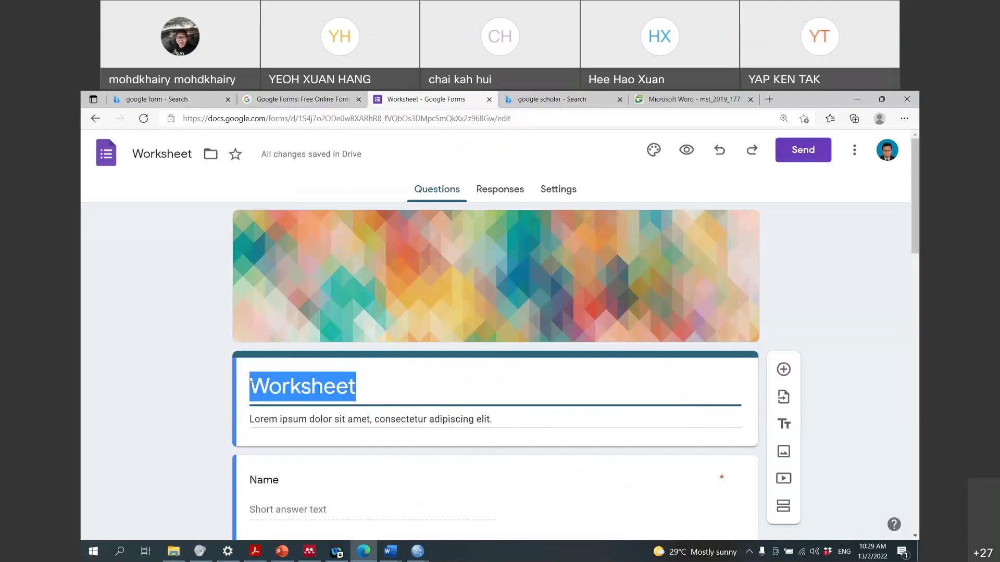
{"action": "type", "text": "Halal Logistics in Malaysia"}
Replace the form description with Document1's introduction, from the greeting through the section list to "Thanks, and Regards", without the trailing blank line
{"action": "key", "text": "Tab"}
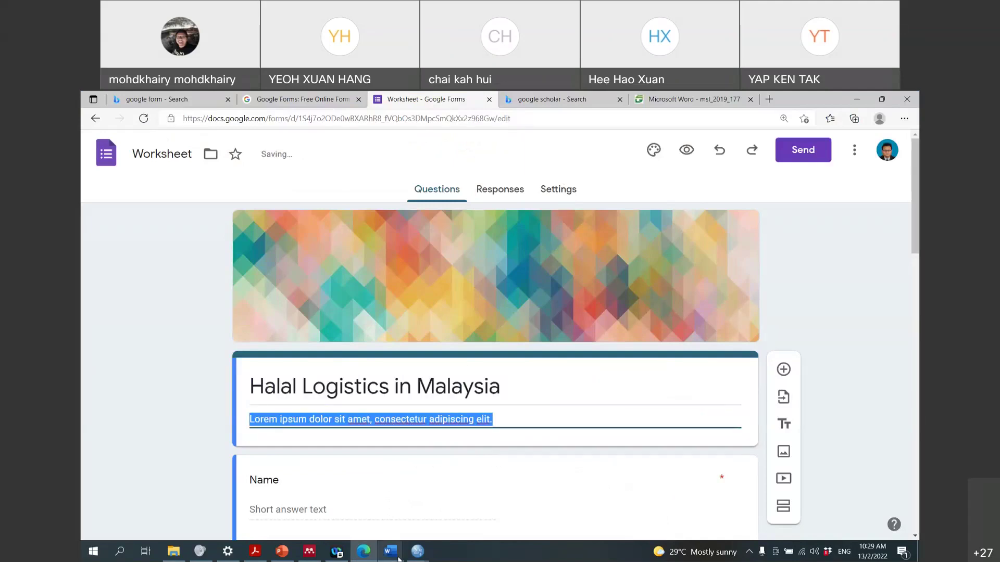
{"action": "left_click", "coordinate": [396, 556]}
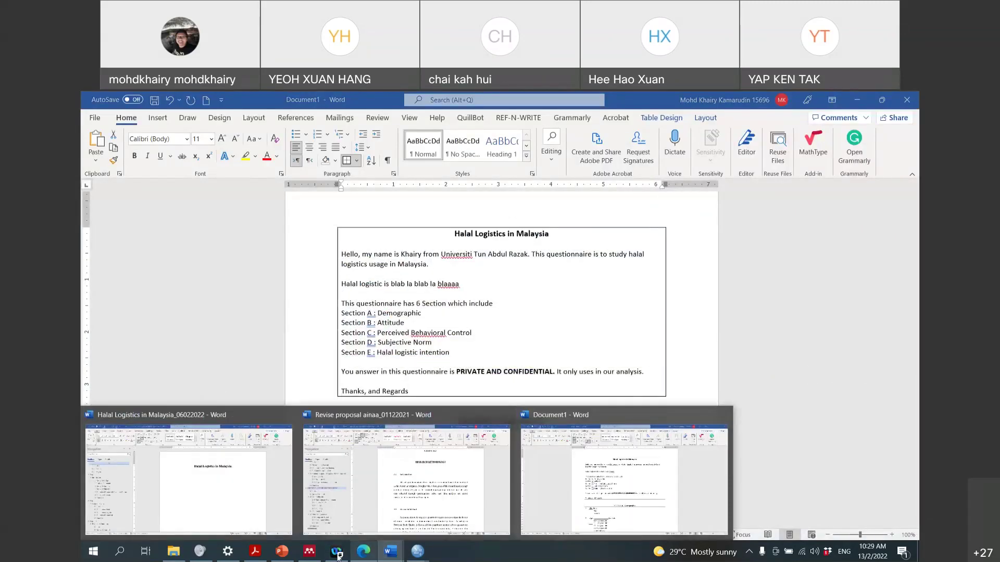
{"action": "left_click", "coordinate": [364, 552]}
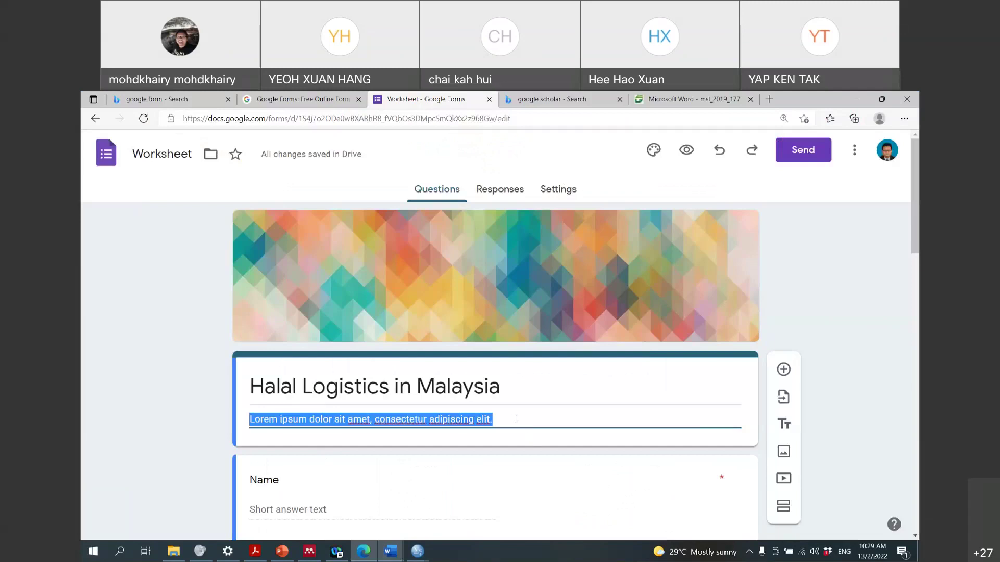
{"action": "type", "text": "Hello, my name is Khairy from Universiti Tun Abdul Razak. This questionnaire is to study halal logistics usage in Malaysia.  Halal logistic is blab la blab la blaaaa  This questionnaire has 6 Section which include Section A : Demographic Section B : Attitude Section C : Perceived Behavioral Control Section D : Subjective Norm Section E : Halal logistic intention  You answer in this questionnaire is PRIVATE AND CONFIDENTIAL. It only uses in our analysis.  Thanks, and Regards"}
{"action": "scroll", "coordinate": [514, 422], "scroll_direction": "down", "scroll_amount": 4}
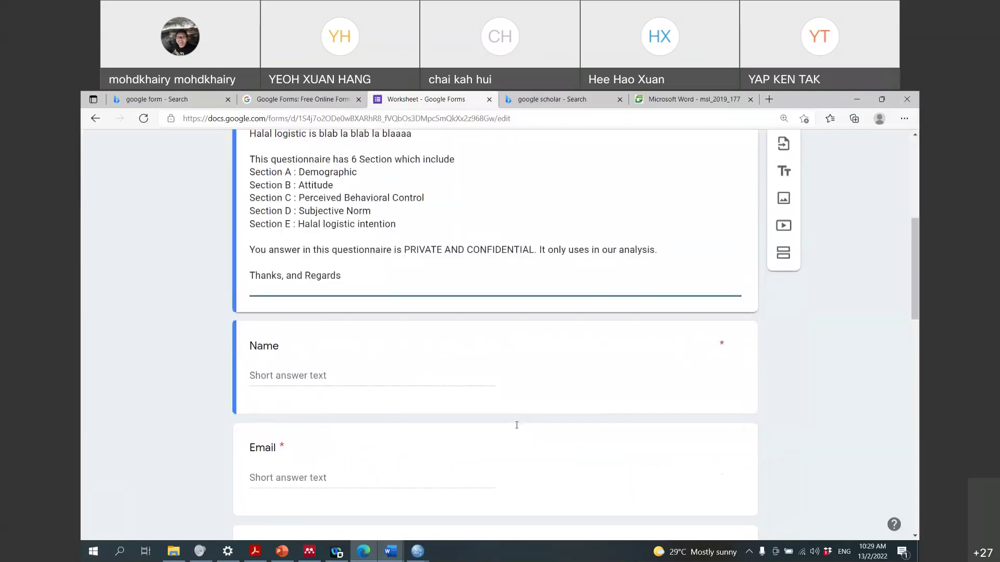
{"action": "scroll", "coordinate": [521, 432], "scroll_direction": "up", "scroll_amount": 3}
{"action": "key", "text": "BackSpace"}
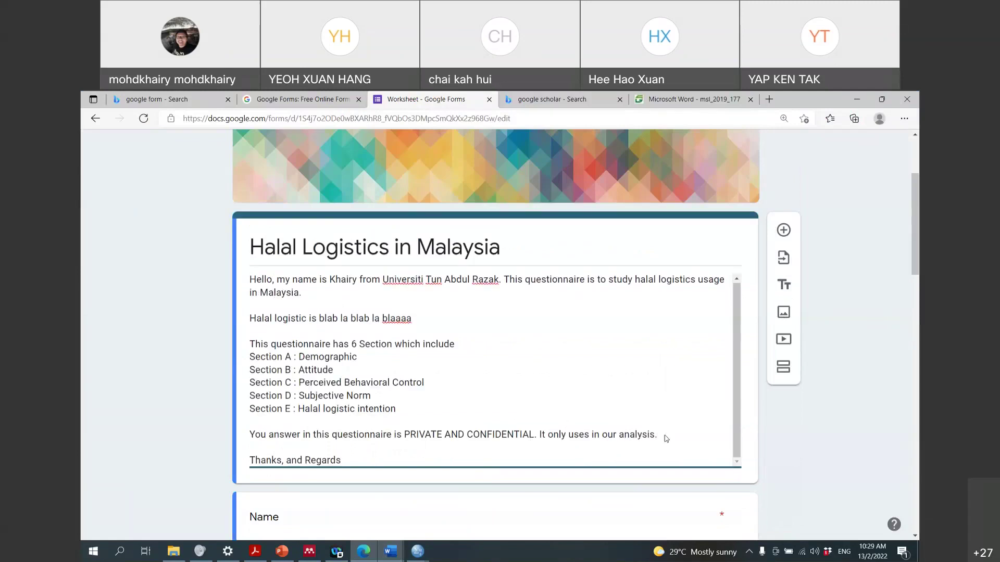
Delete the template's required Name question below the form description
{"action": "scroll", "coordinate": [665, 437], "scroll_direction": "down", "scroll_amount": 1}
{"action": "scroll", "coordinate": [672, 427], "scroll_direction": "down", "scroll_amount": 2}
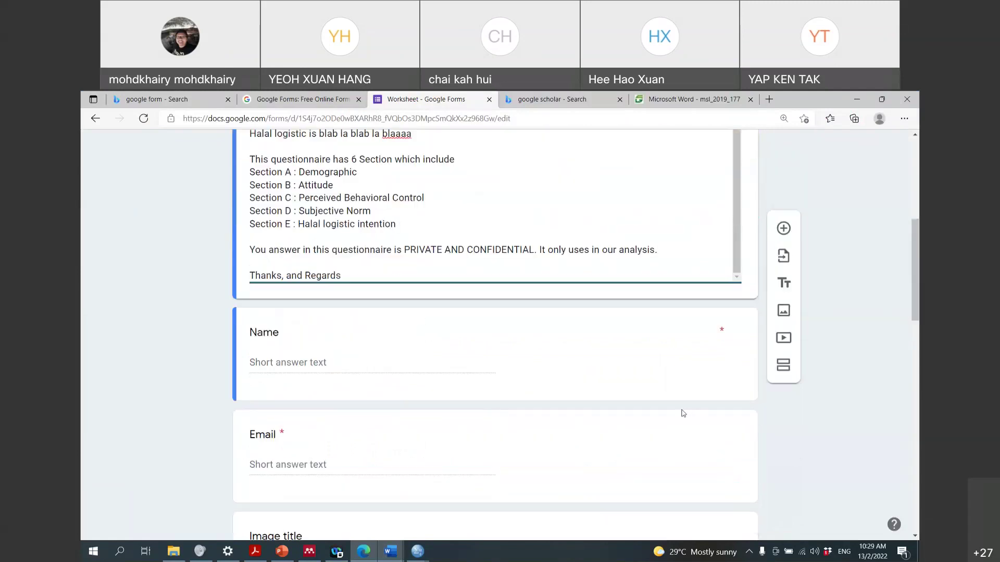
{"action": "scroll", "coordinate": [680, 413], "scroll_direction": "up", "scroll_amount": 3}
{"action": "scroll", "coordinate": [308, 331], "scroll_direction": "down", "scroll_amount": 3}
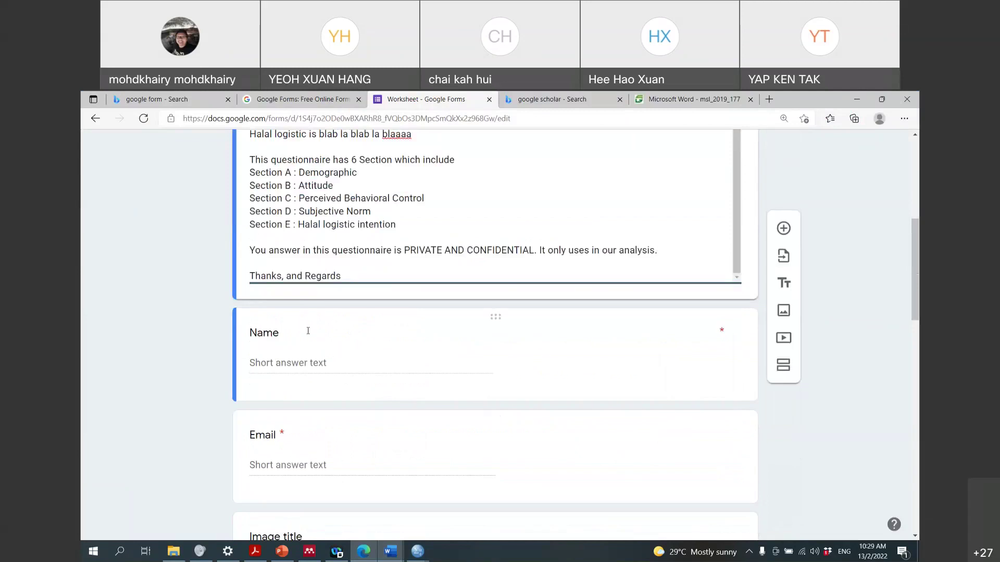
{"action": "left_click", "coordinate": [709, 356]}
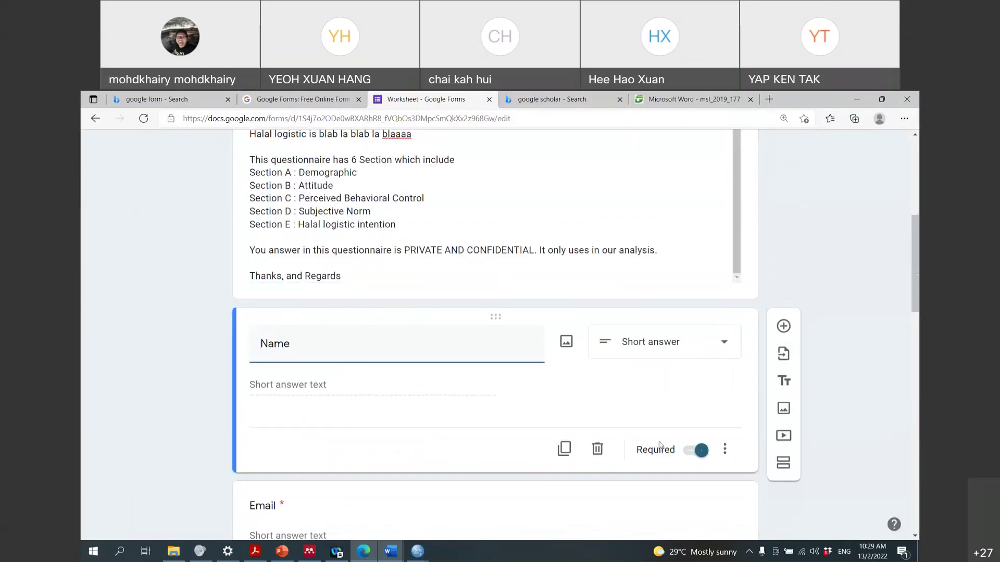
{"action": "left_click", "coordinate": [597, 449]}
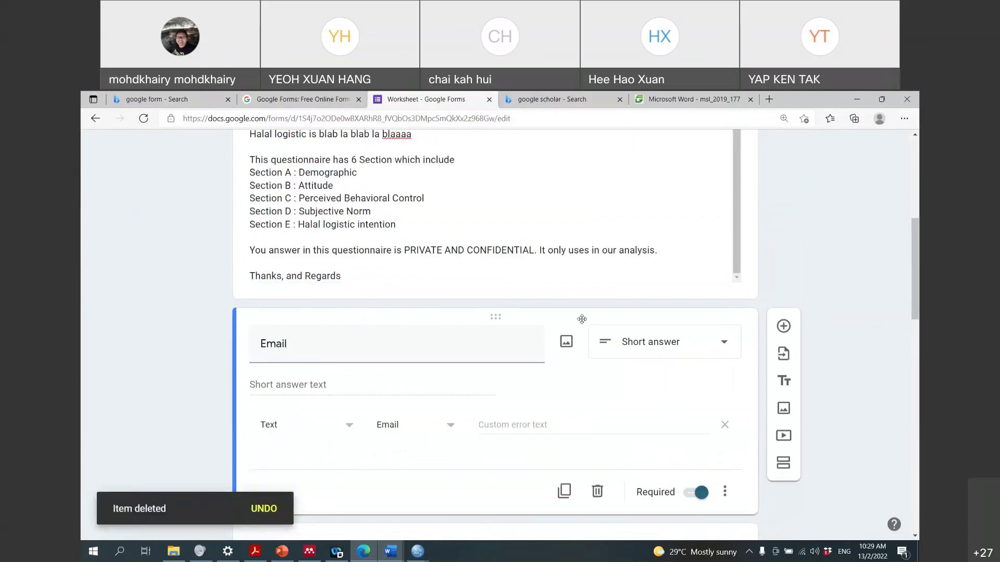
Delete the template's Email question and the placeholder image item titled "Image title"
{"action": "scroll", "coordinate": [573, 380], "scroll_direction": "down", "scroll_amount": 3}
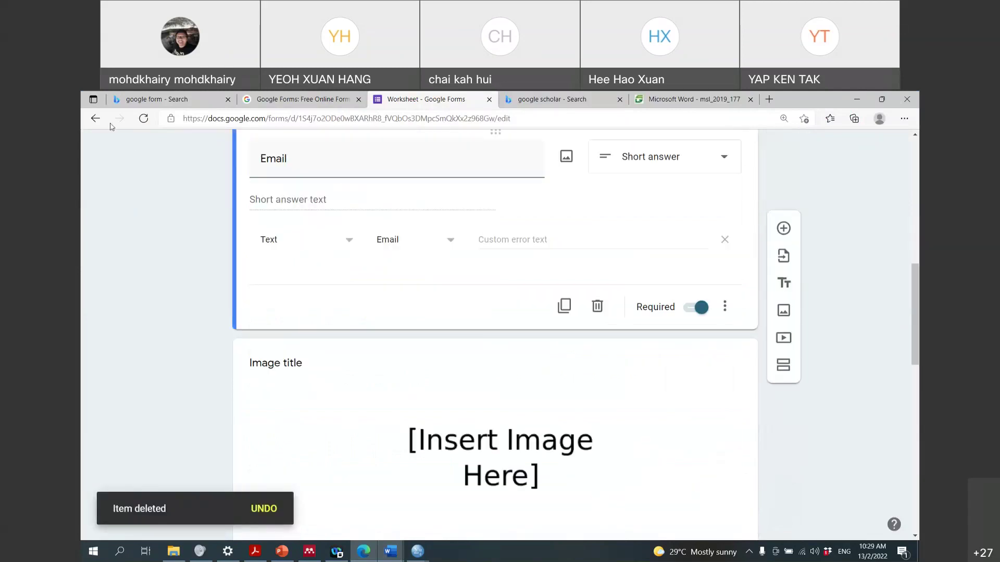
{"action": "scroll", "coordinate": [307, 277], "scroll_direction": "up", "scroll_amount": 4}
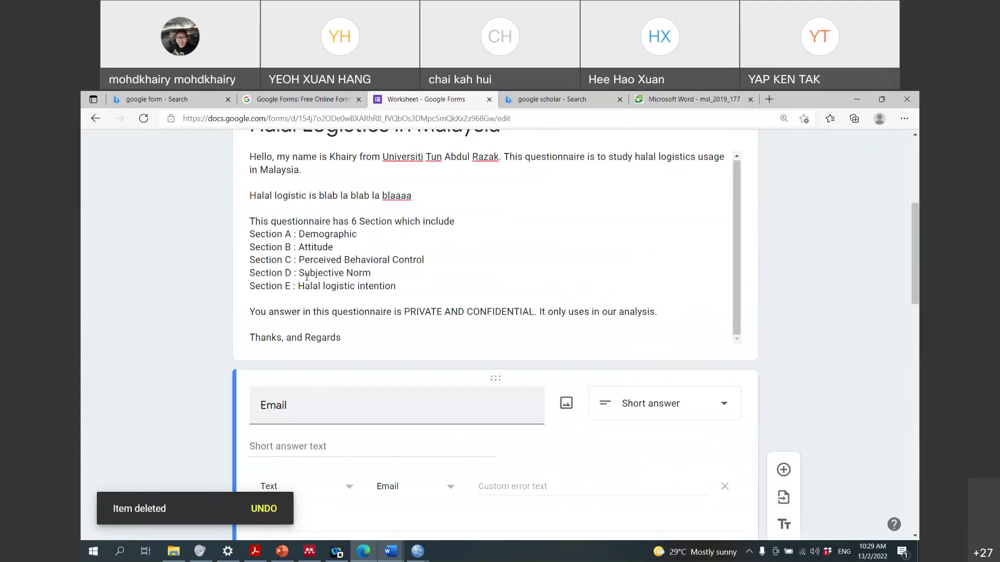
{"action": "scroll", "coordinate": [716, 447], "scroll_direction": "down", "scroll_amount": 3}
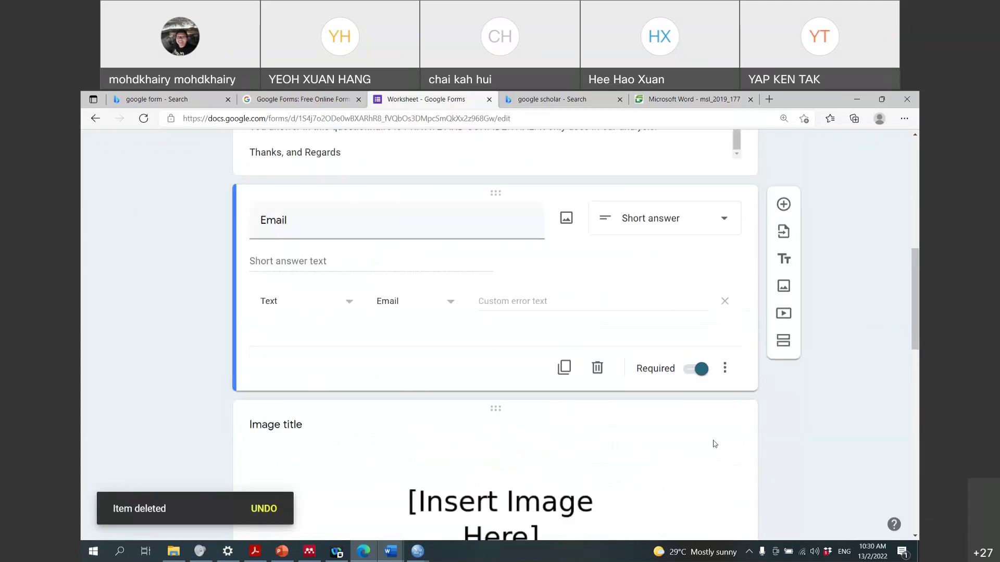
{"action": "left_click", "coordinate": [597, 368]}
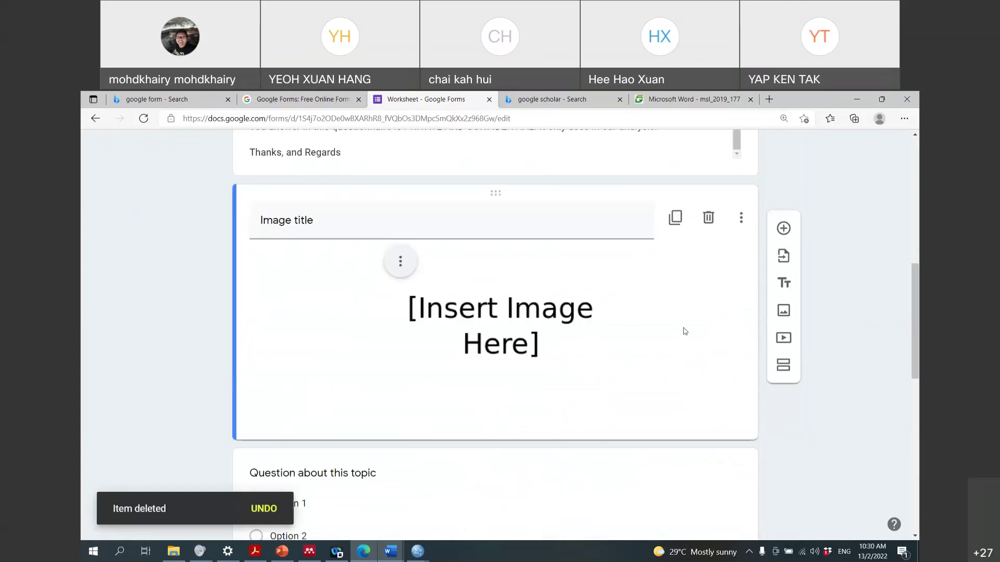
{"action": "left_click", "coordinate": [707, 224]}
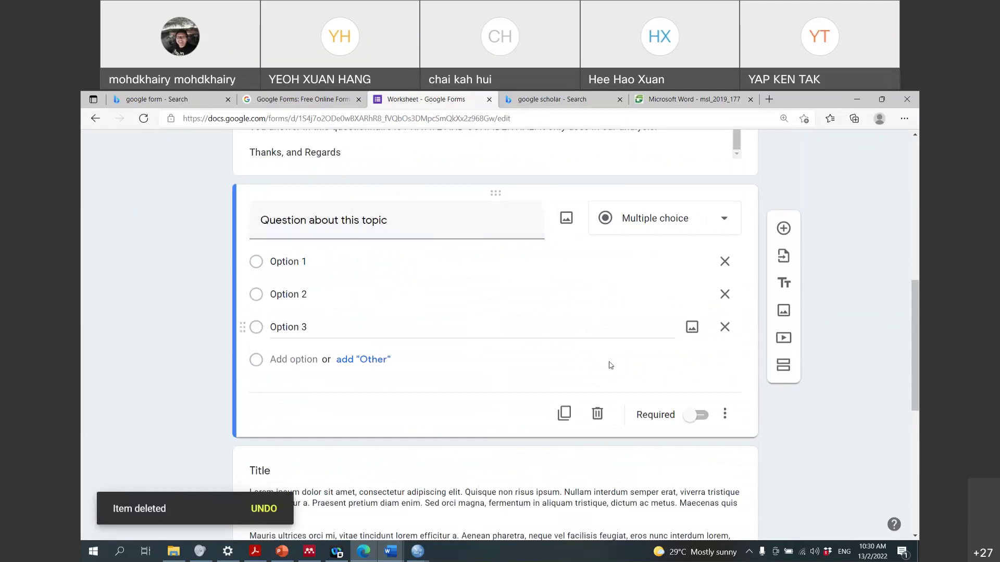
Shrink the browser window so Section A of the Word questionnaire shows beneath it, with "Question about this topic" selected for editing
{"action": "scroll", "coordinate": [604, 365], "scroll_direction": "up", "scroll_amount": 3}
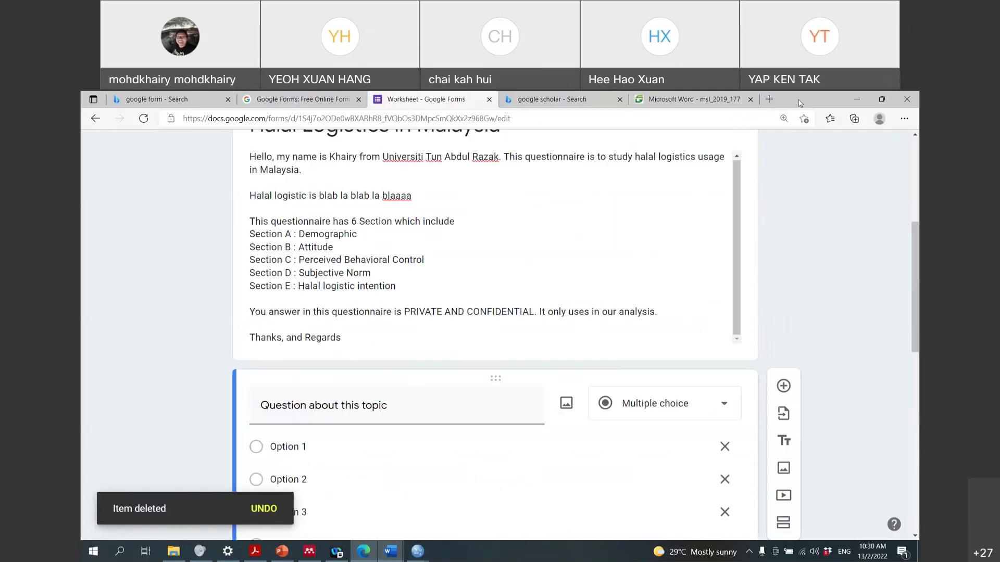
{"action": "left_click_drag", "start_coordinate": [800, 103], "coordinate": [843, 146]}
{"action": "scroll", "coordinate": [468, 250], "scroll_direction": "down", "scroll_amount": 3}
{"action": "left_click", "coordinate": [399, 257]}
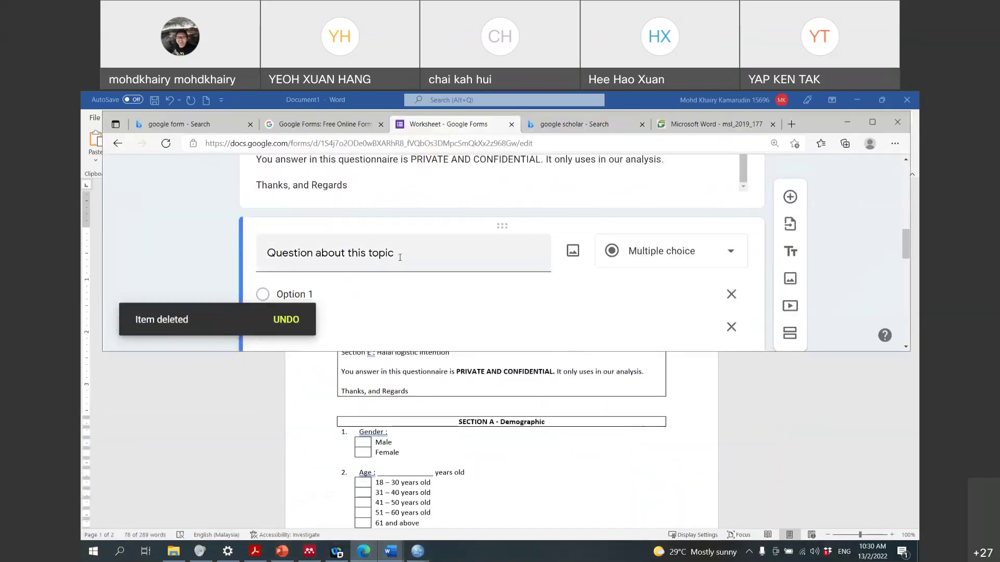
{"action": "triple_click", "coordinate": [400, 257]}
{"action": "scroll", "coordinate": [400, 257], "scroll_direction": "up", "scroll_amount": 1}
{"action": "scroll", "coordinate": [599, 256], "scroll_direction": "up", "scroll_amount": 2}
{"action": "scroll", "coordinate": [520, 276], "scroll_direction": "down", "scroll_amount": 2}
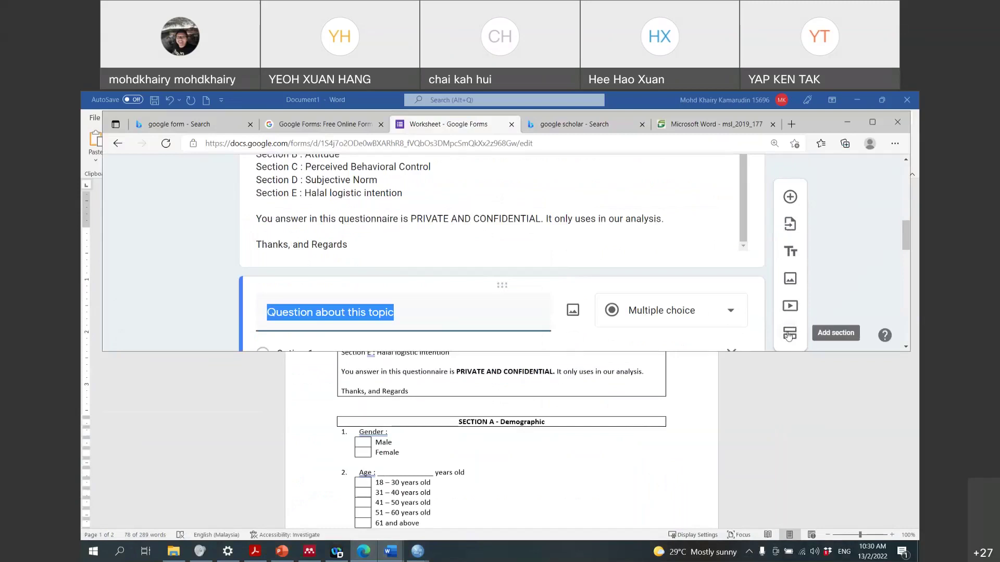
{"action": "left_click", "coordinate": [461, 272]}
{"action": "scroll", "coordinate": [443, 284], "scroll_direction": "down", "scroll_amount": 1}
{"action": "scroll", "coordinate": [420, 292], "scroll_direction": "up", "scroll_amount": 1}
{"action": "scroll", "coordinate": [500, 286], "scroll_direction": "down", "scroll_amount": 1}
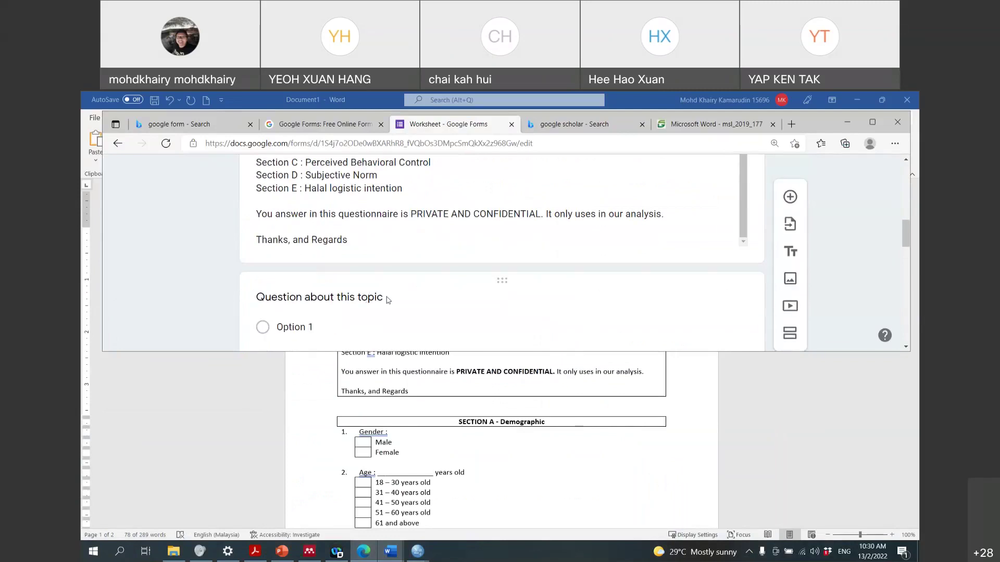
{"action": "left_click", "coordinate": [512, 285]}
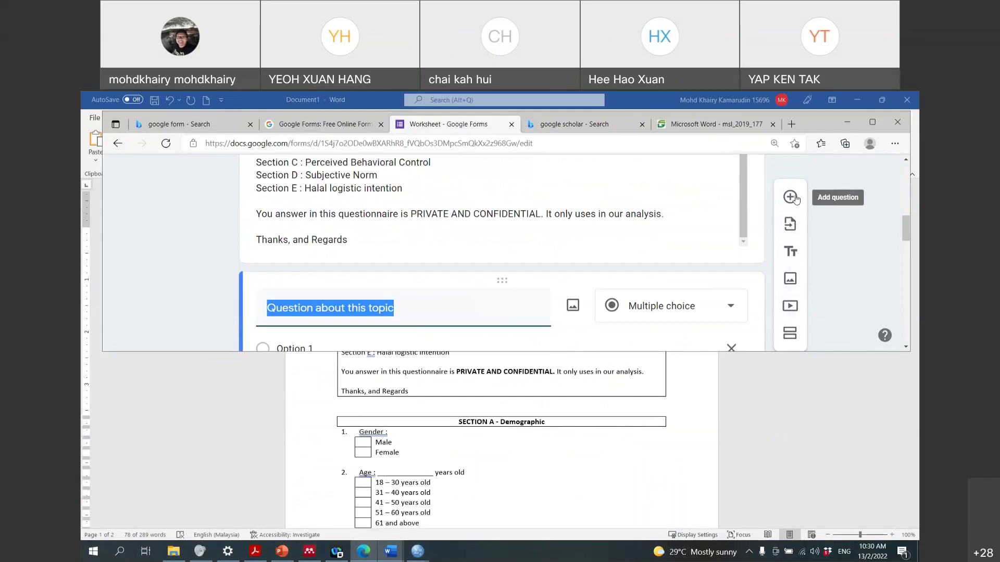
{"action": "key", "text": "Escape"}
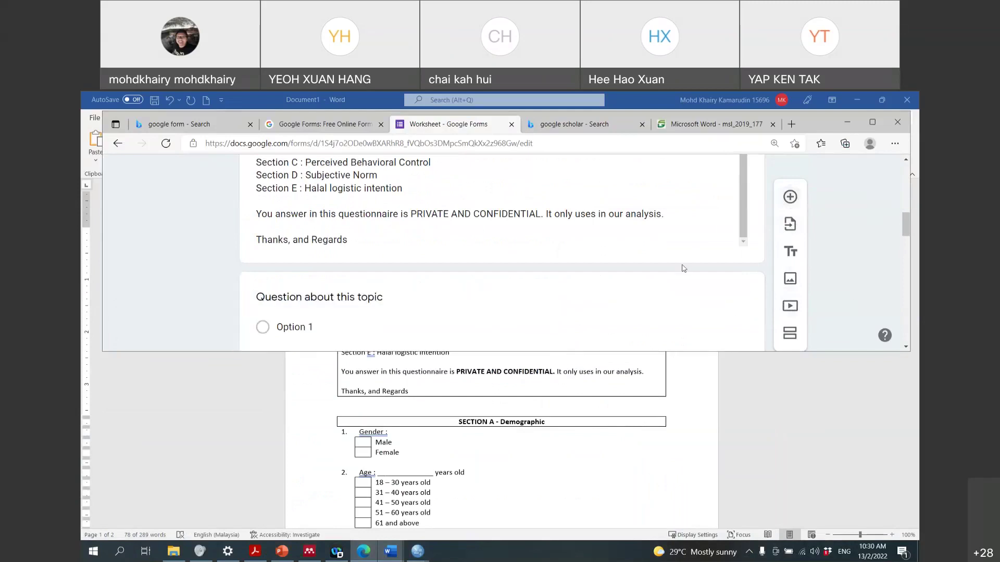
Keep "Question about this topic" as a Multiple choice question and retitle it "Gender"
{"action": "left_click", "coordinate": [294, 299]}
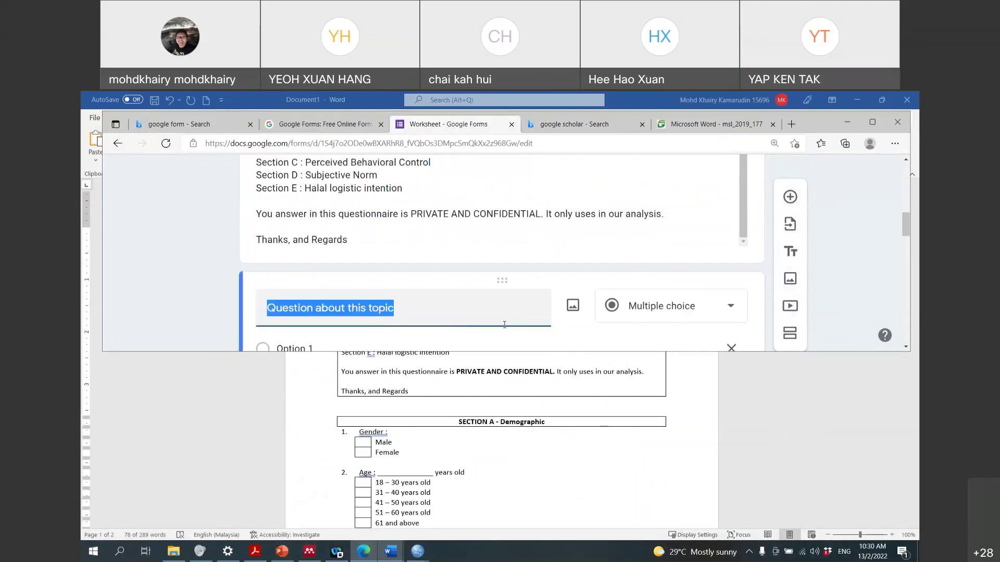
{"action": "left_click", "coordinate": [680, 319]}
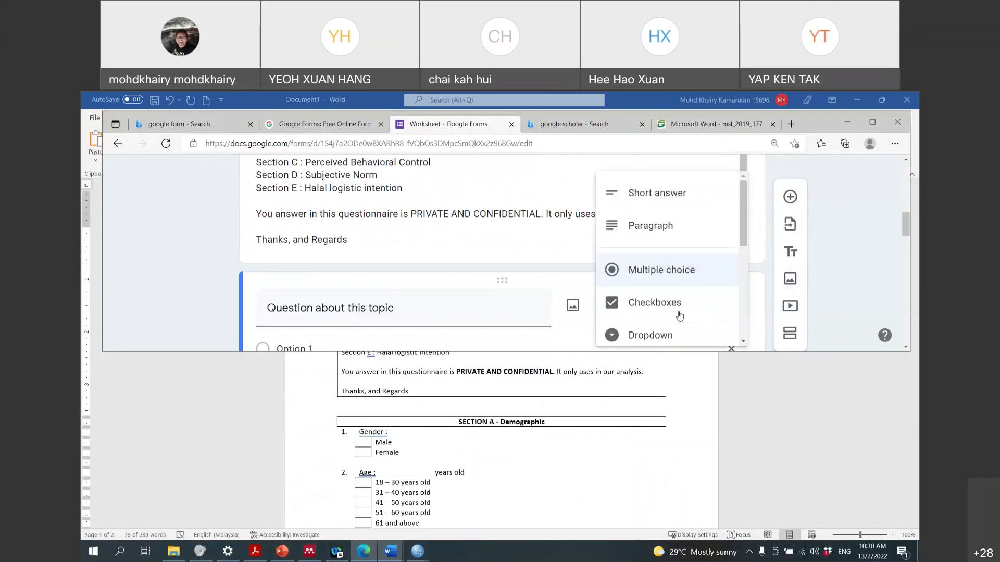
{"action": "scroll", "coordinate": [681, 281], "scroll_direction": "down", "scroll_amount": 1}
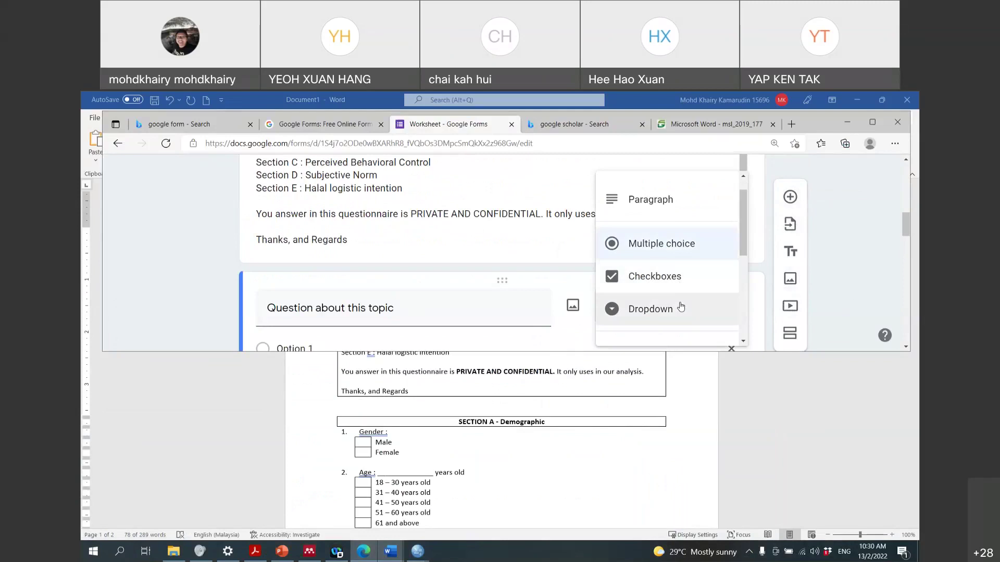
{"action": "left_click", "coordinate": [672, 247]}
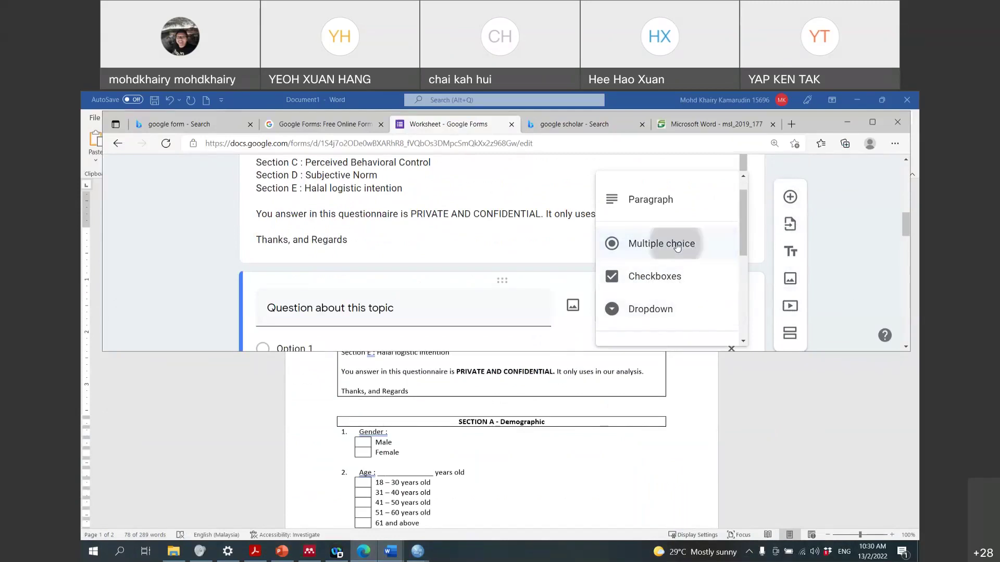
{"action": "left_click", "coordinate": [383, 310]}
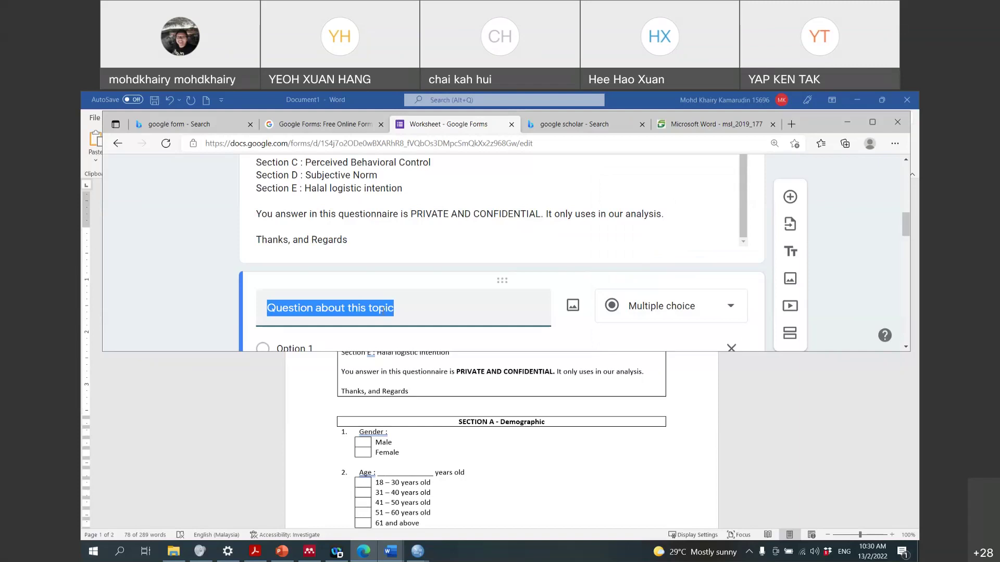
{"action": "type", "text": "Gender"}
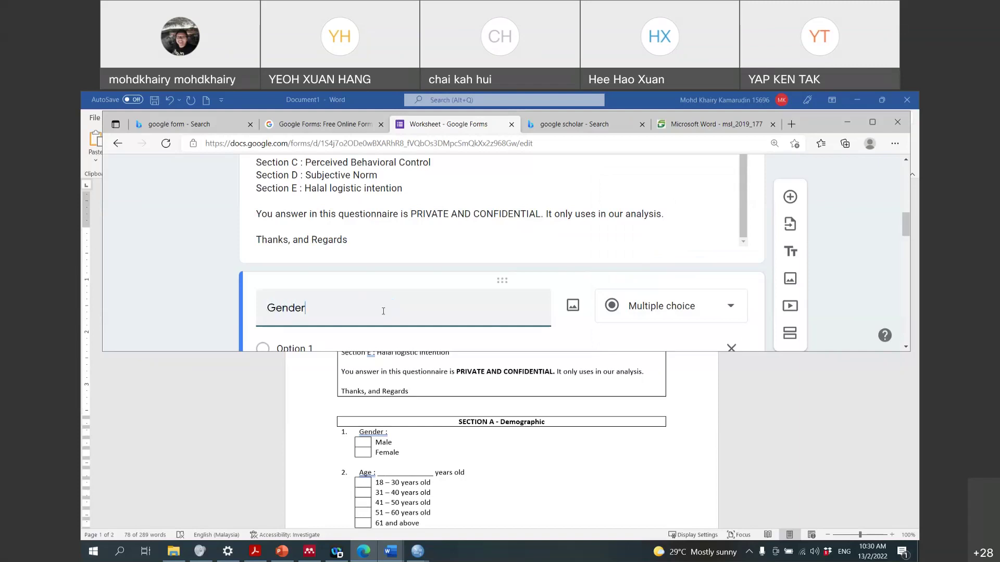
{"action": "scroll", "coordinate": [484, 306], "scroll_direction": "down", "scroll_amount": 1}
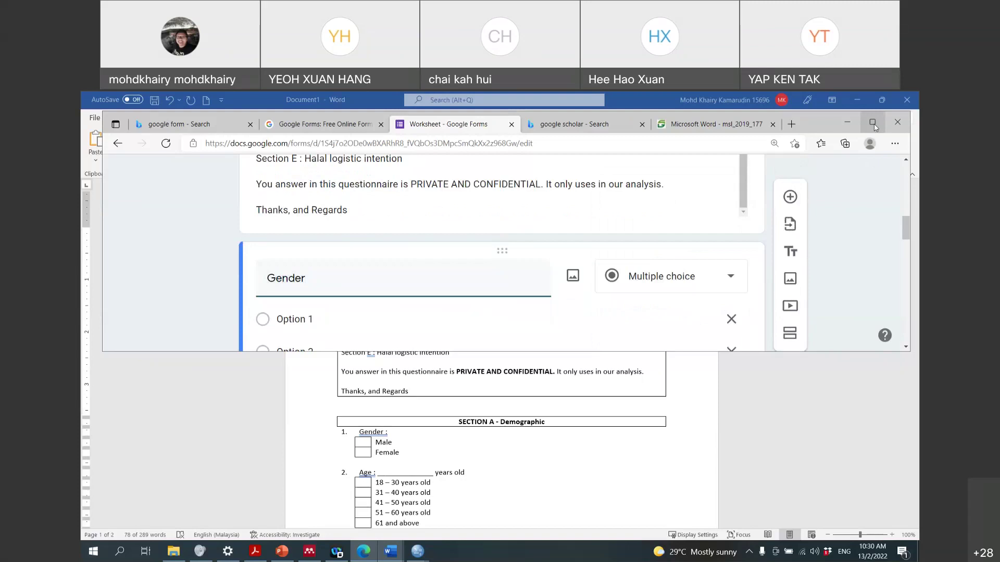
Maximize the browser window, set the Gender question's answers to "Male" and "Female", and remove the third option
{"action": "left_click", "coordinate": [872, 122]}
{"action": "left_click", "coordinate": [311, 296]}
{"action": "type", "text": "Male"}
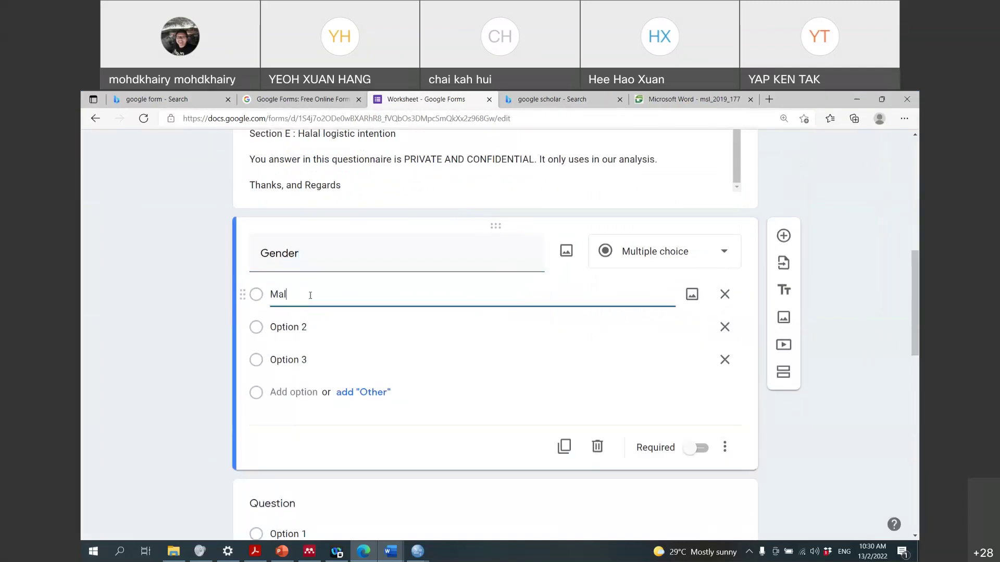
{"action": "key", "text": "Tab"}
{"action": "key", "text": "Tab"}
{"action": "type", "text": "Fe"}
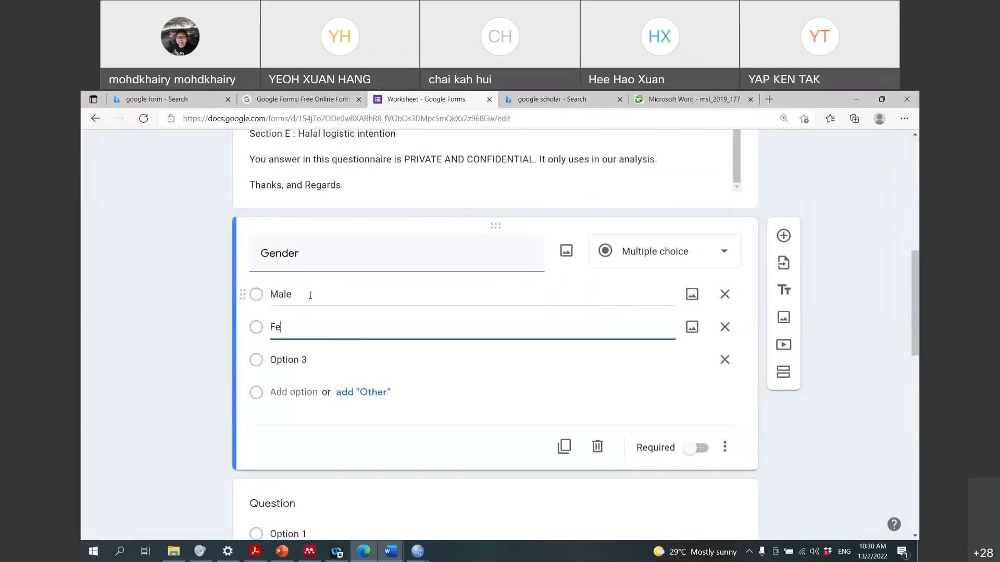
{"action": "type", "text": "male"}
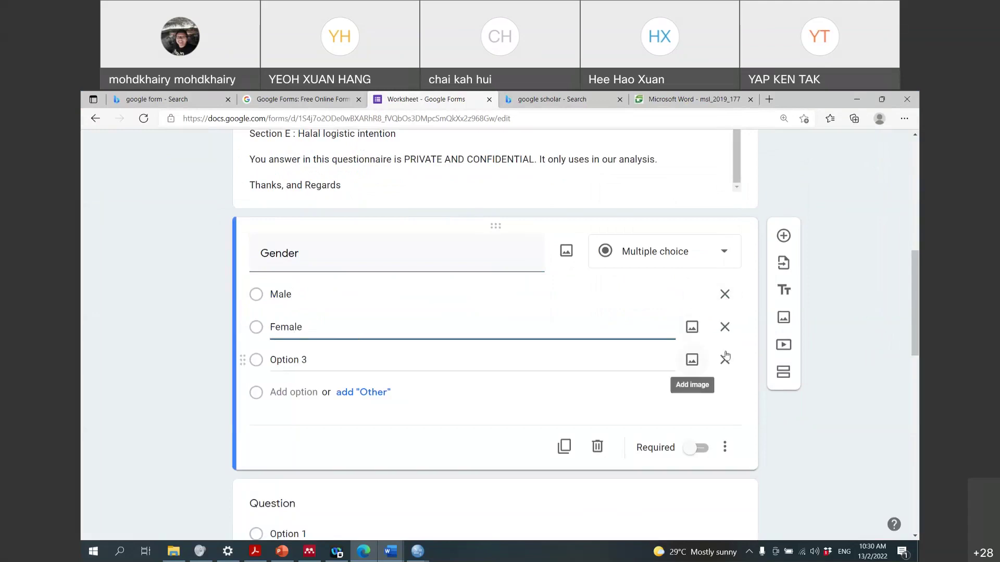
{"action": "left_click", "coordinate": [724, 360]}
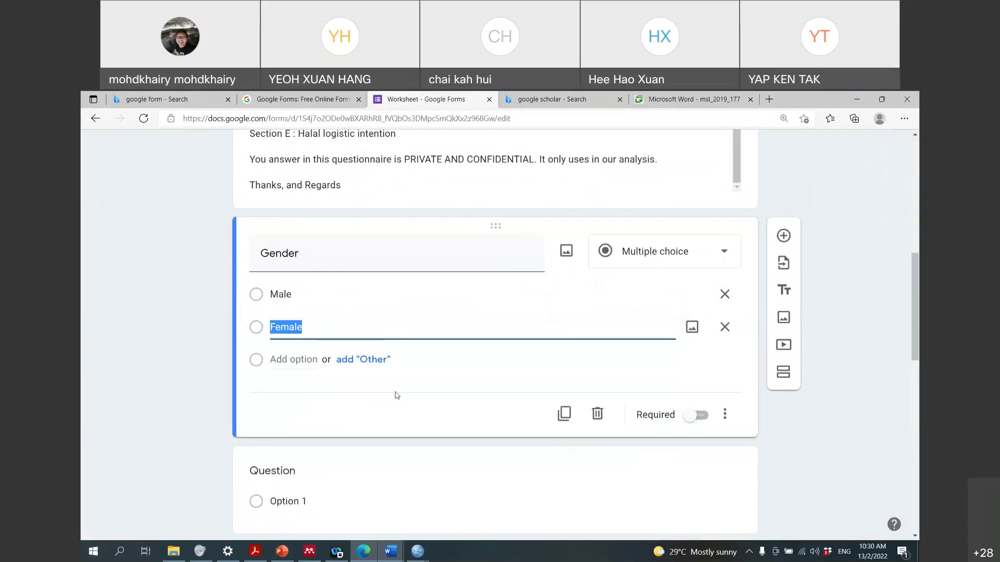
Make the Gender question required and move it into the second section, directly below the "Untitled Section" header
{"action": "left_click", "coordinate": [396, 391]}
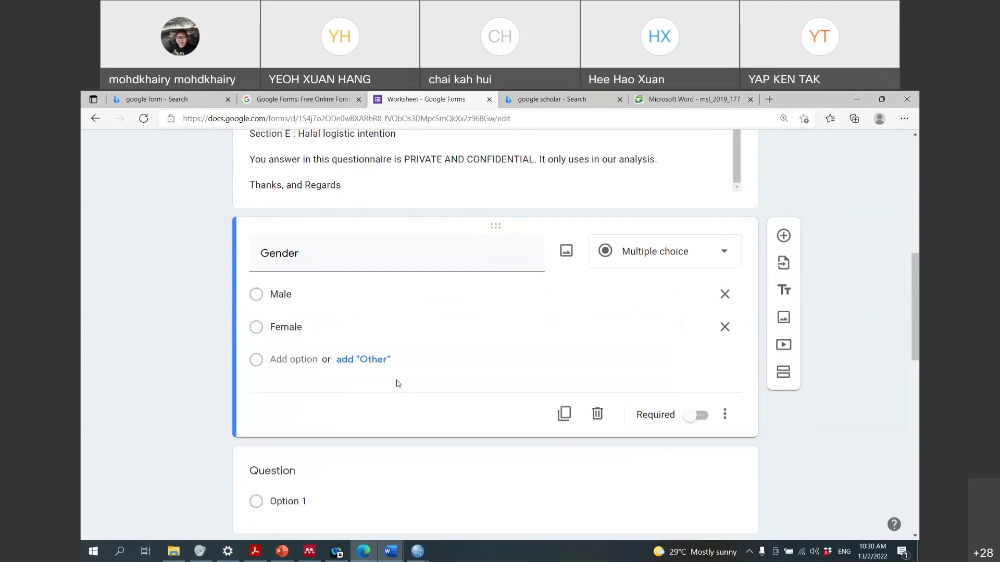
{"action": "left_click", "coordinate": [701, 423]}
{"action": "scroll", "coordinate": [701, 422], "scroll_direction": "up", "scroll_amount": 6}
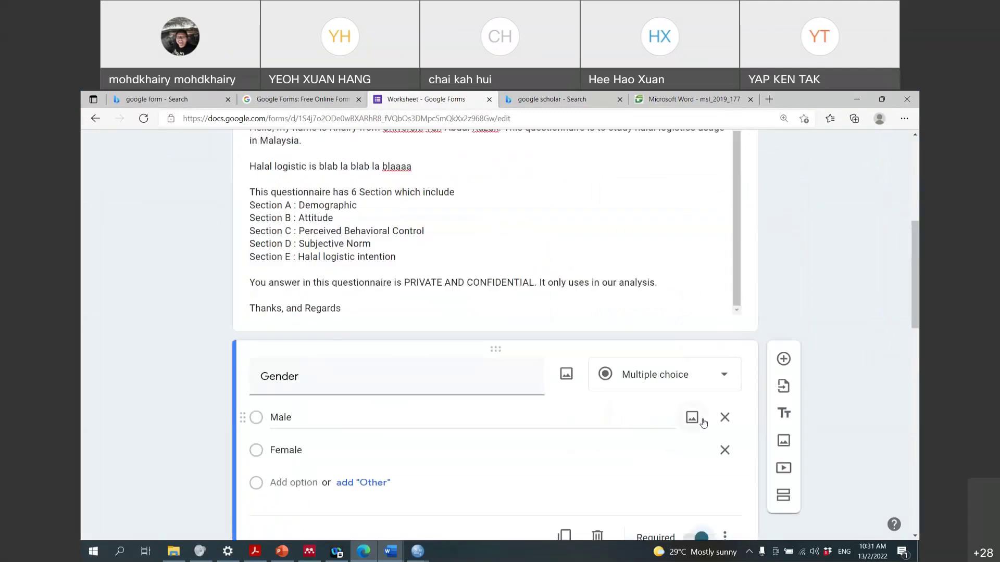
{"action": "scroll", "coordinate": [744, 417], "scroll_direction": "down", "scroll_amount": 4}
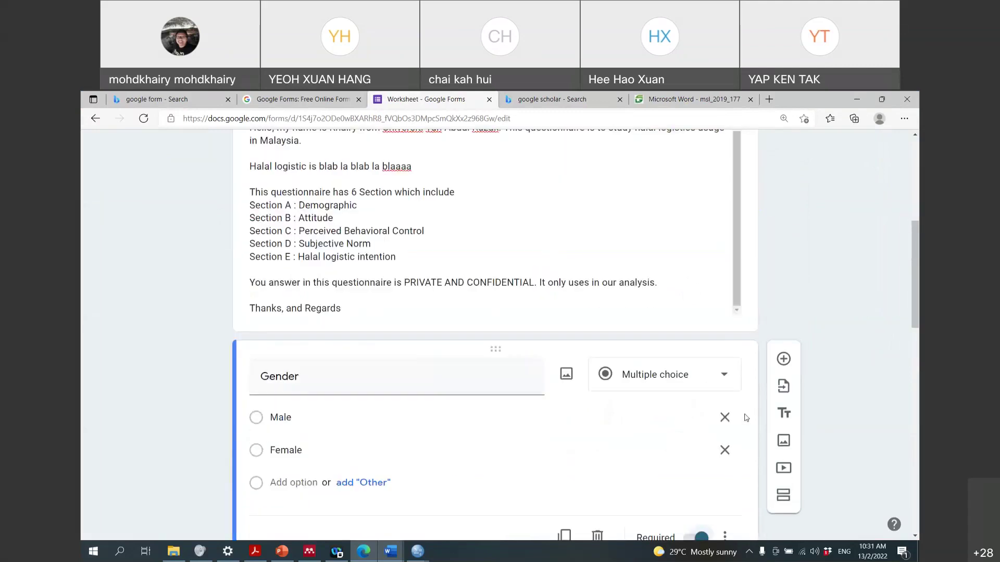
{"action": "scroll", "coordinate": [745, 417], "scroll_direction": "down", "scroll_amount": 5}
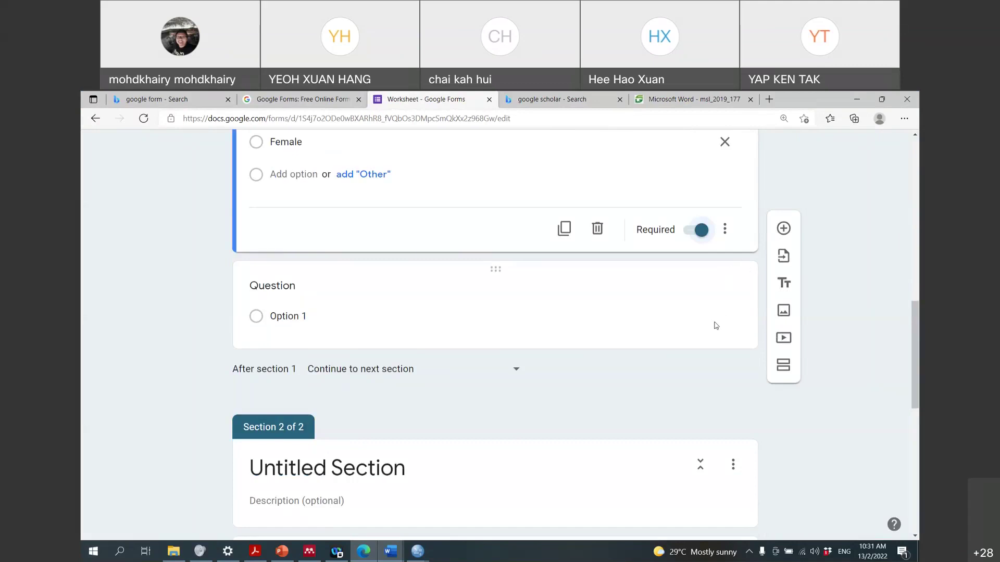
{"action": "scroll", "coordinate": [715, 326], "scroll_direction": "up", "scroll_amount": 4}
{"action": "left_click_drag", "start_coordinate": [484, 287], "coordinate": [454, 299]}
Retitle the second section "Section A" and give it the description "Demographic"
{"action": "left_click", "coordinate": [409, 313]}
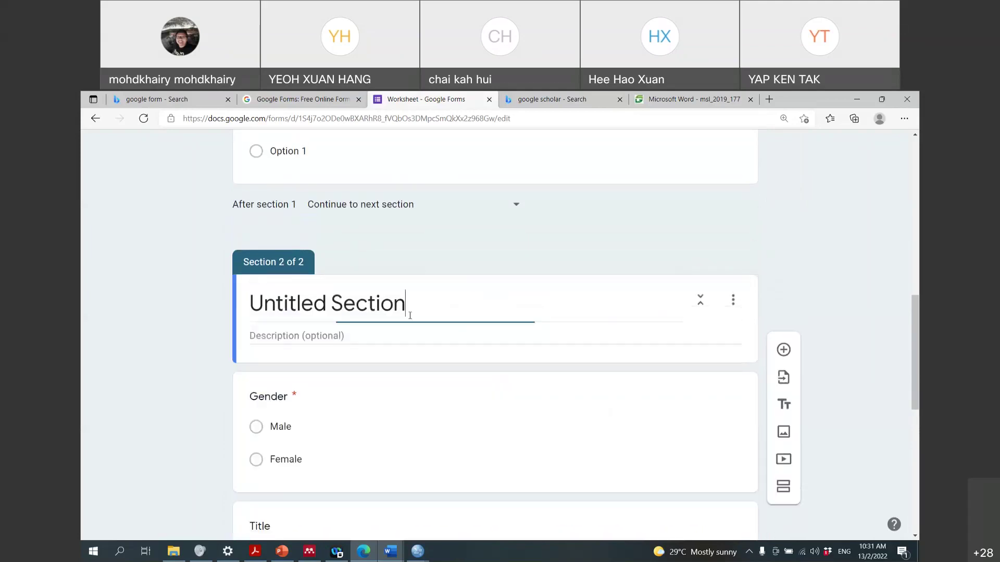
{"action": "key", "text": "ctrl+a"}
{"action": "type", "text": "Section A"}
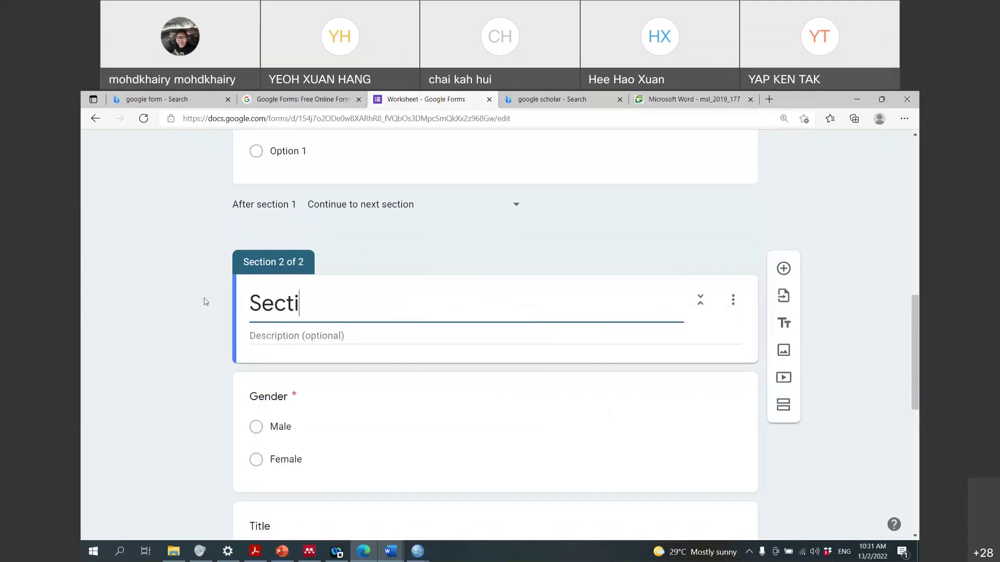
{"action": "left_click", "coordinate": [285, 341]}
{"action": "type", "text": "Demographic"}
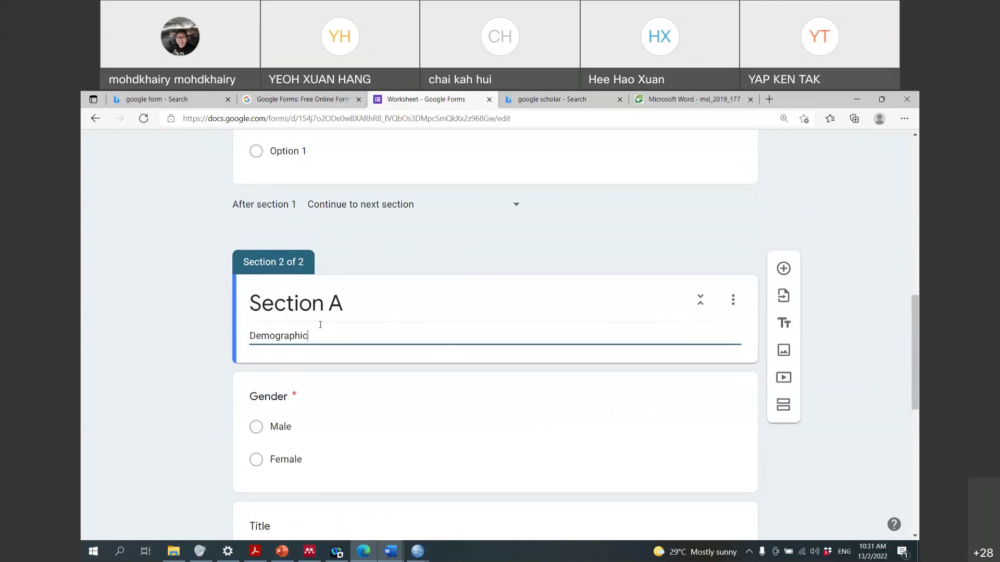
Delete the blank Question from the first section and the "Title" placeholder text block below Gender
{"action": "scroll", "coordinate": [383, 380], "scroll_direction": "up", "scroll_amount": 5}
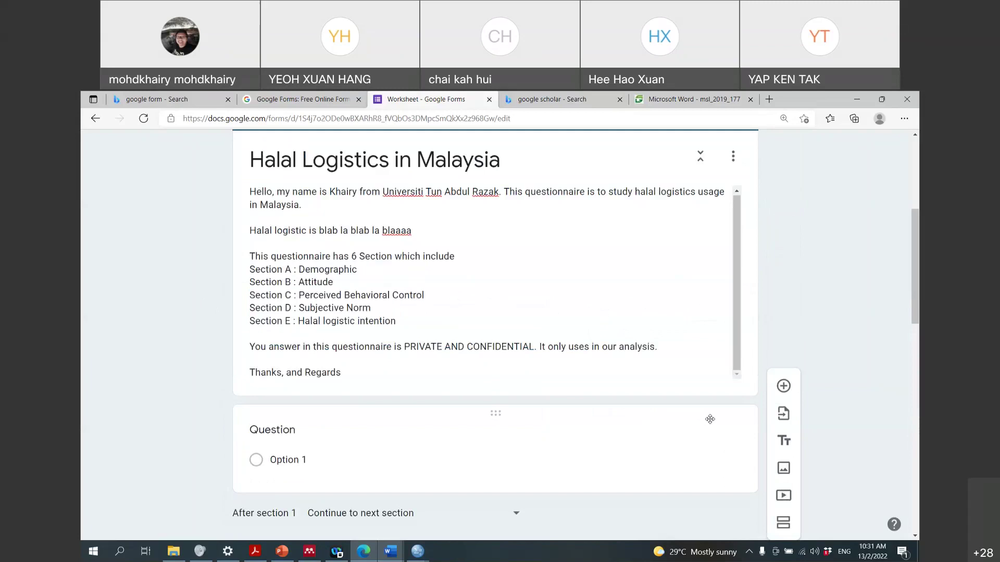
{"action": "left_click", "coordinate": [496, 414]}
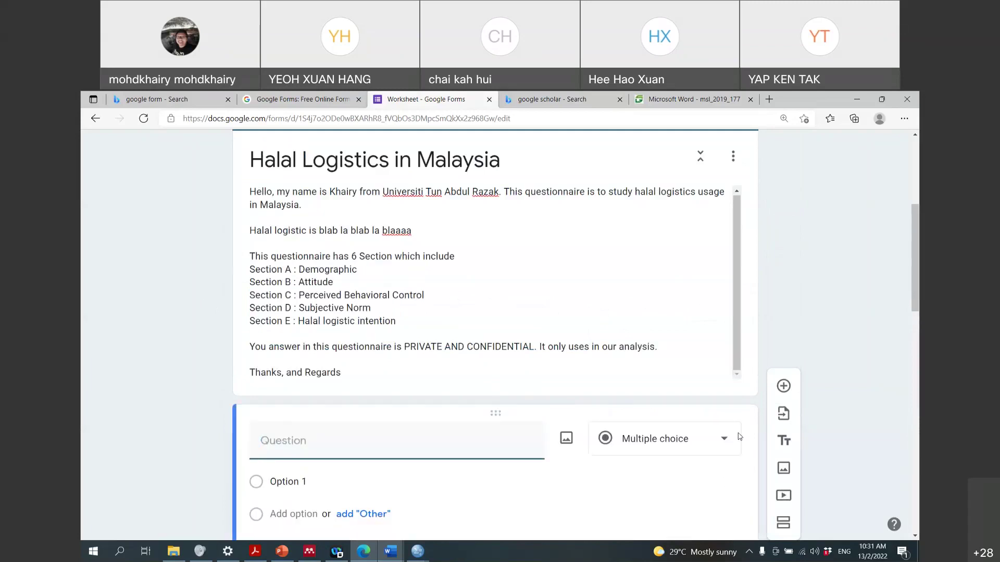
{"action": "scroll", "coordinate": [735, 438], "scroll_direction": "down", "scroll_amount": 3}
{"action": "left_click", "coordinate": [598, 384]}
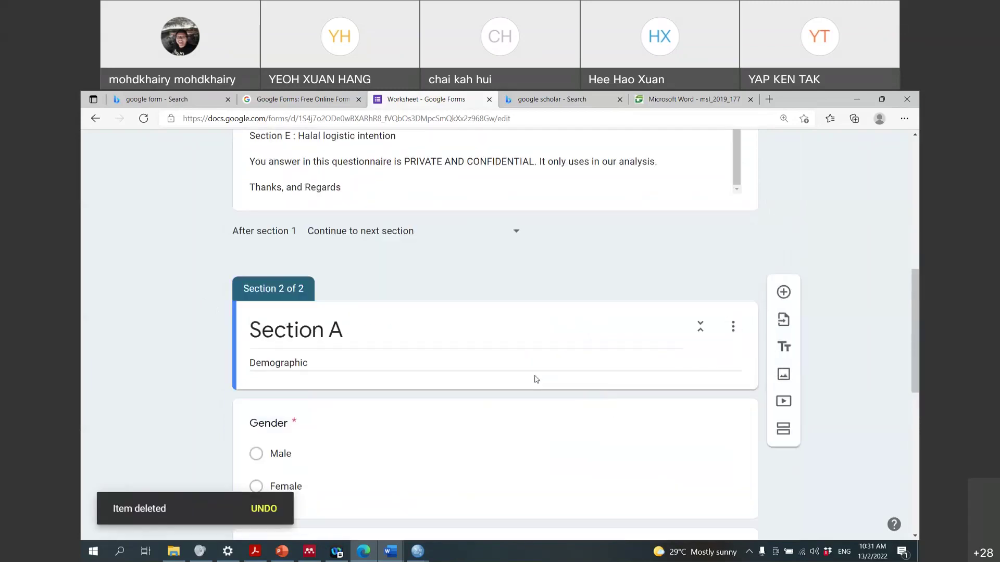
{"action": "scroll", "coordinate": [307, 428], "scroll_direction": "down", "scroll_amount": 3}
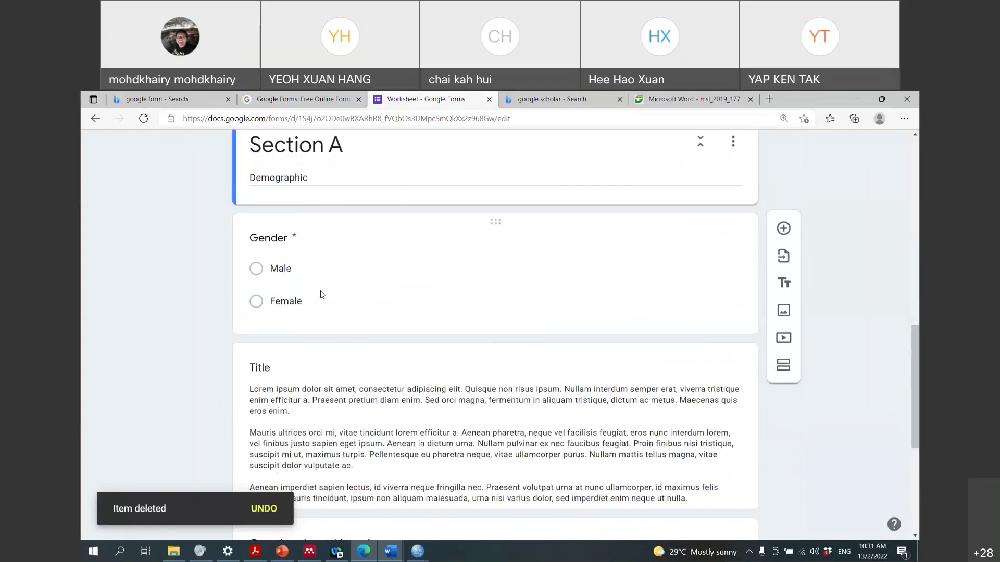
{"action": "left_click", "coordinate": [500, 351]}
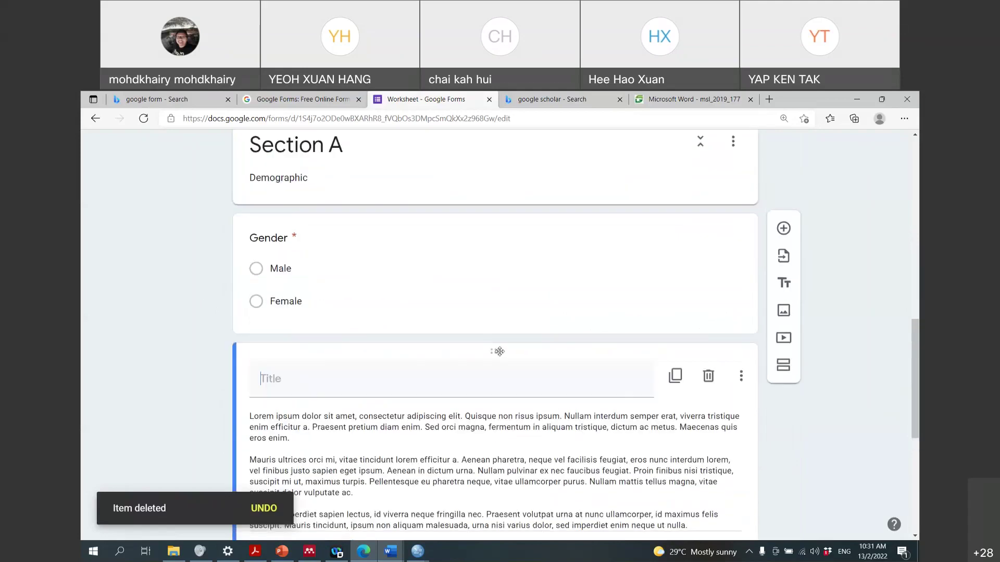
{"action": "left_click", "coordinate": [709, 381]}
Shrink the browser window so the Word questionnaire shows beneath it, and retitle the checkbox question after Gender "Age"
{"action": "scroll", "coordinate": [712, 382], "scroll_direction": "down", "scroll_amount": 2}
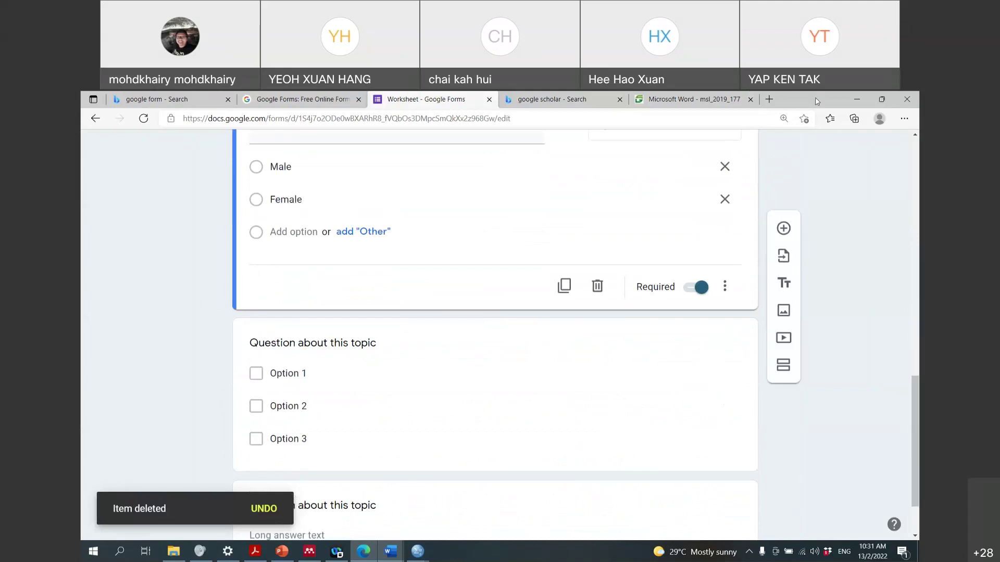
{"action": "left_click_drag", "start_coordinate": [817, 101], "coordinate": [781, 196]}
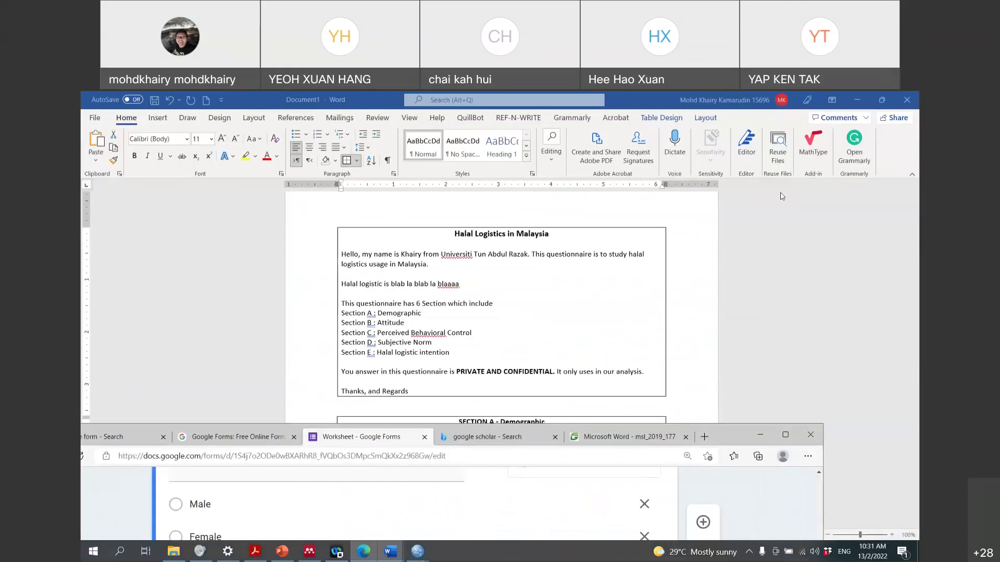
{"action": "left_click", "coordinate": [352, 268]}
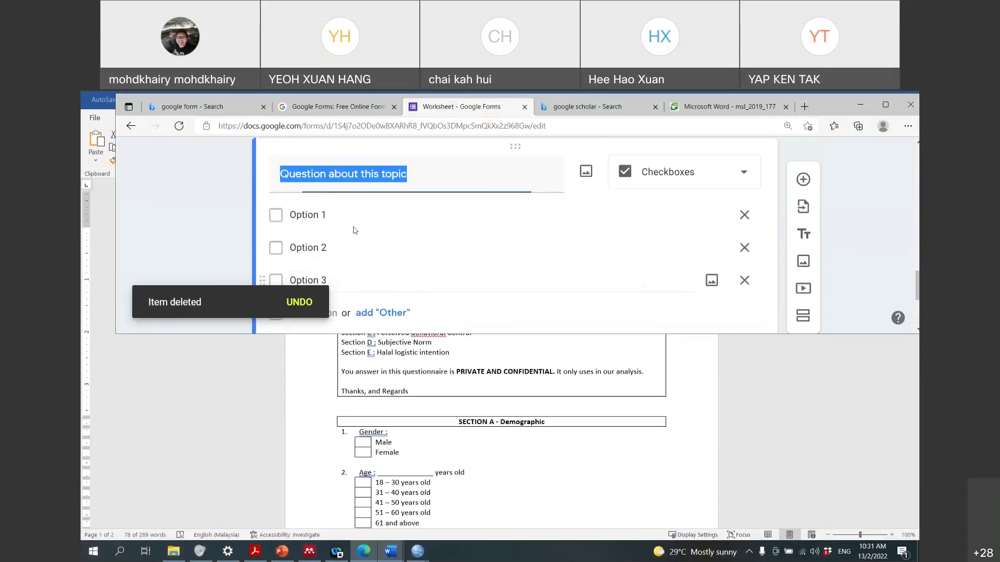
{"action": "type", "text": "Age"}
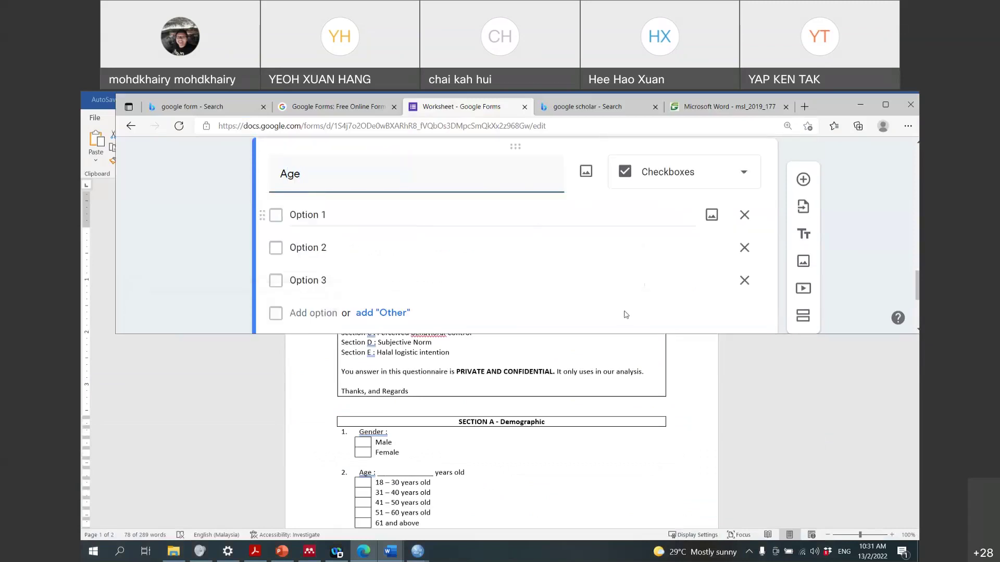
Change the Age question's type to Multiple choice
{"action": "left_click", "coordinate": [651, 183]}
{"action": "scroll", "coordinate": [687, 210], "scroll_direction": "up", "scroll_amount": 3}
{"action": "left_click", "coordinate": [694, 245]}
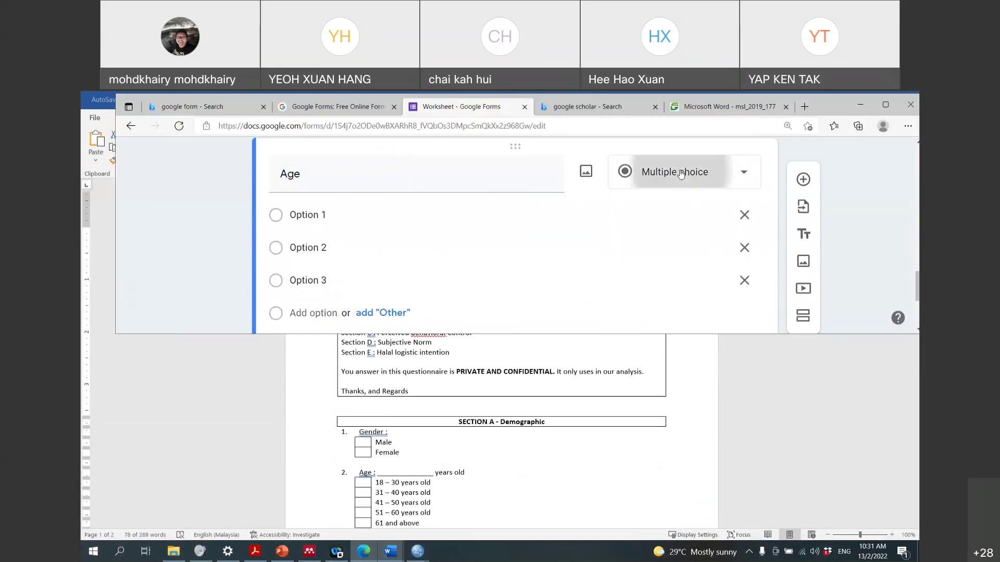
Set the Age question's type to Short answer and make it required
{"action": "left_click", "coordinate": [681, 174]}
{"action": "scroll", "coordinate": [703, 233], "scroll_direction": "down", "scroll_amount": 2}
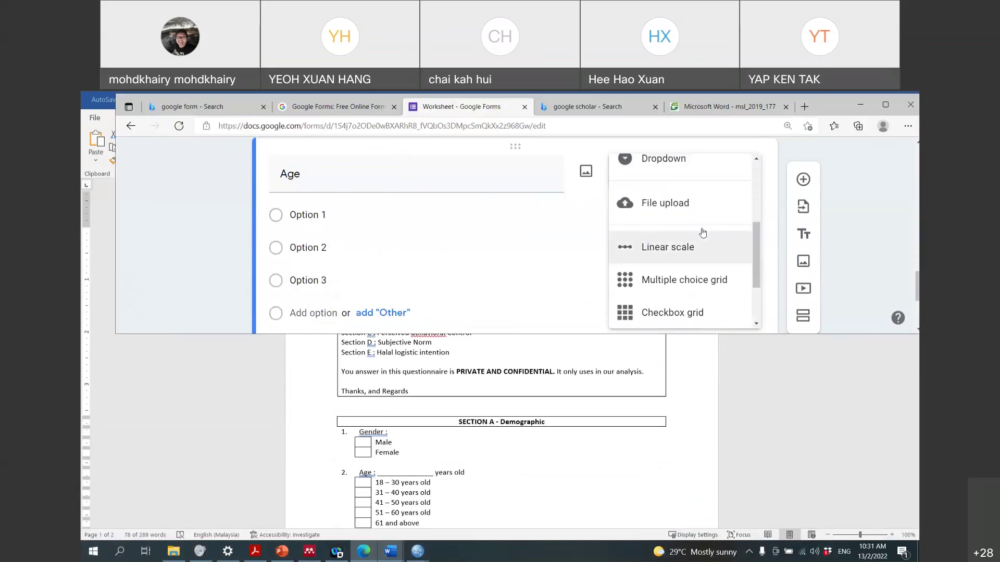
{"action": "scroll", "coordinate": [702, 233], "scroll_direction": "down", "scroll_amount": 2}
{"action": "scroll", "coordinate": [703, 233], "scroll_direction": "up", "scroll_amount": 3}
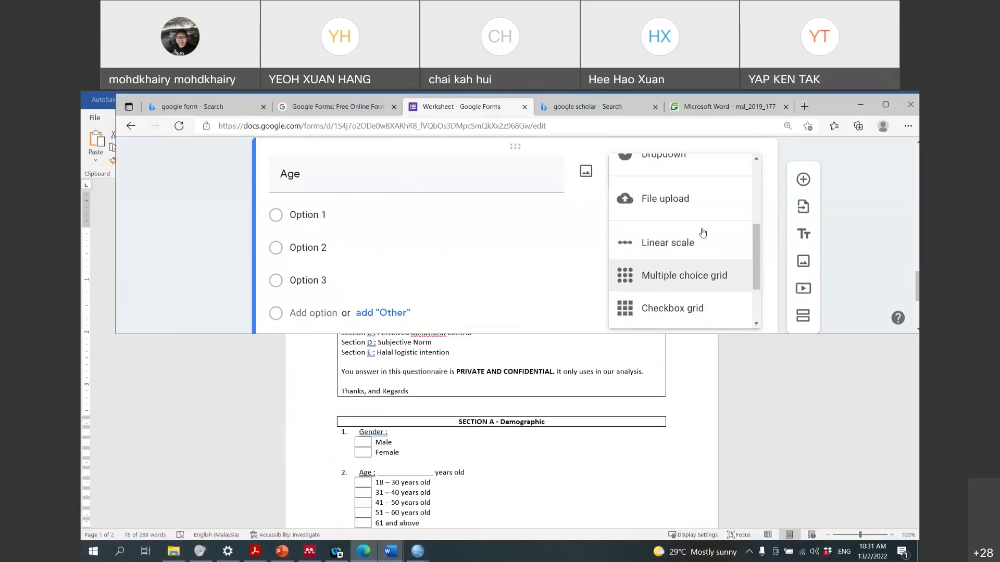
{"action": "scroll", "coordinate": [702, 233], "scroll_direction": "up", "scroll_amount": 3}
{"action": "left_click", "coordinate": [666, 186]}
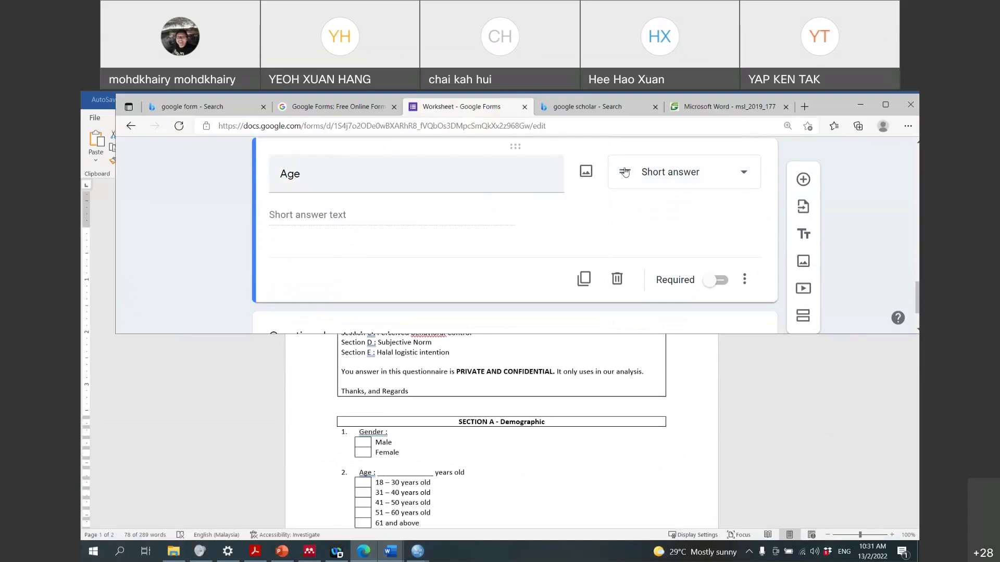
{"action": "left_click", "coordinate": [722, 282]}
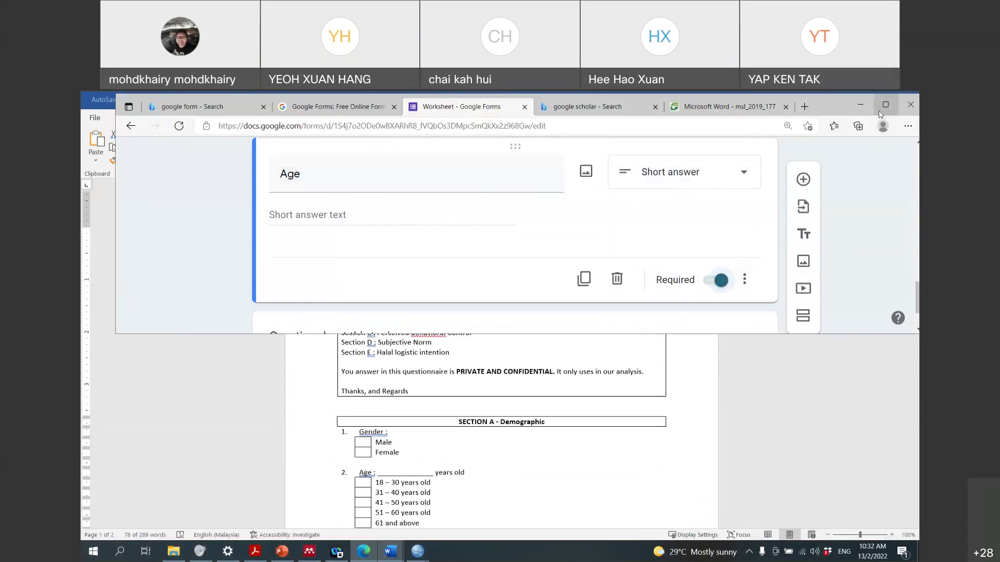
Maximize the browser window and delete the remaining paragraph question "Question about this topic" below Age
{"action": "left_click_drag", "start_coordinate": [879, 114], "coordinate": [847, 189]}
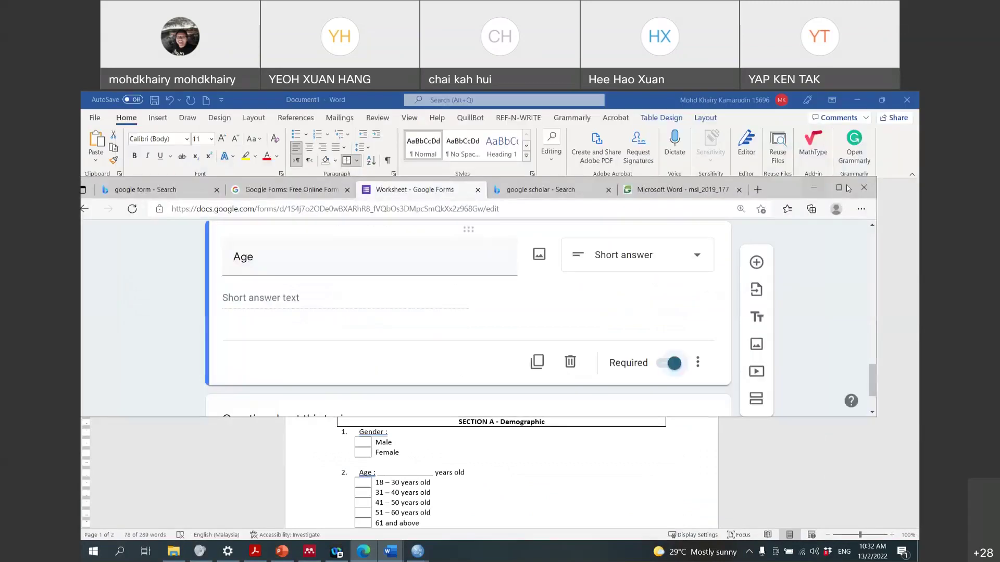
{"action": "left_click", "coordinate": [846, 188]}
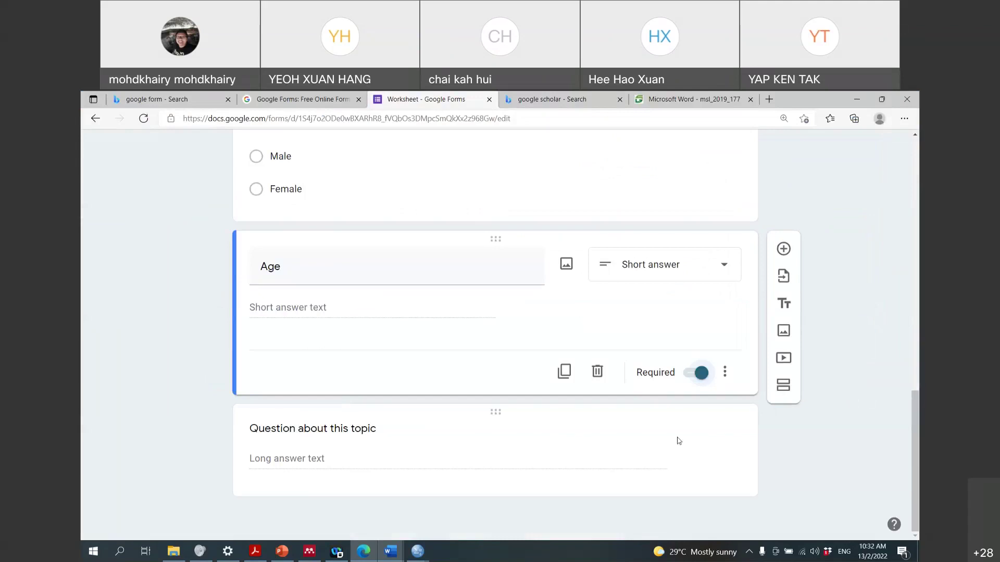
{"action": "left_click", "coordinate": [497, 415]}
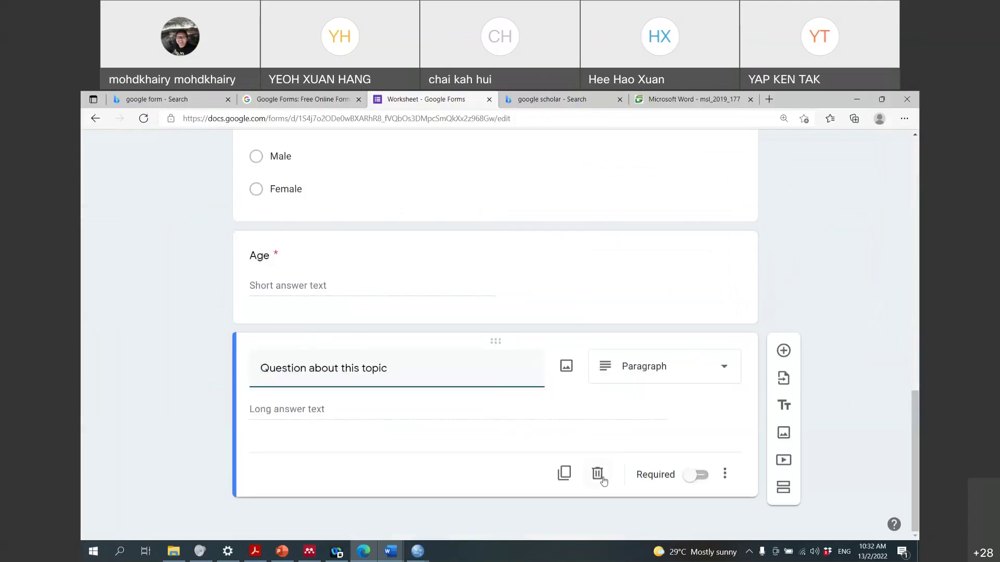
{"action": "left_click", "coordinate": [597, 473]}
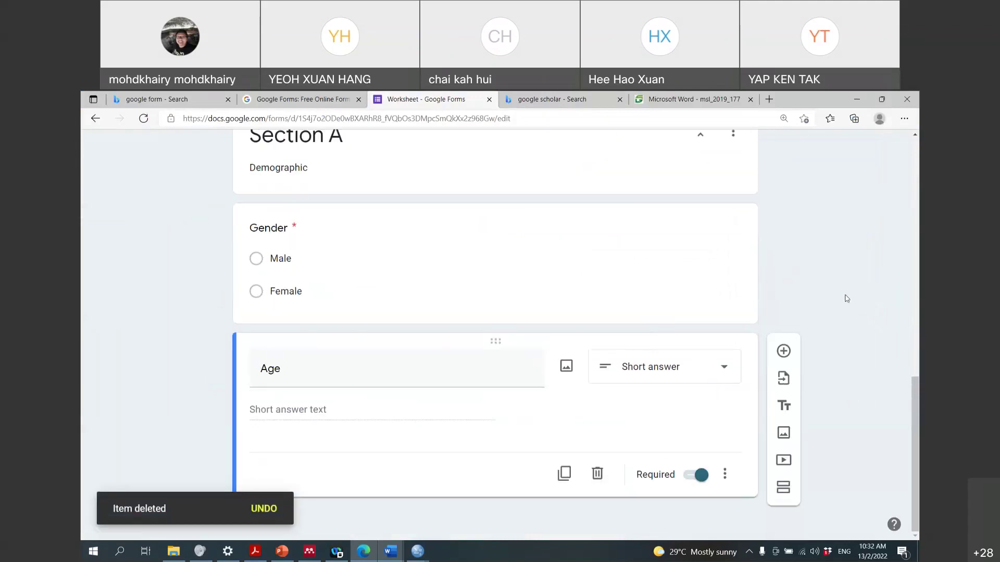
Add a Multiple choice question after Age titled "Education background", with the browser window shrunk to show the Word questionnaire
{"action": "left_click", "coordinate": [783, 351]}
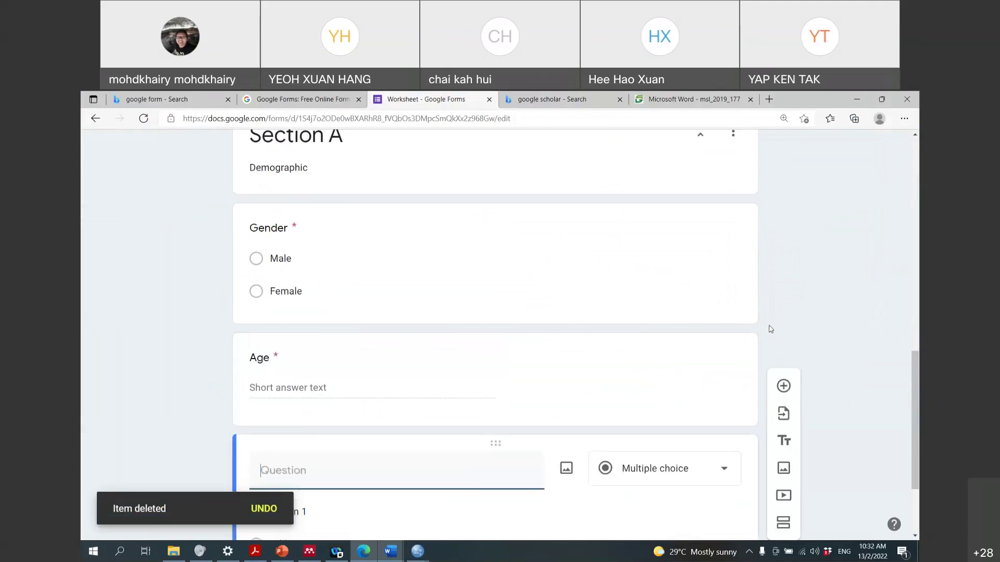
{"action": "double_click", "coordinate": [794, 101]}
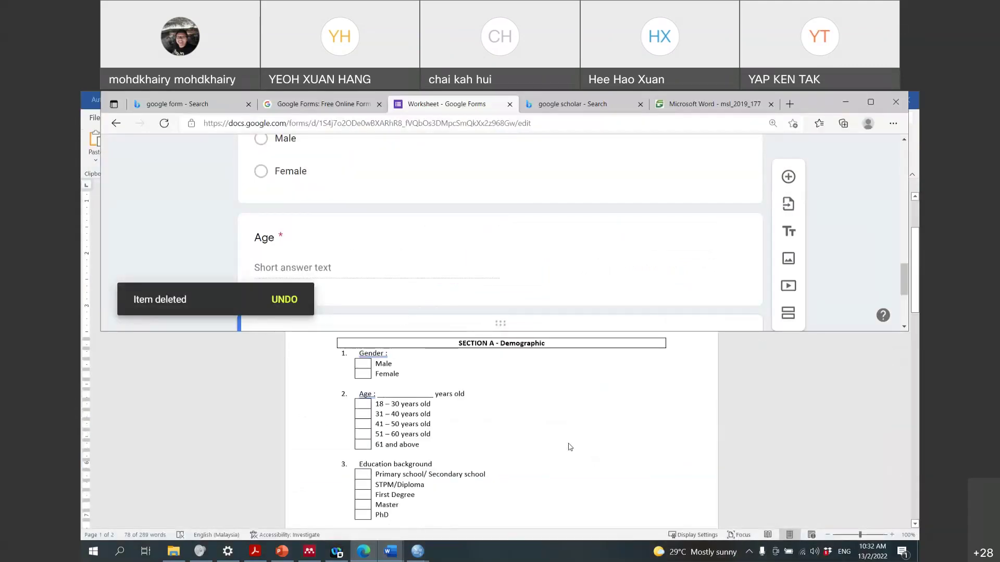
{"action": "scroll", "coordinate": [290, 280], "scroll_direction": "down", "scroll_amount": 2}
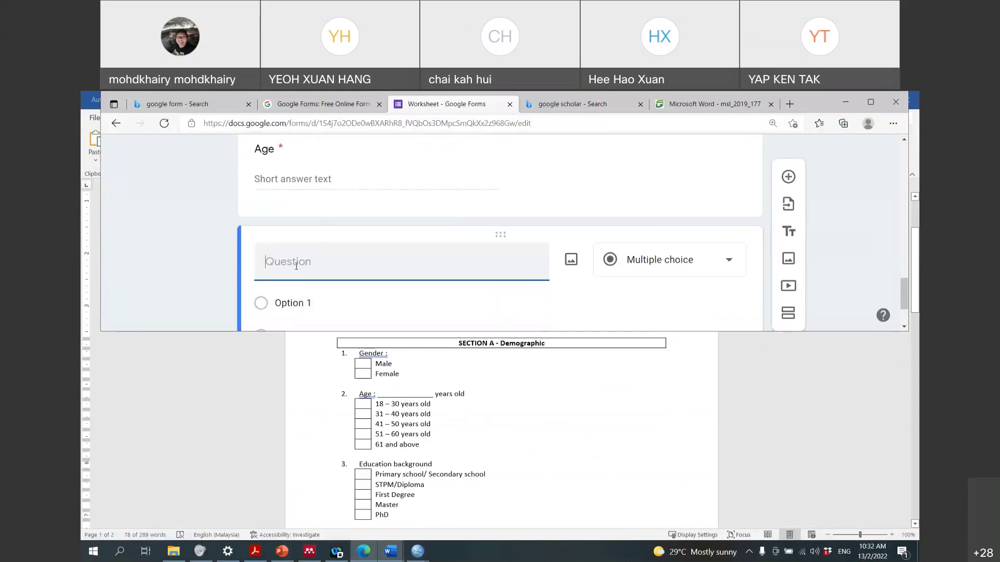
{"action": "type", "text": "Education back"}
{"action": "key", "text": "BackSpace"}
{"action": "key", "text": "BackSpace"}
{"action": "type", "text": "ckhr"}
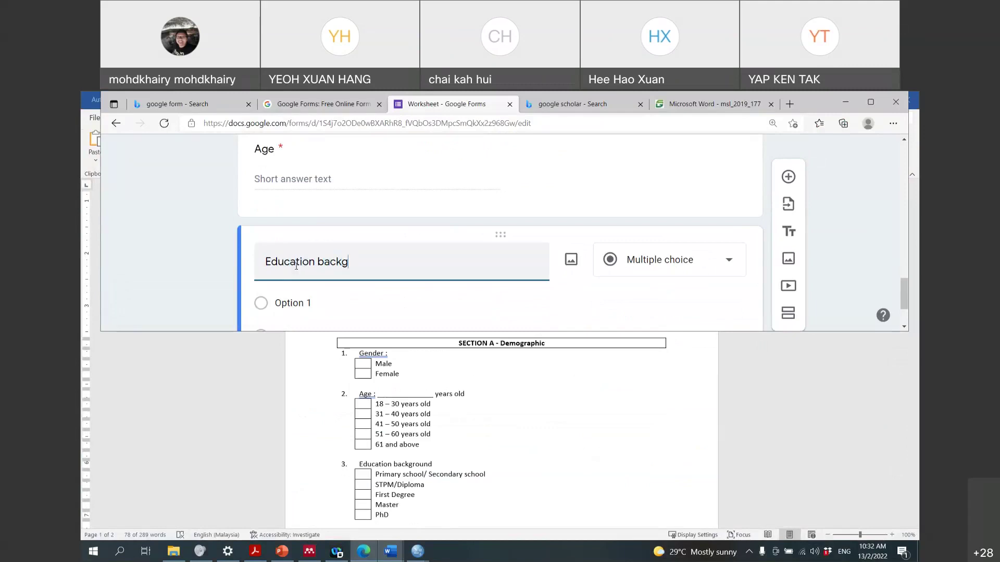
{"action": "type", "text": "ound"}
{"action": "left_click", "coordinate": [667, 271]}
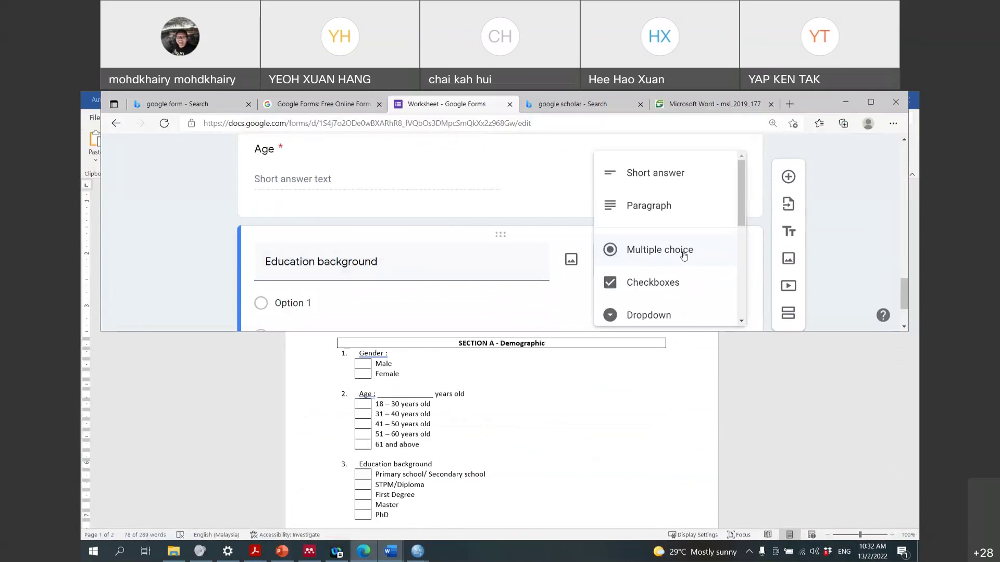
{"action": "left_click", "coordinate": [684, 256]}
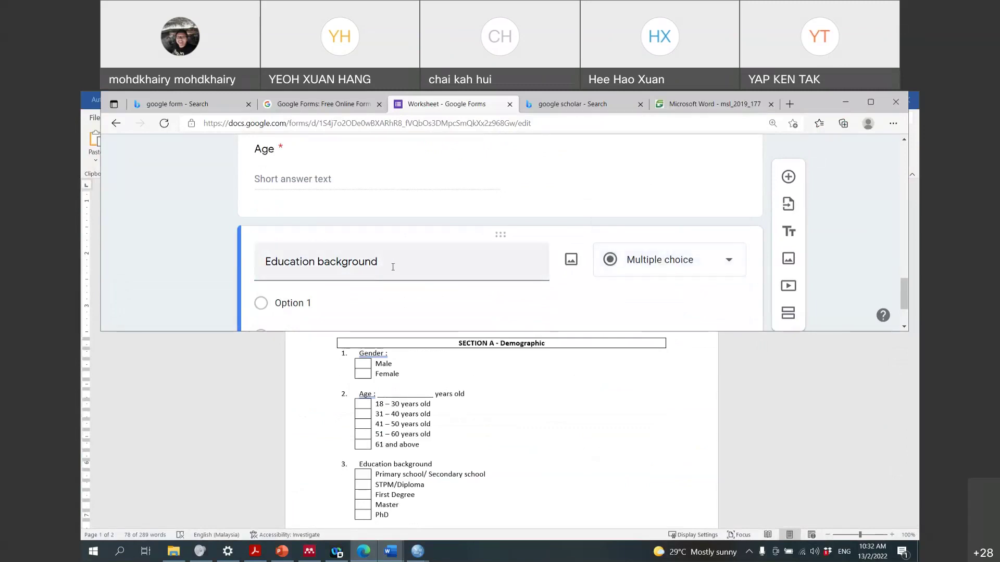
Set the first option of the Education background question to "Primary school/Secondary School"
{"action": "triple_click", "coordinate": [357, 276]}
{"action": "left_click", "coordinate": [358, 297]}
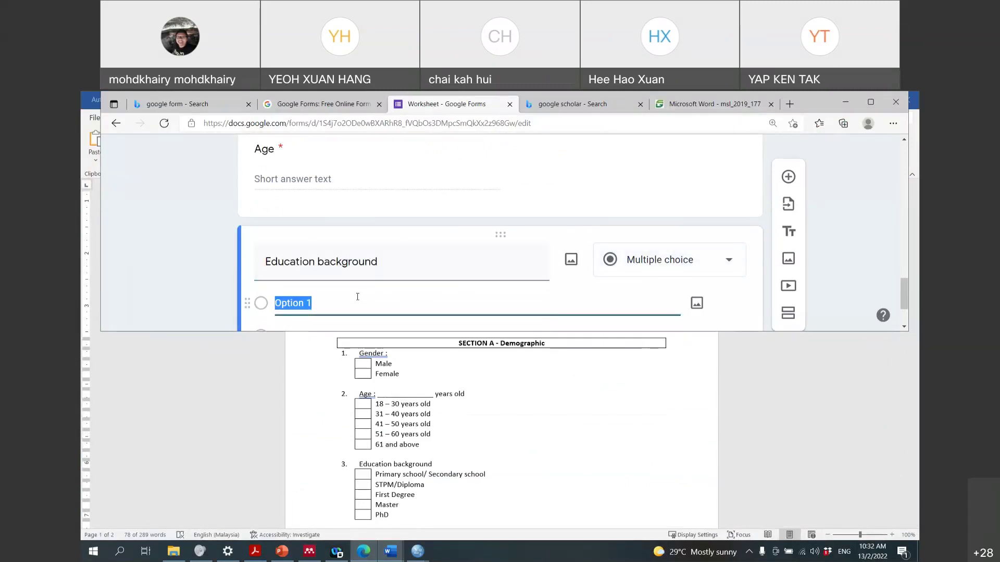
{"action": "type", "text": "Primary school"}
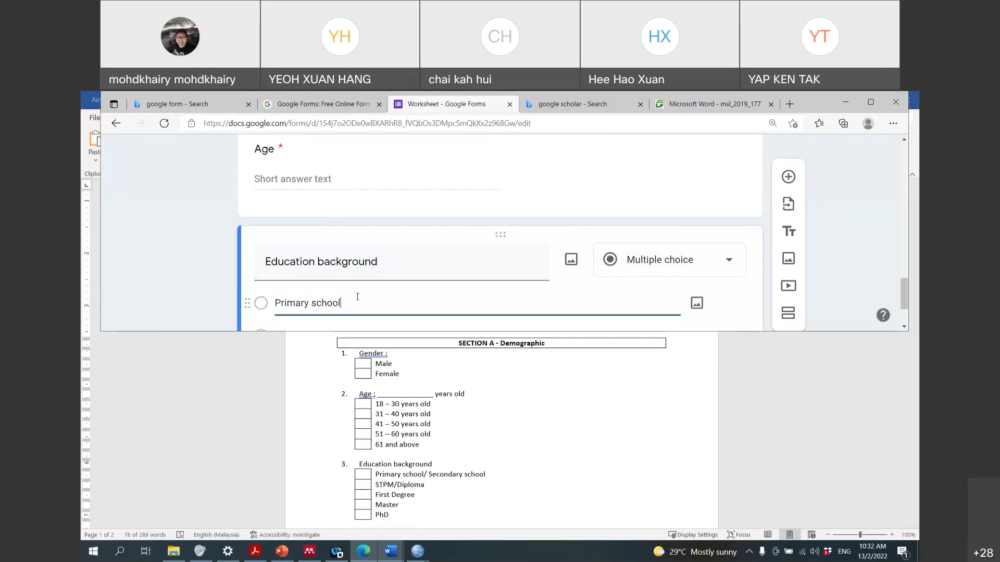
{"action": "type", "text": "/Secondat"}
{"action": "type", "text": "y"}
{"action": "key", "text": "BackSpace"}
{"action": "key", "text": "BackSpace"}
{"action": "type", "text": "ry School"}
{"action": "scroll", "coordinate": [440, 281], "scroll_direction": "down", "scroll_amount": 1}
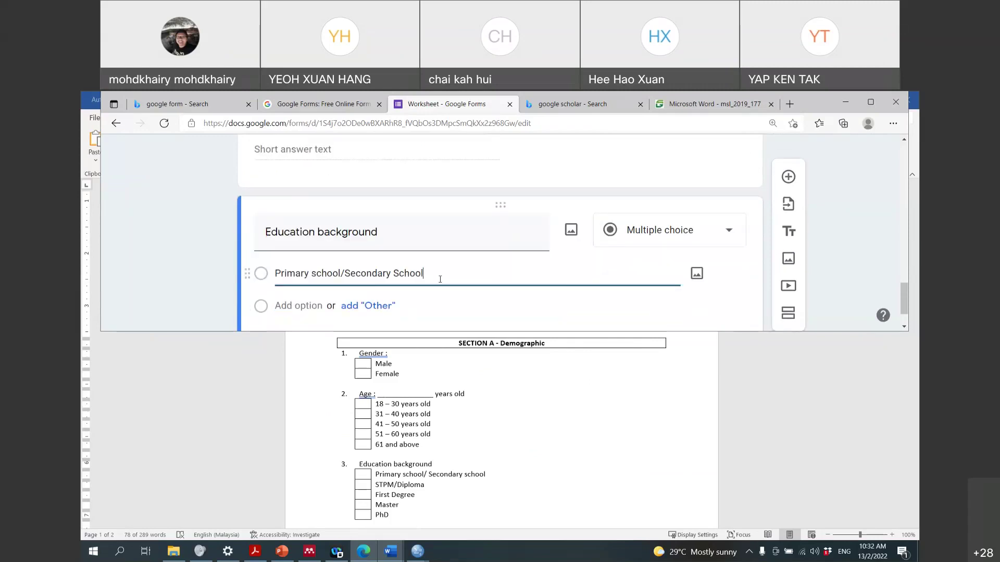
Change the Education background question to Checkboxes and add "STPM/Diploma" as its second option
{"action": "left_click", "coordinate": [647, 233]}
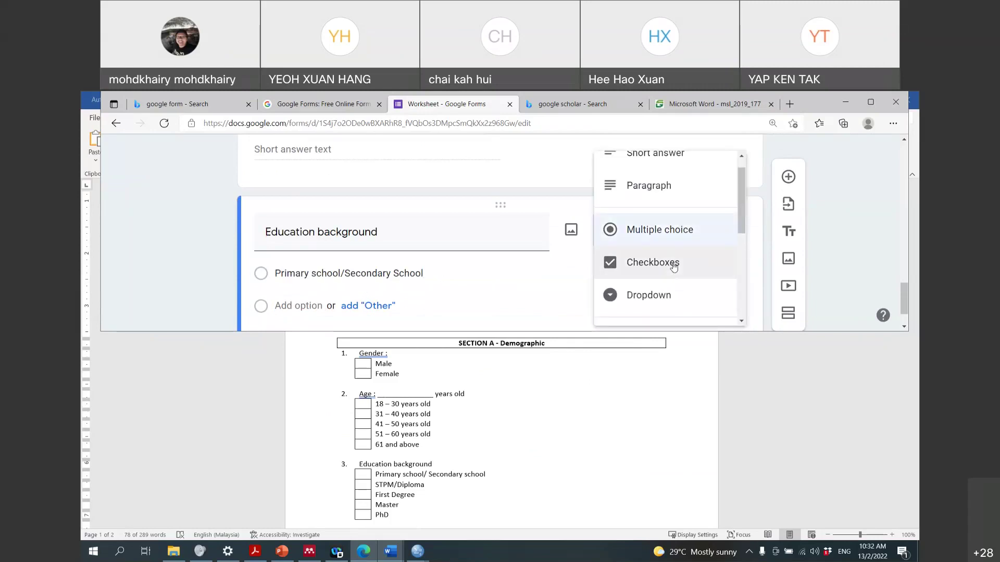
{"action": "left_click", "coordinate": [674, 266]}
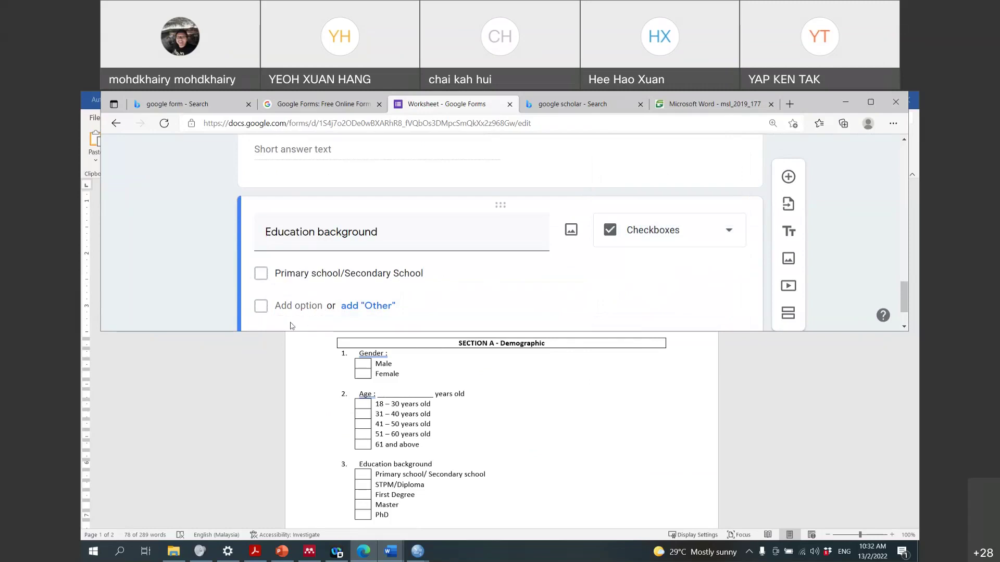
{"action": "left_click", "coordinate": [297, 308]}
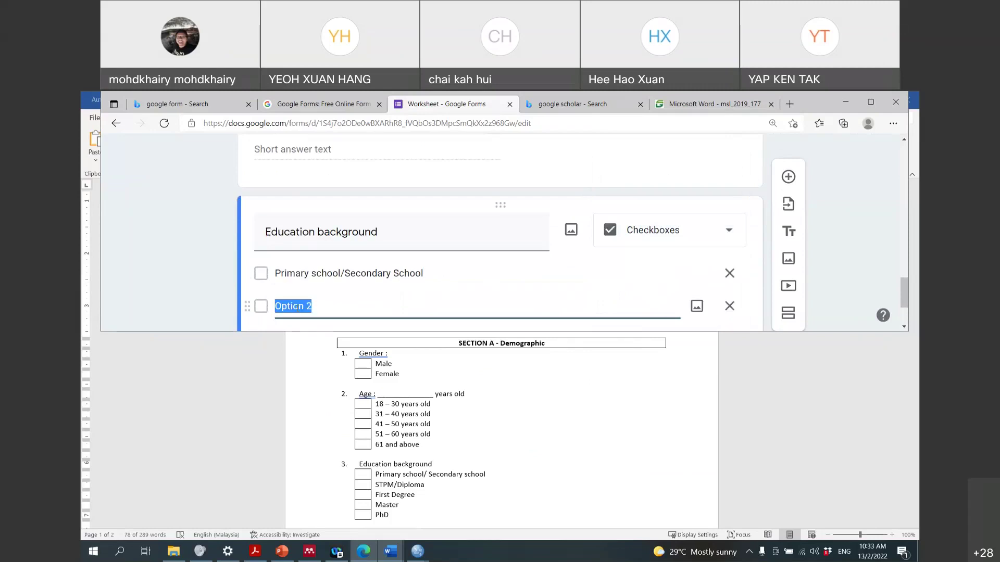
{"action": "type", "text": "ST"}
{"action": "type", "text": "U"}
{"action": "key", "text": "BackSpace"}
{"action": "type", "text": "PM/DIpl"}
{"action": "key", "text": "BackSpace"}
{"action": "key", "text": "BackSpace"}
{"action": "key", "text": "BackSpace"}
{"action": "key", "text": "BackSpace"}
{"action": "type", "text": "iploma"}
{"action": "key", "text": "Tab"}
{"action": "key", "text": "Tab"}
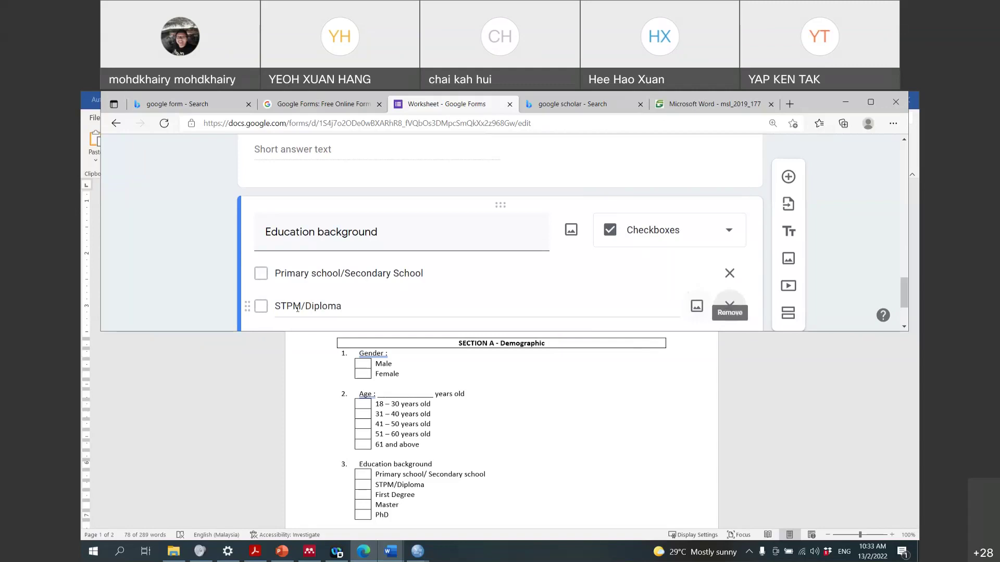
{"action": "key", "text": "Tab"}
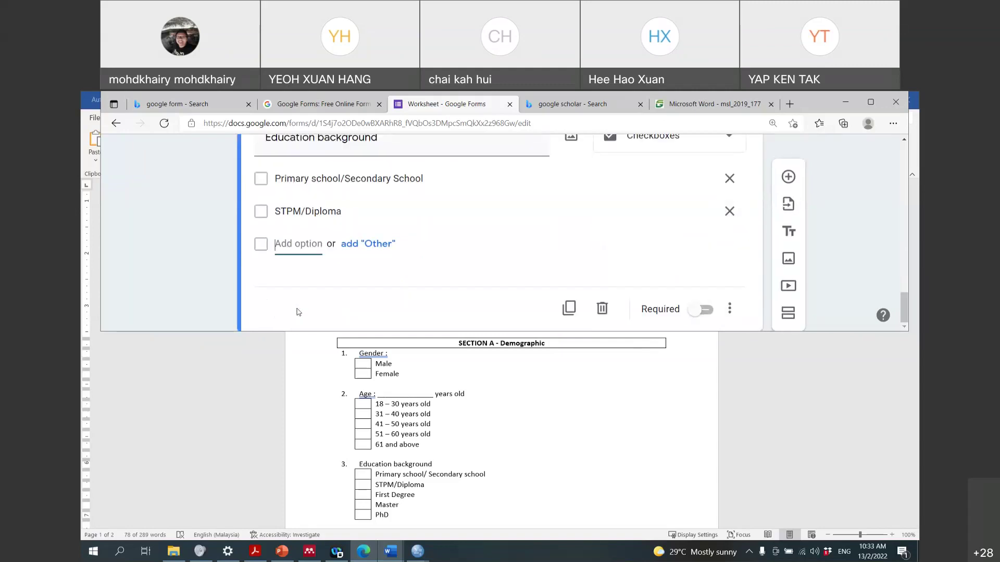
Add the options "First Degree", "Master" and "PhD" to the Education background question
{"action": "type", "text": "First Degr"}
{"action": "key", "text": "Tab"}
{"action": "key", "text": "Tab"}
{"action": "key", "text": "Tab"}
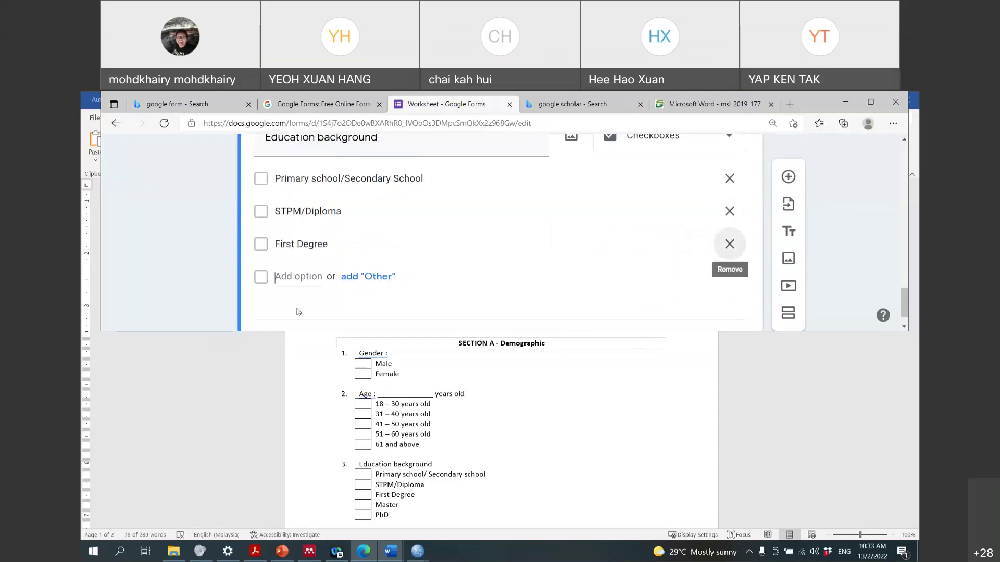
{"action": "type", "text": "Master"}
{"action": "key", "text": "Tab"}
{"action": "key", "text": "Tab"}
{"action": "key", "text": "Tab"}
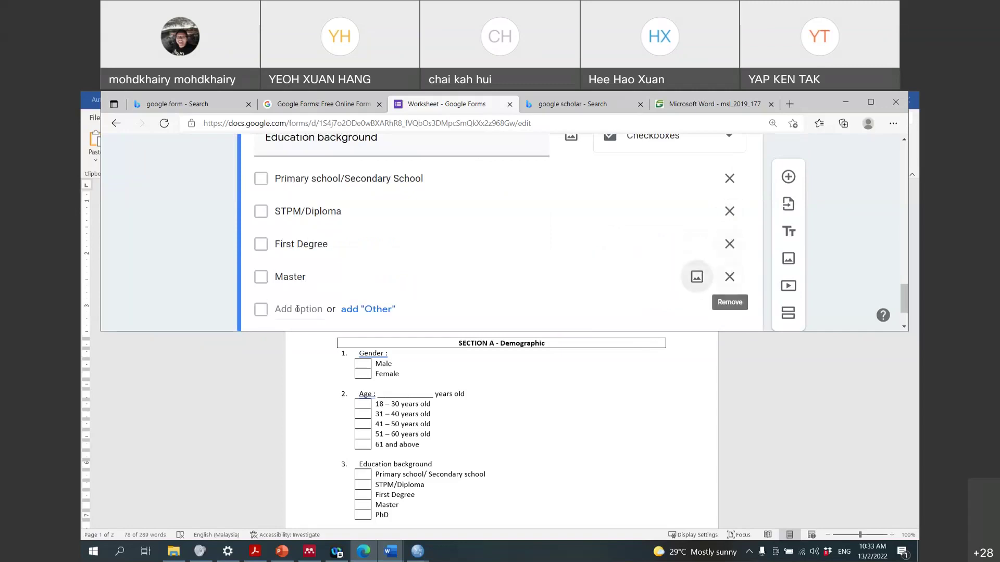
{"action": "type", "text": "PhD"}
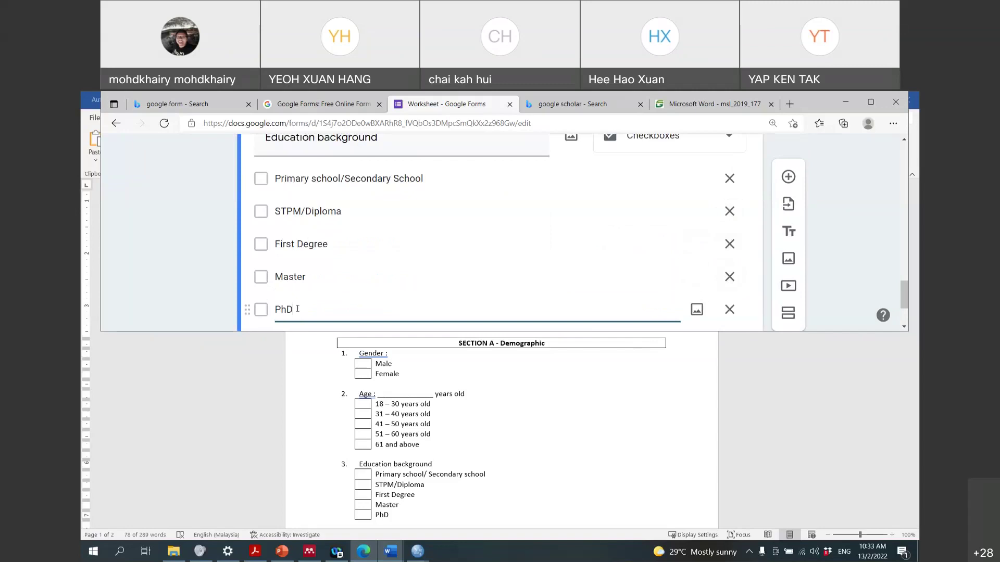
Make the Education background question required
{"action": "scroll", "coordinate": [693, 229], "scroll_direction": "up", "scroll_amount": 1}
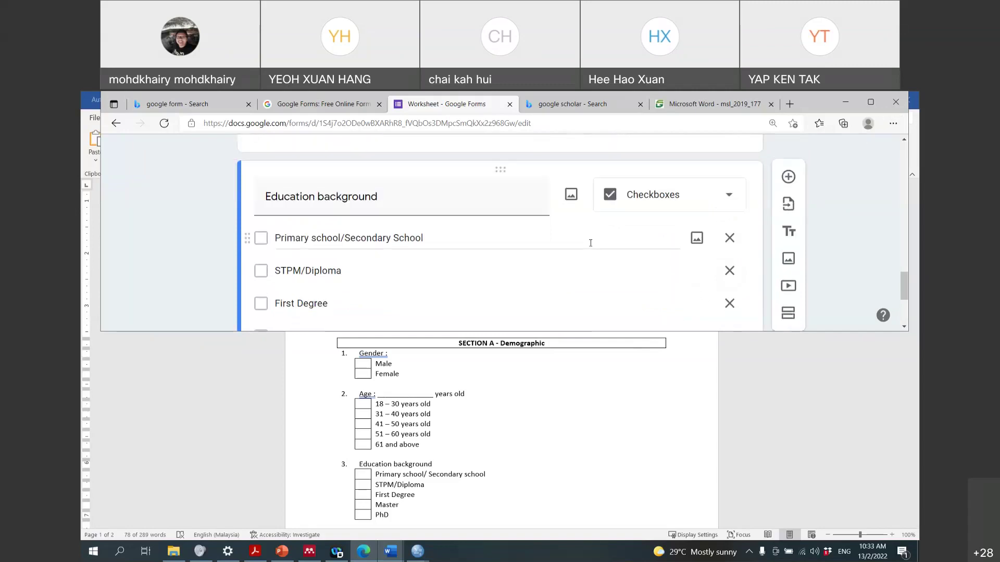
{"action": "scroll", "coordinate": [590, 243], "scroll_direction": "down", "scroll_amount": 2}
{"action": "scroll", "coordinate": [590, 247], "scroll_direction": "down", "scroll_amount": 1}
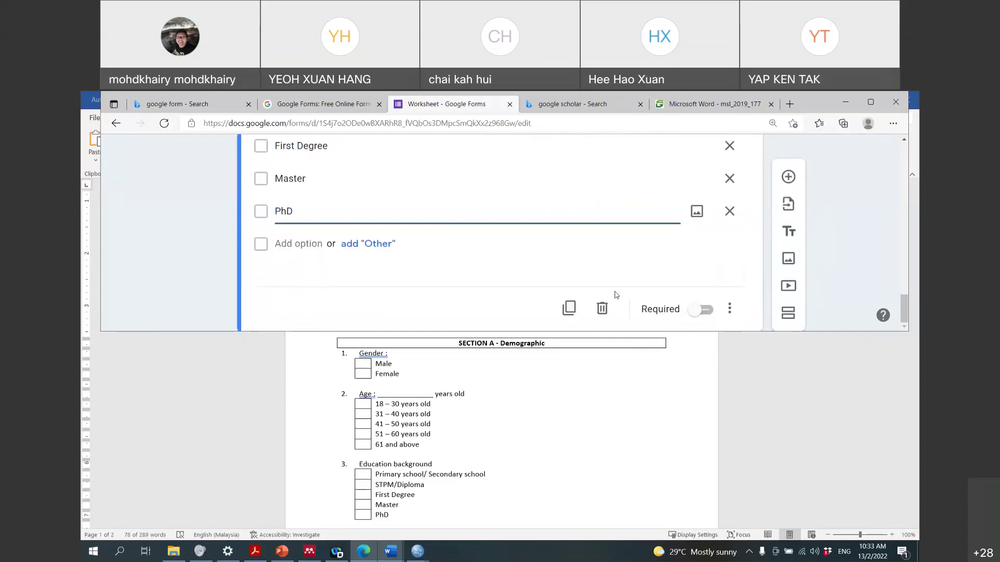
{"action": "left_click", "coordinate": [706, 311]}
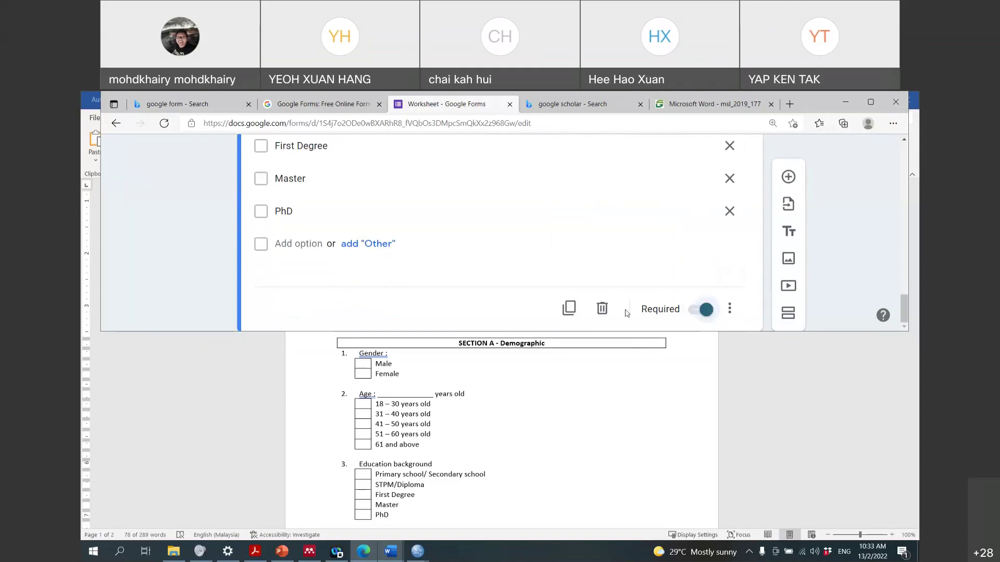
Duplicate the Education background question and title the copy "Marital status"
{"action": "left_click", "coordinate": [568, 311]}
{"action": "scroll", "coordinate": [539, 384], "scroll_direction": "down", "scroll_amount": 1}
{"action": "scroll", "coordinate": [540, 384], "scroll_direction": "down", "scroll_amount": 3}
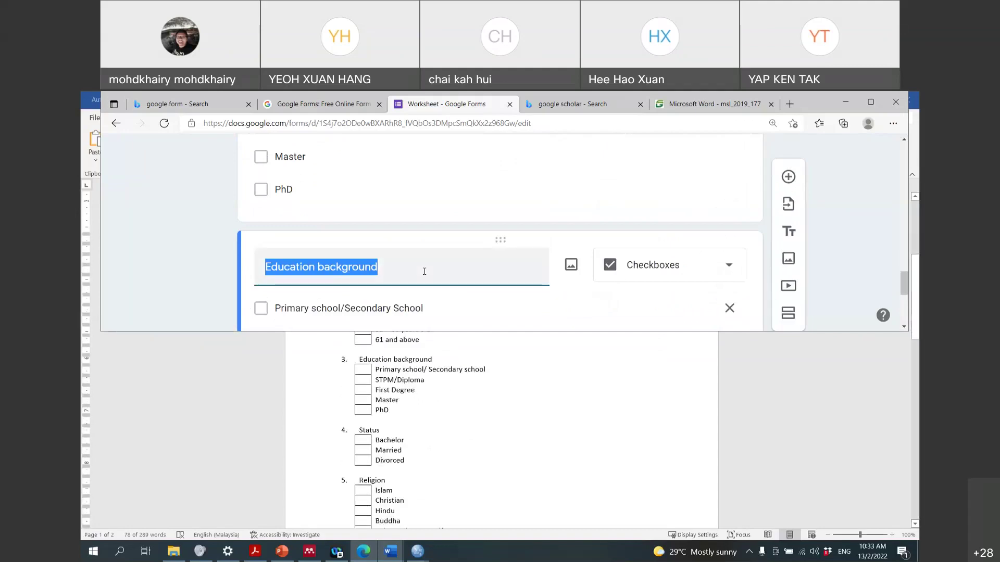
{"action": "type", "text": "Stat"}
{"action": "key", "text": "BackSpace"}
{"action": "key", "text": "BackSpace"}
{"action": "key", "text": "BackSpace"}
{"action": "key", "text": "BackSpace"}
{"action": "type", "text": "Marital status"}
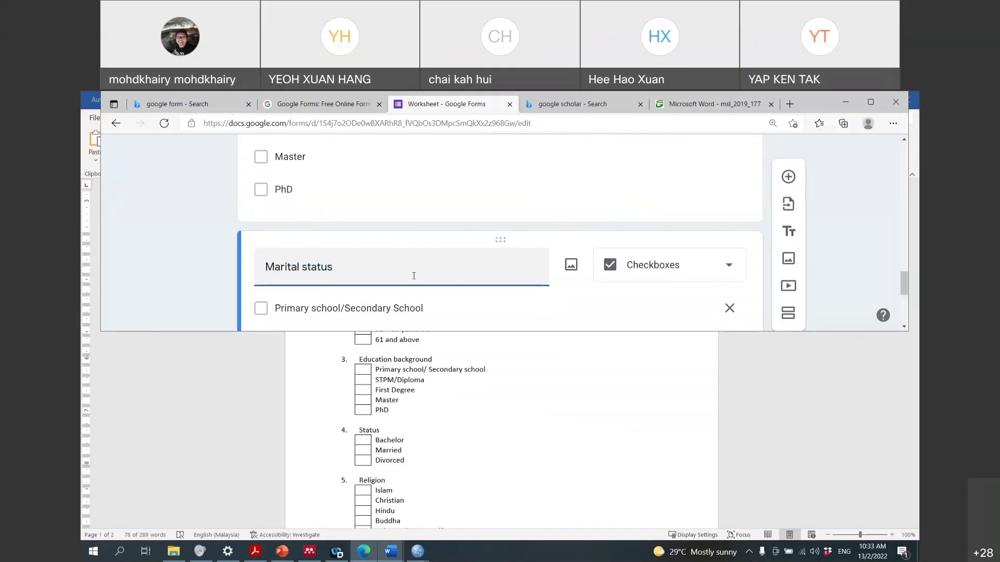
Replace the first three options of the Marital status question with "Bachelor", "Married" and "Divorced"
{"action": "left_click", "coordinate": [414, 308]}
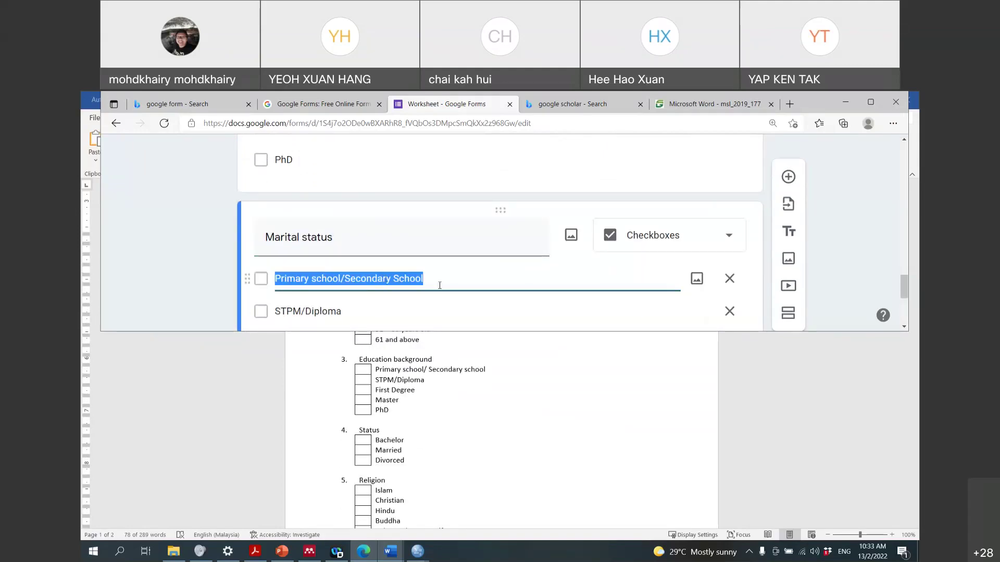
{"action": "type", "text": "Bach"}
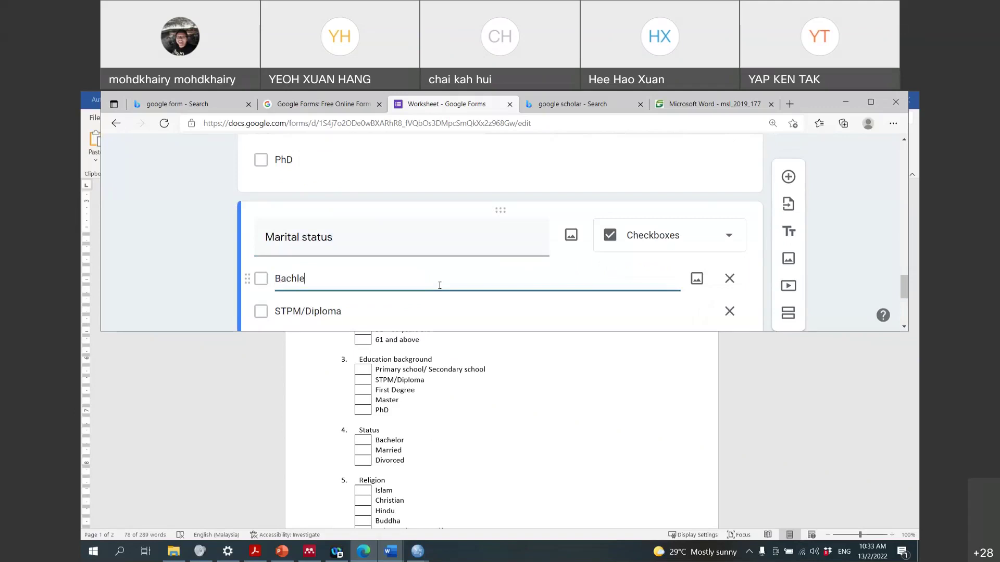
{"action": "type", "text": "elor"}
{"action": "key", "text": "Tab"}
{"action": "key", "text": "Tab"}
{"action": "key", "text": "Tab"}
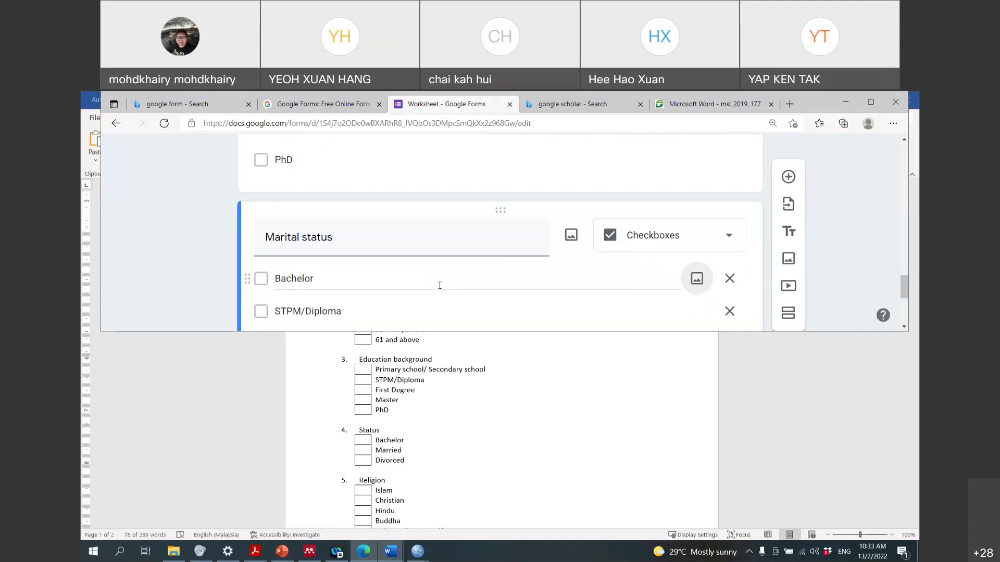
{"action": "type", "text": "Married"}
{"action": "key", "text": "Tab"}
{"action": "key", "text": "Tab"}
{"action": "key", "text": "Tab"}
{"action": "type", "text": "D"}
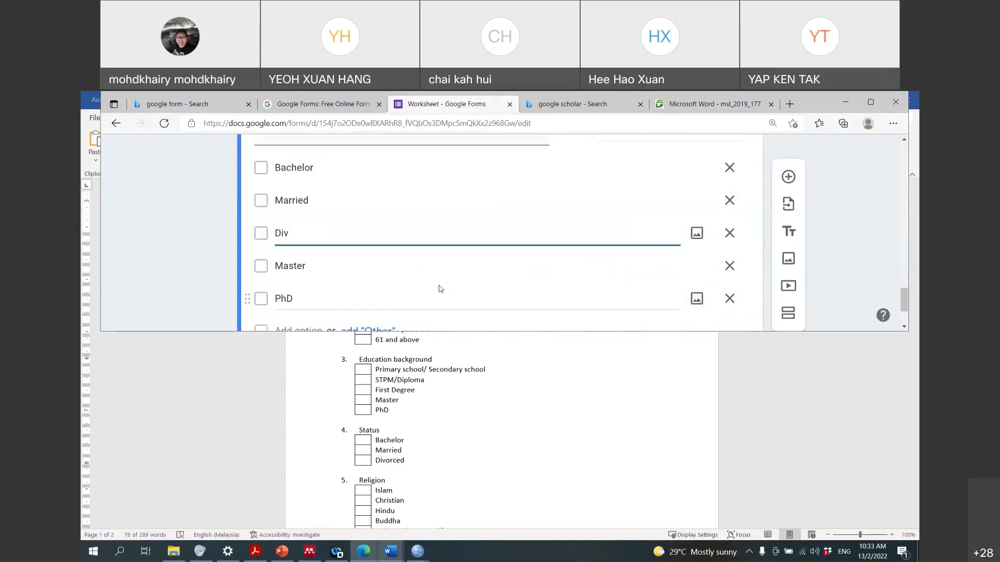
{"action": "type", "text": "ivorced"}
Remove the leftover Master and PhD options from the Marital status question and add an "Other" option
{"action": "left_click", "coordinate": [732, 268]}
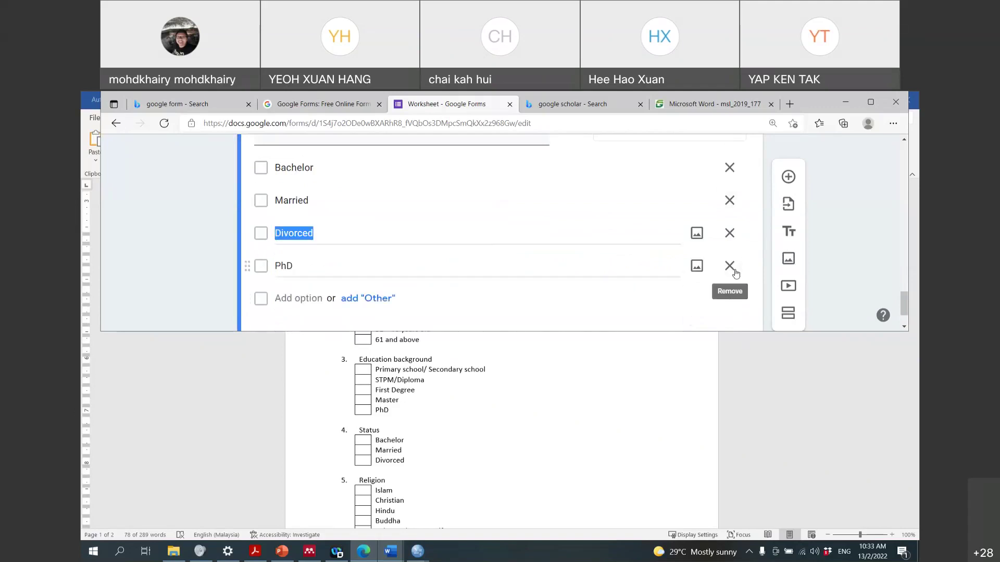
{"action": "left_click", "coordinate": [730, 266]}
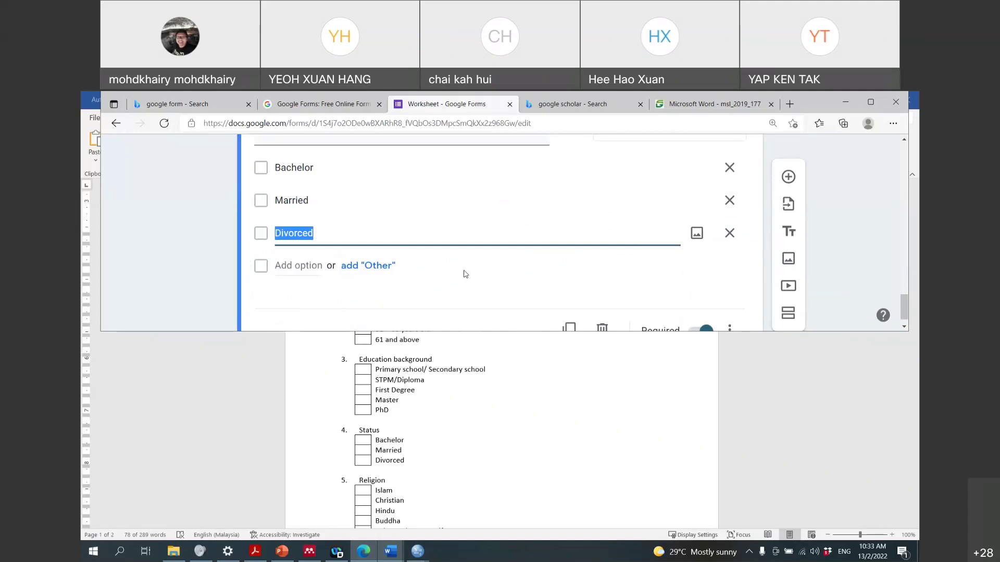
{"action": "left_click", "coordinate": [376, 266]}
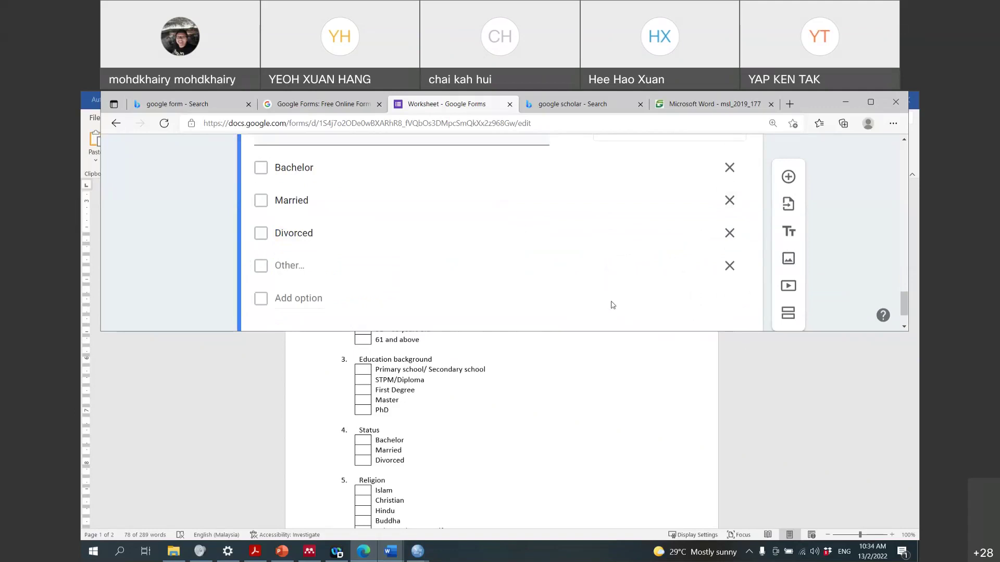
Duplicate the Marital status question and title the copy "Religion"
{"action": "scroll", "coordinate": [609, 302], "scroll_direction": "down", "scroll_amount": 1}
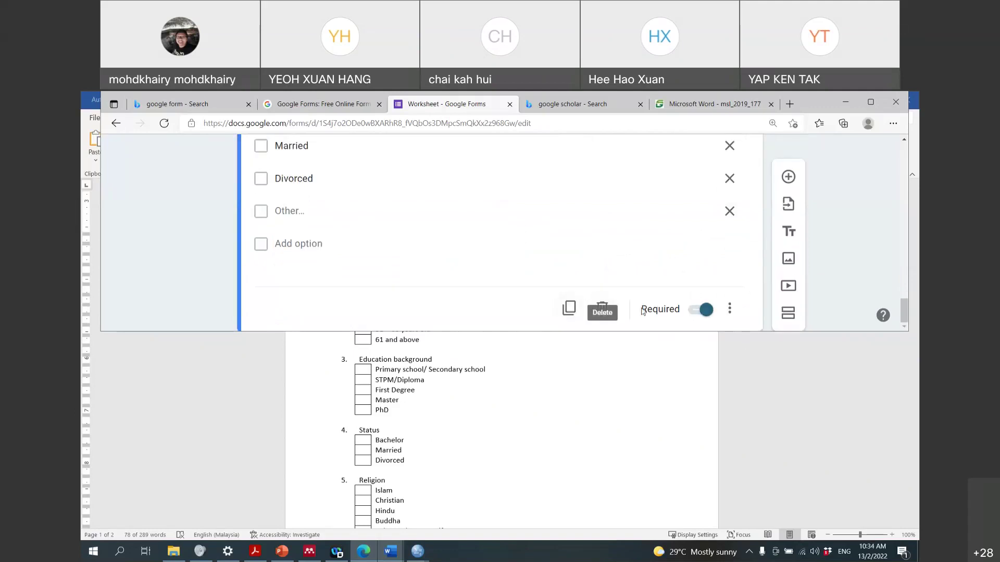
{"action": "scroll", "coordinate": [497, 295], "scroll_direction": "up", "scroll_amount": 3}
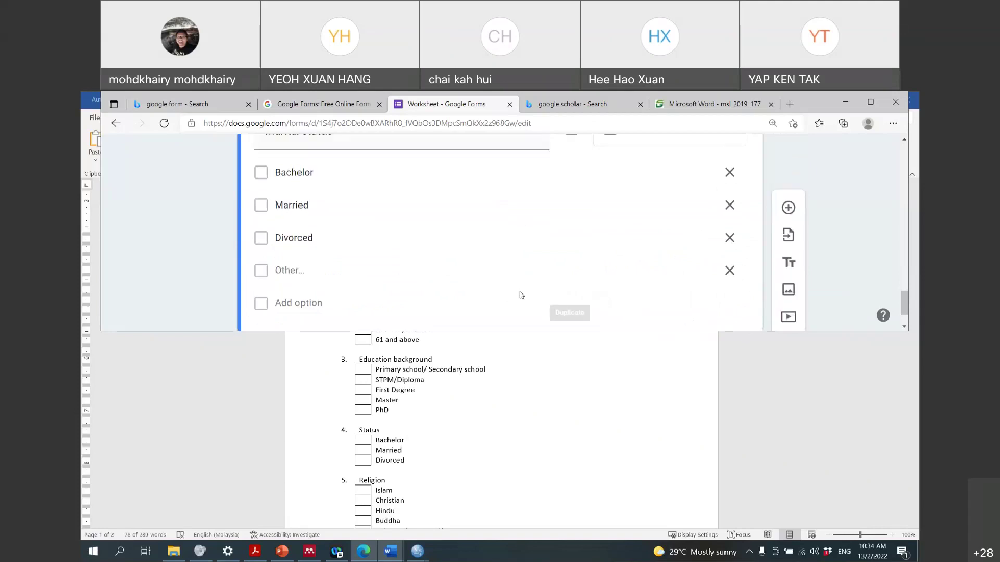
{"action": "scroll", "coordinate": [524, 299], "scroll_direction": "down", "scroll_amount": 3}
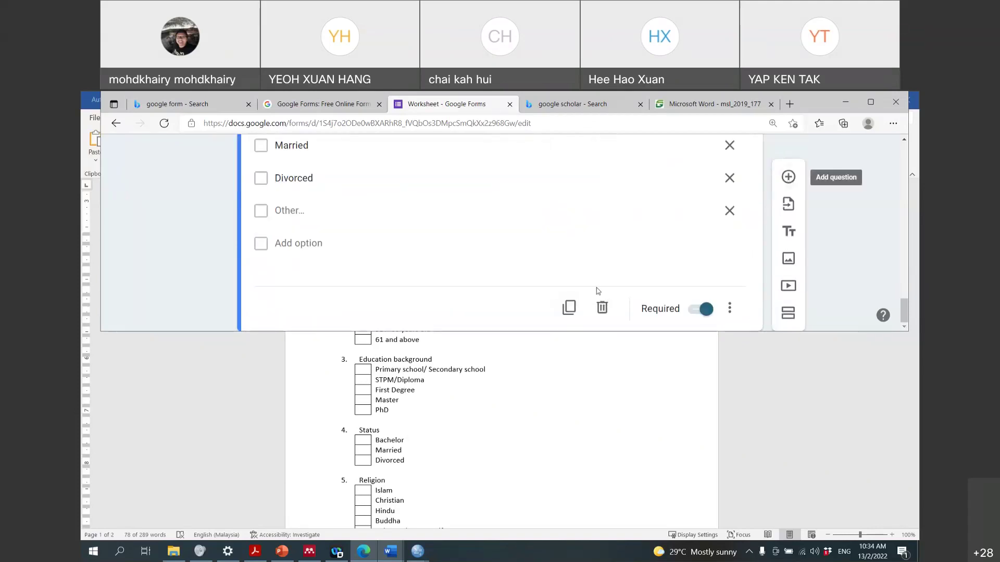
{"action": "left_click", "coordinate": [570, 310]}
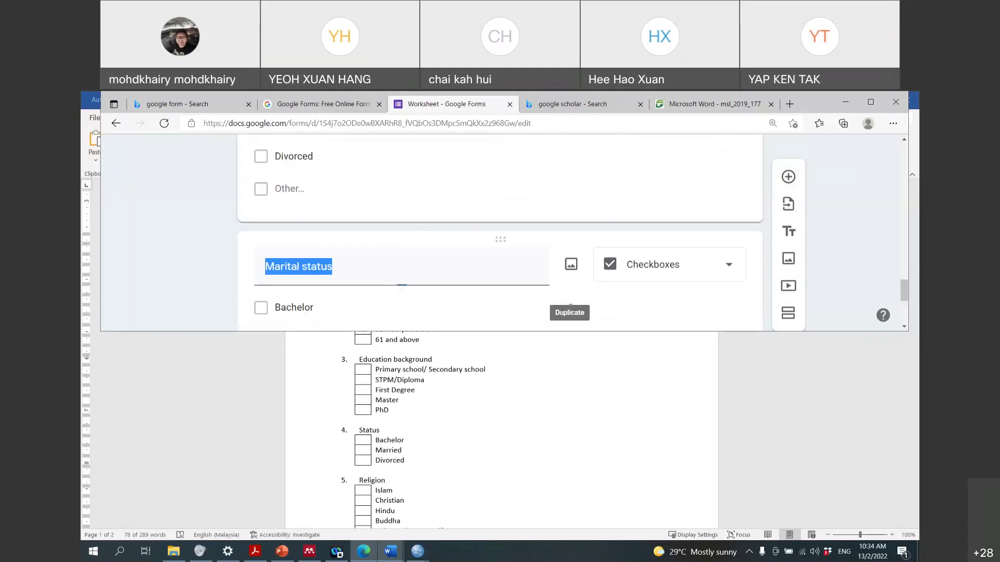
{"action": "type", "text": "Religious"}
{"action": "key", "text": "BackSpace"}
{"action": "key", "text": "BackSpace"}
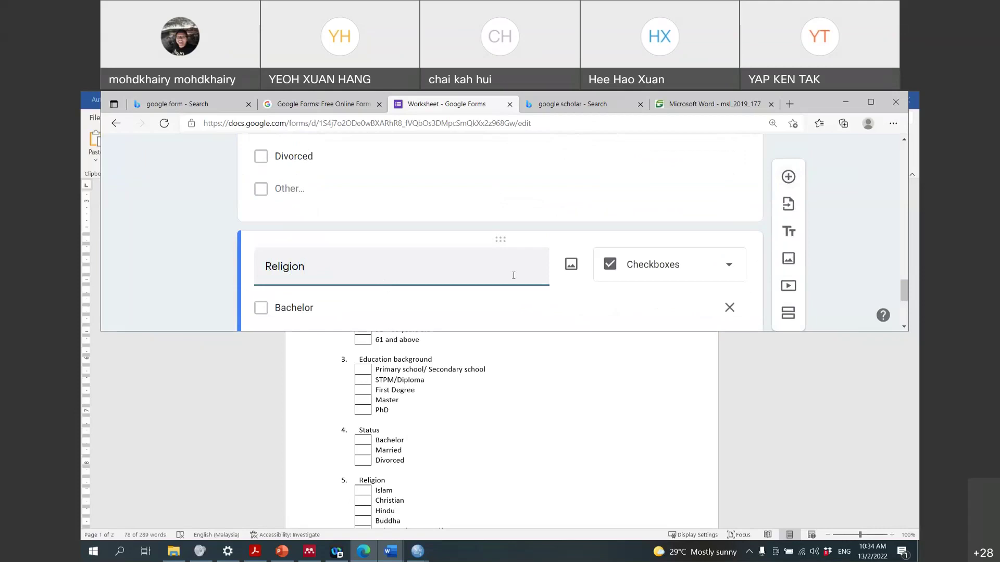
Change the Religion question to Multiple choice and set its first three options to "Islam", "Christian" and "Hindu"
{"action": "left_click", "coordinate": [628, 278]}
{"action": "left_click", "coordinate": [640, 235]}
{"action": "double_click", "coordinate": [307, 309]}
{"action": "type", "text": "Islam"}
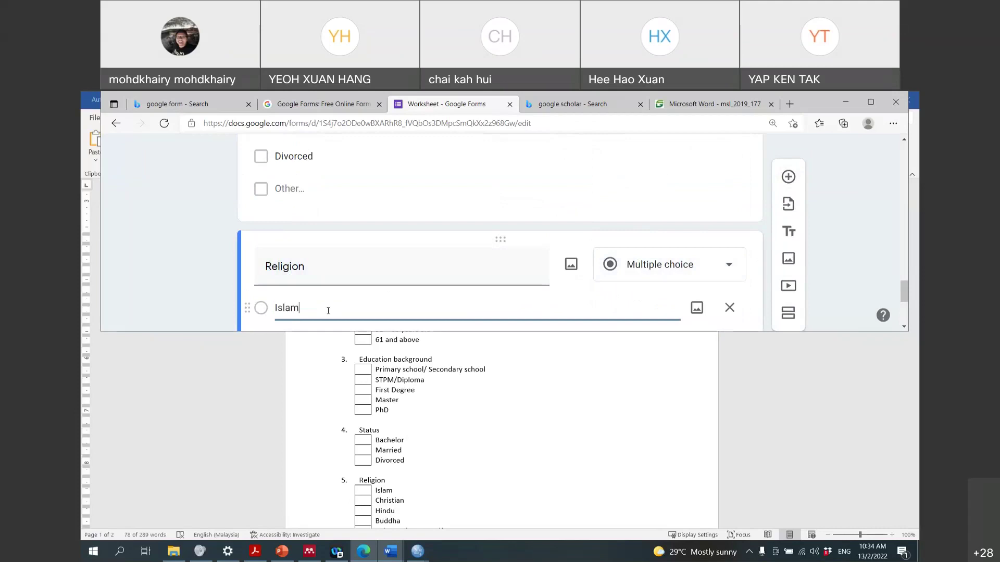
{"action": "key", "text": "Tab"}
{"action": "key", "text": "Tab"}
{"action": "key", "text": "Tab"}
{"action": "type", "text": "Christian"}
{"action": "key", "text": "Tab"}
{"action": "key", "text": "Tab"}
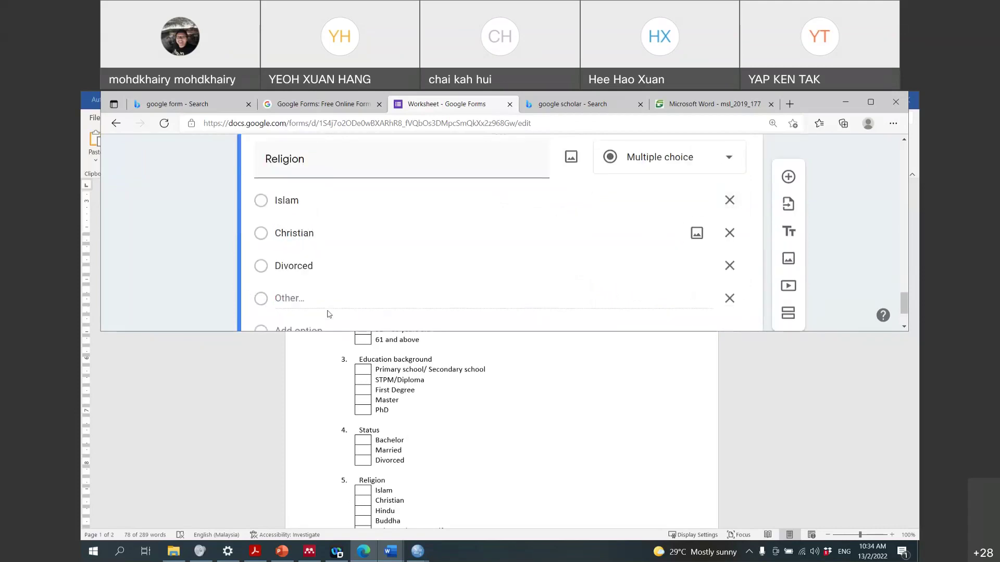
{"action": "key", "text": "Tab"}
{"action": "type", "text": "Hindu"}
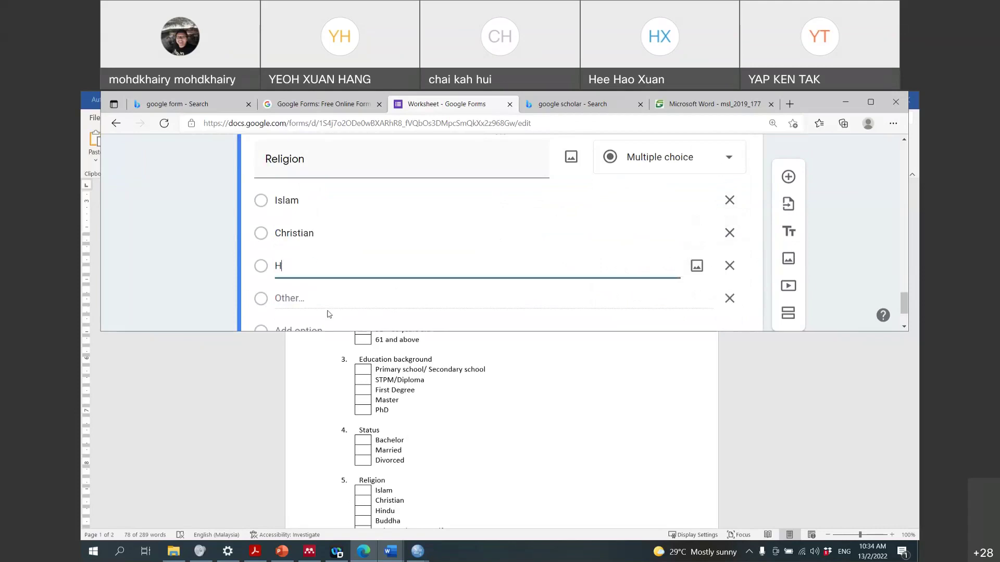
{"action": "key", "text": "Tab"}
{"action": "key", "text": "Tab"}
{"action": "key", "text": "Tab"}
{"action": "key", "text": "Tab"}
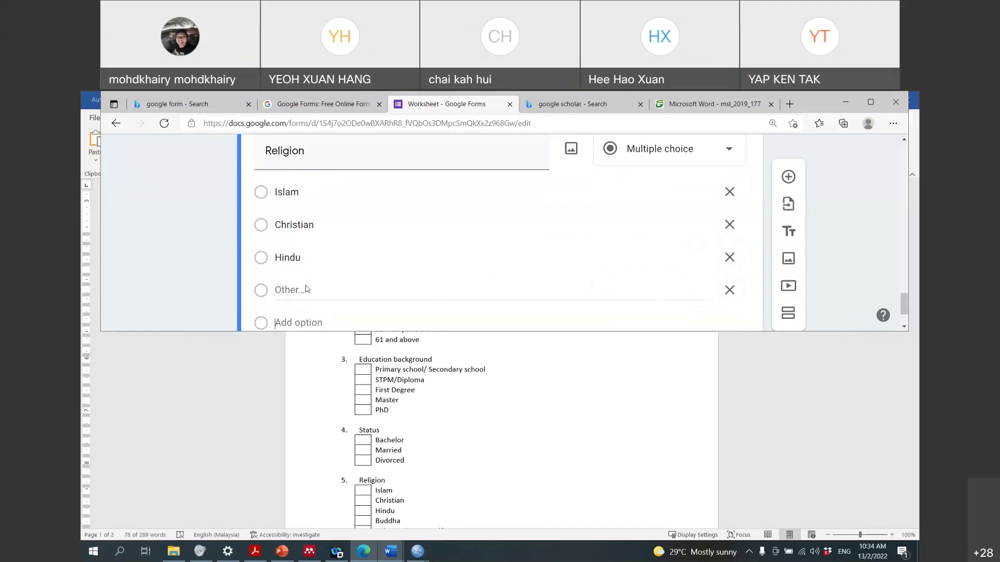
Replace the Religion question's "Other" option with "Buddha" and add "Other" again as the last option
{"action": "left_click", "coordinate": [730, 291]}
{"action": "key", "text": "Tab"}
{"action": "key", "text": "Tab"}
{"action": "key", "text": "Tab"}
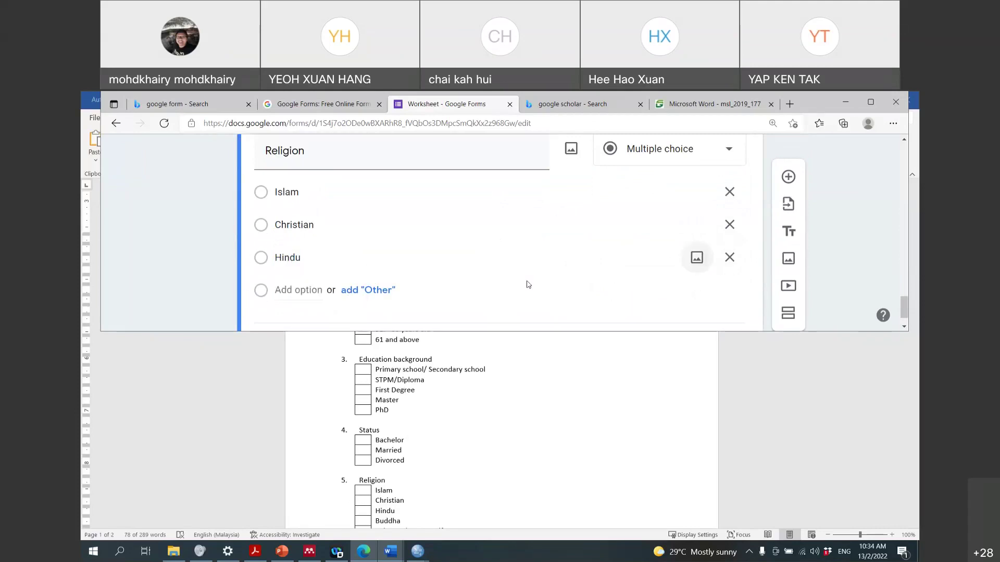
{"action": "type", "text": "Buddha"}
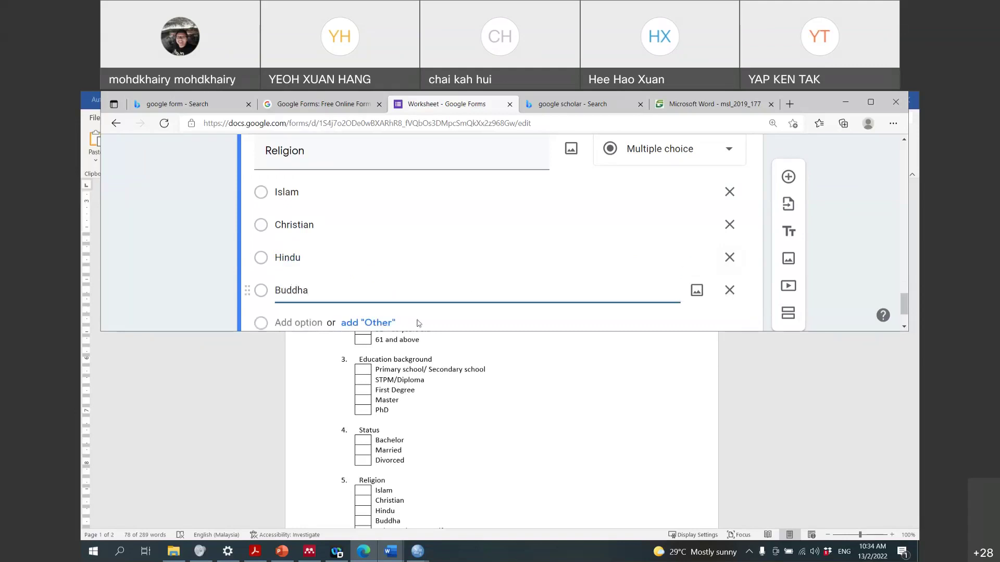
{"action": "left_click", "coordinate": [381, 323]}
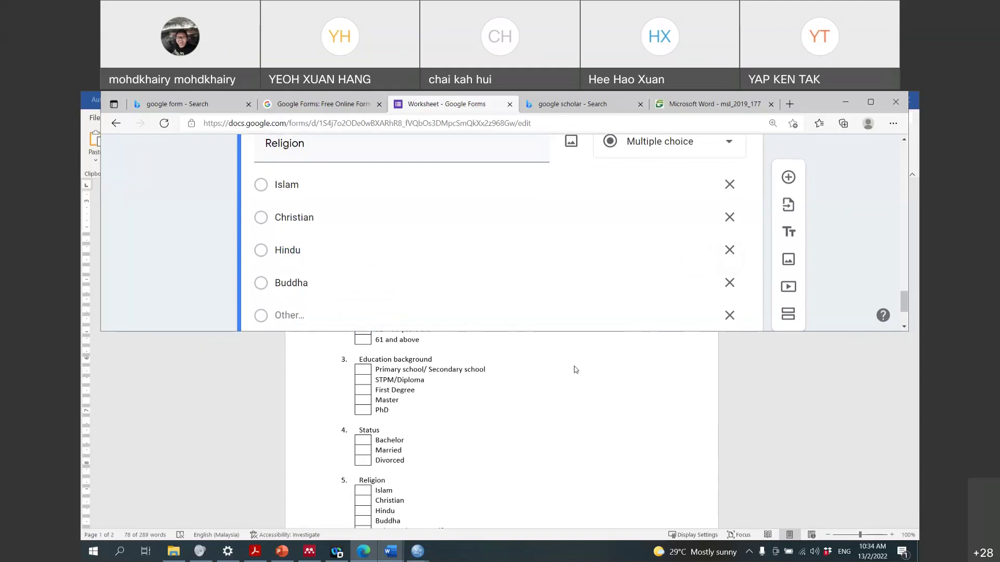
{"action": "scroll", "coordinate": [505, 305], "scroll_direction": "down", "scroll_amount": 2}
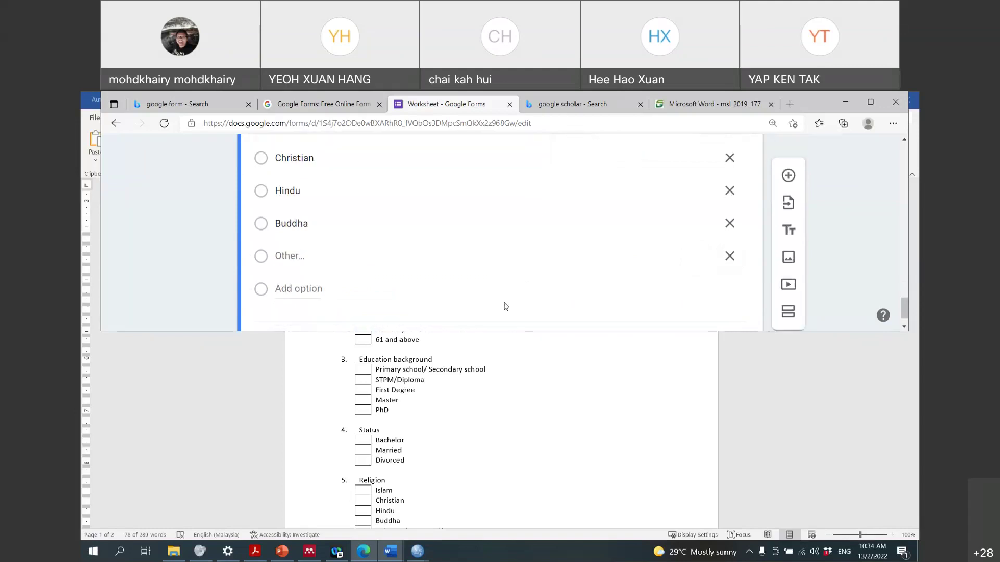
{"action": "scroll", "coordinate": [525, 420], "scroll_direction": "down", "scroll_amount": 3}
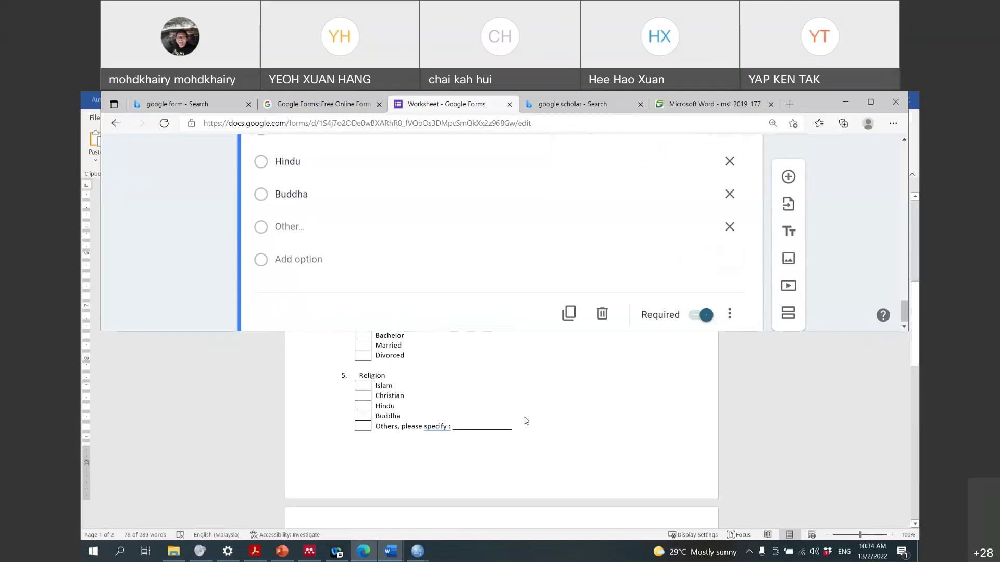
{"action": "scroll", "coordinate": [494, 263], "scroll_direction": "up", "scroll_amount": 2}
{"action": "scroll", "coordinate": [496, 266], "scroll_direction": "down", "scroll_amount": 2}
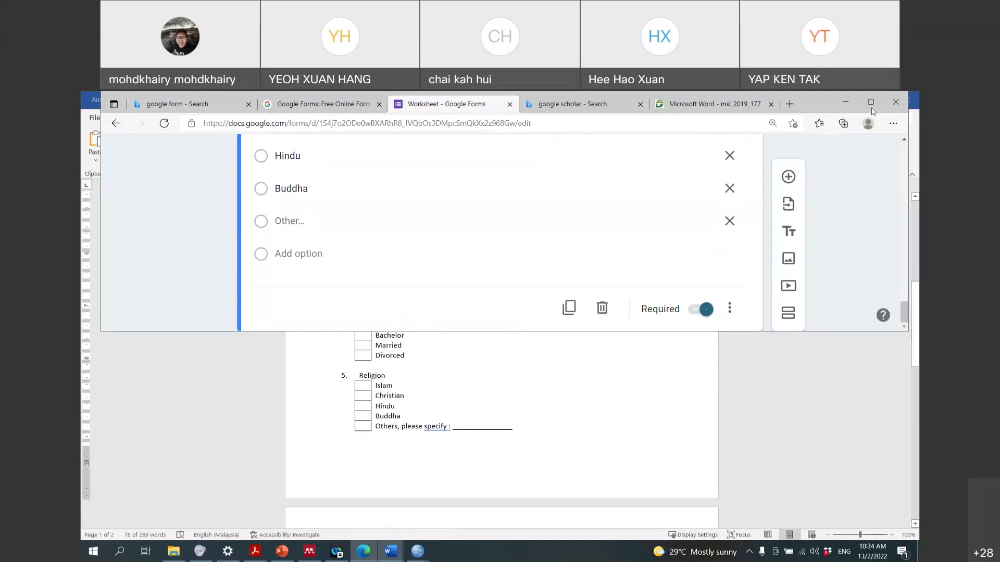
Add a new section after the Religion question and title it "Section B"
{"action": "left_click", "coordinate": [871, 103]}
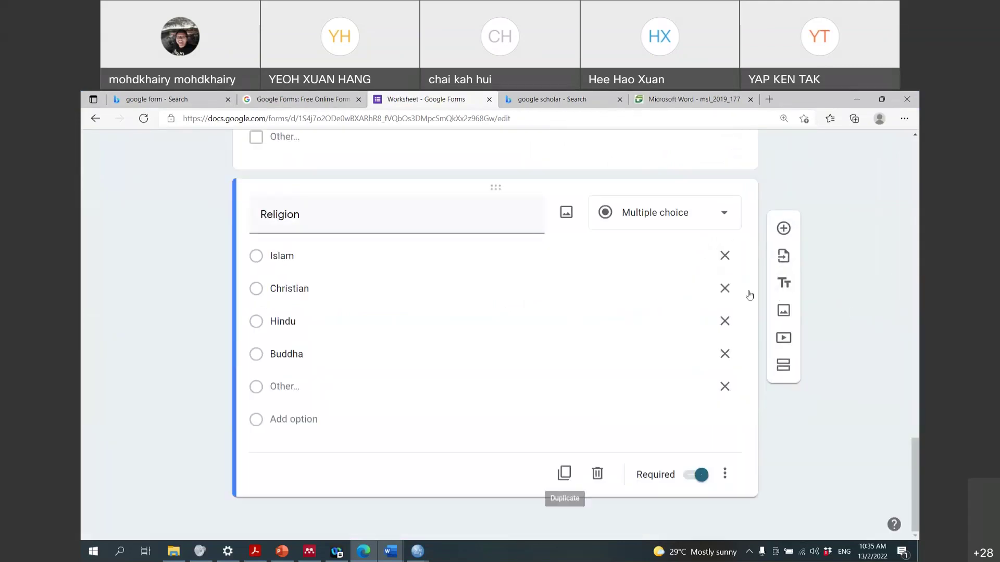
{"action": "scroll", "coordinate": [806, 291], "scroll_direction": "up", "scroll_amount": 9}
{"action": "scroll", "coordinate": [808, 293], "scroll_direction": "up", "scroll_amount": 7}
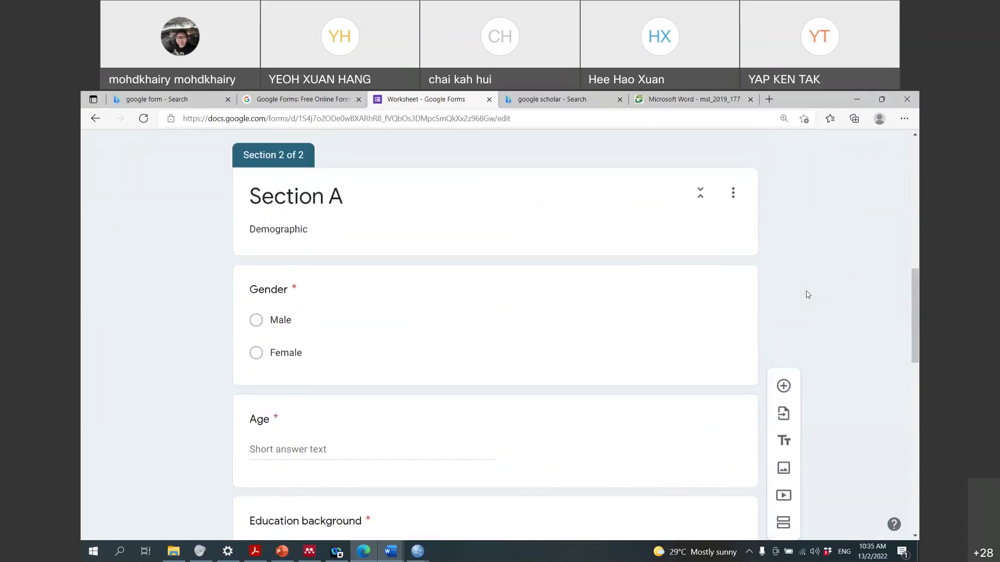
{"action": "scroll", "coordinate": [797, 383], "scroll_direction": "down", "scroll_amount": 15}
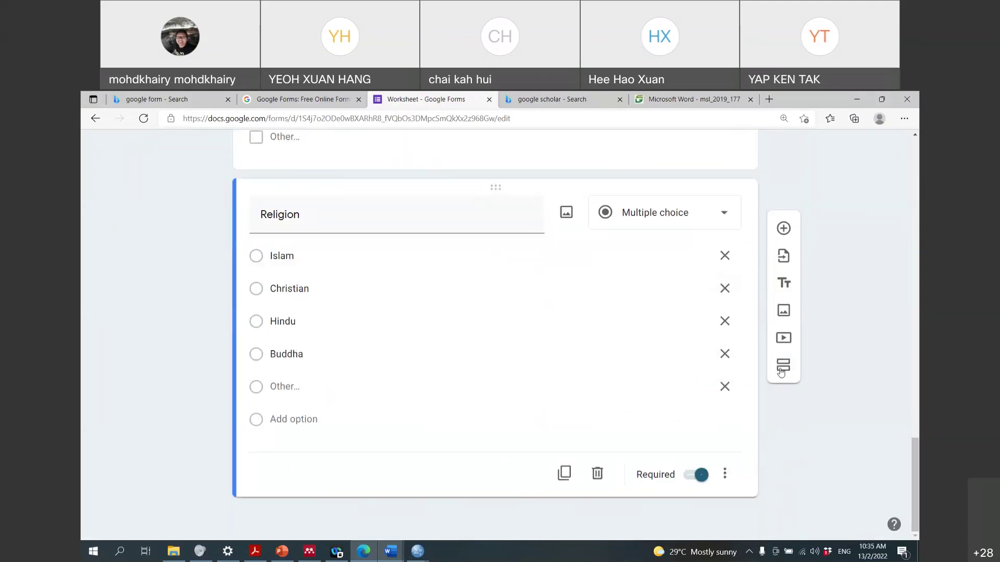
{"action": "left_click", "coordinate": [783, 365]}
{"action": "left_click", "coordinate": [483, 494]}
{"action": "key", "text": "ctrl+a"}
{"action": "type", "text": "Section"}
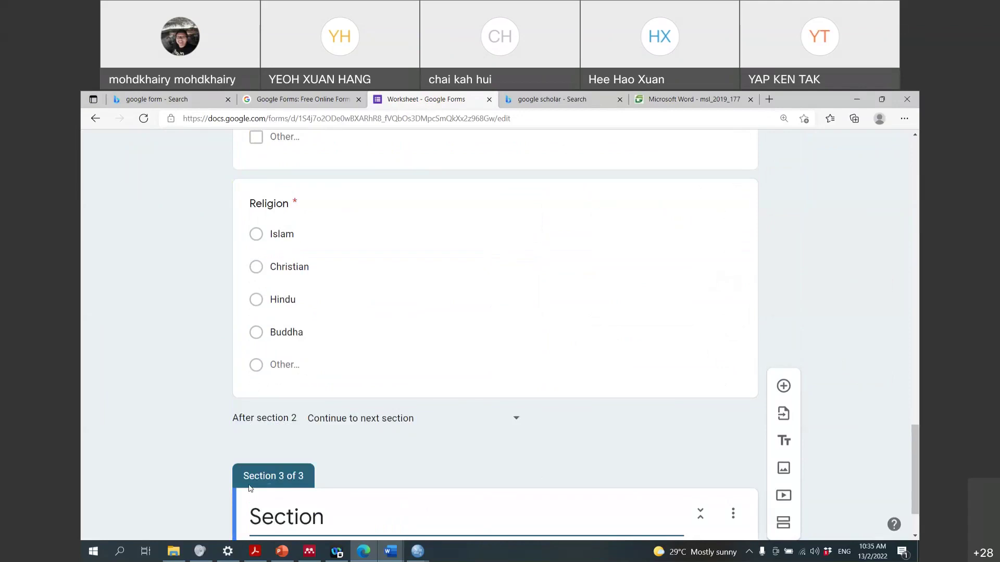
{"action": "scroll", "coordinate": [324, 310], "scroll_direction": "up", "scroll_amount": 15}
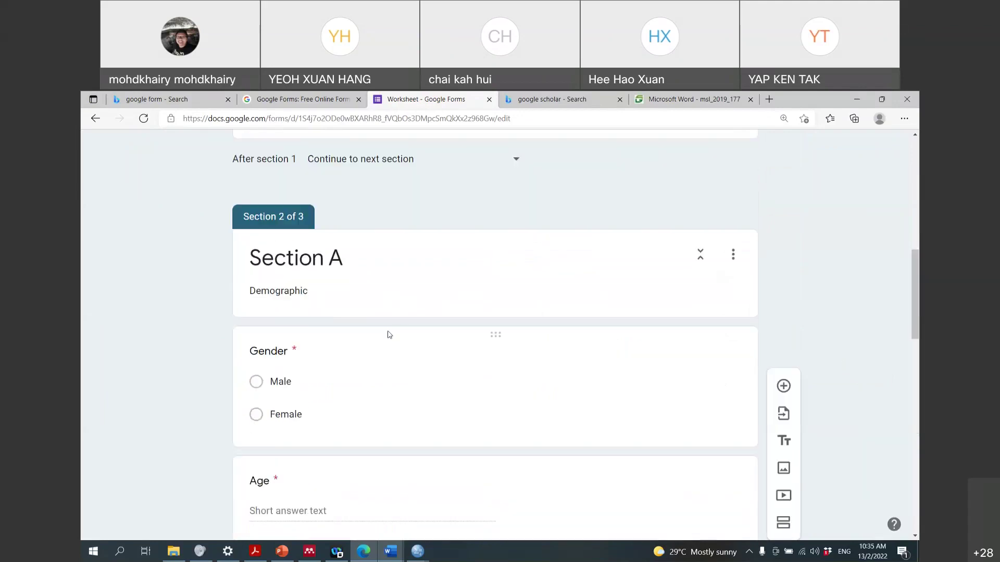
{"action": "scroll", "coordinate": [388, 334], "scroll_direction": "down", "scroll_amount": 15}
{"action": "type", "text": "B"}
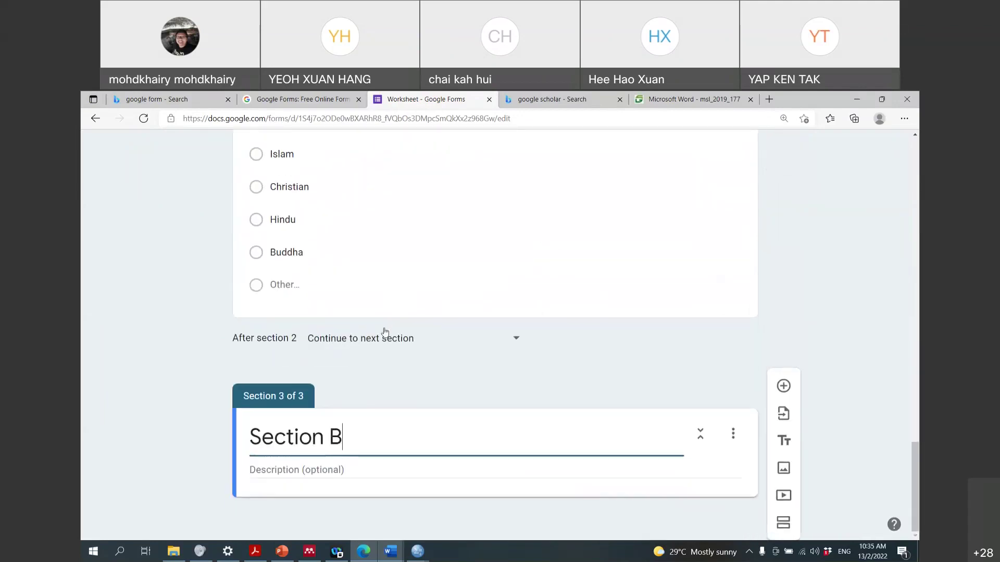
Enter "Attitude" as Section B's description, with the placeholder line "Explain definition of attitude" below it
{"action": "double_click", "coordinate": [795, 101]}
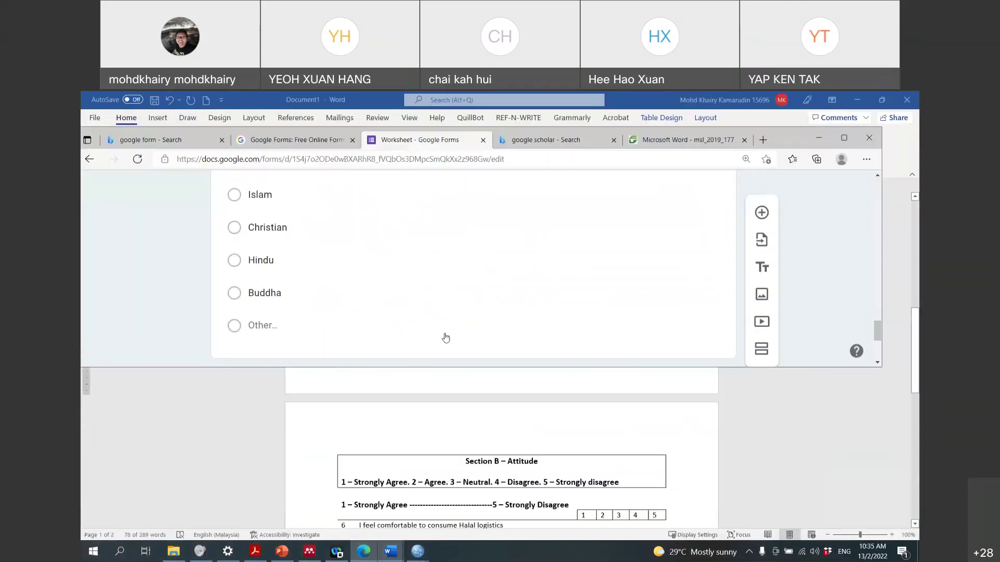
{"action": "scroll", "coordinate": [445, 337], "scroll_direction": "down", "scroll_amount": 3}
{"action": "left_click", "coordinate": [344, 341]}
{"action": "type", "text": "Attitude"}
{"action": "key", "text": "Return"}
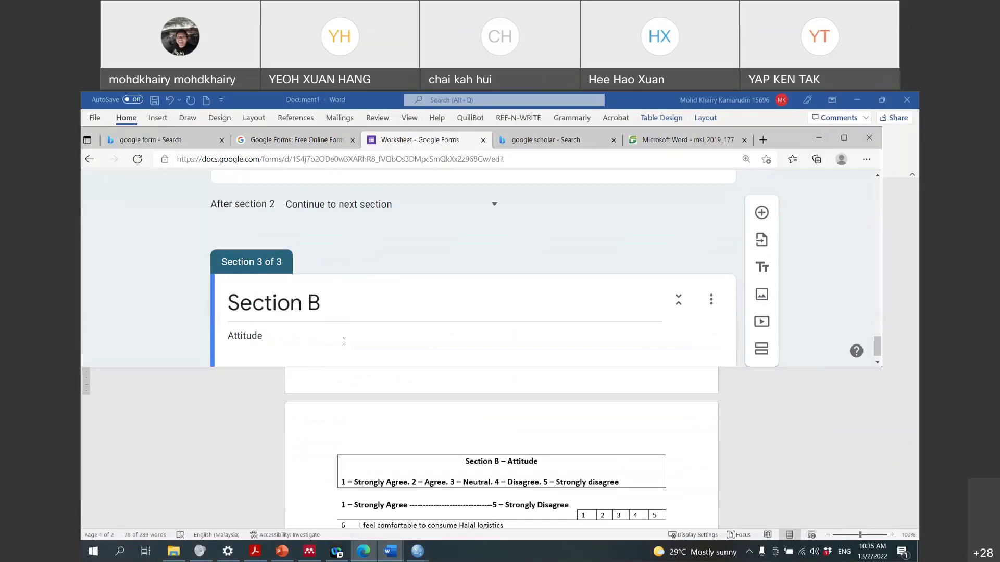
{"action": "type", "text": "Explain definti"}
{"action": "type", "text": "on of attitude"}
{"action": "left_click", "coordinate": [286, 362]}
{"action": "type", "text": "i"}
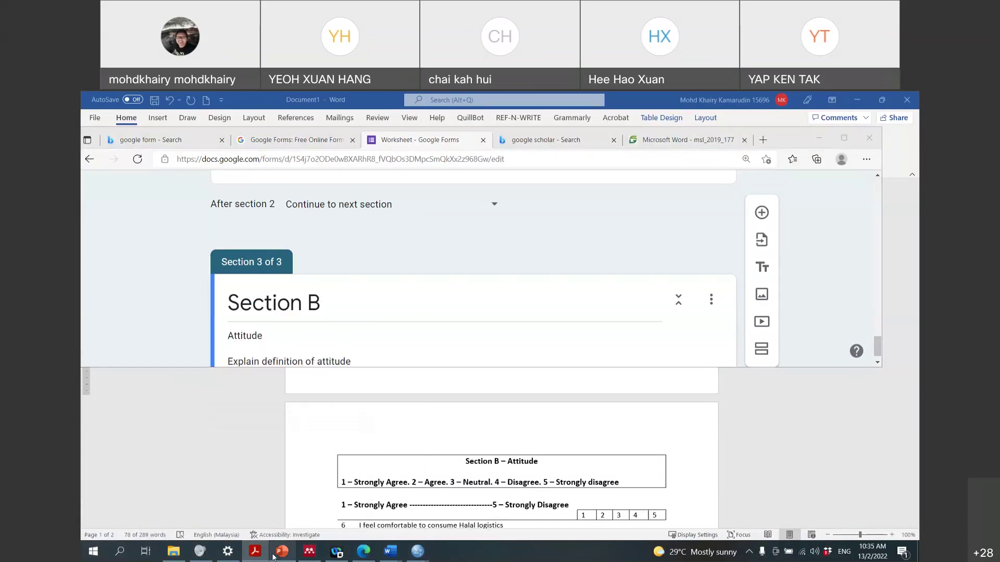
Look through the msl_2019_177 PDF article for its section on attitude towards halal food
{"action": "left_click", "coordinate": [363, 553]}
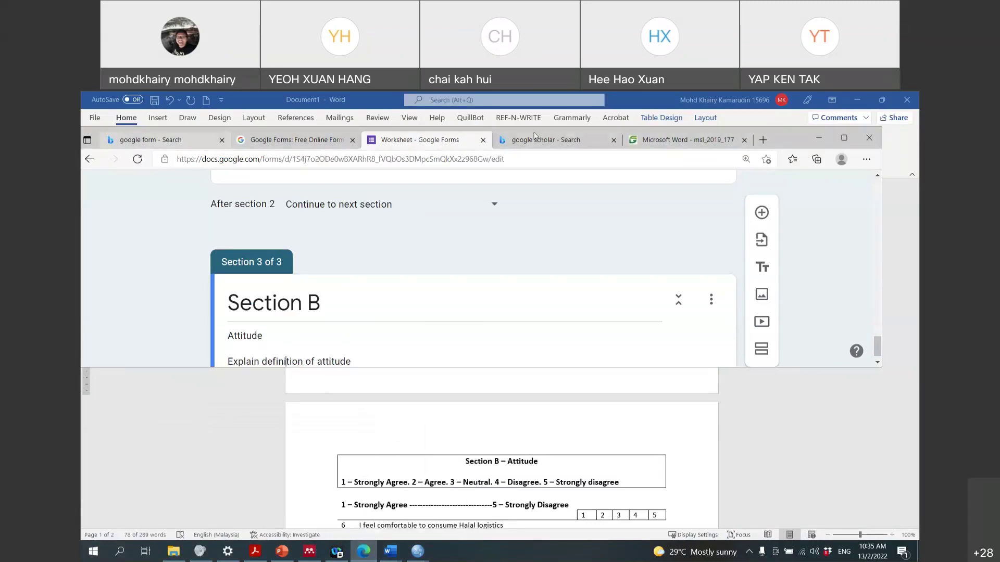
{"action": "left_click", "coordinate": [844, 143]}
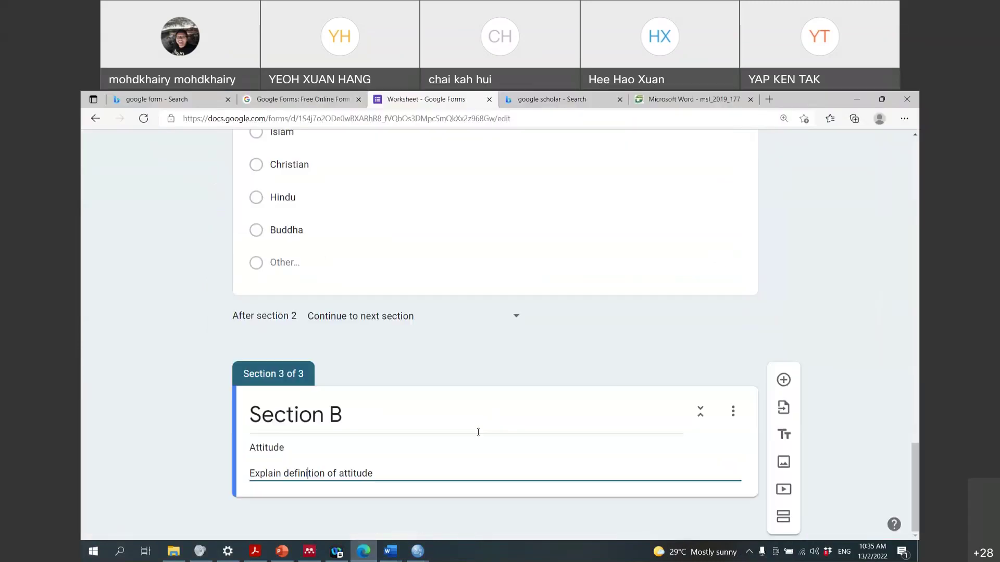
{"action": "mouse_move", "coordinate": [311, 554]}
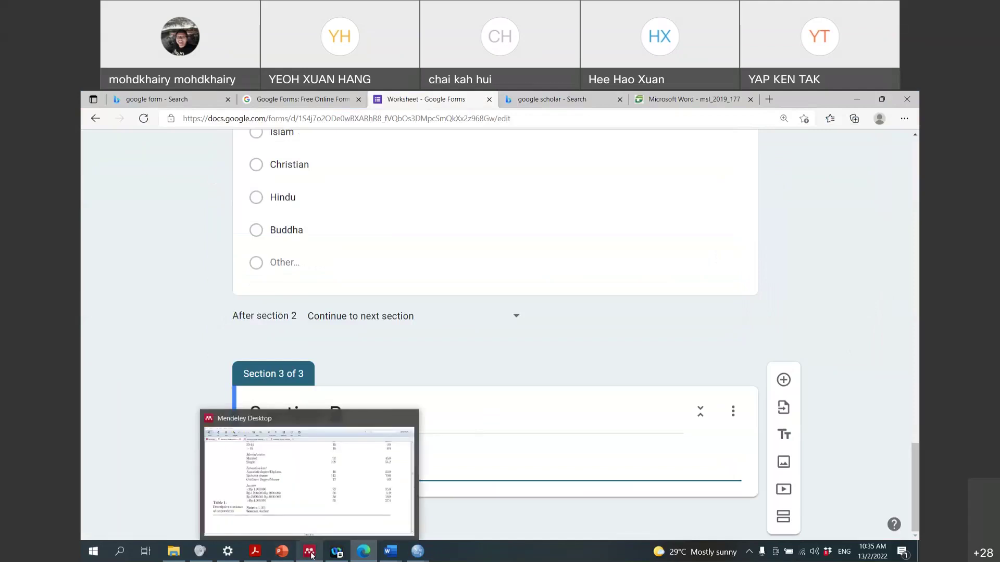
{"action": "mouse_move", "coordinate": [248, 555]}
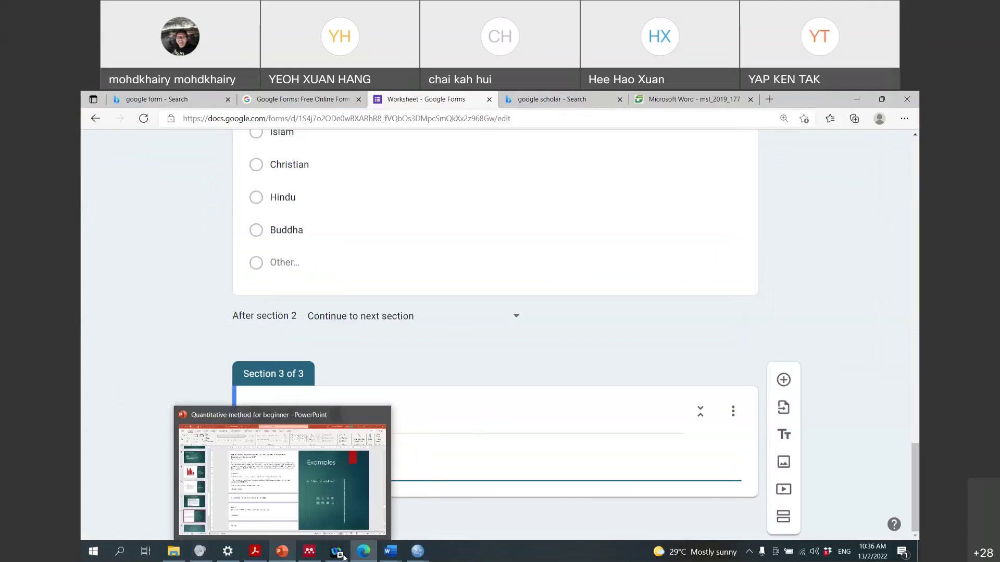
{"action": "mouse_move", "coordinate": [392, 554]}
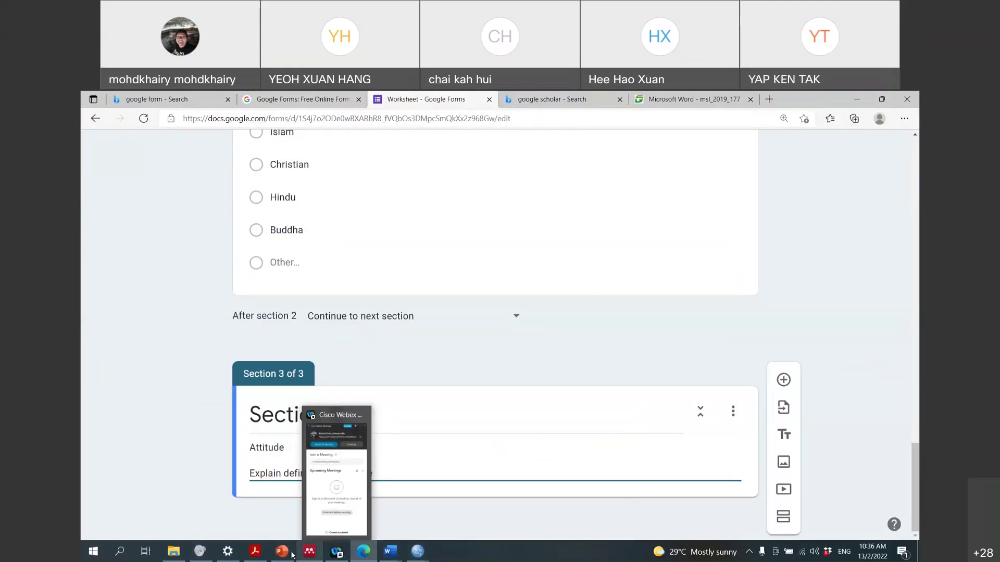
{"action": "mouse_move", "coordinate": [359, 556]}
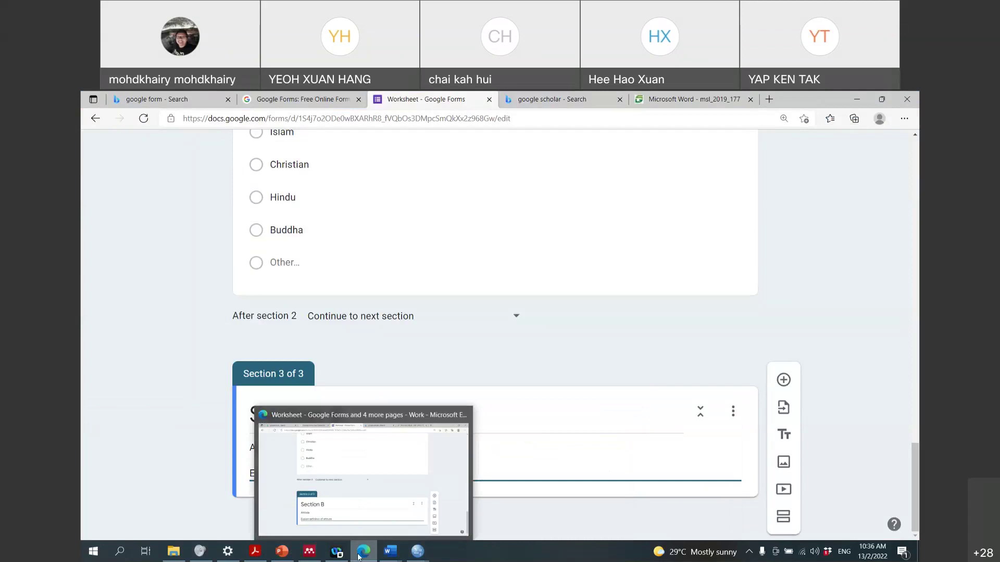
{"action": "left_click", "coordinate": [557, 99]}
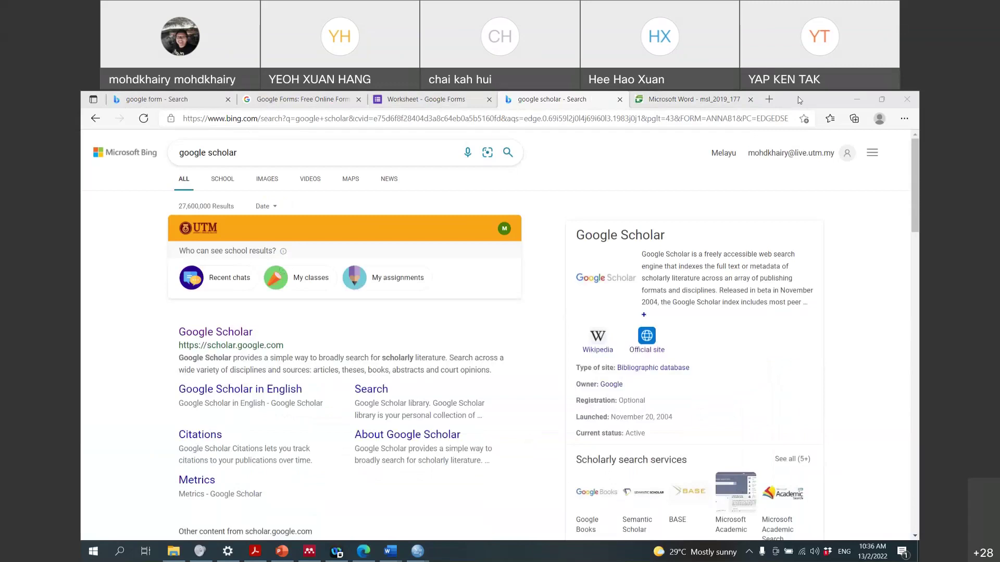
{"action": "left_click_drag", "start_coordinate": [800, 100], "coordinate": [685, 180]}
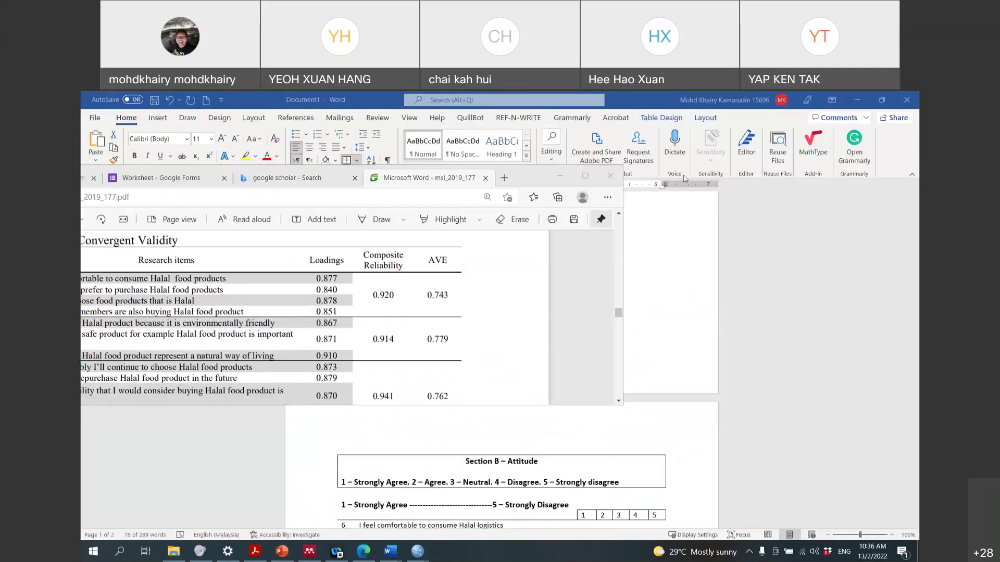
{"action": "left_click", "coordinate": [585, 176]}
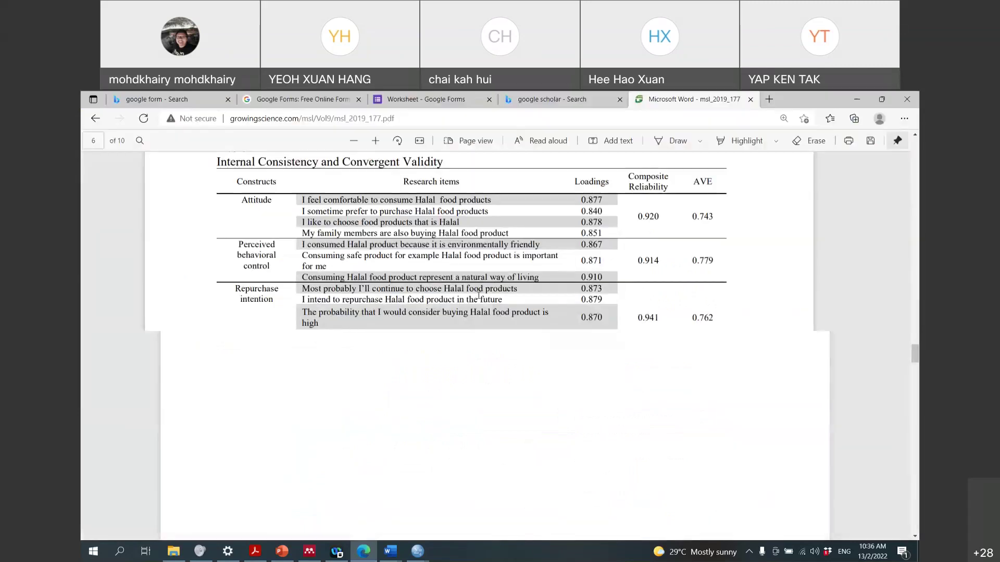
{"action": "scroll", "coordinate": [479, 296], "scroll_direction": "up", "scroll_amount": 5}
{"action": "scroll", "coordinate": [479, 296], "scroll_direction": "up", "scroll_amount": 20}
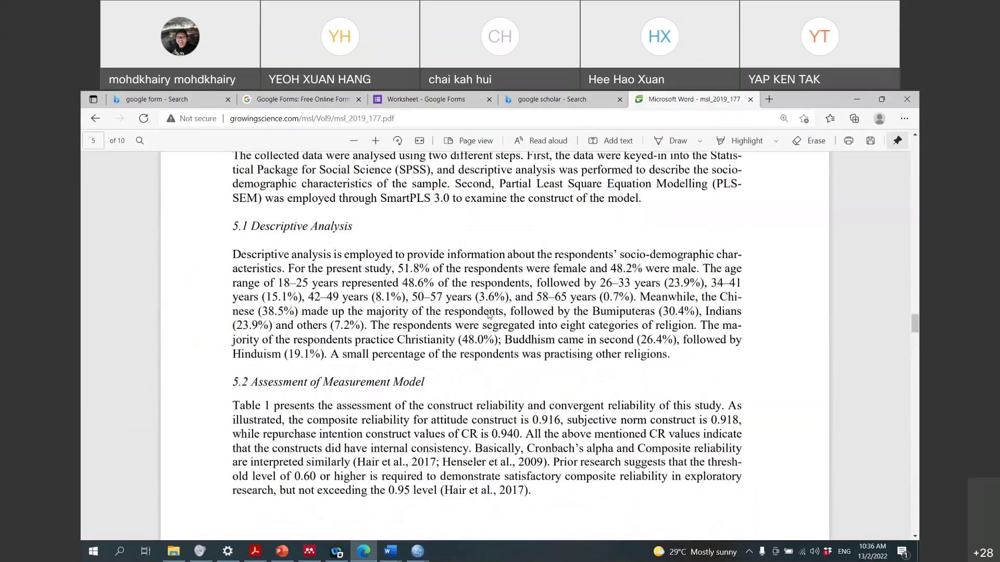
{"action": "scroll", "coordinate": [489, 311], "scroll_direction": "up", "scroll_amount": 10}
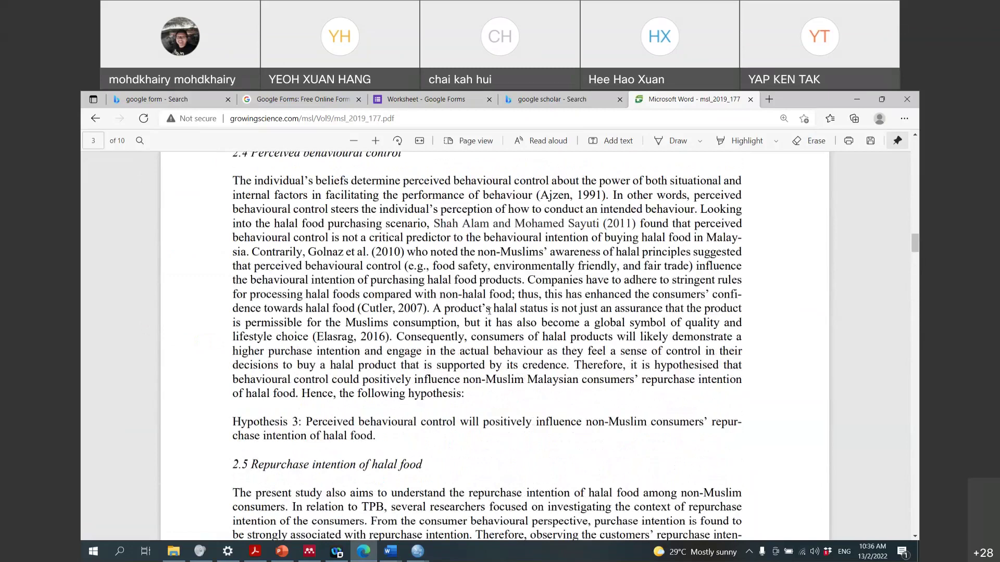
{"action": "scroll", "coordinate": [489, 311], "scroll_direction": "up", "scroll_amount": 5}
{"action": "scroll", "coordinate": [489, 311], "scroll_direction": "up", "scroll_amount": 10}
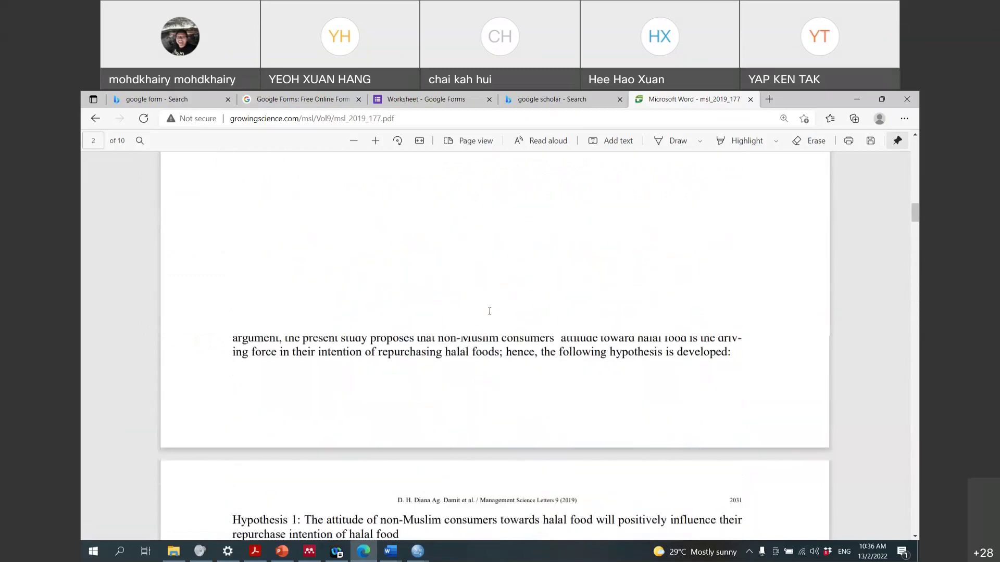
{"action": "scroll", "coordinate": [491, 313], "scroll_direction": "down", "scroll_amount": 4}
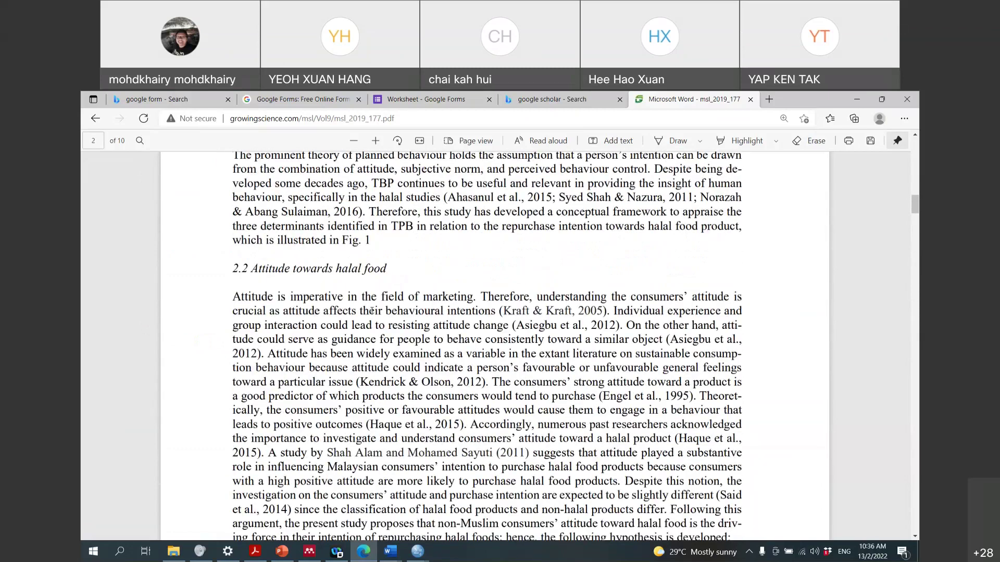
Copy "understanding the consumers' attitude is crucial as attitude affects their behavioural intentions" from the article's section 2.2
{"action": "left_click_drag", "start_coordinate": [235, 297], "coordinate": [498, 312]}
{"action": "left_click", "coordinate": [499, 300]}
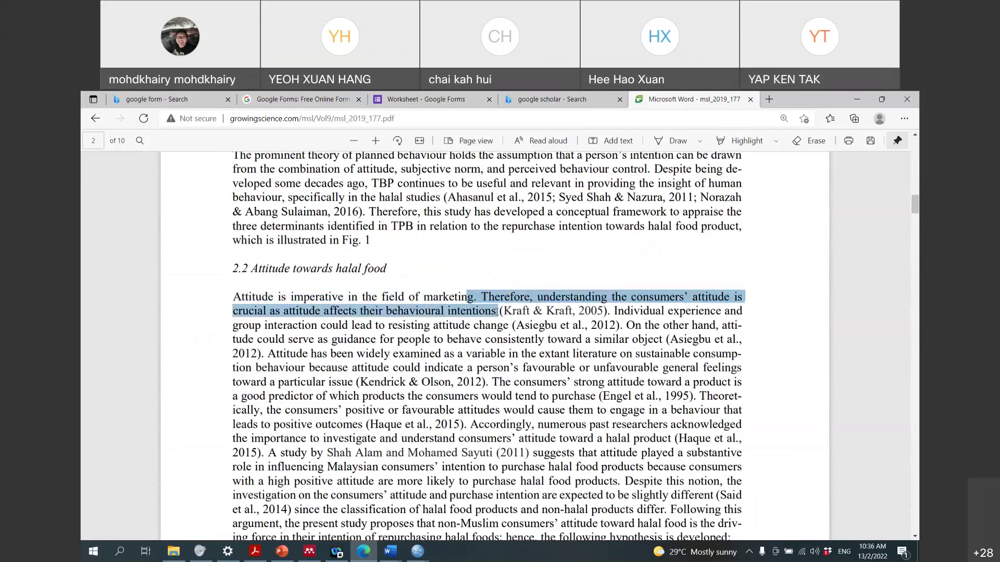
{"action": "left_click", "coordinate": [536, 301]}
{"action": "left_click_drag", "start_coordinate": [493, 313], "coordinate": [498, 312]}
{"action": "key", "text": "ctrl+c"}
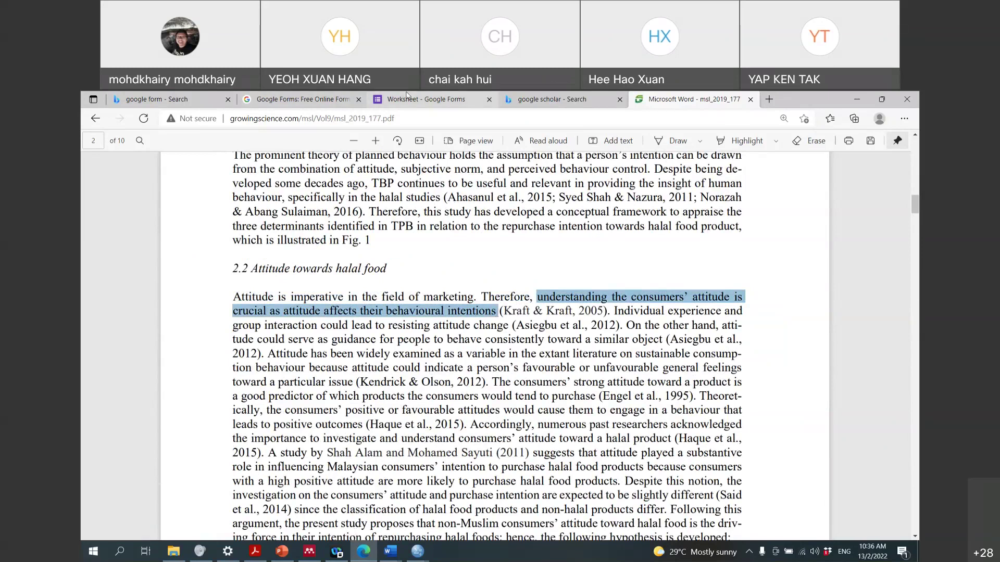
Replace the placeholder line in Section B's description with the copied sentence on one line, starting with a capital "U" and ending with a period
{"action": "left_click", "coordinate": [426, 99]}
{"action": "left_click_drag", "start_coordinate": [373, 474], "coordinate": [244, 475]}
{"action": "key", "text": "ctrl+v"}
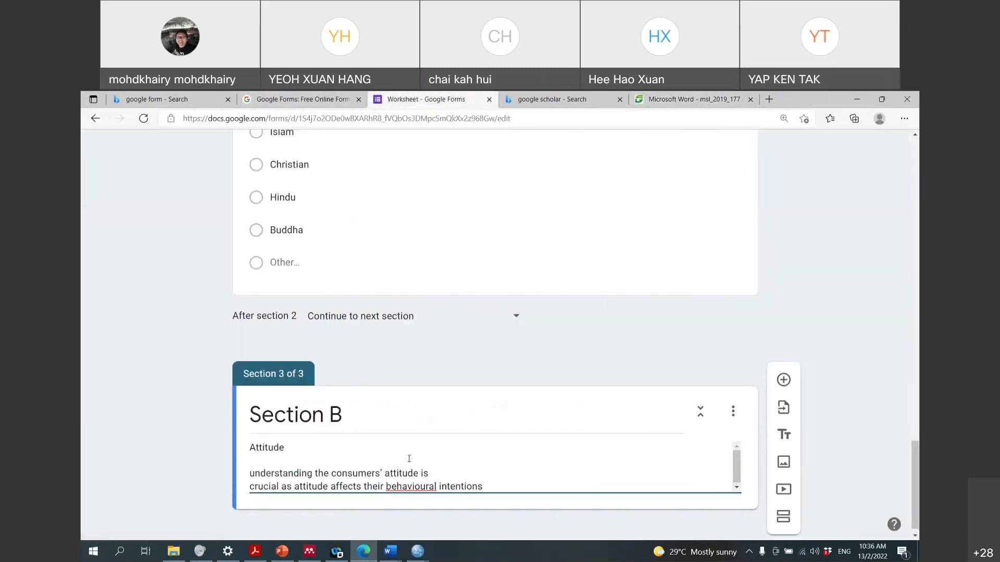
{"action": "key", "text": "BackSpace"}
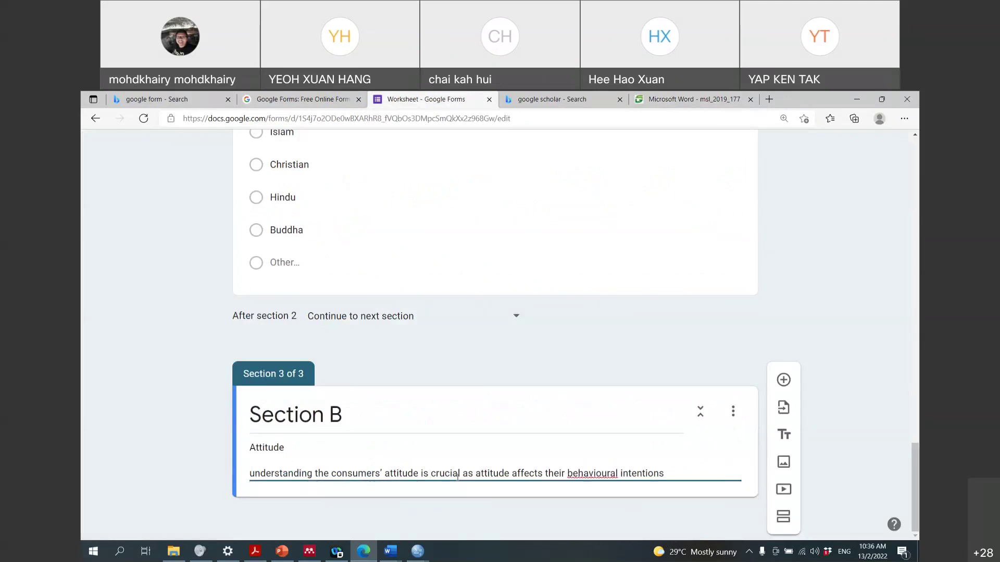
{"action": "left_click_drag", "start_coordinate": [255, 473], "coordinate": [249, 476]}
{"action": "type", "text": "U"}
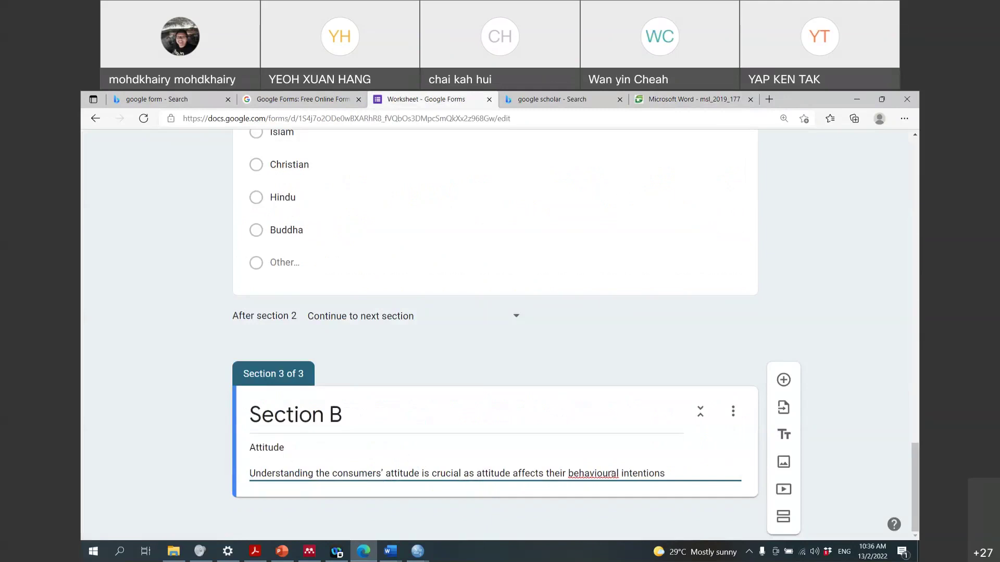
{"action": "type", "text": ".."}
Add a question under Section B and set its type to Linear scale, following the 1 to 5 rating in the Word draft
{"action": "left_click", "coordinate": [782, 380]}
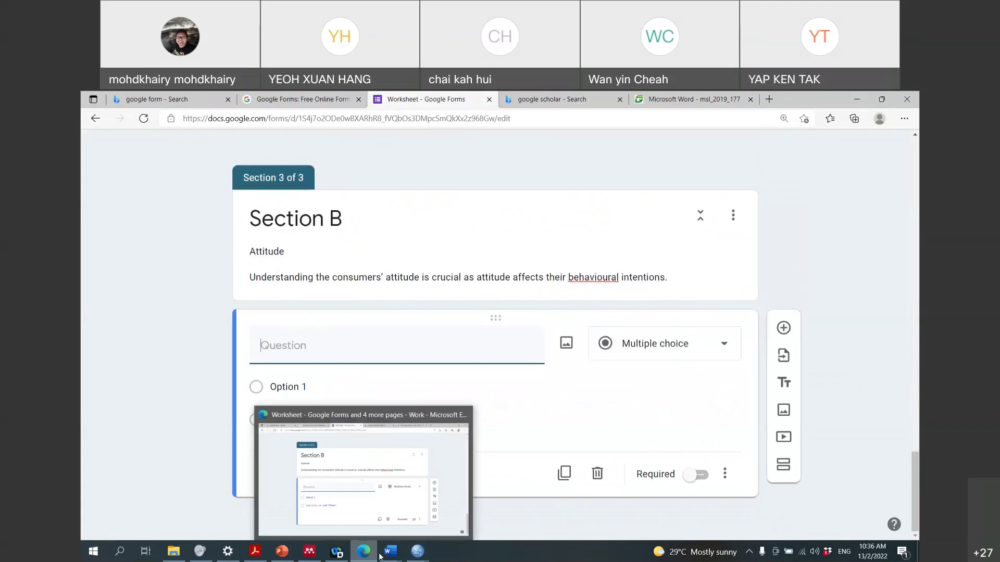
{"action": "left_click", "coordinate": [388, 556]}
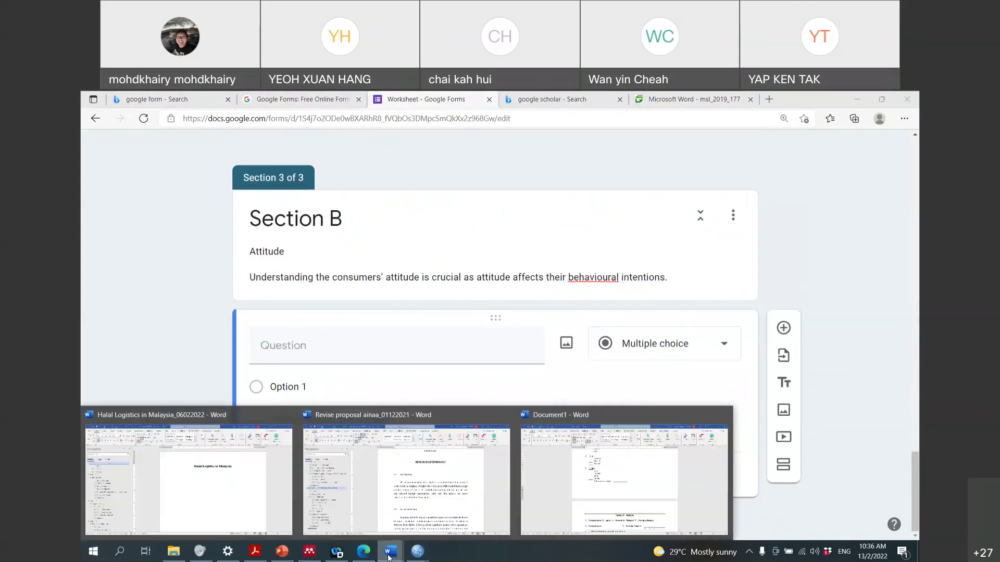
{"action": "left_click", "coordinate": [606, 473]}
{"action": "scroll", "coordinate": [606, 472], "scroll_direction": "down", "scroll_amount": 3}
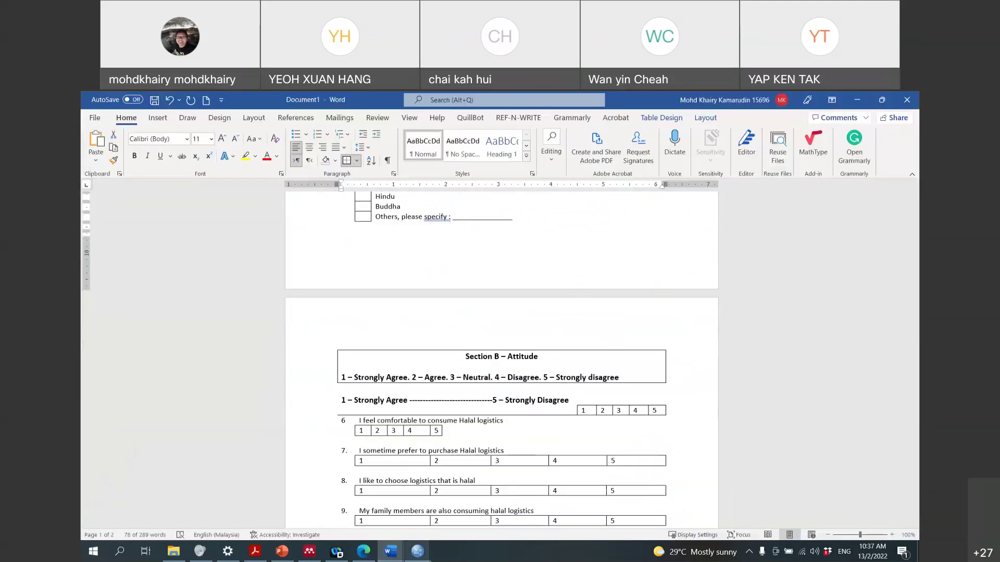
{"action": "left_click", "coordinate": [363, 553]}
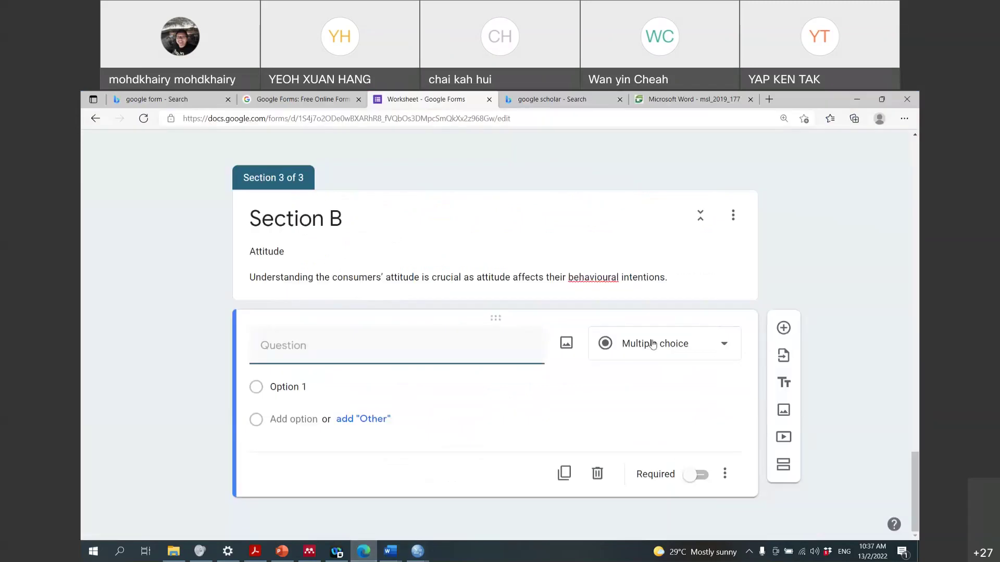
{"action": "left_click", "coordinate": [652, 345]}
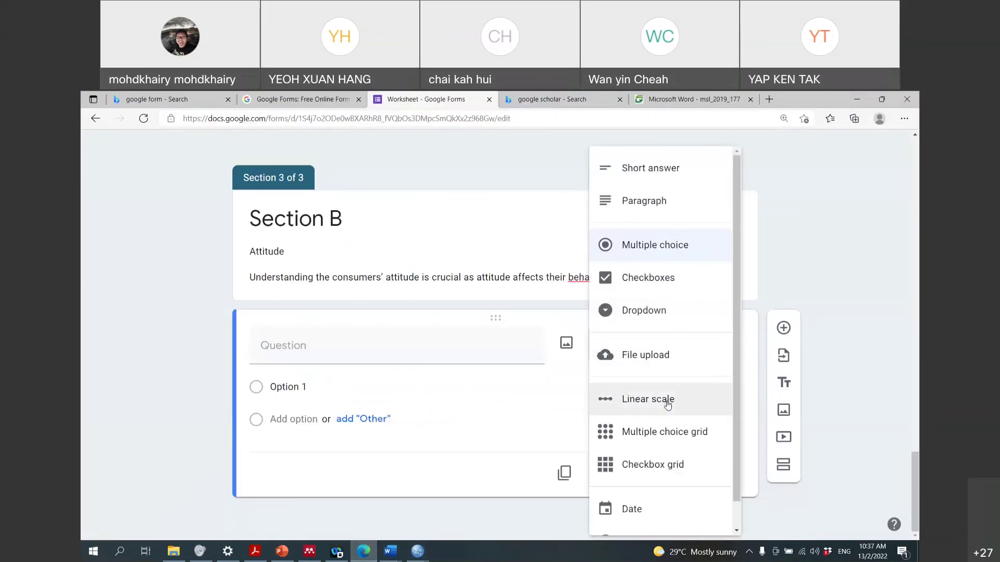
{"action": "left_click", "coordinate": [667, 405]}
Label the linear scale's 1 as "Strongly Agree" and its 5 as "Strongly Disagree"
{"action": "left_click", "coordinate": [283, 438]}
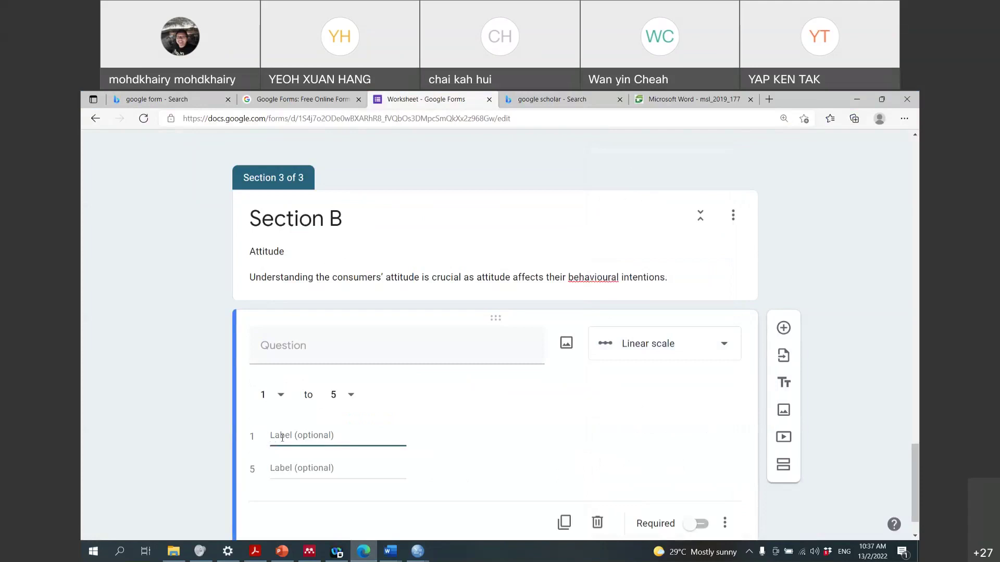
{"action": "type", "text": "To"}
{"action": "key", "text": "BackSpace"}
{"action": "key", "text": "BackSpace"}
{"action": "type", "text": "Strongly Agree"}
{"action": "key", "text": "Tab"}
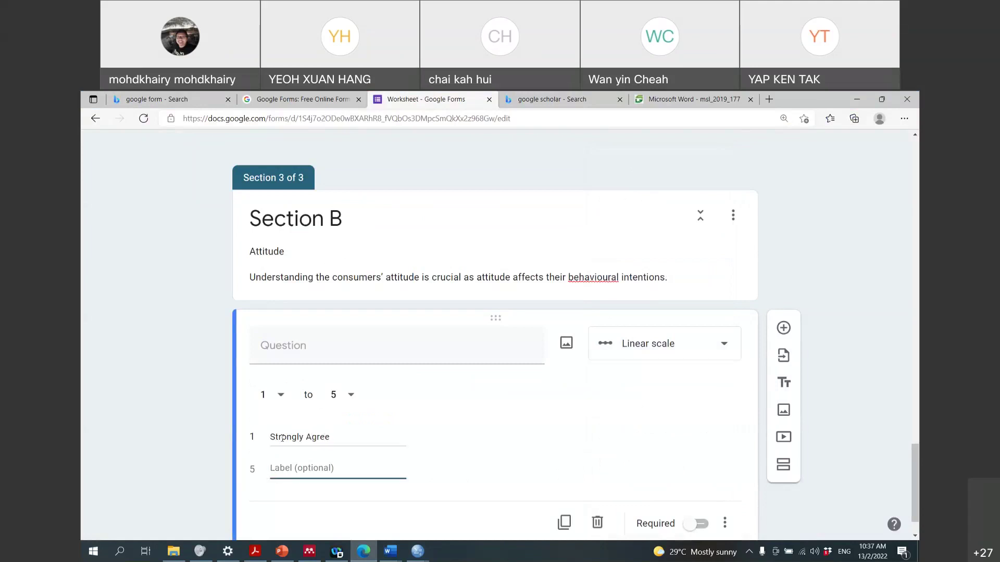
{"action": "type", "text": "Strongl"}
{"action": "type", "text": "y di"}
{"action": "type", "text": "Disagre"}
{"action": "type", "text": "e"}
Copy the "1 – Strongly Agree" to "5 – Strongly Disagree" scale line from the Word draft into a new last line of Section B's description
{"action": "left_click", "coordinate": [674, 281]}
{"action": "key", "text": "Down"}
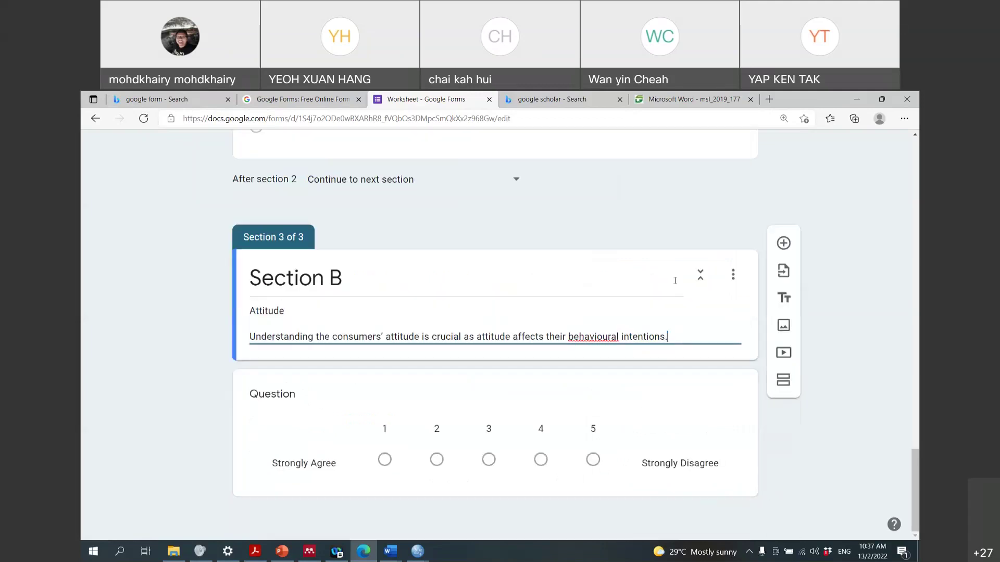
{"action": "left_click", "coordinate": [390, 551]}
{"action": "left_click", "coordinate": [604, 489]}
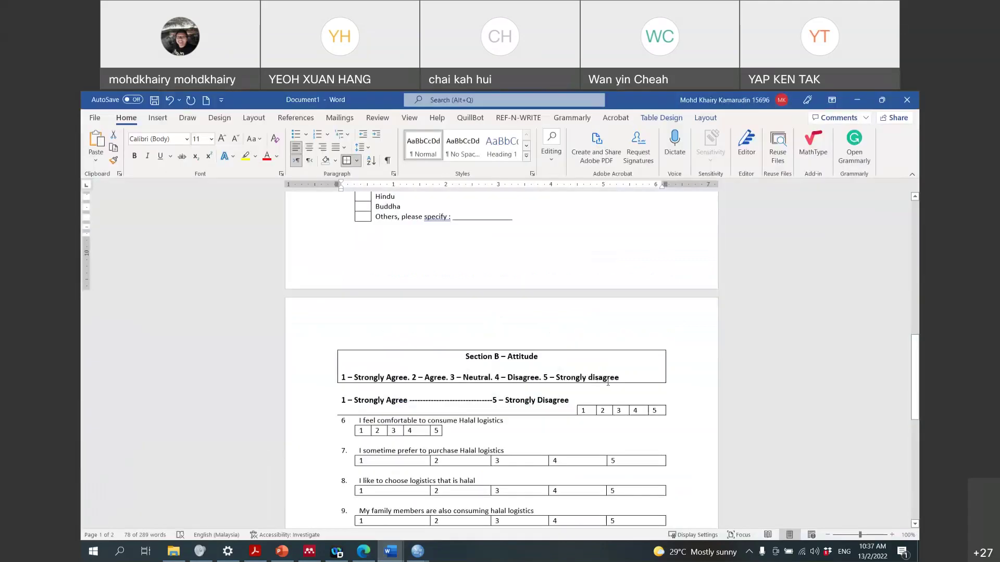
{"action": "left_click_drag", "start_coordinate": [579, 399], "coordinate": [339, 400]}
{"action": "key", "text": "ctrl+c"}
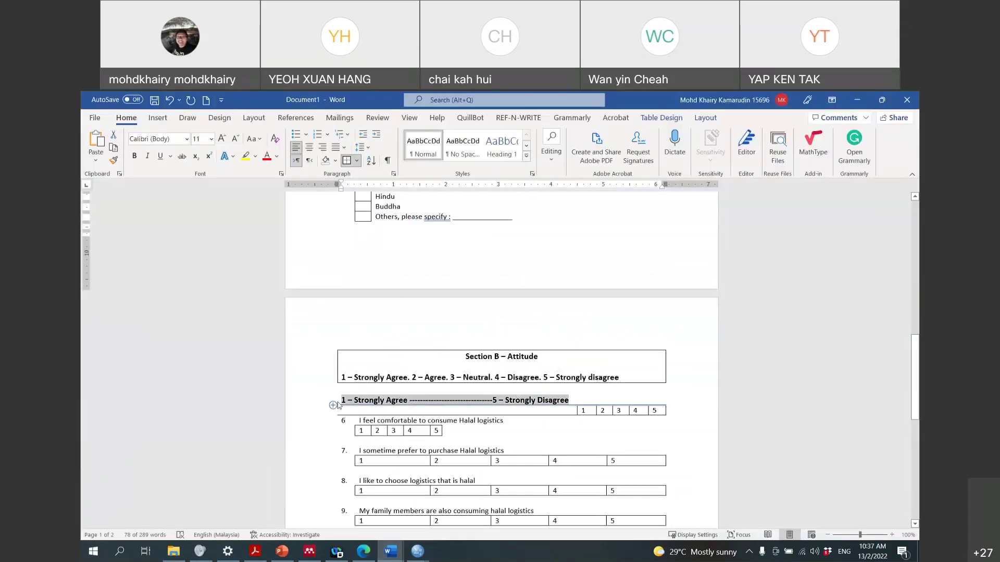
{"action": "left_click", "coordinate": [364, 551]}
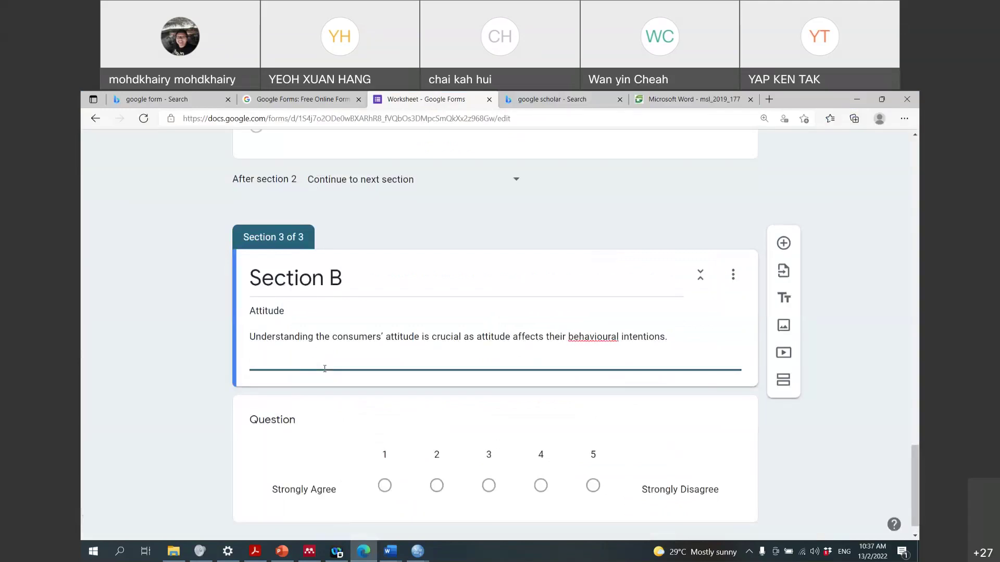
{"action": "key", "text": "ctrl+v"}
{"action": "scroll", "coordinate": [493, 367], "scroll_direction": "down", "scroll_amount": 1}
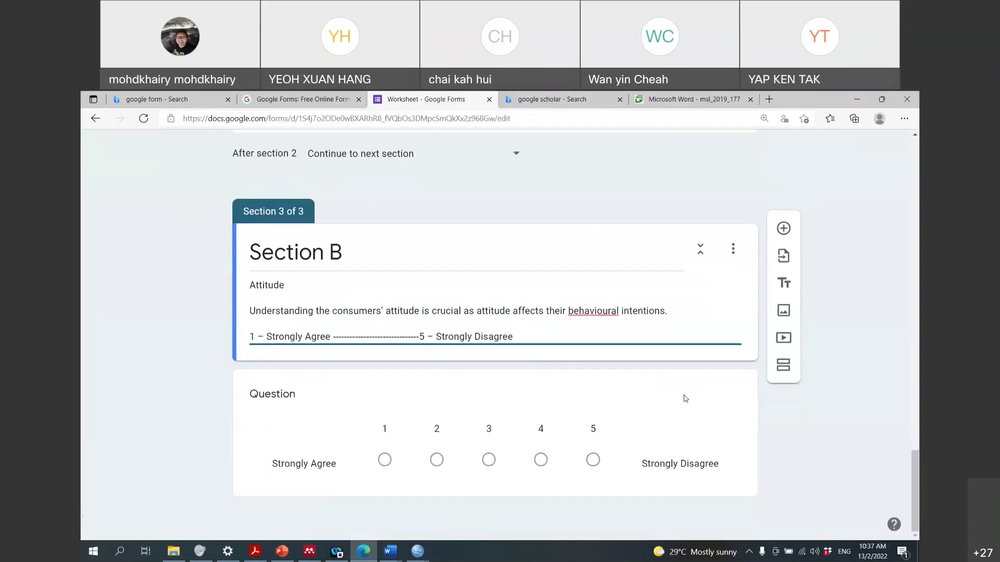
{"action": "left_click", "coordinate": [782, 413]}
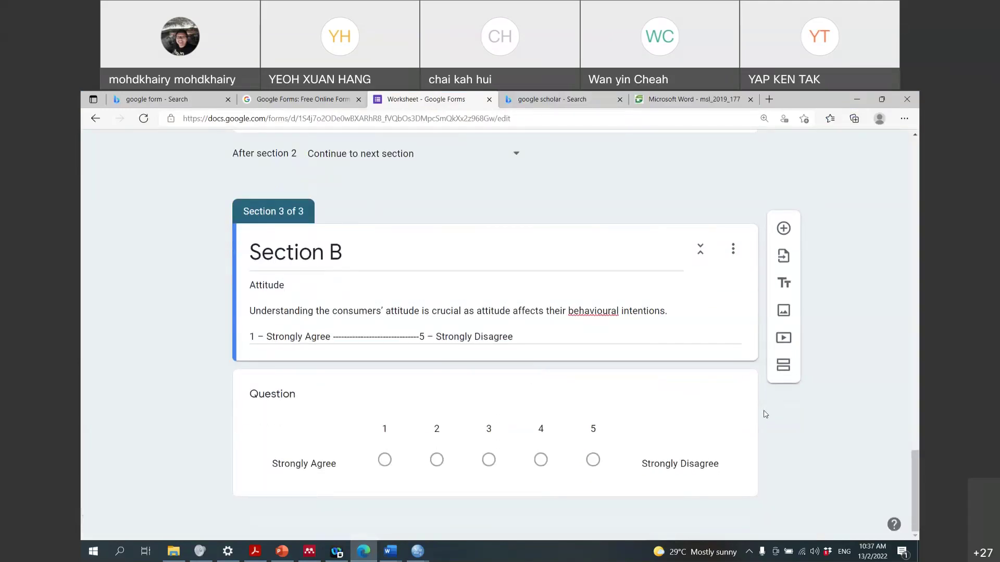
Fill the linear scale question's text with item 6 from the Word draft, "I feel comfortable to consume Halal logistics"
{"action": "left_click", "coordinate": [306, 404]}
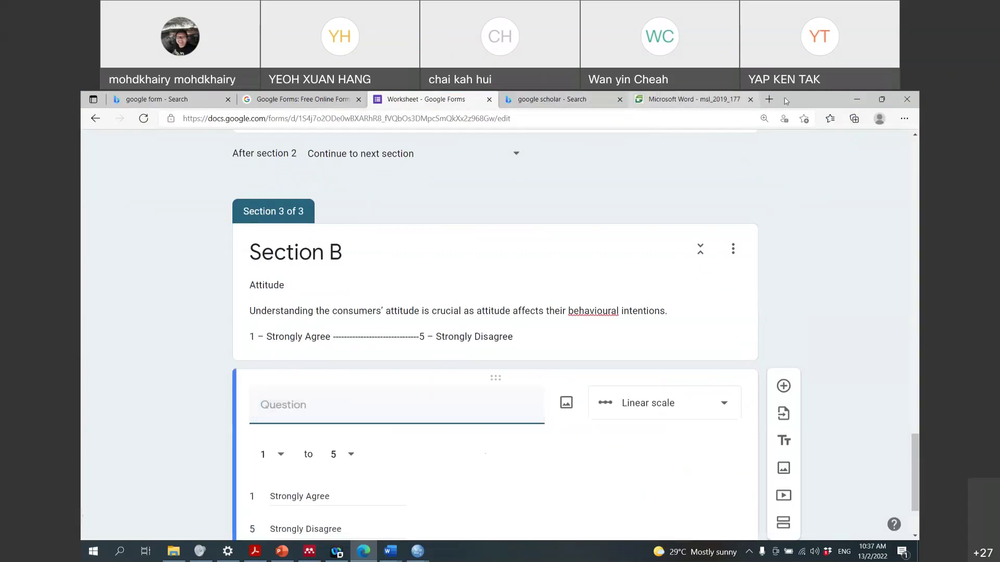
{"action": "double_click", "coordinate": [795, 105]}
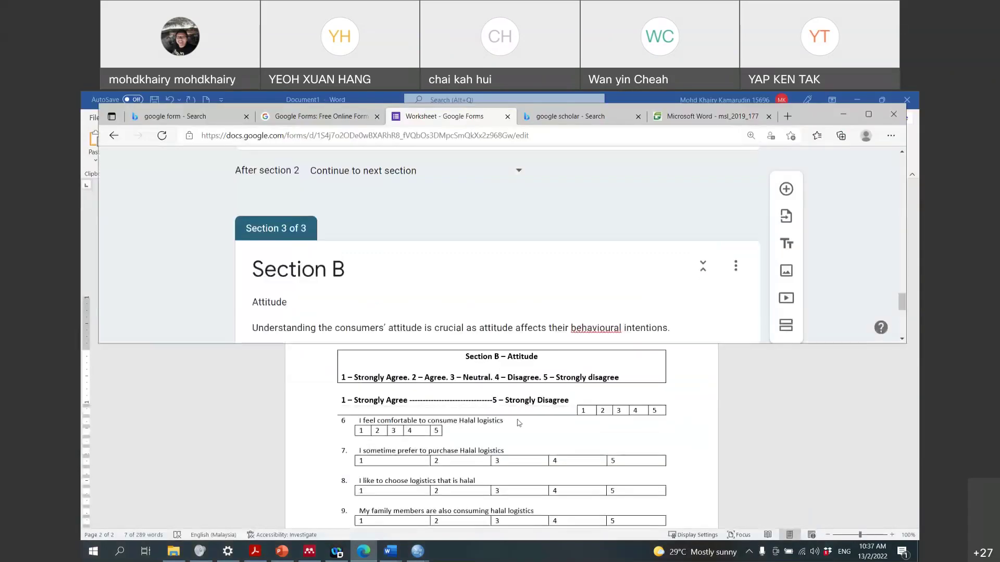
{"action": "left_click", "coordinate": [514, 425]}
{"action": "left_click_drag", "start_coordinate": [514, 425], "coordinate": [363, 421]}
{"action": "key", "text": "ctrl+c"}
{"action": "left_click", "coordinate": [363, 421]}
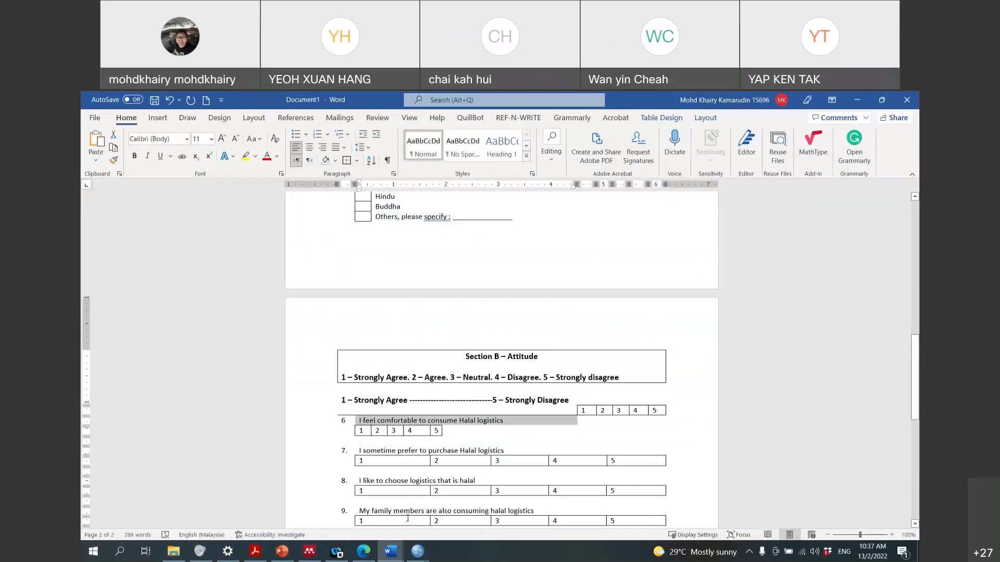
{"action": "mouse_move", "coordinate": [409, 558]}
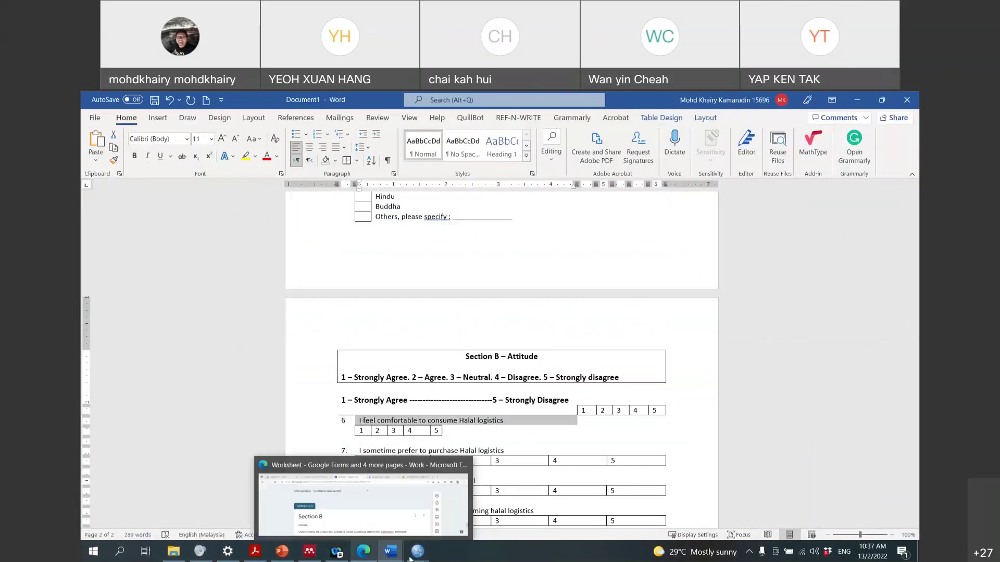
{"action": "left_click", "coordinate": [364, 552]}
{"action": "scroll", "coordinate": [369, 278], "scroll_direction": "down", "scroll_amount": 3}
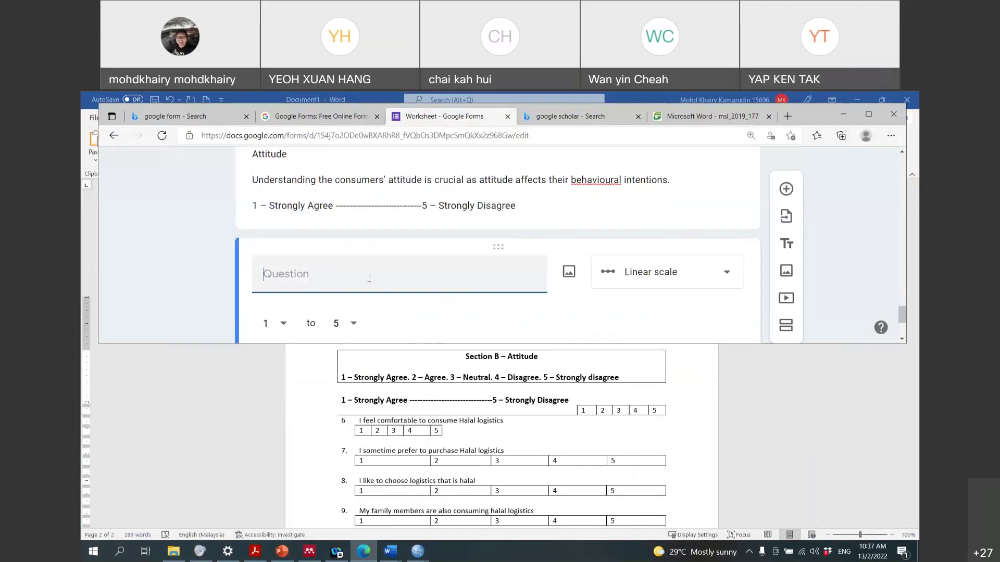
{"action": "key", "text": "ctrl+v"}
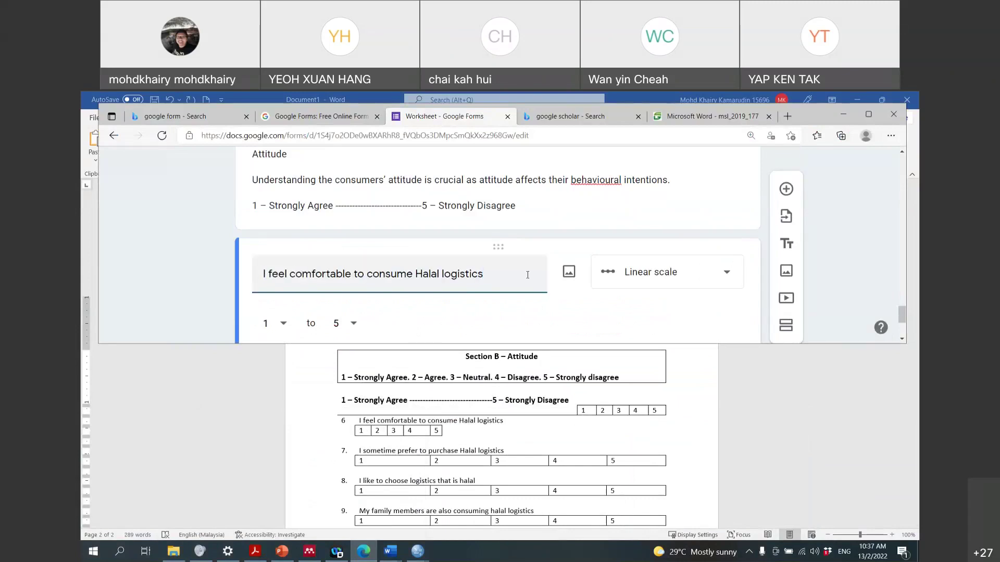
Make the "I feel comfortable to consume Halal logistics" question required
{"action": "scroll", "coordinate": [527, 275], "scroll_direction": "down", "scroll_amount": 3}
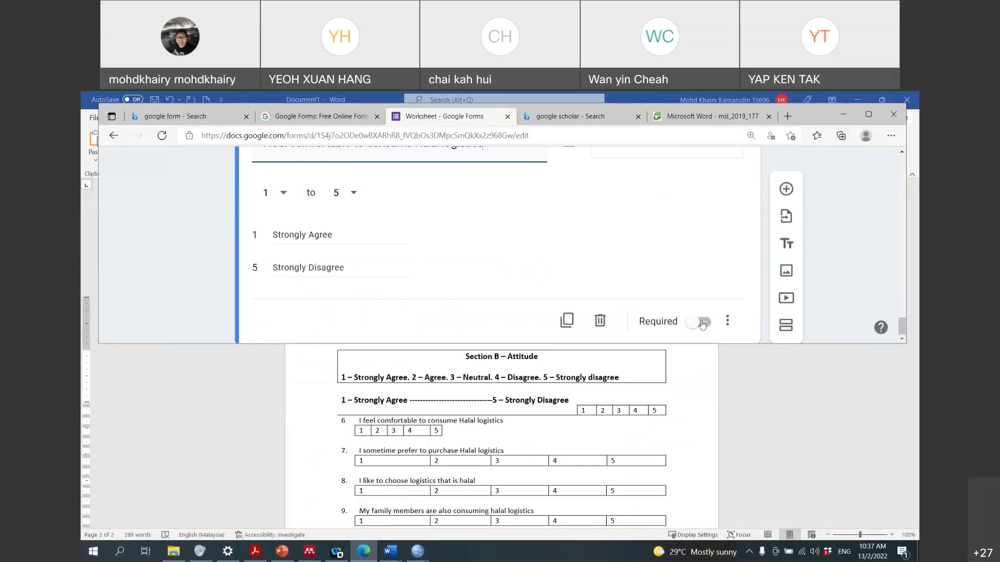
{"action": "left_click", "coordinate": [702, 323]}
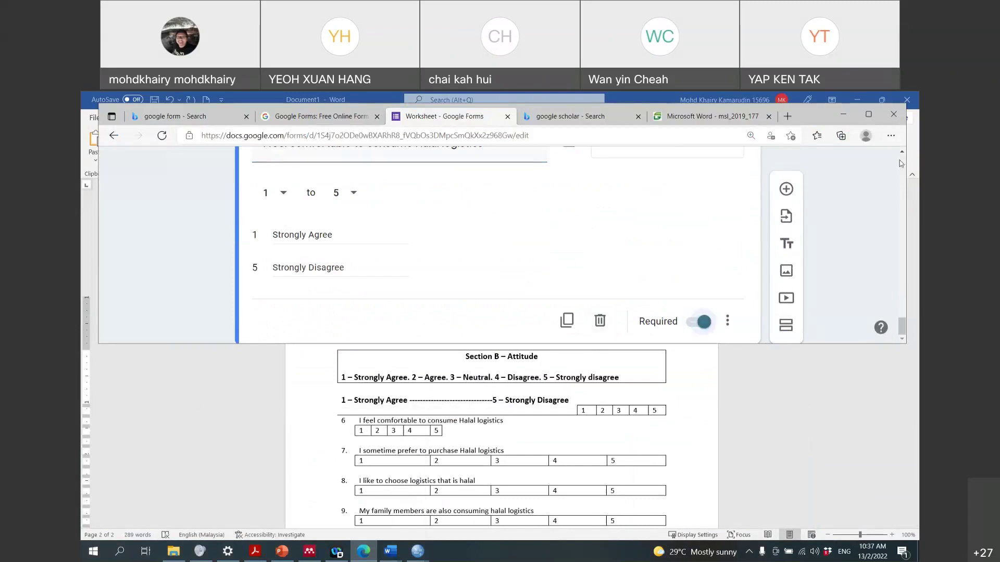
{"action": "left_click", "coordinate": [868, 116]}
{"action": "scroll", "coordinate": [643, 331], "scroll_direction": "up", "scroll_amount": 8}
{"action": "scroll", "coordinate": [643, 330], "scroll_direction": "down", "scroll_amount": 9}
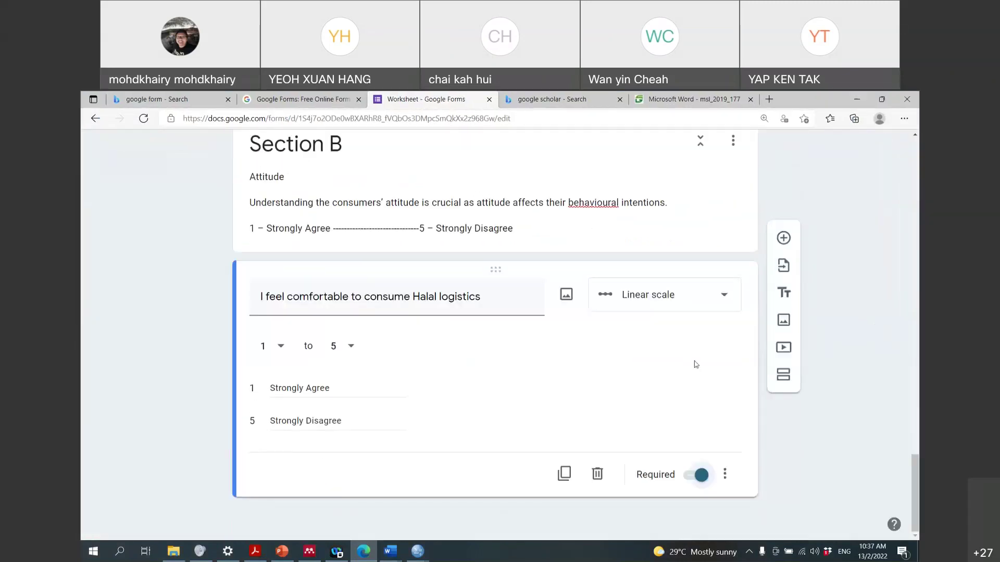
Duplicate the comfort question and replace the copy's text with item 7 from the Word draft, "I sometime prefer to purchase Halal logistics"
{"action": "left_click", "coordinate": [564, 473]}
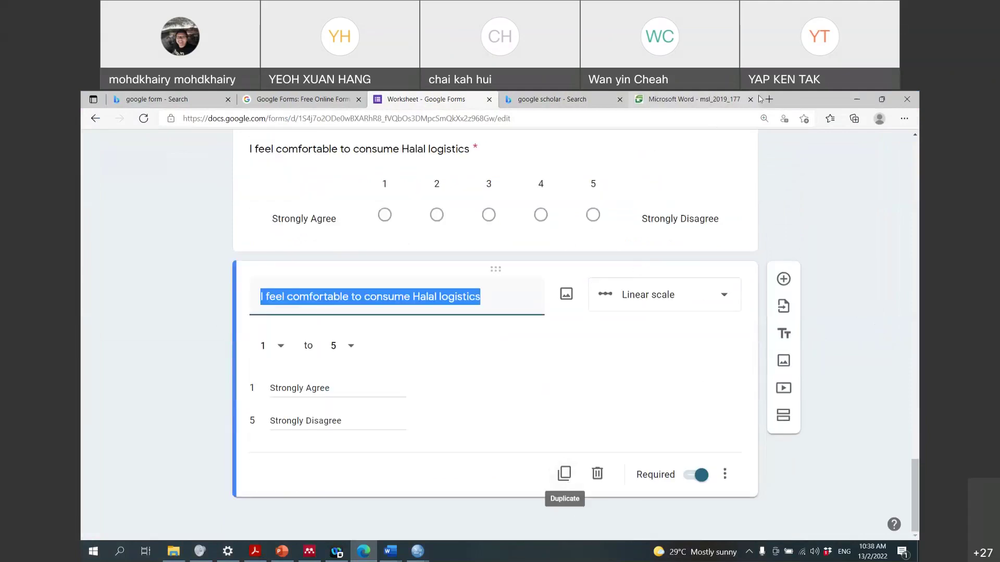
{"action": "double_click", "coordinate": [791, 102]}
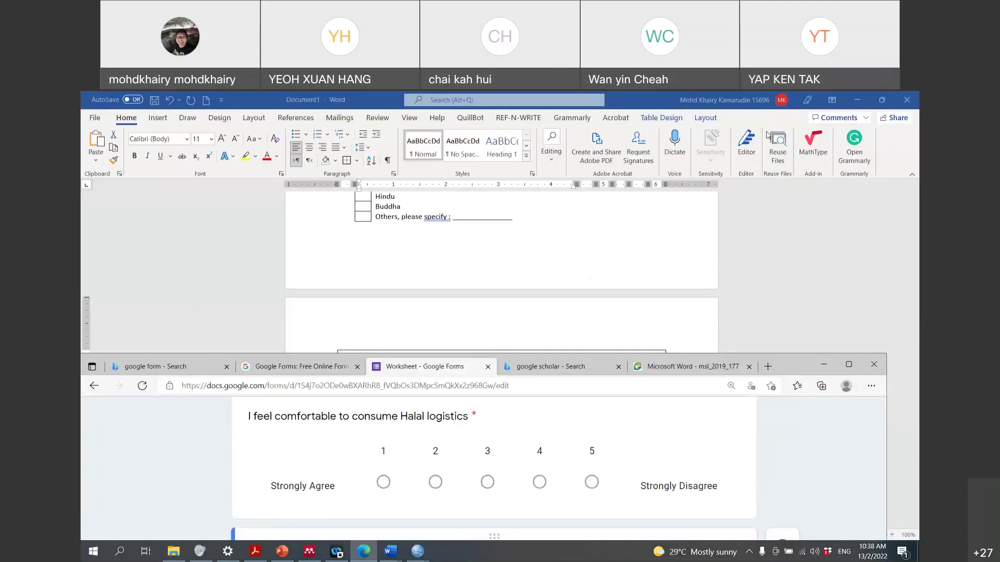
{"action": "left_click", "coordinate": [767, 134]}
{"action": "left_click_drag", "start_coordinate": [441, 451], "coordinate": [353, 452]}
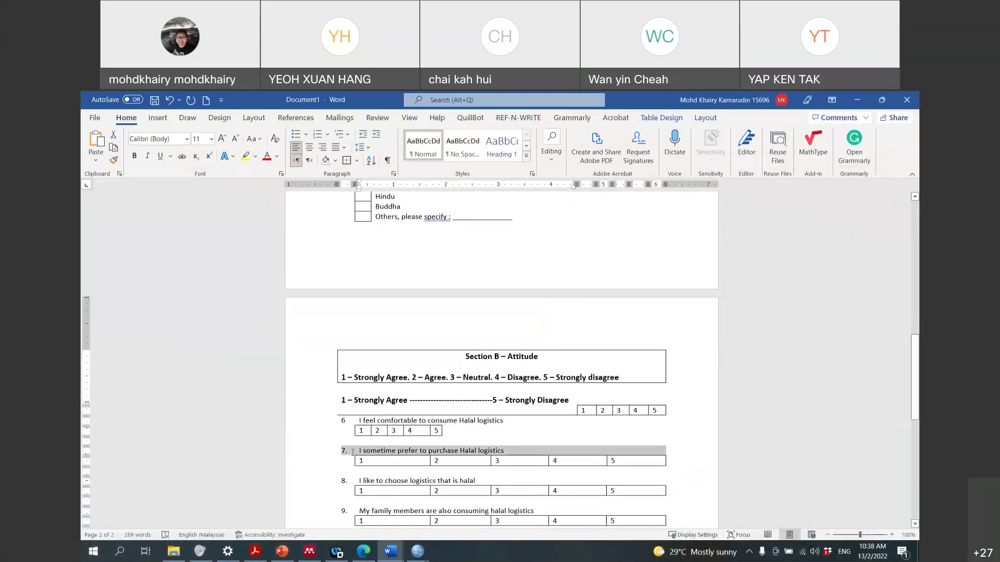
{"action": "triple_click", "coordinate": [355, 451]}
{"action": "key", "text": "ctrl+c"}
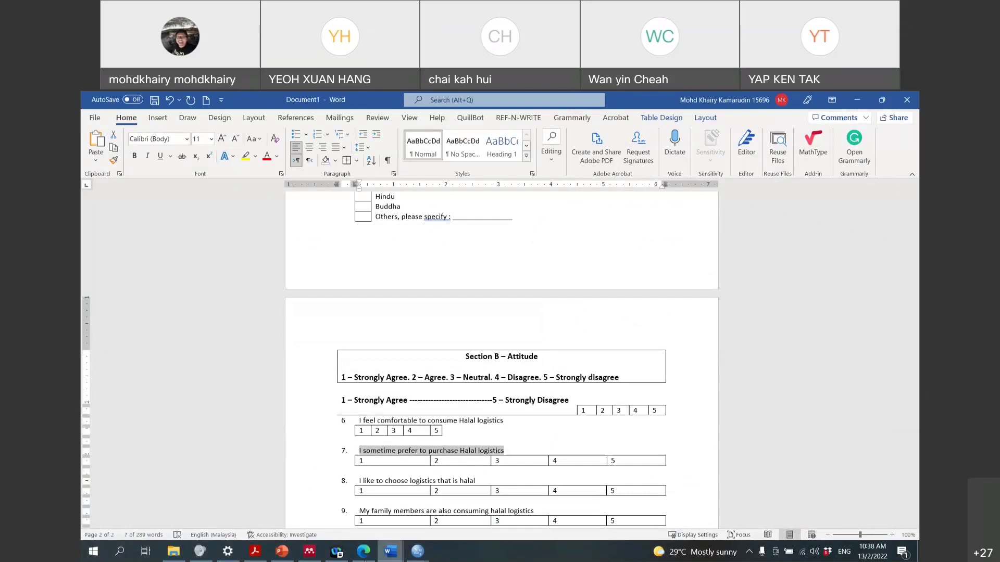
{"action": "left_click", "coordinate": [363, 551]}
{"action": "key", "text": "ctrl+v"}
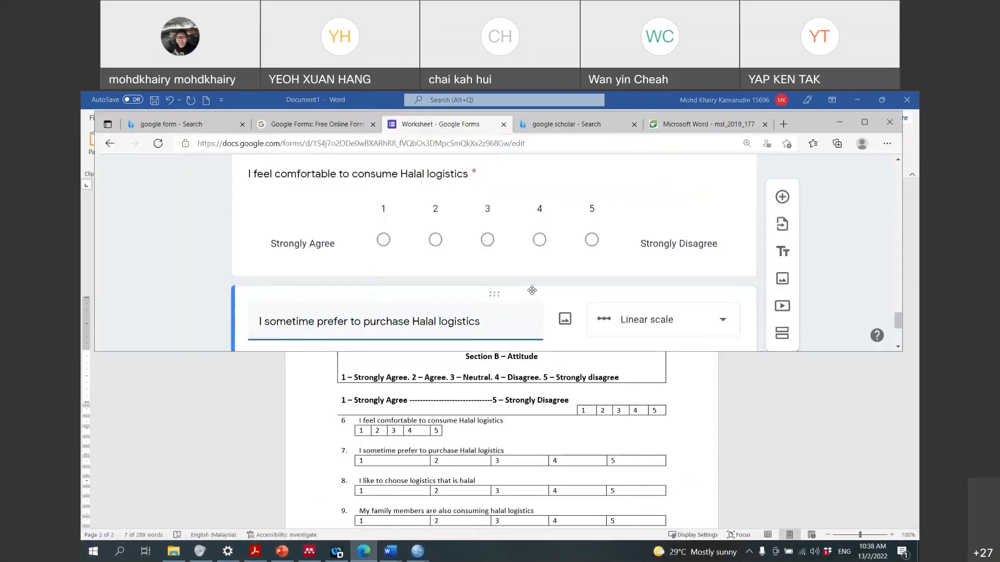
Duplicate the purchase question and replace the copy's text with item 8 from the Word draft, "I like to choose logistics that is halal"
{"action": "scroll", "coordinate": [436, 297], "scroll_direction": "down", "scroll_amount": 1}
{"action": "scroll", "coordinate": [436, 297], "scroll_direction": "down", "scroll_amount": 2}
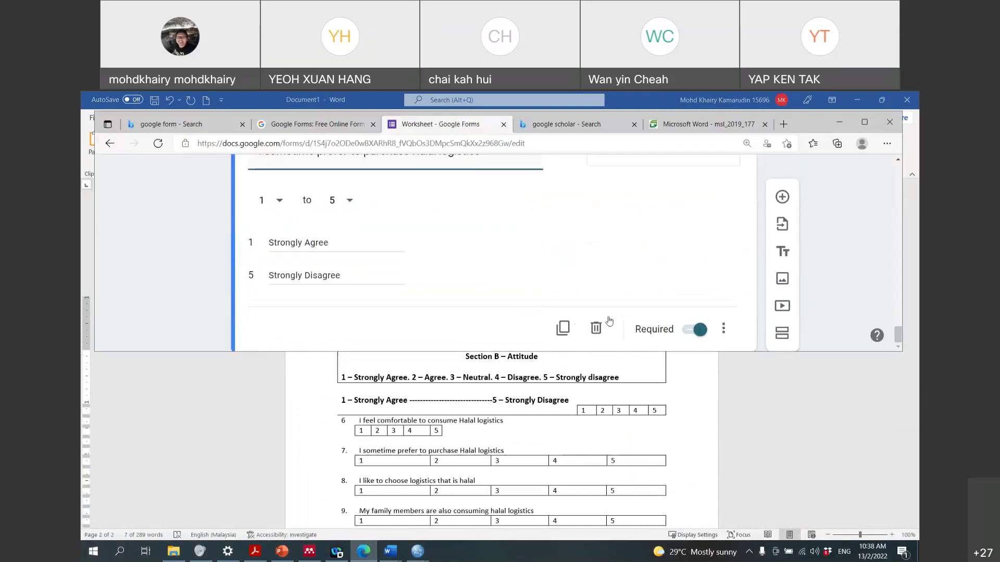
{"action": "left_click", "coordinate": [562, 319]}
{"action": "left_click", "coordinate": [478, 482]}
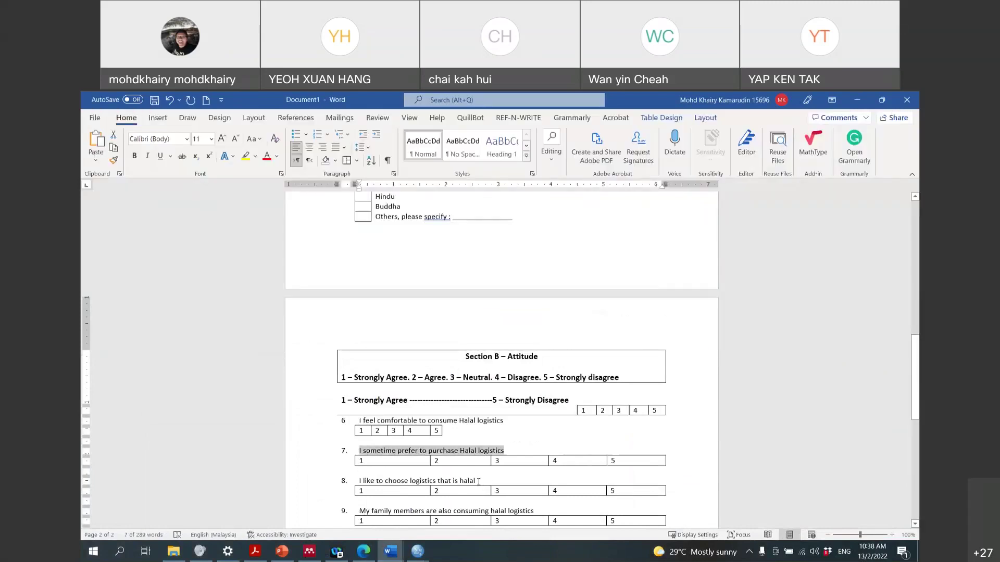
{"action": "left_click_drag", "start_coordinate": [427, 482], "coordinate": [360, 481]}
{"action": "key", "text": "ctrl+c"}
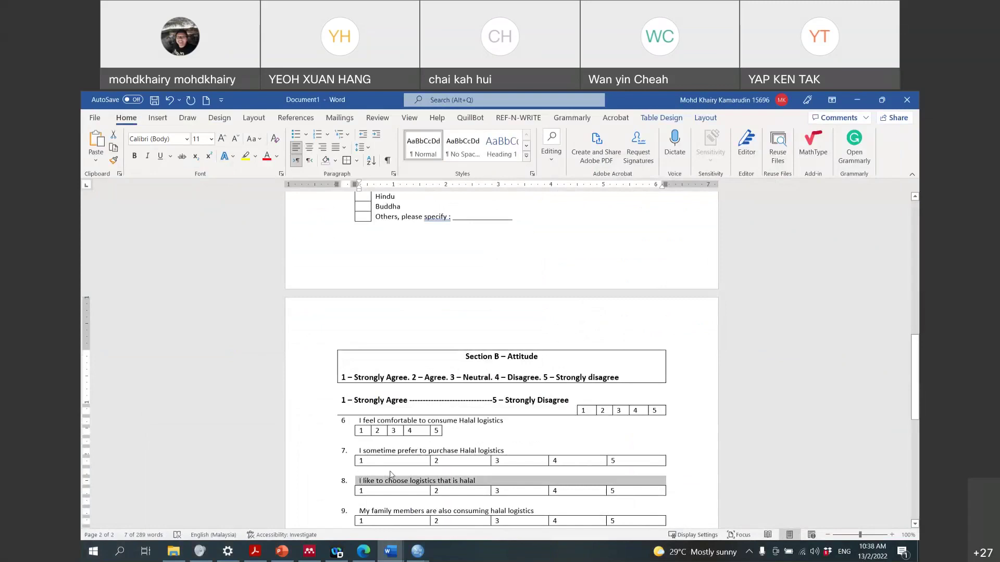
{"action": "left_click", "coordinate": [363, 551]}
{"action": "scroll", "coordinate": [394, 298], "scroll_direction": "down", "scroll_amount": 1}
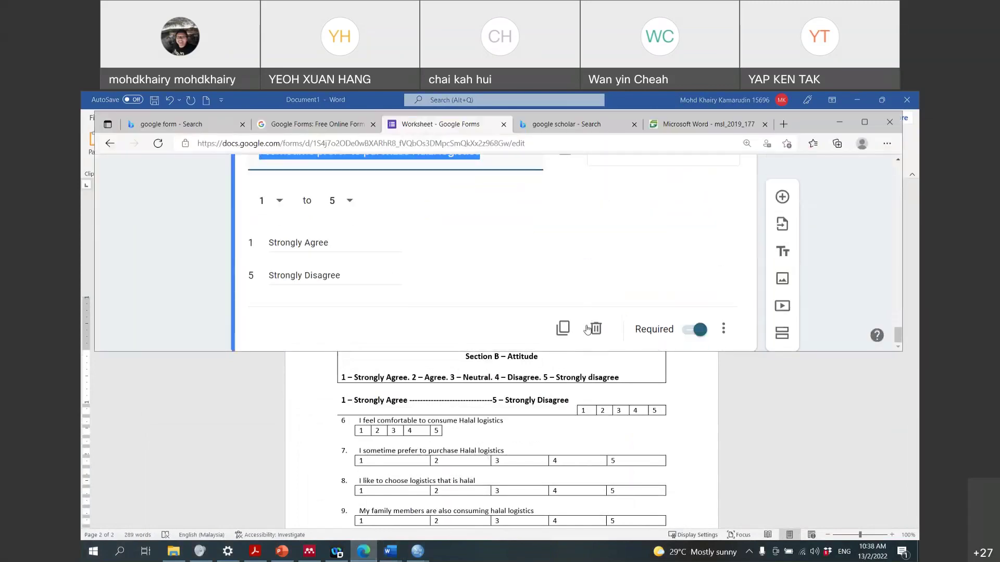
{"action": "scroll", "coordinate": [563, 333], "scroll_direction": "up", "scroll_amount": 3}
{"action": "key", "text": "ctrl+v"}
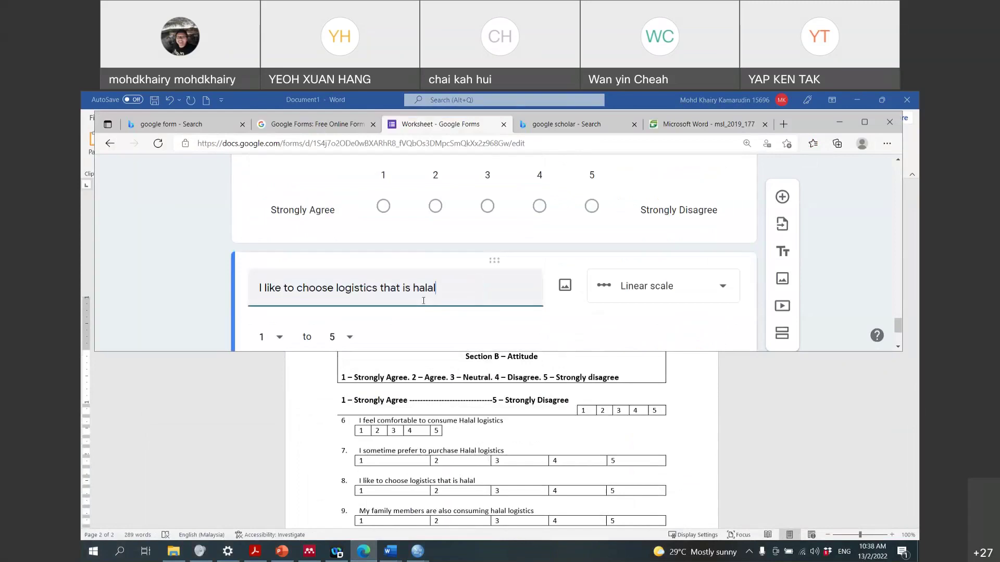
Duplicate the item 8 question and replace the copy's text with item 9 from the Word draft, "My family members are also consuming halal logistics"
{"action": "scroll", "coordinate": [537, 294], "scroll_direction": "down", "scroll_amount": 3}
{"action": "left_click", "coordinate": [568, 333]}
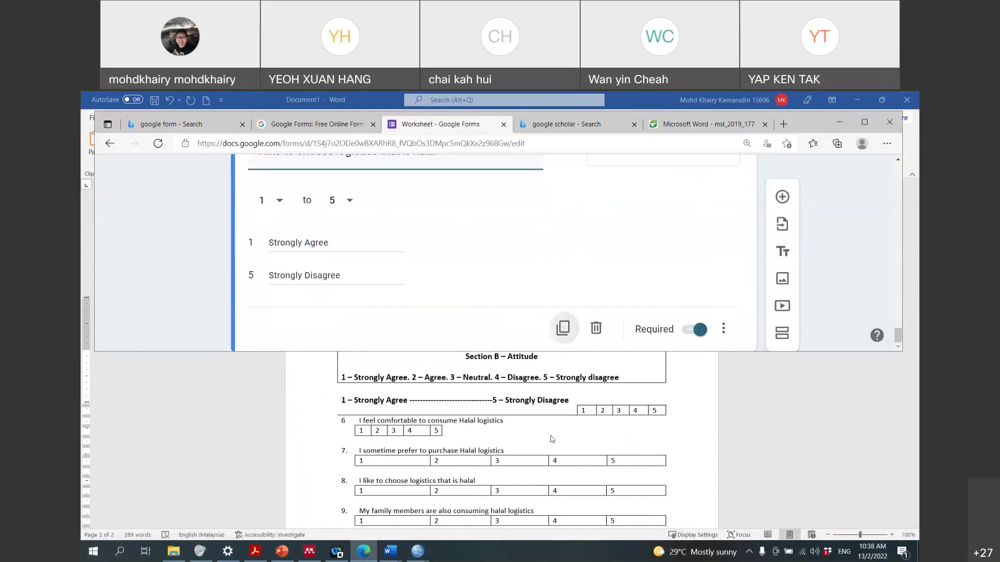
{"action": "scroll", "coordinate": [545, 437], "scroll_direction": "down", "scroll_amount": 3}
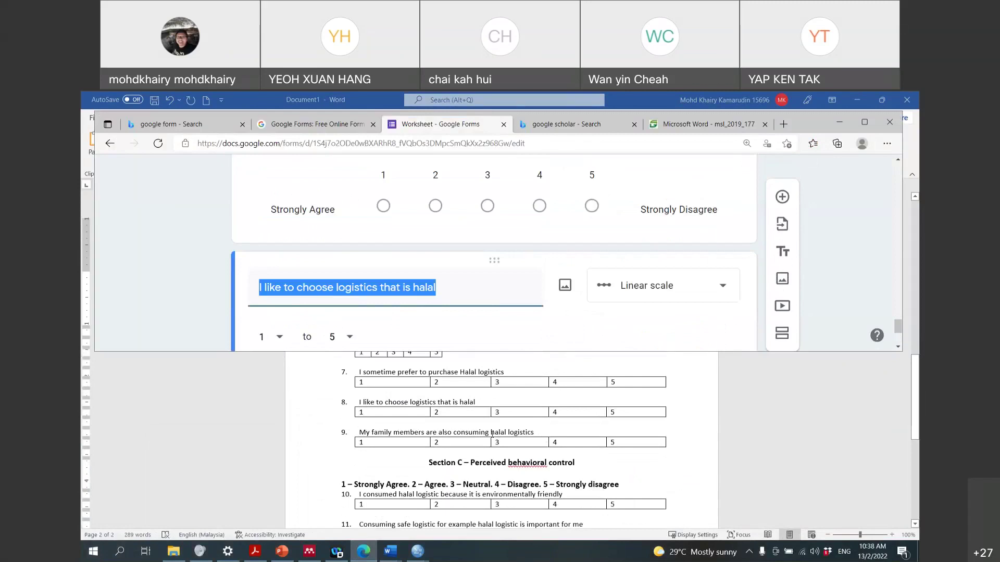
{"action": "left_click", "coordinate": [492, 434]}
{"action": "left_click_drag", "start_coordinate": [356, 436], "coordinate": [476, 432]}
{"action": "key", "text": "ctrl+c"}
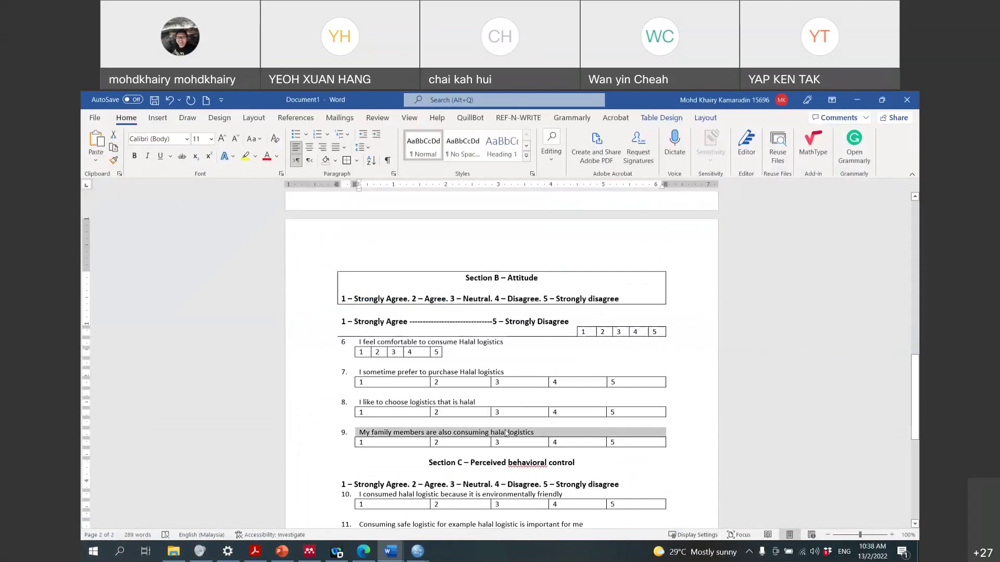
{"action": "left_click", "coordinate": [363, 553]}
{"action": "key", "text": "ctrl+v"}
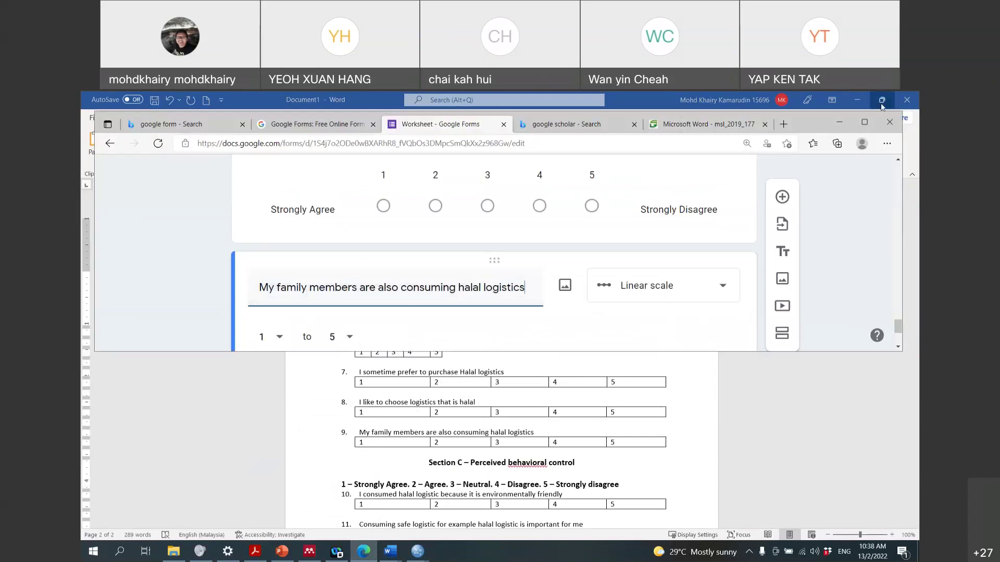
Delete the surplus second "I sometime prefer to purchase Halal logistics" question and check Section B's remaining items
{"action": "left_click", "coordinate": [865, 123]}
{"action": "scroll", "coordinate": [521, 360], "scroll_direction": "up", "scroll_amount": 4}
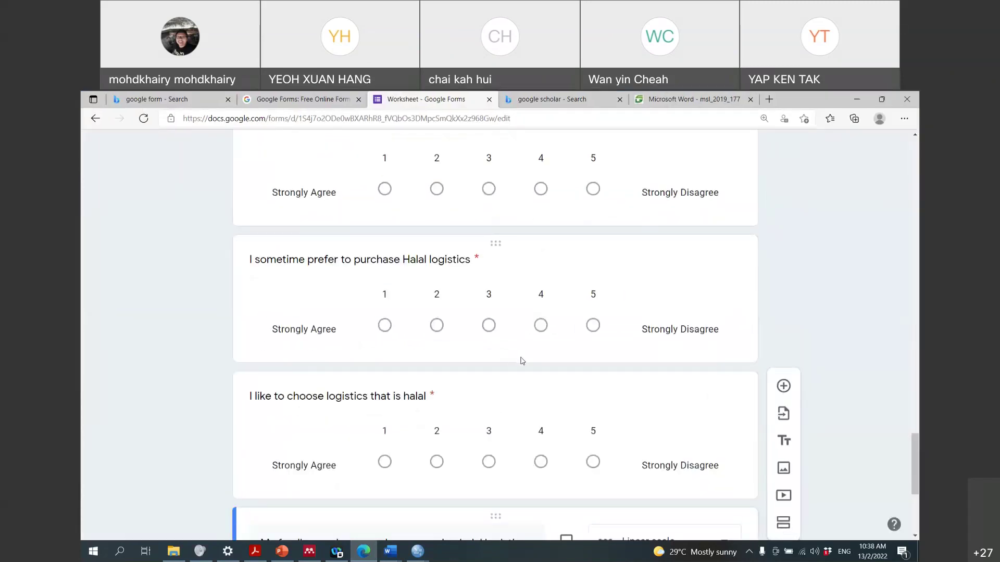
{"action": "scroll", "coordinate": [522, 360], "scroll_direction": "up", "scroll_amount": 1}
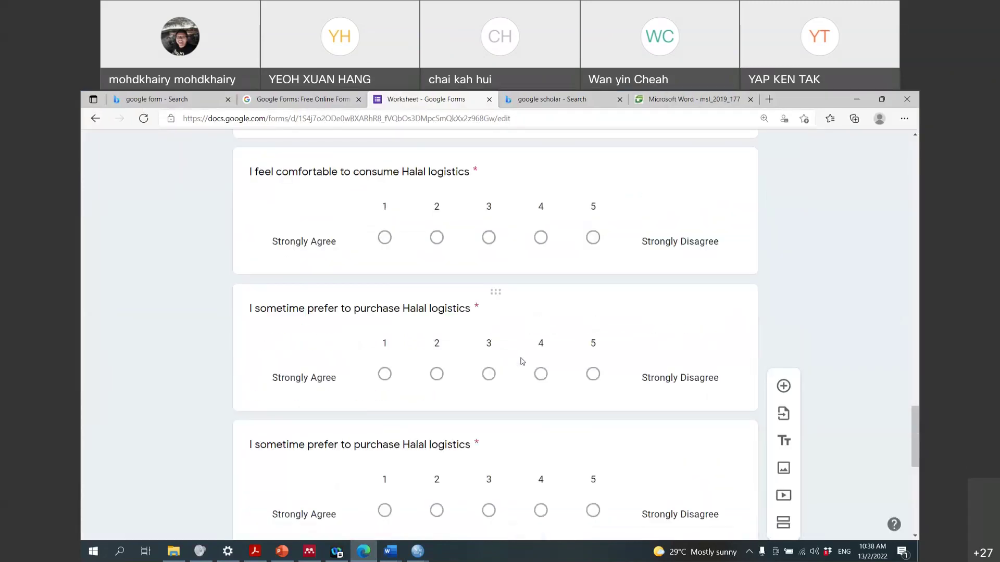
{"action": "left_click", "coordinate": [700, 431]}
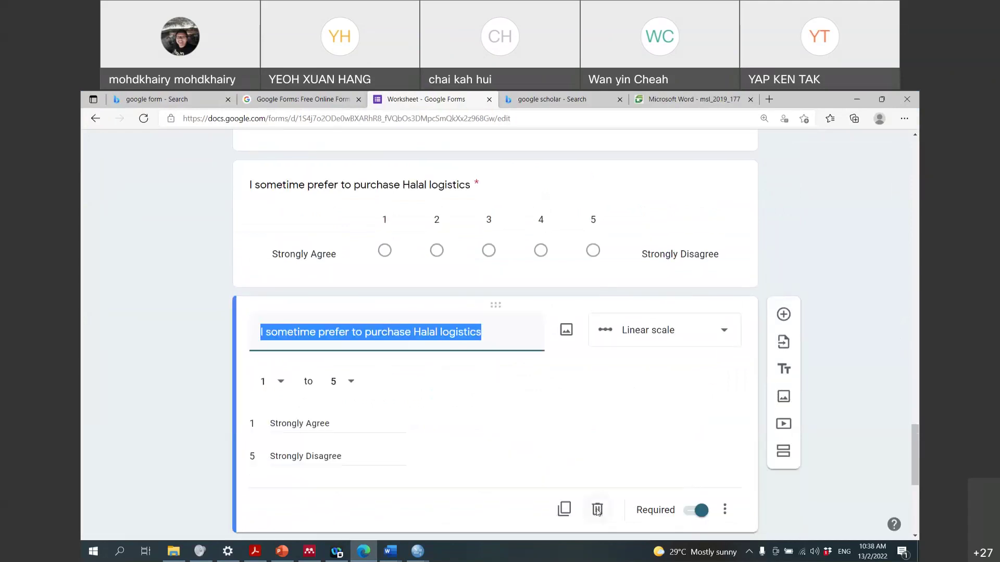
{"action": "left_click", "coordinate": [597, 511]}
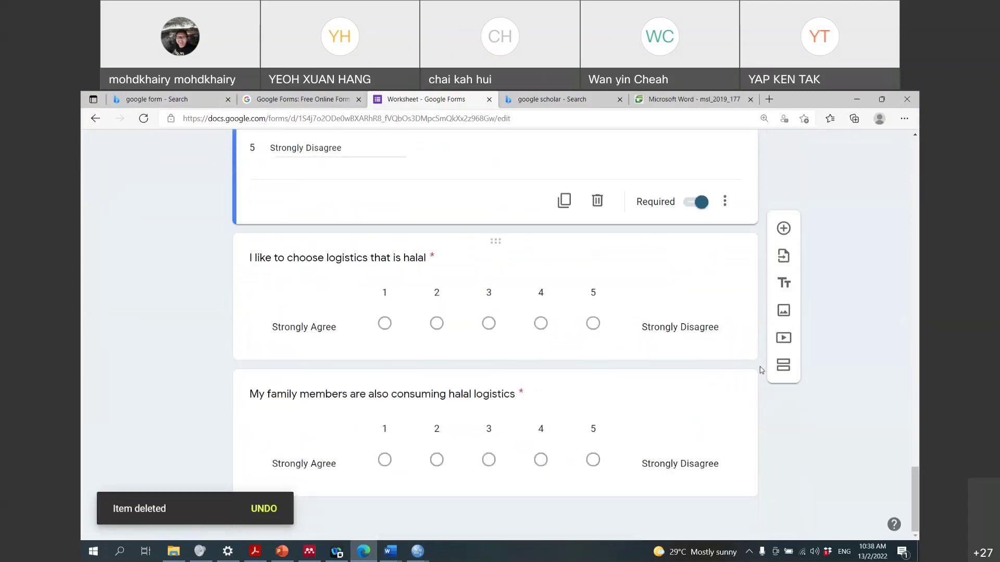
{"action": "scroll", "coordinate": [691, 414], "scroll_direction": "up", "scroll_amount": 6}
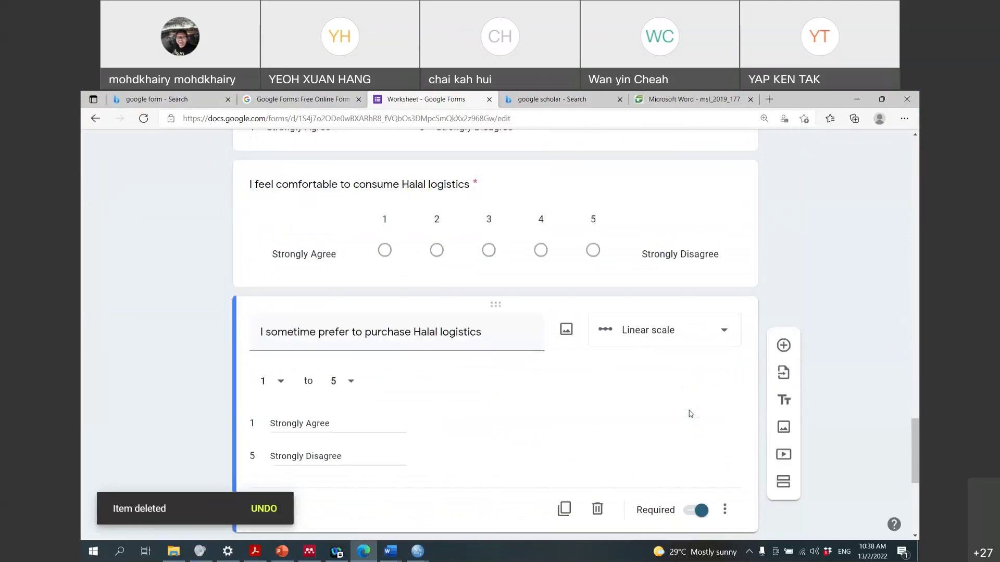
{"action": "scroll", "coordinate": [689, 414], "scroll_direction": "up", "scroll_amount": 2}
{"action": "scroll", "coordinate": [688, 415], "scroll_direction": "down", "scroll_amount": 8}
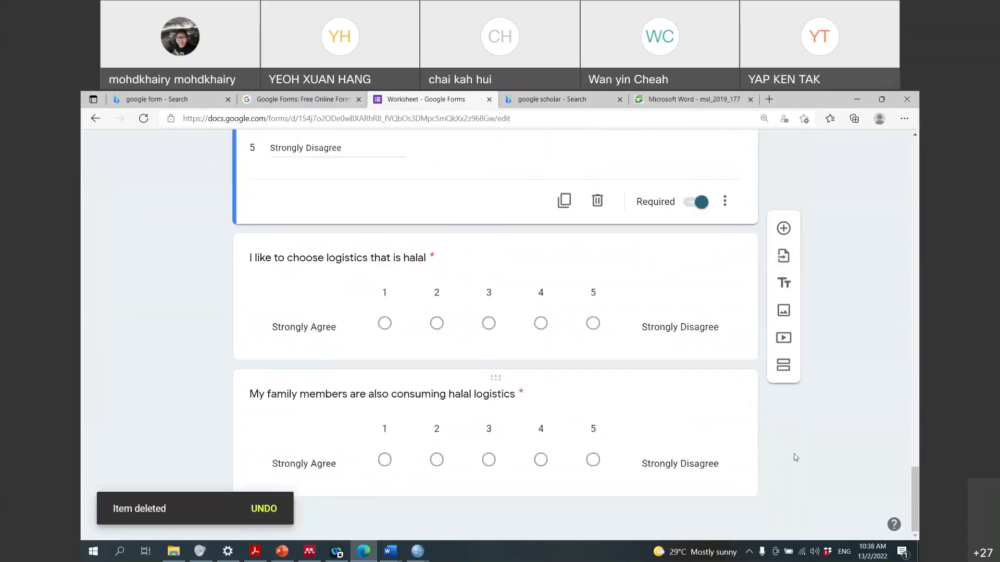
Add a new section after the "My family members are also consuming halal logistics" question and title it "Section C"
{"action": "left_click", "coordinate": [748, 455]}
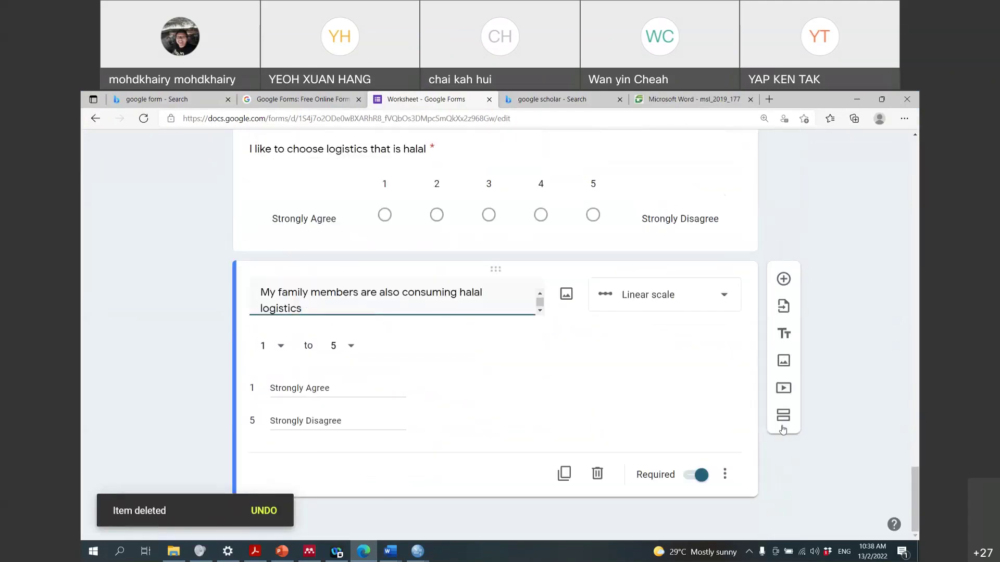
{"action": "left_click", "coordinate": [782, 426]}
{"action": "left_click", "coordinate": [382, 446]}
{"action": "key", "text": "ctrl+a"}
{"action": "type", "text": "Section C"}
{"action": "key", "text": "Tab"}
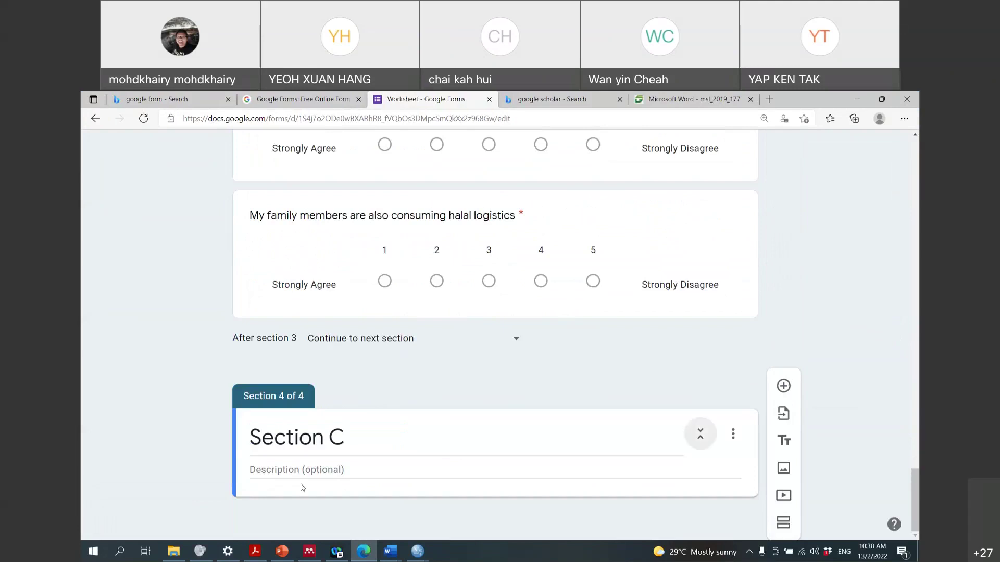
Copy "Perceived behavioral control" from the Section C heading in the Word draft into the form's Section C description
{"action": "mouse_move", "coordinate": [397, 554]}
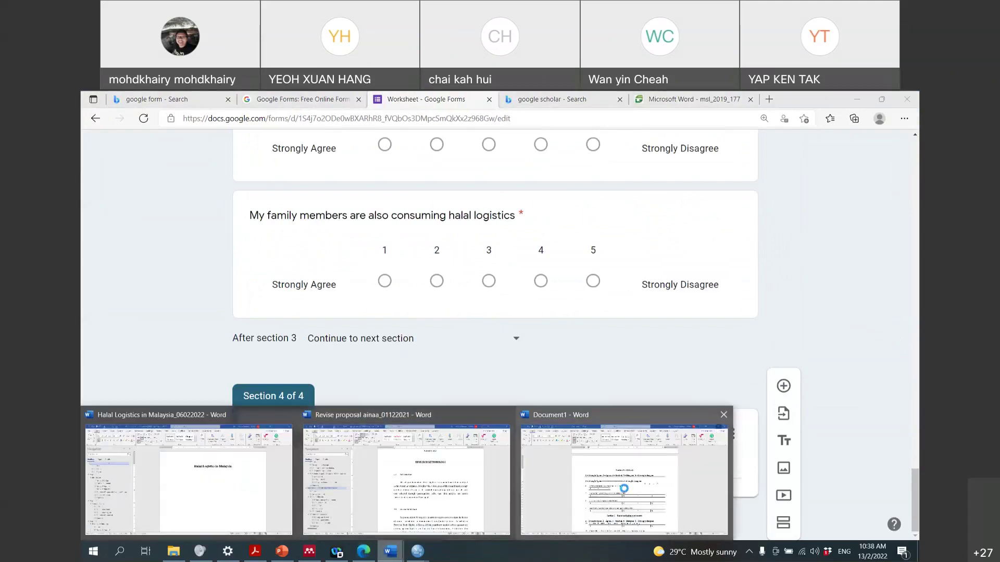
{"action": "left_click", "coordinate": [624, 489]}
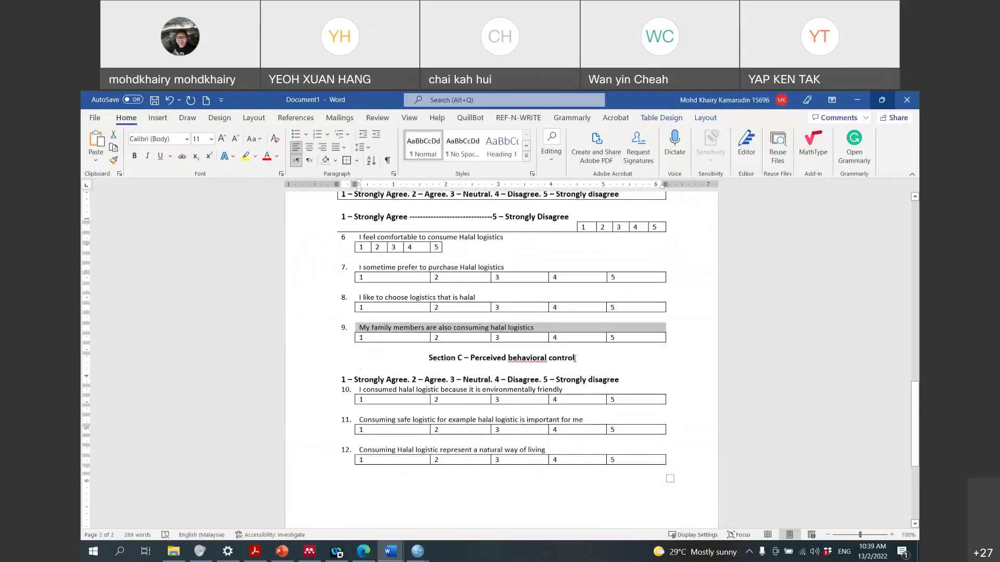
{"action": "left_click_drag", "start_coordinate": [575, 359], "coordinate": [470, 359]}
{"action": "key", "text": "ctrl+c"}
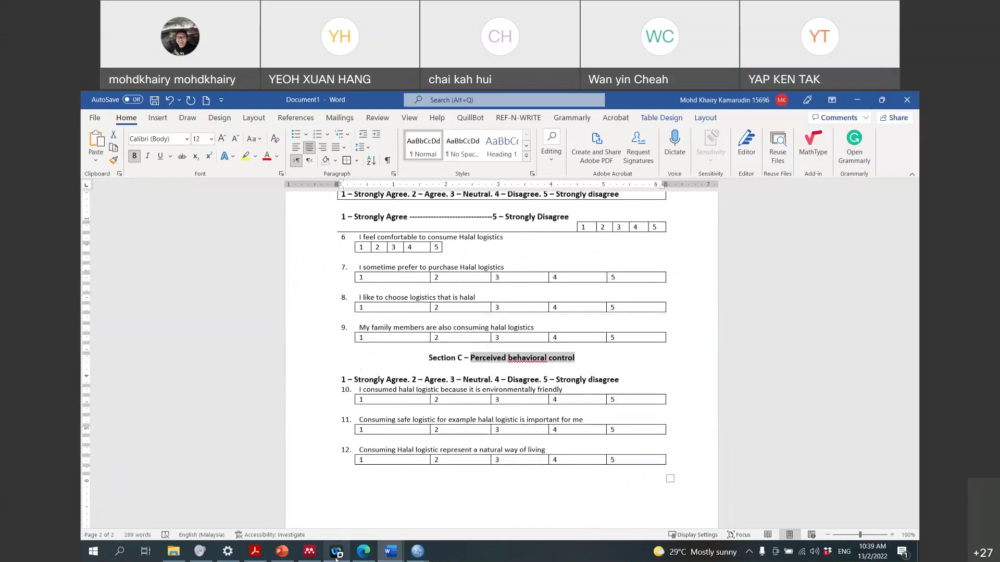
{"action": "left_click", "coordinate": [357, 555]}
{"action": "left_click", "coordinate": [318, 470]}
{"action": "key", "text": "ctrl+v"}
Add a second line reading "Definition" to the Section C description
{"action": "key", "text": "Return"}
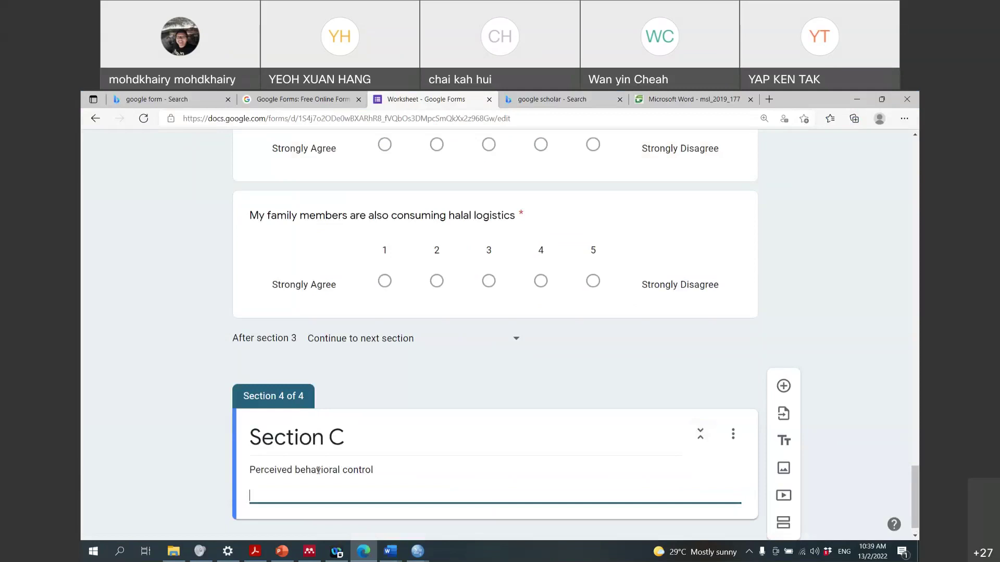
{"action": "type", "text": "De"}
{"action": "type", "text": "finitona"}
{"action": "left_click", "coordinate": [281, 500]}
{"action": "type", "text": "i"}
{"action": "scroll", "coordinate": [476, 388], "scroll_direction": "up", "scroll_amount": 4}
{"action": "scroll", "coordinate": [475, 388], "scroll_direction": "down", "scroll_amount": 4}
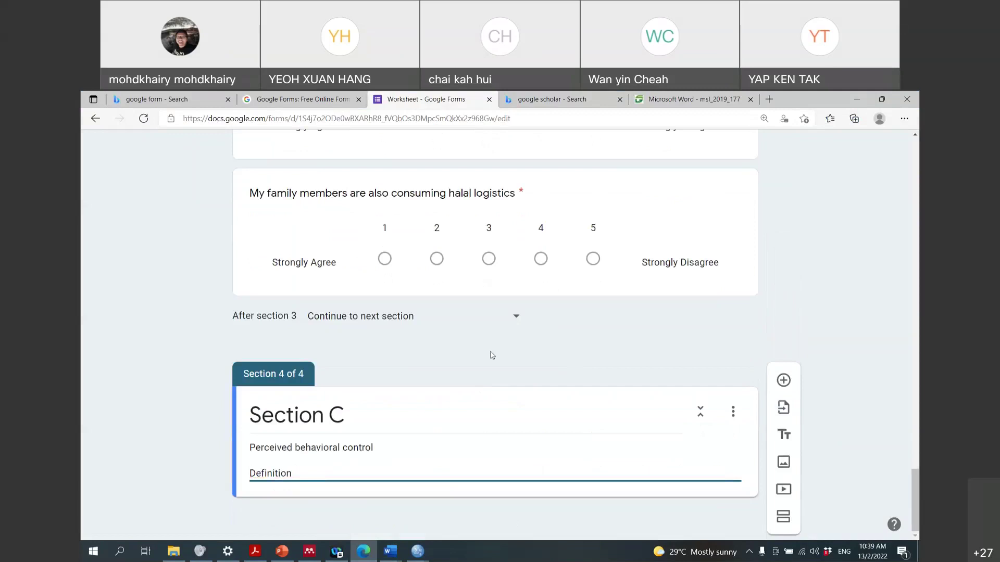
Copy the "1 – Strongly Agree … 5 – Strongly Disagree" legend from Section B's description into a new line of Section C's description
{"action": "scroll", "coordinate": [514, 336], "scroll_direction": "up", "scroll_amount": 10}
{"action": "left_click_drag", "start_coordinate": [471, 302], "coordinate": [250, 230]}
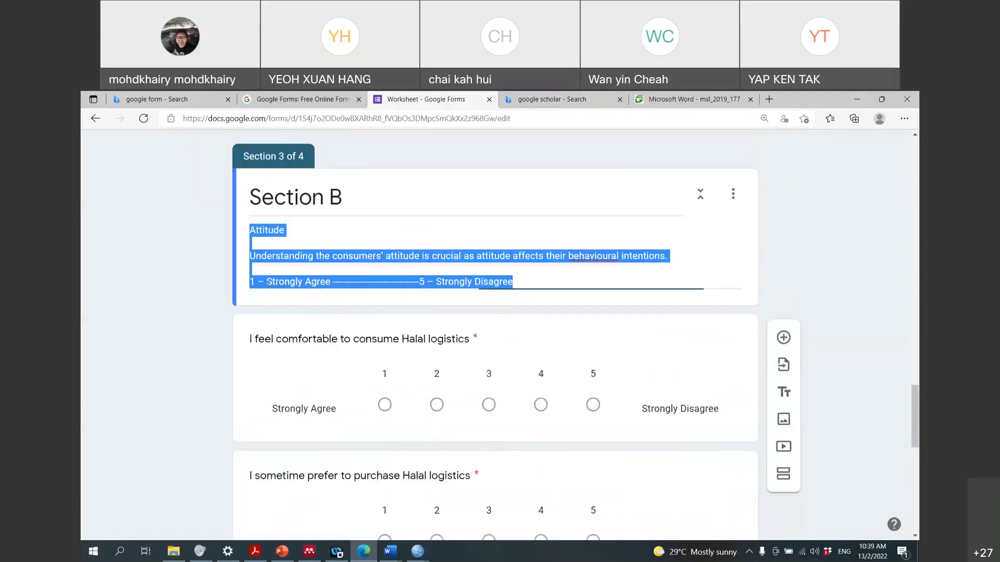
{"action": "left_click", "coordinate": [251, 282]}
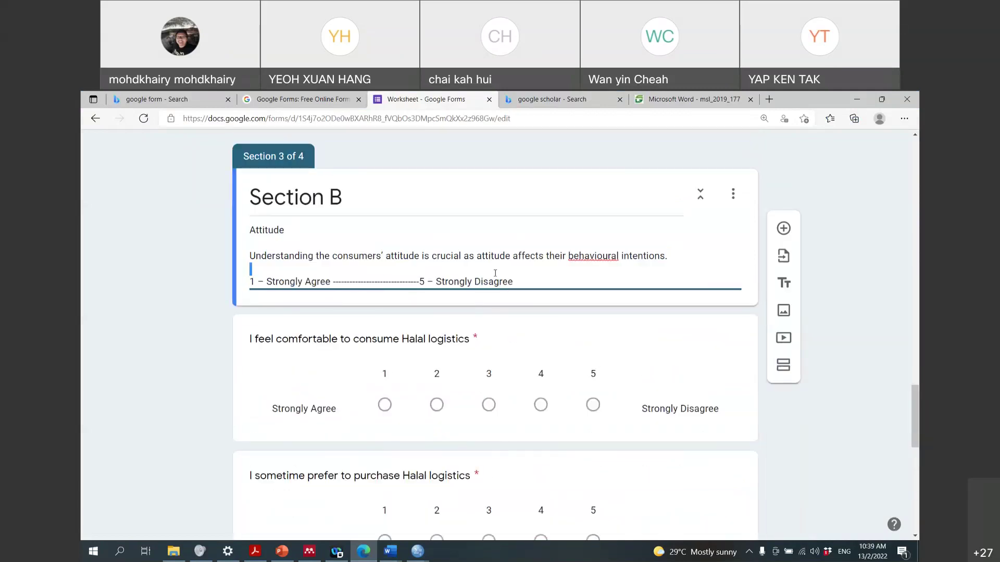
{"action": "left_click_drag", "start_coordinate": [251, 282], "coordinate": [516, 282]}
{"action": "scroll", "coordinate": [516, 284], "scroll_direction": "down", "scroll_amount": 10}
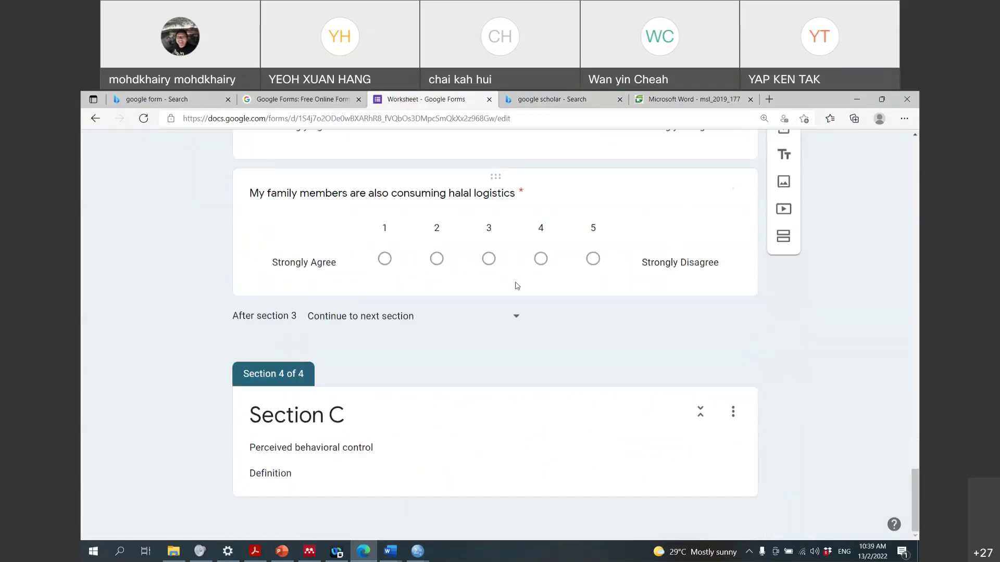
{"action": "left_click", "coordinate": [322, 472]}
{"action": "key", "text": "ctrl+a"}
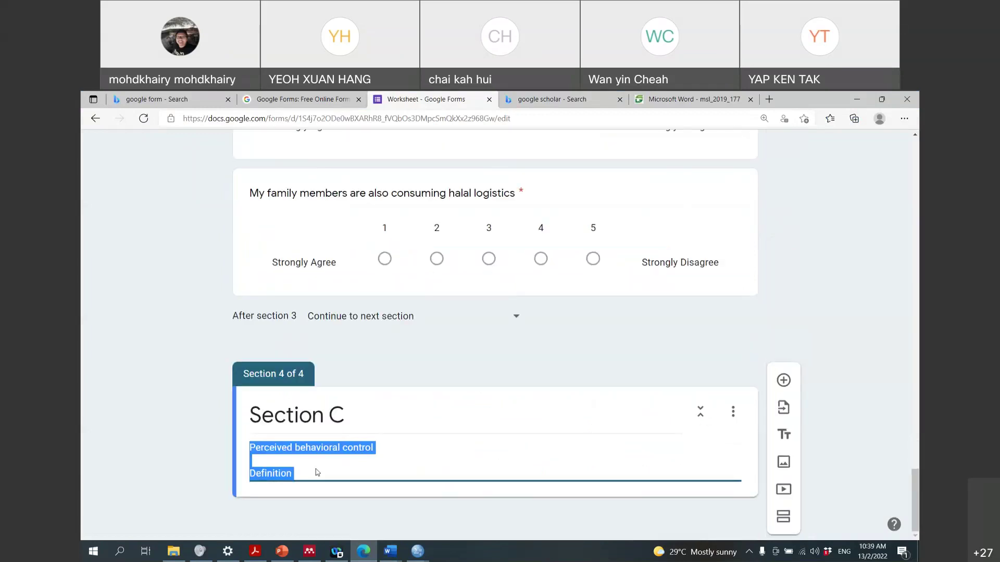
{"action": "left_click", "coordinate": [317, 472]}
{"action": "key", "text": "Return"}
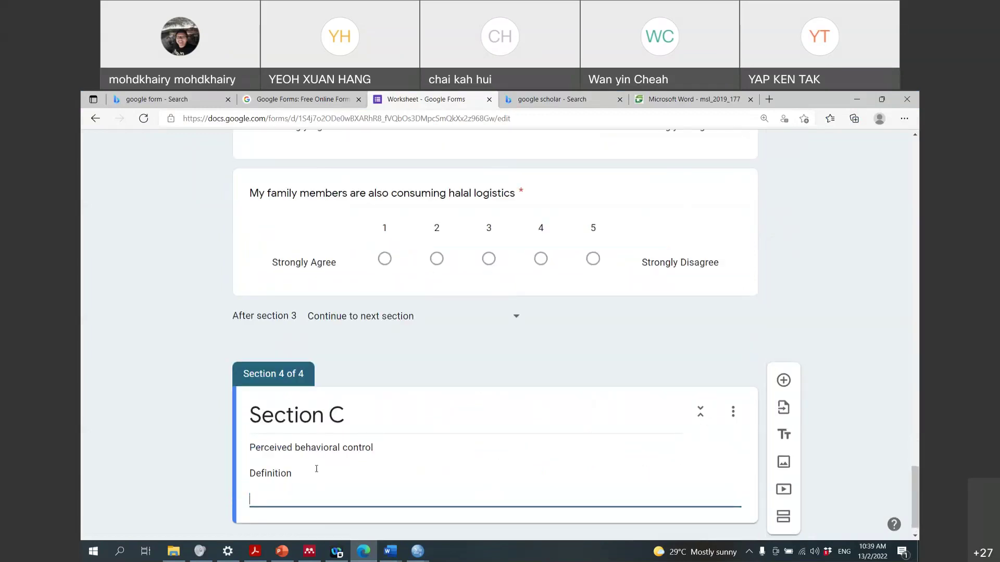
{"action": "type", "text": "1 – Strongly Agree -----------------------------5 – Strongly Disagree"}
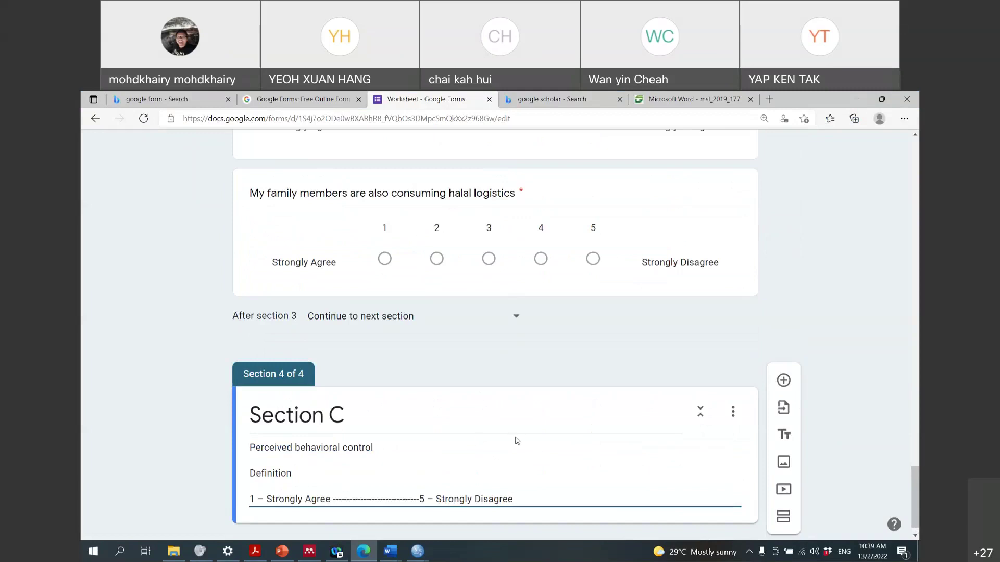
Add a question to Section C, make it required and set its type to Linear scale
{"action": "scroll", "coordinate": [517, 441], "scroll_direction": "down", "scroll_amount": 1}
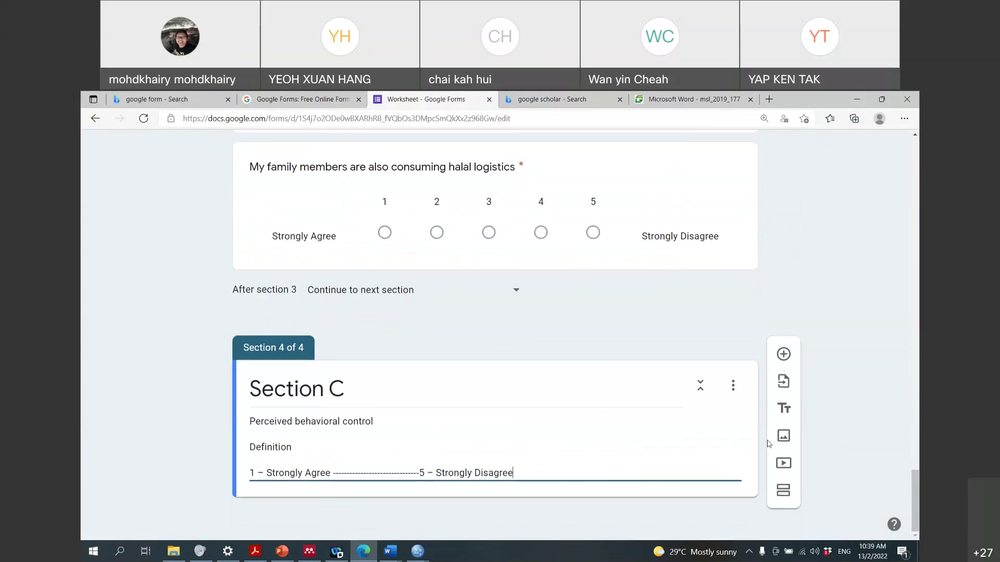
{"action": "left_click", "coordinate": [785, 358]}
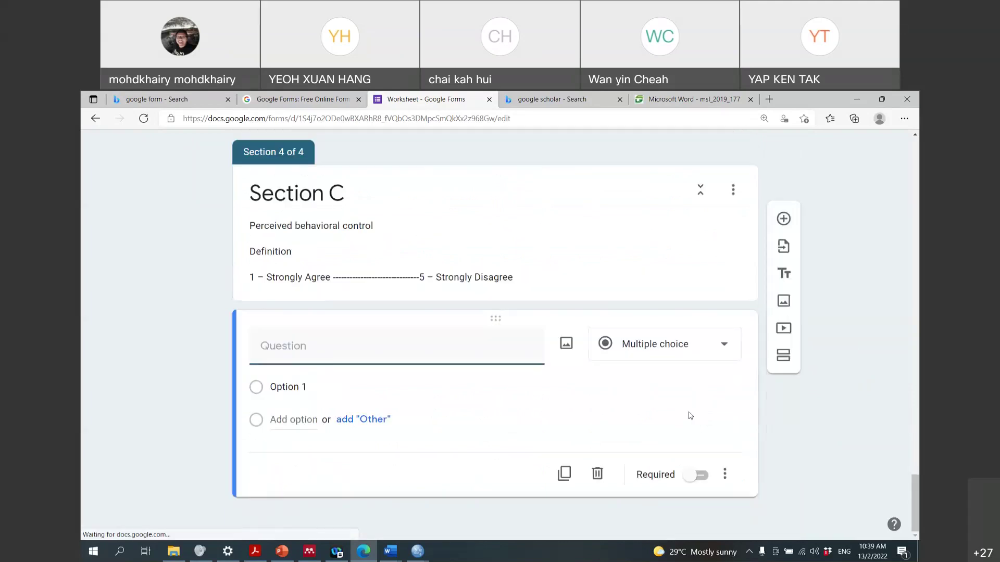
{"action": "left_click", "coordinate": [696, 475]}
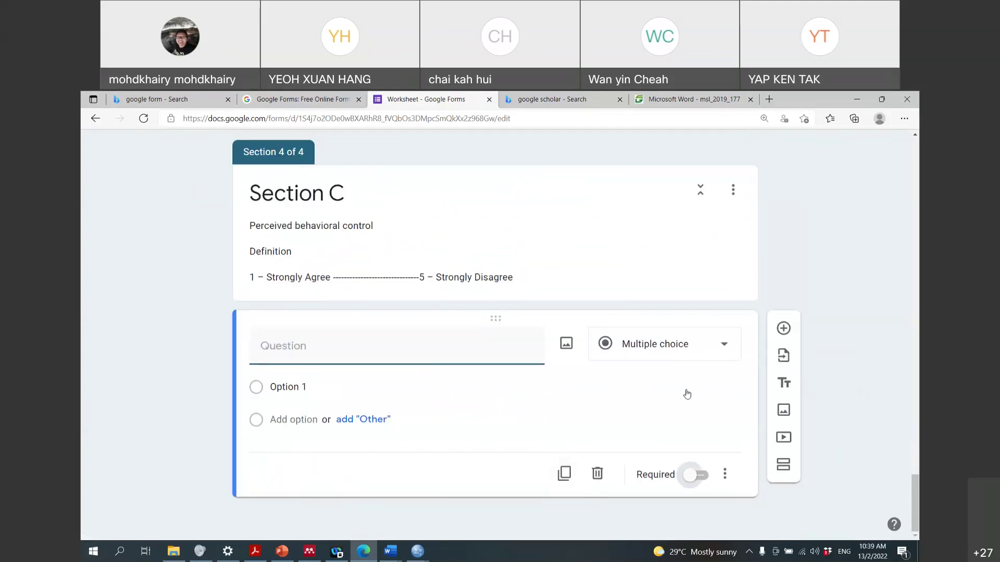
{"action": "left_click", "coordinate": [672, 344]}
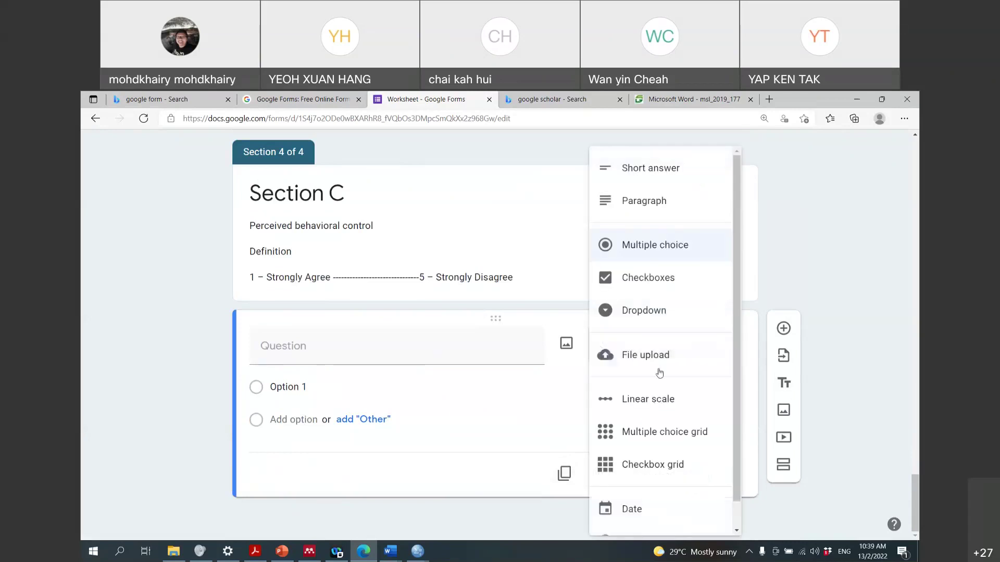
{"action": "left_click", "coordinate": [650, 401]}
Copy item 10, "I consumed halal logistic because it is environmentally friendly", from the Word draft into the new question's text
{"action": "left_click", "coordinate": [390, 552]}
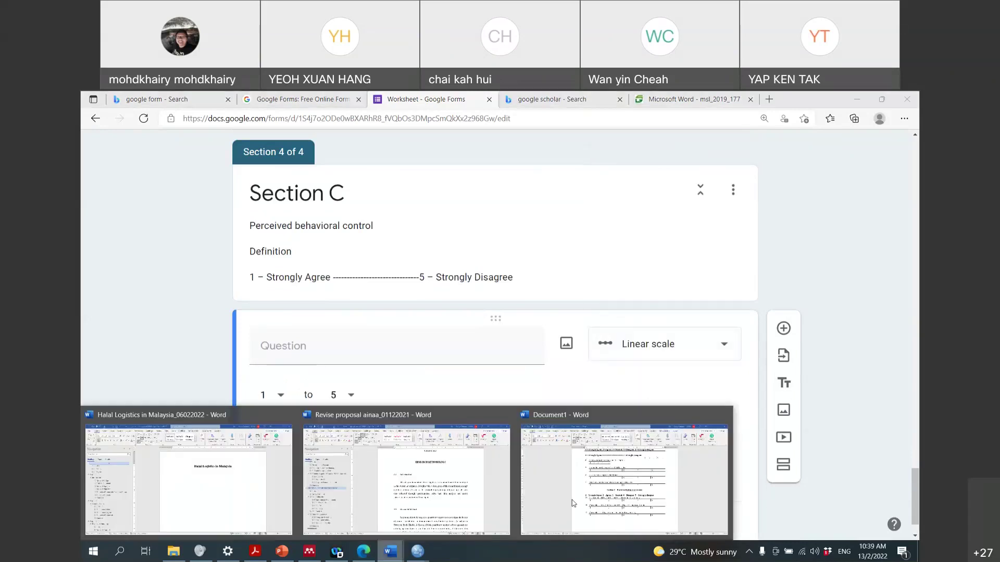
{"action": "left_click", "coordinate": [658, 511]}
{"action": "left_click_drag", "start_coordinate": [562, 389], "coordinate": [363, 388]}
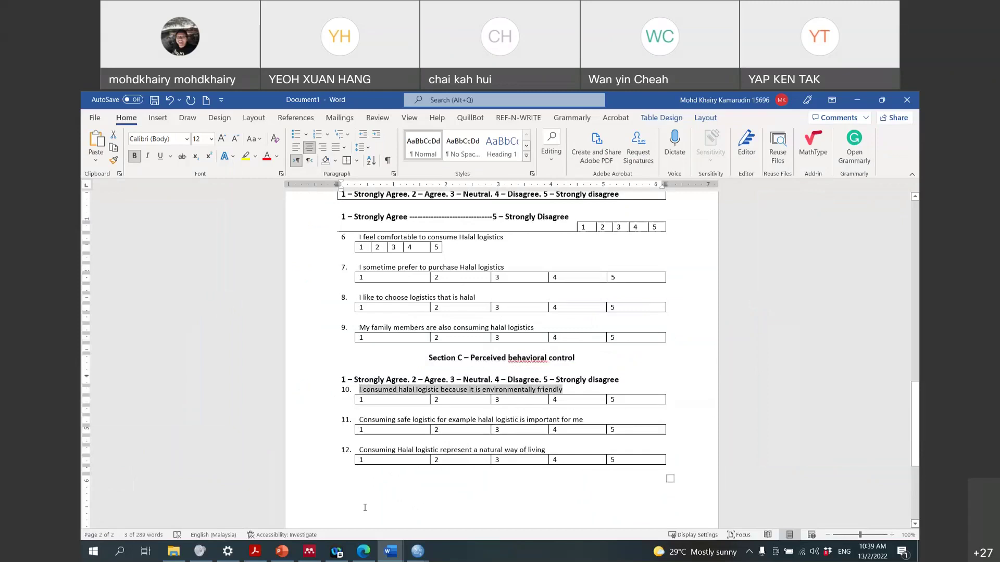
{"action": "key", "text": "ctrl+c"}
{"action": "left_click", "coordinate": [363, 551]}
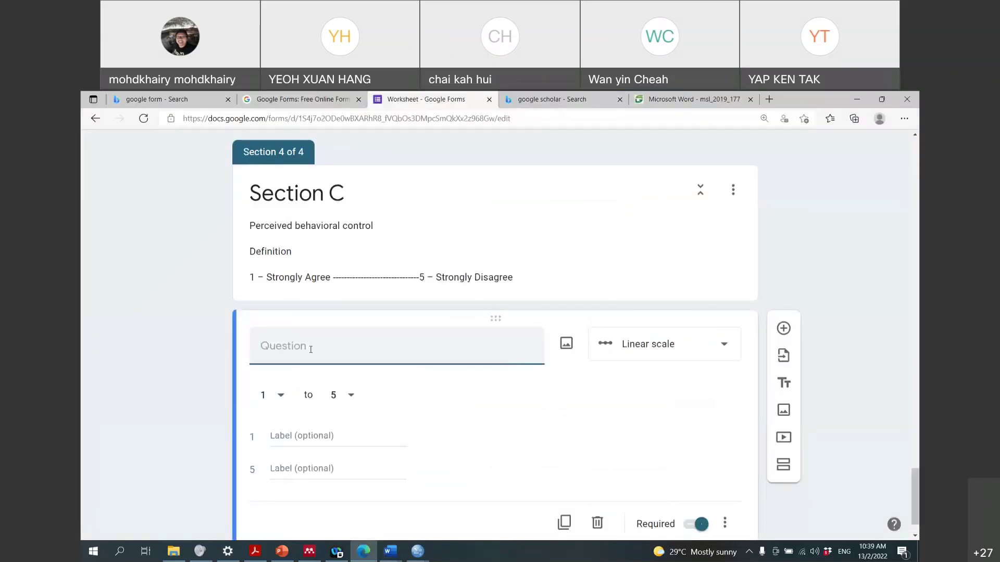
{"action": "key", "text": "ctrl+v"}
Label the question's scale ends "Strongly agree" for 1 and "Strongly disagree" for 5
{"action": "scroll", "coordinate": [397, 312], "scroll_direction": "up", "scroll_amount": 5}
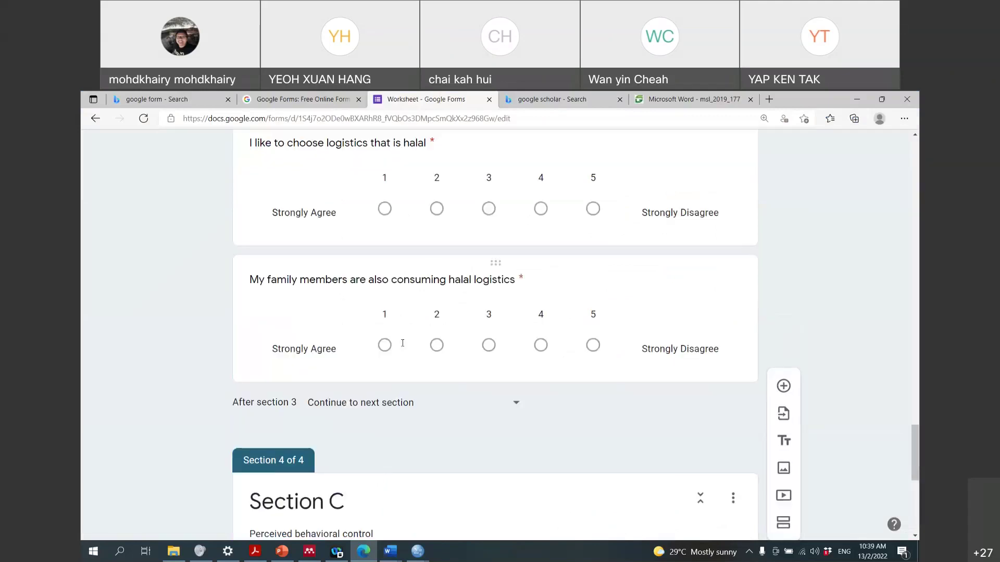
{"action": "scroll", "coordinate": [388, 346], "scroll_direction": "down", "scroll_amount": 5}
{"action": "left_click", "coordinate": [289, 457]}
{"action": "type", "text": "Strongly"}
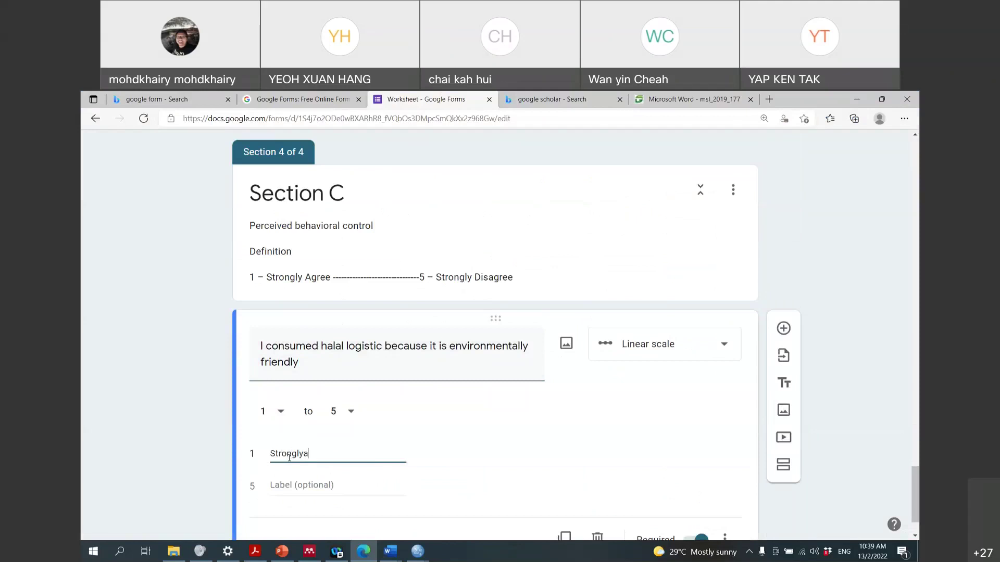
{"action": "type", "text": " agree"}
{"action": "key", "text": "Tab"}
{"action": "type", "text": "Strin"}
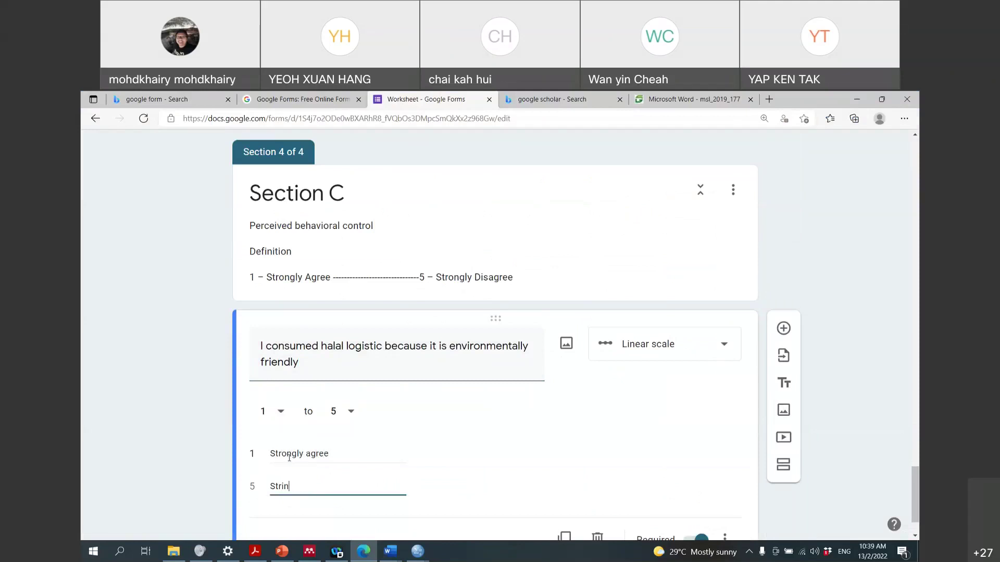
{"action": "key", "text": "BackSpace"}
{"action": "key", "text": "BackSpace"}
{"action": "type", "text": "ongly disagree"}
{"action": "scroll", "coordinate": [333, 459], "scroll_direction": "down", "scroll_amount": 2}
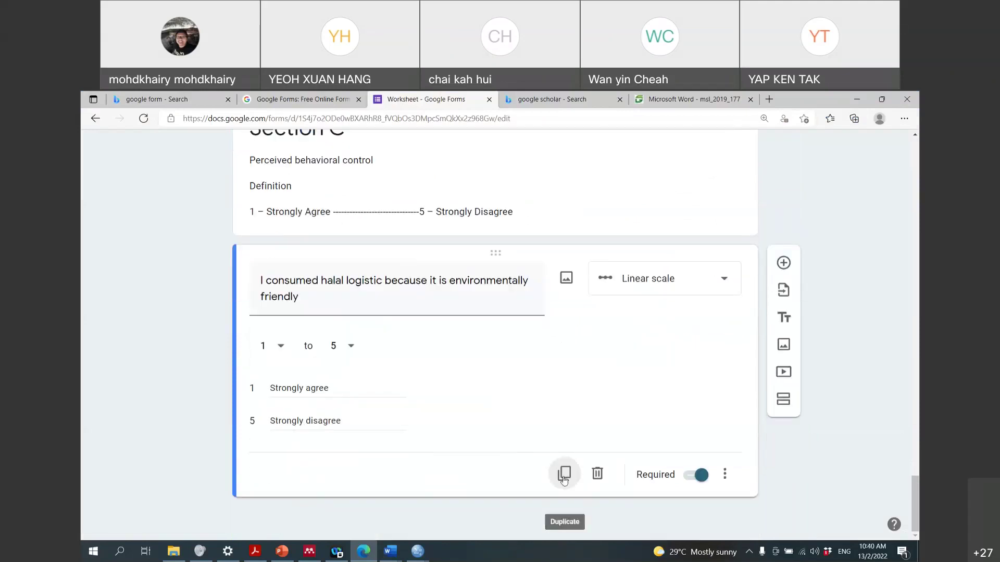
Duplicate the item 10 question and replace the copy's text with item 11, "Consuming safe logistic for example halal logistic is important for me"
{"action": "left_click", "coordinate": [564, 475]}
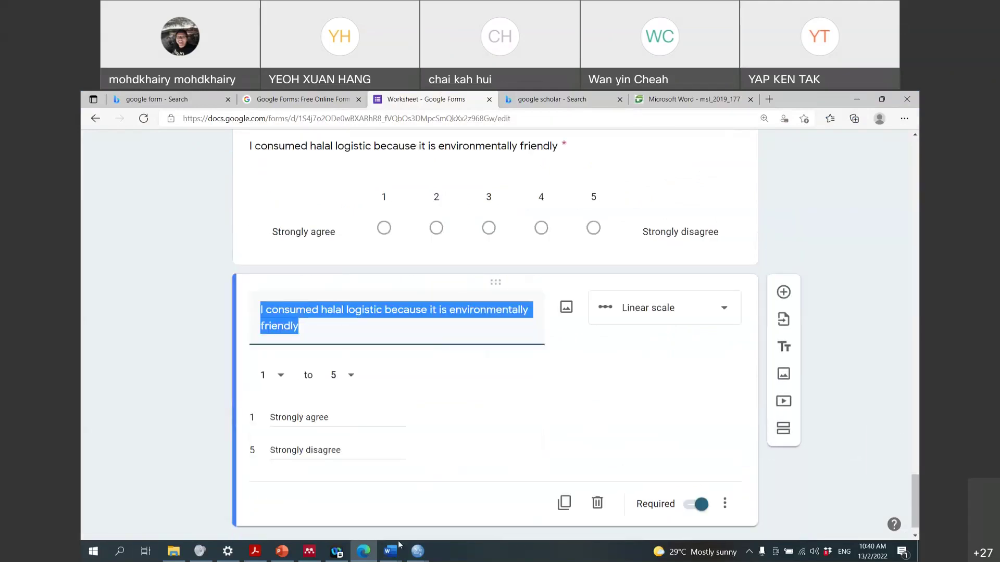
{"action": "mouse_move", "coordinate": [399, 548]}
{"action": "left_click", "coordinate": [587, 422]}
{"action": "left_click_drag", "start_coordinate": [583, 420], "coordinate": [364, 425]}
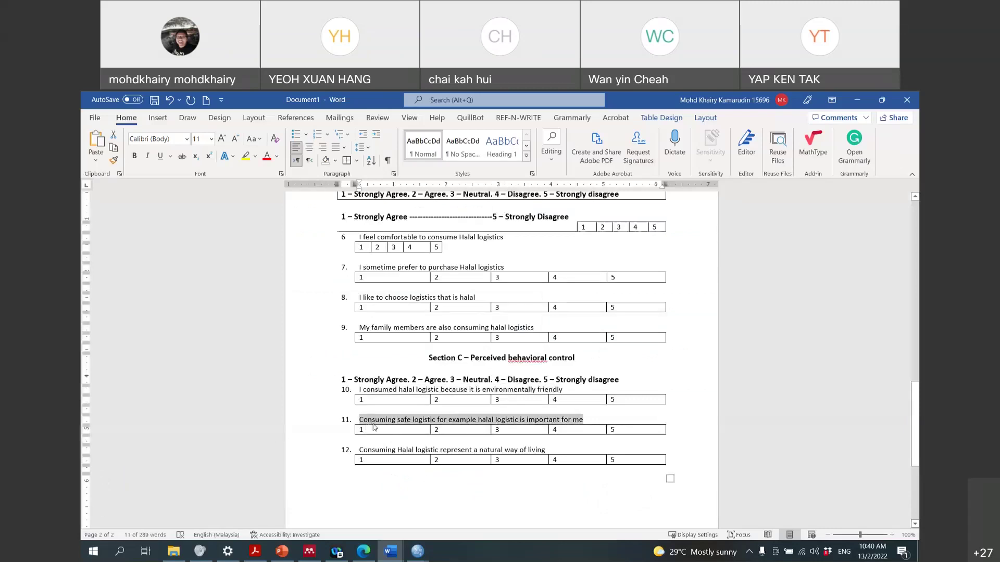
{"action": "mouse_move", "coordinate": [364, 551]}
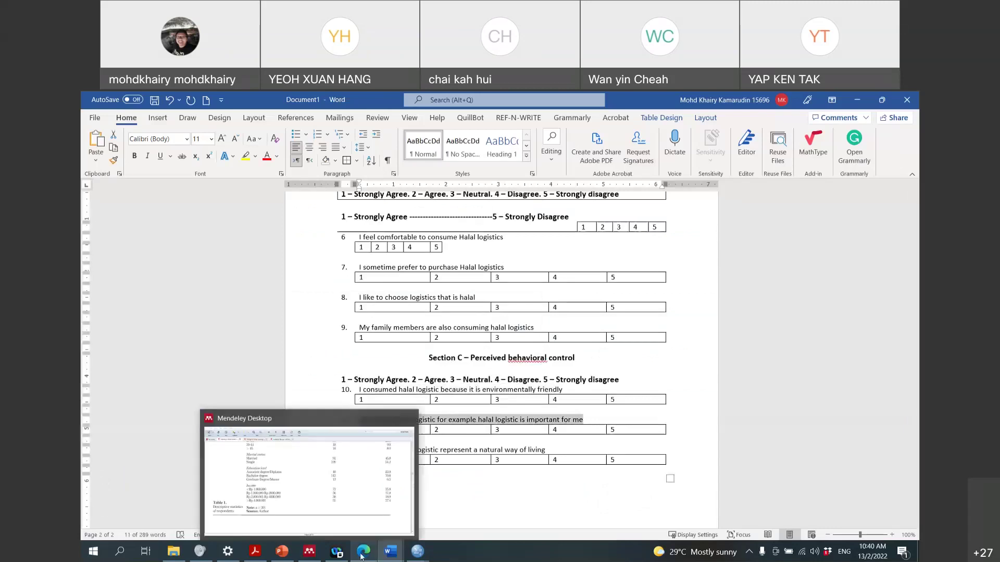
{"action": "left_click", "coordinate": [387, 495]}
{"action": "key", "text": "ctrl+v"}
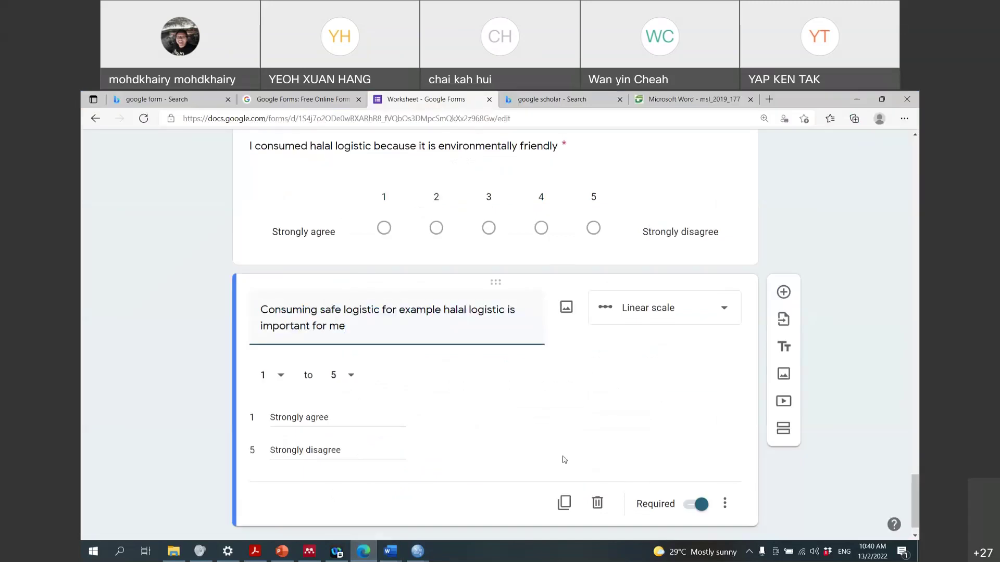
Duplicate the item 11 question and replace the copy's text with item 12 from Word, "Consuming Halal logistic represent a natural way of living"
{"action": "left_click", "coordinate": [564, 473]}
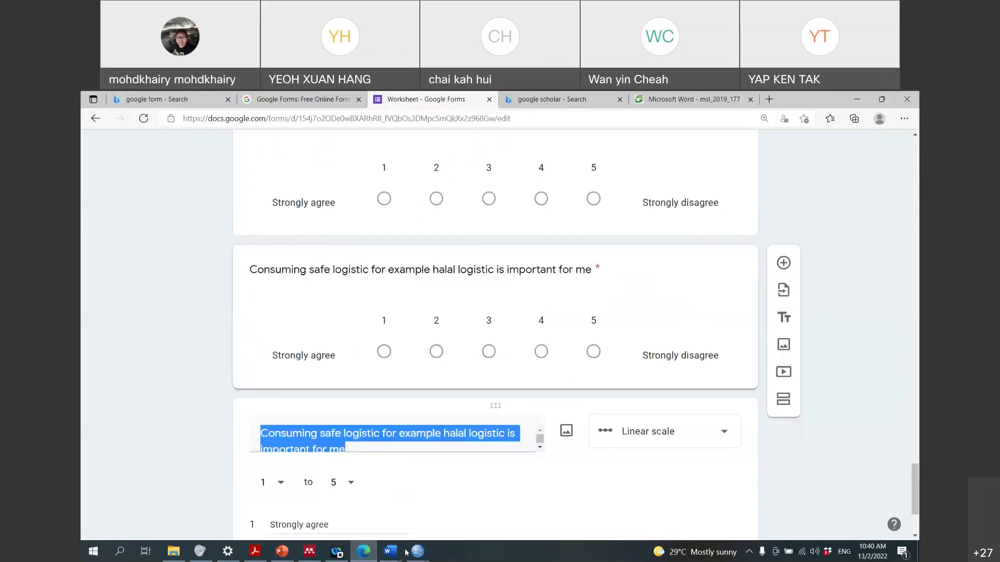
{"action": "mouse_move", "coordinate": [392, 551]}
{"action": "left_click", "coordinate": [620, 468]}
{"action": "scroll", "coordinate": [546, 345], "scroll_direction": "down", "scroll_amount": 2}
{"action": "left_click_drag", "start_coordinate": [547, 345], "coordinate": [379, 343]}
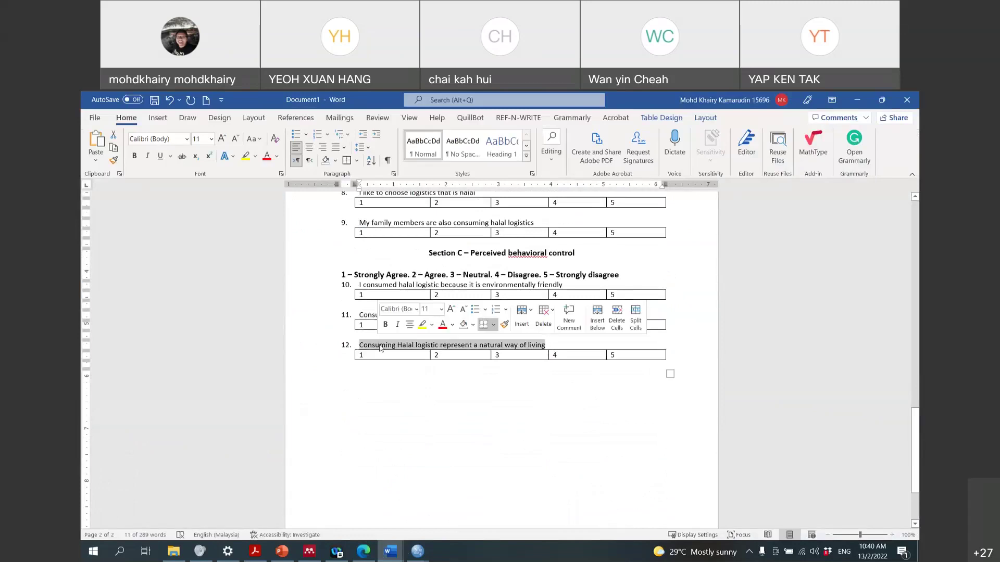
{"action": "left_click", "coordinate": [363, 551]}
{"action": "key", "text": "ctrl+v"}
{"action": "left_click", "coordinate": [849, 374]}
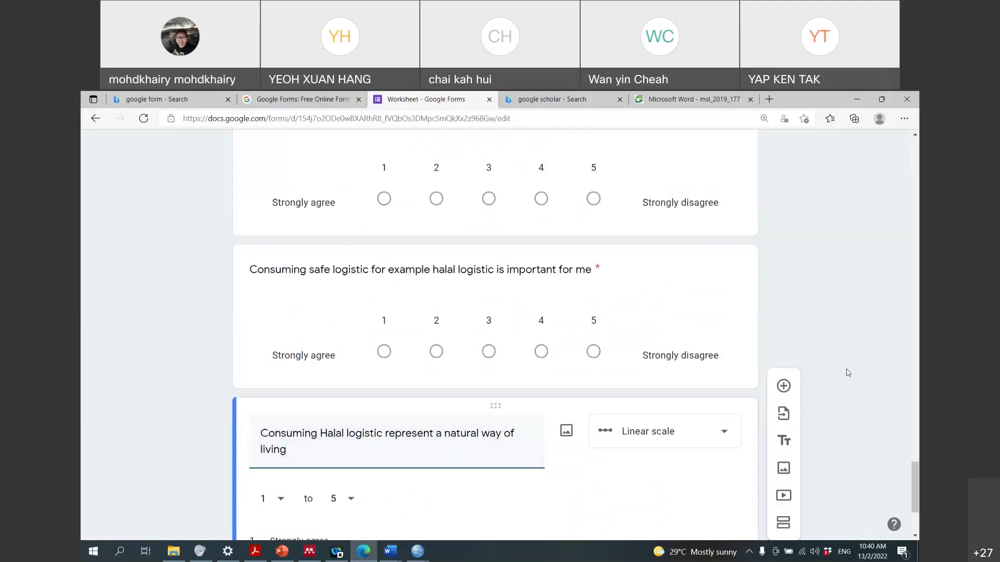
Add a title block below the last Section C question reading "Thanks and regards for answer this questionnaire"
{"action": "scroll", "coordinate": [853, 391], "scroll_direction": "down", "scroll_amount": 3}
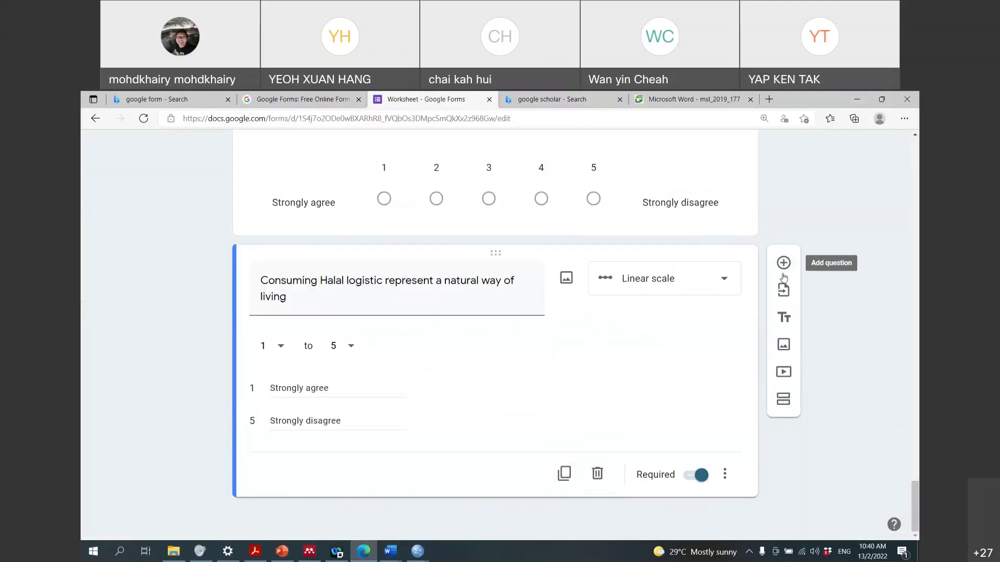
{"action": "left_click", "coordinate": [784, 319]}
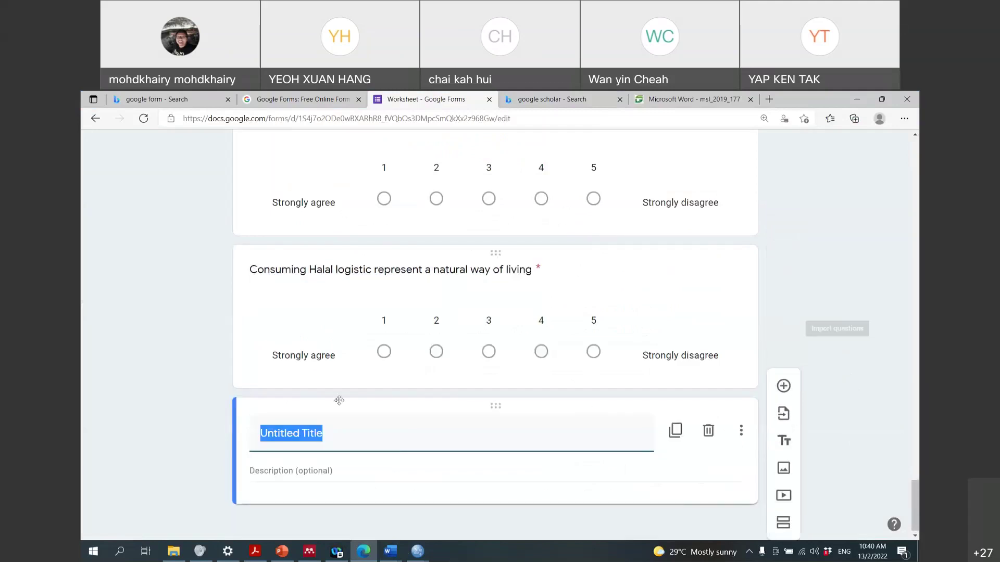
{"action": "type", "text": "Tahn"}
{"action": "key", "text": "BackSpace"}
{"action": "key", "text": "BackSpace"}
{"action": "key", "text": "BackSpace"}
{"action": "type", "text": "hanks and re"}
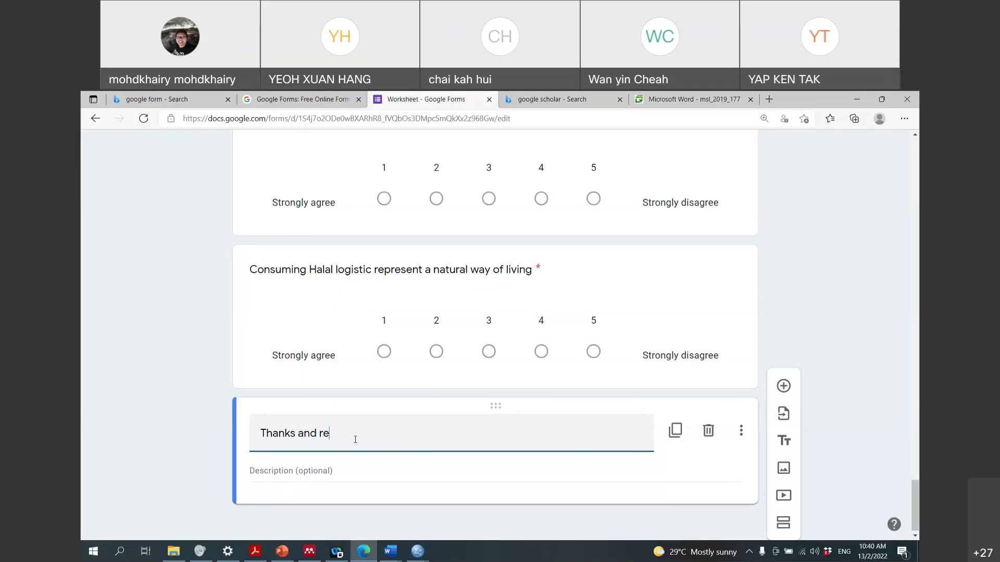
{"action": "type", "text": "gards for answer this "}
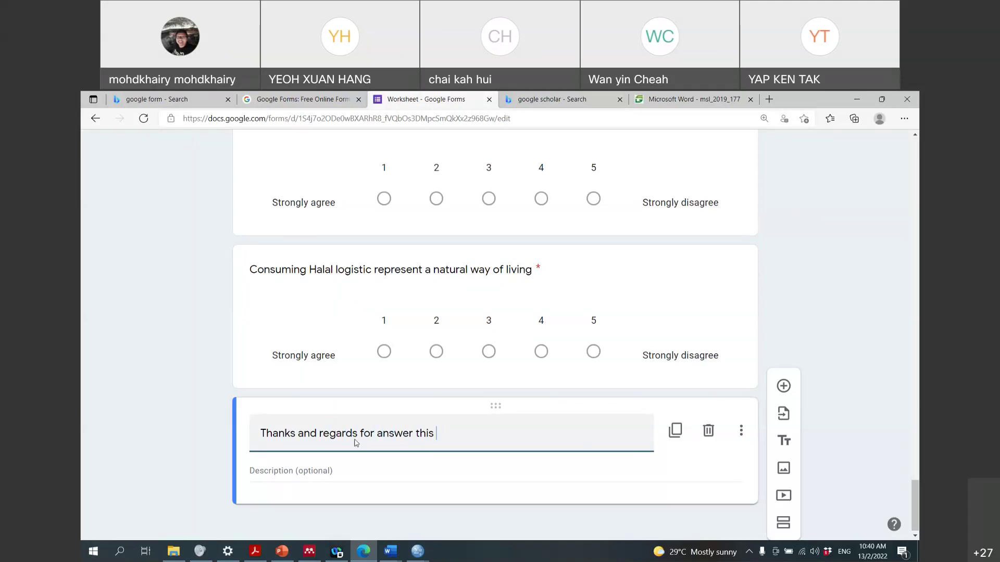
{"action": "type", "text": "questionnaire"}
In the form's response settings, remove the restriction to Universiti Teknologi Malaysia users and limit respondents to 1 response
{"action": "left_click", "coordinate": [915, 468]}
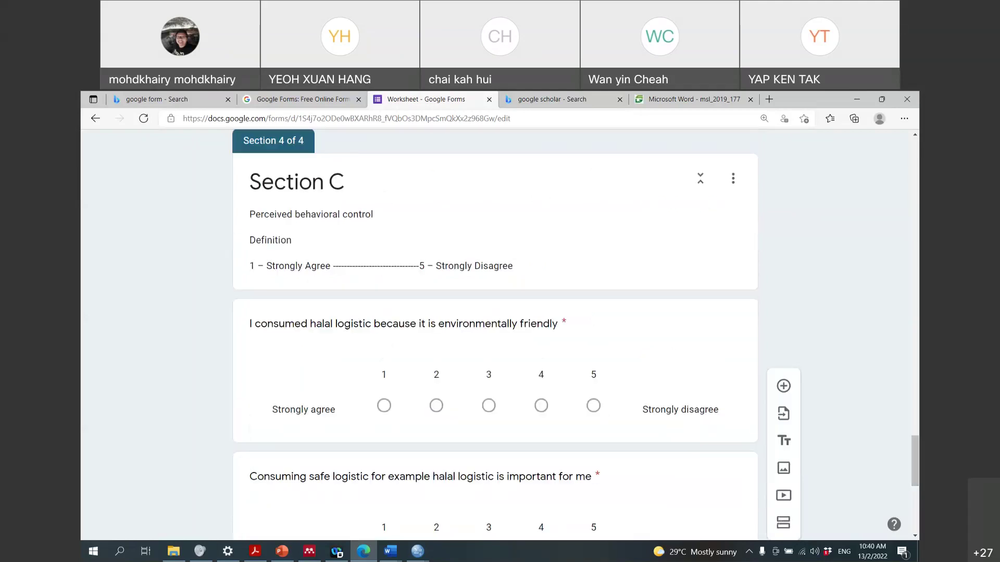
{"action": "left_click_drag", "start_coordinate": [915, 434], "coordinate": [913, 146]}
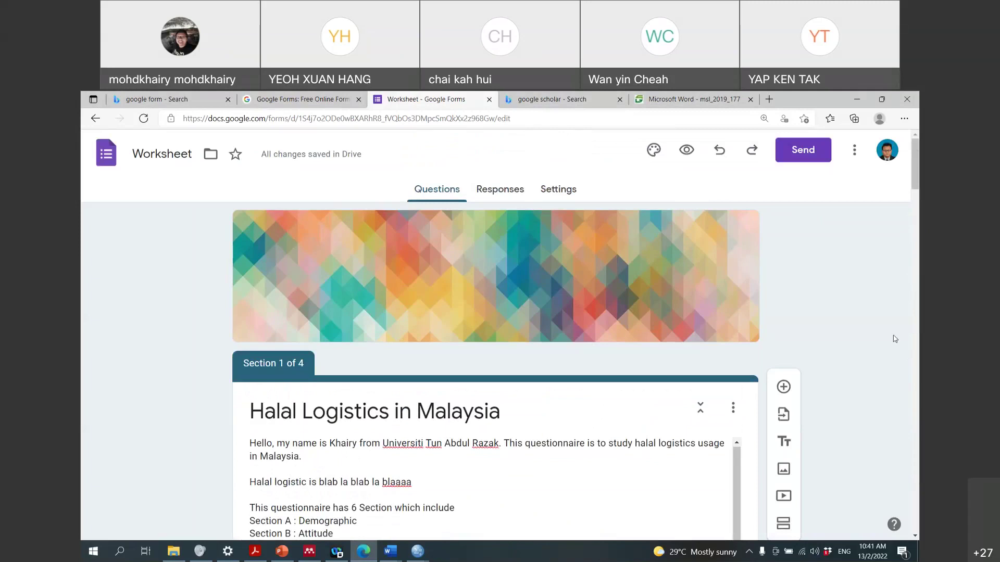
{"action": "left_click", "coordinate": [571, 198]}
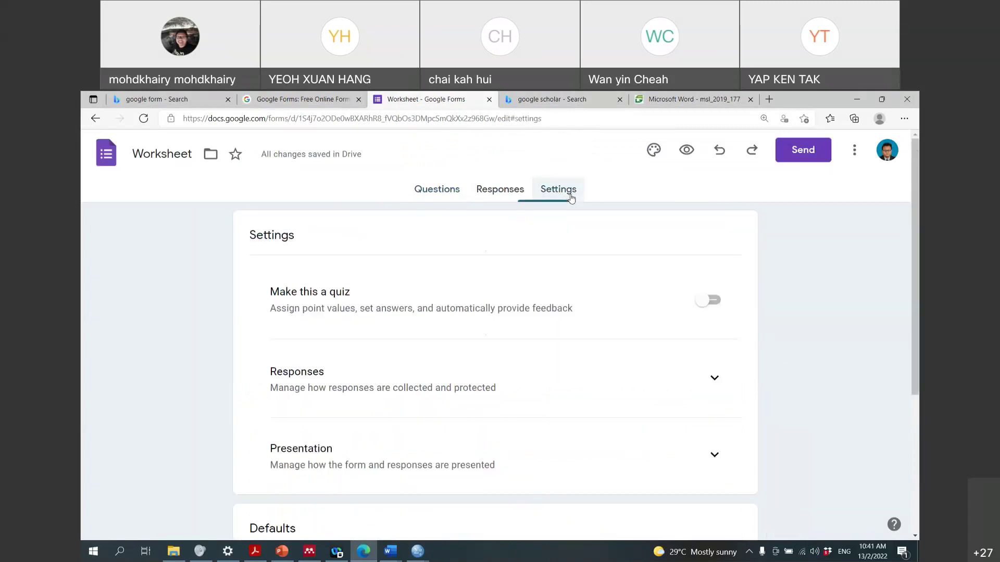
{"action": "scroll", "coordinate": [695, 289], "scroll_direction": "down", "scroll_amount": 2}
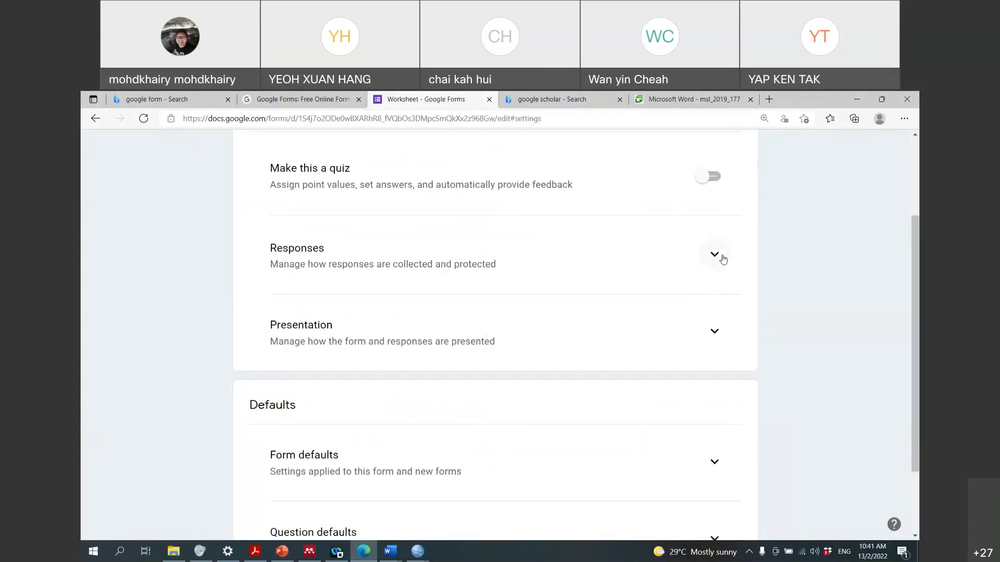
{"action": "scroll", "coordinate": [688, 317], "scroll_direction": "down", "scroll_amount": 2}
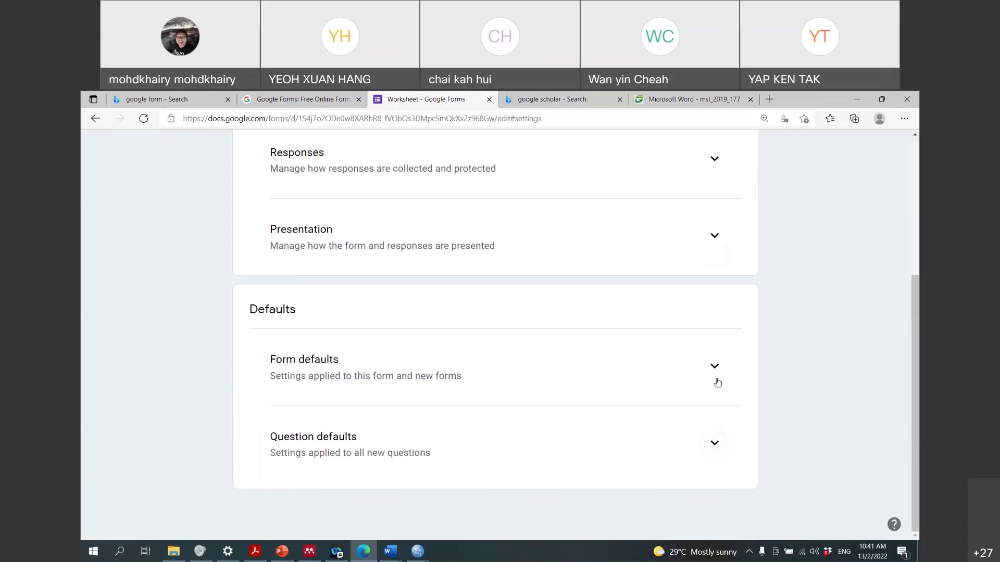
{"action": "scroll", "coordinate": [718, 377], "scroll_direction": "up", "scroll_amount": 2}
{"action": "scroll", "coordinate": [719, 373], "scroll_direction": "up", "scroll_amount": 2}
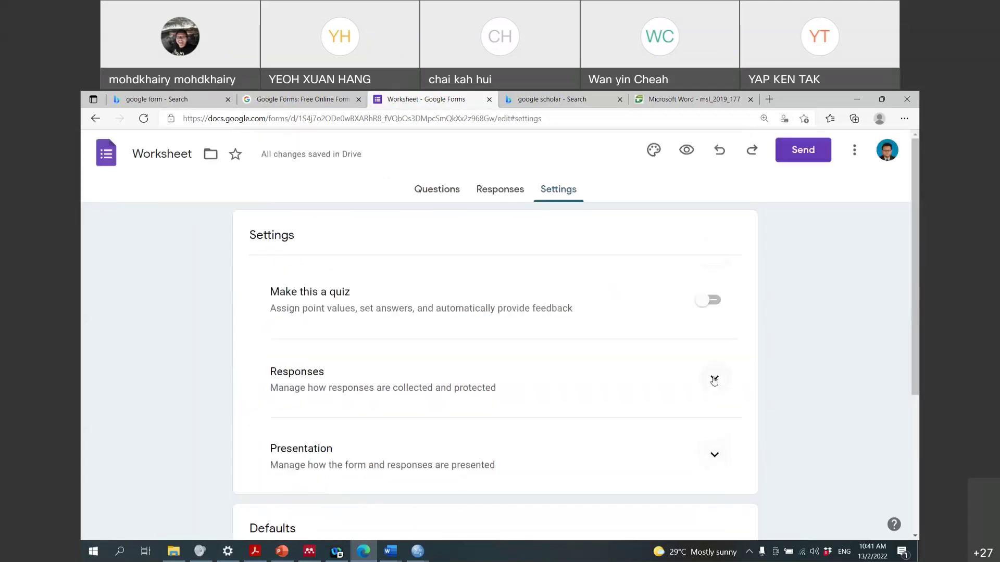
{"action": "left_click", "coordinate": [714, 379]}
{"action": "scroll", "coordinate": [729, 401], "scroll_direction": "down", "scroll_amount": 2}
{"action": "scroll", "coordinate": [750, 445], "scroll_direction": "down", "scroll_amount": 3}
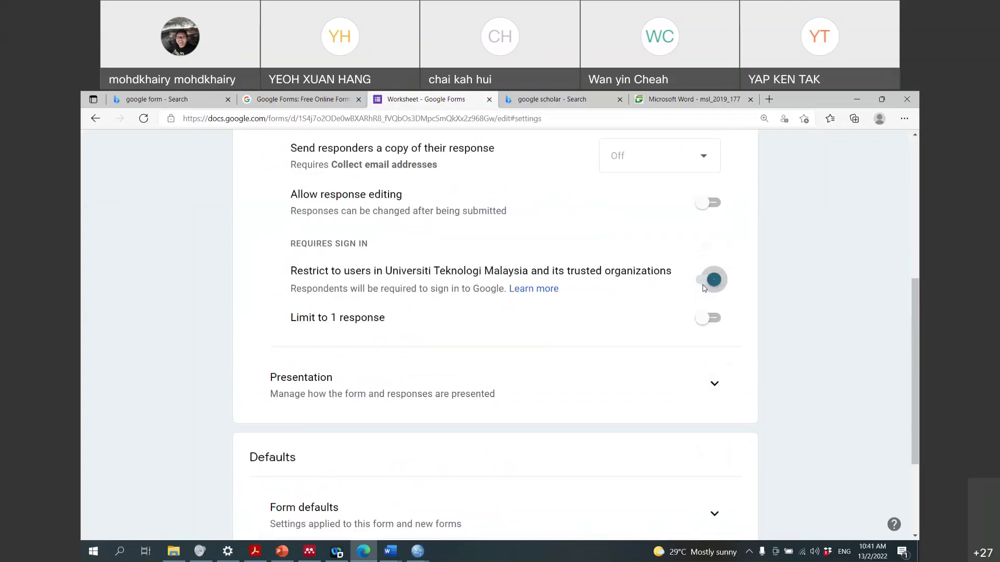
{"action": "left_click", "coordinate": [703, 287]}
{"action": "scroll", "coordinate": [701, 326], "scroll_direction": "up", "scroll_amount": 1}
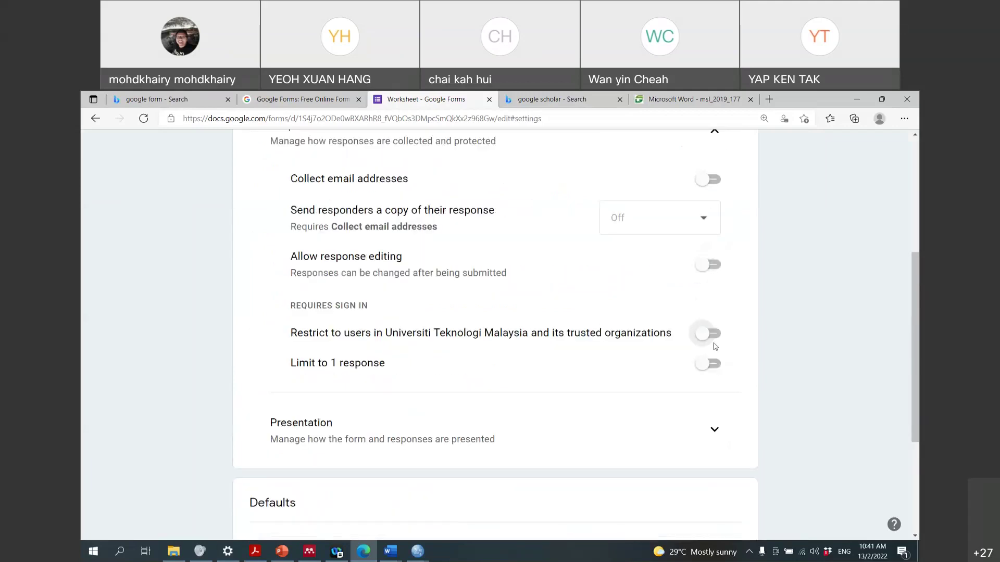
{"action": "left_click", "coordinate": [706, 370]}
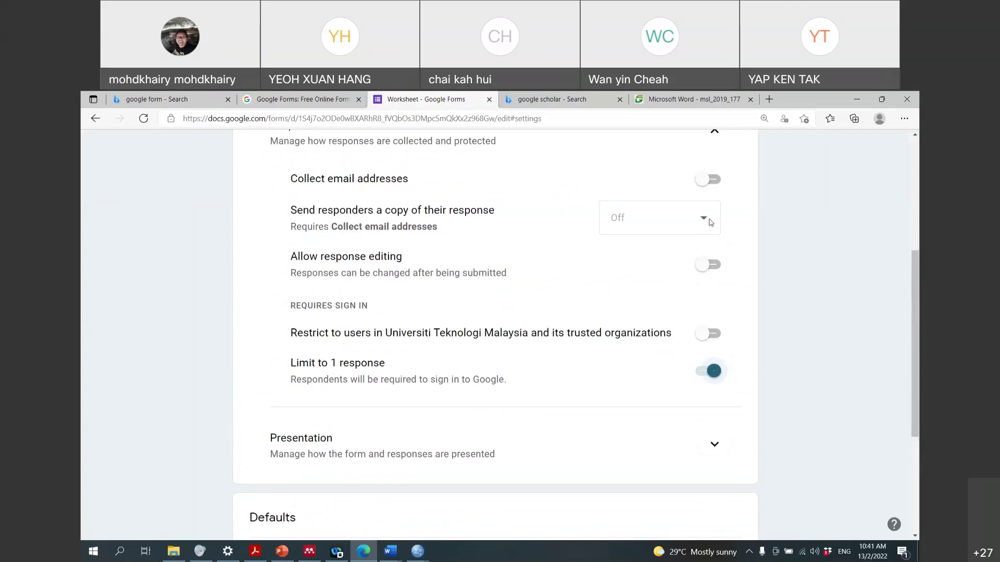
Enable collecting email addresses and set sending responders a copy of their response to "When requested"
{"action": "left_click", "coordinate": [709, 182]}
{"action": "left_click", "coordinate": [706, 219]}
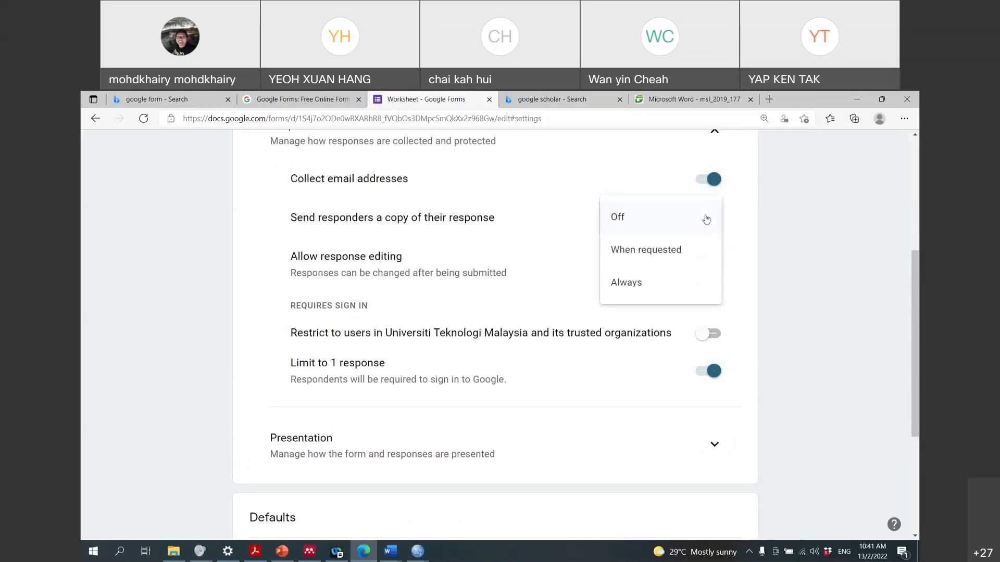
{"action": "left_click", "coordinate": [676, 249]}
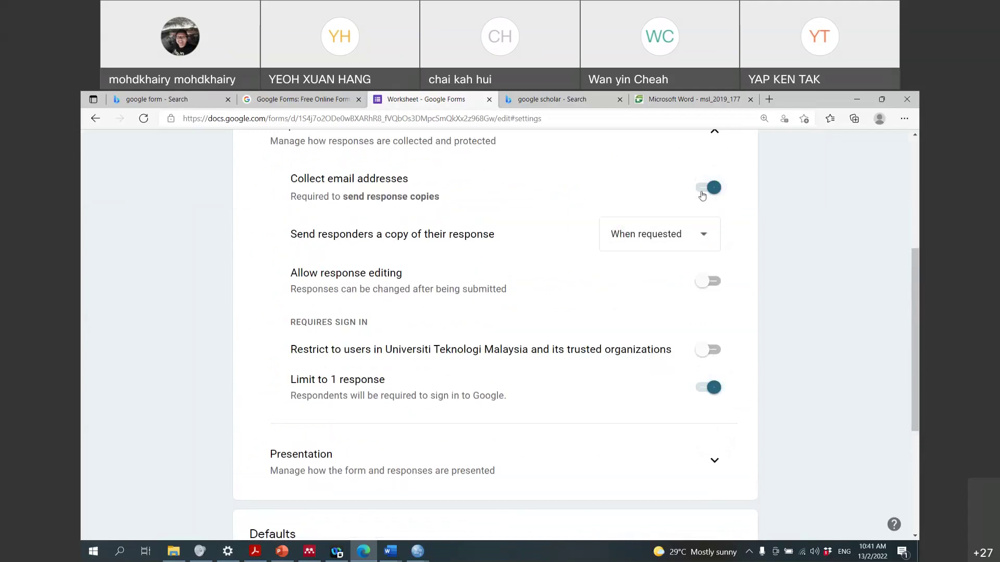
{"action": "scroll", "coordinate": [703, 218], "scroll_direction": "up", "scroll_amount": 2}
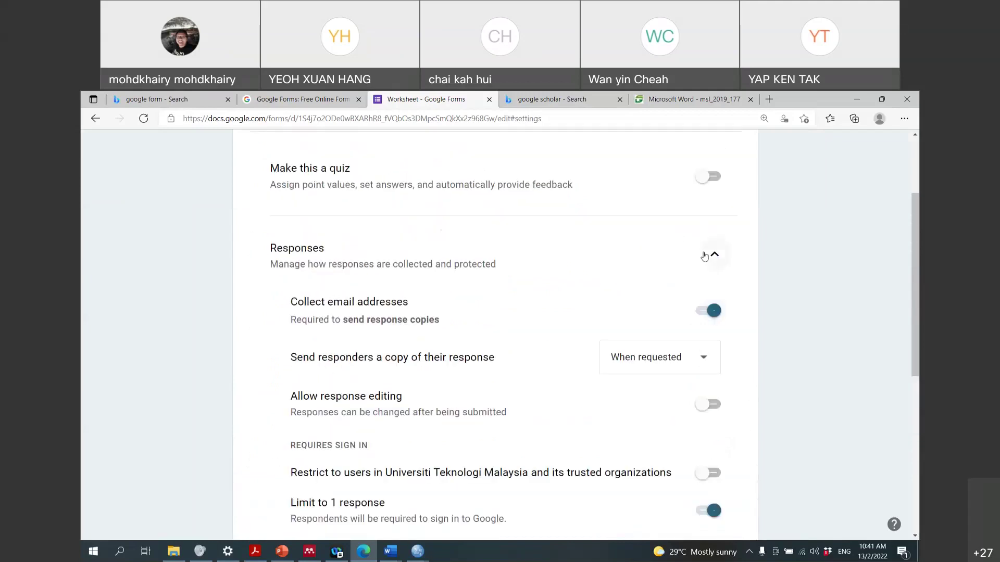
{"action": "scroll", "coordinate": [704, 256], "scroll_direction": "down", "scroll_amount": 1}
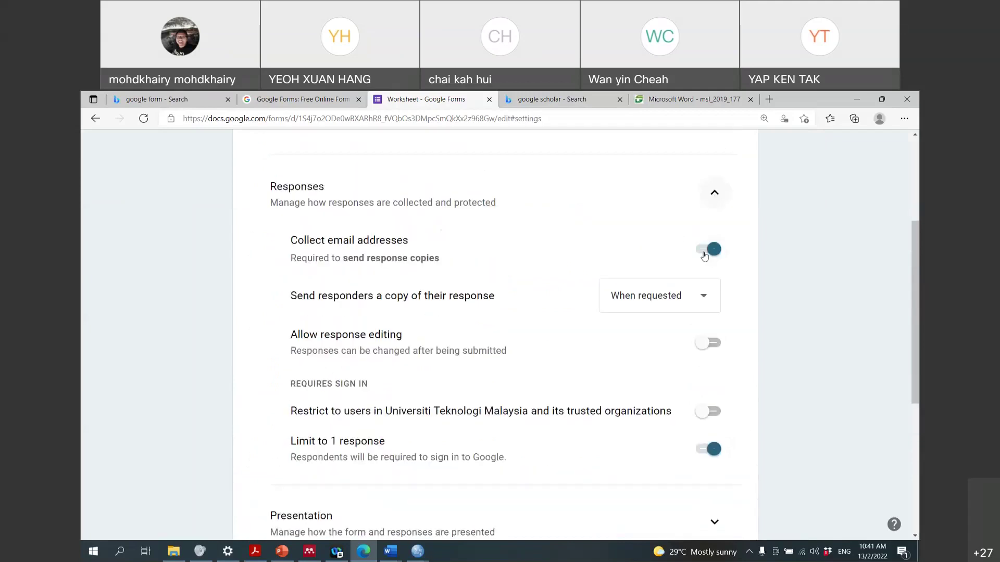
Switch the Universiti Teknologi Malaysia user restriction on and back off, and review the remaining form settings
{"action": "left_click", "coordinate": [710, 413]}
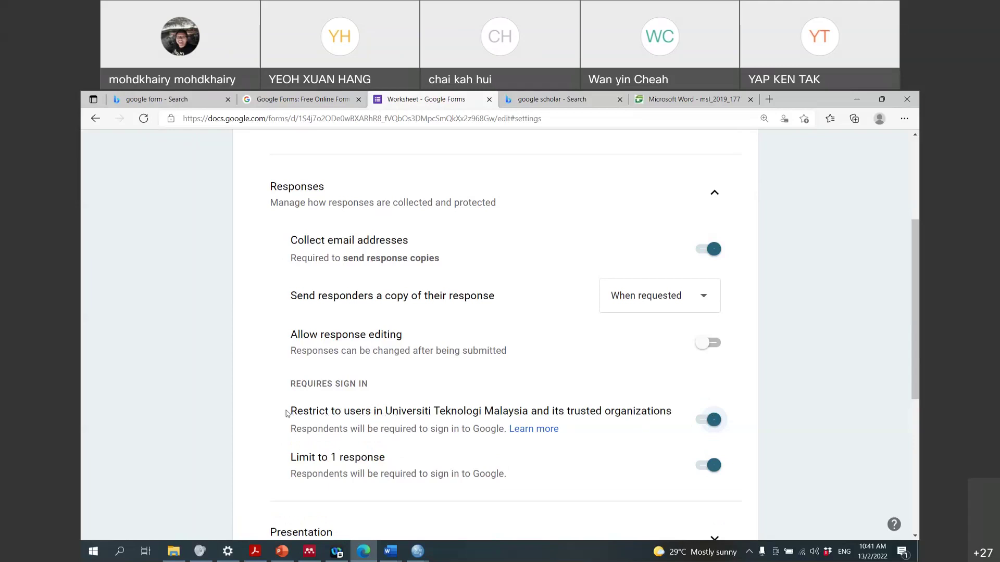
{"action": "left_click", "coordinate": [706, 420]}
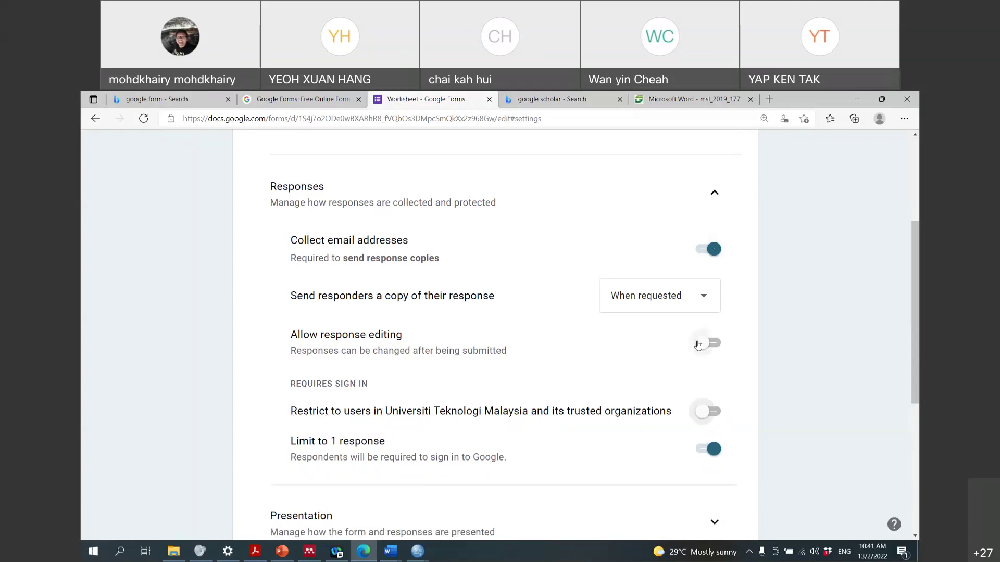
{"action": "scroll", "coordinate": [700, 344], "scroll_direction": "up", "scroll_amount": 1}
{"action": "scroll", "coordinate": [702, 341], "scroll_direction": "down", "scroll_amount": 3}
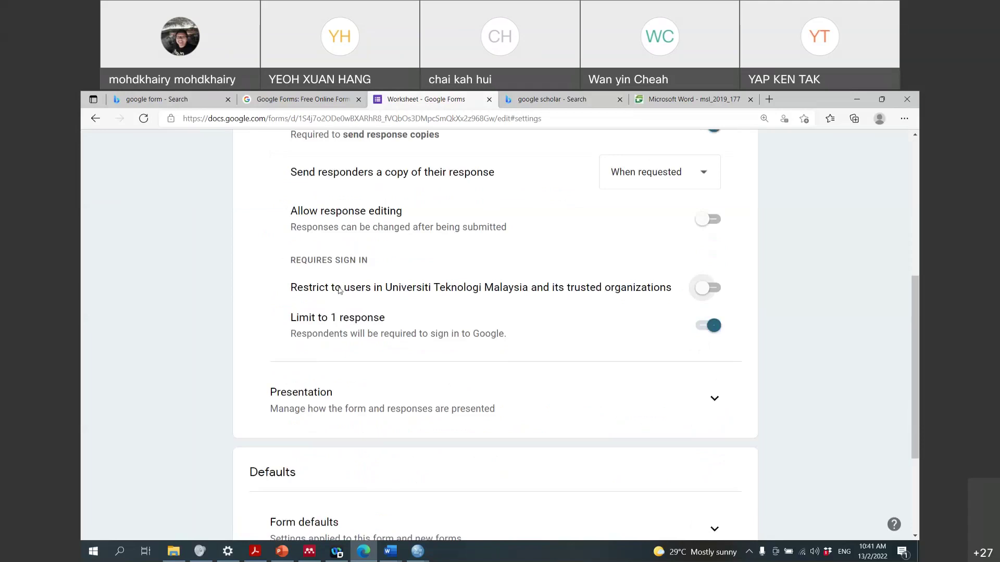
{"action": "scroll", "coordinate": [672, 314], "scroll_direction": "down", "scroll_amount": 1}
{"action": "scroll", "coordinate": [671, 313], "scroll_direction": "down", "scroll_amount": 2}
{"action": "scroll", "coordinate": [594, 363], "scroll_direction": "up", "scroll_amount": 8}
{"action": "scroll", "coordinate": [594, 363], "scroll_direction": "down", "scroll_amount": 5}
{"action": "scroll", "coordinate": [602, 360], "scroll_direction": "up", "scroll_amount": 2}
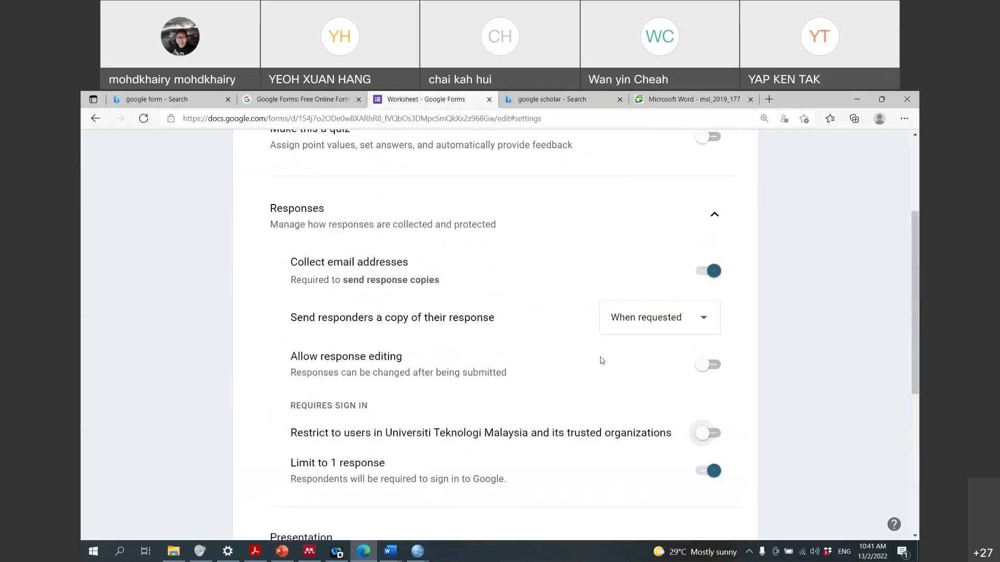
Preview the questionnaire as a respondent and examine its opening page from the introduction to the email field
{"action": "scroll", "coordinate": [602, 360], "scroll_direction": "up", "scroll_amount": 3}
{"action": "left_click", "coordinate": [436, 193]}
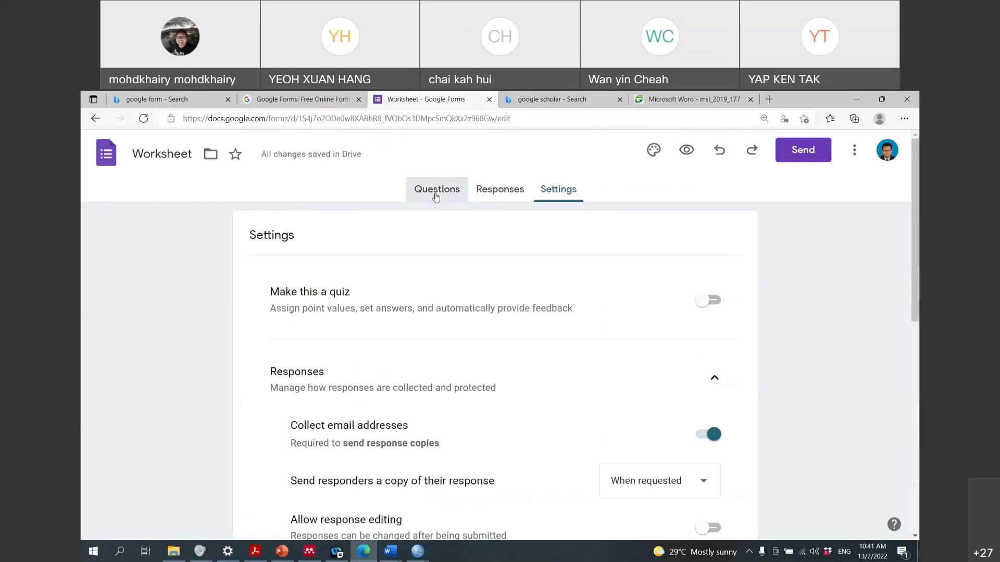
{"action": "left_click", "coordinate": [684, 152]}
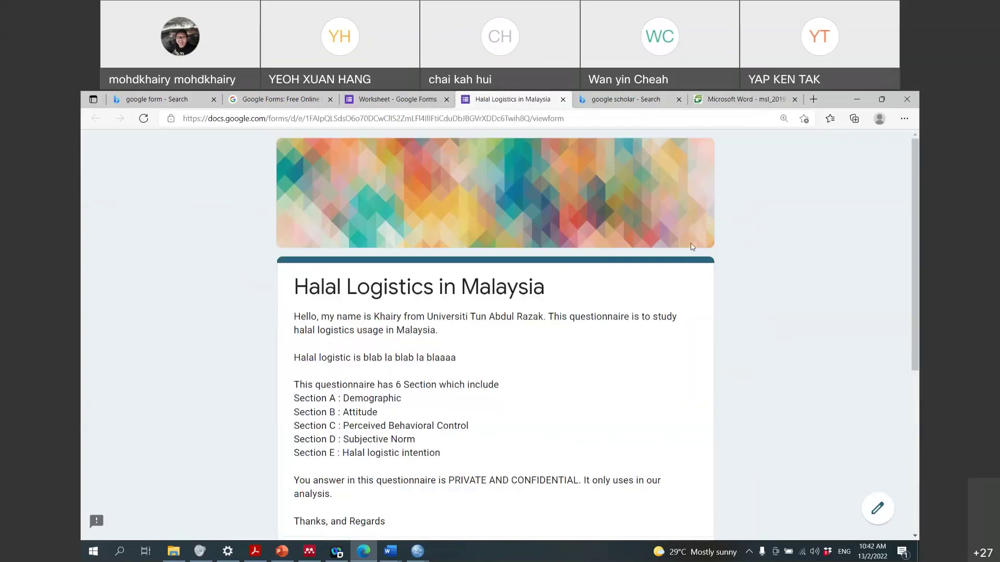
{"action": "scroll", "coordinate": [692, 246], "scroll_direction": "down", "scroll_amount": 5}
{"action": "scroll", "coordinate": [692, 247], "scroll_direction": "up", "scroll_amount": 5}
{"action": "scroll", "coordinate": [692, 247], "scroll_direction": "down", "scroll_amount": 5}
{"action": "scroll", "coordinate": [691, 247], "scroll_direction": "up", "scroll_amount": 5}
{"action": "scroll", "coordinate": [692, 246], "scroll_direction": "down", "scroll_amount": 5}
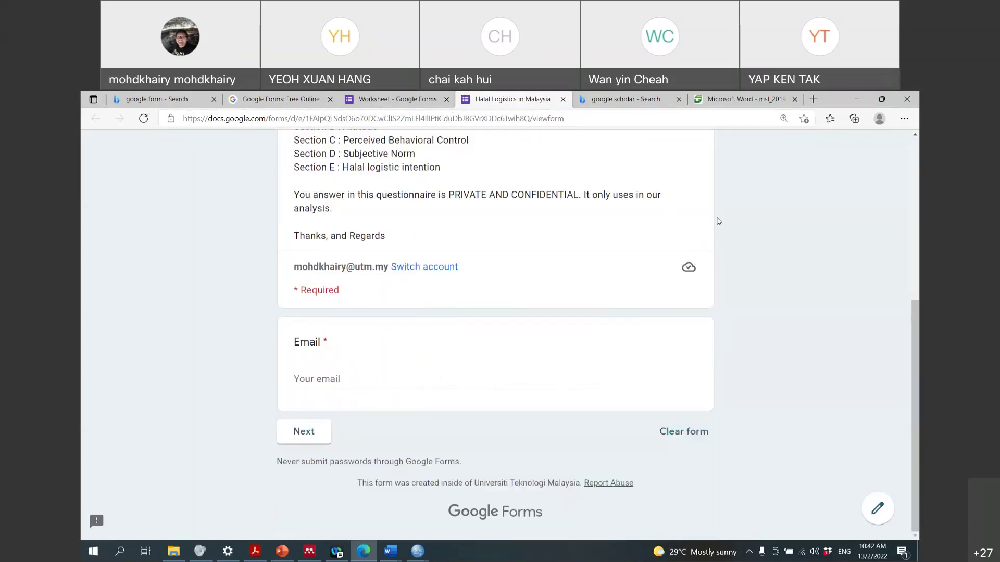
{"action": "scroll", "coordinate": [761, 239], "scroll_direction": "up", "scroll_amount": 5}
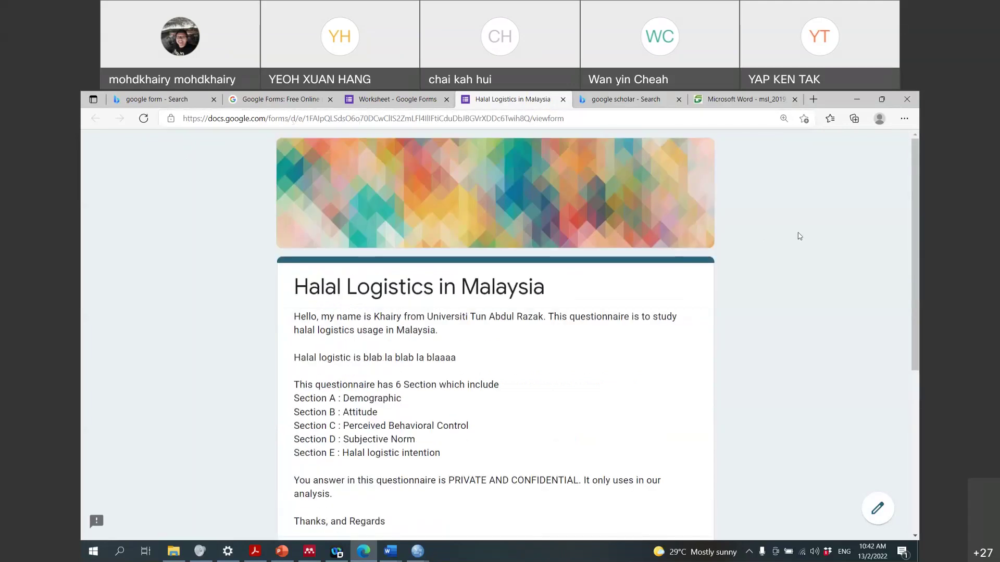
Return to the form editor and disable collecting email addresses through the email field's settings link
{"action": "double_click", "coordinate": [833, 105]}
{"action": "left_click", "coordinate": [399, 212]}
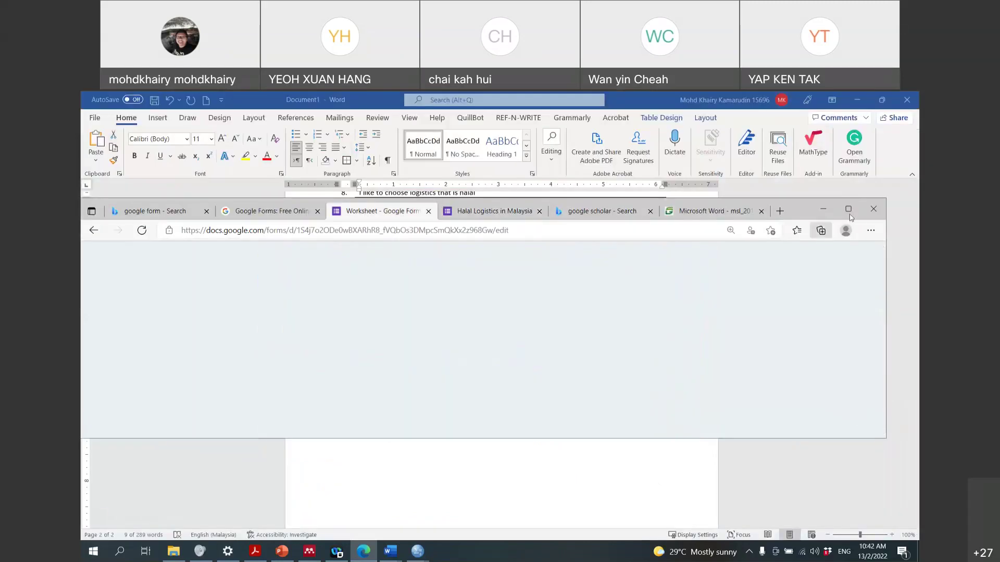
{"action": "left_click", "coordinate": [851, 214]}
{"action": "scroll", "coordinate": [588, 312], "scroll_direction": "down", "scroll_amount": 8}
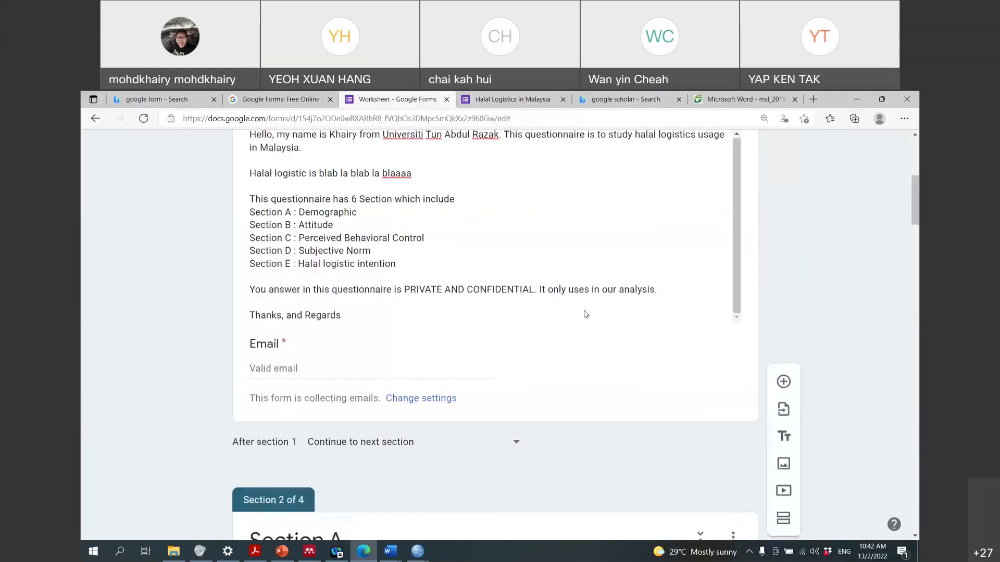
{"action": "left_click", "coordinate": [431, 275]}
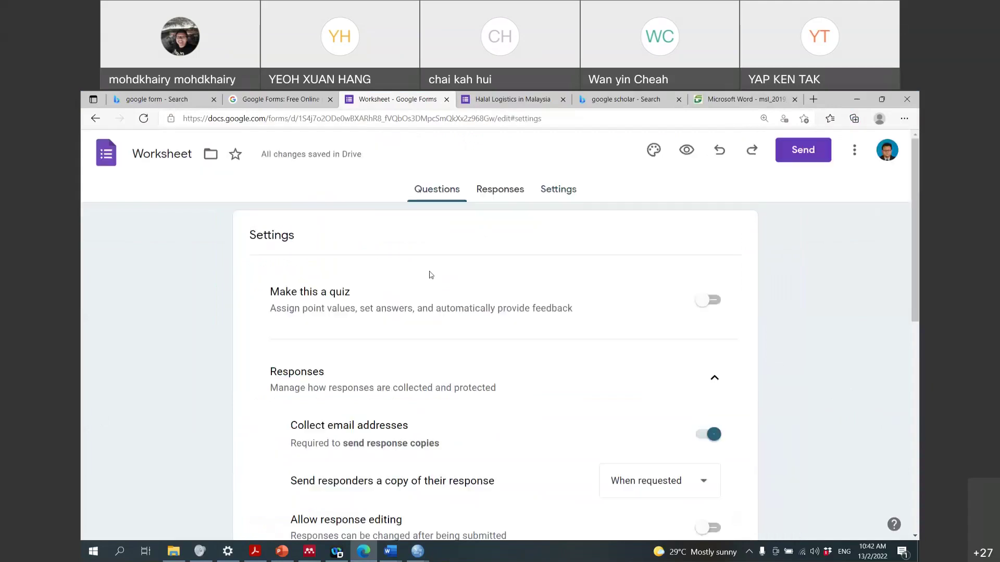
{"action": "scroll", "coordinate": [681, 374], "scroll_direction": "down", "scroll_amount": 3}
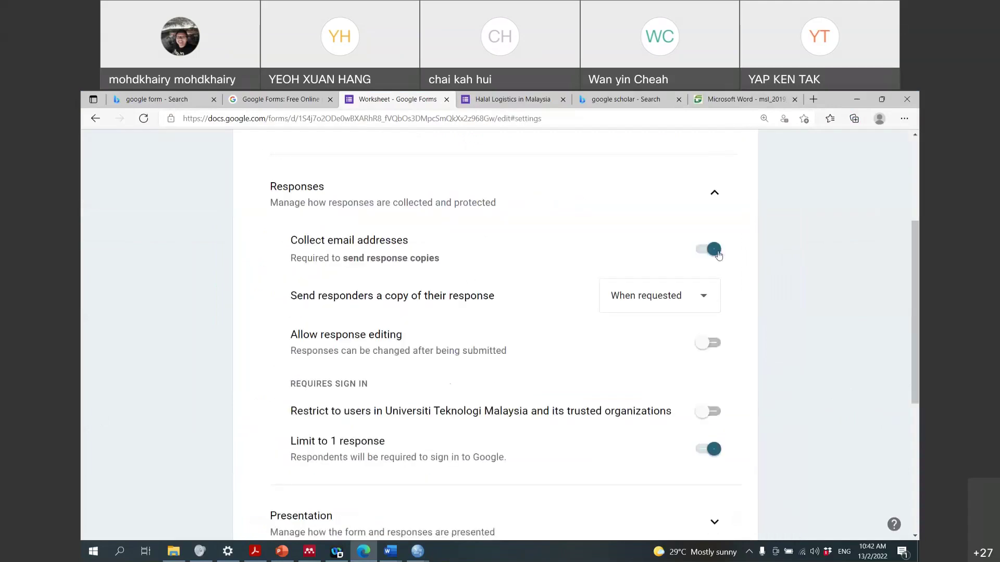
{"action": "left_click", "coordinate": [699, 255]}
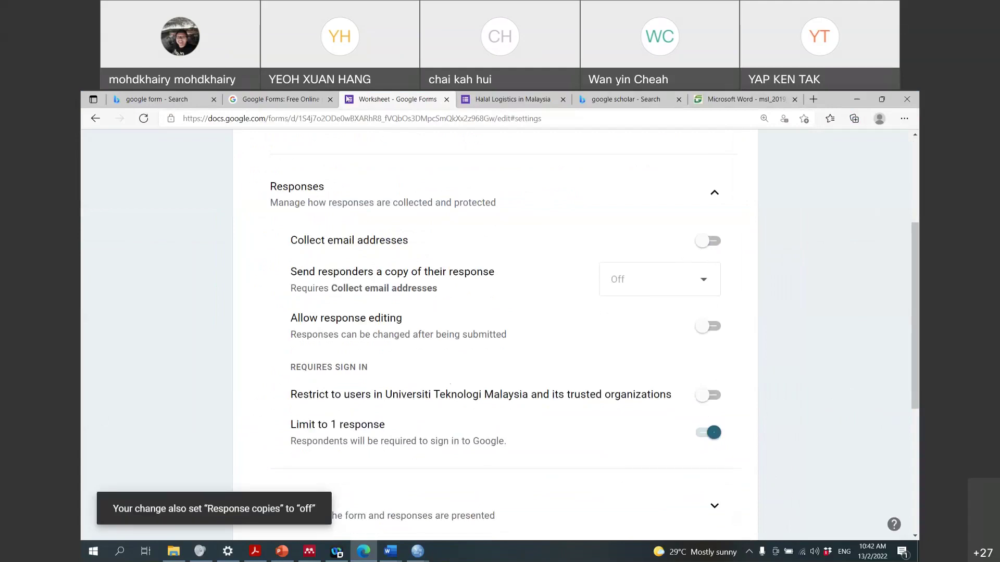
Open a fresh preview of the questionnaire, close the outdated preview, and check the opening page without the email field
{"action": "left_click", "coordinate": [99, 124]}
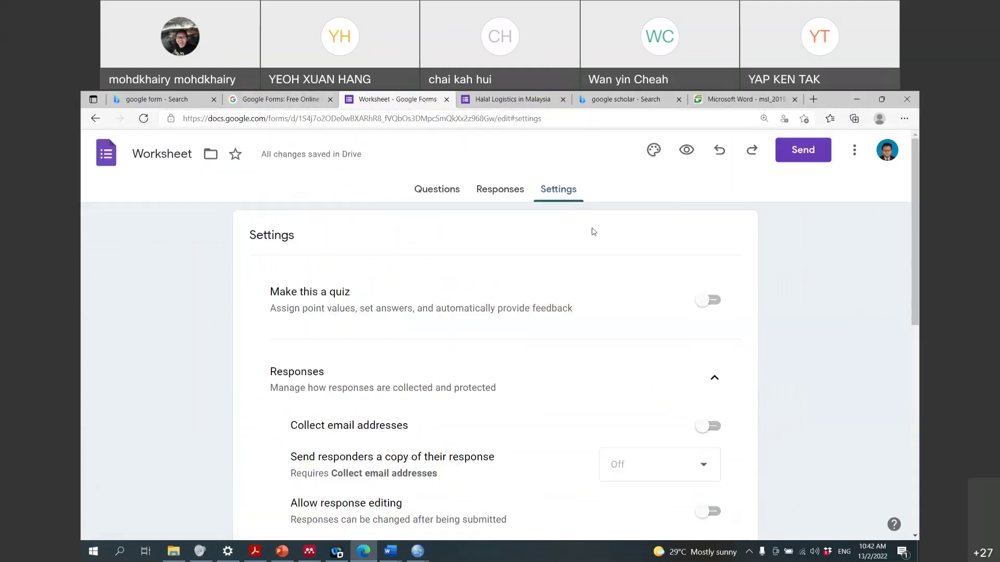
{"action": "left_click", "coordinate": [429, 197]}
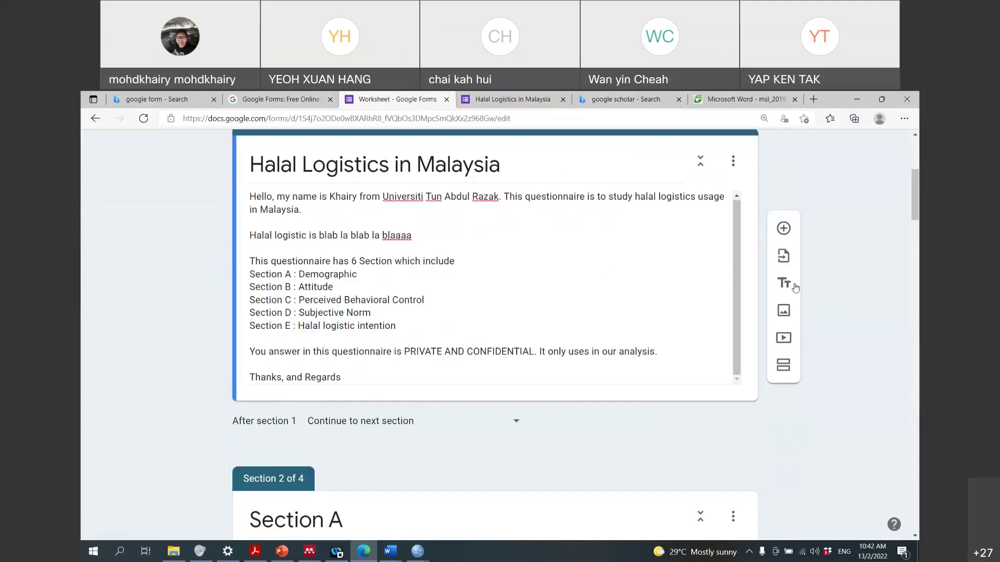
{"action": "left_click", "coordinate": [696, 159]}
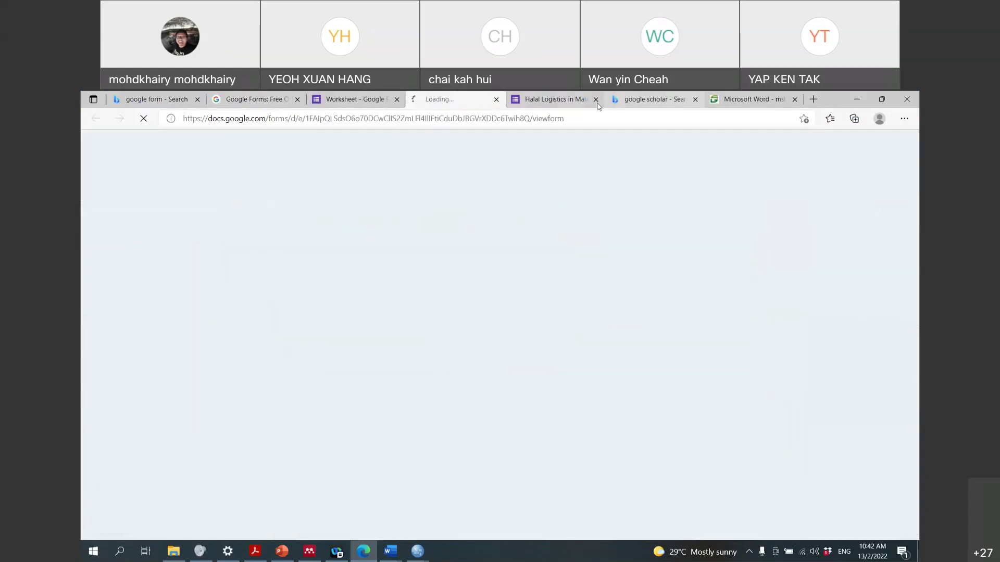
{"action": "left_click", "coordinate": [596, 100]}
{"action": "scroll", "coordinate": [594, 161], "scroll_direction": "down", "scroll_amount": 5}
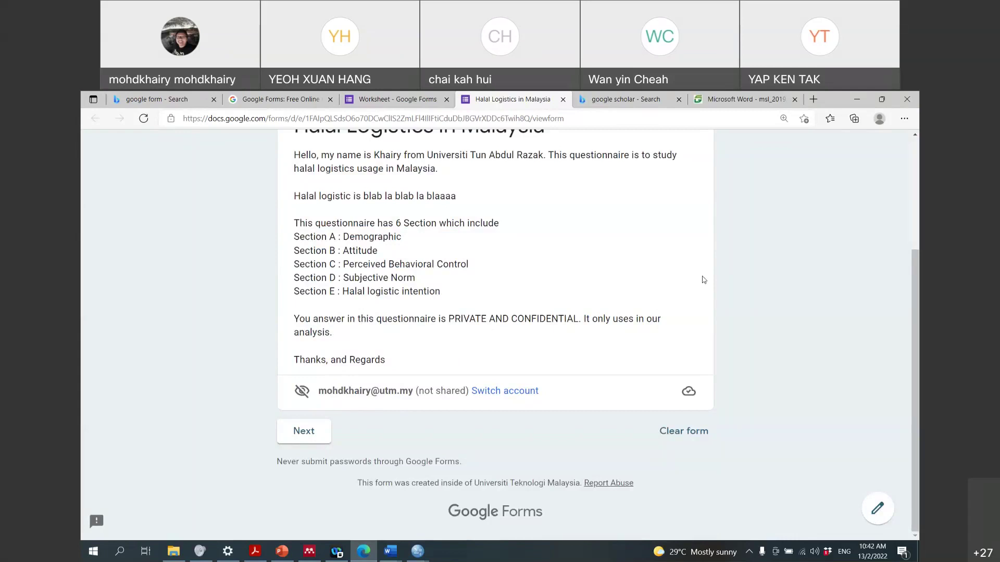
{"action": "scroll", "coordinate": [704, 279], "scroll_direction": "up", "scroll_amount": 3}
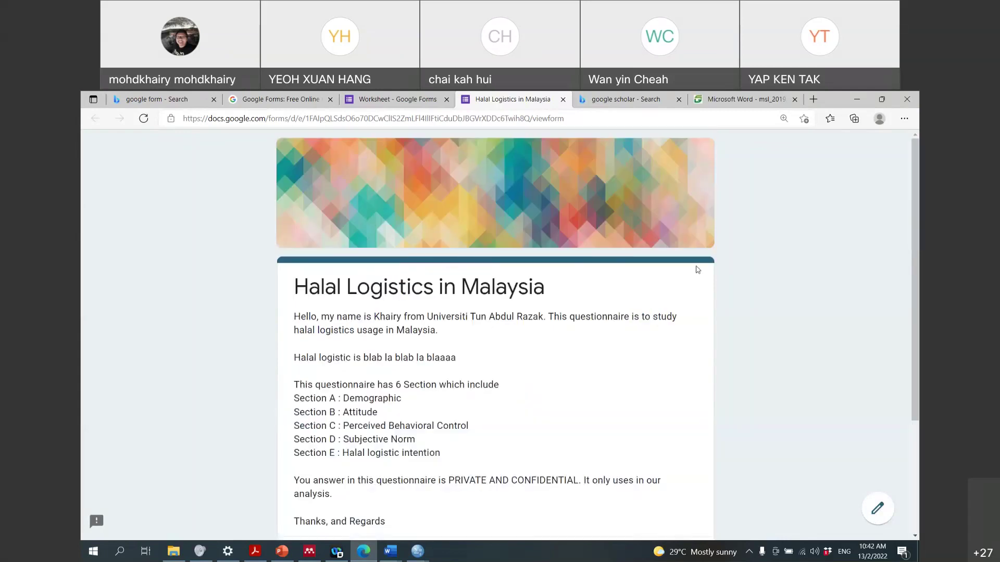
Select the questionnaire preview's web address and open the shorturl.at link shortener in a new browser tab
{"action": "left_click", "coordinate": [430, 119]}
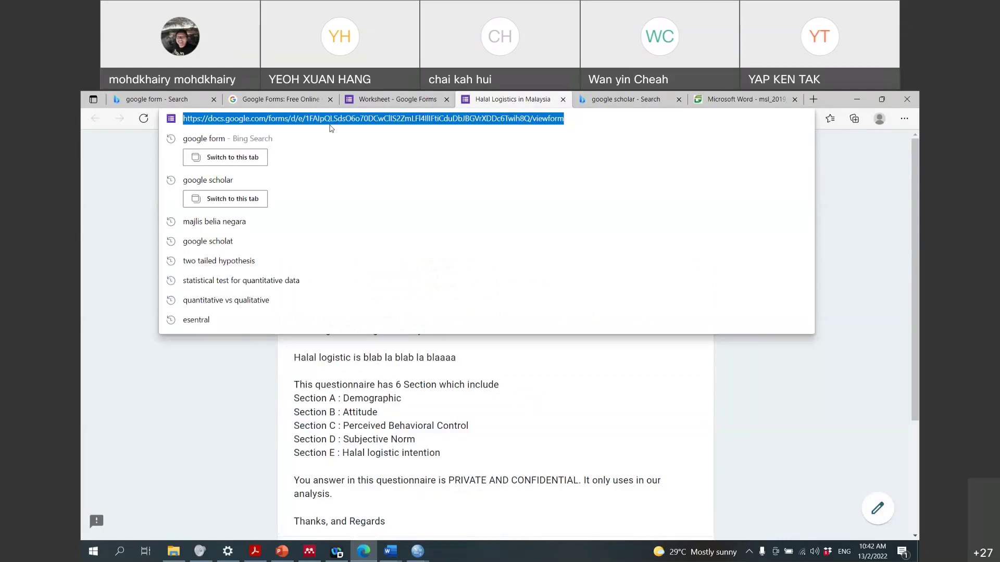
{"action": "left_click", "coordinate": [814, 100]}
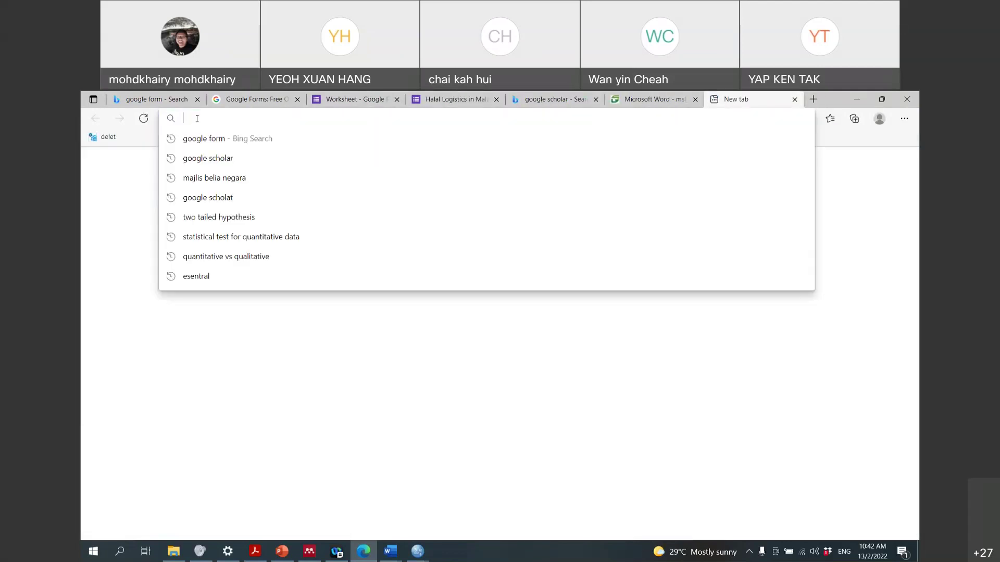
{"action": "type", "text": "shorturl.a"}
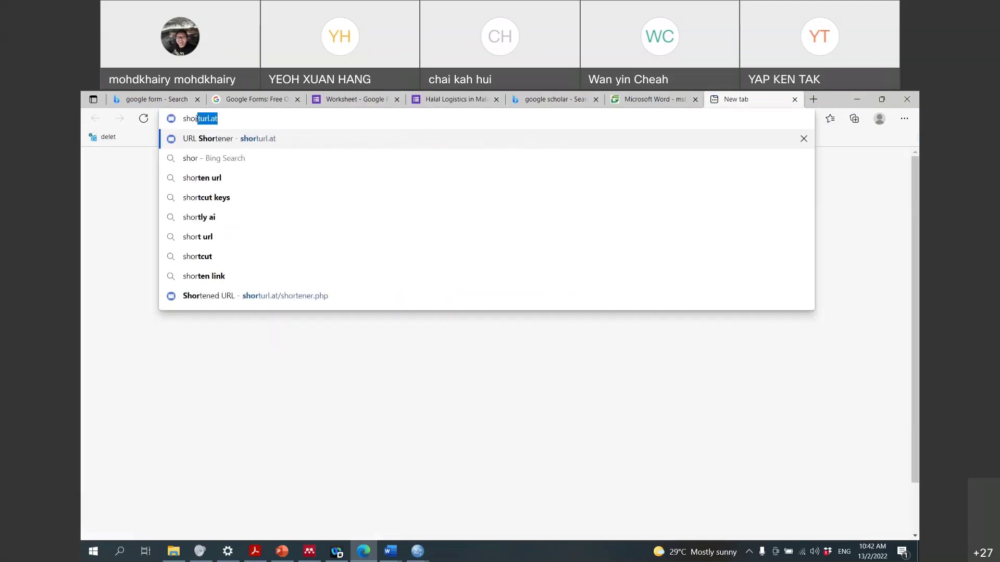
{"action": "type", "text": "t"}
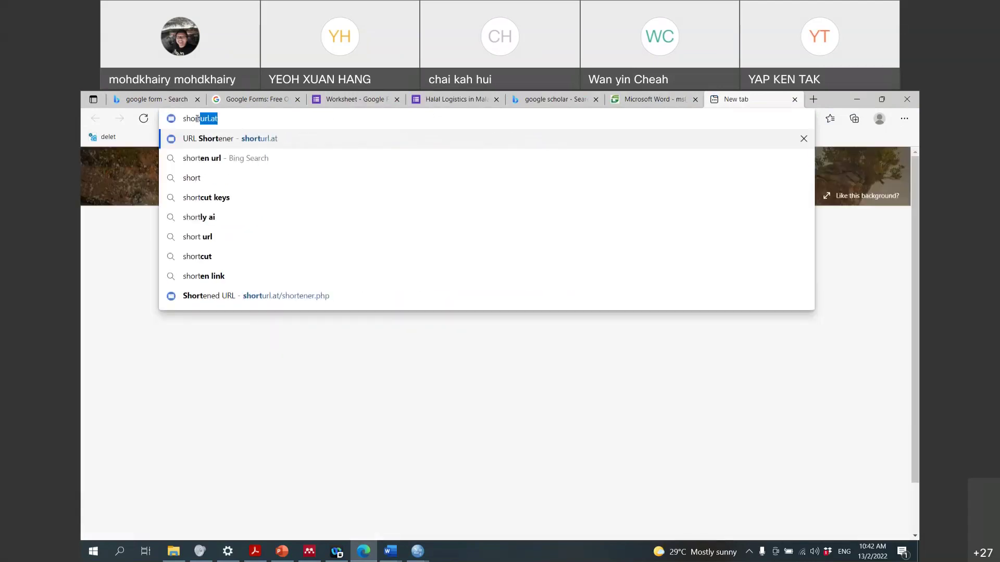
{"action": "key", "text": "Return"}
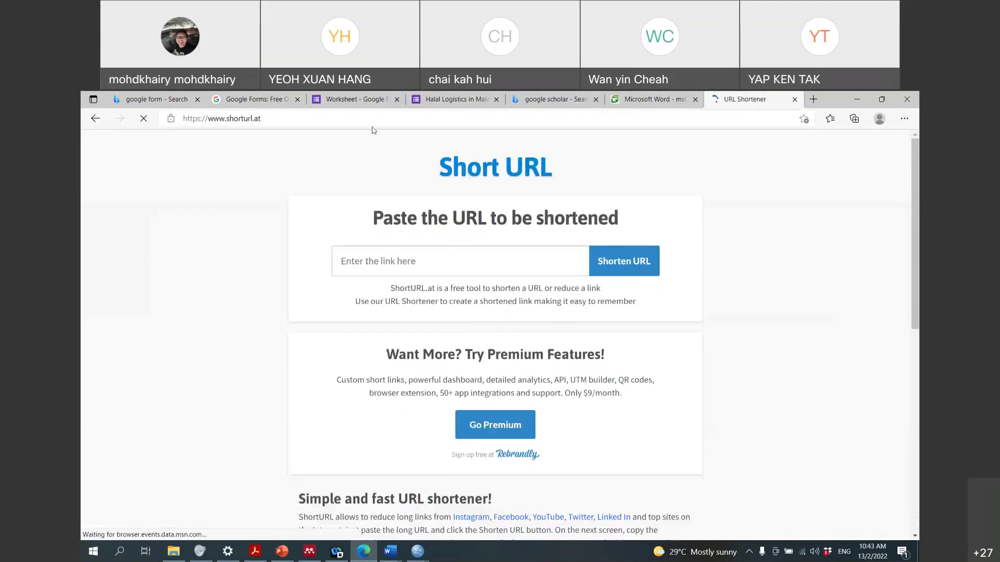
Return to the Halal Logistics in Malaysia preview and copy its full web address
{"action": "left_click", "coordinate": [349, 100]}
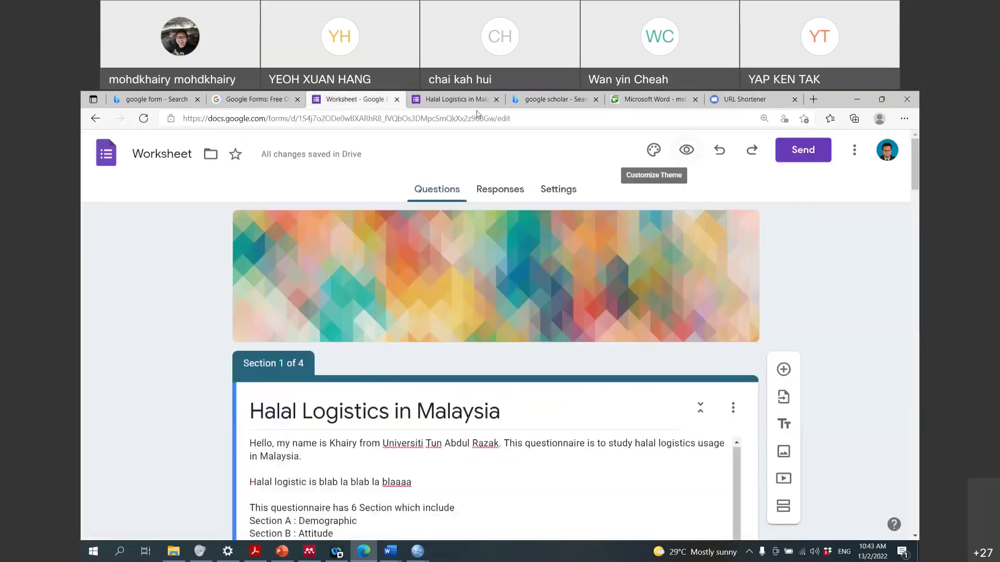
{"action": "double_click", "coordinate": [836, 105]}
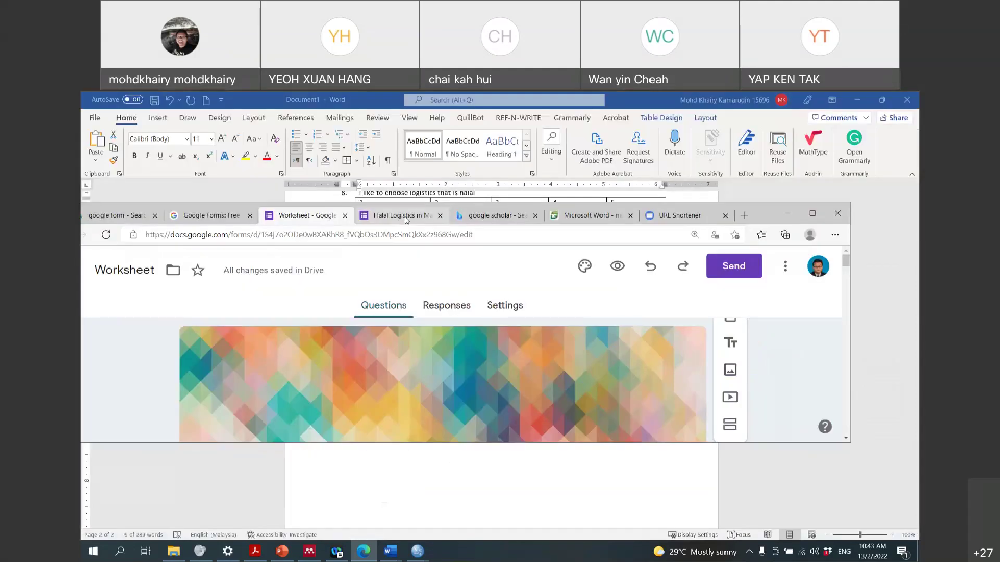
{"action": "left_click", "coordinate": [405, 219]}
{"action": "double_click", "coordinate": [406, 220]}
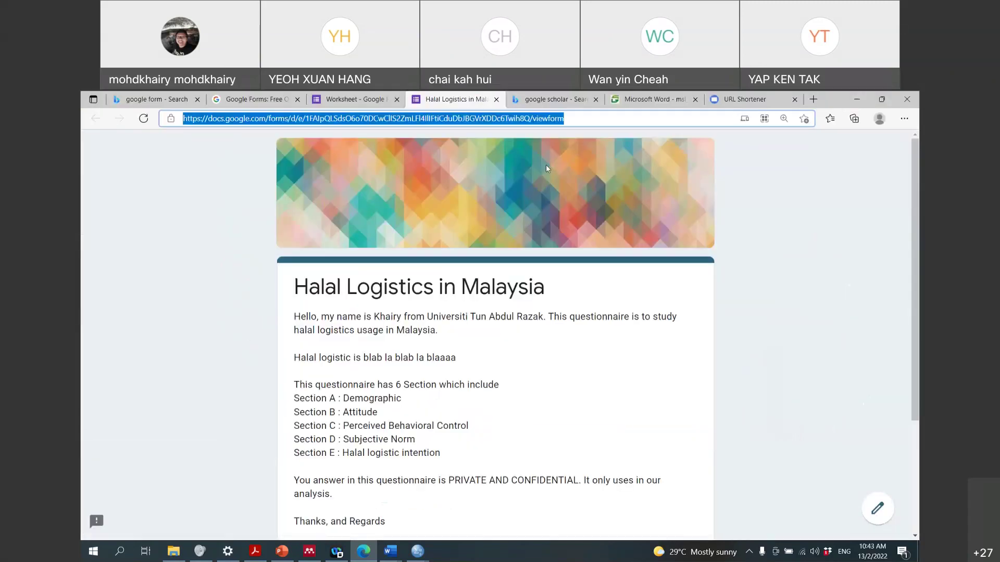
{"action": "right_click", "coordinate": [474, 119]}
{"action": "left_click", "coordinate": [505, 203]}
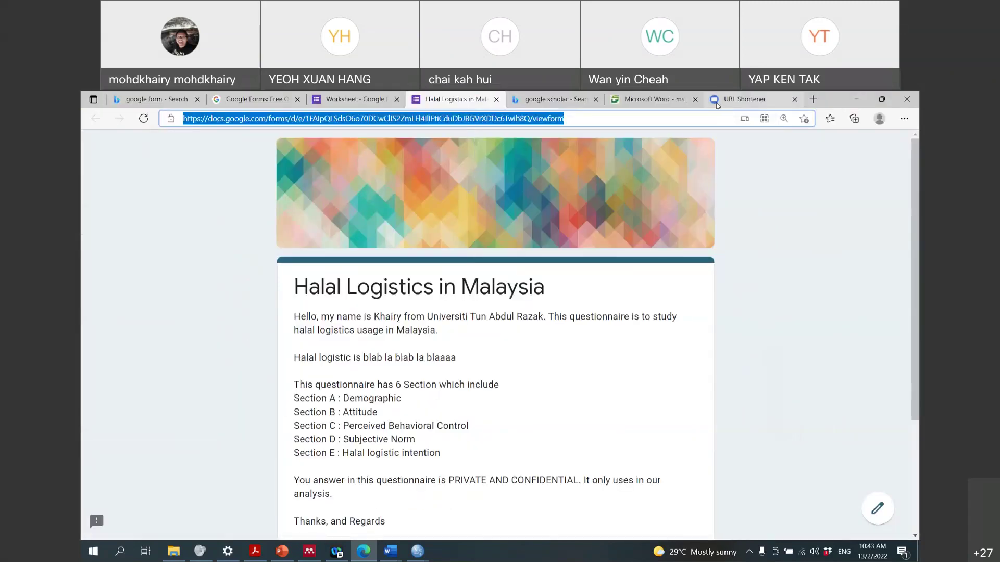
Shorten the copied questionnaire link on the Short URL page and copy the shortened URL
{"action": "left_click", "coordinate": [740, 100]}
{"action": "left_click", "coordinate": [424, 265]}
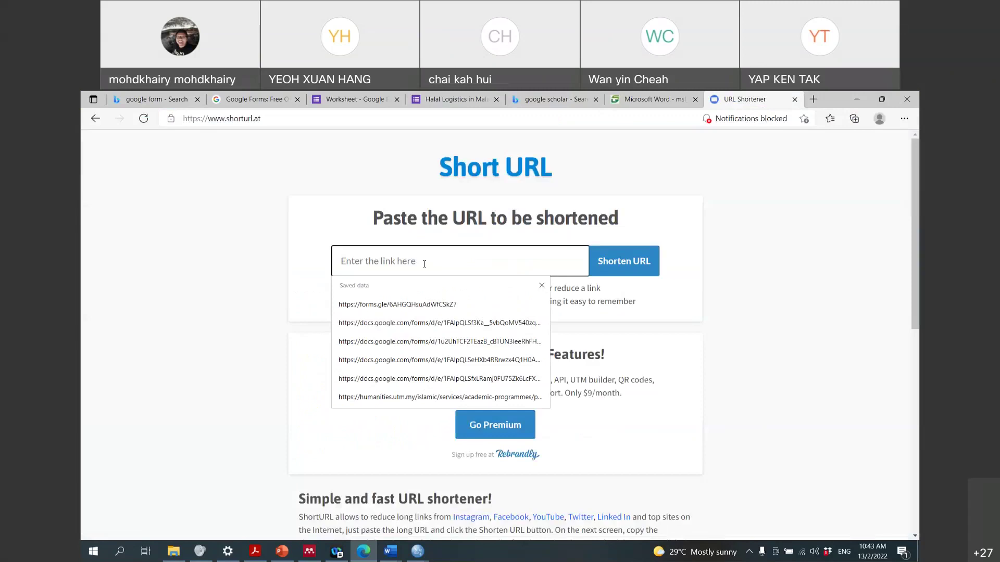
{"action": "key", "text": "ctrl+v"}
{"action": "left_click", "coordinate": [628, 261]}
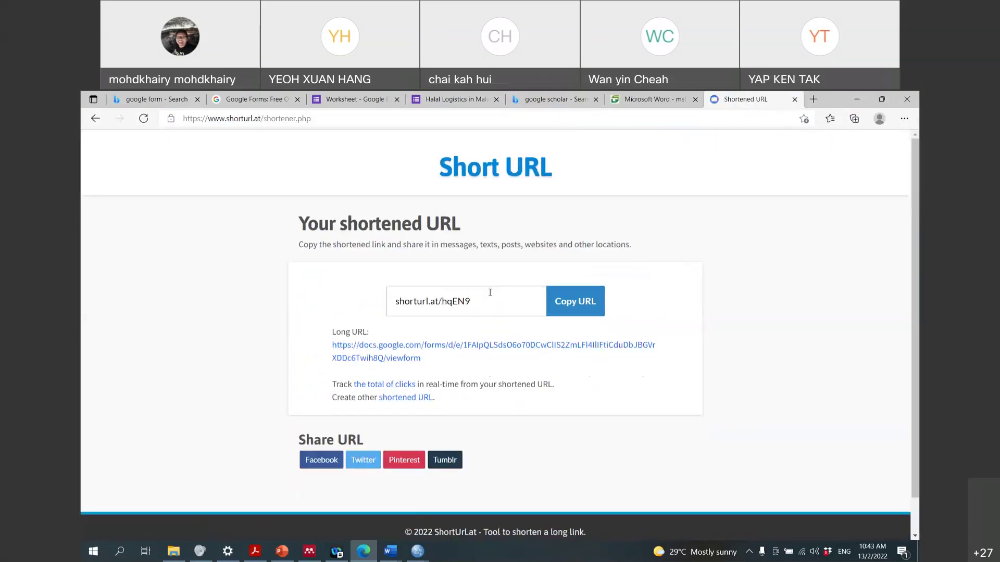
{"action": "left_click", "coordinate": [453, 303]}
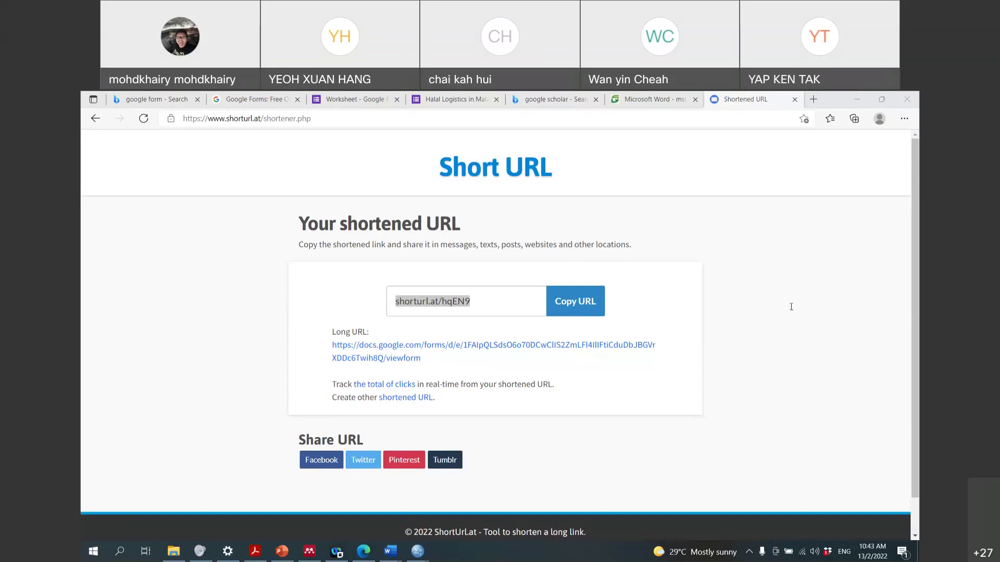
{"action": "left_click", "coordinate": [564, 308]}
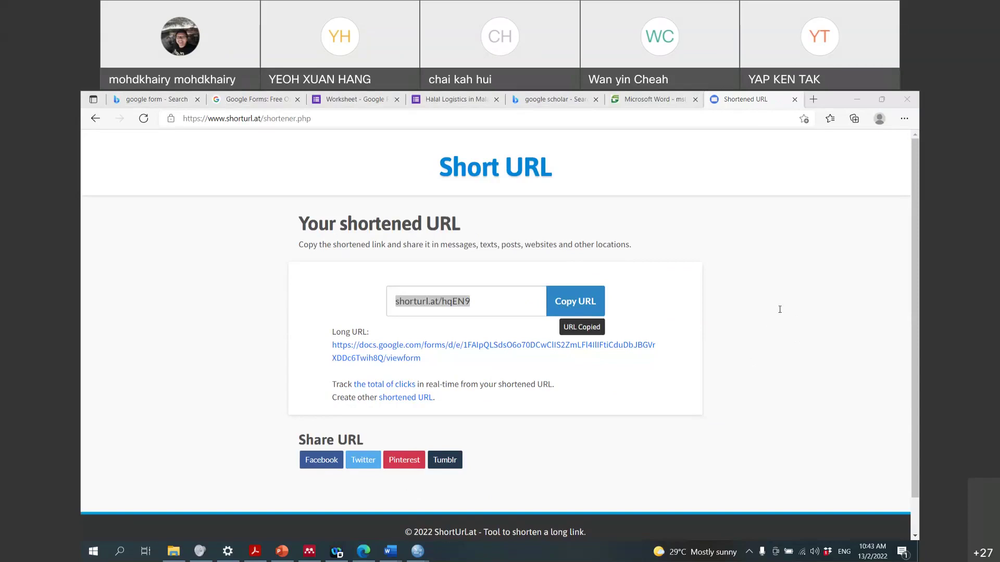
Test the shortened link in a new browser tab and return to the Short URL page
{"action": "left_click", "coordinate": [815, 100]}
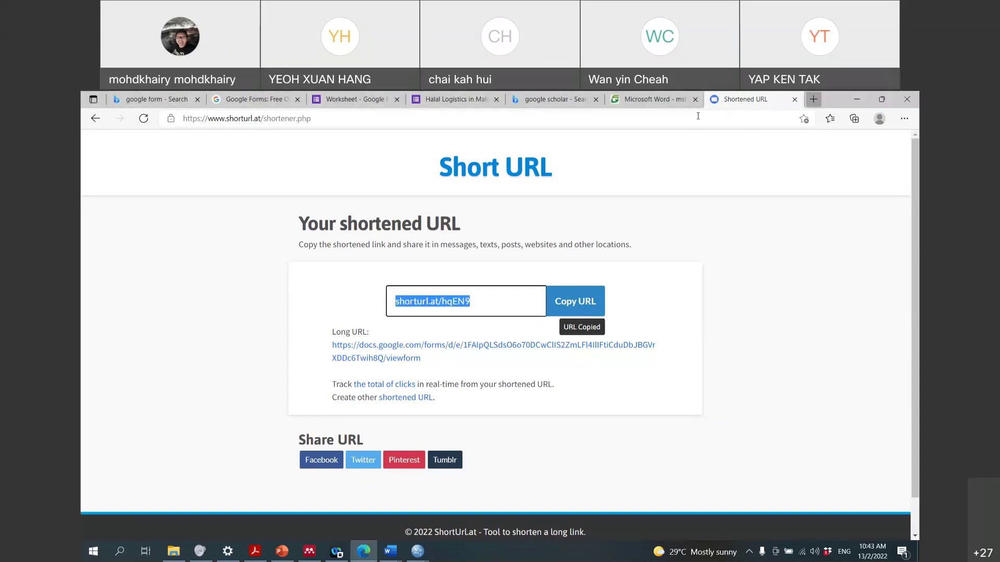
{"action": "key", "text": "ctrl+v"}
{"action": "key", "text": "Return"}
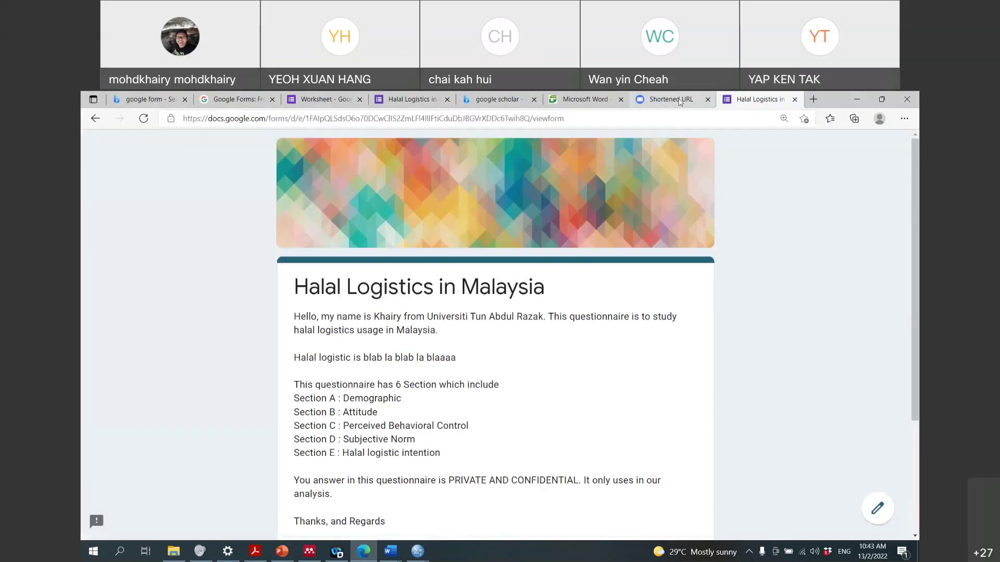
{"action": "left_click", "coordinate": [680, 100]}
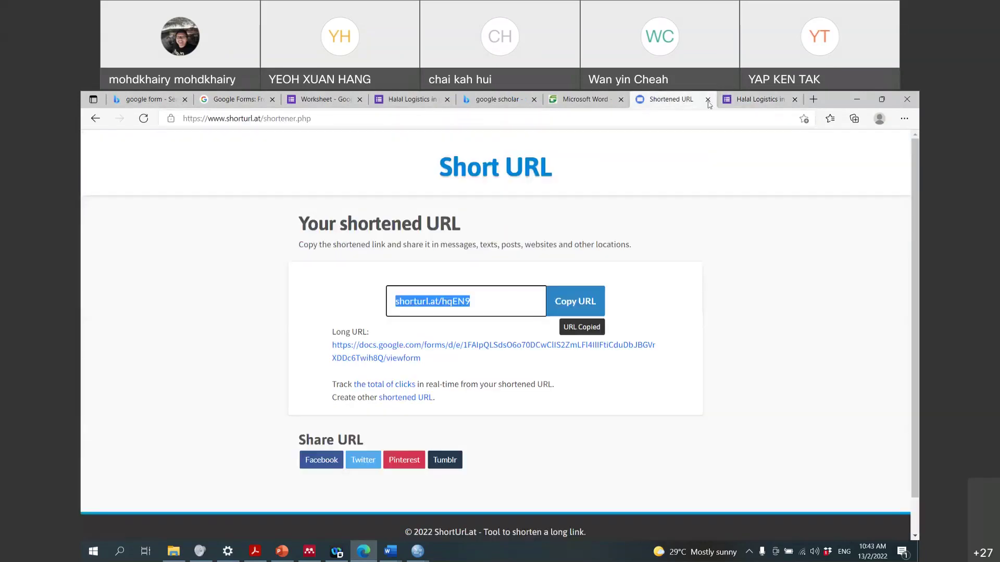
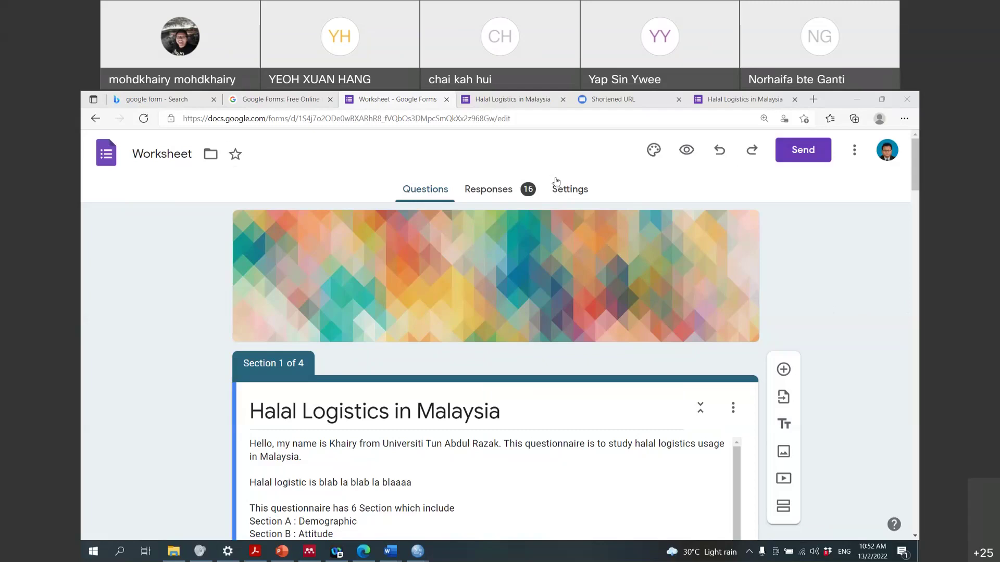
Reload the form editor and examine the Section A response charts for gender, age, education background, marital status and religion
{"action": "left_click", "coordinate": [142, 119]}
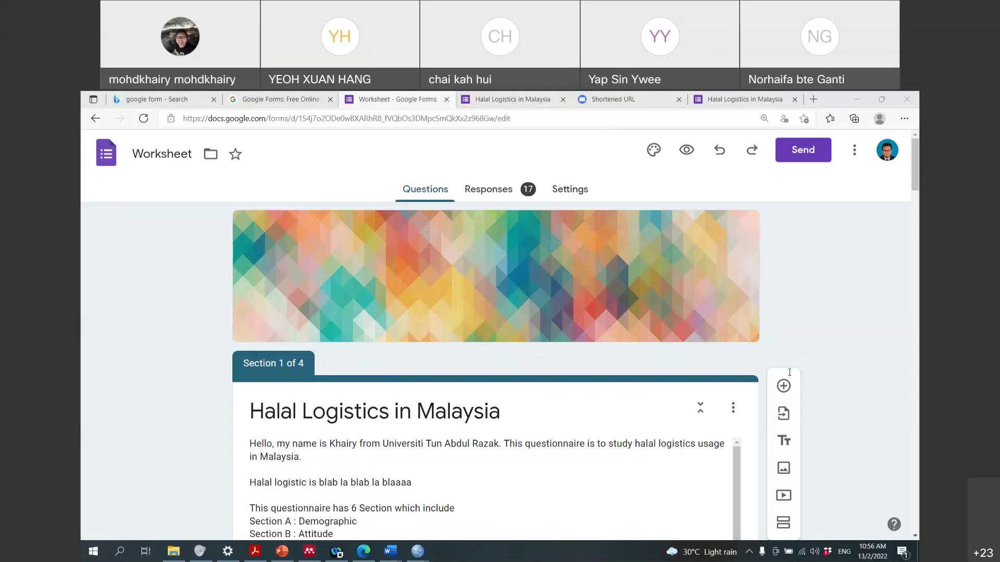
{"action": "left_click", "coordinate": [497, 191]}
{"action": "scroll", "coordinate": [578, 198], "scroll_direction": "down", "scroll_amount": 5}
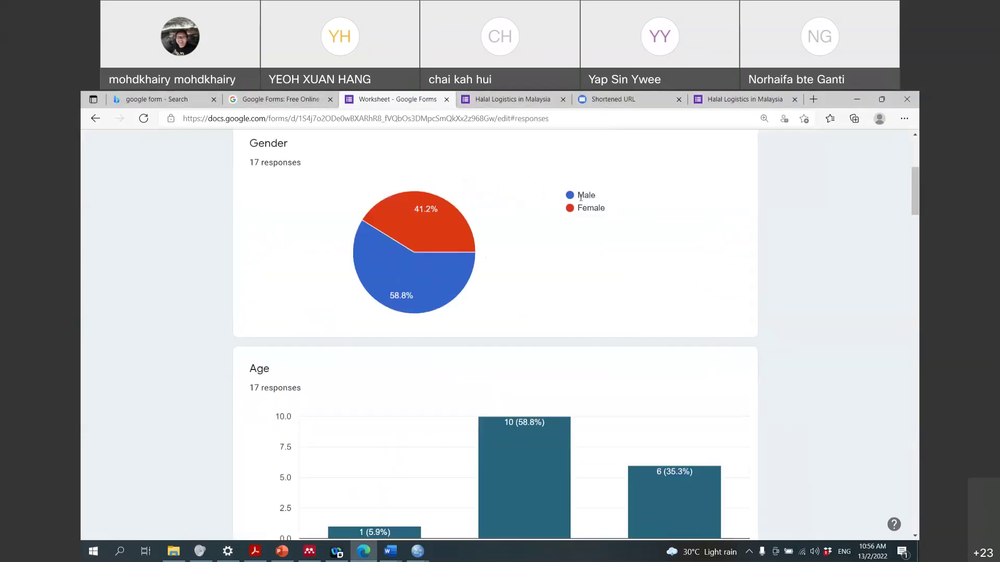
{"action": "scroll", "coordinate": [637, 215], "scroll_direction": "down", "scroll_amount": 3}
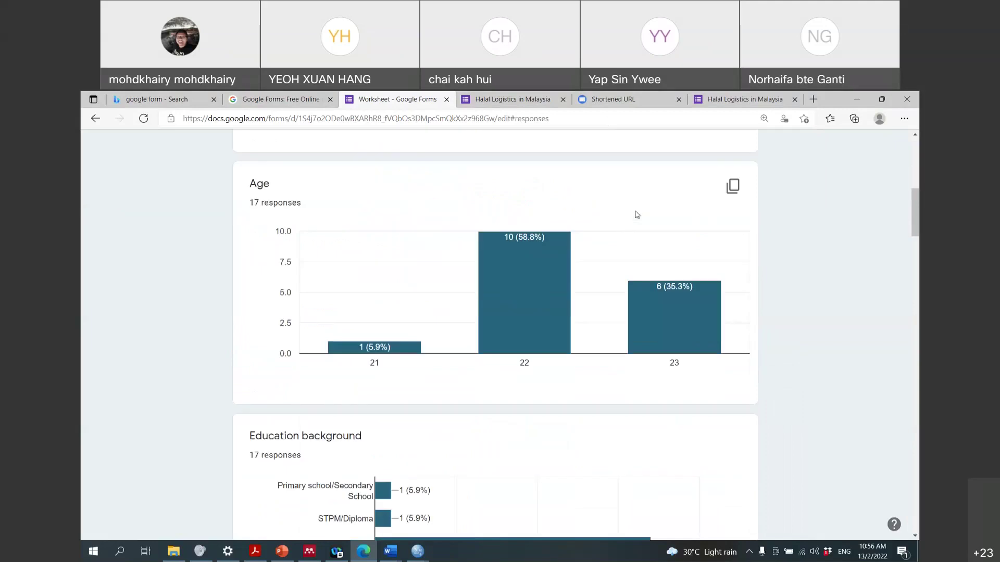
{"action": "scroll", "coordinate": [637, 214], "scroll_direction": "down", "scroll_amount": 4}
{"action": "scroll", "coordinate": [637, 214], "scroll_direction": "up", "scroll_amount": 2}
{"action": "scroll", "coordinate": [636, 215], "scroll_direction": "down", "scroll_amount": 2}
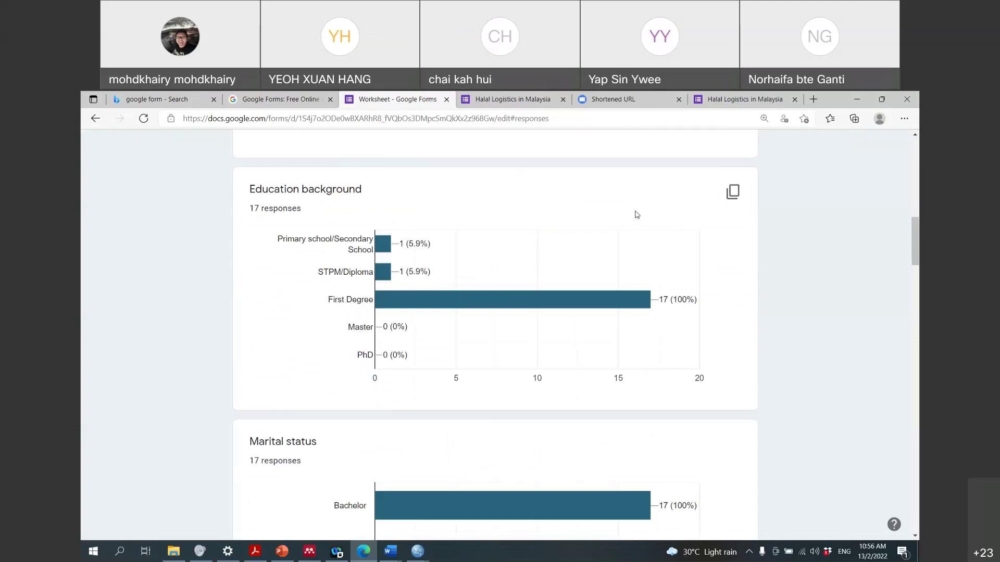
{"action": "scroll", "coordinate": [637, 214], "scroll_direction": "down", "scroll_amount": 1}
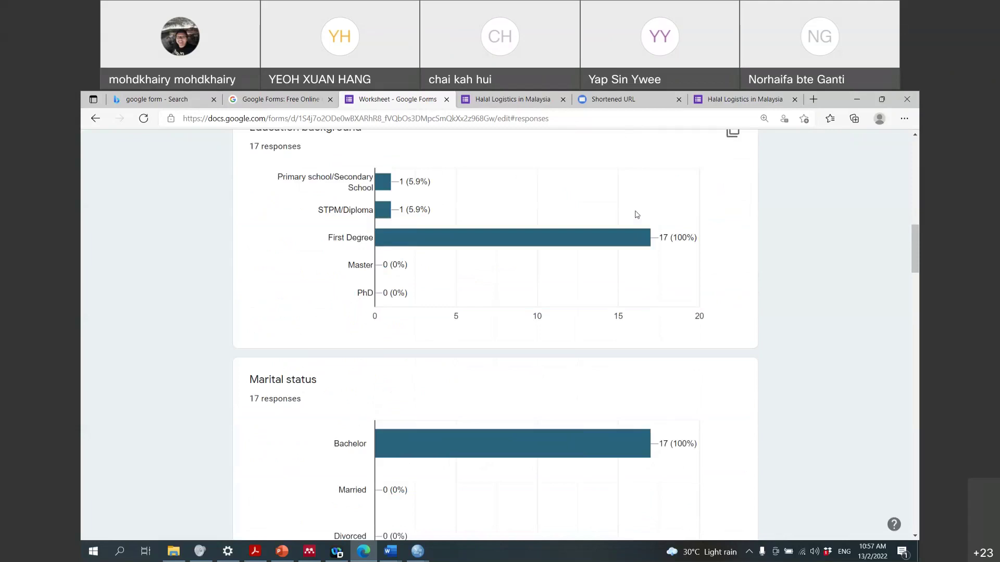
{"action": "scroll", "coordinate": [636, 215], "scroll_direction": "down", "scroll_amount": 2}
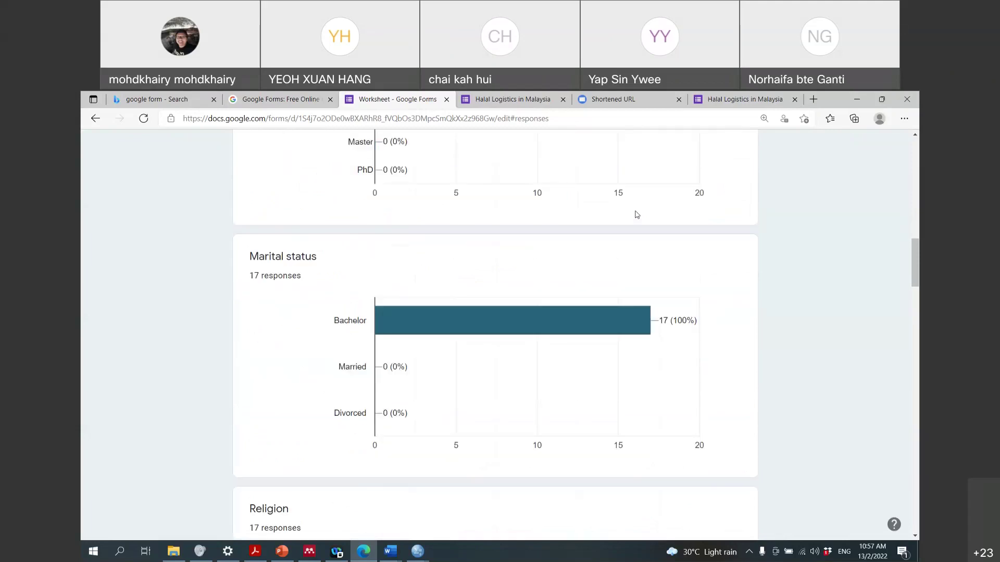
{"action": "scroll", "coordinate": [637, 214], "scroll_direction": "down", "scroll_amount": 3}
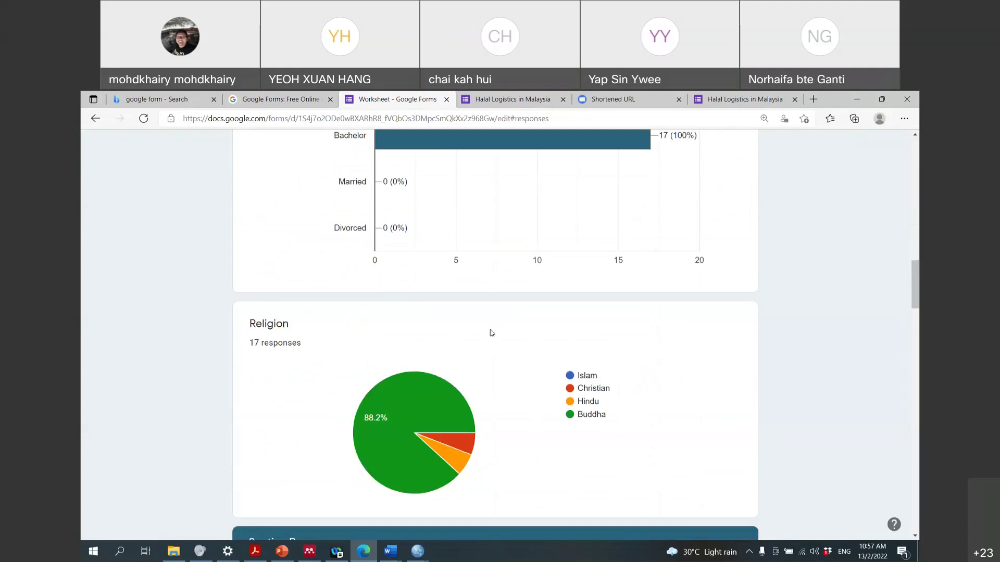
Examine the response charts for all Section B and Section C statements, and return to the start of the response summary
{"action": "scroll", "coordinate": [643, 337], "scroll_direction": "down", "scroll_amount": 4}
{"action": "scroll", "coordinate": [643, 337], "scroll_direction": "down", "scroll_amount": 3}
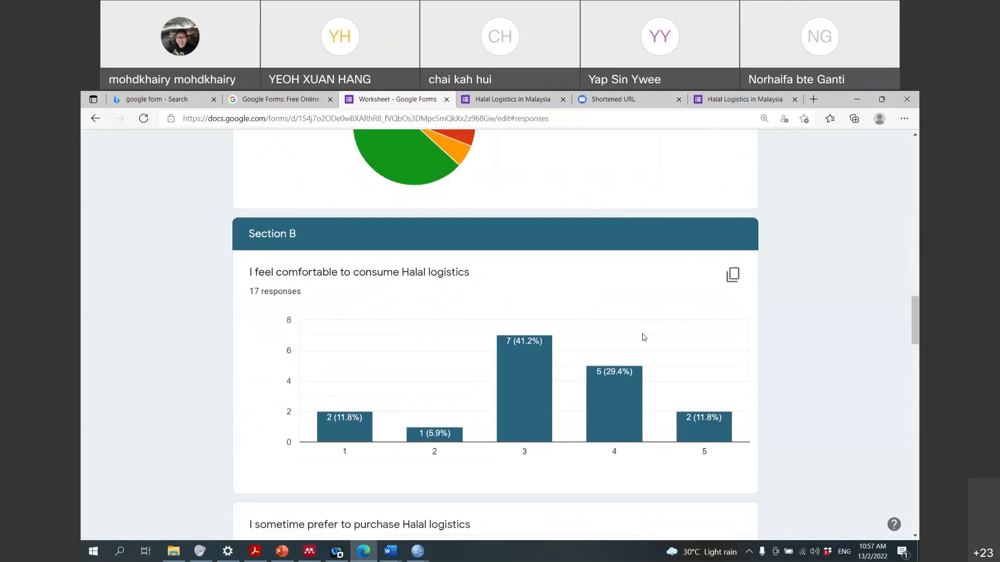
{"action": "scroll", "coordinate": [643, 337], "scroll_direction": "down", "scroll_amount": 8}
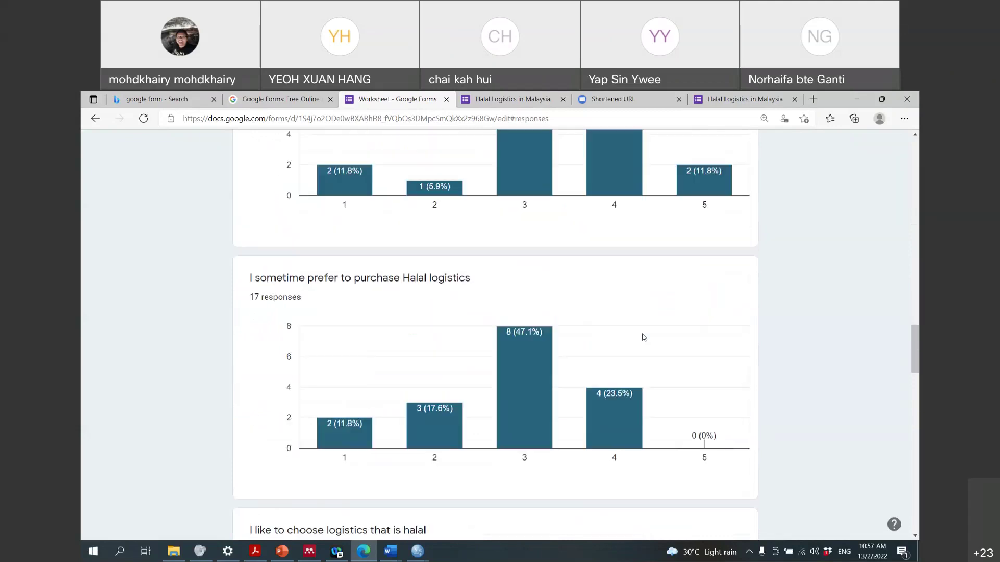
{"action": "scroll", "coordinate": [643, 337], "scroll_direction": "down", "scroll_amount": 3}
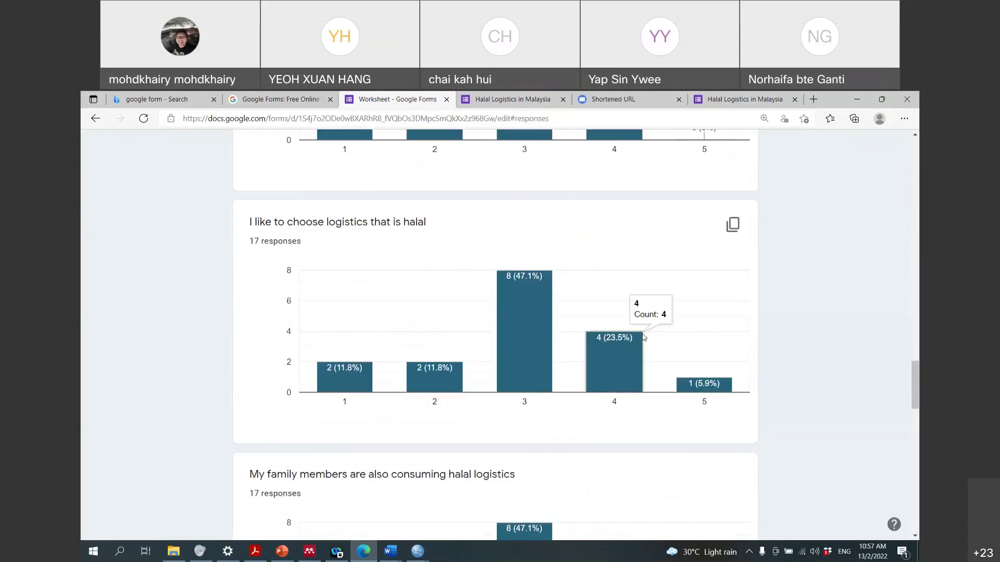
{"action": "scroll", "coordinate": [643, 337], "scroll_direction": "down", "scroll_amount": 4}
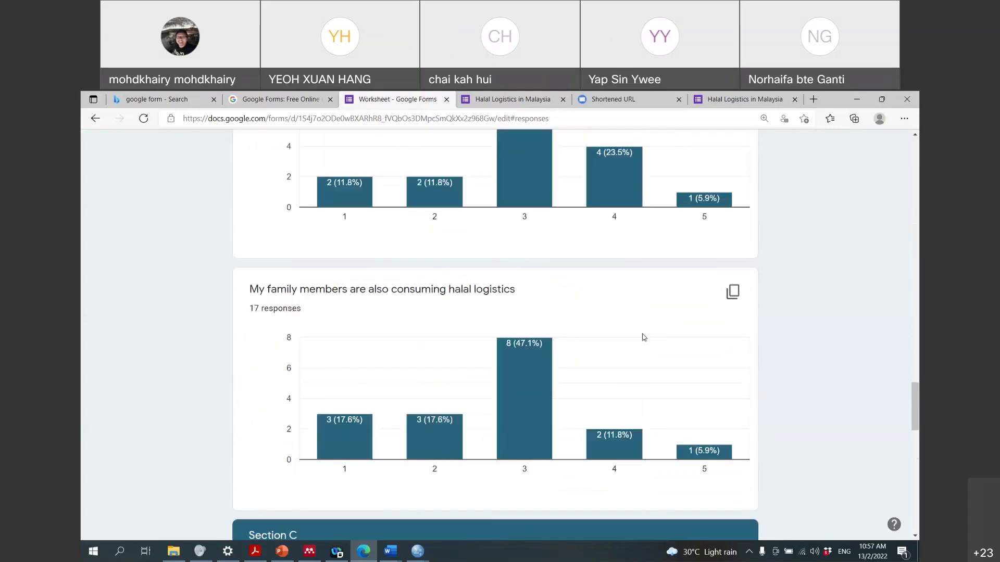
{"action": "scroll", "coordinate": [644, 338], "scroll_direction": "down", "scroll_amount": 6}
{"action": "scroll", "coordinate": [644, 337], "scroll_direction": "down", "scroll_amount": 1}
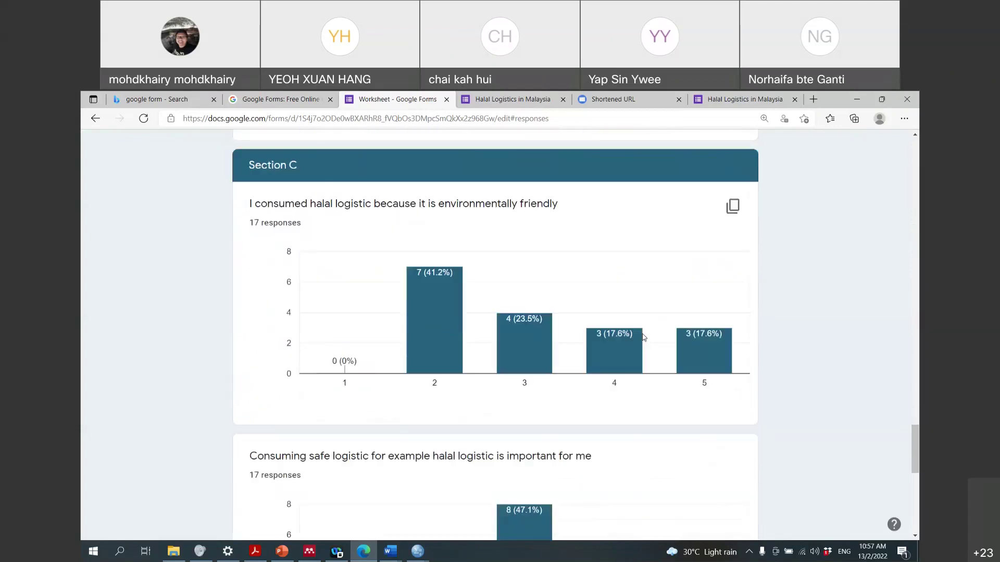
{"action": "scroll", "coordinate": [643, 337], "scroll_direction": "down", "scroll_amount": 2}
{"action": "scroll", "coordinate": [644, 337], "scroll_direction": "up", "scroll_amount": 2}
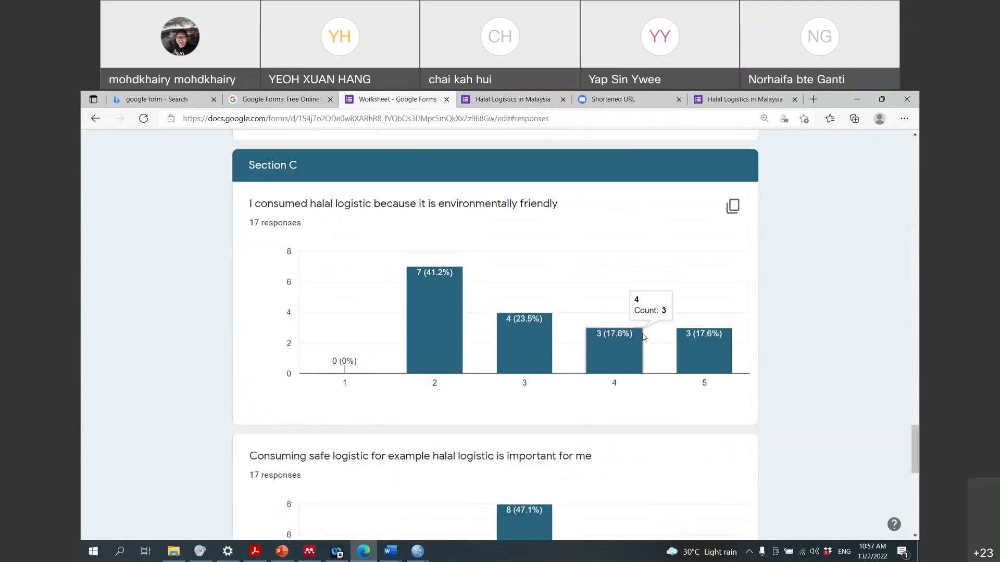
{"action": "scroll", "coordinate": [644, 337], "scroll_direction": "down", "scroll_amount": 3}
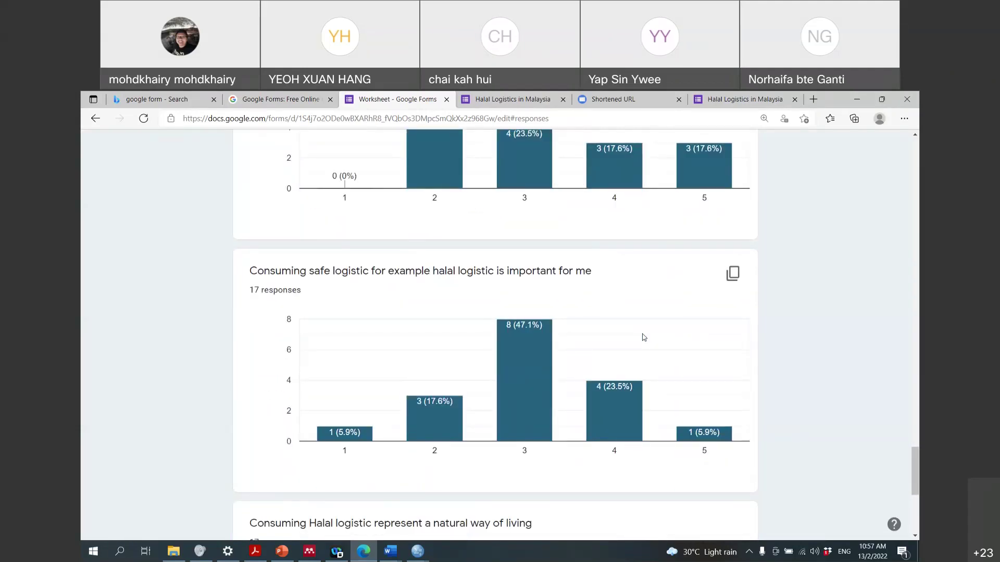
{"action": "scroll", "coordinate": [644, 338], "scroll_direction": "down", "scroll_amount": 3}
{"action": "scroll", "coordinate": [643, 337], "scroll_direction": "down", "scroll_amount": 2}
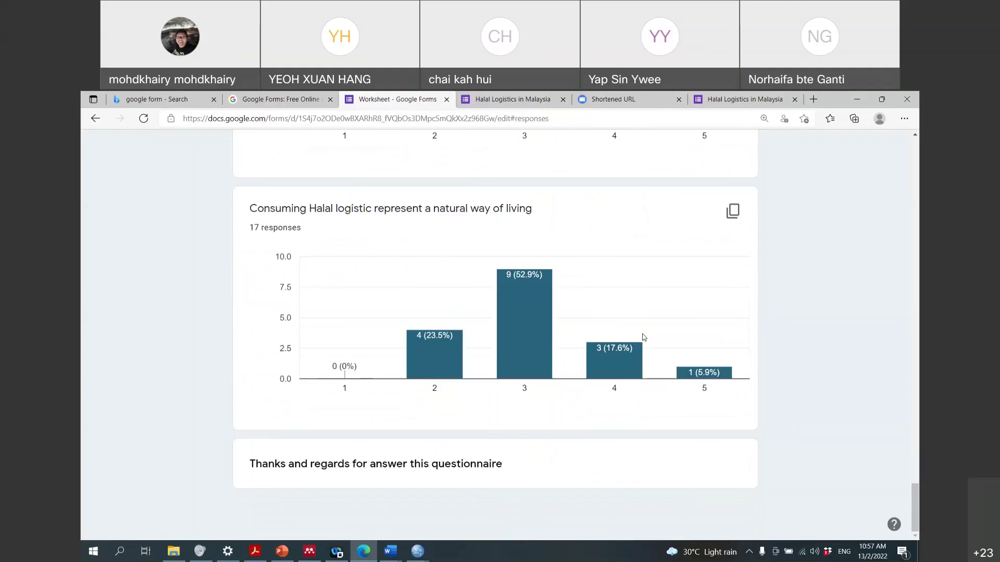
{"action": "scroll", "coordinate": [644, 337], "scroll_direction": "up", "scroll_amount": 6}
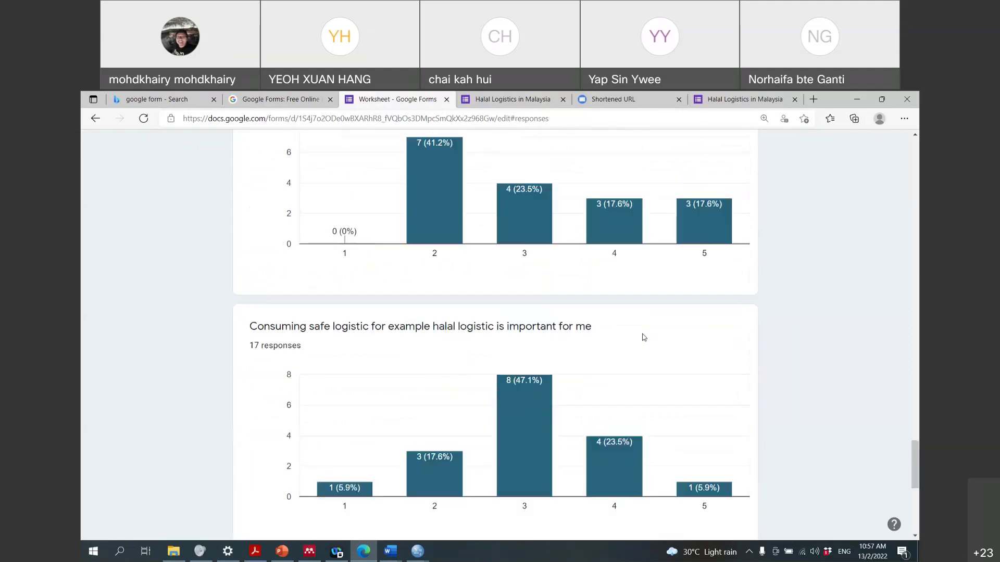
{"action": "scroll", "coordinate": [644, 337], "scroll_direction": "up", "scroll_amount": 8}
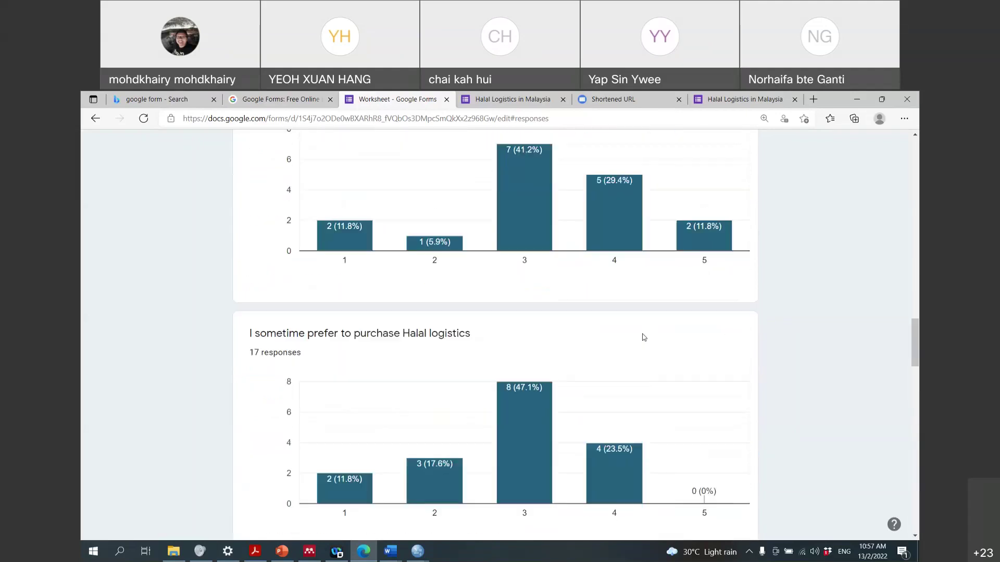
{"action": "scroll", "coordinate": [644, 338], "scroll_direction": "up", "scroll_amount": 15}
{"action": "scroll", "coordinate": [642, 337], "scroll_direction": "up", "scroll_amount": 6}
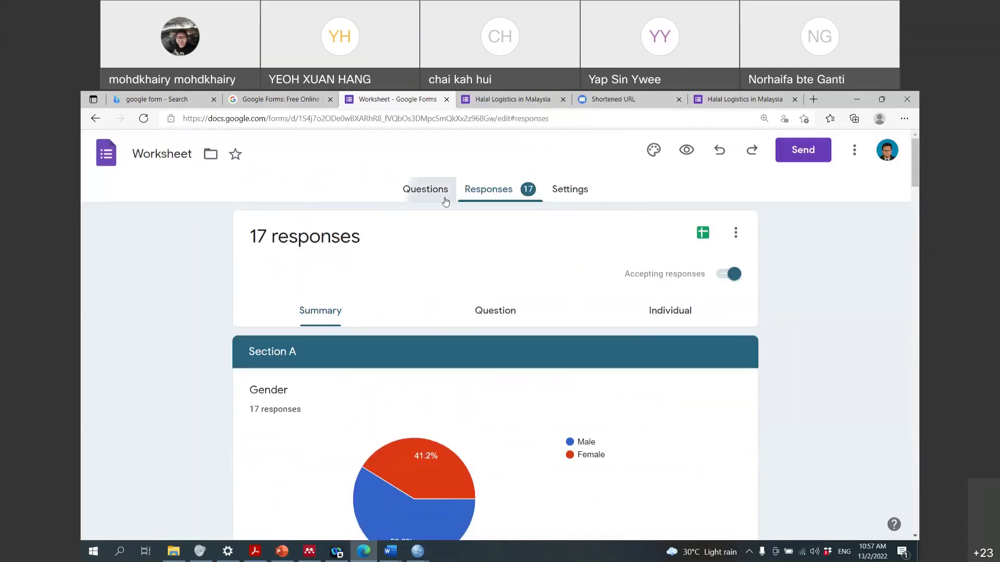
Check the form's questions and return to the response summary
{"action": "left_click", "coordinate": [445, 202]}
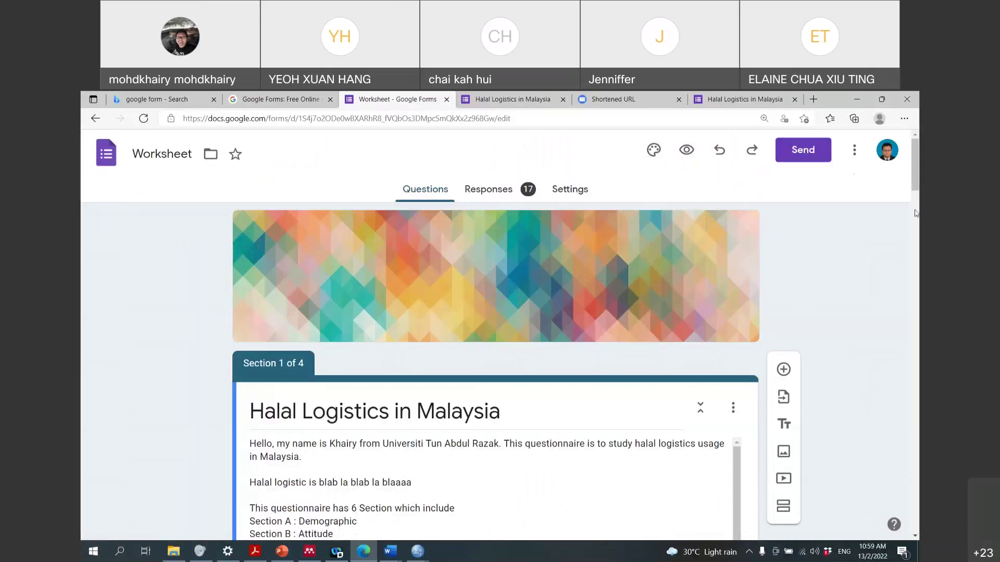
{"action": "scroll", "coordinate": [914, 179], "scroll_direction": "down", "scroll_amount": 2}
{"action": "scroll", "coordinate": [914, 171], "scroll_direction": "up", "scroll_amount": 2}
{"action": "left_click", "coordinate": [499, 190]}
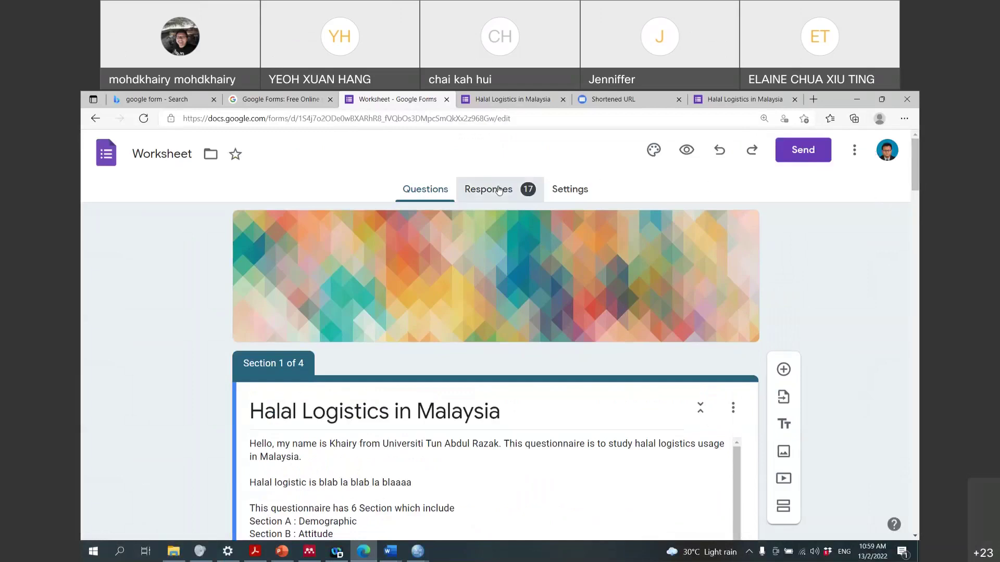
{"action": "scroll", "coordinate": [527, 276], "scroll_direction": "down", "scroll_amount": 1}
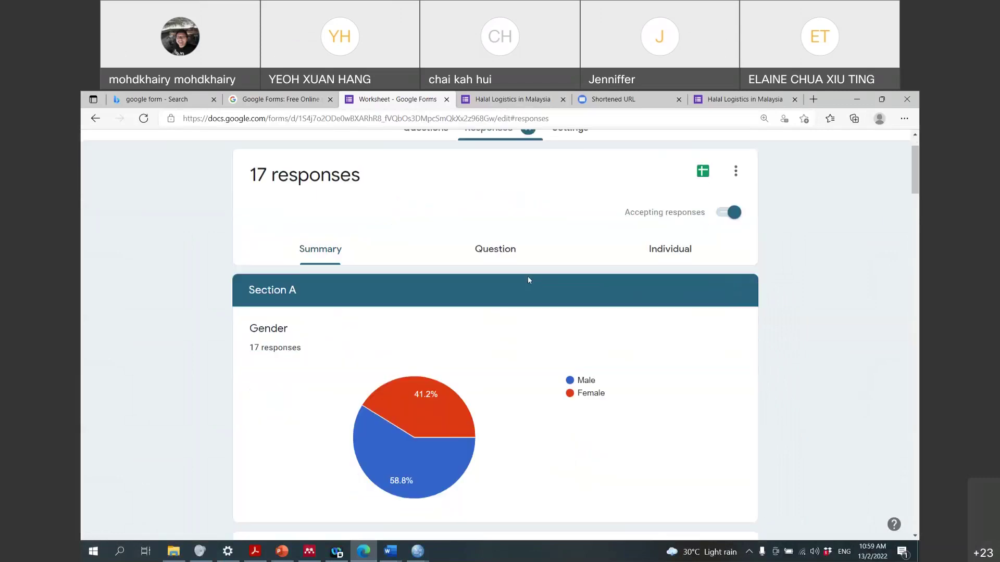
{"action": "scroll", "coordinate": [729, 312], "scroll_direction": "up", "scroll_amount": 1}
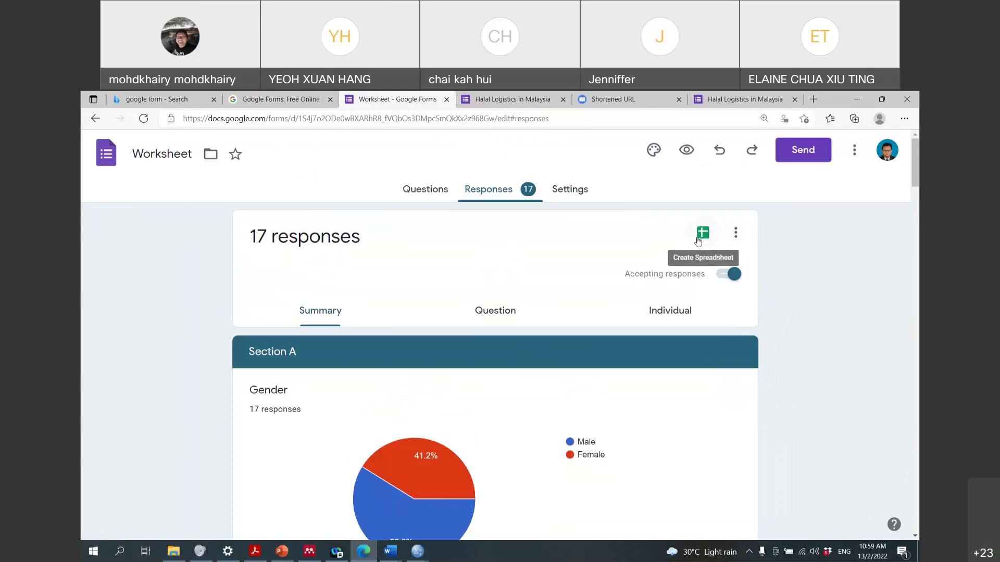
Download all form responses as a CSV file and repeat the download
{"action": "left_click", "coordinate": [735, 232]}
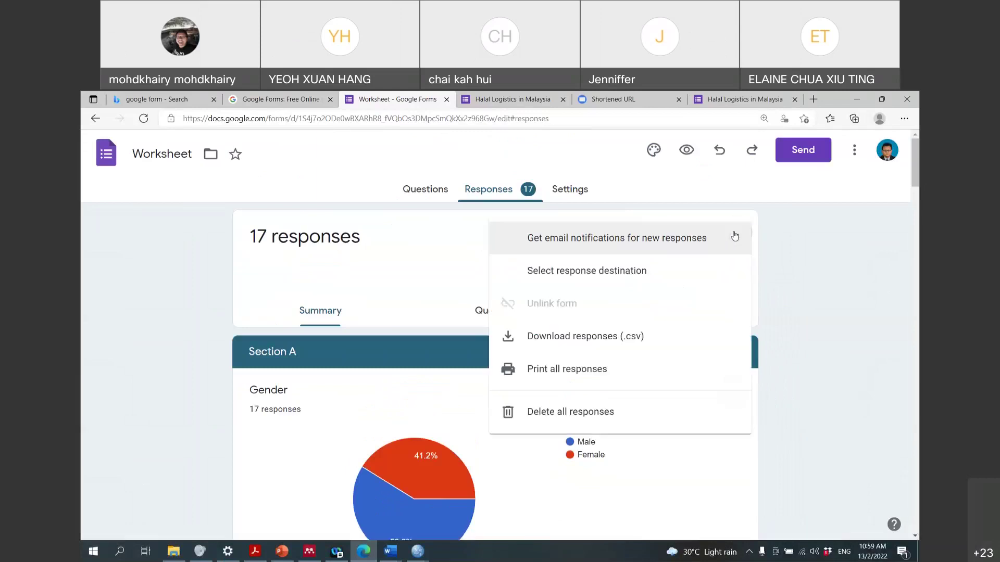
{"action": "left_click", "coordinate": [613, 338]}
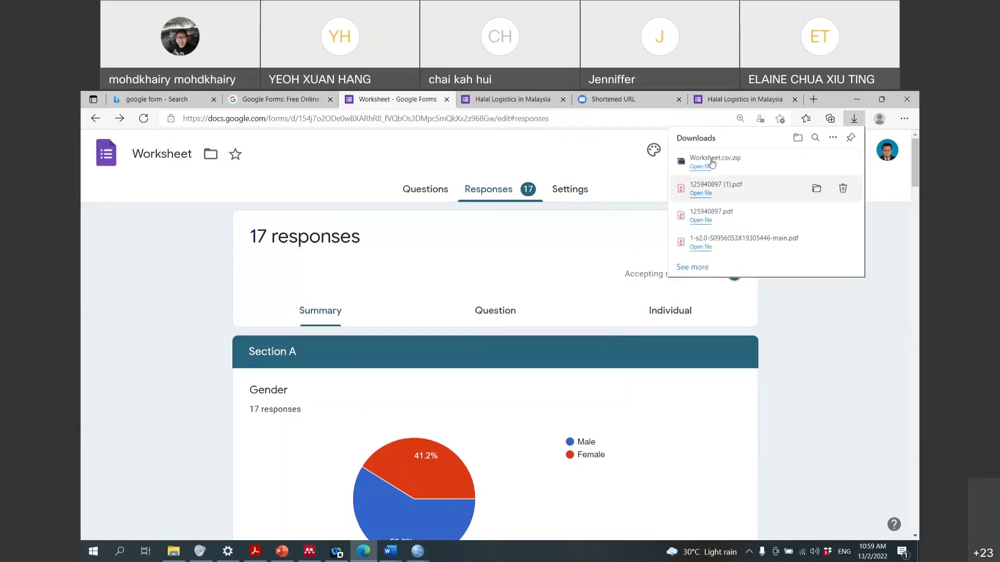
{"action": "left_click", "coordinate": [736, 232]}
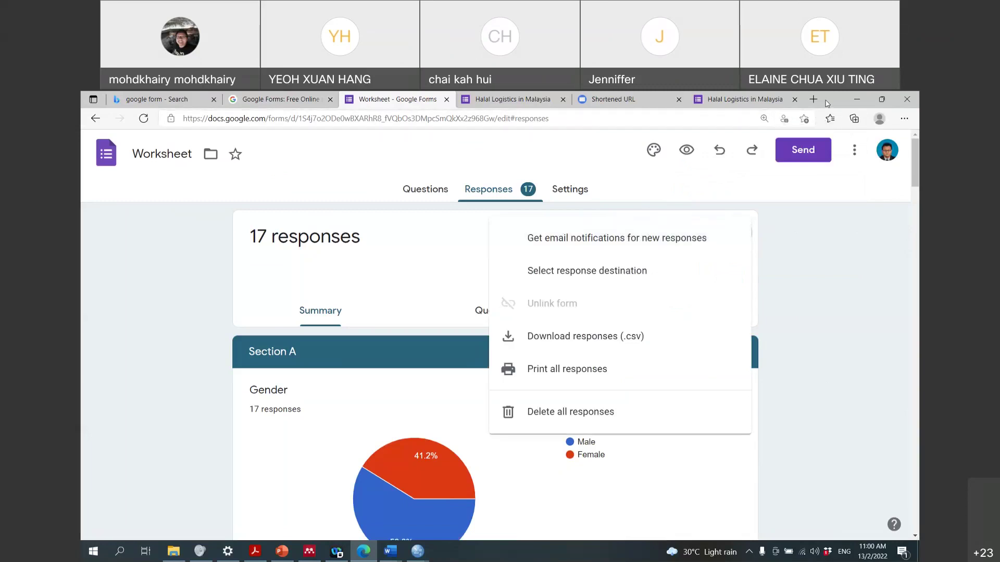
{"action": "left_click", "coordinate": [802, 366]}
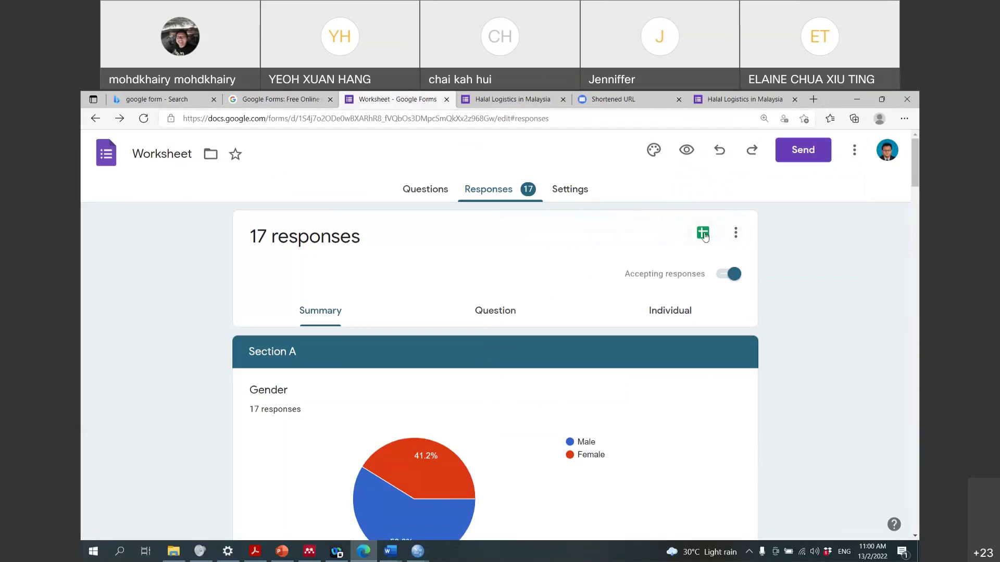
{"action": "left_click", "coordinate": [736, 233]}
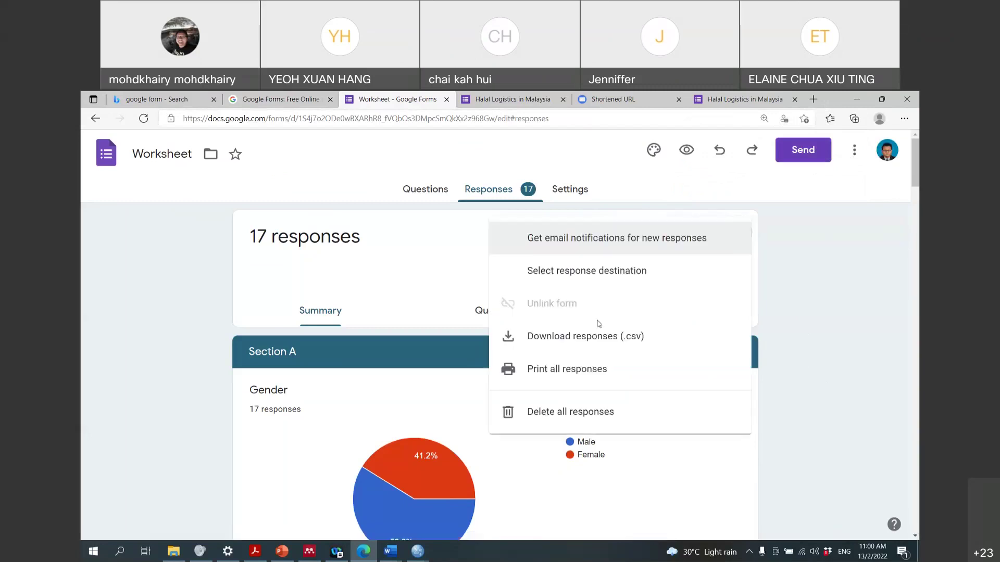
{"action": "left_click", "coordinate": [584, 338]}
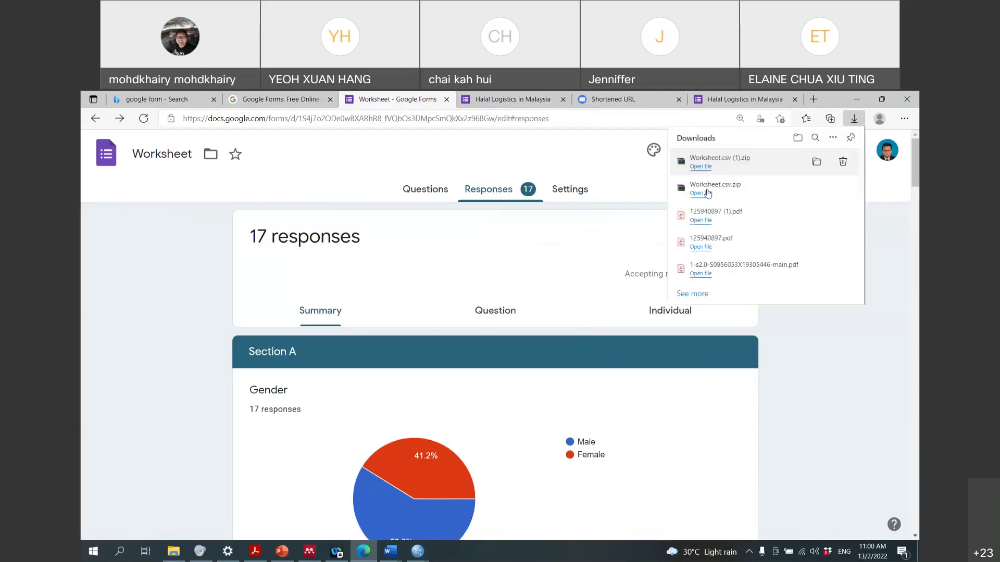
Open Worksheet.csv from the downloaded Worksheet.csv.zip archive in Excel
{"action": "left_click", "coordinate": [701, 194]}
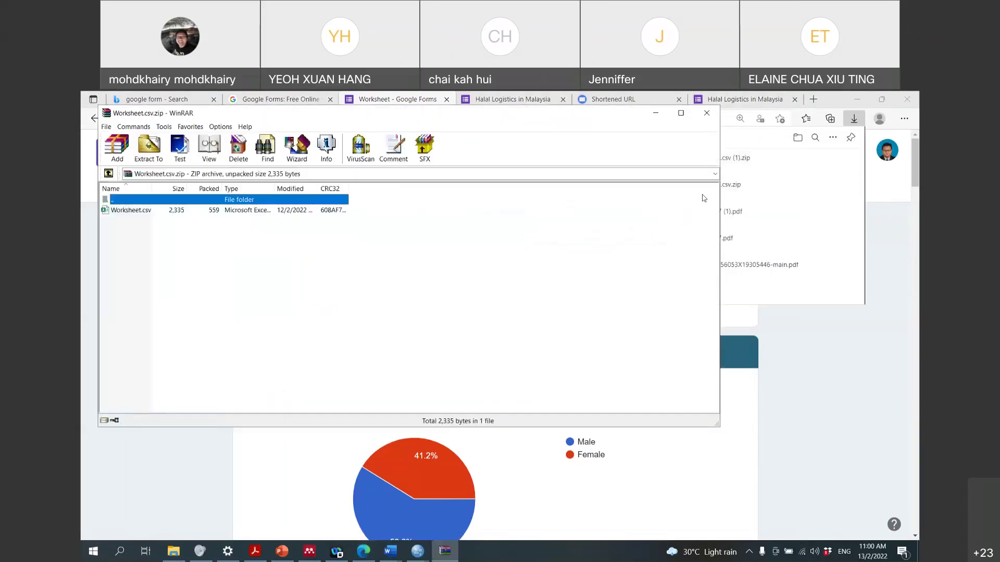
{"action": "right_click", "coordinate": [147, 210]}
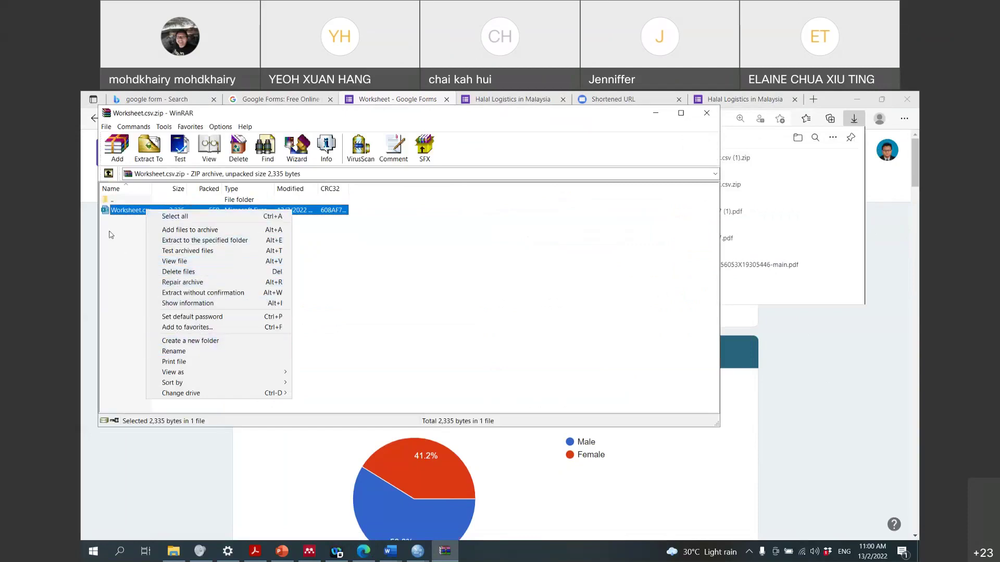
{"action": "left_click", "coordinate": [115, 214]}
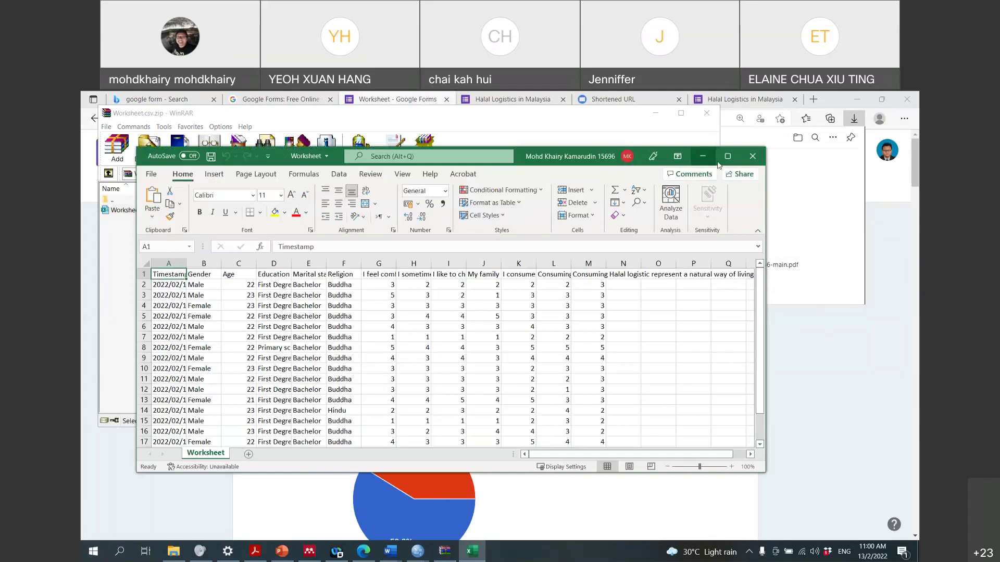
Maximize the spreadsheet window and widen columns A to C and E to H to show more of their contents
{"action": "left_click", "coordinate": [728, 156]}
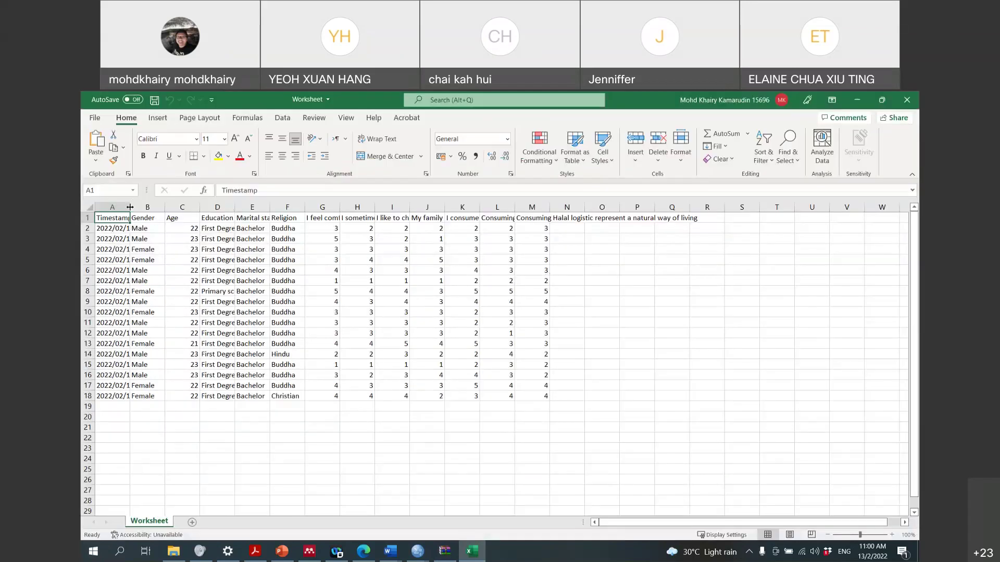
{"action": "left_click_drag", "start_coordinate": [130, 207], "coordinate": [381, 207]}
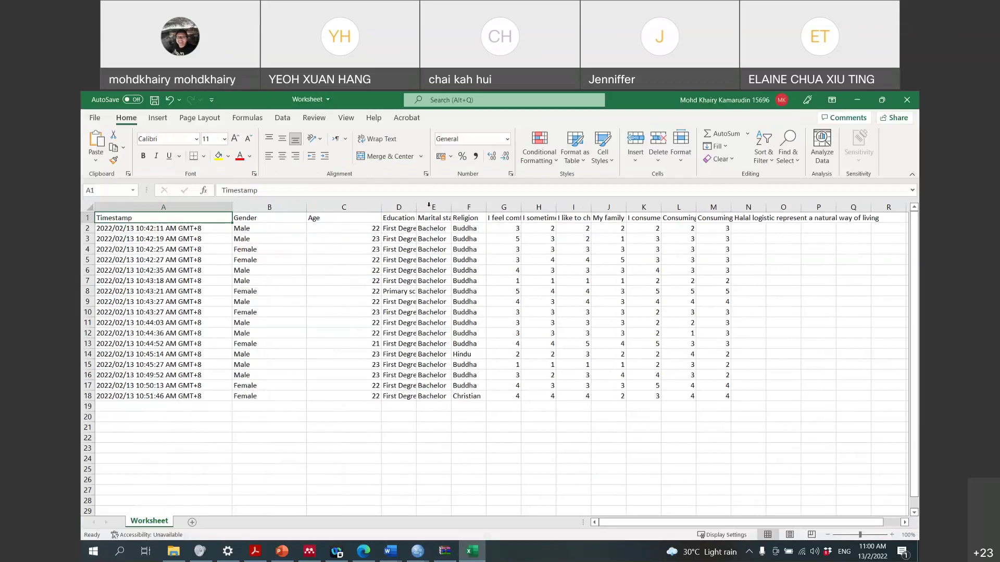
{"action": "left_click_drag", "start_coordinate": [451, 207], "coordinate": [744, 208]}
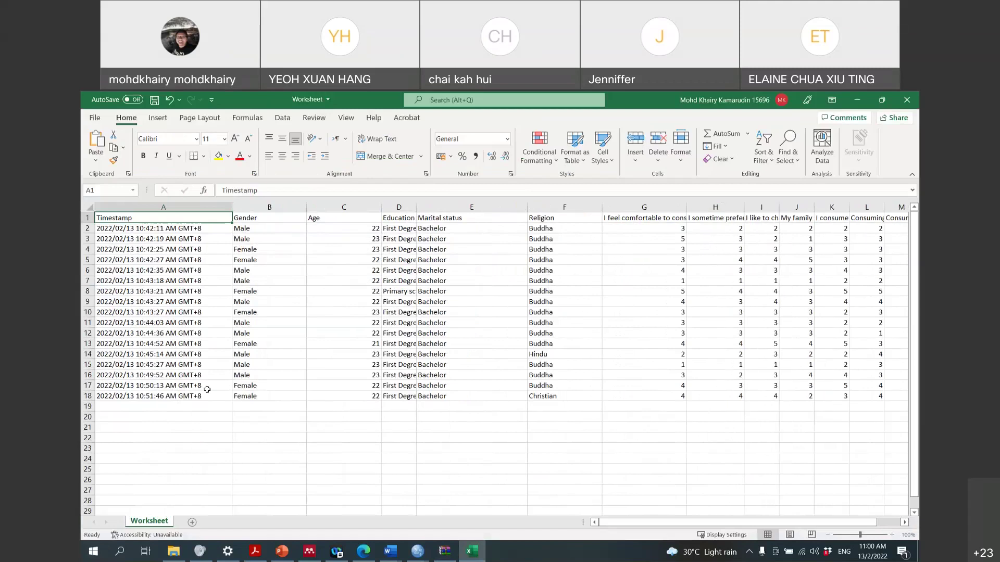
Insert a blank column before the Timestamp column and undo the insertion
{"action": "right_click", "coordinate": [149, 211]}
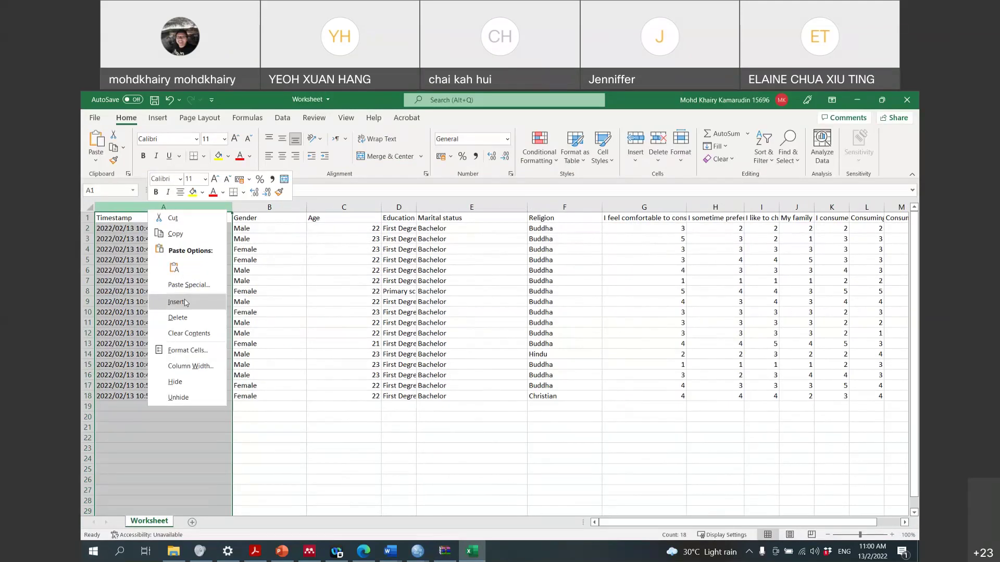
{"action": "left_click", "coordinate": [184, 302]}
{"action": "left_click", "coordinate": [177, 206]}
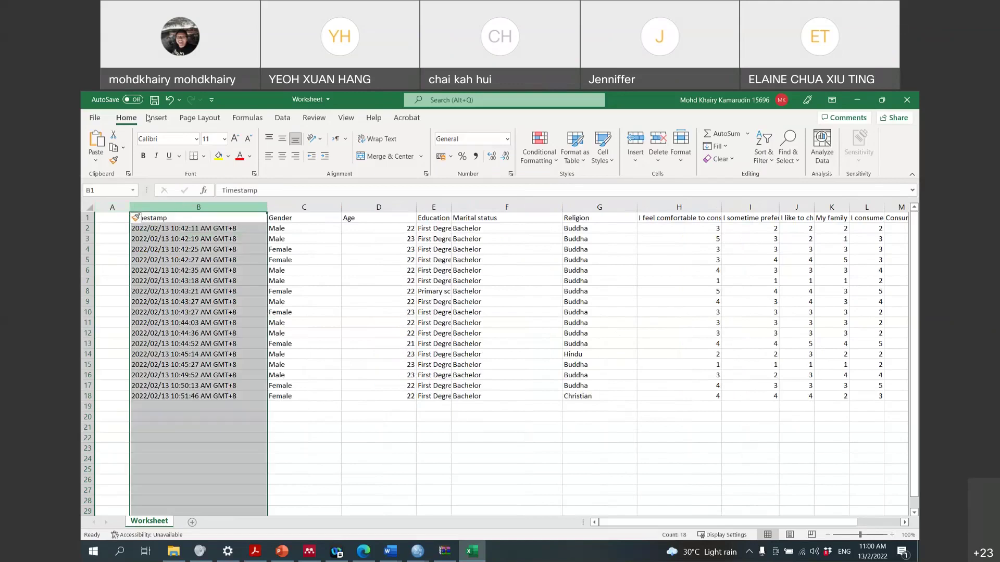
{"action": "left_click", "coordinate": [179, 100]}
{"action": "left_click", "coordinate": [177, 113]}
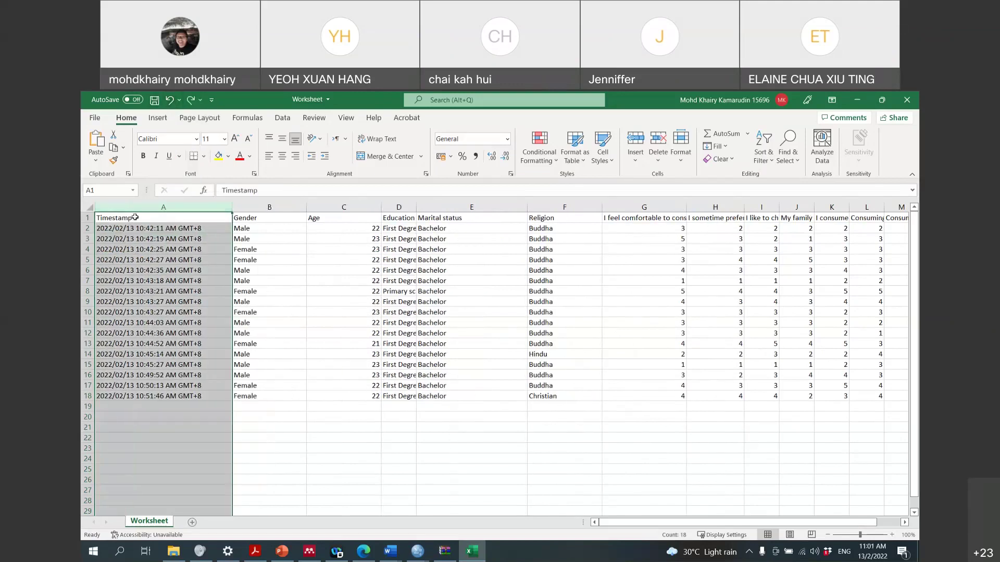
Replace the Timestamp header in A1 with ID and enter 1 in cell A2
{"action": "left_click", "coordinate": [135, 217]}
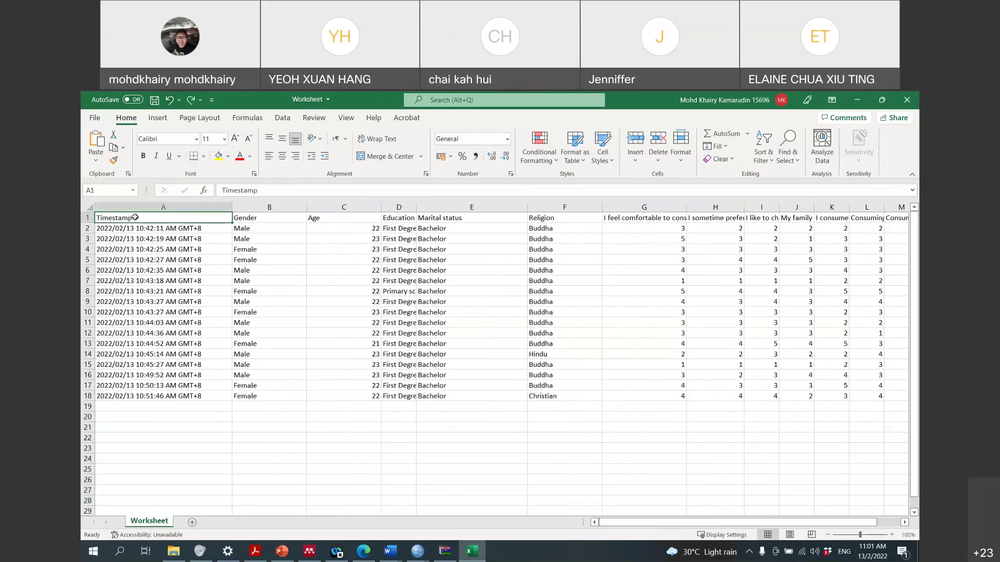
{"action": "type", "text": "ID"}
{"action": "key", "text": "Return"}
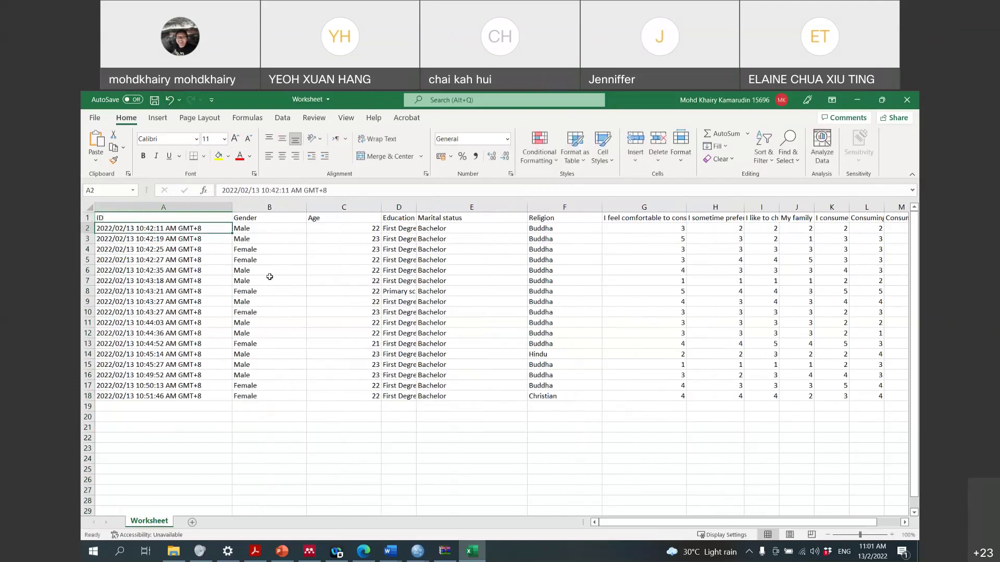
{"action": "type", "text": "1"}
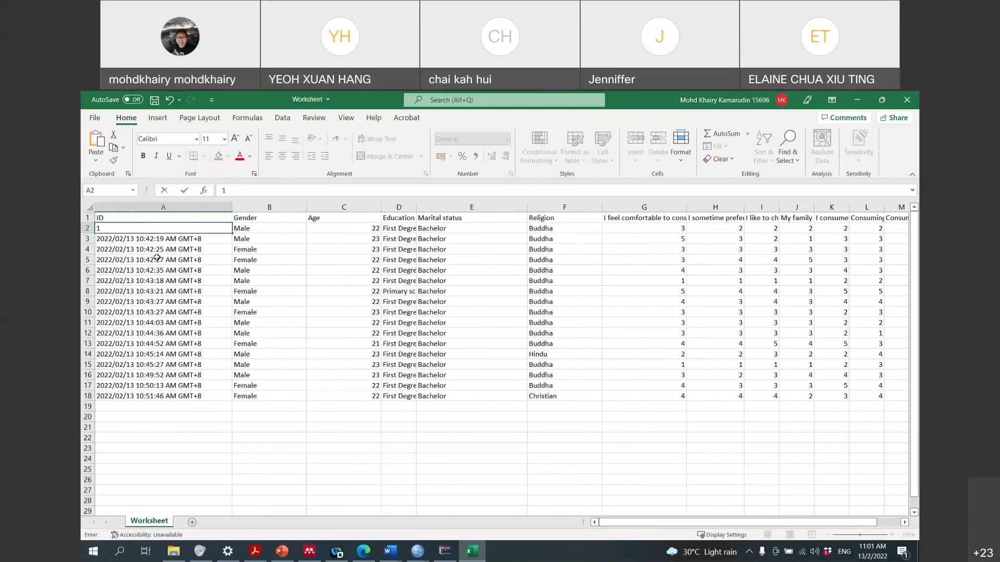
{"action": "key", "text": "BackSpace"}
Clear the remaining timestamps in A3:A18 and narrow column A to fit the ID values
{"action": "left_click_drag", "start_coordinate": [157, 238], "coordinate": [169, 396]}
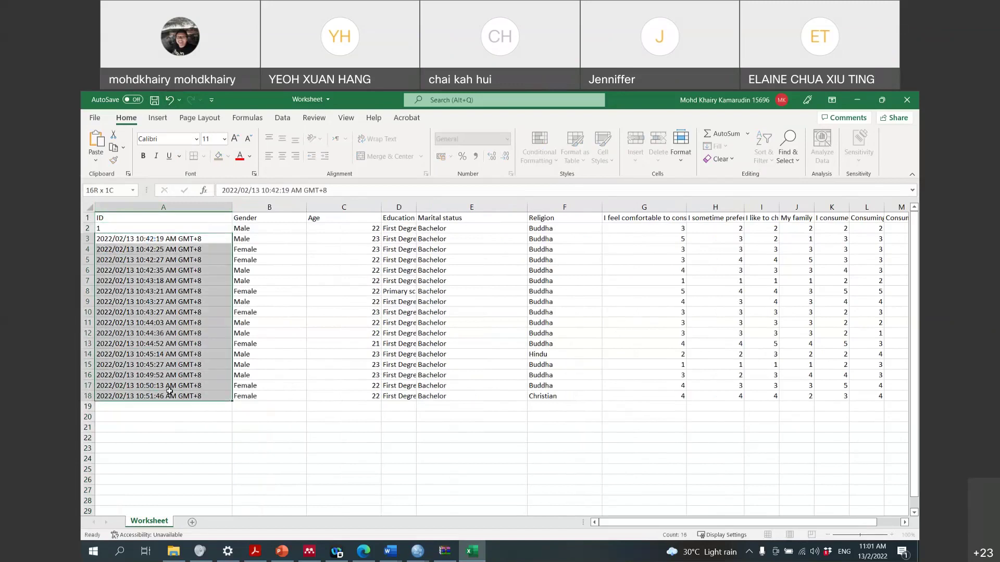
{"action": "right_click", "coordinate": [169, 390]}
{"action": "left_click", "coordinate": [211, 352]}
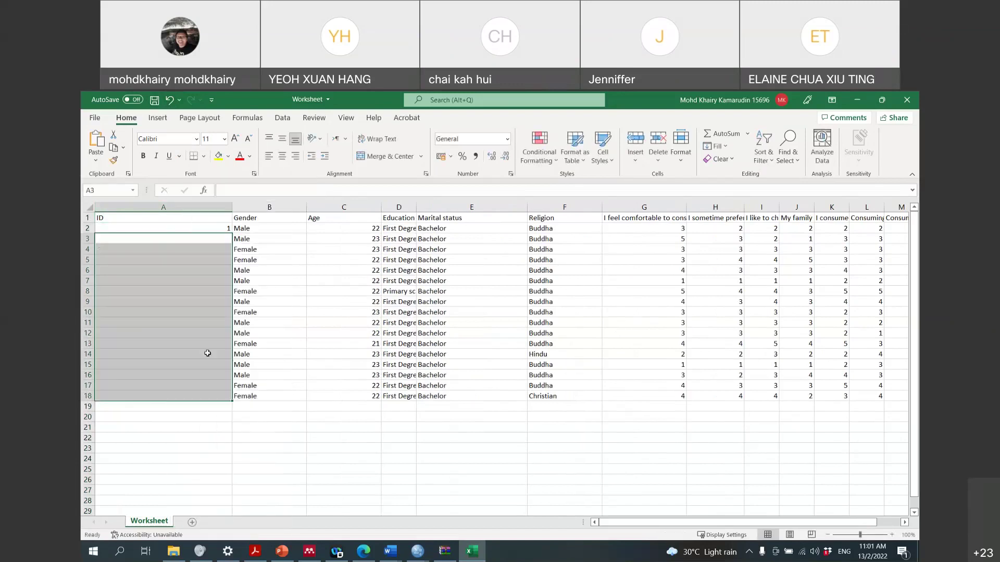
{"action": "left_click_drag", "start_coordinate": [233, 206], "coordinate": [120, 211]}
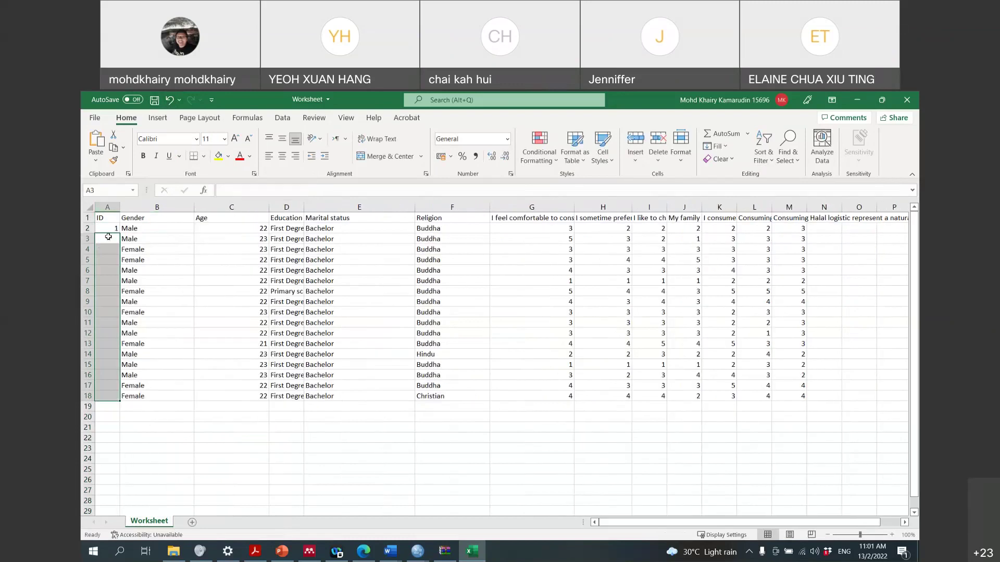
Enter the formula =1+A2 in cell A3 to number the second response
{"action": "left_click", "coordinate": [107, 237]}
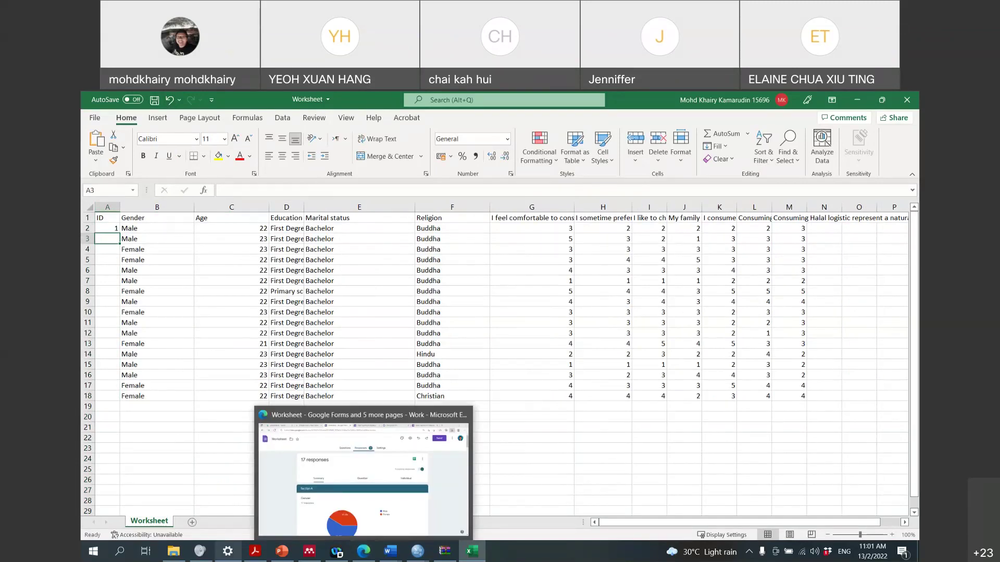
{"action": "left_click", "coordinate": [891, 535]}
{"action": "mouse_move", "coordinate": [861, 536]}
{"action": "left_mouse_down"}
{"action": "mouse_move", "coordinate": [885, 536]}
{"action": "mouse_move", "coordinate": [874, 535]}
{"action": "left_mouse_up"}
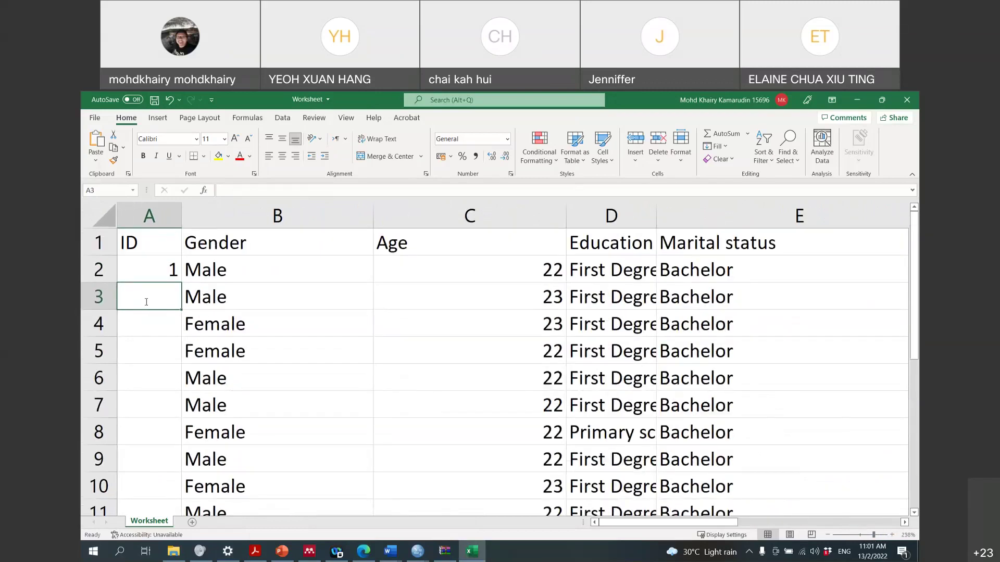
{"action": "type", "text": "=1+"}
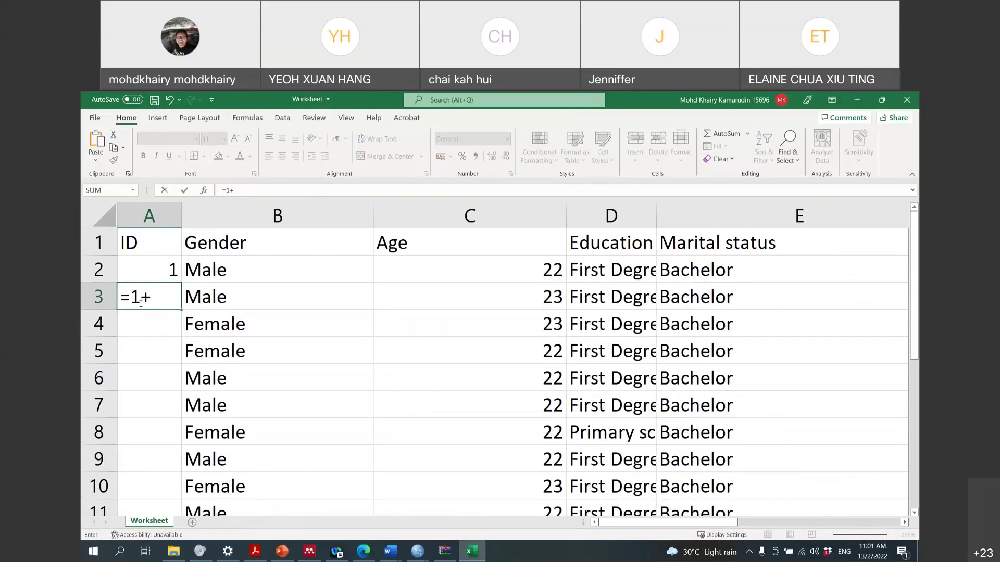
{"action": "left_click", "coordinate": [164, 271]}
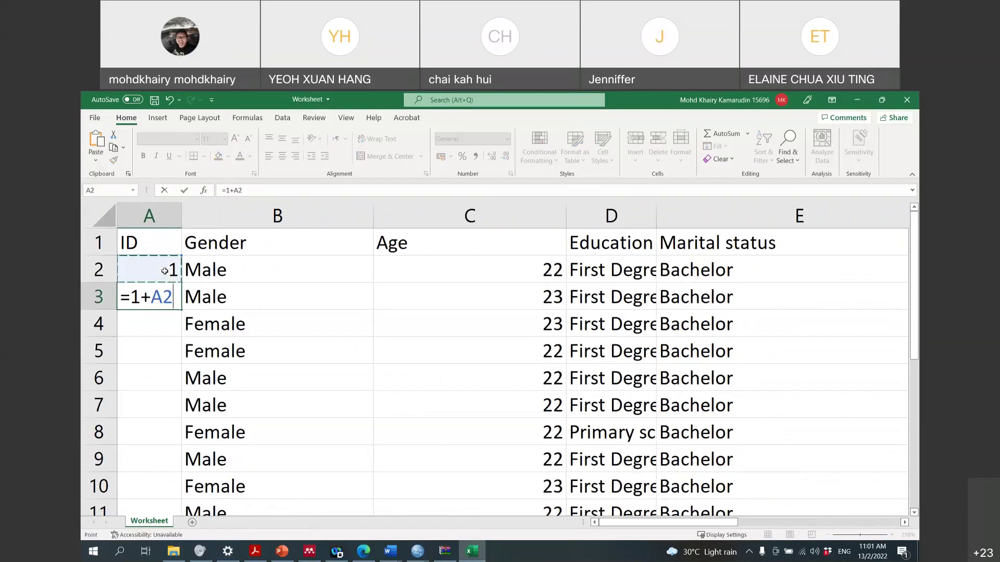
{"action": "key", "text": "Return"}
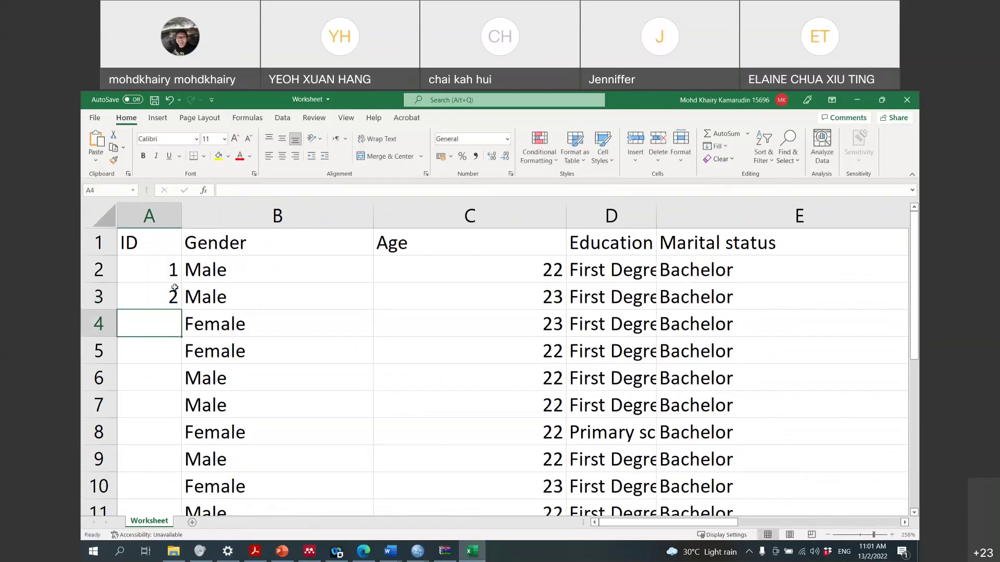
Clear cell A3 and re-enter the formula =1+A2 in it
{"action": "left_click", "coordinate": [169, 296]}
{"action": "key", "text": "BackSpace"}
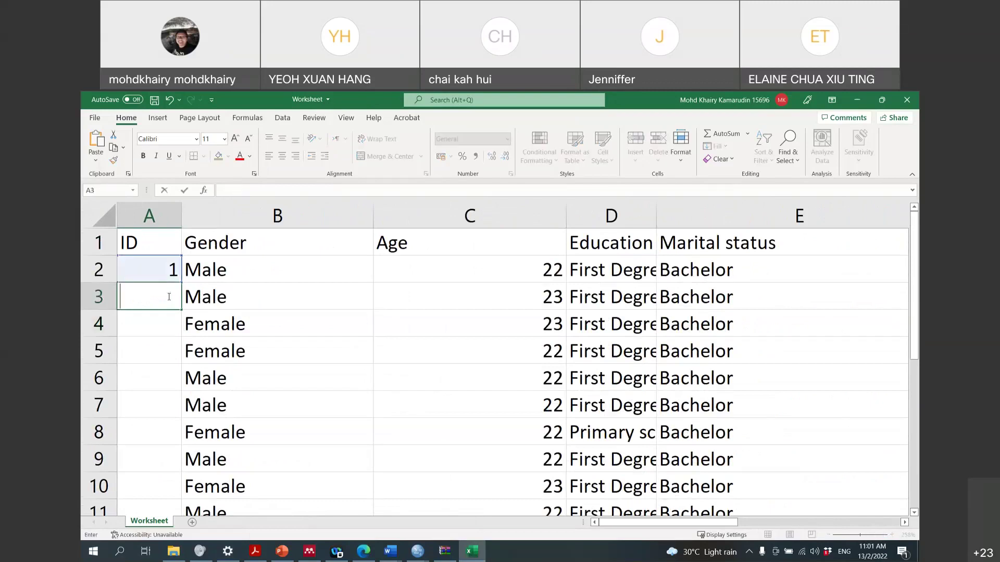
{"action": "type", "text": "=1+"}
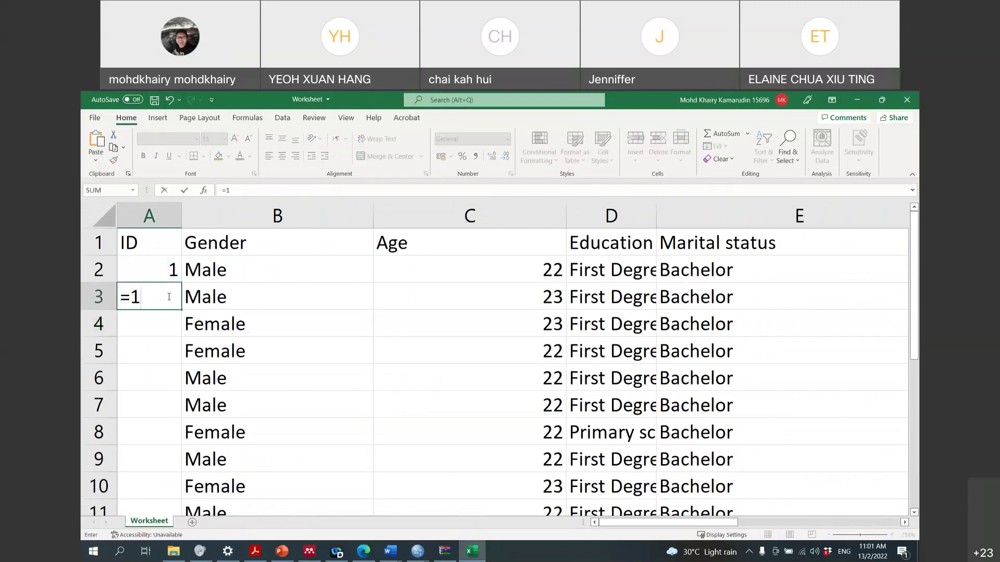
{"action": "left_click", "coordinate": [150, 266]}
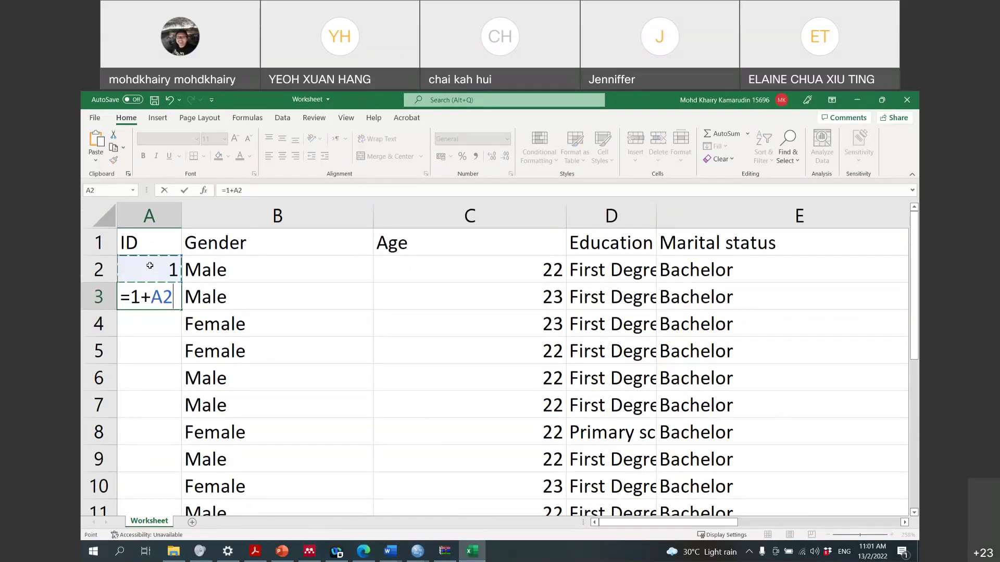
{"action": "key", "text": "Return"}
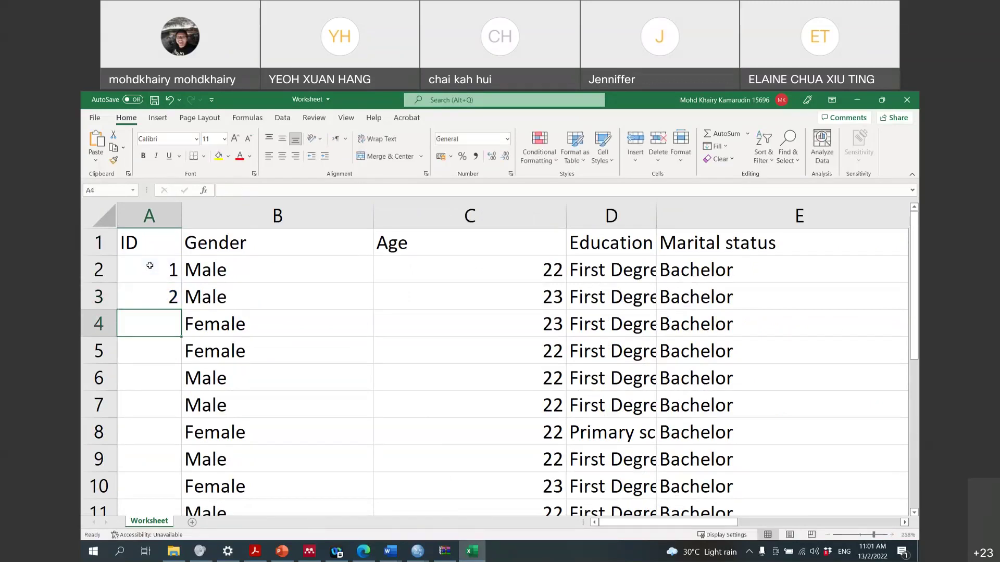
Fill the ID formula in A3 down through cell A18 to number all the responses
{"action": "left_click", "coordinate": [170, 294]}
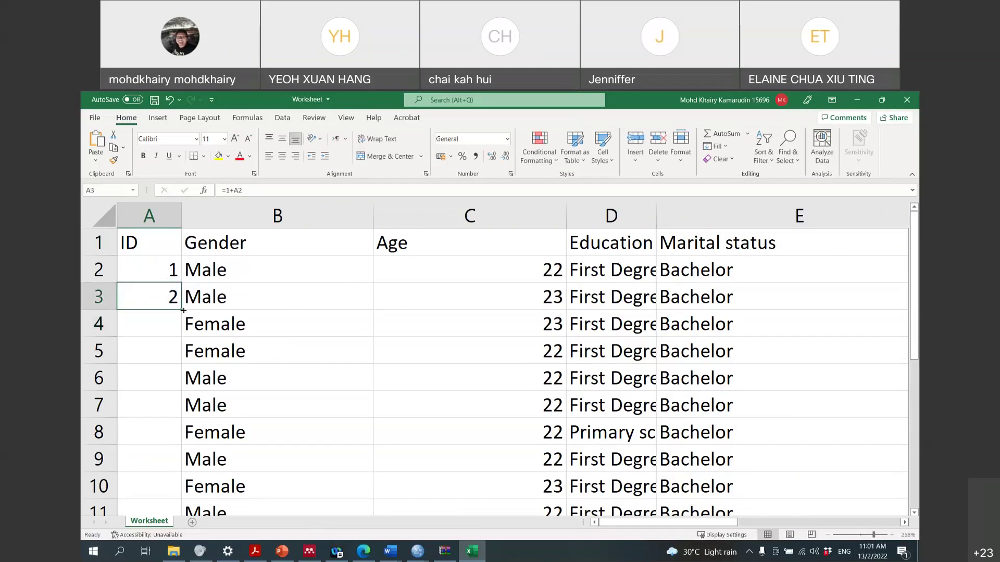
{"action": "left_click_drag", "start_coordinate": [183, 310], "coordinate": [183, 310]}
{"action": "left_click_drag", "start_coordinate": [183, 310], "coordinate": [165, 462]}
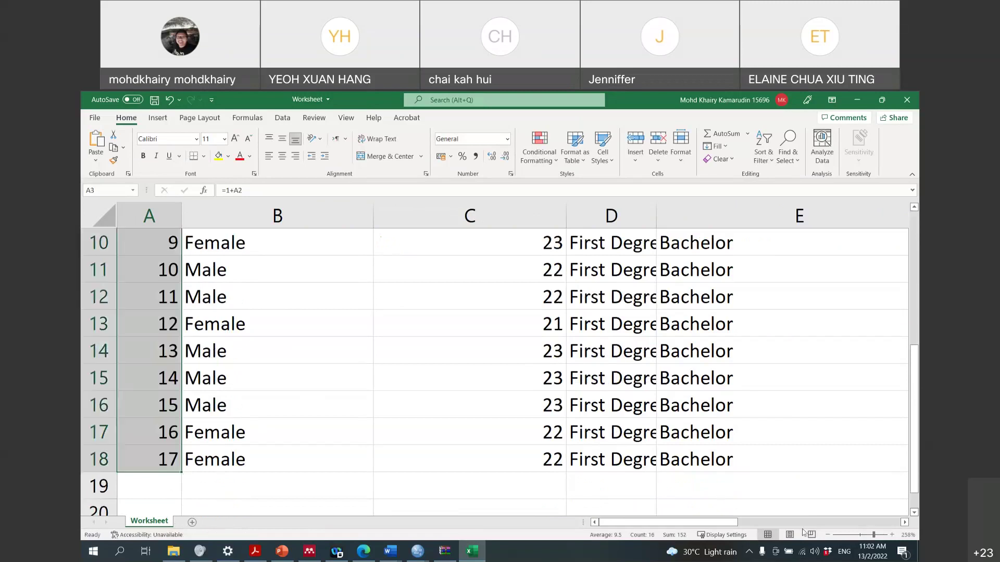
Enter the IDs 2, 3, 4 and 5 as plain numbers in cells A3 to A6
{"action": "left_click", "coordinate": [828, 535]}
{"action": "left_click", "coordinate": [828, 535]}
{"action": "left_click", "coordinate": [828, 535]}
{"action": "left_click", "coordinate": [828, 535]}
{"action": "left_click", "coordinate": [828, 535]}
{"action": "left_click", "coordinate": [828, 535]}
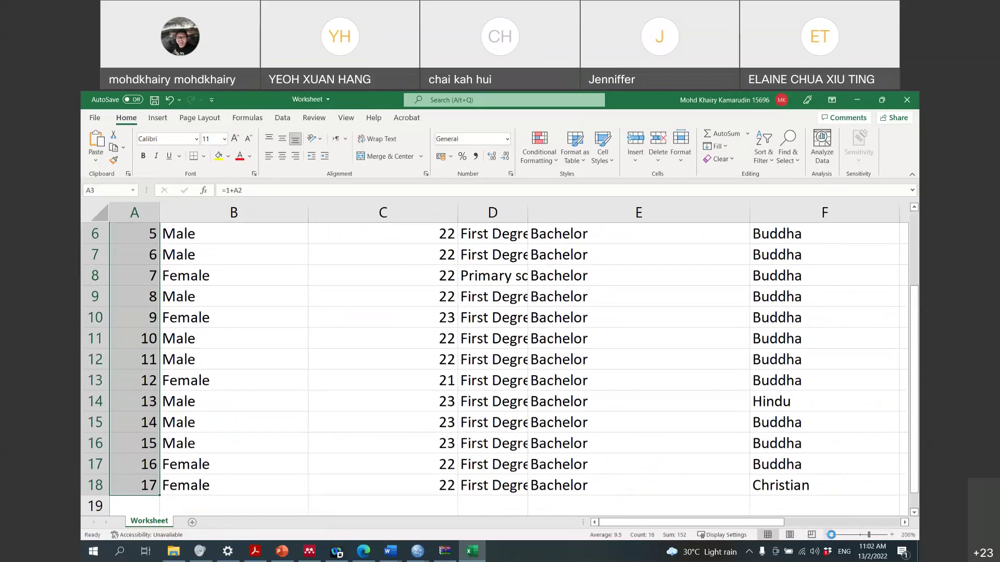
{"action": "left_click", "coordinate": [828, 535]}
{"action": "left_click", "coordinate": [828, 534]}
{"action": "scroll", "coordinate": [285, 360], "scroll_direction": "up", "scroll_amount": 1}
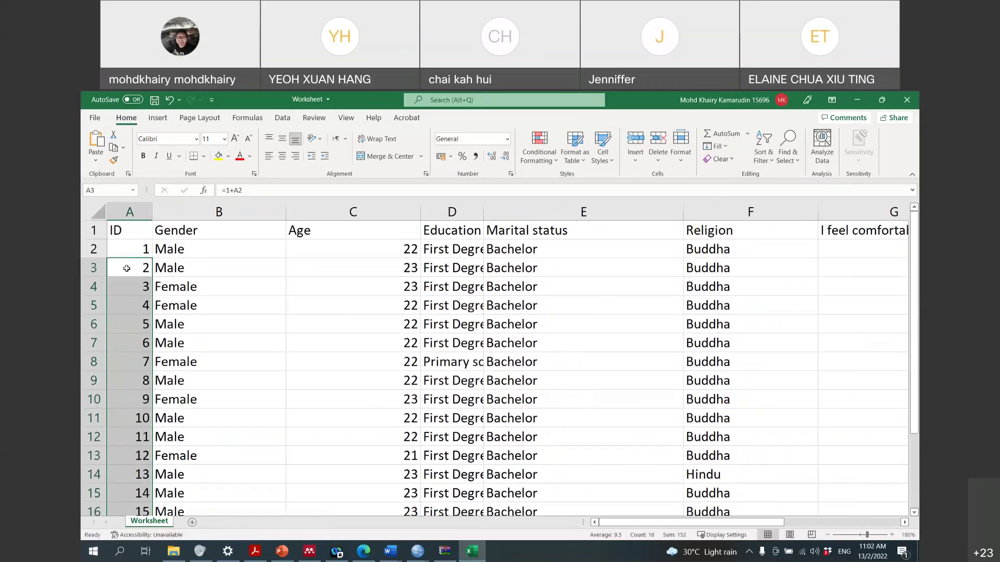
{"action": "left_click", "coordinate": [127, 268]}
{"action": "type", "text": "2"}
{"action": "key", "text": "Return"}
{"action": "type", "text": "3"}
{"action": "key", "text": "Return"}
{"action": "type", "text": "4"}
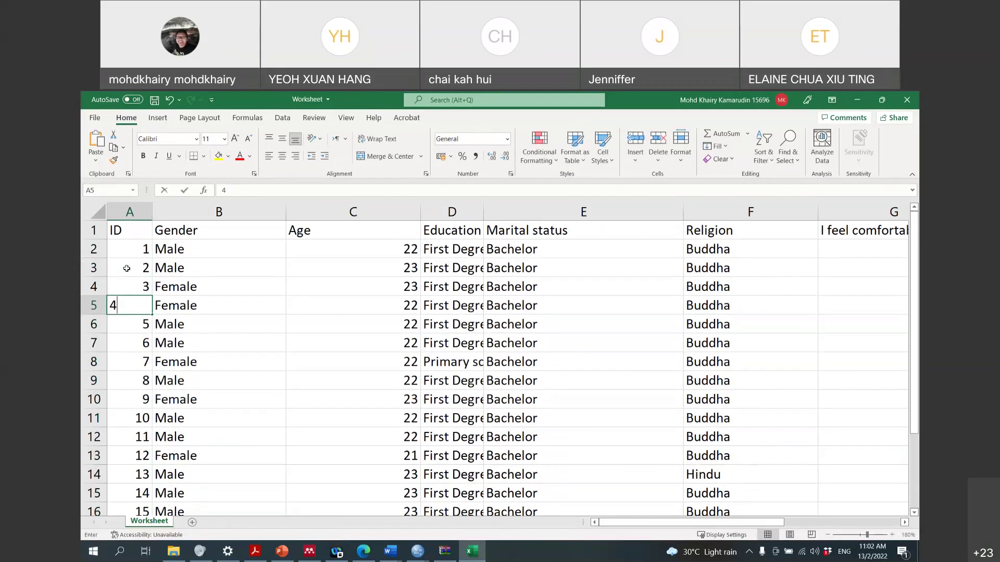
{"action": "key", "text": "Return"}
{"action": "type", "text": "5"}
Enter the formula =1+A2 in cell A3 and fill it down to cell A18
{"action": "left_click", "coordinate": [136, 266]}
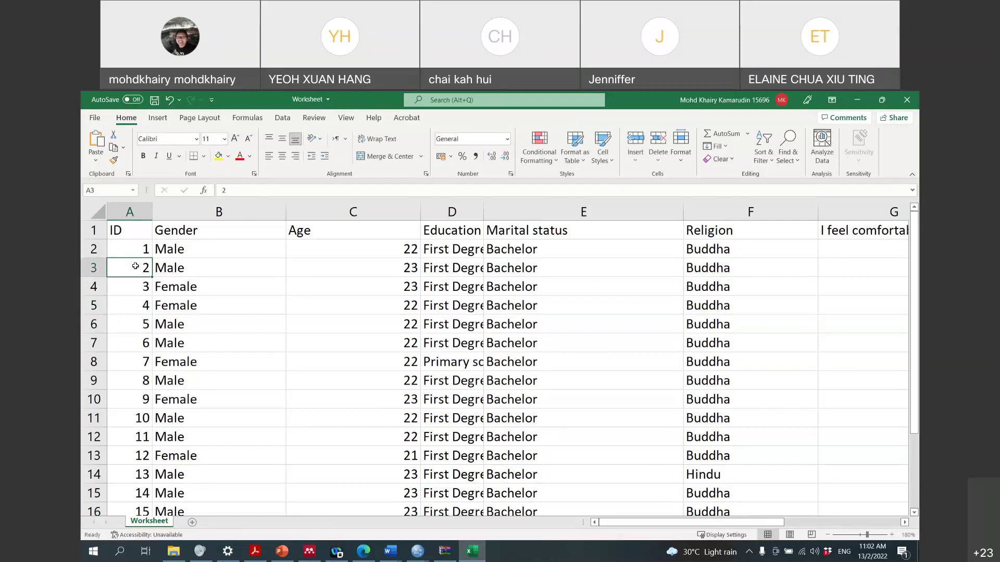
{"action": "type", "text": "="}
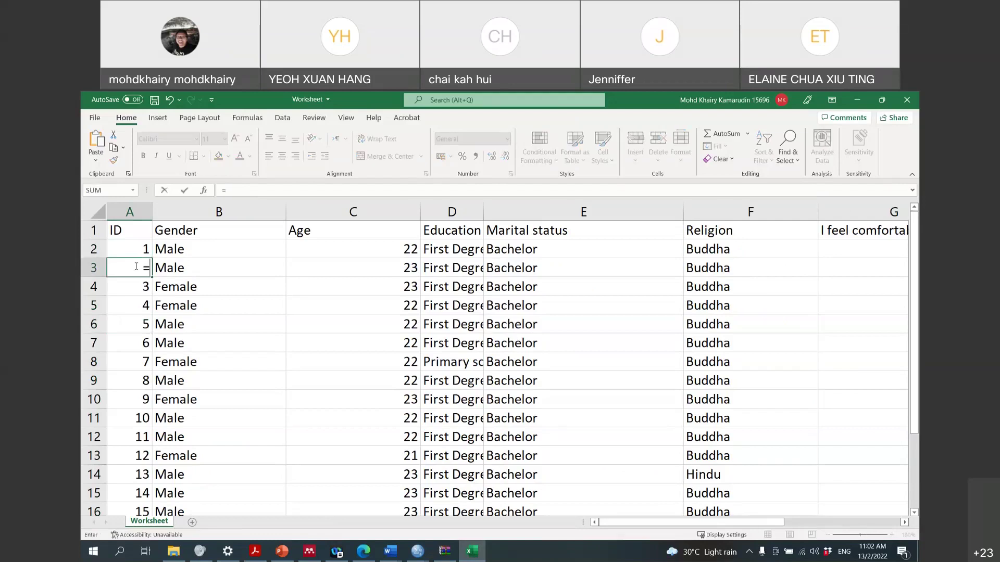
{"action": "type", "text": "1+"}
{"action": "left_click", "coordinate": [125, 248]}
{"action": "key", "text": "Return"}
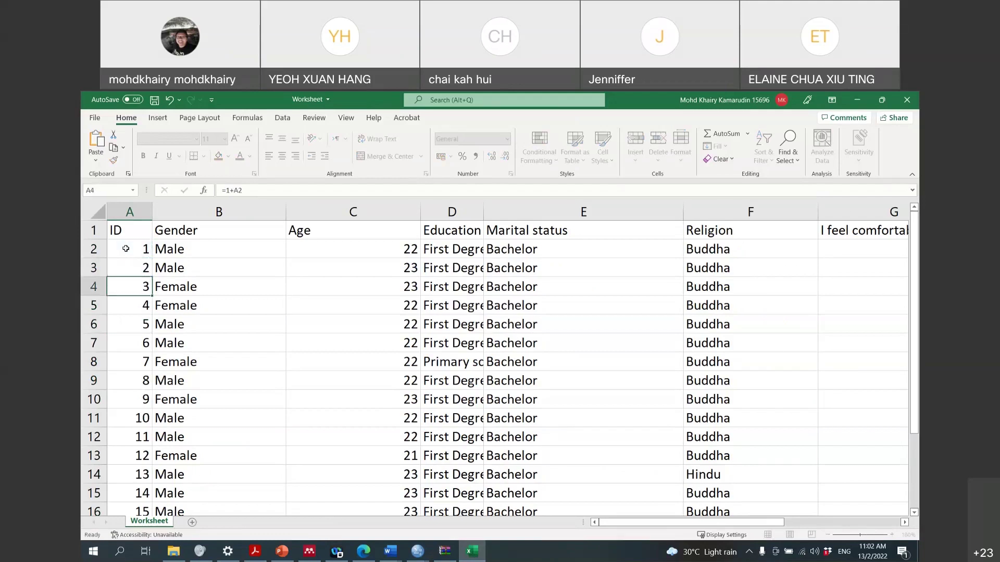
{"action": "left_click", "coordinate": [147, 269]}
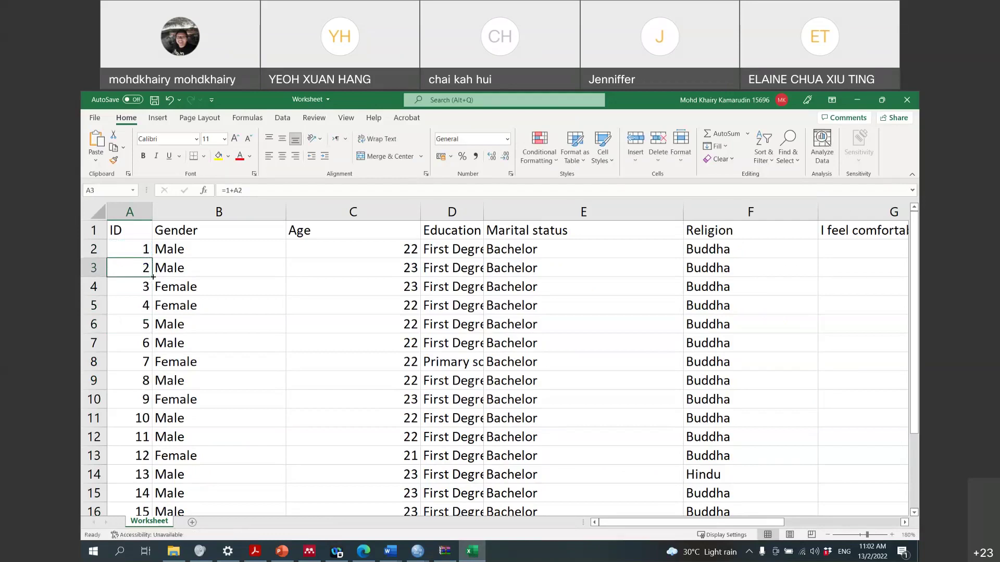
{"action": "left_click_drag", "start_coordinate": [151, 277], "coordinate": [137, 474]}
{"action": "scroll", "coordinate": [459, 411], "scroll_direction": "up", "scroll_amount": 2}
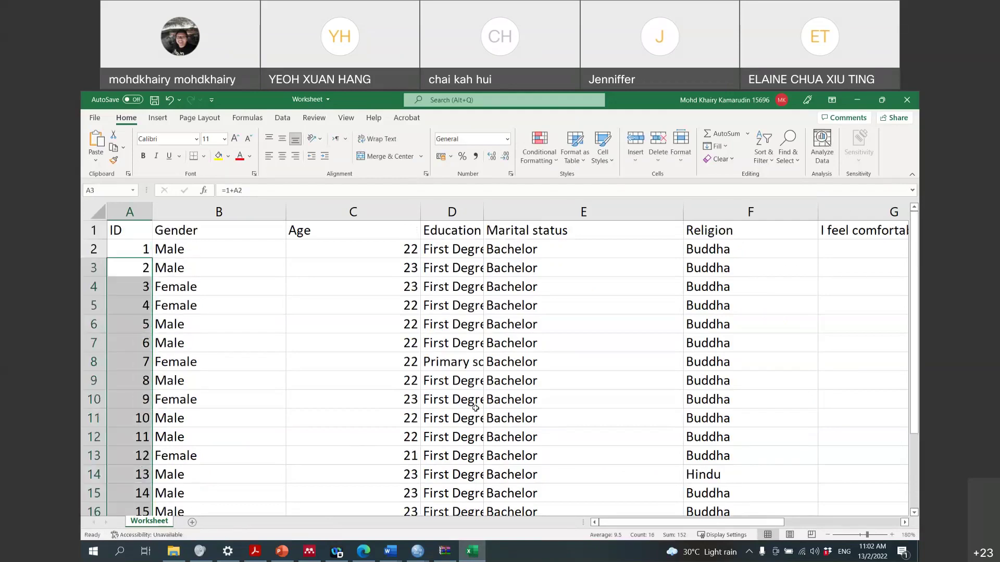
Narrow column G, which holds the ratings for the "I feel comfortable" statement
{"action": "left_click", "coordinate": [829, 535]}
{"action": "left_click", "coordinate": [828, 536]}
{"action": "left_click", "coordinate": [828, 536]}
{"action": "left_click", "coordinate": [828, 535]}
{"action": "left_click", "coordinate": [829, 535]}
{"action": "left_click", "coordinate": [829, 535]}
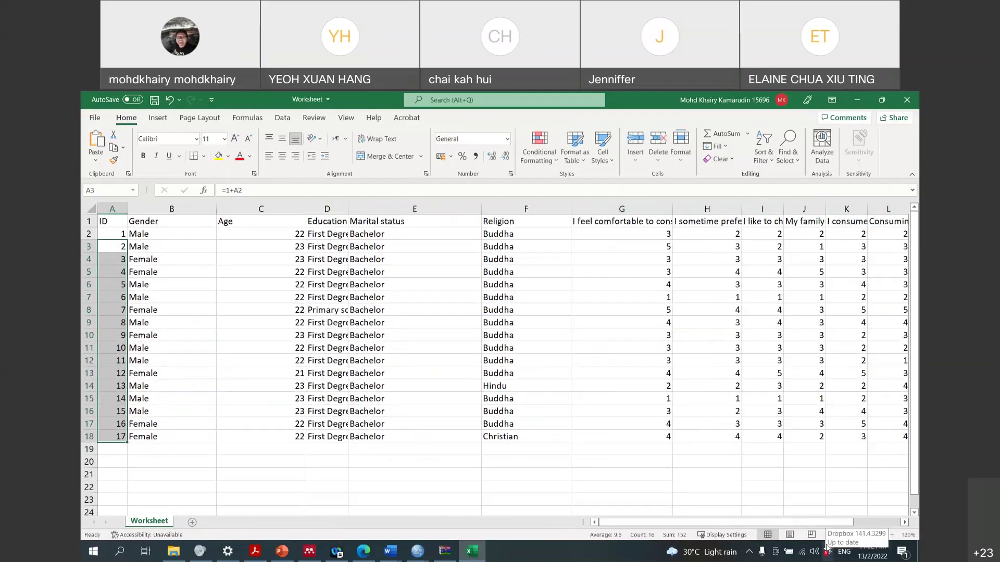
{"action": "left_click_drag", "start_coordinate": [672, 207], "coordinate": [613, 205]}
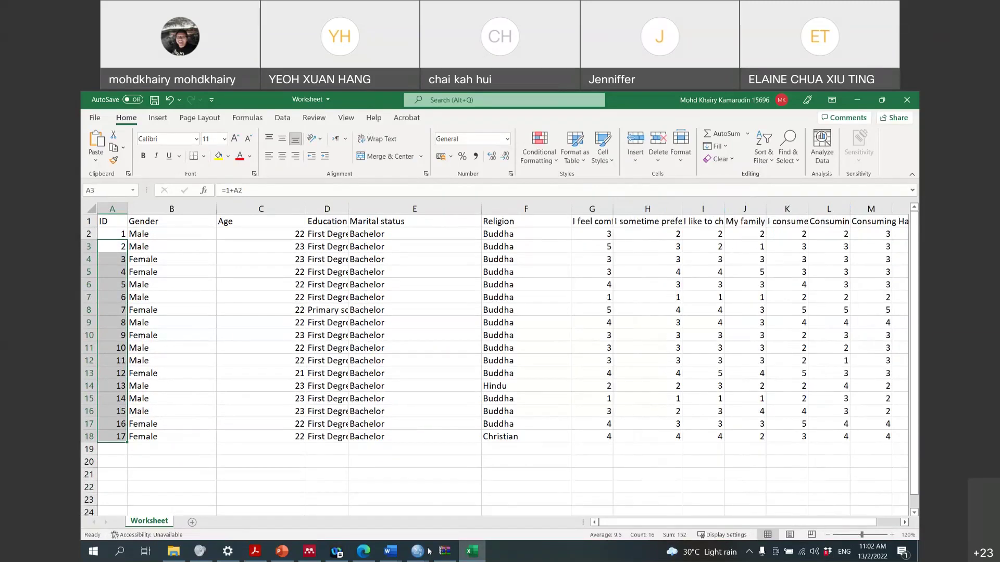
Switch to the empty dataset in the IBM SPSS Statistics Data Editor and show its Variable View
{"action": "mouse_move", "coordinate": [422, 556]}
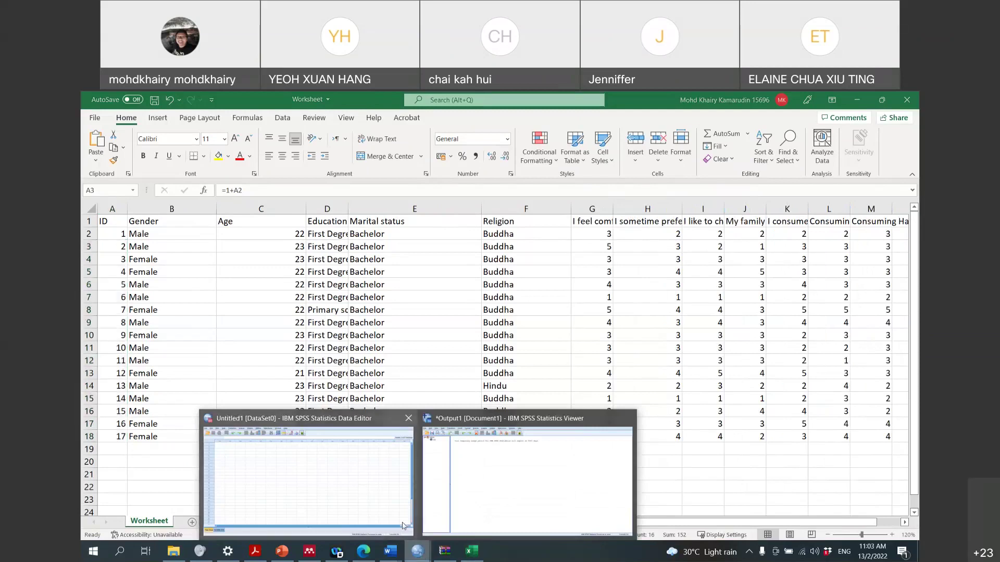
{"action": "left_click", "coordinate": [307, 476]}
{"action": "left_click", "coordinate": [728, 520]}
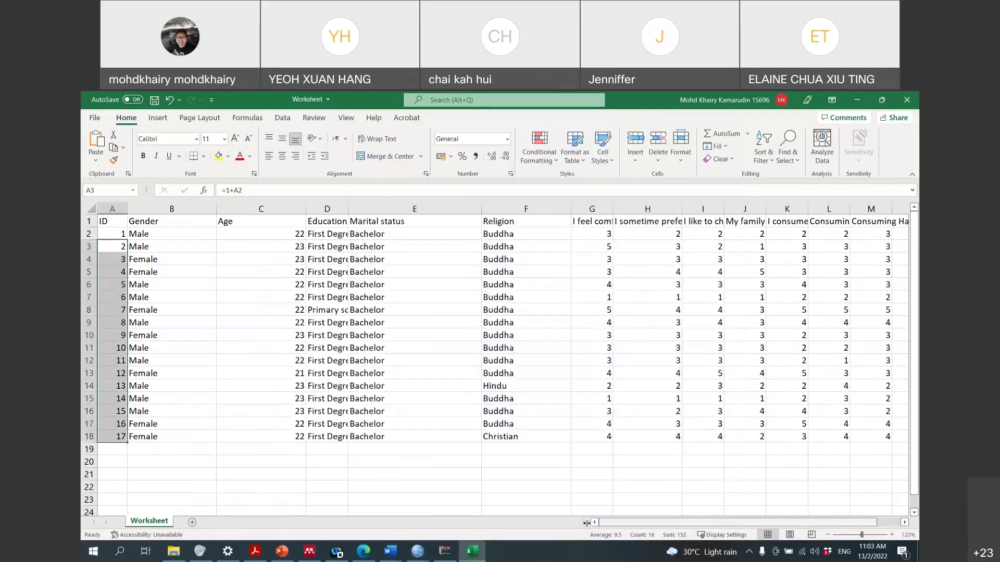
{"action": "mouse_move", "coordinate": [431, 556]}
{"action": "left_click", "coordinate": [531, 484]}
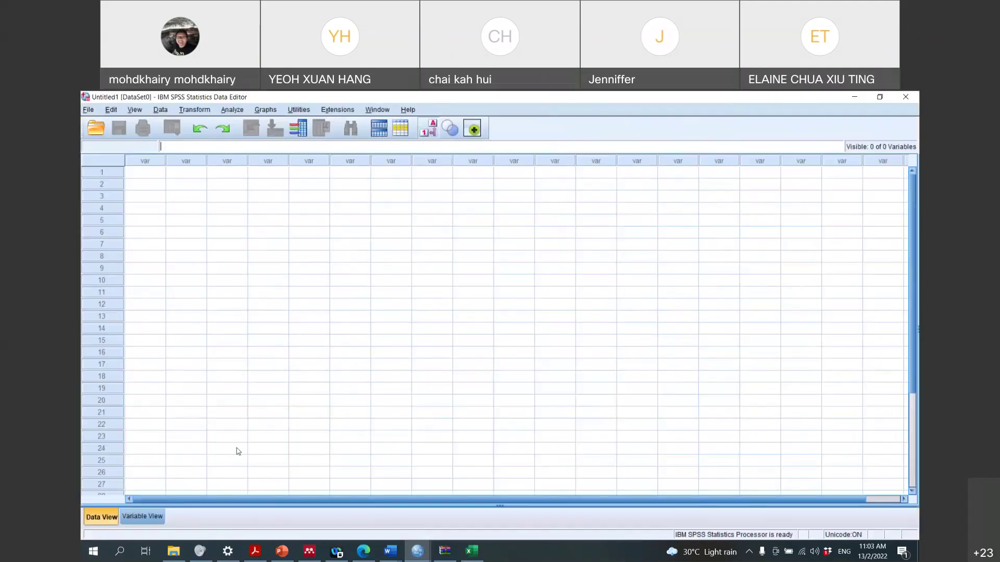
{"action": "left_click", "coordinate": [143, 517]}
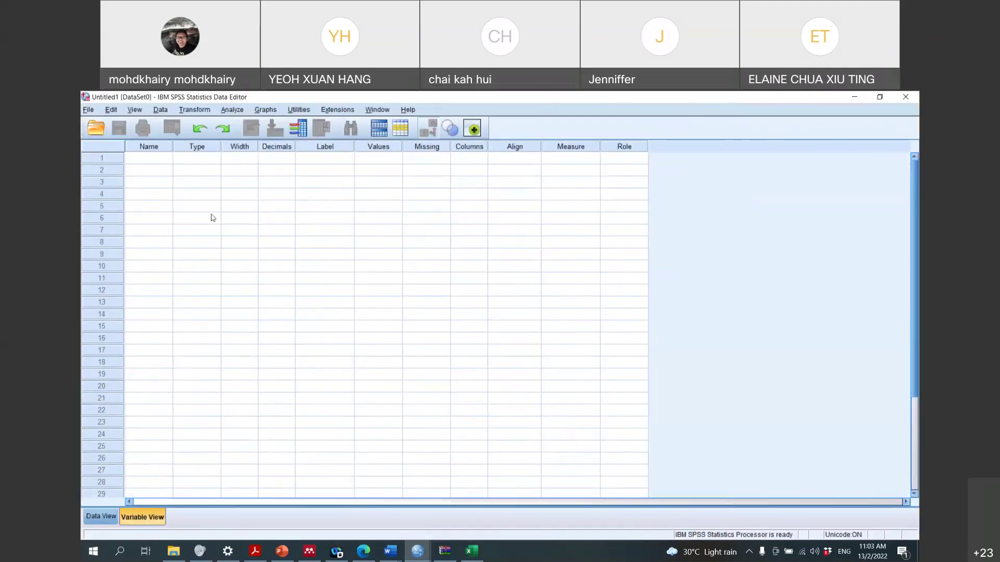
Define the first variable as ID, numeric with 0 decimal places
{"action": "left_click", "coordinate": [154, 159]}
{"action": "left_click", "coordinate": [155, 159]}
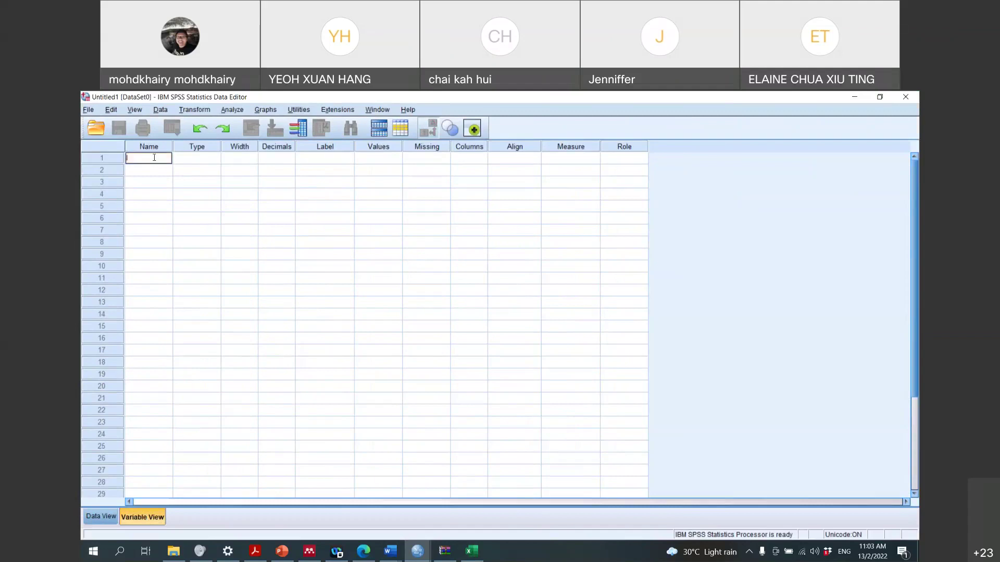
{"action": "double_click", "coordinate": [213, 162]}
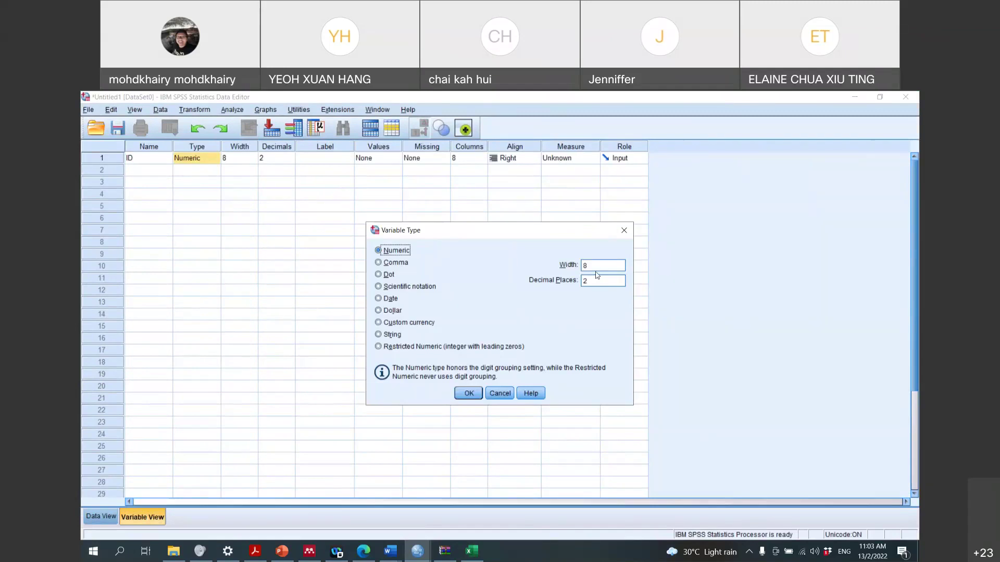
{"action": "left_click_drag", "start_coordinate": [598, 280], "coordinate": [573, 281]}
{"action": "type", "text": "0"}
{"action": "left_click", "coordinate": [469, 394]}
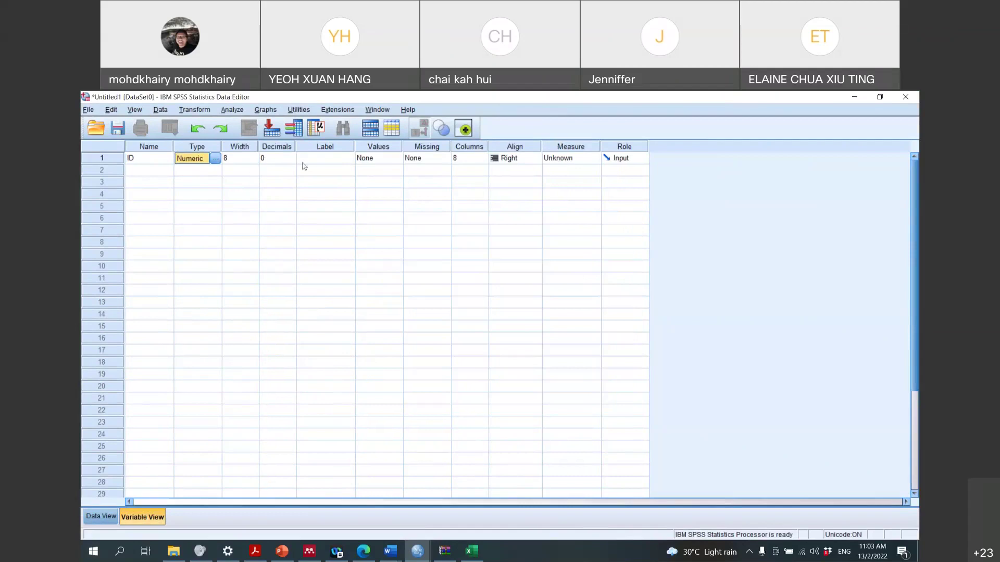
Set the label of the first variable to ID
{"action": "left_click", "coordinate": [337, 161]}
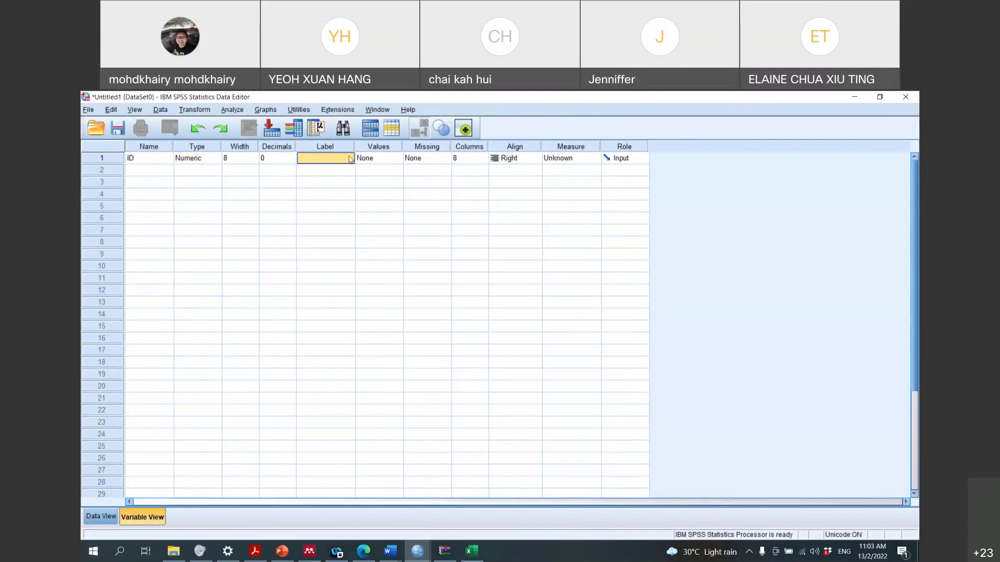
{"action": "type", "text": "OD"}
{"action": "type", "text": "ID"}
{"action": "left_click", "coordinate": [155, 171]}
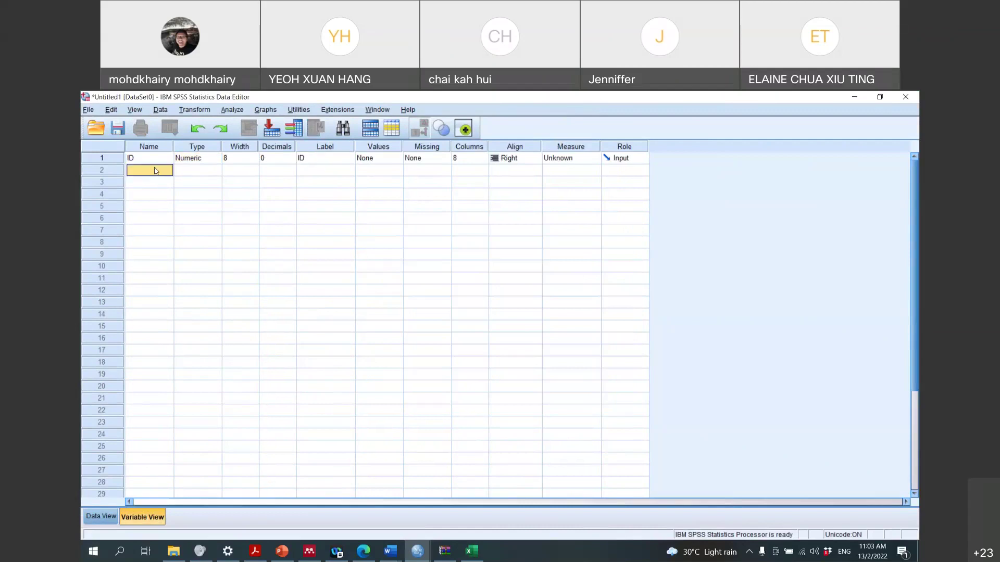
Copy the ID numbers in A2:A18 of the Excel worksheet into the ID column of the SPSS Data View
{"action": "left_click", "coordinate": [108, 518]}
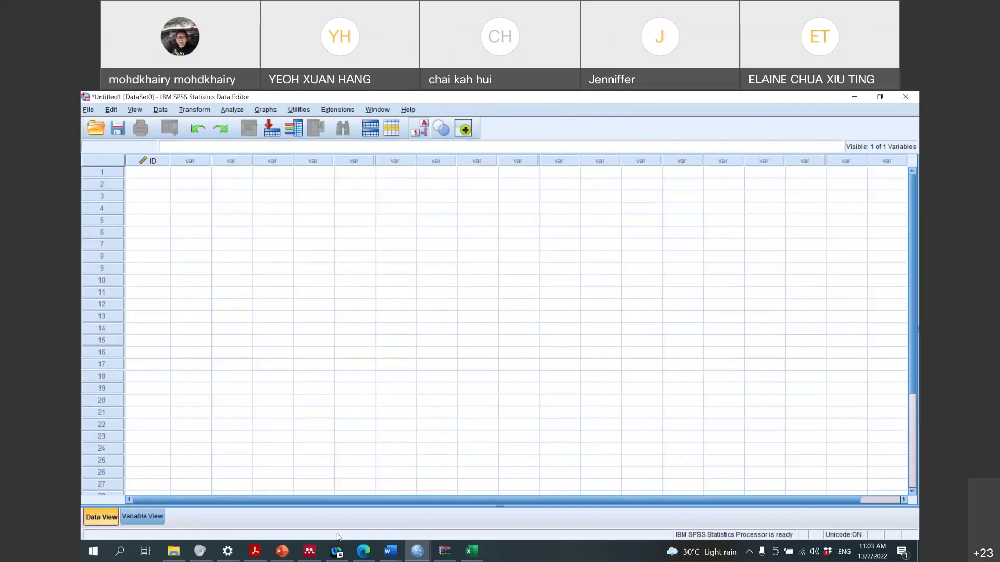
{"action": "left_click", "coordinate": [471, 553]}
{"action": "left_click_drag", "start_coordinate": [112, 234], "coordinate": [106, 439]}
{"action": "key", "text": "ctrl+c"}
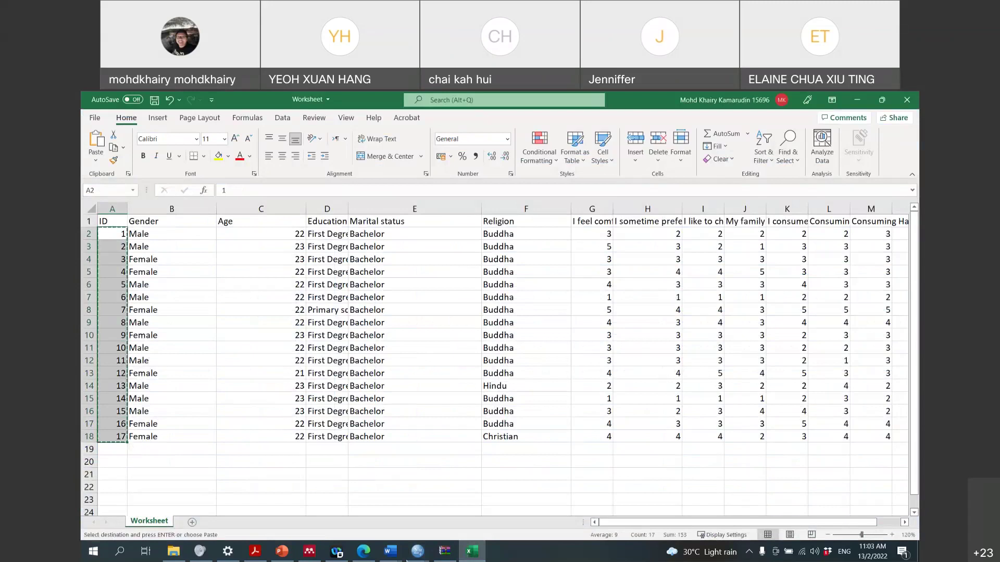
{"action": "left_click", "coordinate": [418, 551]}
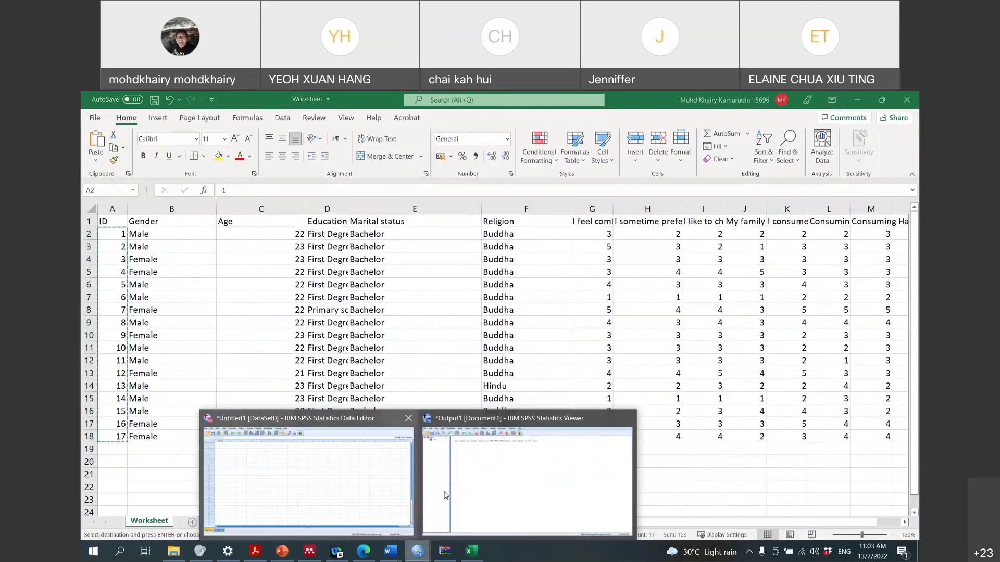
{"action": "left_click", "coordinate": [313, 484]}
{"action": "key", "text": "ctrl+v"}
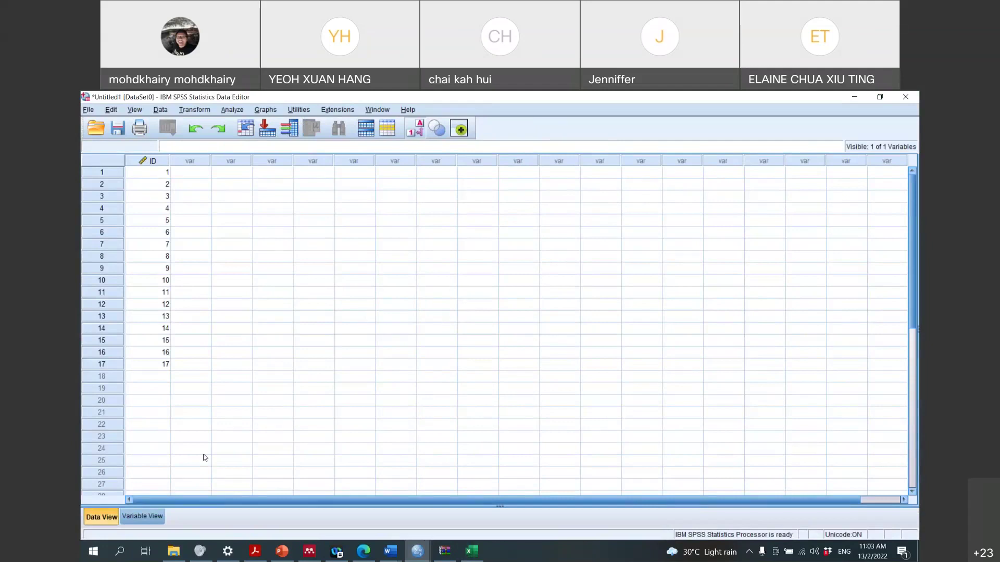
Define a second SPSS variable named Gender, numeric with 0 decimal places, following the Excel column order
{"action": "left_click", "coordinate": [148, 517]}
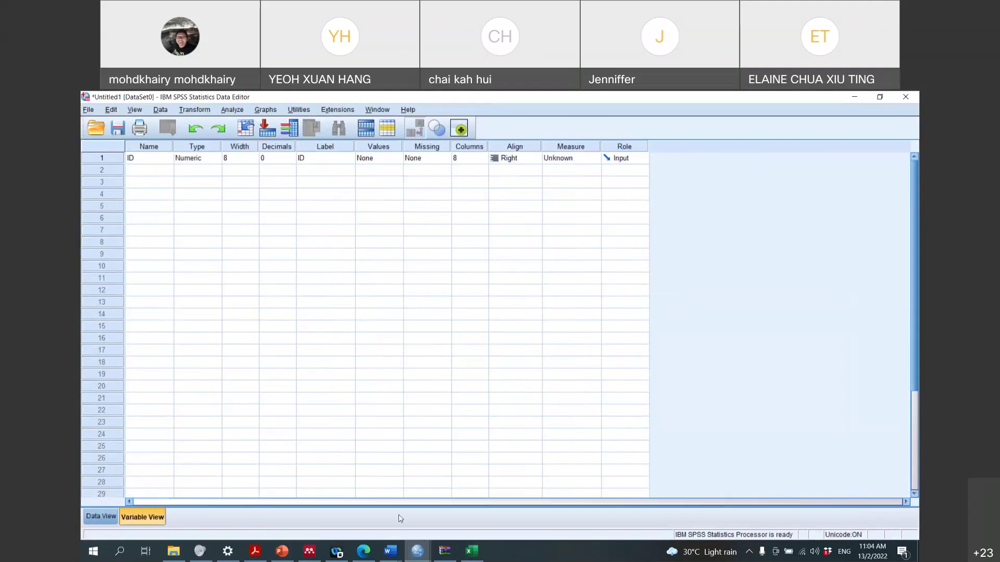
{"action": "mouse_move", "coordinate": [472, 551]}
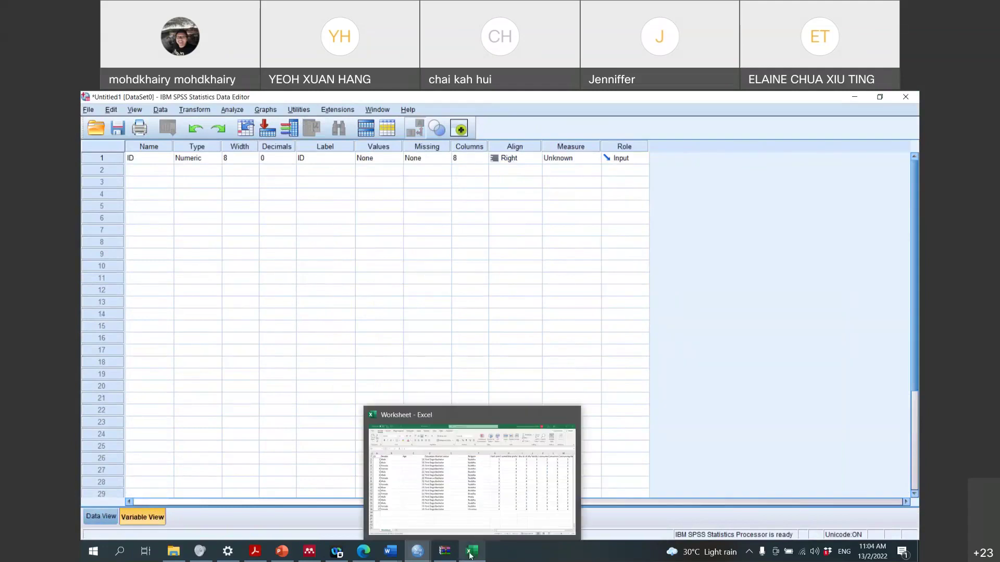
{"action": "left_click", "coordinate": [471, 494]}
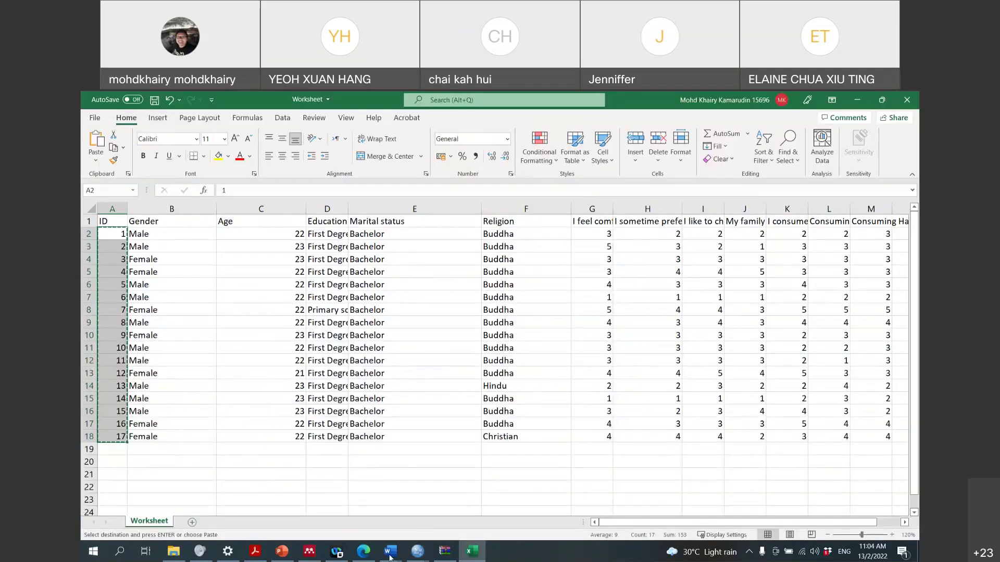
{"action": "mouse_move", "coordinate": [418, 551]}
{"action": "left_click", "coordinate": [386, 511]}
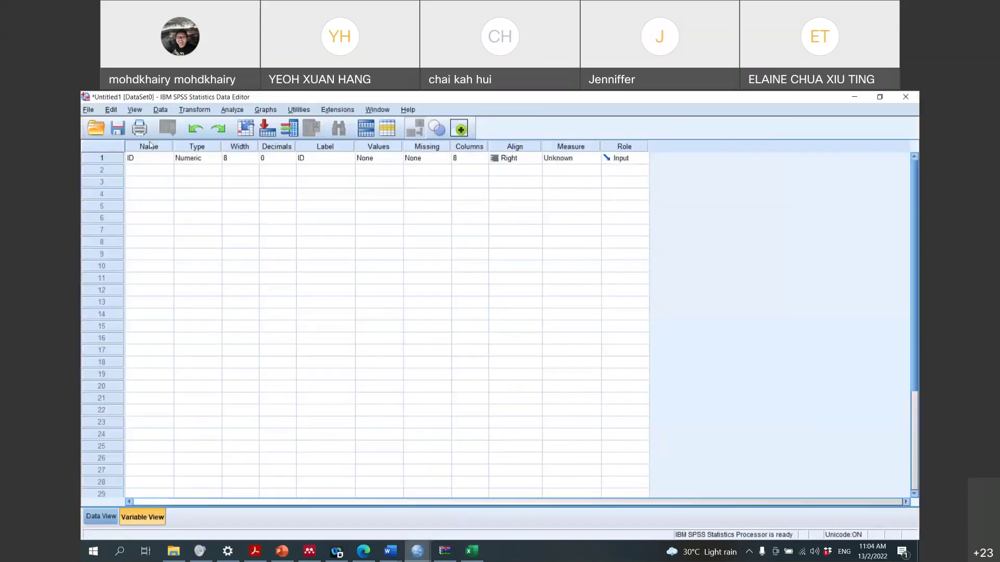
{"action": "left_click", "coordinate": [141, 172]}
{"action": "type", "text": "Gender"}
{"action": "double_click", "coordinate": [210, 173]}
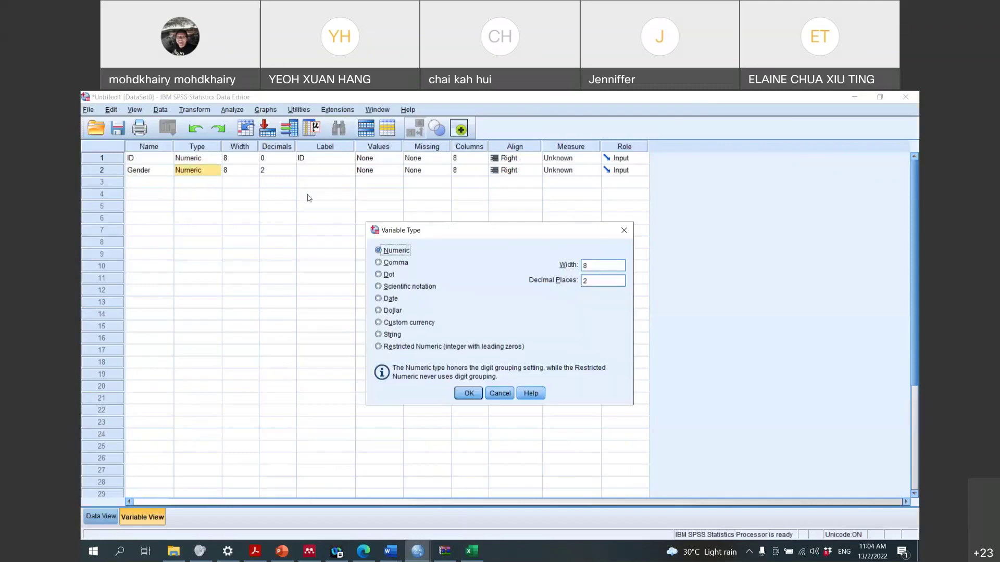
{"action": "double_click", "coordinate": [579, 281]}
{"action": "type", "text": "0"}
{"action": "left_click", "coordinate": [469, 393]}
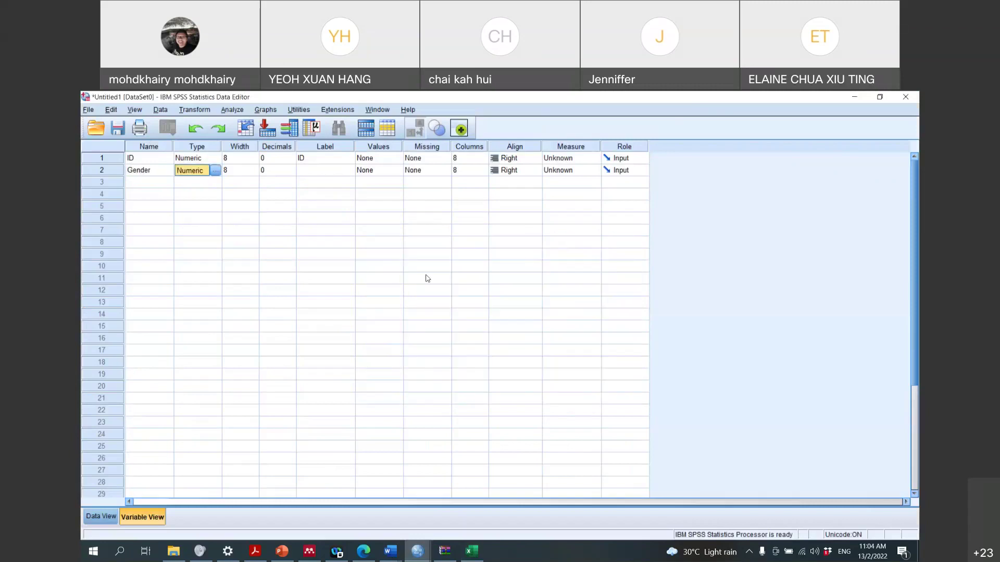
Set the label of the second variable to Gender
{"action": "left_click", "coordinate": [327, 174]}
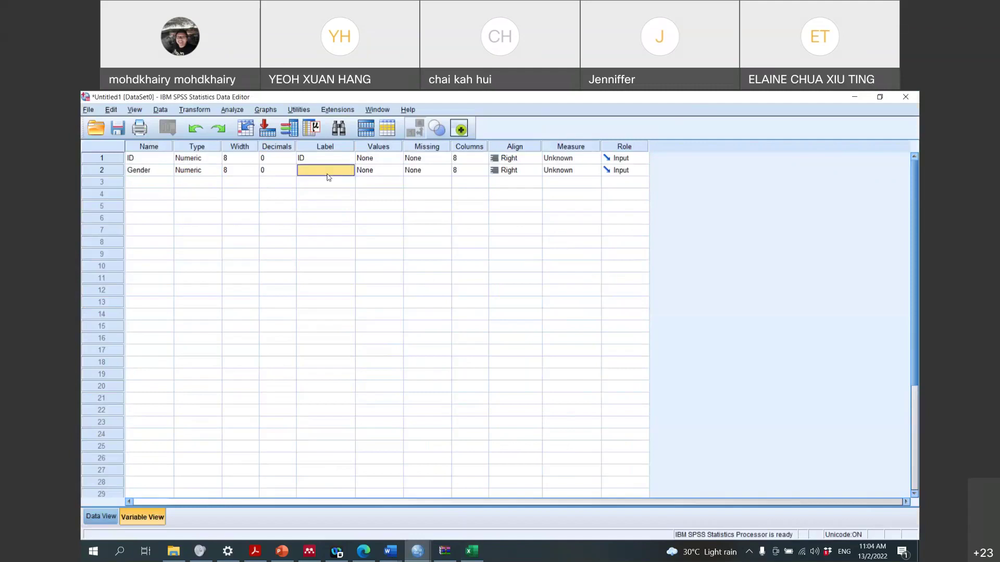
{"action": "left_click", "coordinate": [327, 175]}
{"action": "type", "text": "Gender"}
Assign value labels to the Gender variable: 1 for Male and 2 for Female
{"action": "left_click", "coordinate": [392, 174]}
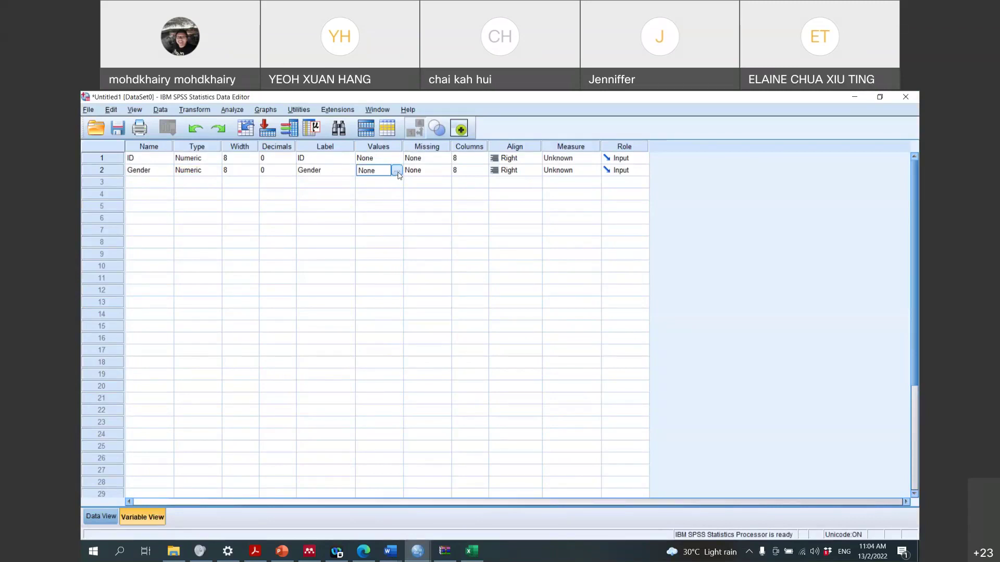
{"action": "left_click", "coordinate": [397, 172]}
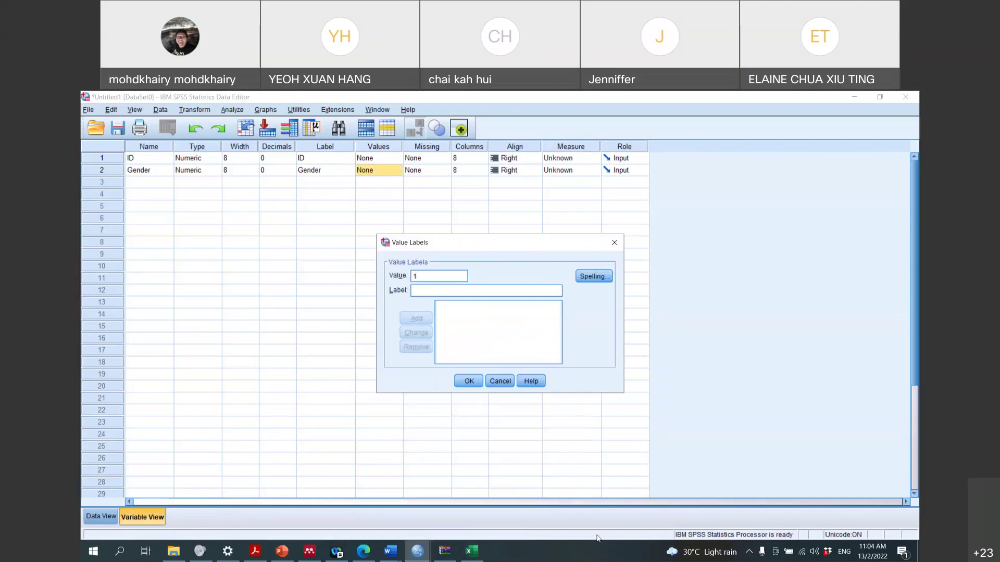
{"action": "type", "text": "Male"}
{"action": "left_click", "coordinate": [423, 320]}
{"action": "left_click", "coordinate": [429, 273]}
{"action": "type", "text": "2"}
{"action": "type", "text": "Female"}
{"action": "left_click", "coordinate": [415, 320]}
{"action": "left_click", "coordinate": [469, 382]}
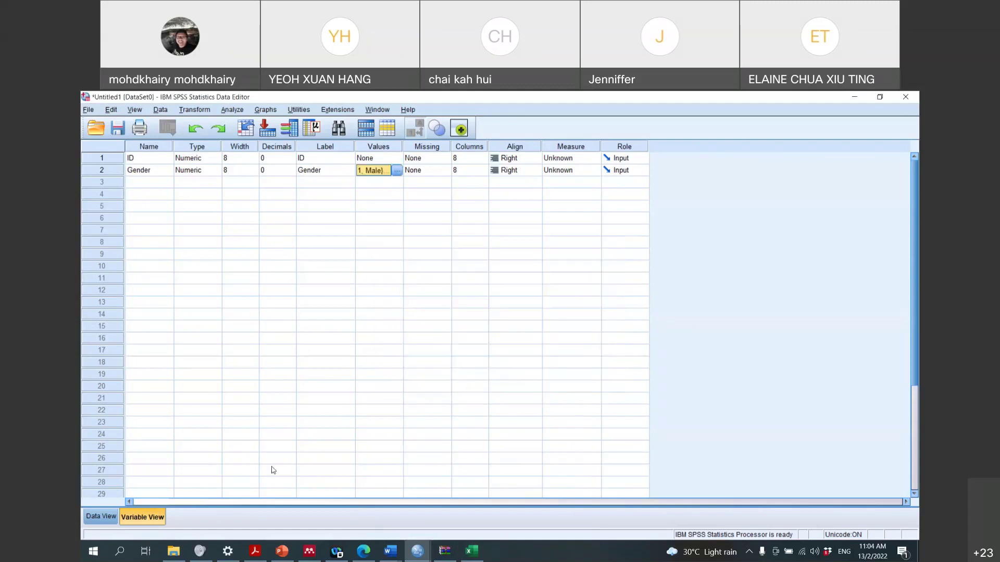
Copy the gender text entries in B2:B18 of the Excel worksheet
{"action": "left_click", "coordinate": [101, 517]}
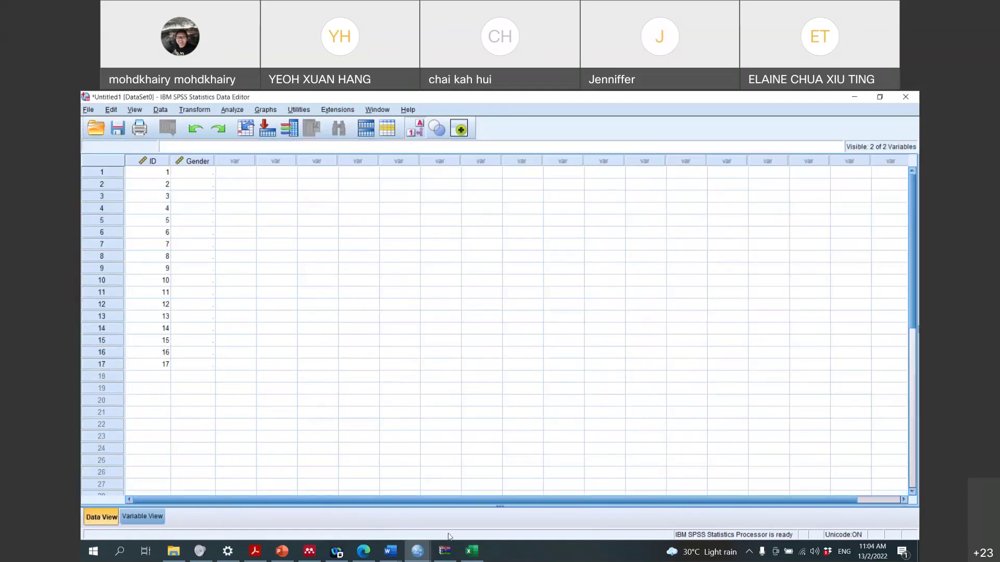
{"action": "left_click", "coordinate": [472, 552]}
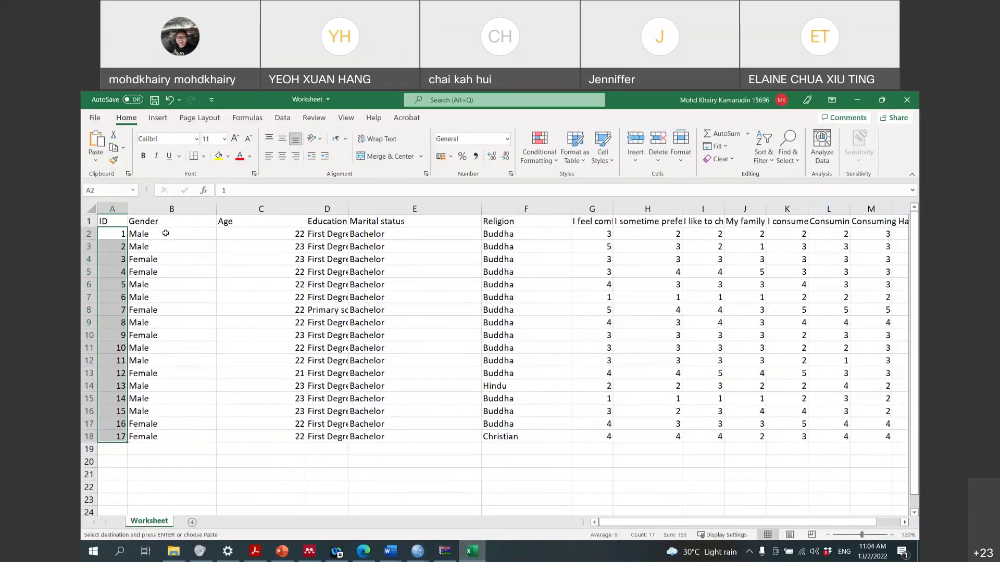
{"action": "left_click_drag", "start_coordinate": [166, 233], "coordinate": [151, 436]}
{"action": "right_click", "coordinate": [150, 436]}
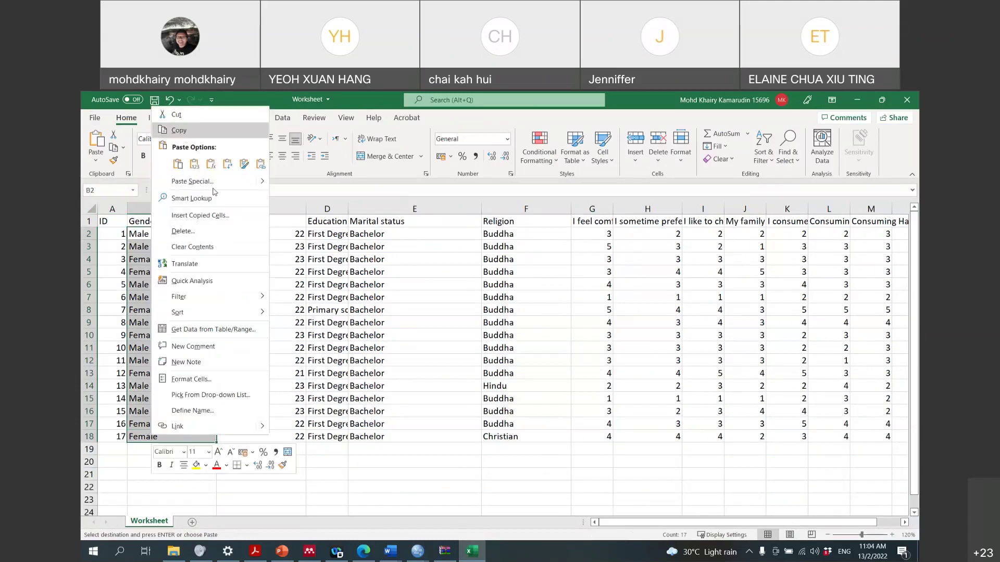
{"action": "left_click", "coordinate": [224, 130]}
Try to paste the copied gender text into the Gender column of the SPSS Data View, starting at row 1
{"action": "mouse_move", "coordinate": [444, 551]}
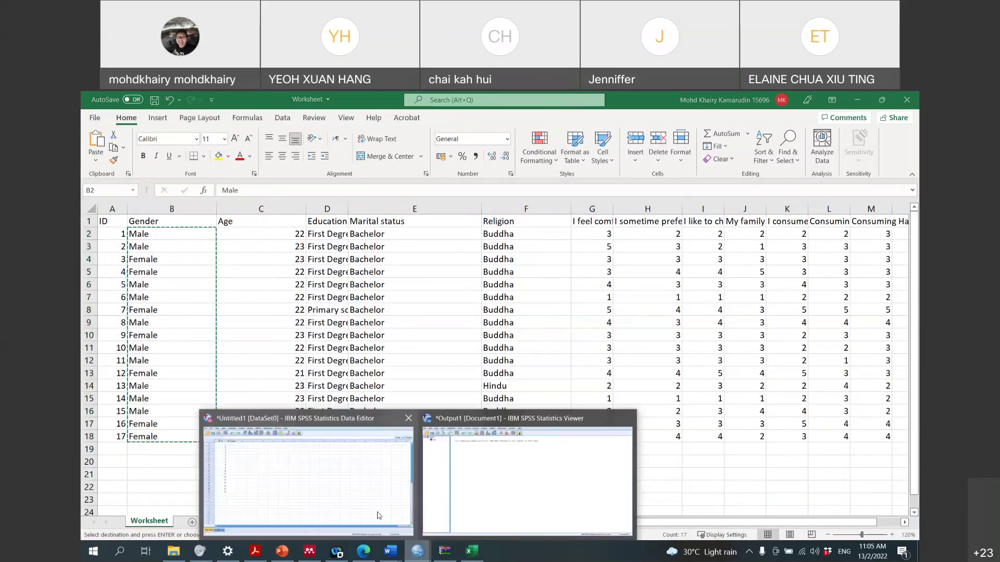
{"action": "left_click", "coordinate": [290, 502]}
{"action": "left_click", "coordinate": [193, 173]}
{"action": "right_click", "coordinate": [192, 176]}
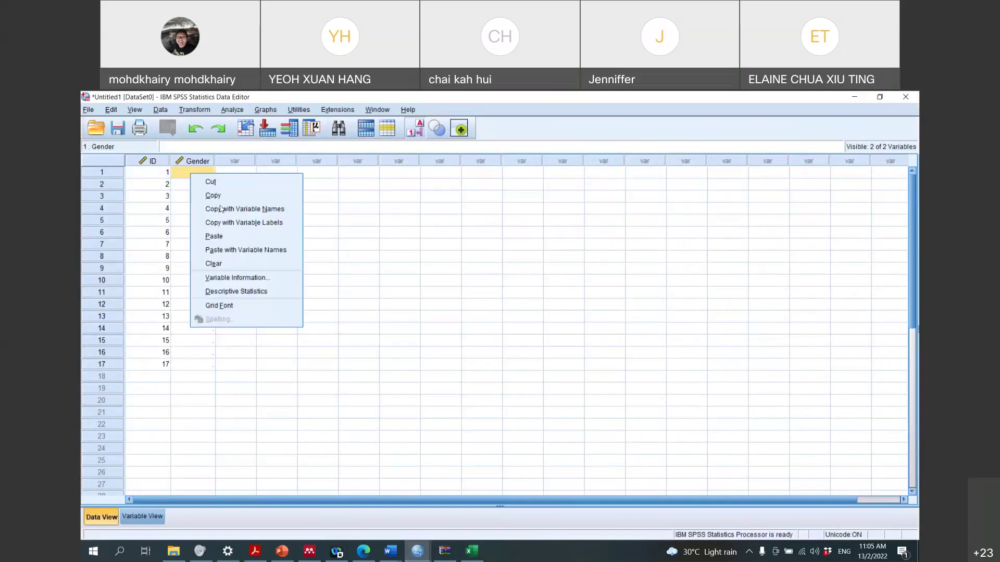
{"action": "left_click", "coordinate": [221, 250]}
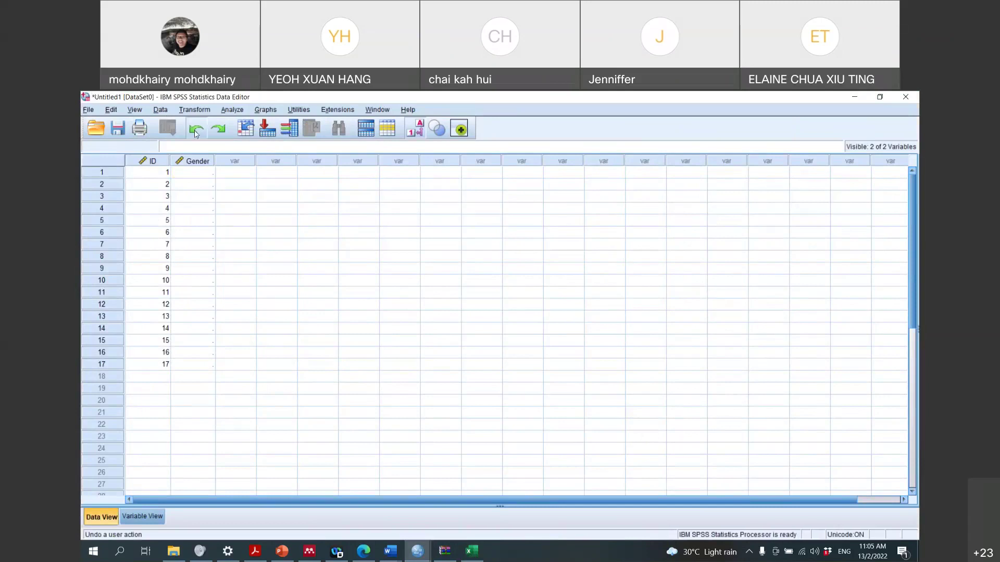
{"action": "right_click", "coordinate": [197, 175]}
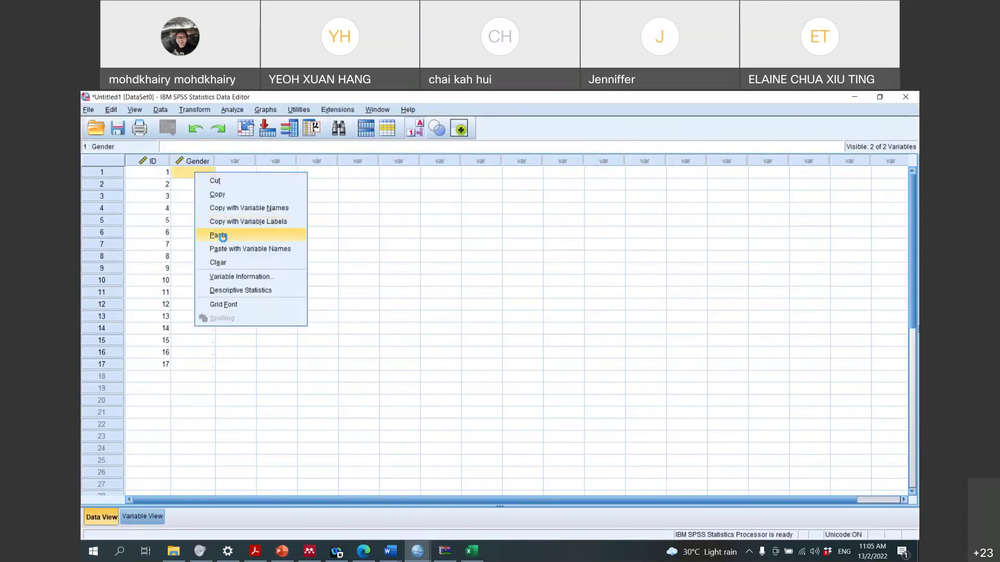
{"action": "left_click", "coordinate": [224, 238]}
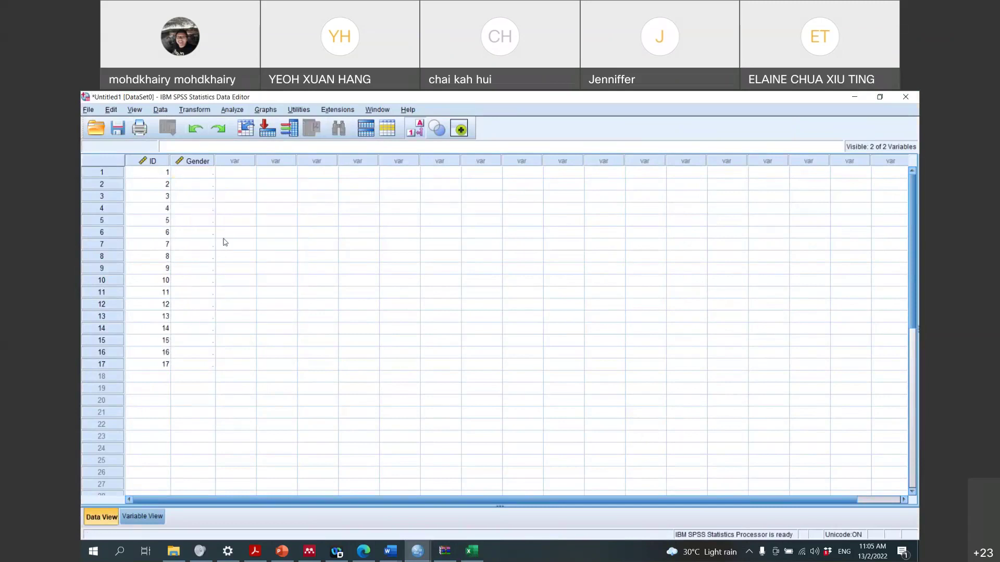
{"action": "left_click", "coordinate": [154, 516]}
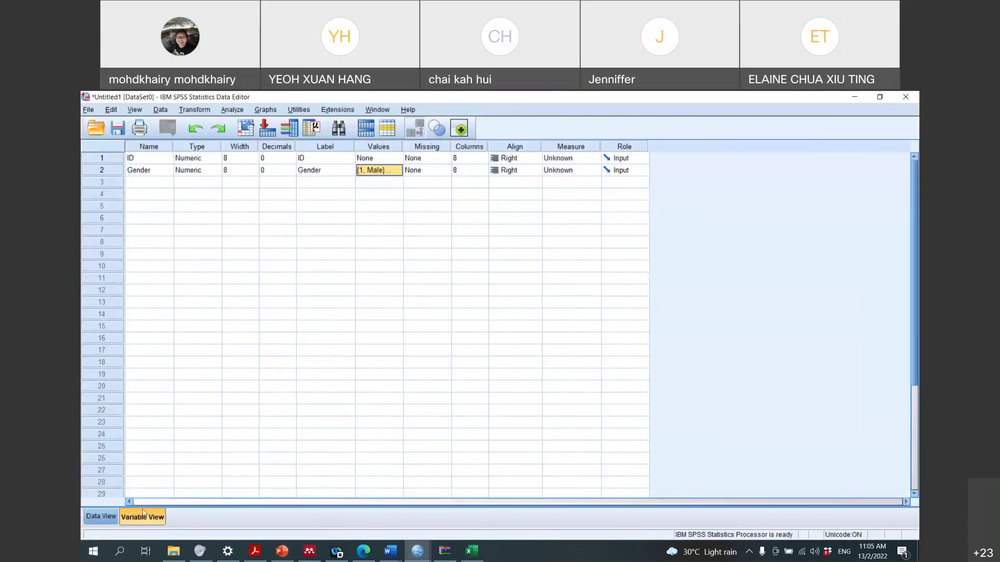
In the Excel worksheet, replace all occurrences of "Male" with 1 in the Gender column range B2:B18
{"action": "left_click", "coordinate": [472, 551]}
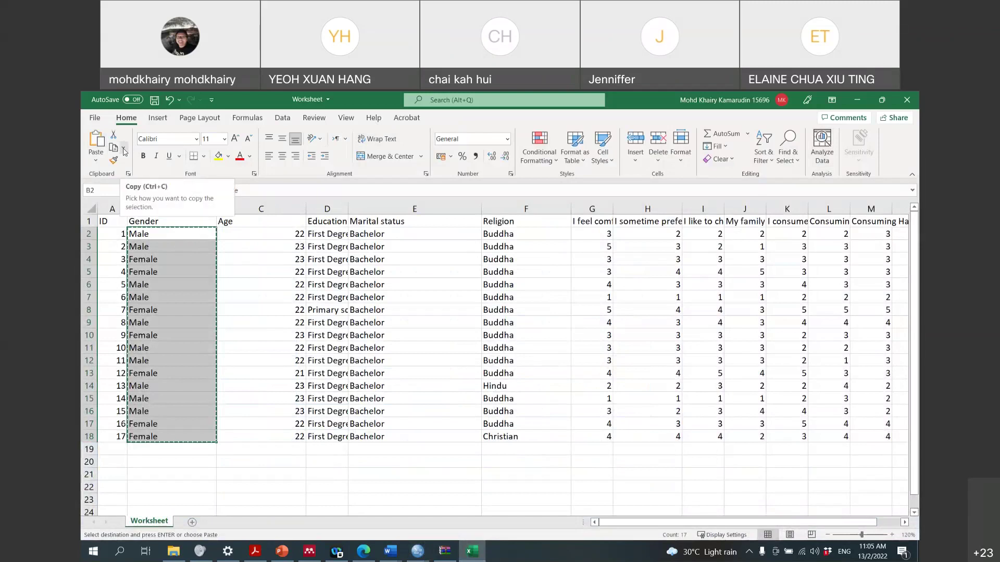
{"action": "key", "text": "ctrl+f"}
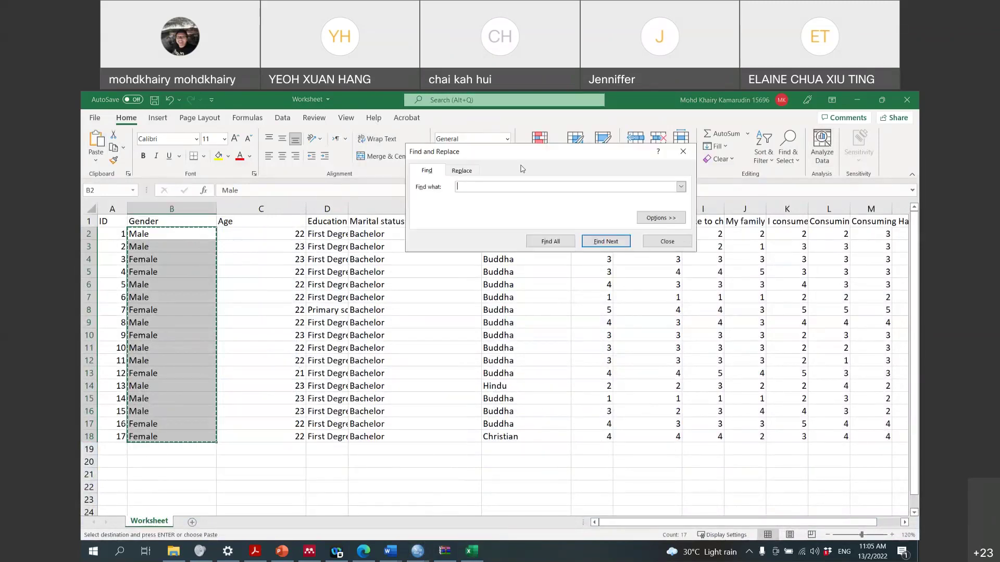
{"action": "left_click", "coordinate": [475, 171]}
{"action": "type", "text": "Mel"}
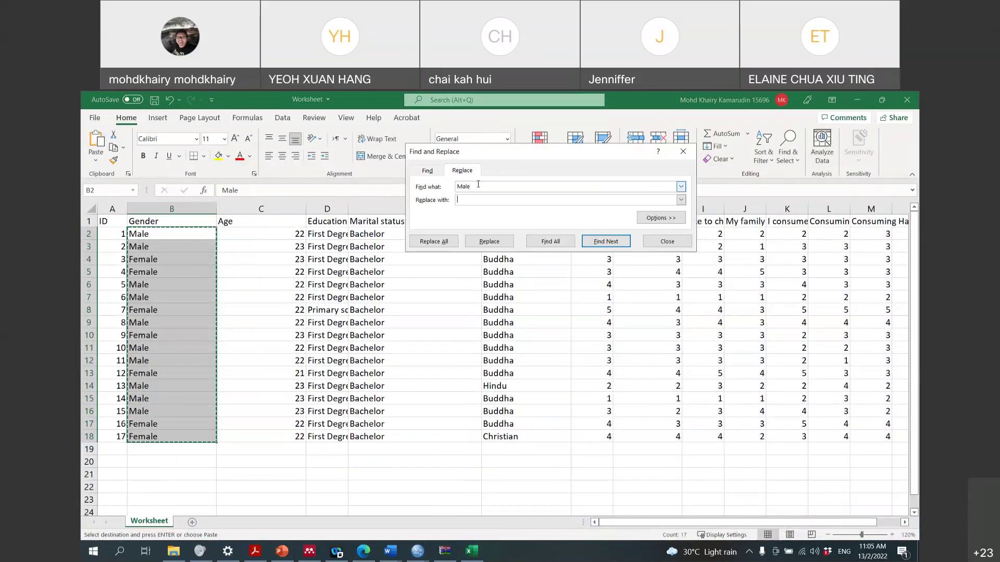
{"action": "left_click", "coordinate": [449, 243]}
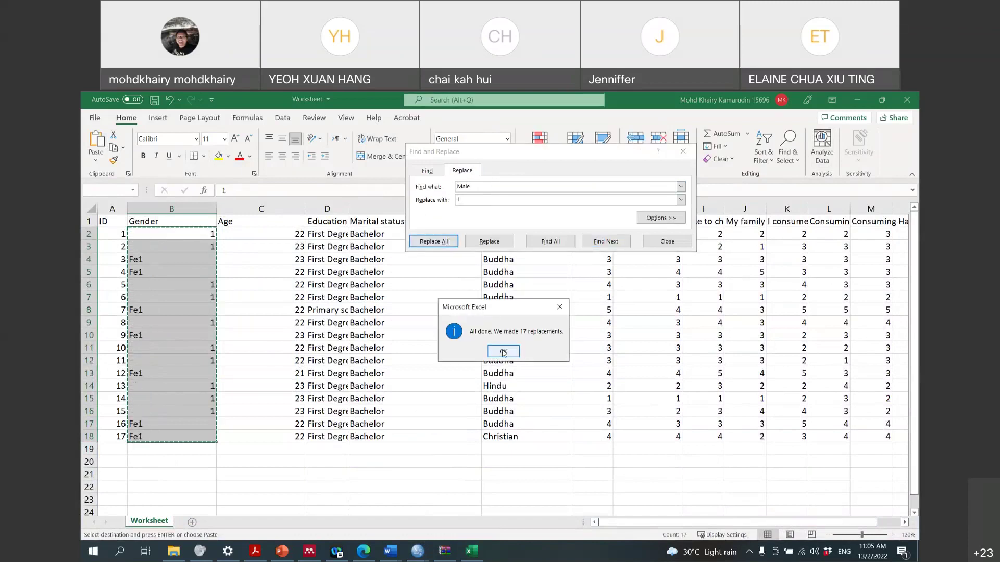
{"action": "left_click", "coordinate": [503, 352]}
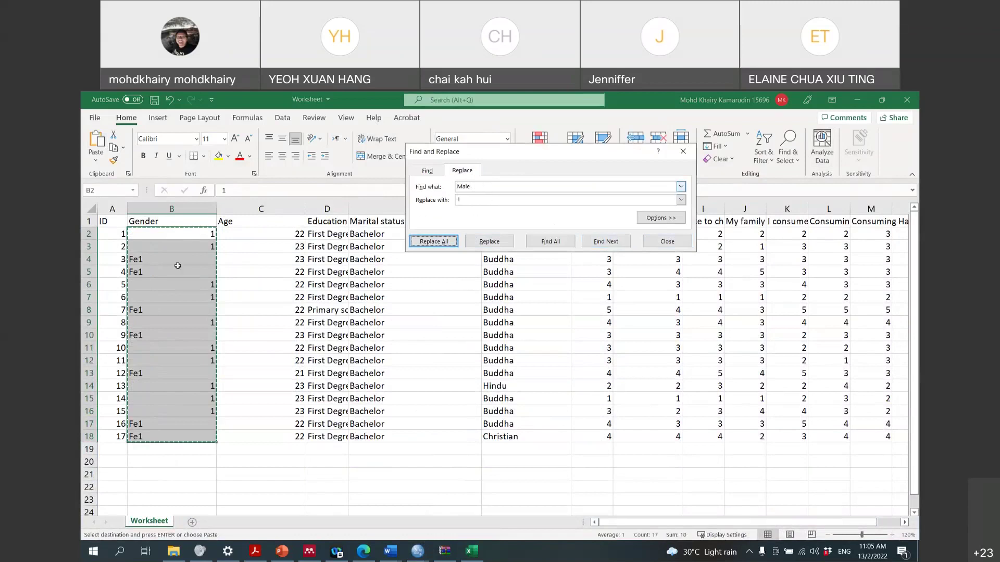
Replace all "Fe1" entries in the Gender column with 2
{"action": "left_click", "coordinate": [156, 259]}
{"action": "key", "text": "ctrl+c"}
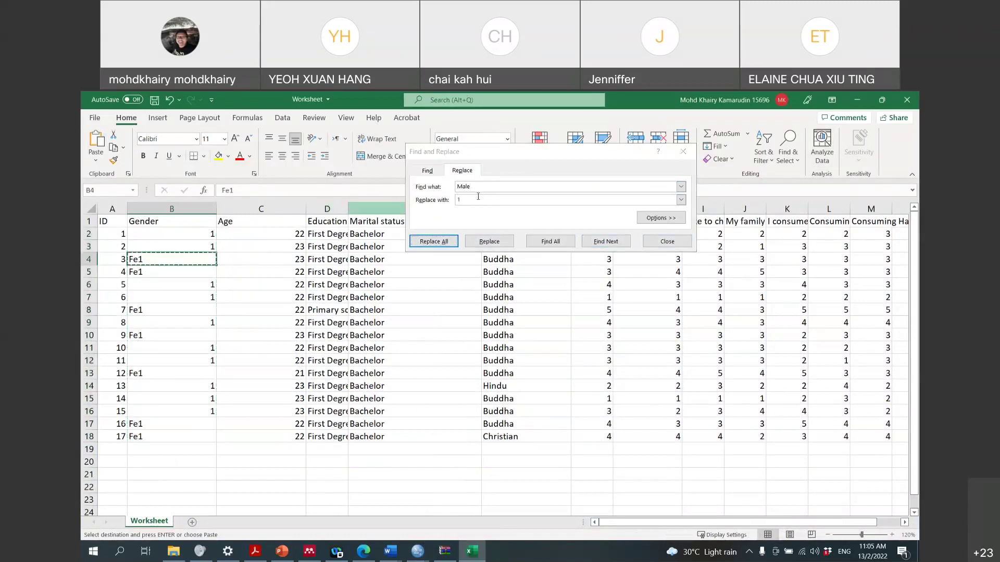
{"action": "left_click", "coordinate": [478, 197]}
{"action": "key", "text": "ctrl+v"}
{"action": "key", "text": "Tab"}
{"action": "type", "text": "2"}
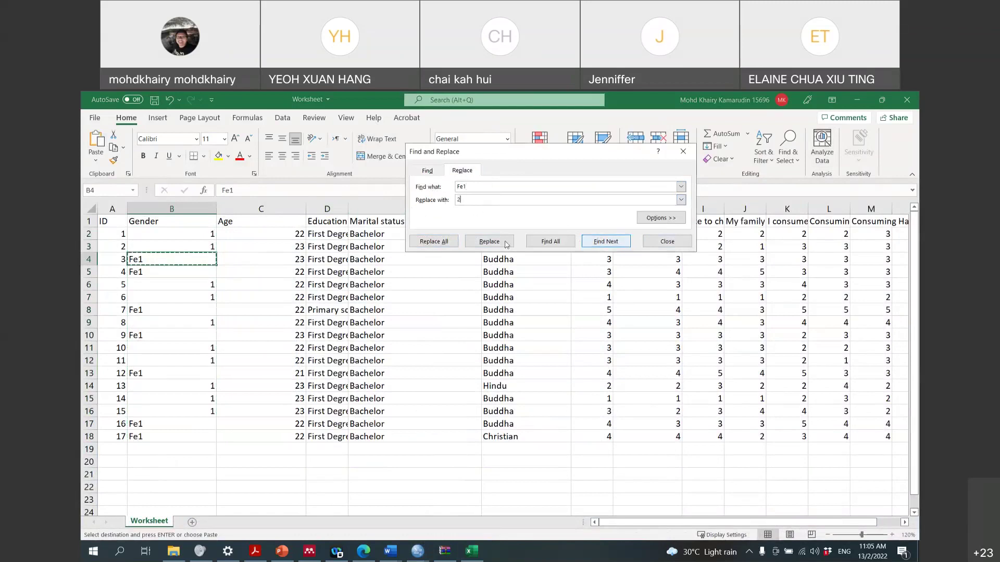
{"action": "left_click", "coordinate": [437, 241]}
{"action": "left_click", "coordinate": [503, 352]}
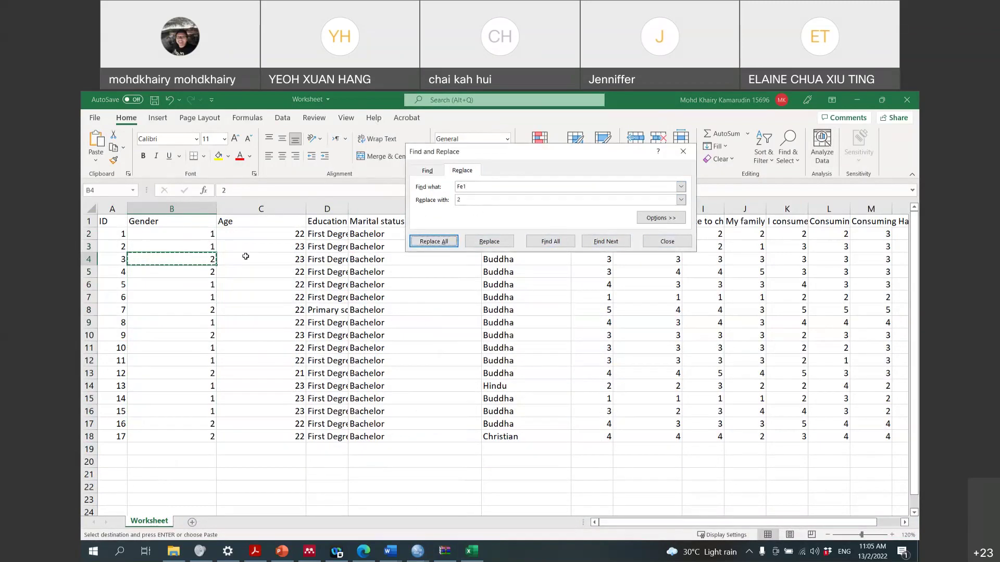
Copy the numeric gender codes in B2:B18 of the Excel worksheet into the Gender column of the SPSS Data View
{"action": "left_click_drag", "start_coordinate": [206, 235], "coordinate": [208, 436]}
{"action": "right_click", "coordinate": [208, 436]}
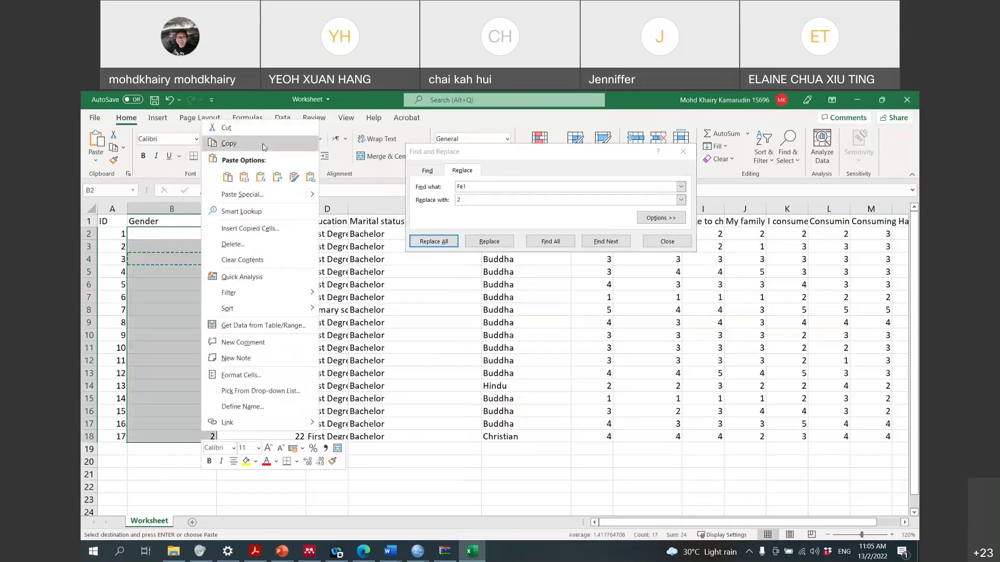
{"action": "left_click", "coordinate": [263, 144]}
{"action": "mouse_move", "coordinate": [418, 551]}
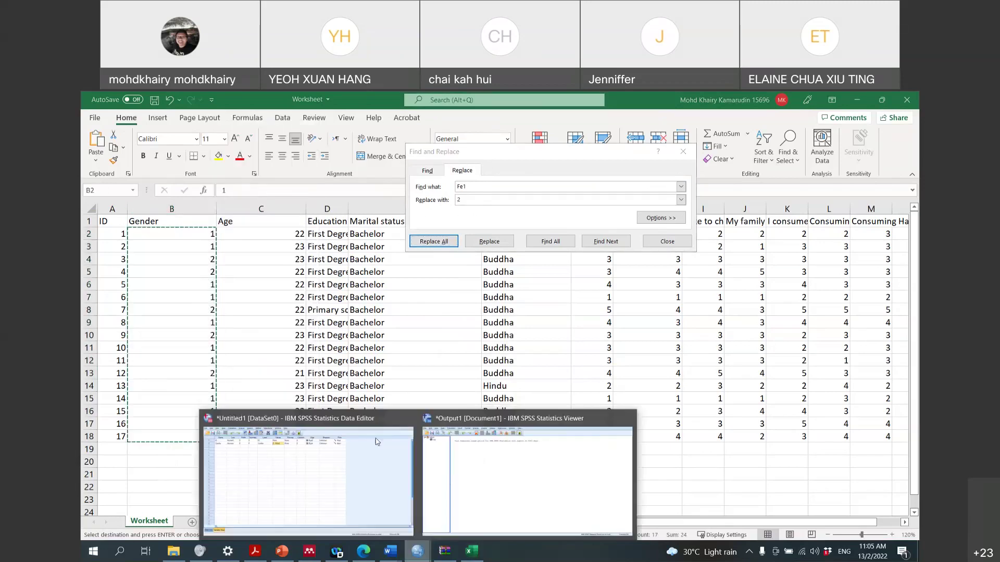
{"action": "left_click", "coordinate": [384, 483]}
{"action": "left_click", "coordinate": [102, 517]}
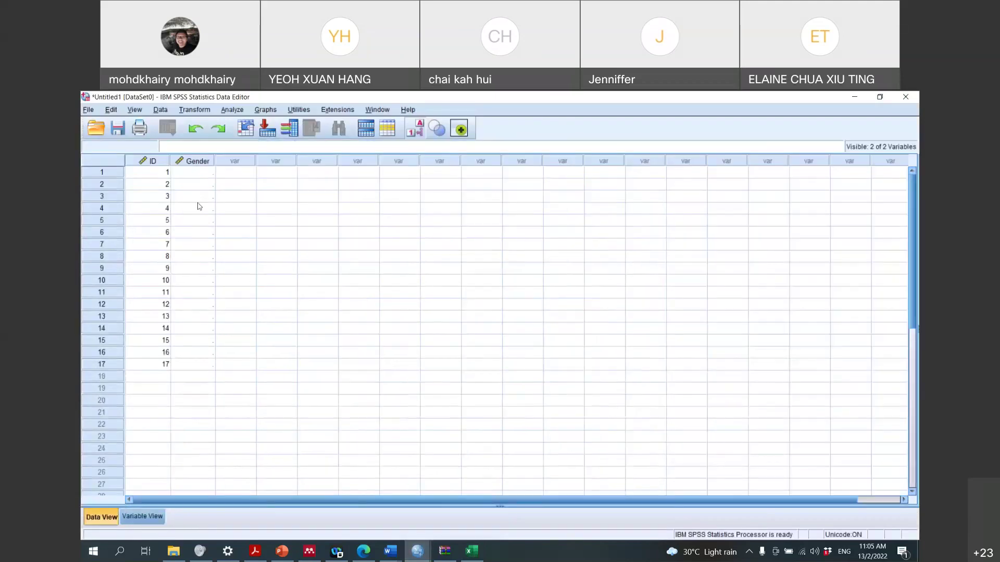
{"action": "left_click", "coordinate": [200, 173]}
{"action": "right_click", "coordinate": [198, 174]}
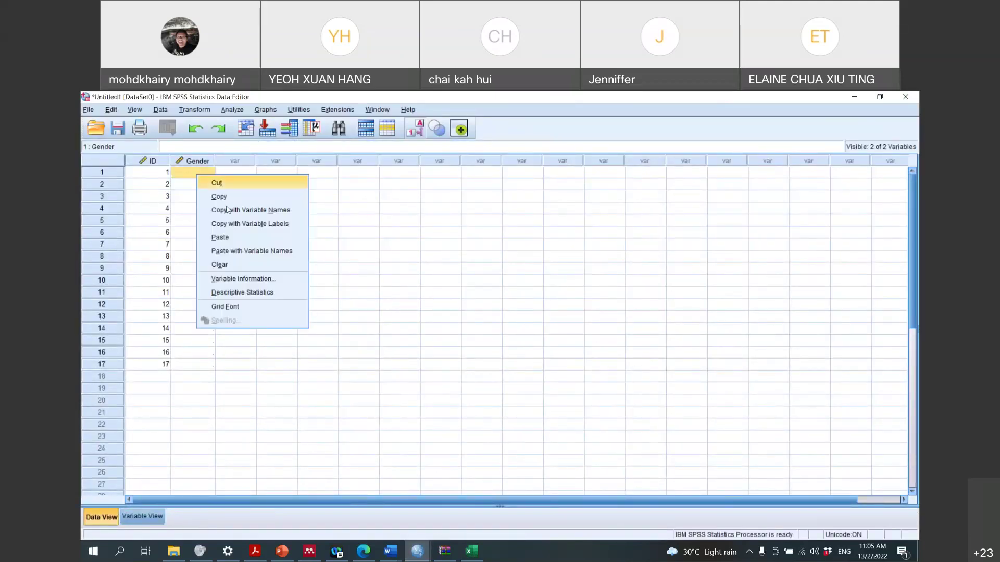
{"action": "left_click", "coordinate": [231, 242]}
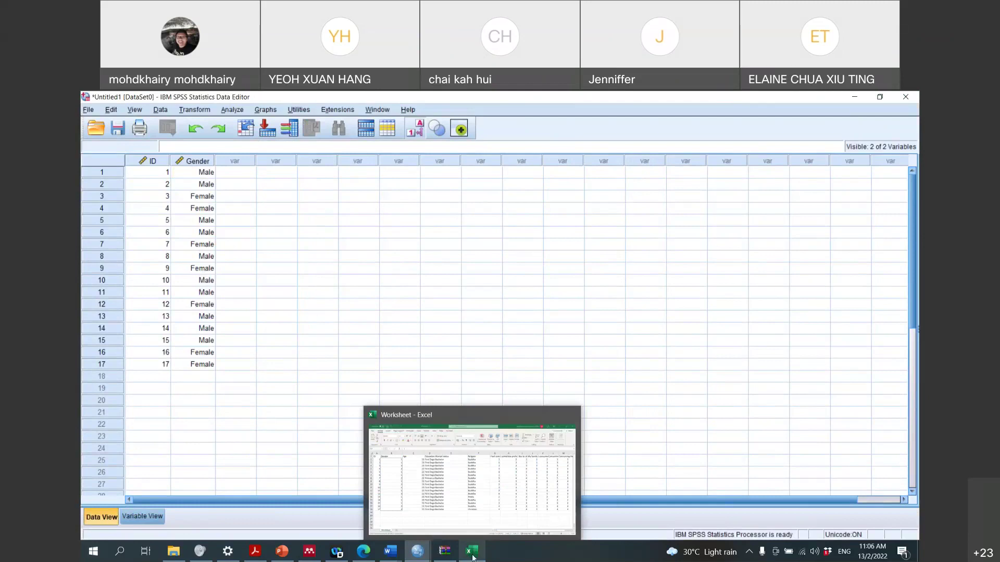
Copy the ages in C2:C18 of the Excel worksheet into the empty third column of the SPSS Data View
{"action": "left_click", "coordinate": [383, 501]}
{"action": "scroll", "coordinate": [384, 503], "scroll_direction": "down", "scroll_amount": 6}
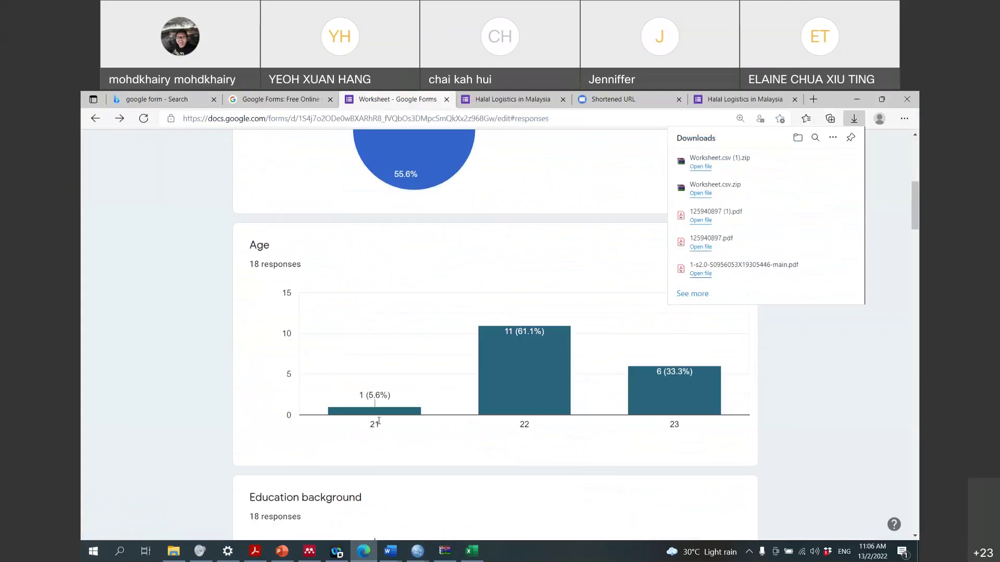
{"action": "left_click", "coordinate": [472, 555]}
{"action": "left_click_drag", "start_coordinate": [292, 234], "coordinate": [278, 436]}
{"action": "right_click", "coordinate": [278, 437]}
{"action": "left_click", "coordinate": [305, 138]}
{"action": "mouse_move", "coordinate": [417, 551]}
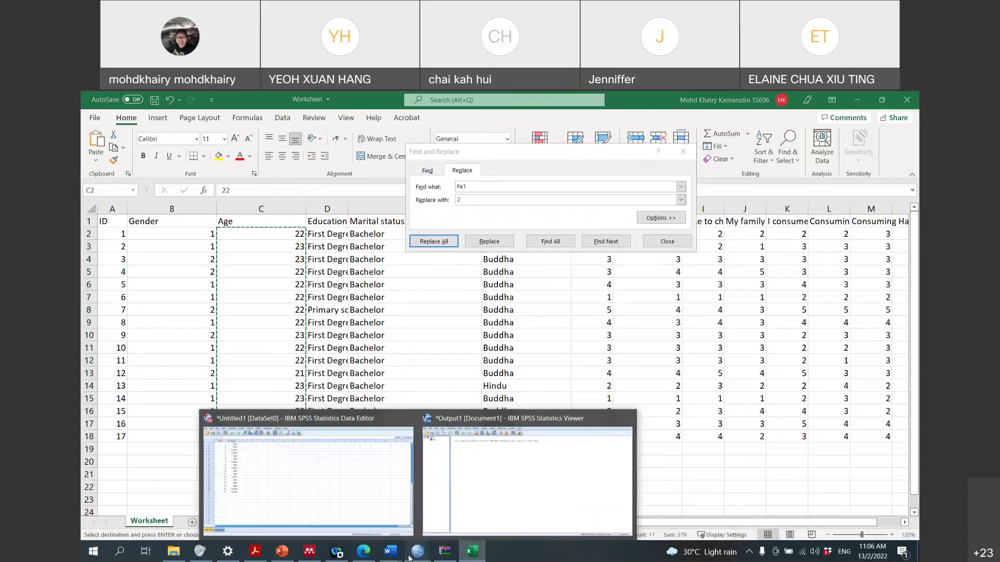
{"action": "left_click", "coordinate": [307, 474]}
{"action": "left_click", "coordinate": [242, 174]}
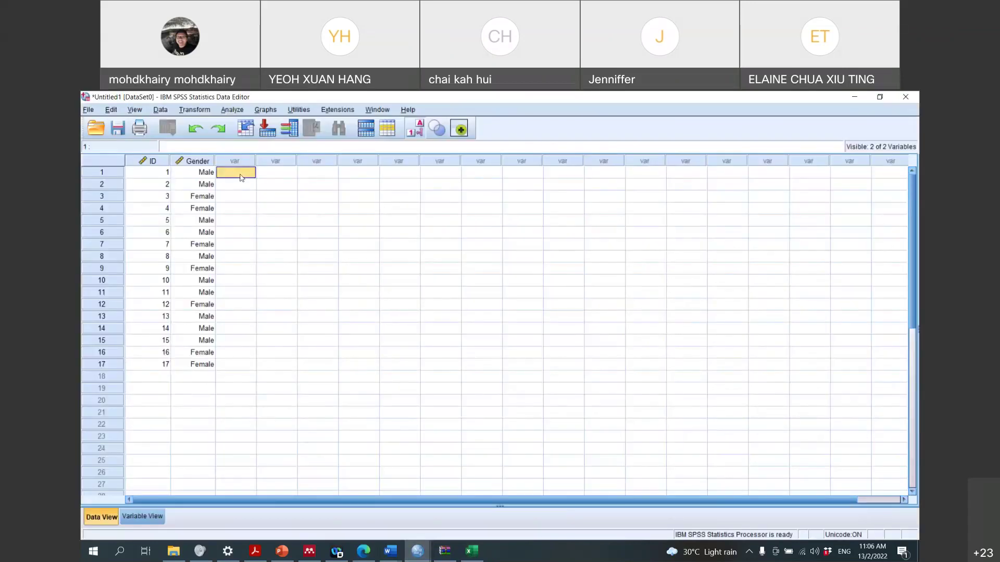
{"action": "right_click", "coordinate": [241, 177]}
{"action": "left_click", "coordinate": [272, 238]}
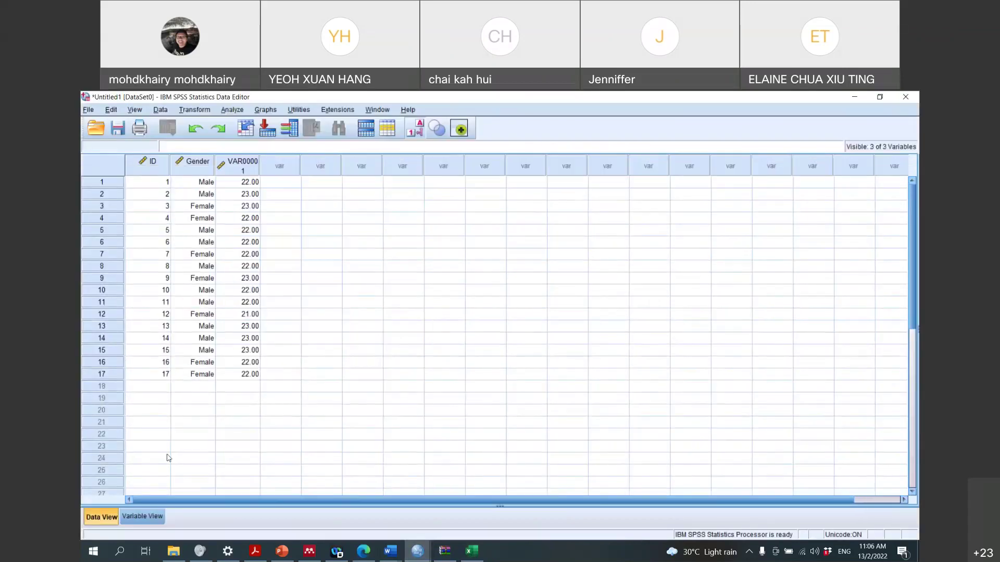
Rename the third SPSS variable as Age in the Variable View
{"action": "left_click", "coordinate": [144, 517]}
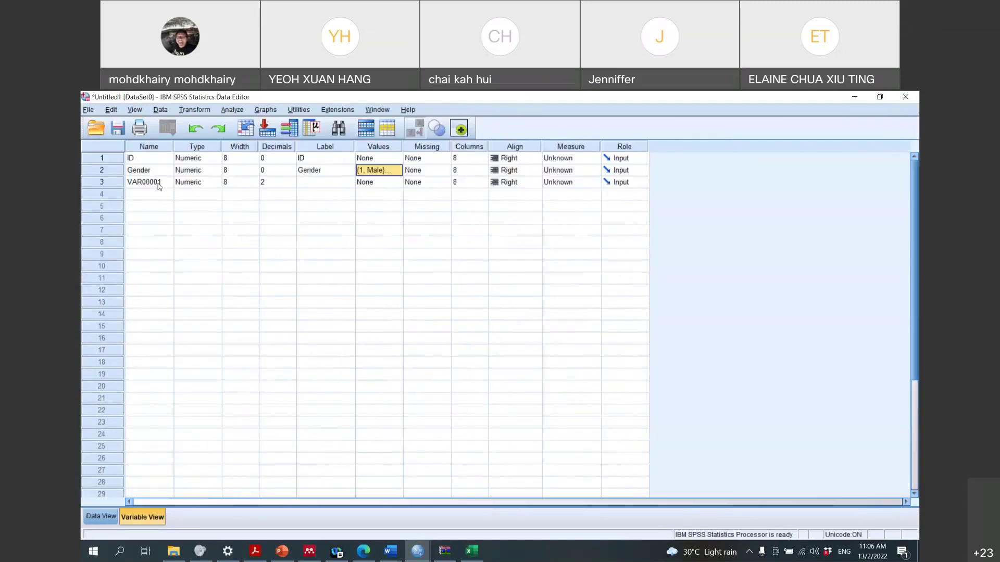
{"action": "left_click", "coordinate": [159, 183]}
{"action": "type", "text": "Age"}
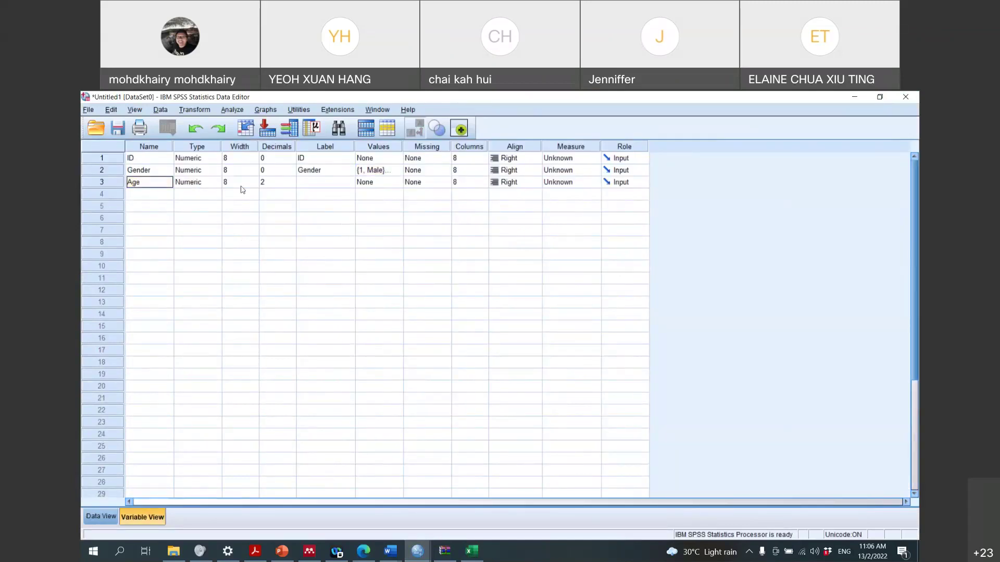
Set the Age variable's decimals to 0 and its label to Age
{"action": "left_click", "coordinate": [263, 185]}
{"action": "left_click", "coordinate": [291, 185]}
{"action": "left_click", "coordinate": [327, 185]}
{"action": "type", "text": "Age"}
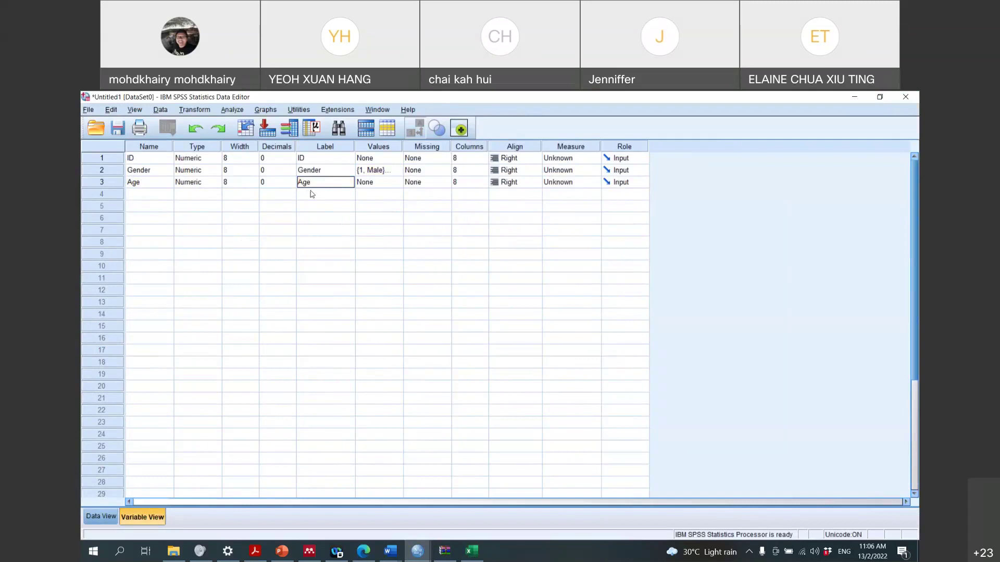
{"action": "double_click", "coordinate": [672, 105]}
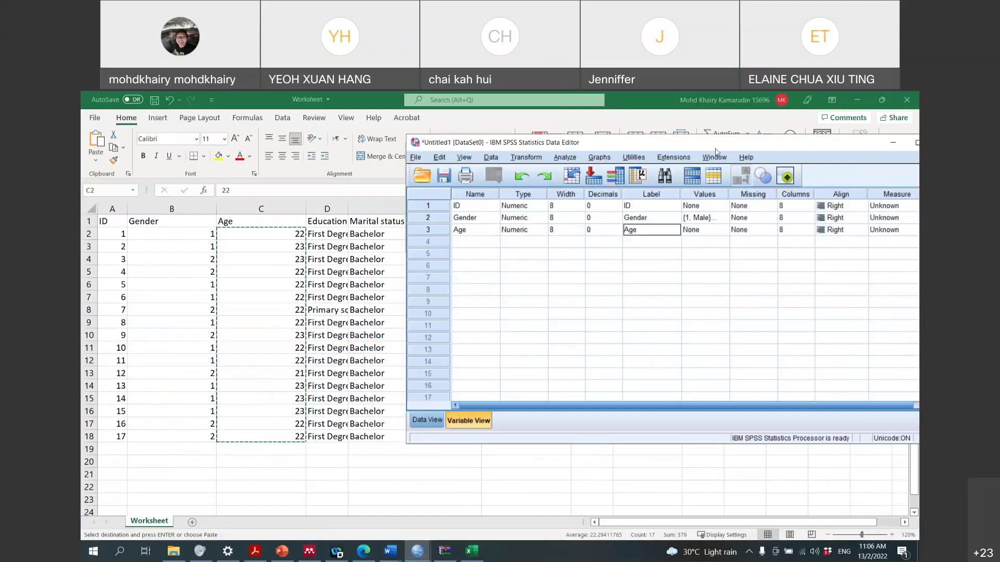
{"action": "left_click_drag", "start_coordinate": [766, 148], "coordinate": [553, 152]}
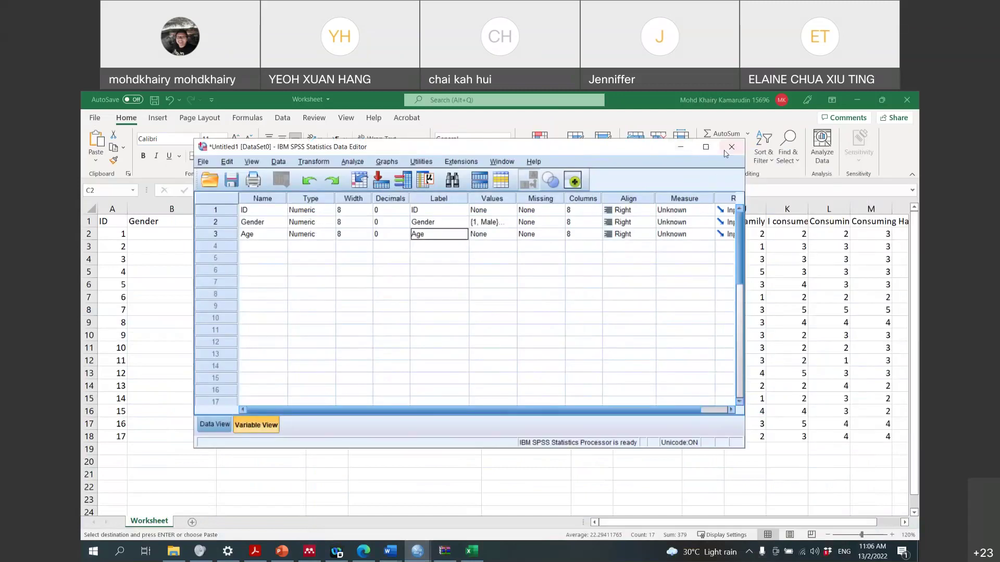
{"action": "left_click", "coordinate": [708, 149]}
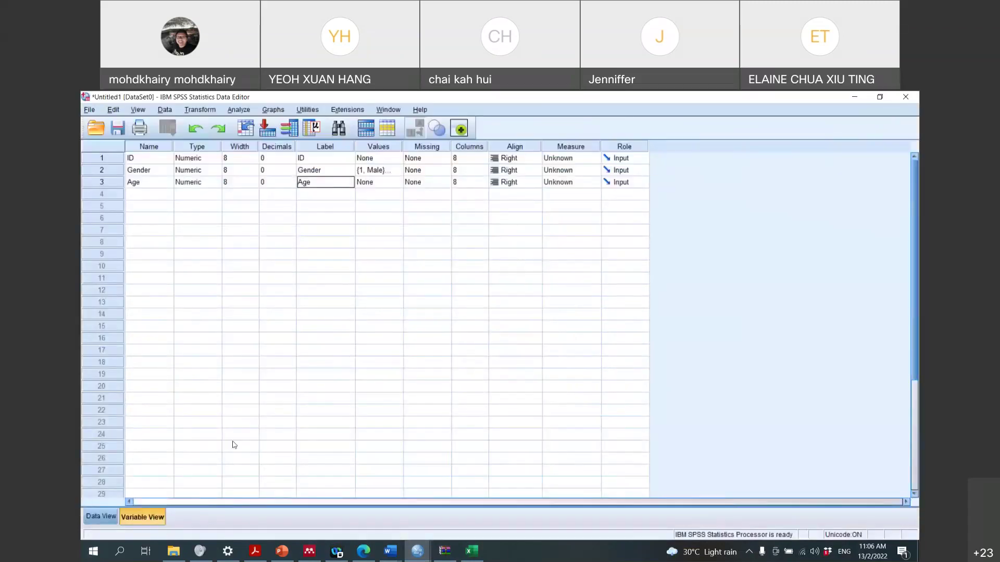
Switch to the Excel worksheet, widen the Education background column to fit its longest entry, and highlight row 8
{"action": "left_click", "coordinate": [104, 515]}
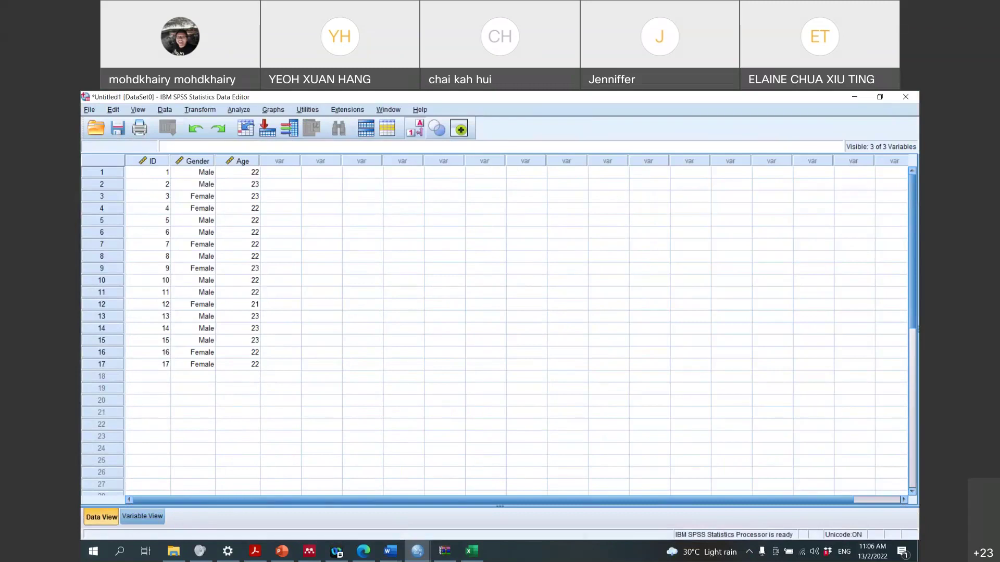
{"action": "left_click", "coordinate": [478, 551]}
{"action": "left_click_drag", "start_coordinate": [349, 205], "coordinate": [468, 206]}
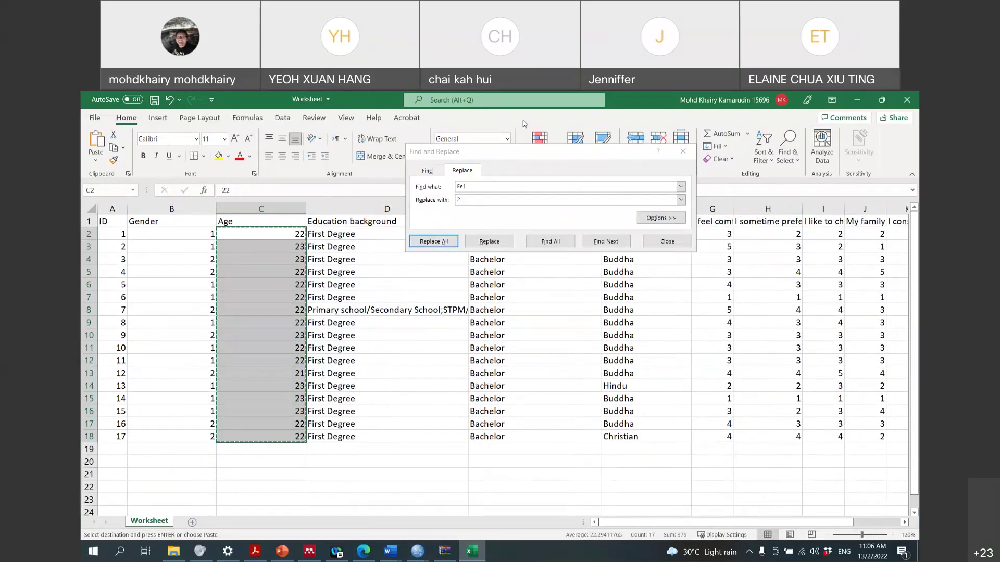
{"action": "left_click", "coordinate": [516, 157]}
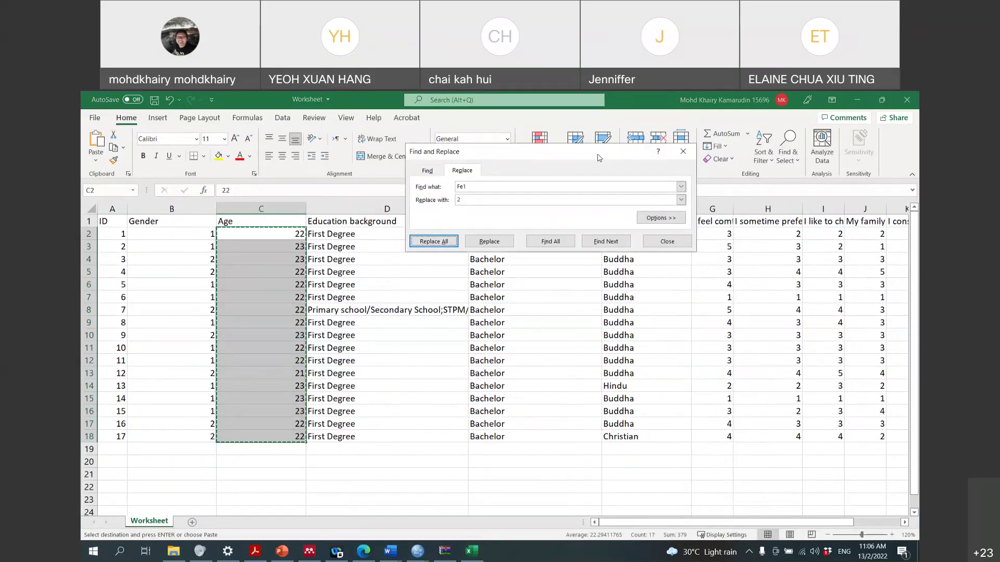
{"action": "left_click_drag", "start_coordinate": [599, 158], "coordinate": [762, 148]}
{"action": "left_click_drag", "start_coordinate": [470, 210], "coordinate": [587, 211]}
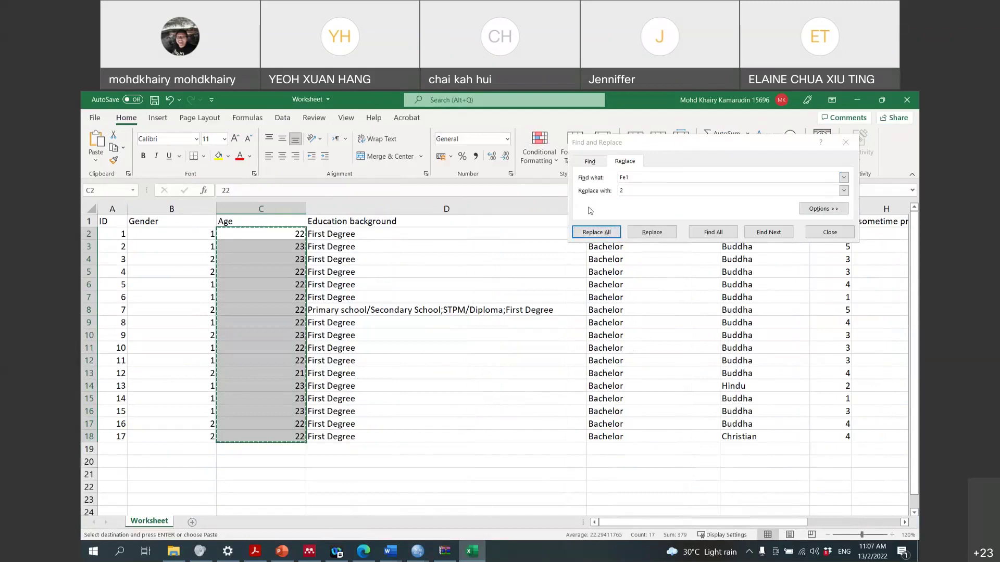
{"action": "left_click", "coordinate": [88, 310]}
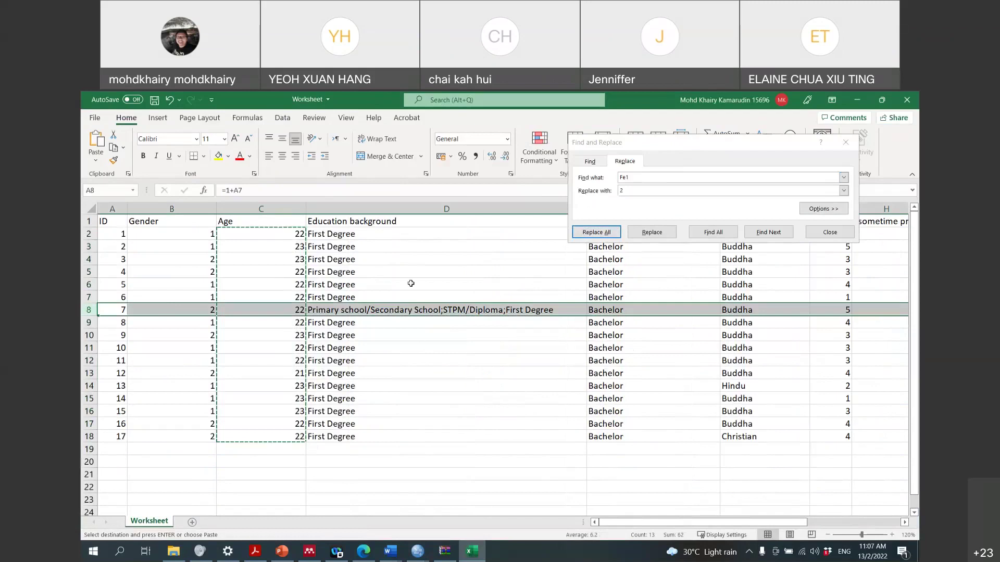
Switch back to the SPSS Data Editor and add a fourth variable named Educationbackground_Degree
{"action": "mouse_move", "coordinate": [427, 549]}
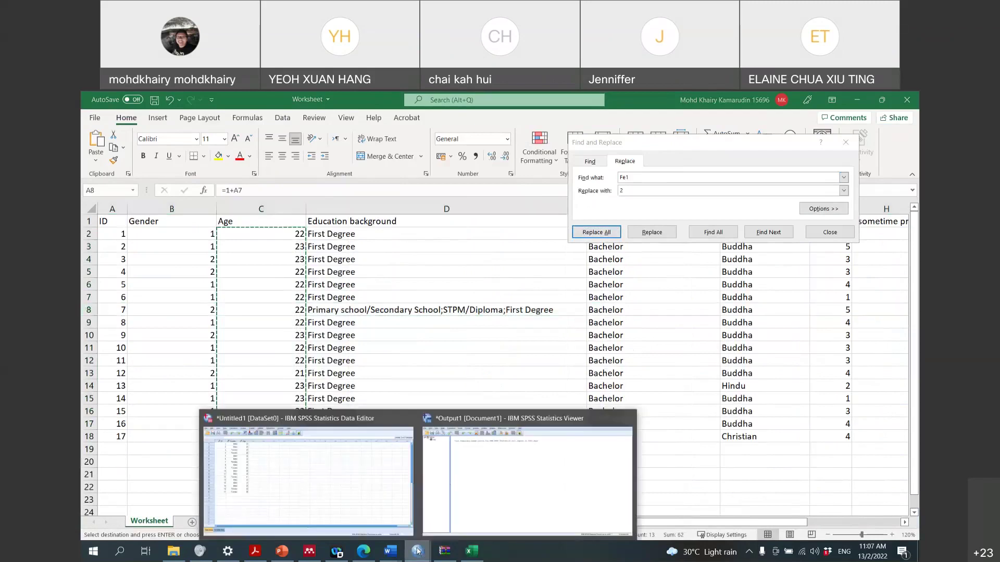
{"action": "left_click", "coordinate": [398, 508]}
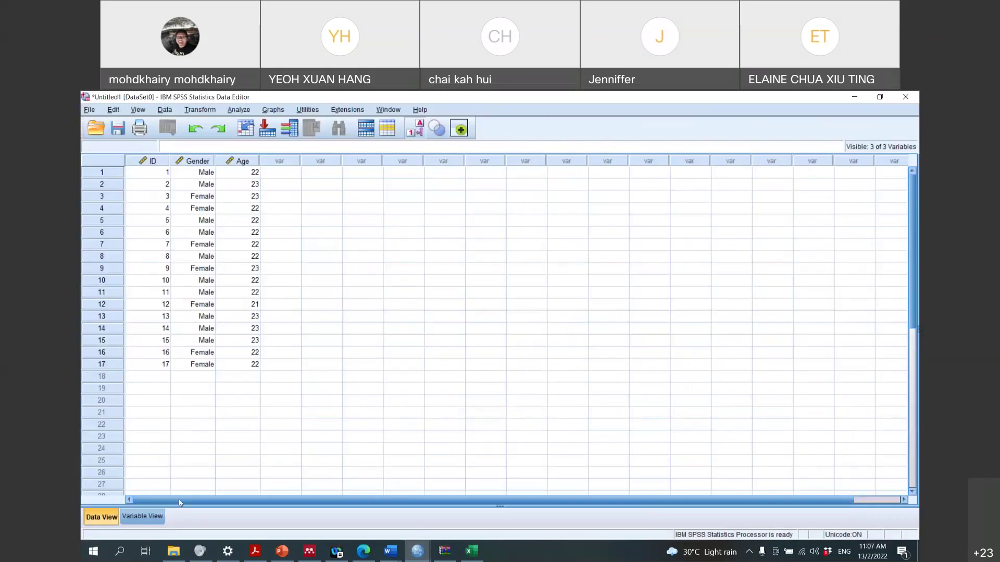
{"action": "left_click", "coordinate": [154, 517]}
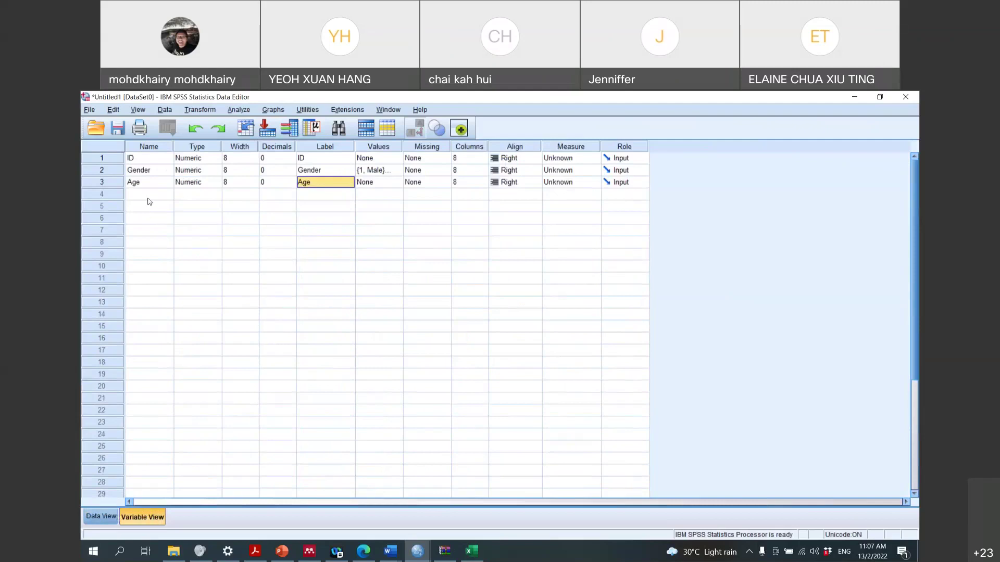
{"action": "left_click", "coordinate": [149, 196]}
{"action": "type", "text": "E"}
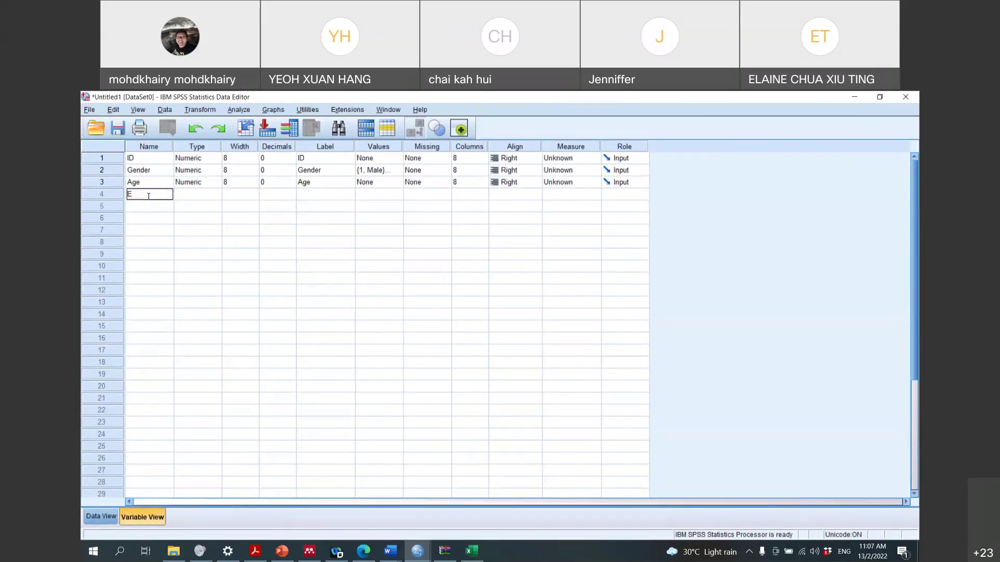
{"action": "type", "text": "ducationbackgroung"}
{"action": "type", "text": "_"}
{"action": "type", "text": "Degree"}
{"action": "left_click", "coordinate": [211, 197]}
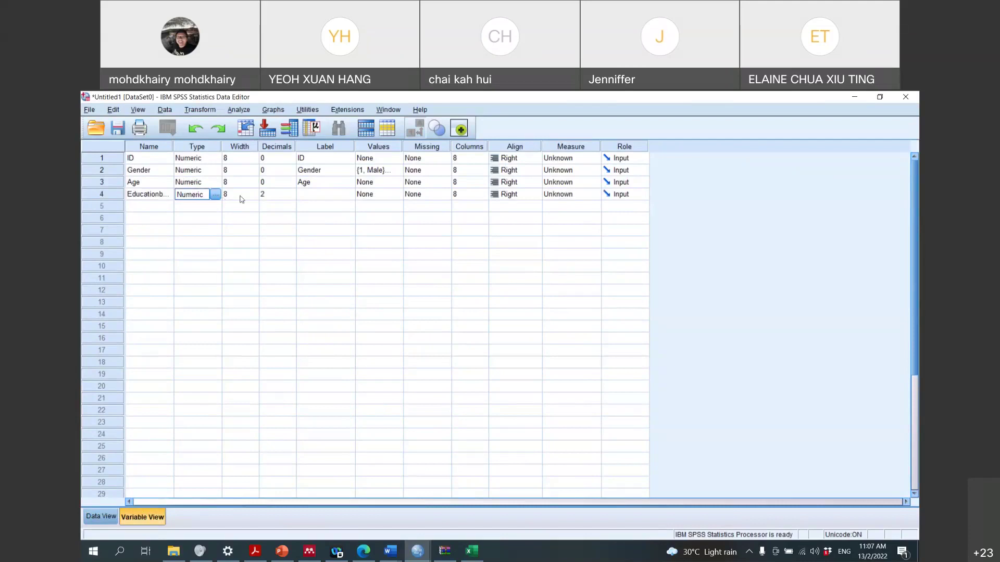
Set the fourth variable's decimals to 0 and its label to Degree
{"action": "left_click", "coordinate": [241, 196]}
{"action": "left_click", "coordinate": [268, 197]}
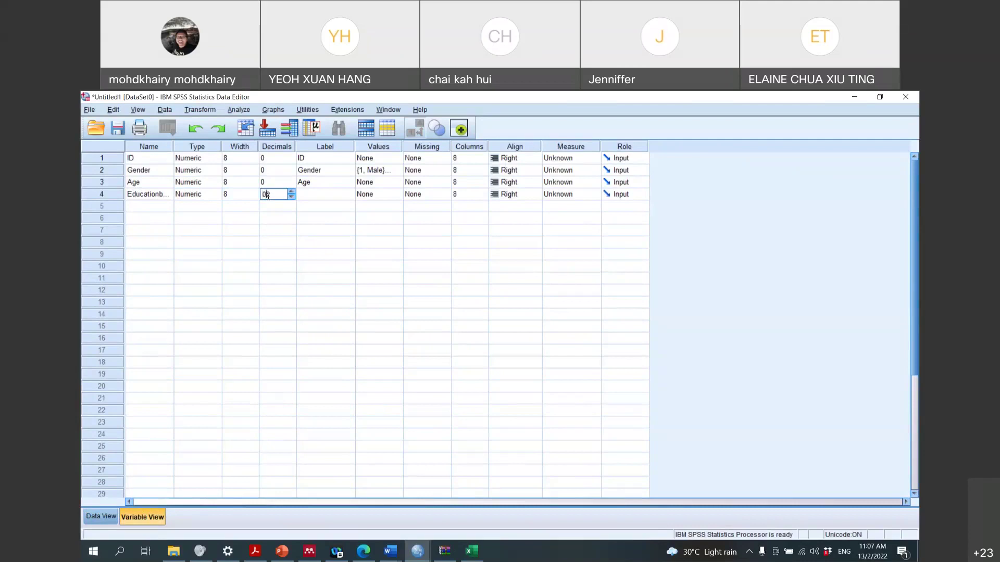
{"action": "type", "text": "0"}
{"action": "left_click_drag", "start_coordinate": [279, 194], "coordinate": [253, 179]}
{"action": "type", "text": "0"}
{"action": "left_click", "coordinate": [348, 198]}
{"action": "left_click", "coordinate": [347, 196]}
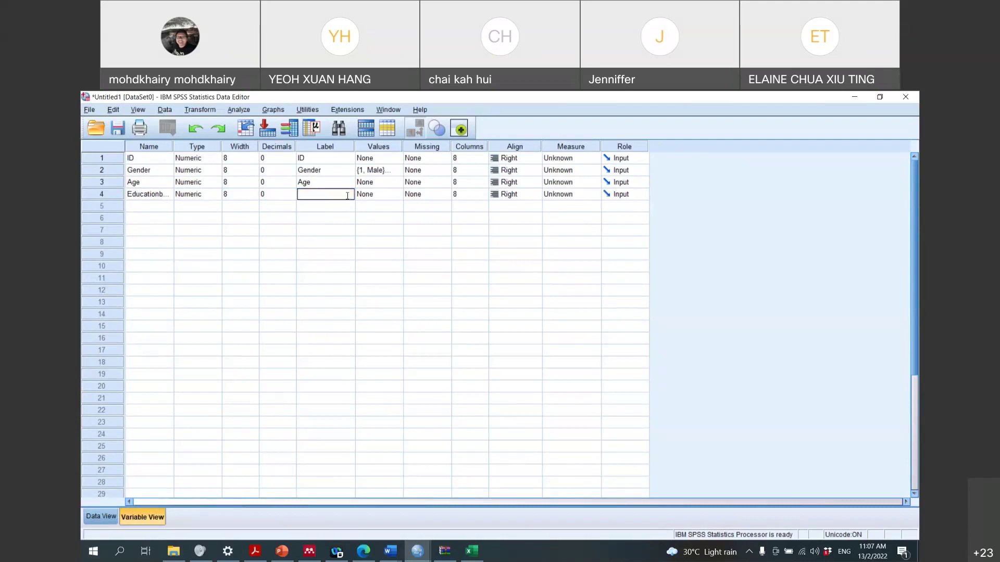
{"action": "type", "text": "Degree"}
Define the Degree variable's value labels as 1 = Yes and 2 = No
{"action": "double_click", "coordinate": [396, 197]}
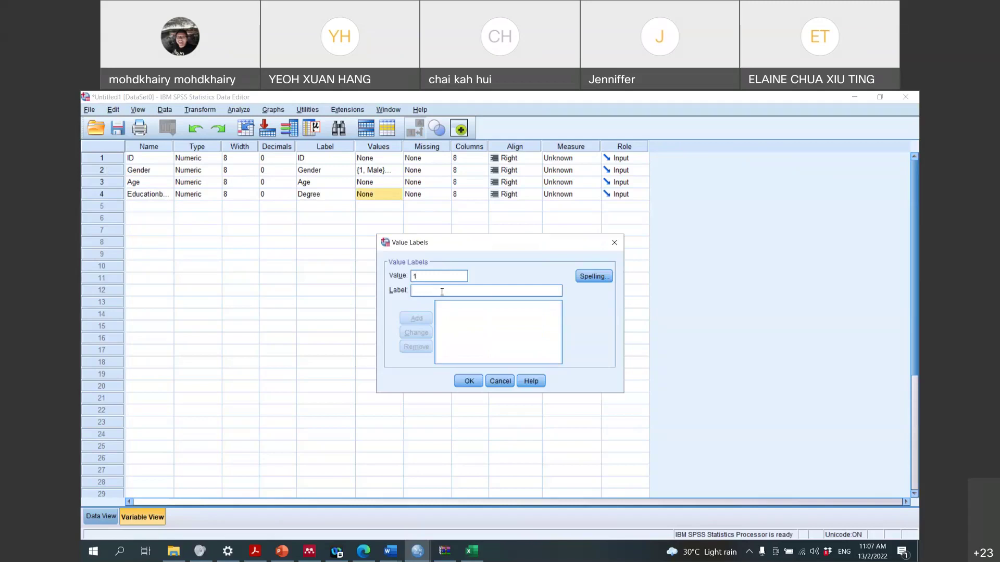
{"action": "left_click", "coordinate": [441, 291]}
{"action": "type", "text": "Drgee"}
{"action": "key", "text": "BackSpace"}
{"action": "key", "text": "BackSpace"}
{"action": "key", "text": "BackSpace"}
{"action": "key", "text": "BackSpace"}
{"action": "key", "text": "BackSpace"}
{"action": "type", "text": "Ye"}
{"action": "left_click", "coordinate": [415, 318]}
{"action": "type", "text": "N"}
{"action": "key", "text": "BackSpace"}
{"action": "type", "text": "No"}
{"action": "left_click", "coordinate": [420, 317]}
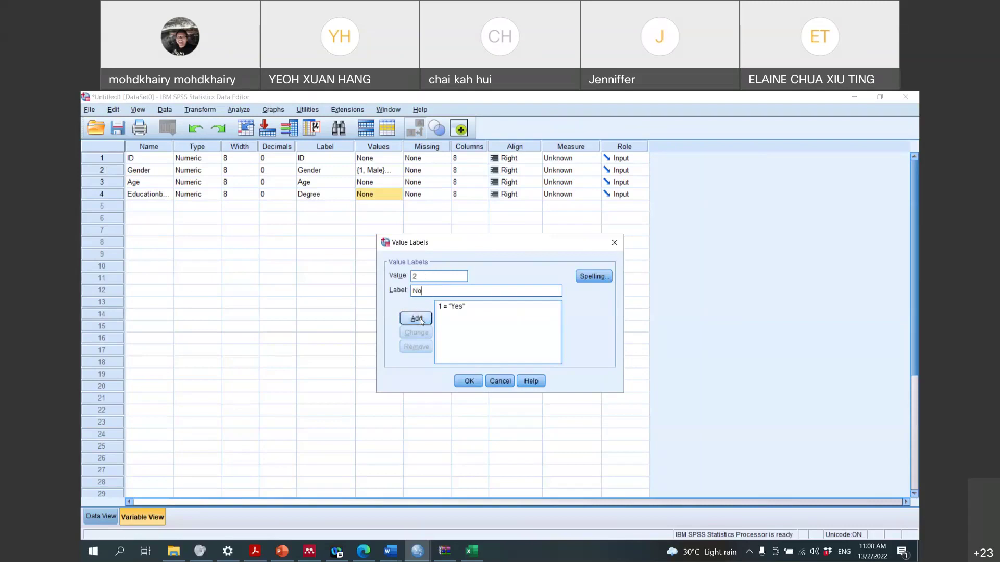
{"action": "left_click", "coordinate": [469, 381]}
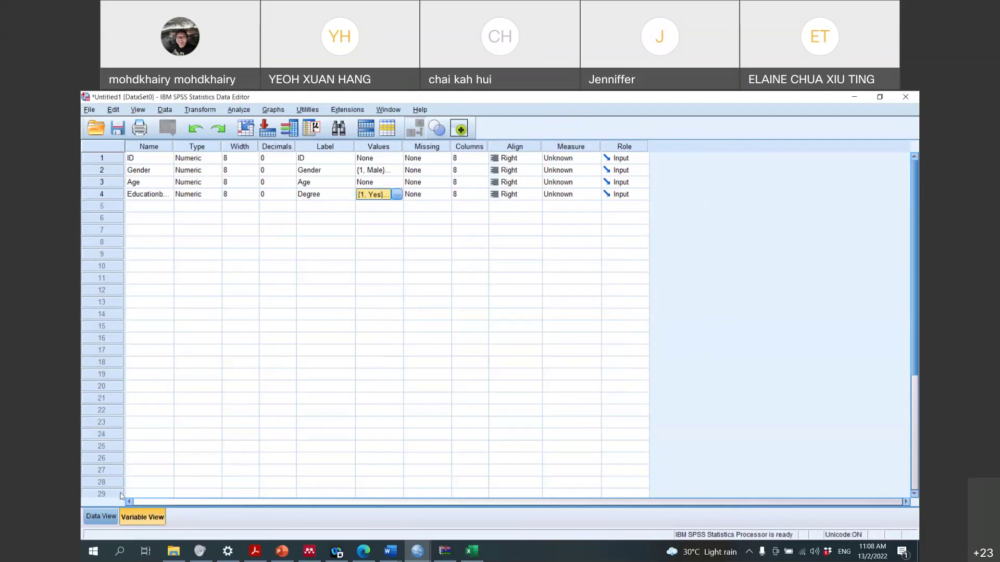
Return to the Excel worksheet and close the Find and Replace dialog covering the columns
{"action": "left_click", "coordinate": [95, 524]}
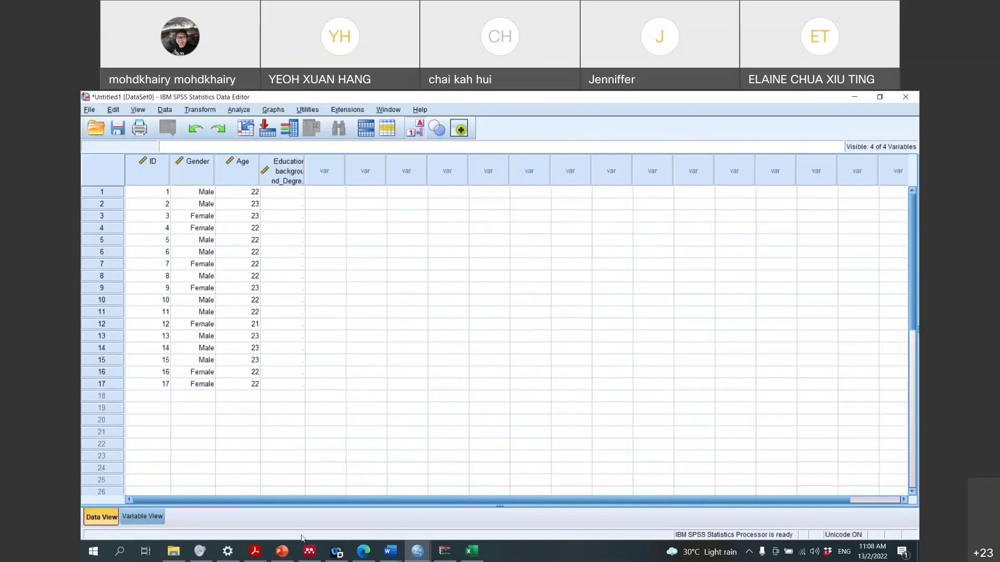
{"action": "key", "text": "alt+Tab"}
{"action": "left_click_drag", "start_coordinate": [360, 232], "coordinate": [343, 297]}
{"action": "right_click", "coordinate": [343, 297]}
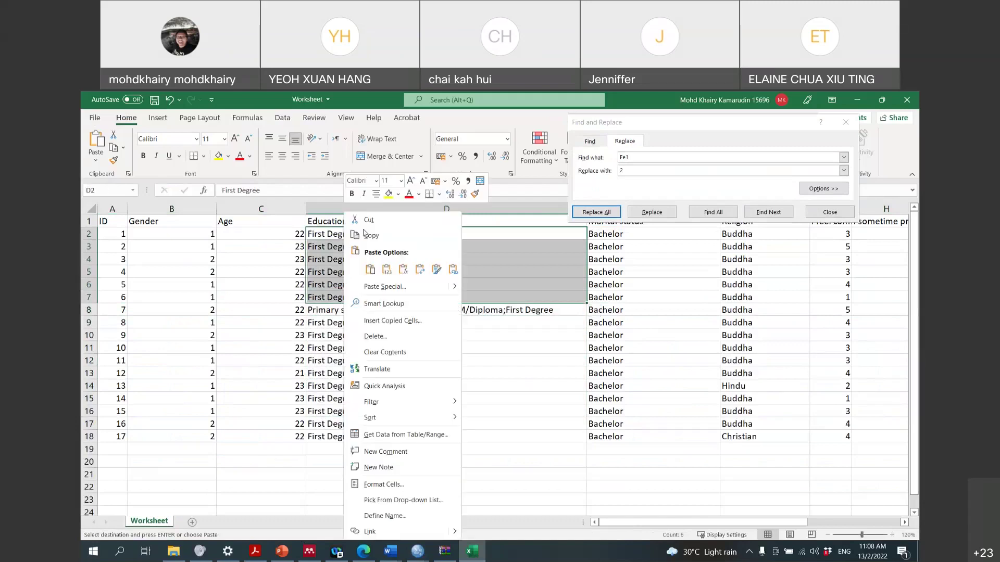
{"action": "left_click", "coordinate": [370, 269]}
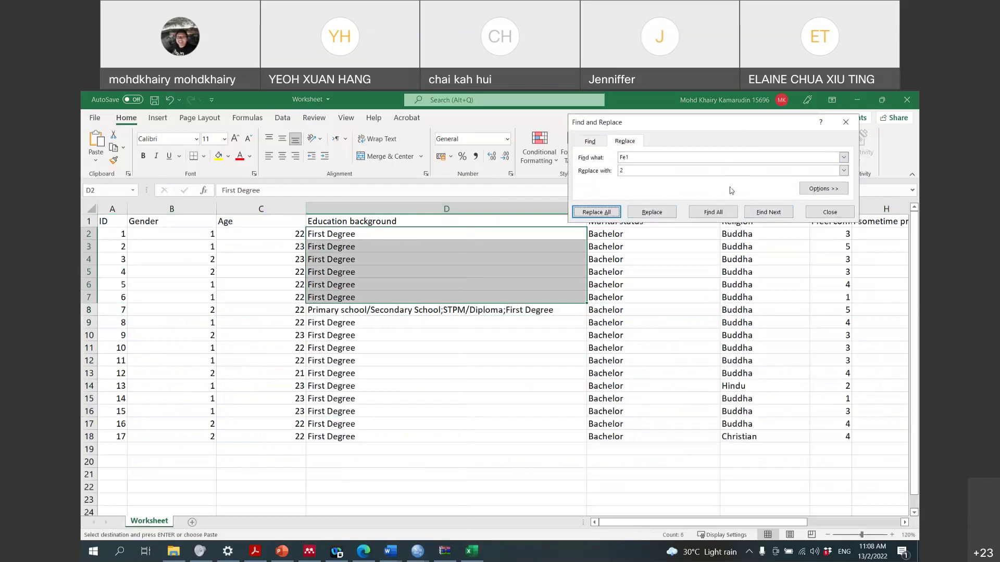
{"action": "left_click_drag", "start_coordinate": [711, 123], "coordinate": [740, 276]}
{"action": "left_click", "coordinate": [641, 208]}
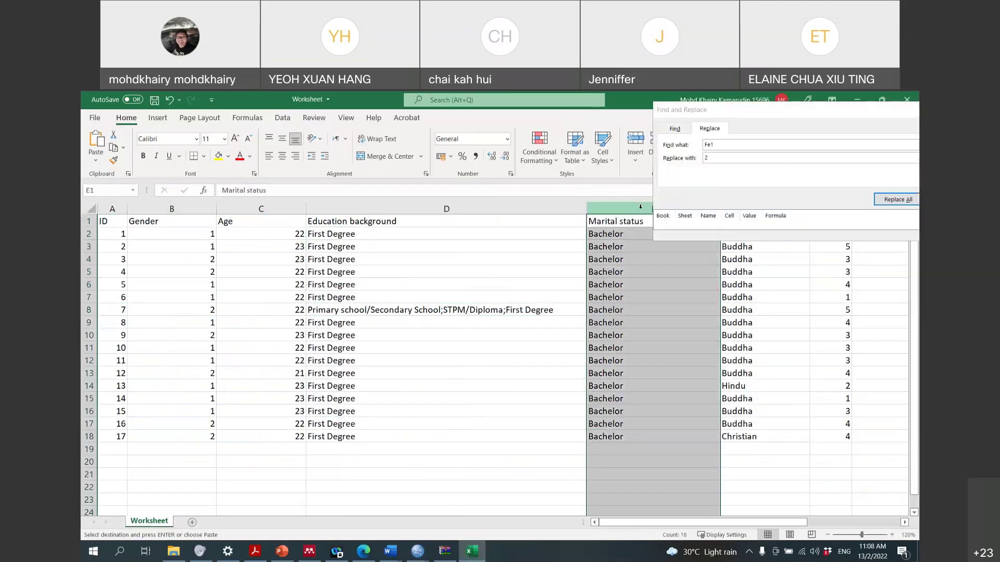
{"action": "right_click", "coordinate": [642, 210]}
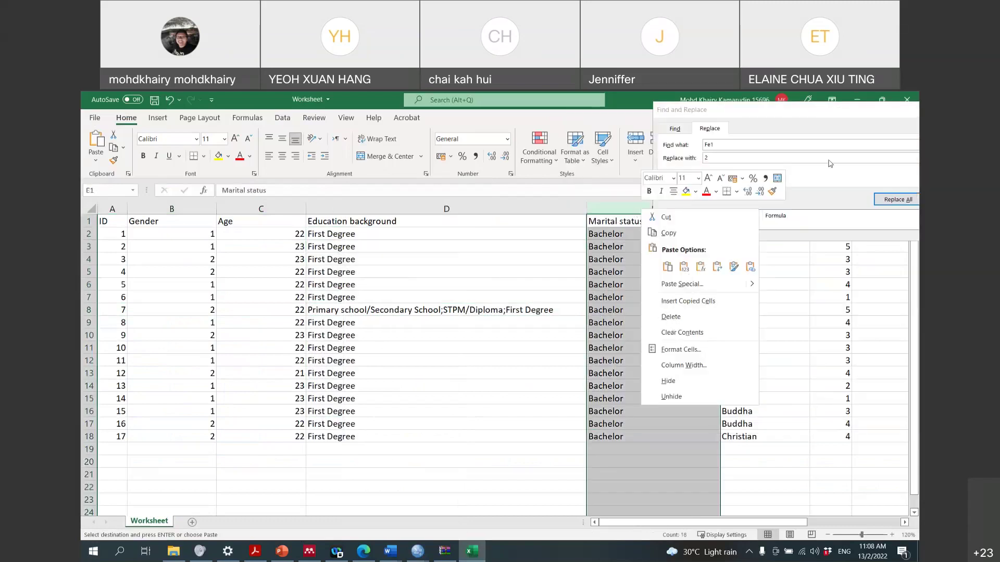
{"action": "left_click_drag", "start_coordinate": [795, 111], "coordinate": [606, 114]}
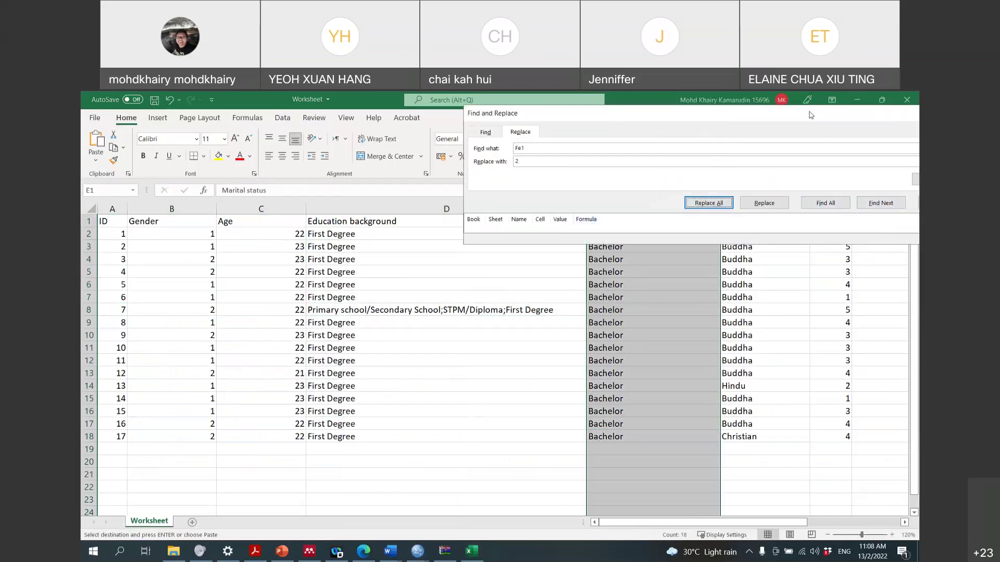
{"action": "left_click_drag", "start_coordinate": [811, 115], "coordinate": [570, 134]}
{"action": "left_click", "coordinate": [703, 225]}
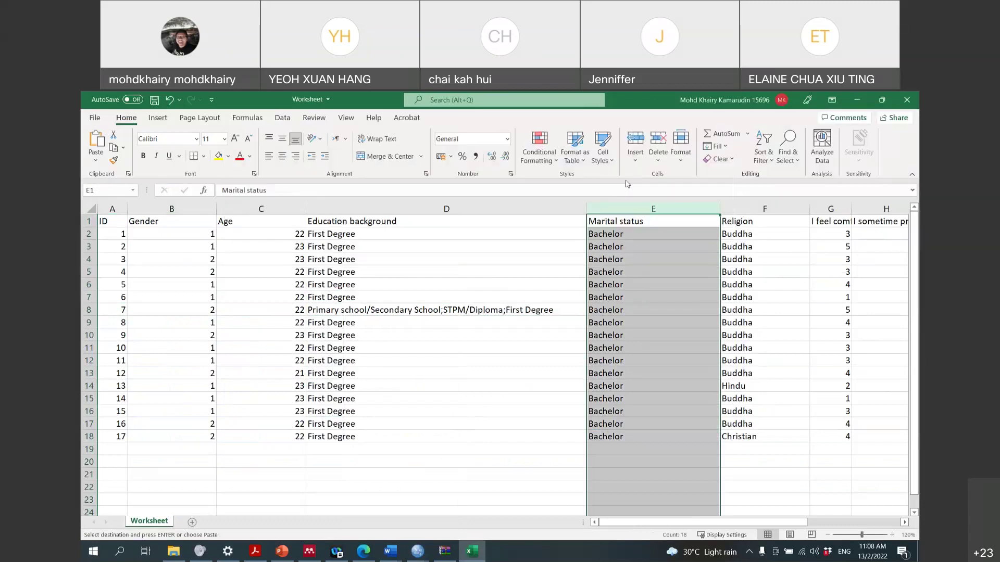
{"action": "right_click", "coordinate": [613, 207]}
{"action": "left_click", "coordinate": [662, 300]}
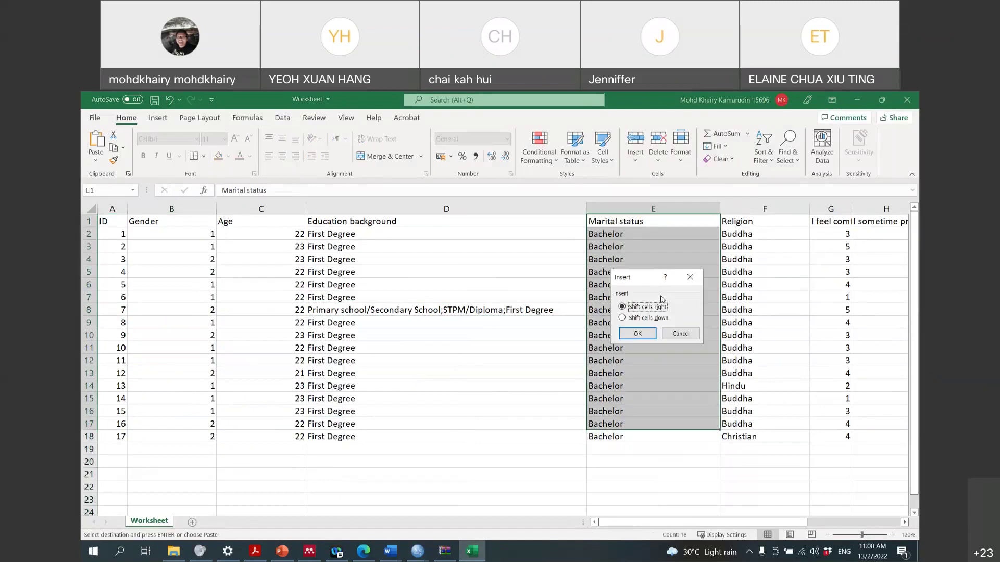
{"action": "left_click", "coordinate": [674, 333]}
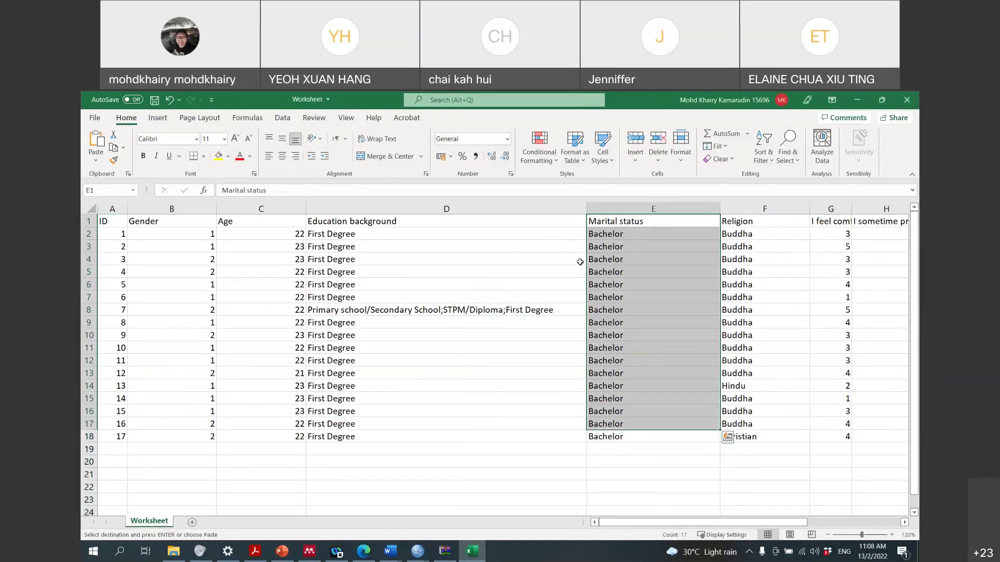
{"action": "left_click", "coordinate": [526, 433]}
{"action": "left_click", "coordinate": [603, 209]}
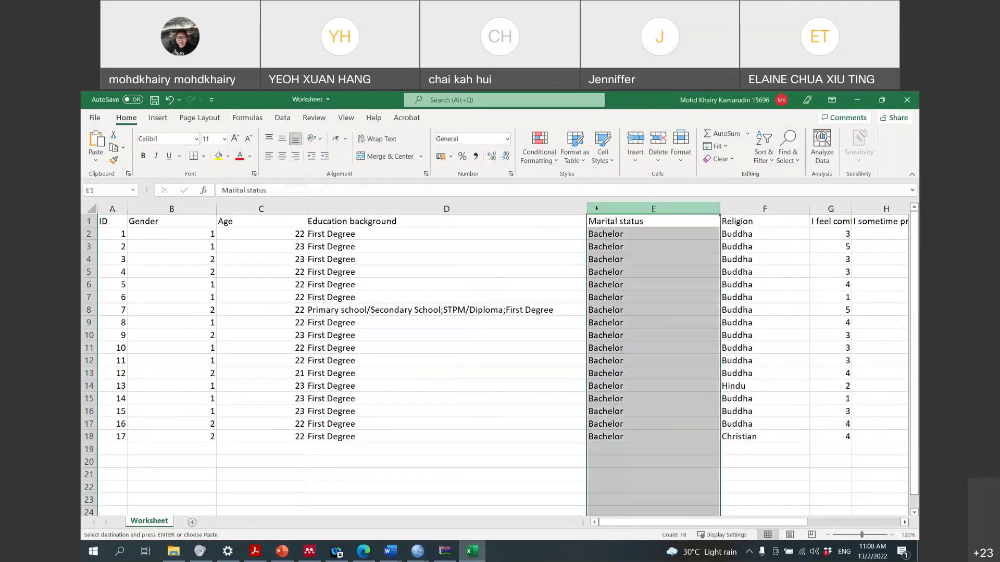
{"action": "right_click", "coordinate": [603, 208]}
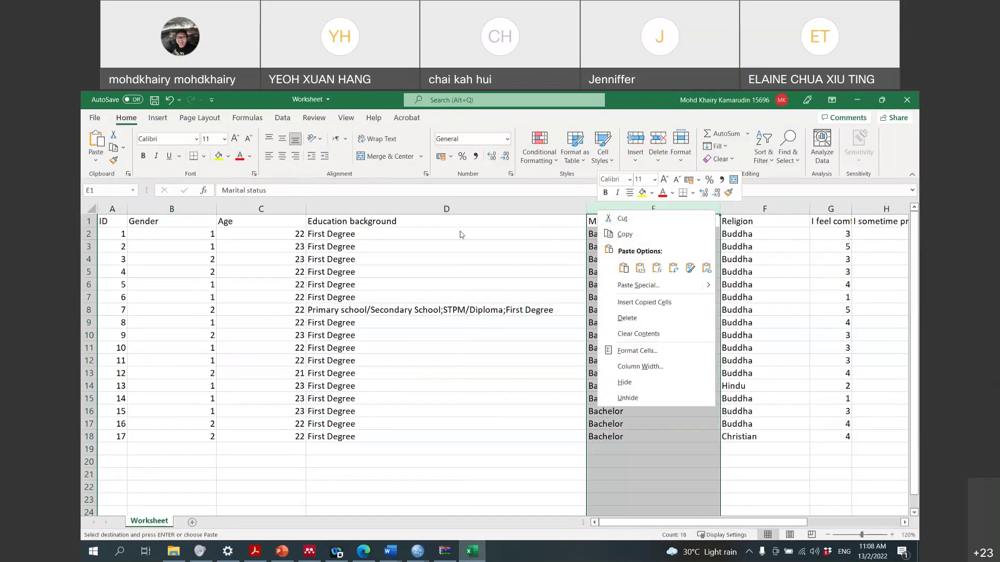
Copy the whole Education background column and insert the duplicate before the Marital status column
{"action": "left_click", "coordinate": [446, 208]}
{"action": "left_click", "coordinate": [446, 209]}
{"action": "right_click", "coordinate": [447, 209]}
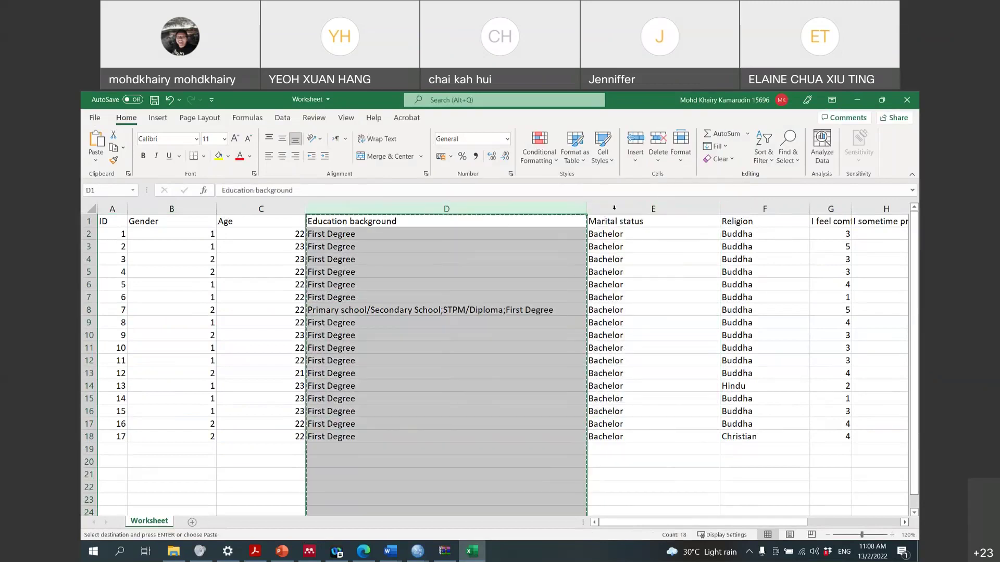
{"action": "left_click", "coordinate": [465, 232]}
{"action": "left_click", "coordinate": [612, 209]}
{"action": "right_click", "coordinate": [612, 208]}
{"action": "left_click", "coordinate": [646, 301]}
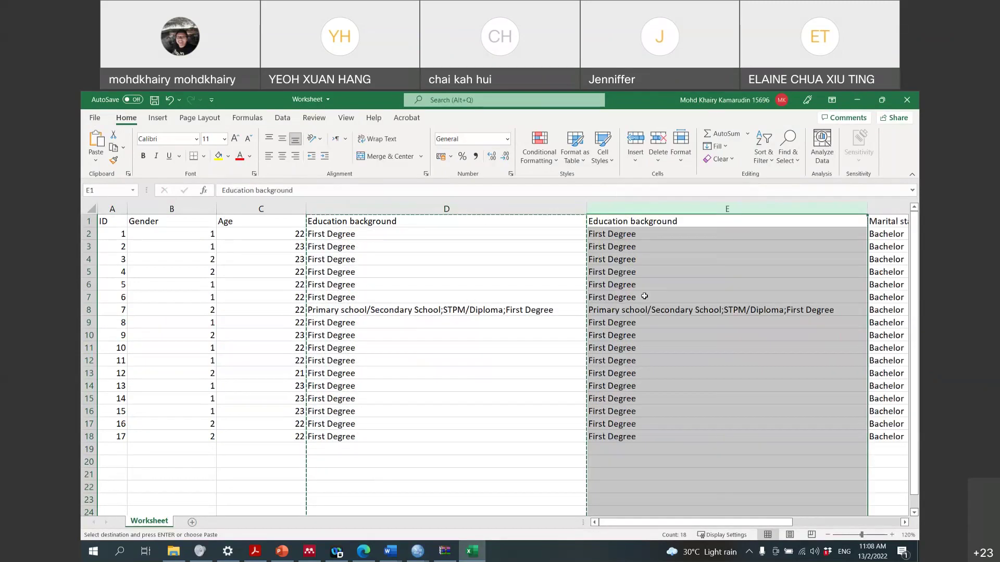
Enter 1 in cell E2 of the duplicated Education background column and fill it down to row 18
{"action": "left_click", "coordinate": [618, 235]}
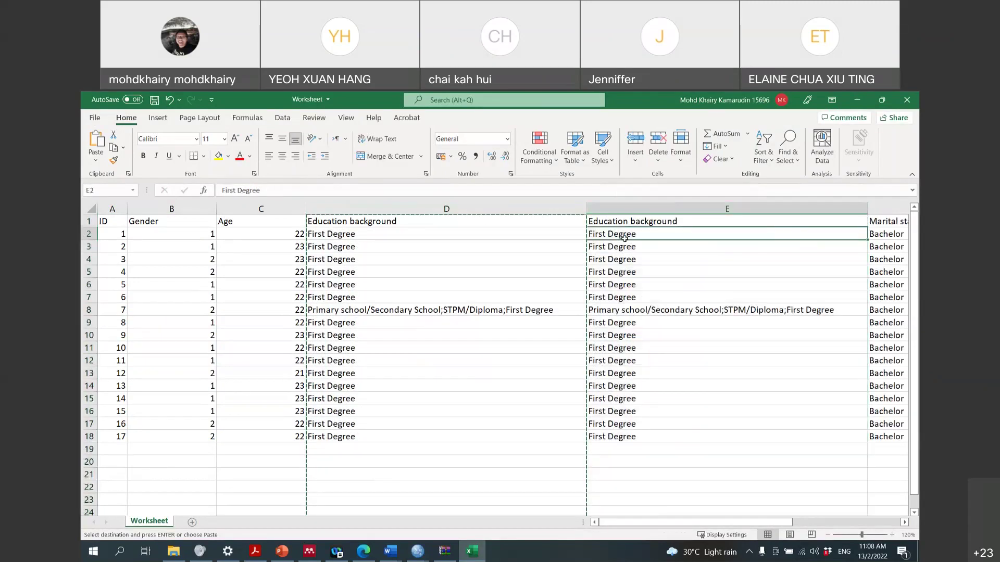
{"action": "type", "text": "1"}
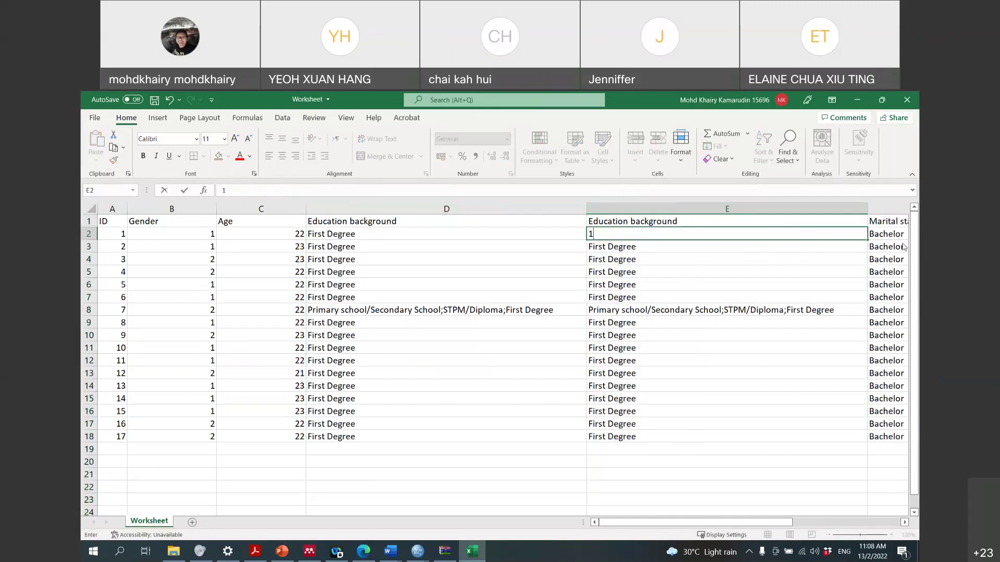
{"action": "left_click_drag", "start_coordinate": [867, 240], "coordinate": [861, 440]}
{"action": "right_click", "coordinate": [786, 324]}
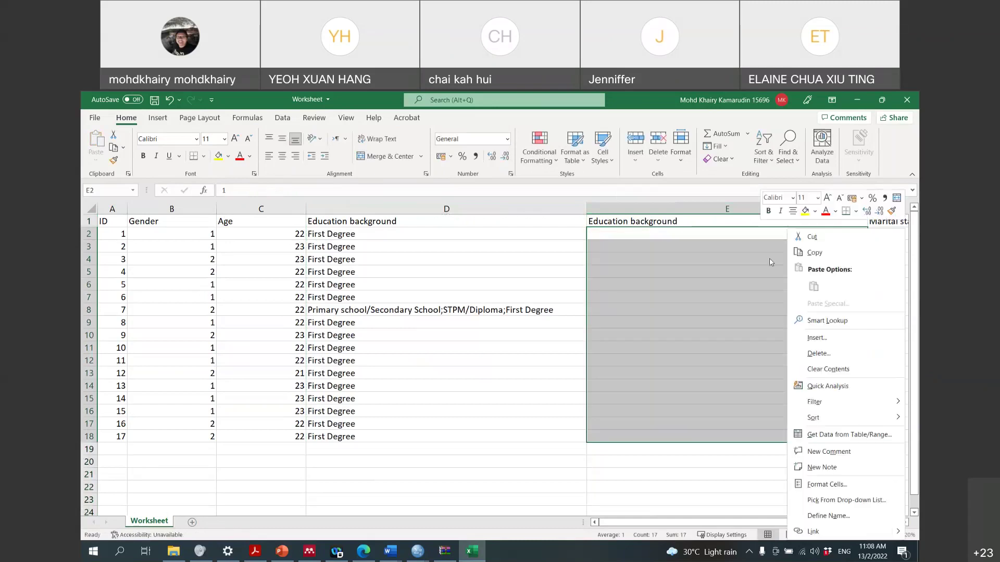
Copy the recoded values in E2:E18 of the worksheet and paste them into the SPSS Degree column from case 1
{"action": "left_click", "coordinate": [814, 252]}
{"action": "mouse_move", "coordinate": [417, 551]}
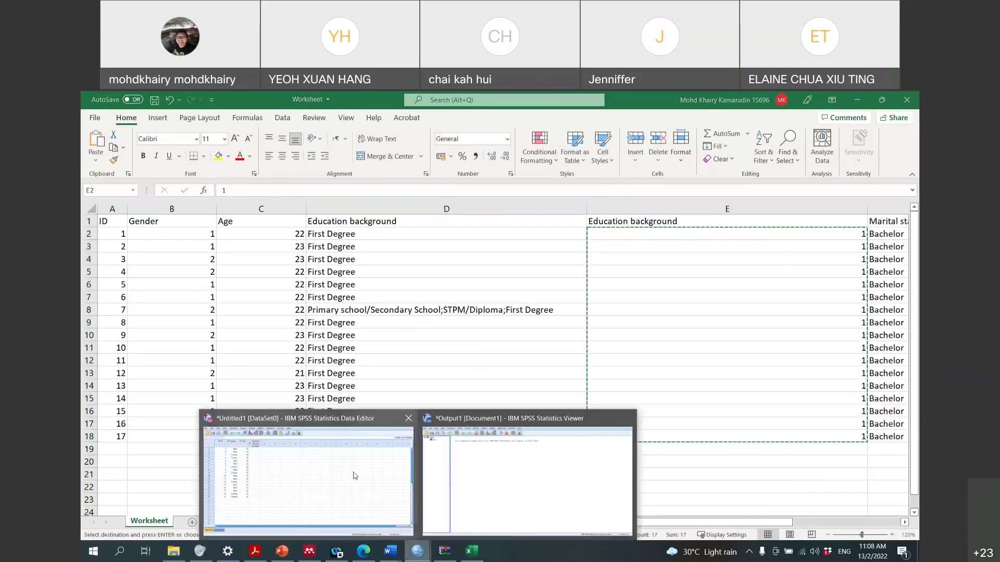
{"action": "left_click", "coordinate": [356, 468]}
{"action": "left_click", "coordinate": [280, 204]}
{"action": "right_click", "coordinate": [281, 195]}
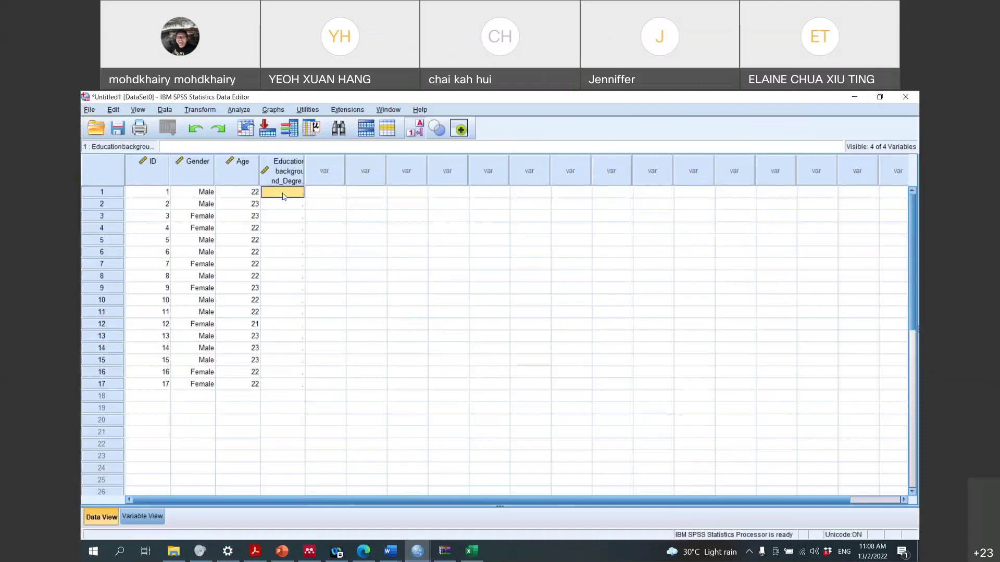
{"action": "left_click", "coordinate": [312, 256]}
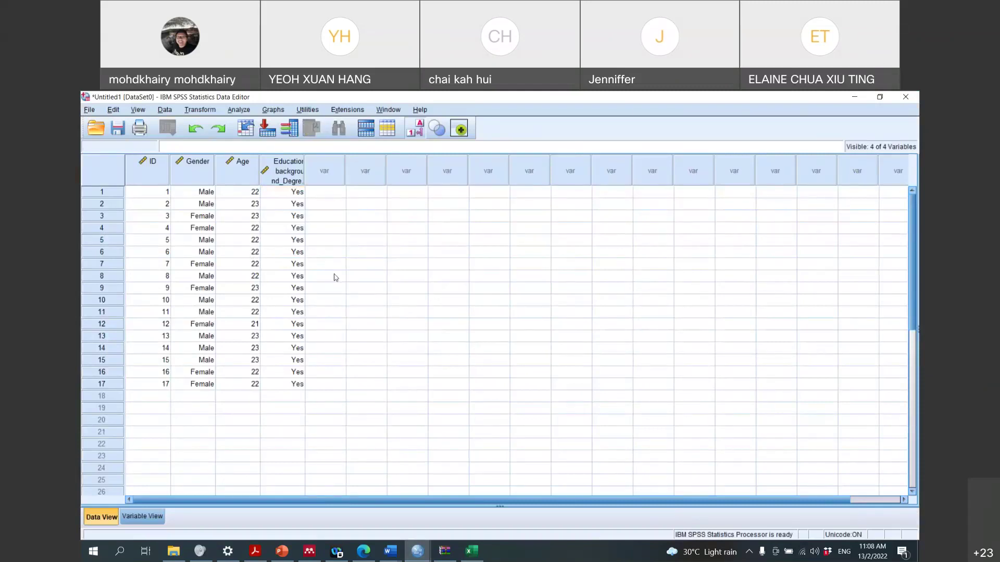
Check the multiple-answer education entry in cell D8 of the Excel worksheet and return to the SPSS Data Editor
{"action": "left_click", "coordinate": [471, 553]}
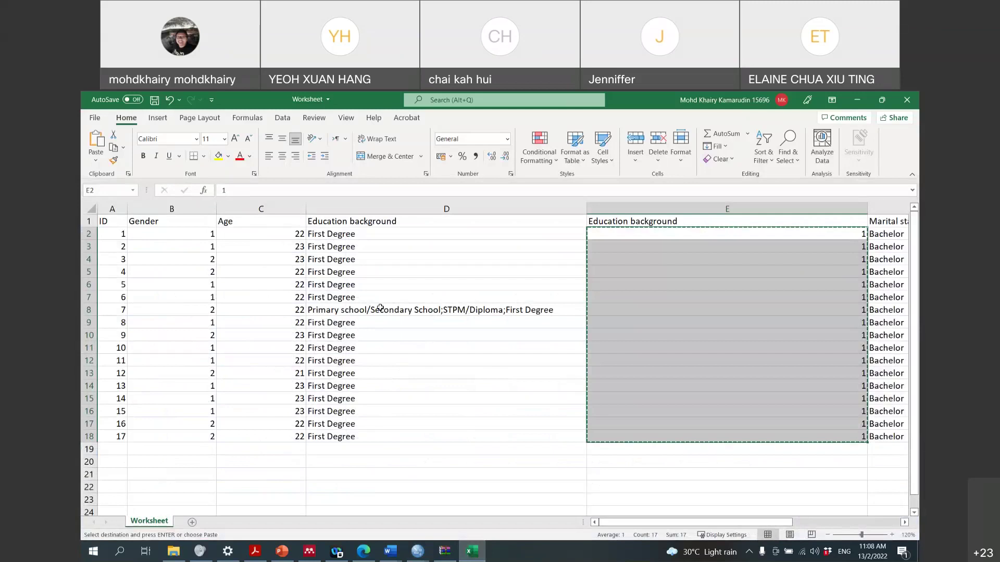
{"action": "left_click", "coordinate": [473, 311]}
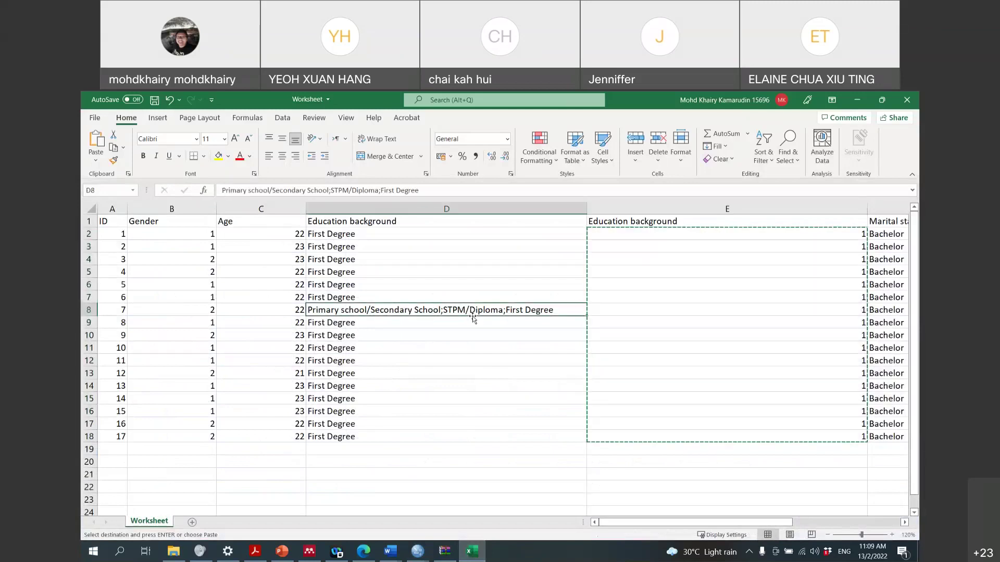
{"action": "left_click", "coordinate": [426, 553]}
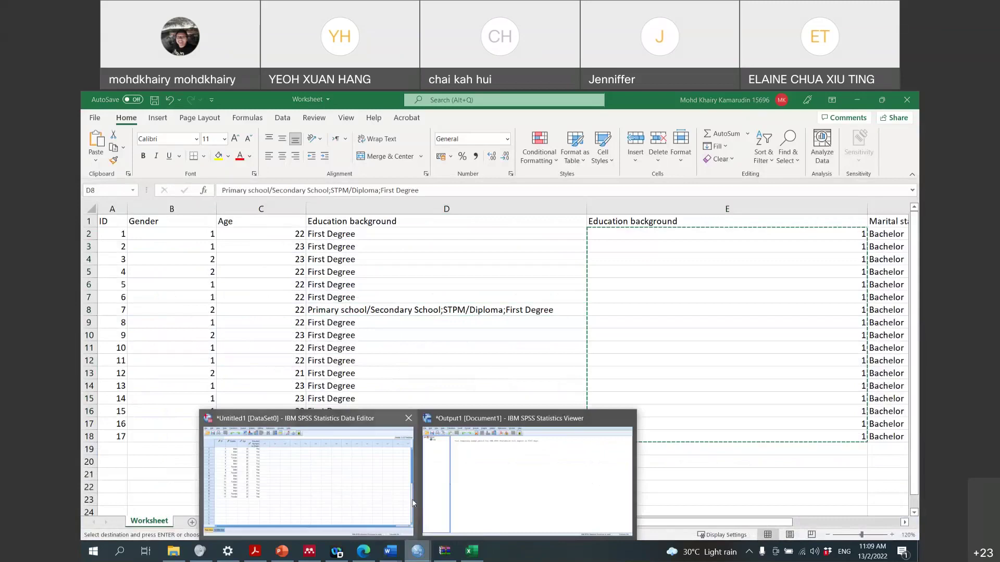
{"action": "left_click", "coordinate": [377, 506]}
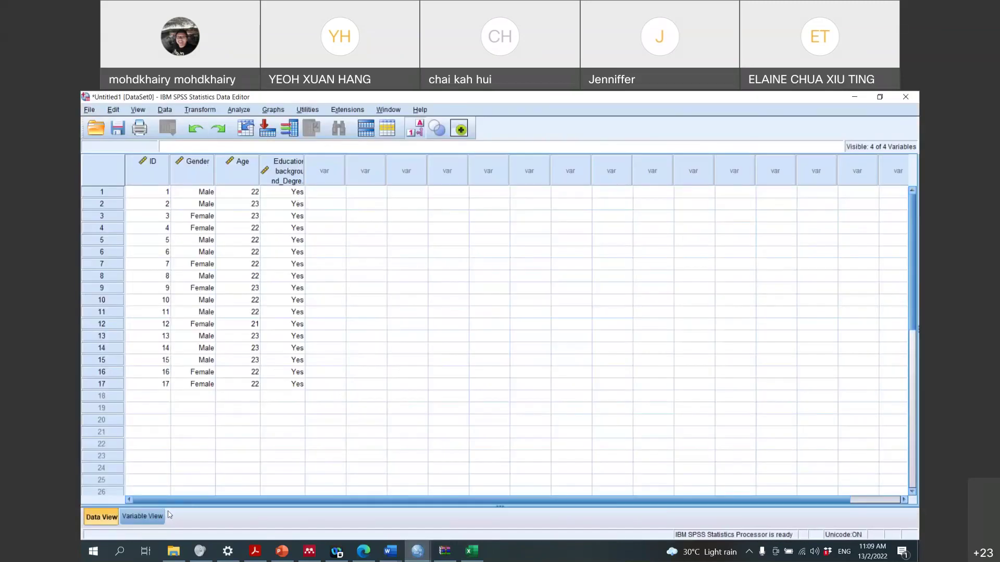
Add a fifth variable named Educationbackground_PrimarySecondary to the variable definitions
{"action": "left_click", "coordinate": [146, 517]}
{"action": "left_click", "coordinate": [153, 207]}
{"action": "type", "text": "Educati"}
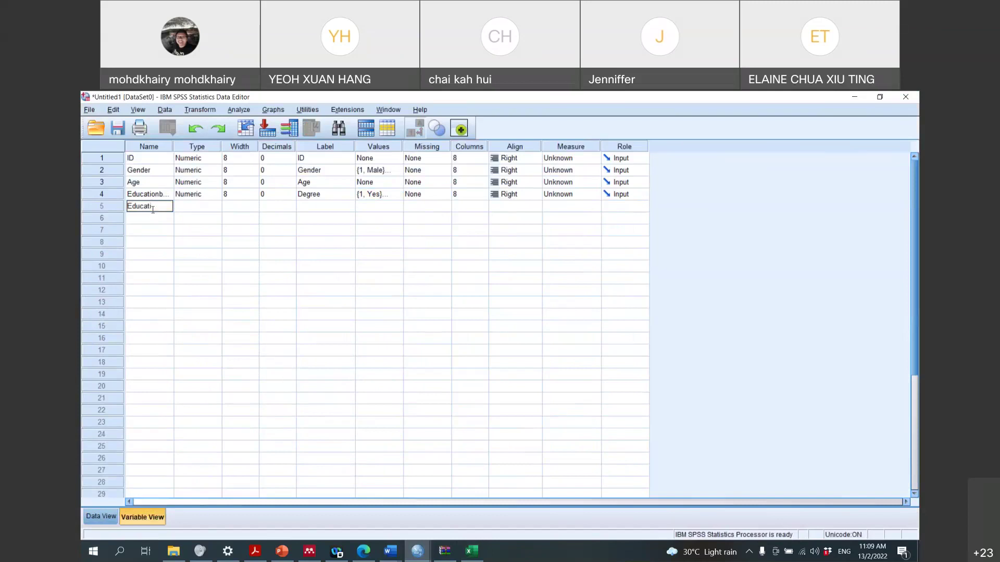
{"action": "type", "text": "onbackgro"}
{"action": "type", "text": "und_"}
{"action": "type", "text": "Primary"}
{"action": "type", "text": "Secondary"}
{"action": "key", "text": "Tab"}
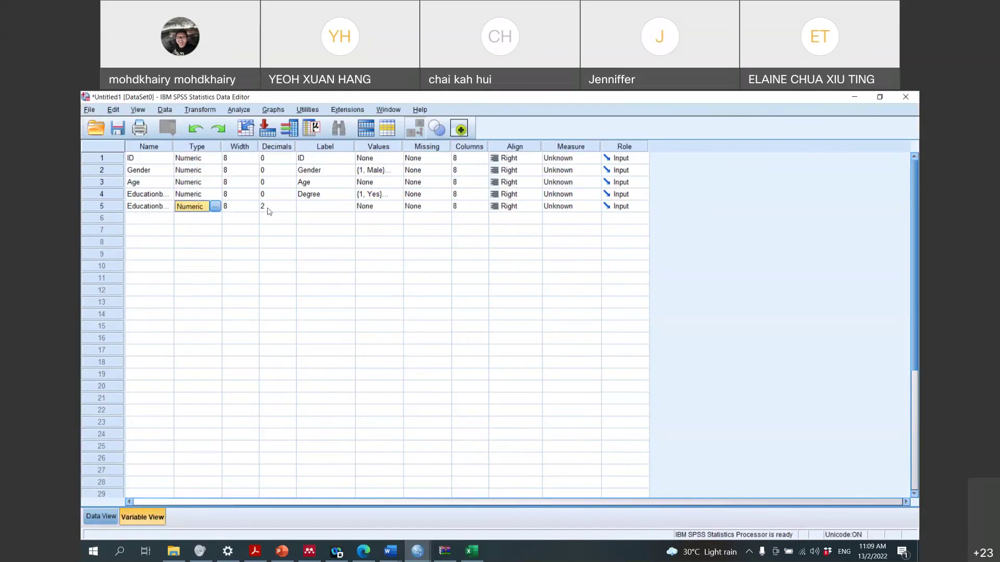
Set the PrimarySecondary variable's decimals to 0 and its label to "Primary and Secondary"
{"action": "left_click", "coordinate": [278, 207]}
{"action": "left_click", "coordinate": [292, 210]}
{"action": "left_click", "coordinate": [292, 210]}
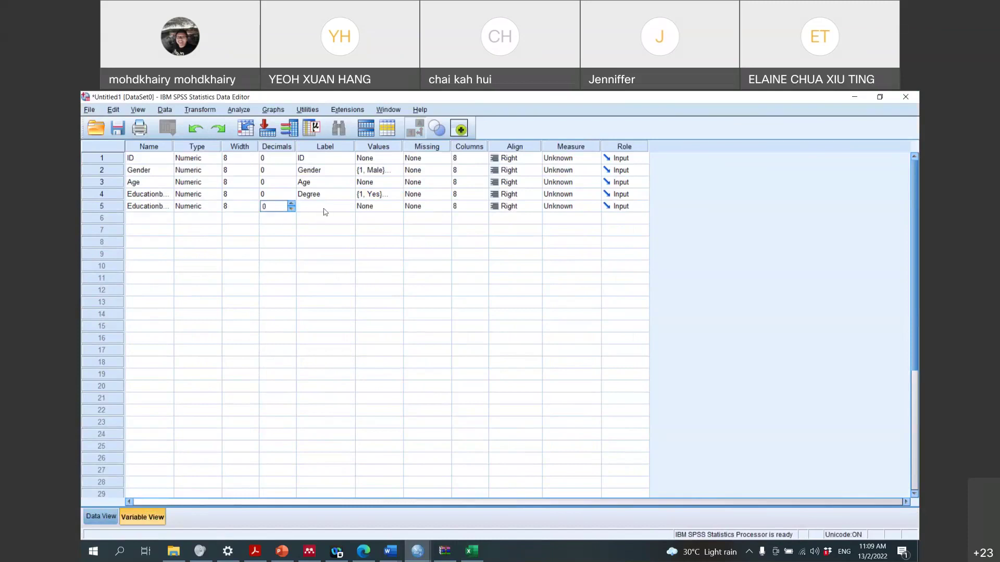
{"action": "left_click", "coordinate": [324, 210]}
{"action": "type", "text": "Pr"}
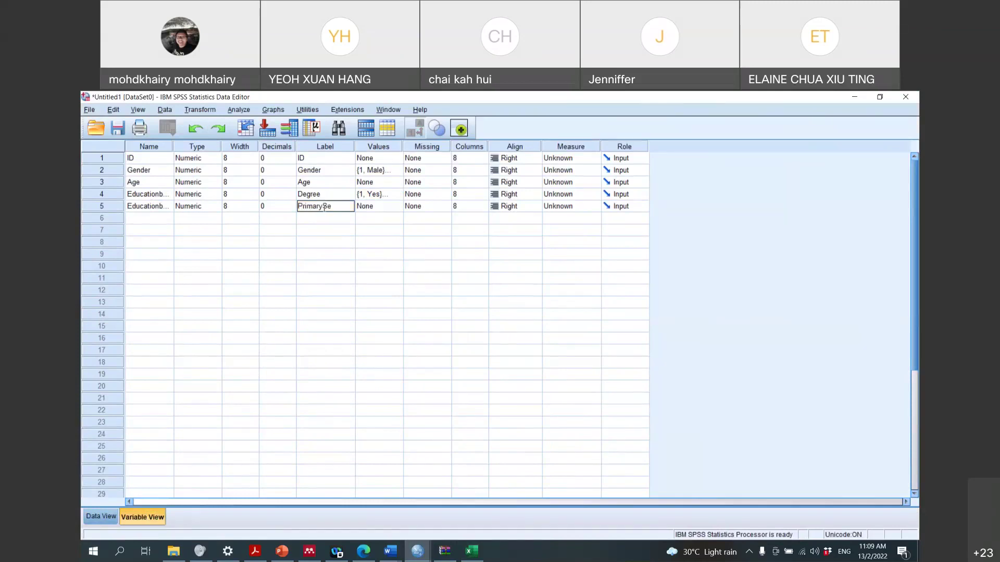
{"action": "type", "text": "imary and Seconda"}
{"action": "type", "text": "ry"}
Copy the Degree variable's Yes/No value labels to the Primary and Secondary variable
{"action": "left_click", "coordinate": [402, 207]}
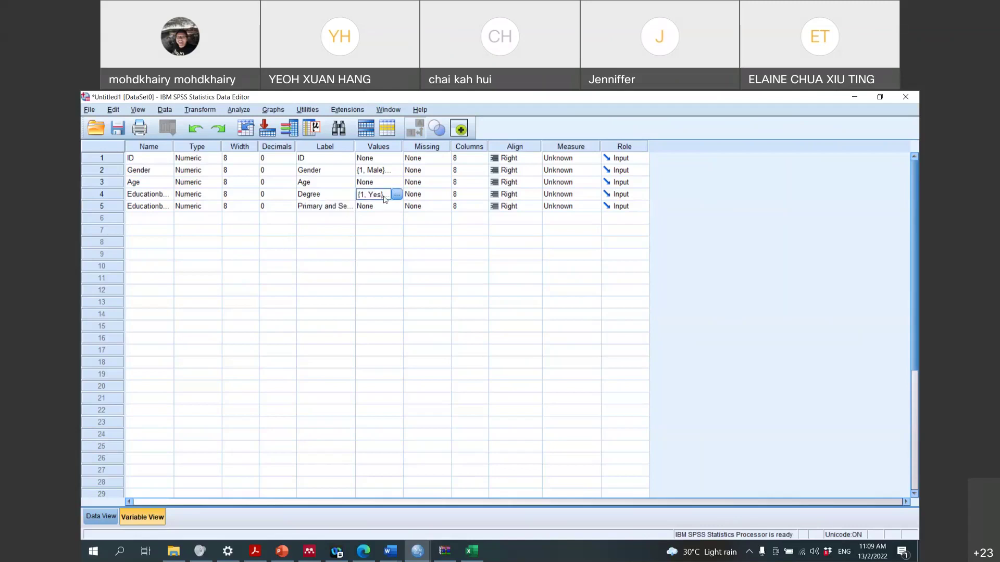
{"action": "right_click", "coordinate": [384, 195]}
{"action": "left_click", "coordinate": [388, 211]}
{"action": "right_click", "coordinate": [388, 211]}
{"action": "left_click", "coordinate": [406, 228]}
Widen the Degree and PrimarySecondary columns in the data grid to fit their names, and recheck the Excel education entries
{"action": "left_click", "coordinate": [102, 517]}
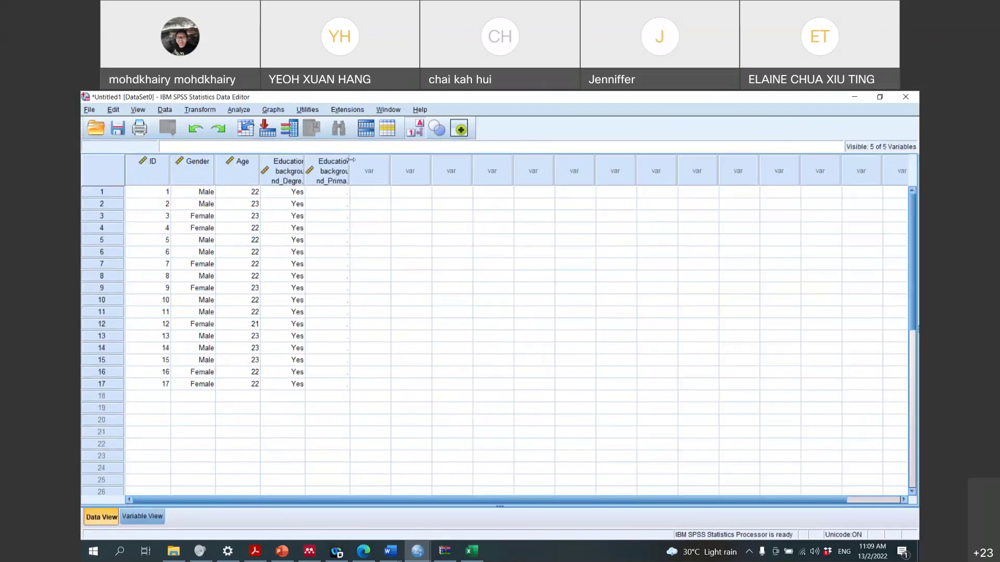
{"action": "left_click_drag", "start_coordinate": [349, 171], "coordinate": [423, 171]}
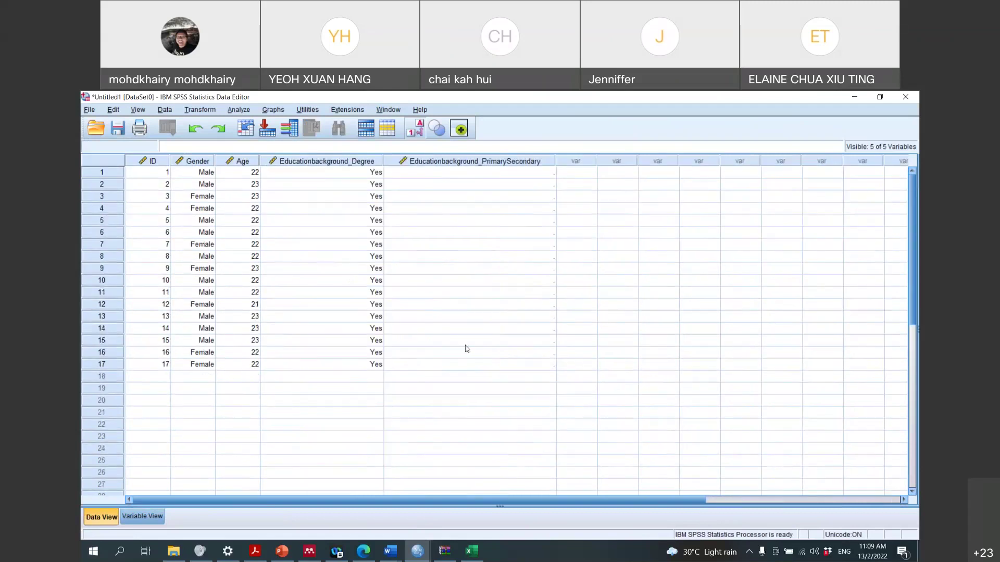
{"action": "left_click", "coordinate": [471, 550]}
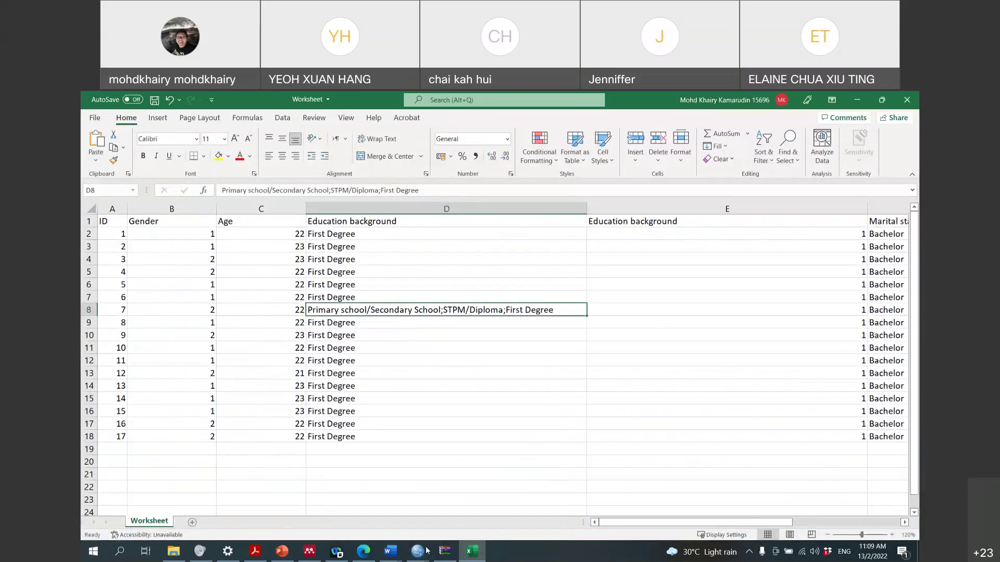
{"action": "left_click", "coordinate": [423, 551]}
{"action": "left_click", "coordinate": [323, 469]}
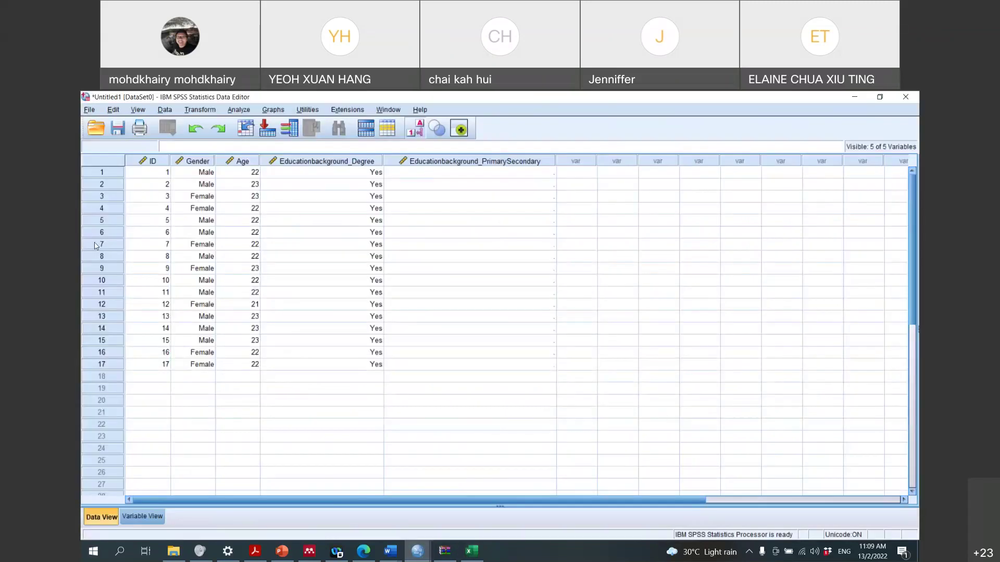
Set Educationbackground_PrimarySecondary to Yes for case 7 and to No for case 1
{"action": "left_click", "coordinate": [431, 245]}
{"action": "left_click", "coordinate": [455, 244]}
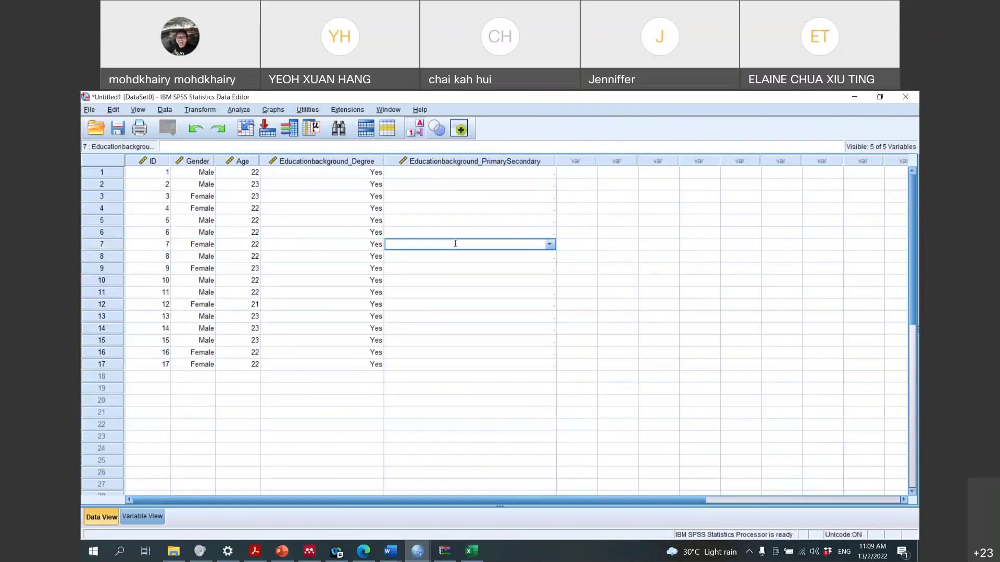
{"action": "left_click", "coordinate": [501, 178]}
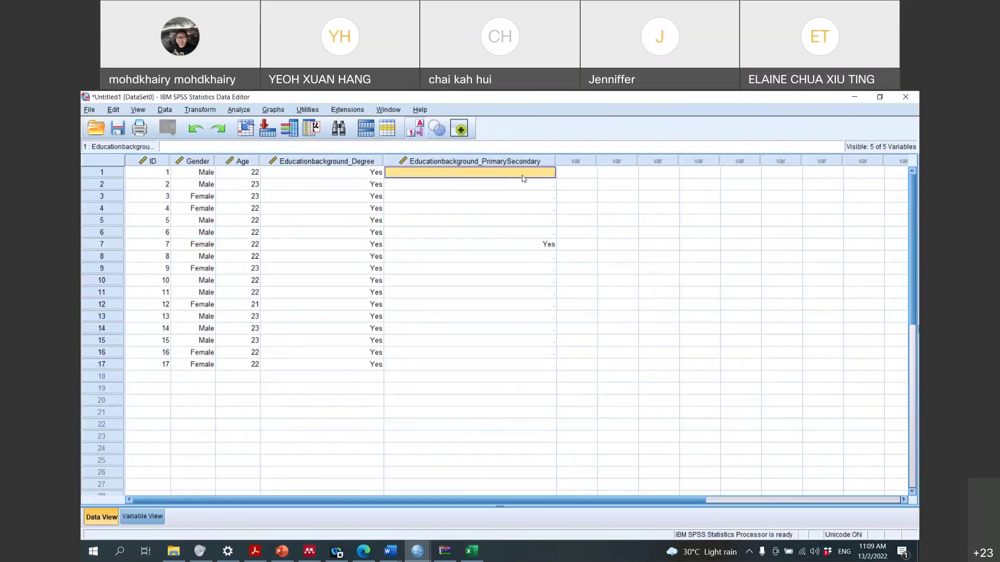
{"action": "left_click", "coordinate": [523, 176]}
{"action": "key", "text": "Down"}
{"action": "key", "text": "Return"}
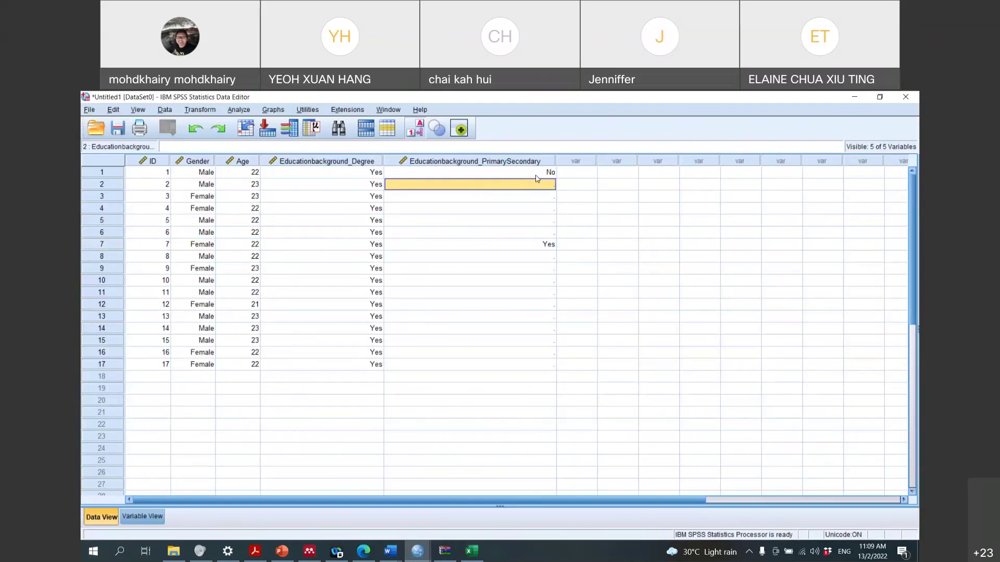
{"action": "type", "text": "0"}
{"action": "key", "text": "Return"}
{"action": "type", "text": "0"}
{"action": "key", "text": "Return"}
{"action": "type", "text": "0"}
{"action": "key", "text": "Return"}
{"action": "type", "text": "0"}
{"action": "key", "text": "Return"}
{"action": "type", "text": "0"}
Enter 2 (No) in Educationbackground_PrimarySecondary for cases 2 to 6 and cases 8 to 17
{"action": "left_click", "coordinate": [542, 187]}
{"action": "type", "text": "2"}
{"action": "key", "text": "Return"}
{"action": "type", "text": "2"}
{"action": "key", "text": "Return"}
{"action": "type", "text": "2"}
{"action": "key", "text": "Return"}
{"action": "type", "text": "2"}
{"action": "key", "text": "Return"}
{"action": "type", "text": "2"}
{"action": "left_click", "coordinate": [545, 257]}
{"action": "type", "text": "2"}
{"action": "key", "text": "Return"}
{"action": "left_click", "coordinate": [553, 261]}
{"action": "left_click", "coordinate": [553, 261]}
{"action": "left_click", "coordinate": [543, 269]}
{"action": "type", "text": "22"}
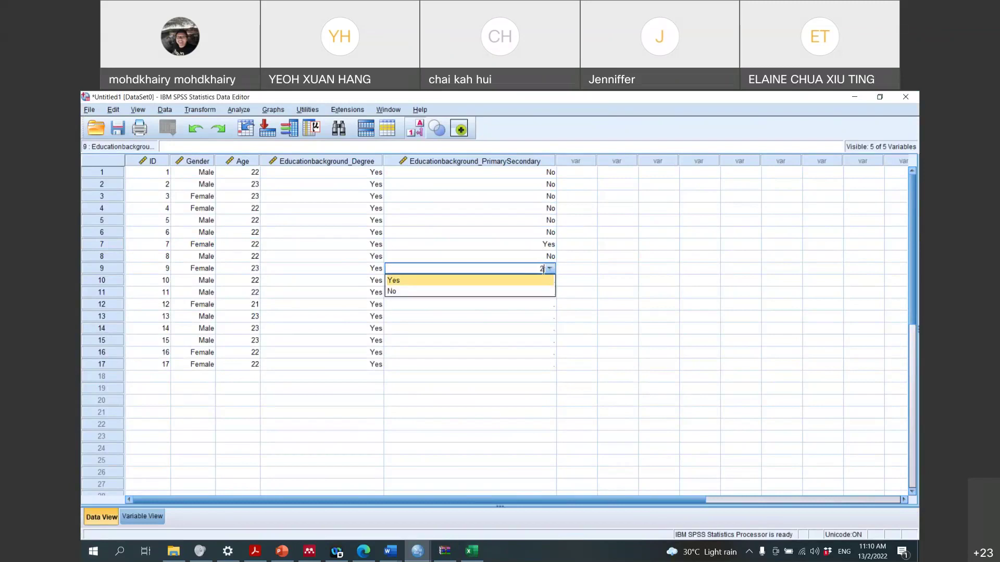
{"action": "type", "text": "2"}
{"action": "key", "text": "Tab"}
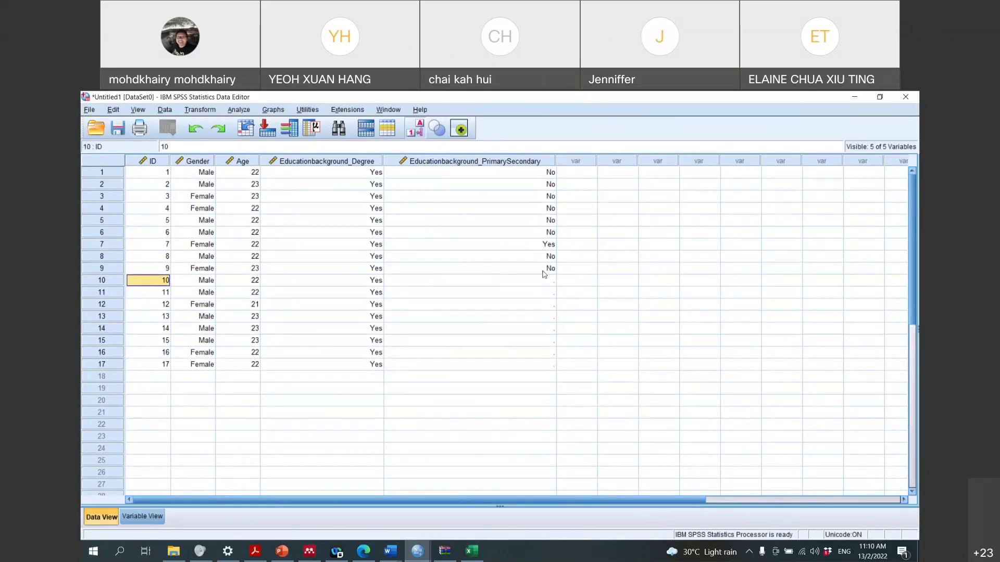
{"action": "left_click", "coordinate": [546, 280]}
{"action": "type", "text": "2"}
{"action": "left_click", "coordinate": [542, 296]}
{"action": "type", "text": "2"}
{"action": "left_click", "coordinate": [542, 307]}
{"action": "type", "text": "2"}
{"action": "left_click", "coordinate": [543, 319]}
{"action": "type", "text": "2"}
{"action": "left_click", "coordinate": [543, 330]}
{"action": "type", "text": "2"}
{"action": "left_click", "coordinate": [541, 342]}
{"action": "type", "text": "2"}
{"action": "left_click", "coordinate": [540, 352]}
{"action": "type", "text": "2"}
{"action": "left_click", "coordinate": [539, 364]}
{"action": "type", "text": "2"}
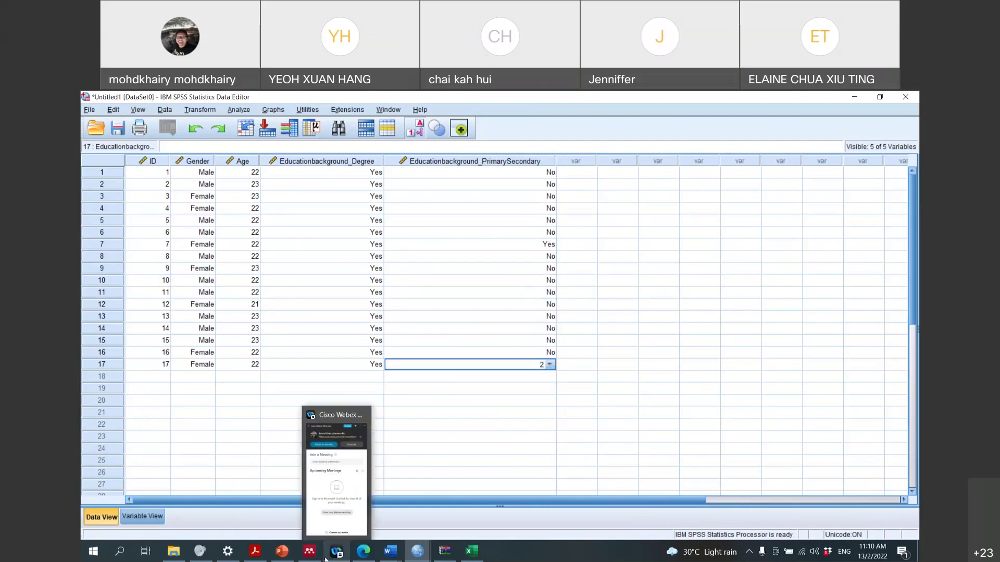
{"action": "left_click", "coordinate": [390, 551]}
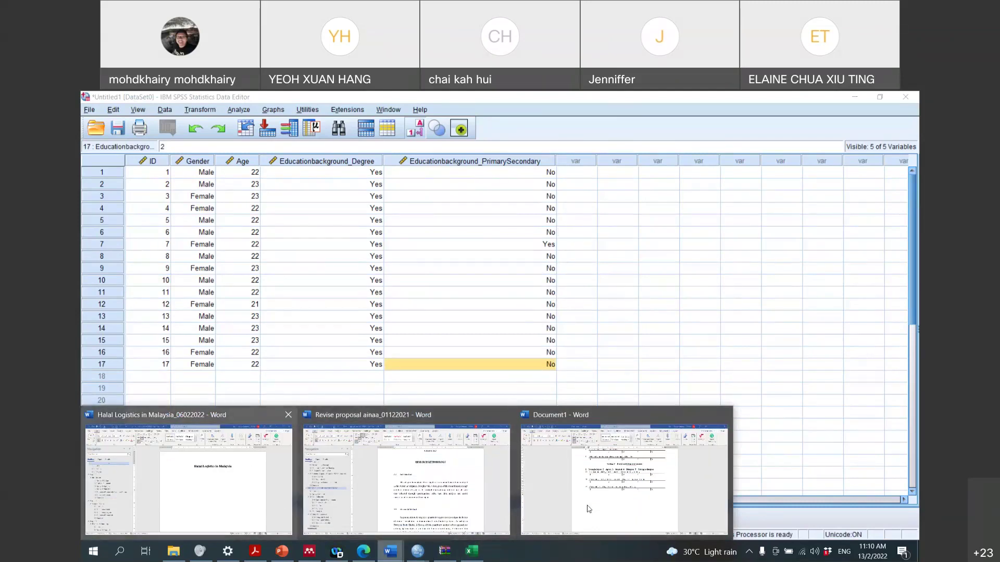
{"action": "left_click", "coordinate": [765, 518]}
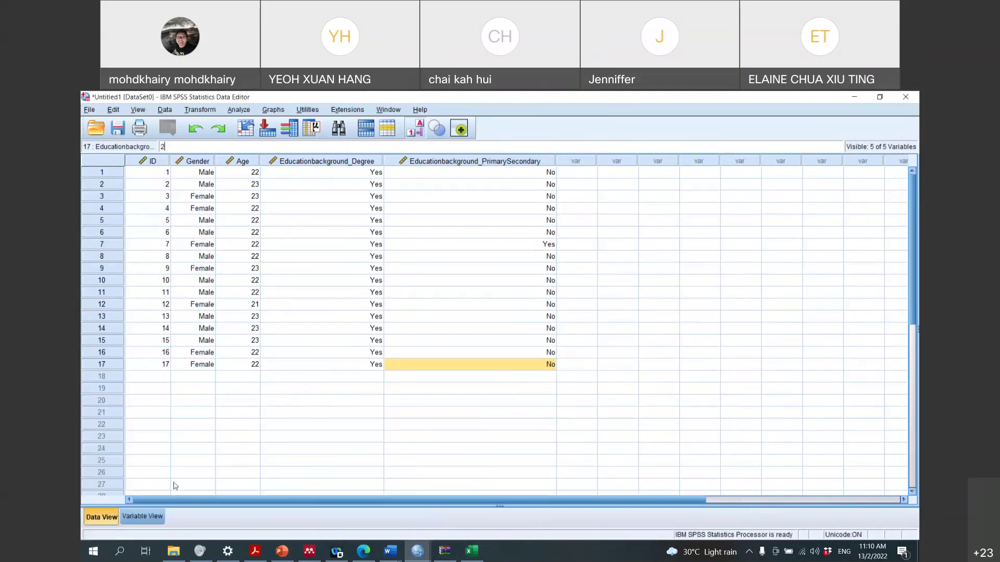
Add a sixth variable named Educationbackground to the variable definitions
{"action": "left_click", "coordinate": [138, 516]}
{"action": "left_click", "coordinate": [153, 218]}
{"action": "type", "text": "Educationback"}
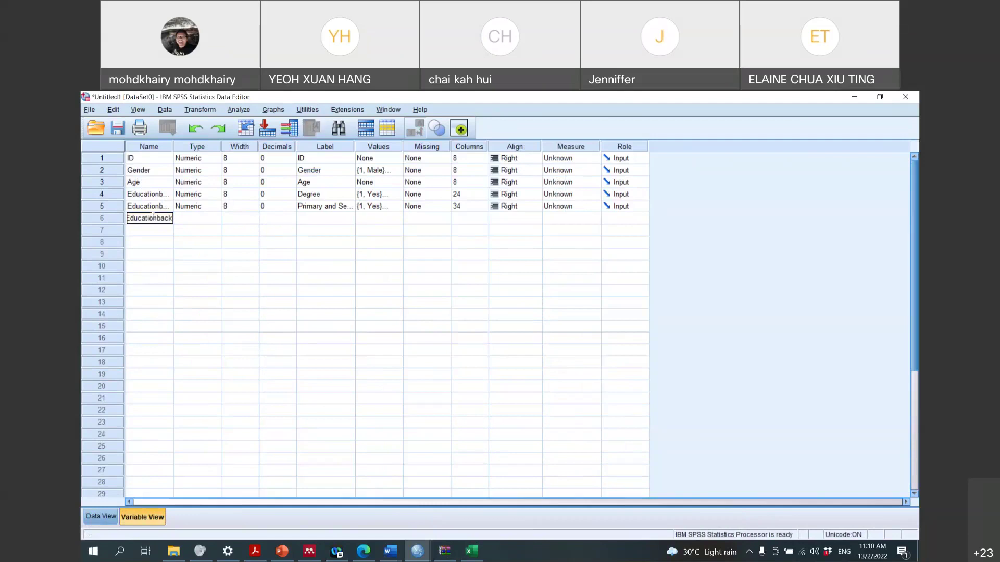
{"action": "type", "text": "groun"}
{"action": "key", "text": "BackSpace"}
{"action": "key", "text": "BackSpace"}
{"action": "key", "text": "BackSpace"}
{"action": "type", "text": "ound"}
Label the new Educationbackground variable "Diploma"
{"action": "key", "text": "Tab"}
{"action": "key", "text": "Tab"}
{"action": "key", "text": "Tab"}
{"action": "key", "text": "Tab"}
{"action": "type", "text": "Diploma"}
{"action": "key", "text": "Tab"}
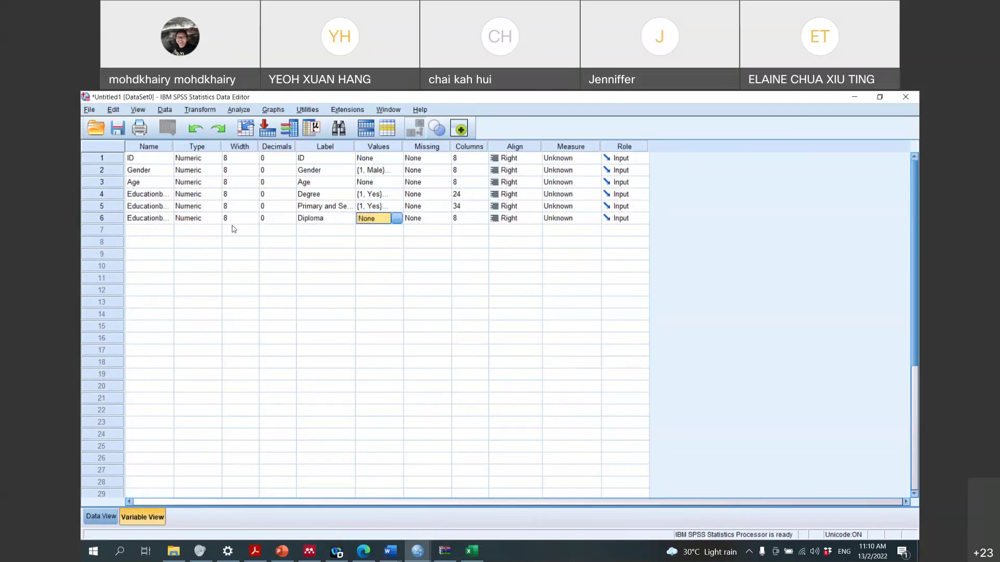
Copy the Primary and Secondary variable's Yes/No value labels to the Diploma variable
{"action": "right_click", "coordinate": [376, 208]}
{"action": "left_click", "coordinate": [384, 224]}
{"action": "left_click", "coordinate": [384, 224]}
{"action": "right_click", "coordinate": [384, 224]}
{"action": "left_click", "coordinate": [396, 241]}
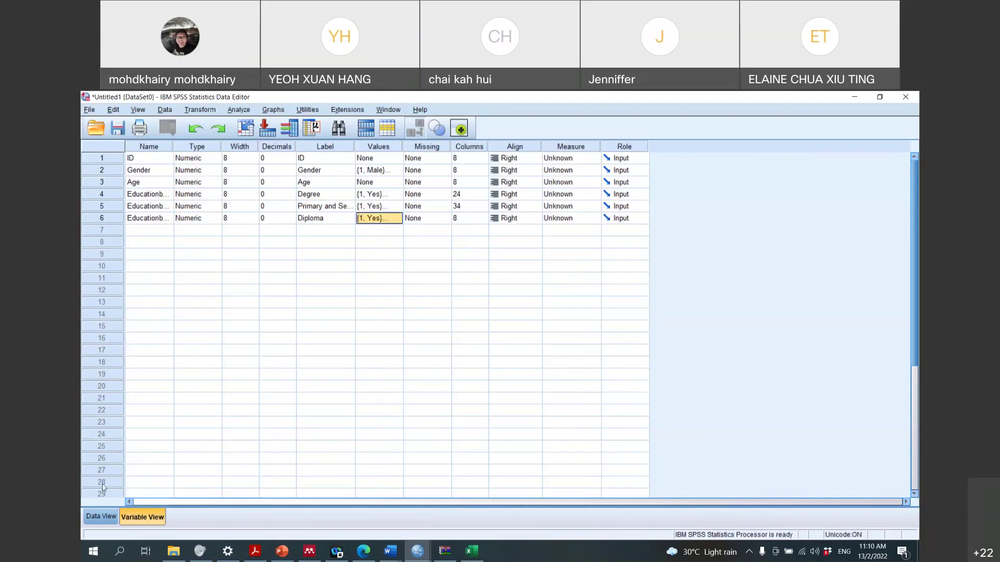
Set the Diploma variable, Educationbackground, to Yes for case 7 in the data grid
{"action": "left_click", "coordinate": [102, 522]}
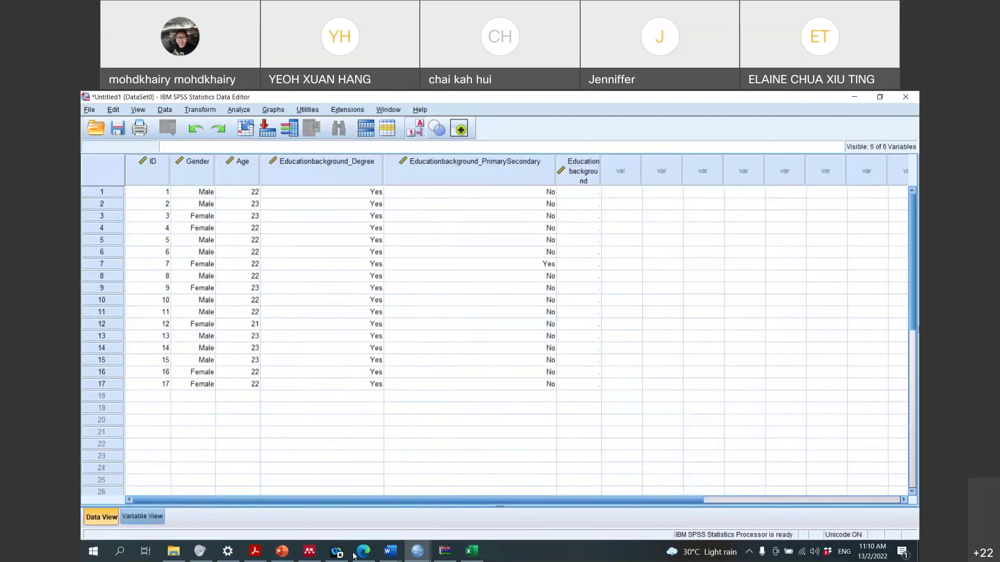
{"action": "left_click", "coordinate": [588, 264]}
{"action": "left_click", "coordinate": [594, 265]}
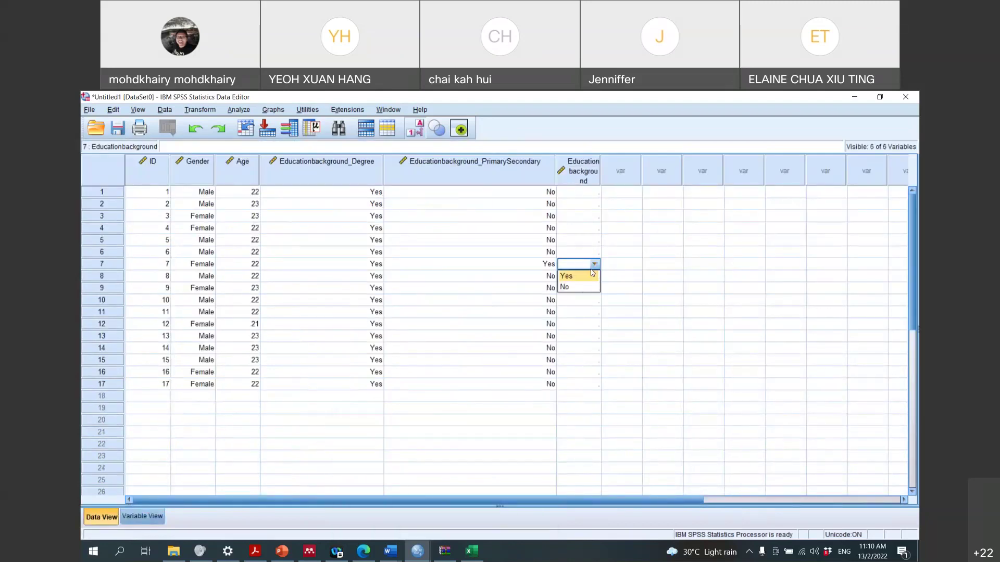
{"action": "key", "text": "Return"}
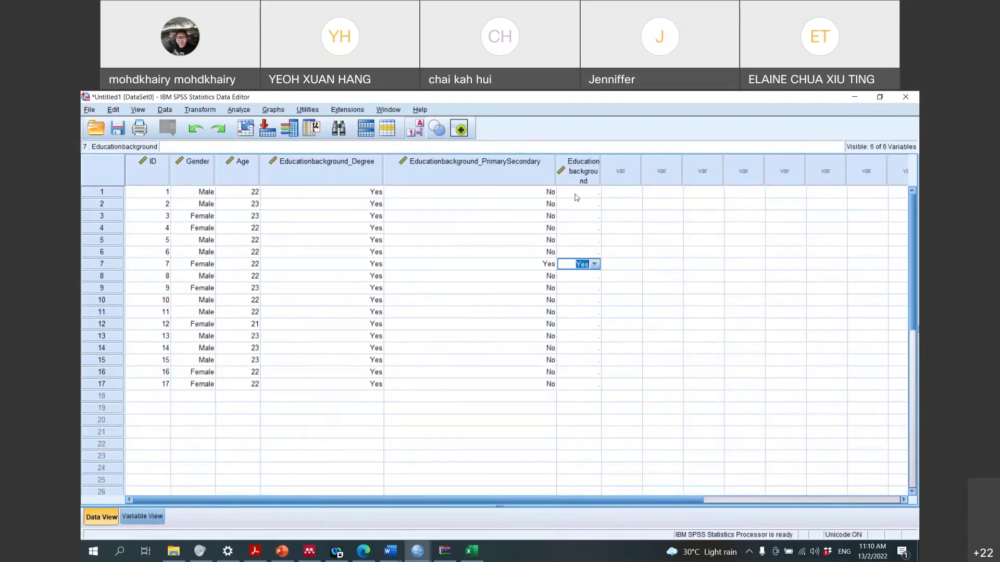
Enter 2 (No) in Educationbackground for cases 1 to 6 and 8 to 17, and widen the column to fit its name
{"action": "left_click", "coordinate": [576, 194]}
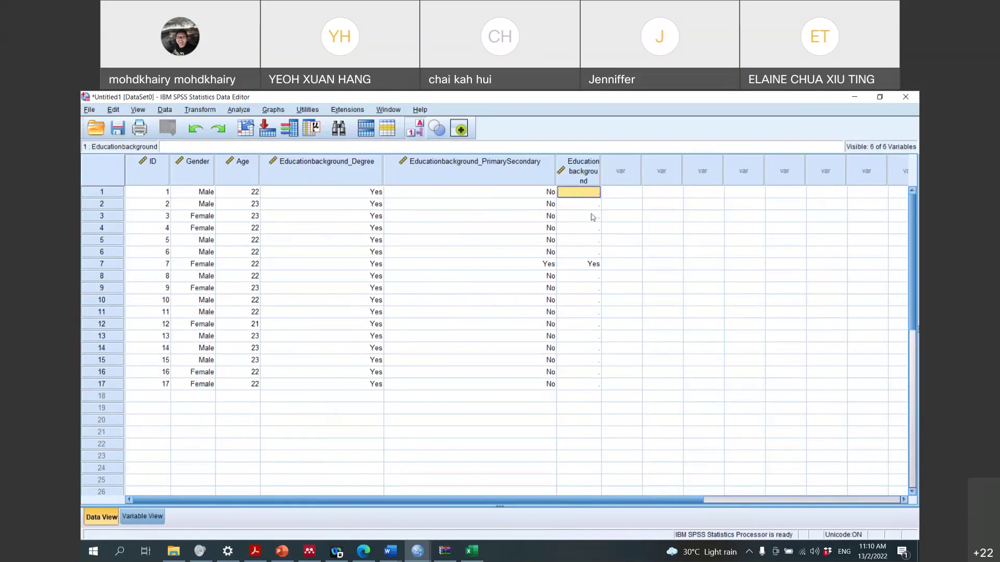
{"action": "type", "text": "2"}
{"action": "key", "text": "Return"}
{"action": "type", "text": "2"}
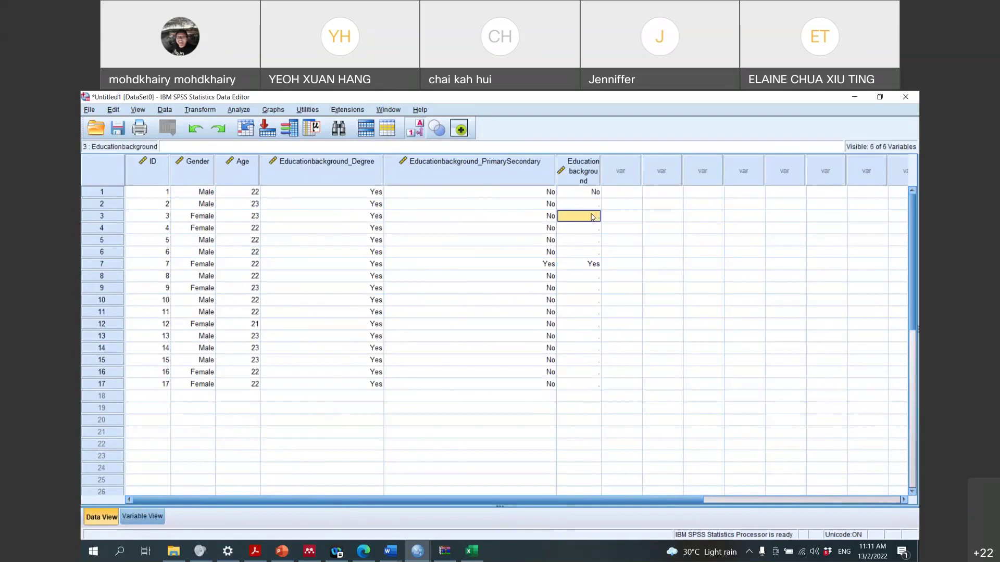
{"action": "key", "text": "Return"}
{"action": "type", "text": "2"}
{"action": "key", "text": "Return"}
{"action": "type", "text": "2"}
{"action": "key", "text": "Return"}
{"action": "type", "text": "2"}
{"action": "key", "text": "Return"}
{"action": "type", "text": "2"}
{"action": "key", "text": "Return"}
{"action": "key", "text": "Return"}
{"action": "type", "text": "2"}
{"action": "key", "text": "Return"}
{"action": "type", "text": "2"}
{"action": "key", "text": "Return"}
{"action": "type", "text": "2"}
{"action": "key", "text": "Return"}
{"action": "type", "text": "2"}
{"action": "key", "text": "Return"}
{"action": "type", "text": "2"}
{"action": "key", "text": "Return"}
{"action": "type", "text": "2"}
{"action": "key", "text": "Return"}
{"action": "type", "text": "2"}
{"action": "key", "text": "Return"}
{"action": "type", "text": "2"}
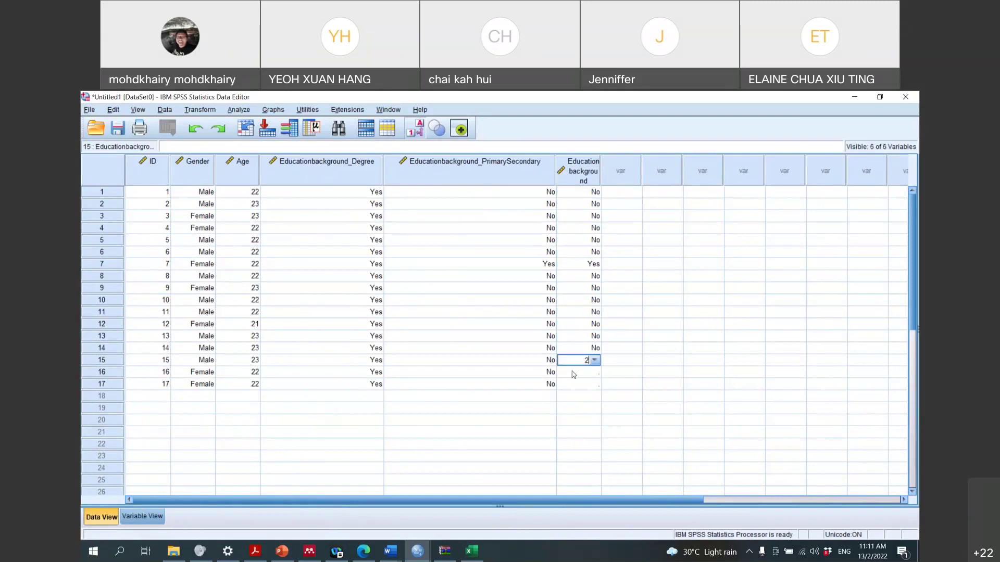
{"action": "key", "text": "Return"}
{"action": "type", "text": "2"}
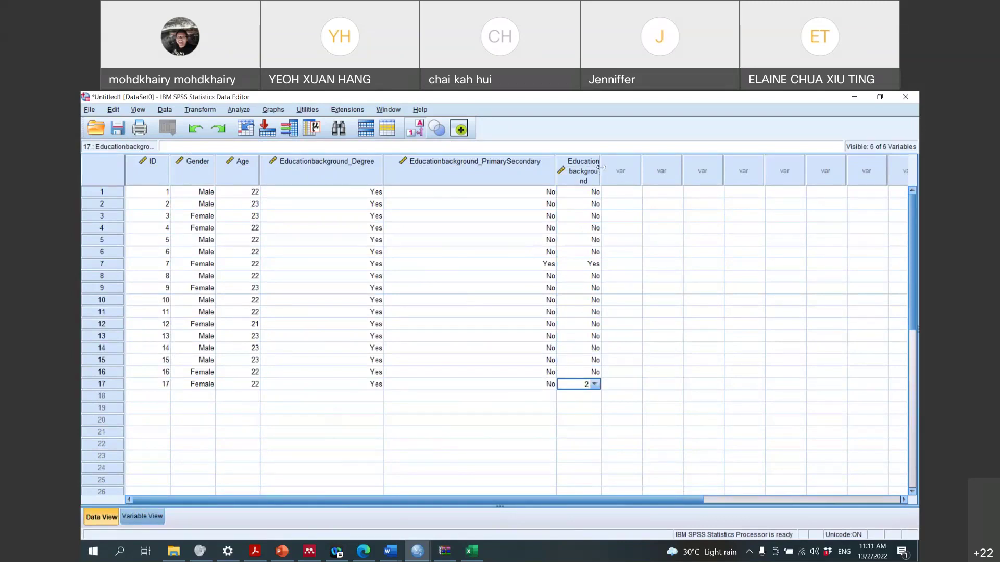
{"action": "left_click_drag", "start_coordinate": [602, 169], "coordinate": [684, 170]}
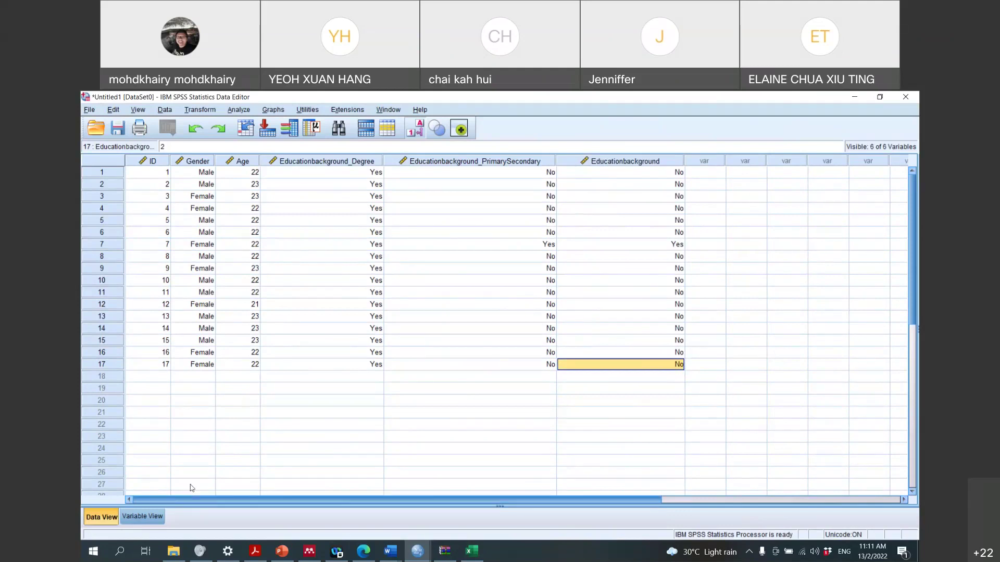
Switch to the Excel worksheet and narrow the second Education background column, column E, to bring Marital status into view
{"action": "left_click", "coordinate": [137, 515]}
{"action": "left_click", "coordinate": [108, 518]}
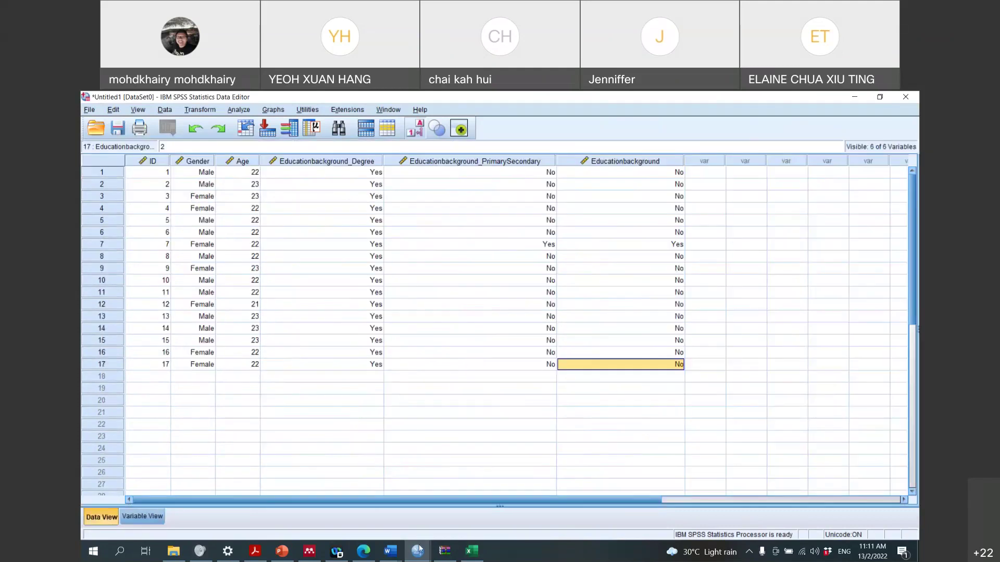
{"action": "left_click", "coordinate": [469, 551]}
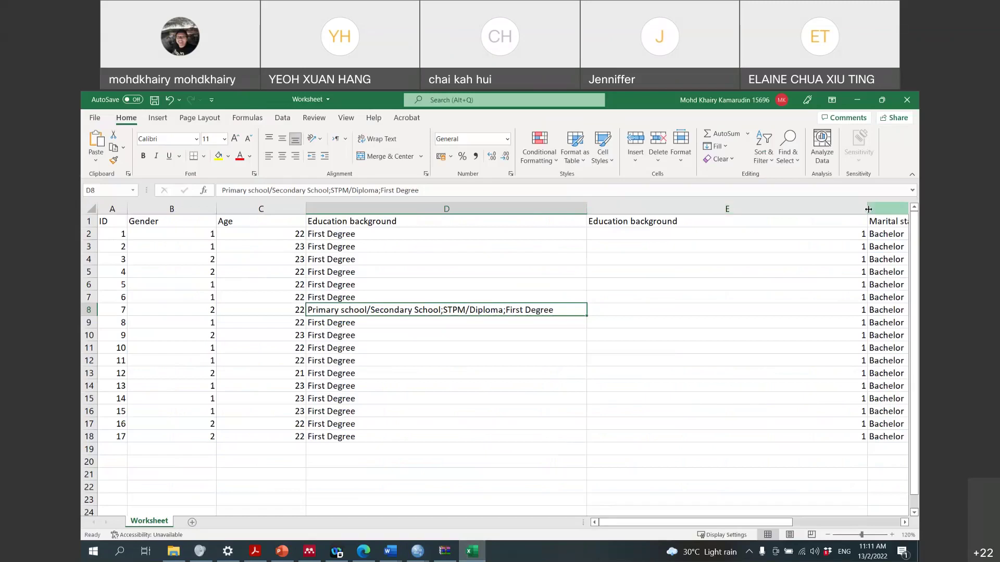
{"action": "left_click_drag", "start_coordinate": [868, 209], "coordinate": [720, 208]}
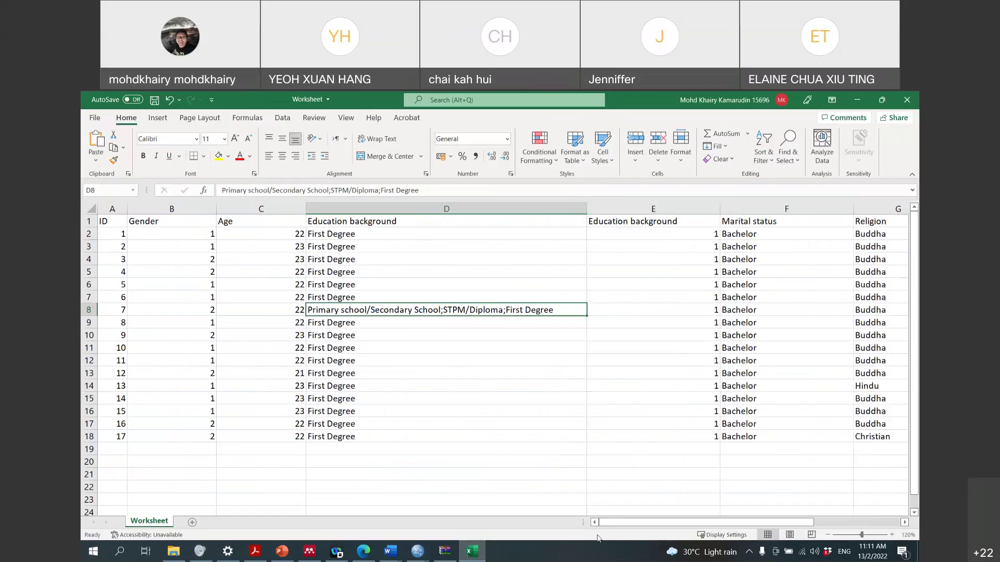
In the SPSS Data Editor, define a variable named MaritalStatus with 0 decimals and the label "Marital Status"
{"action": "mouse_move", "coordinate": [417, 551]}
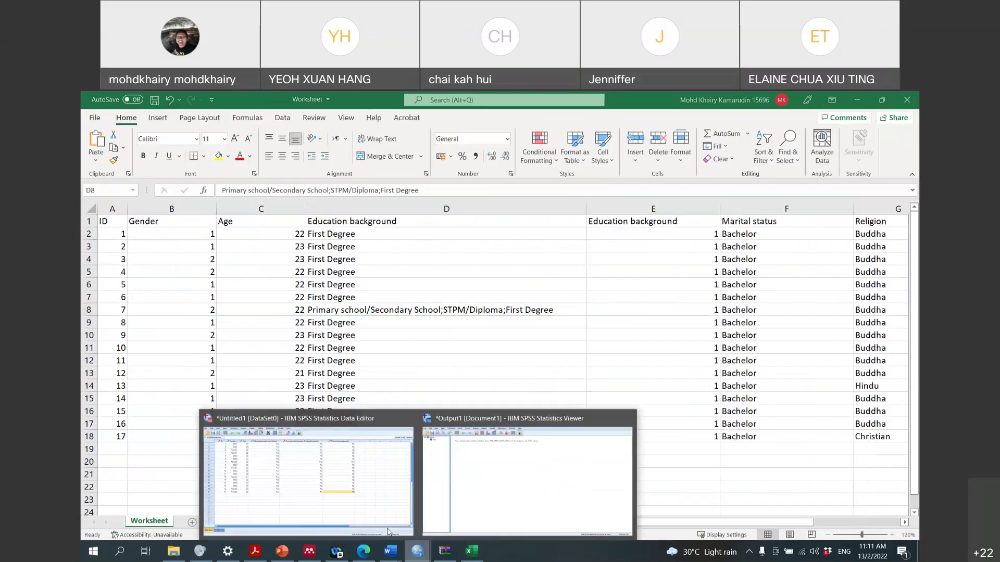
{"action": "left_click", "coordinate": [379, 512]}
{"action": "left_click", "coordinate": [145, 517]}
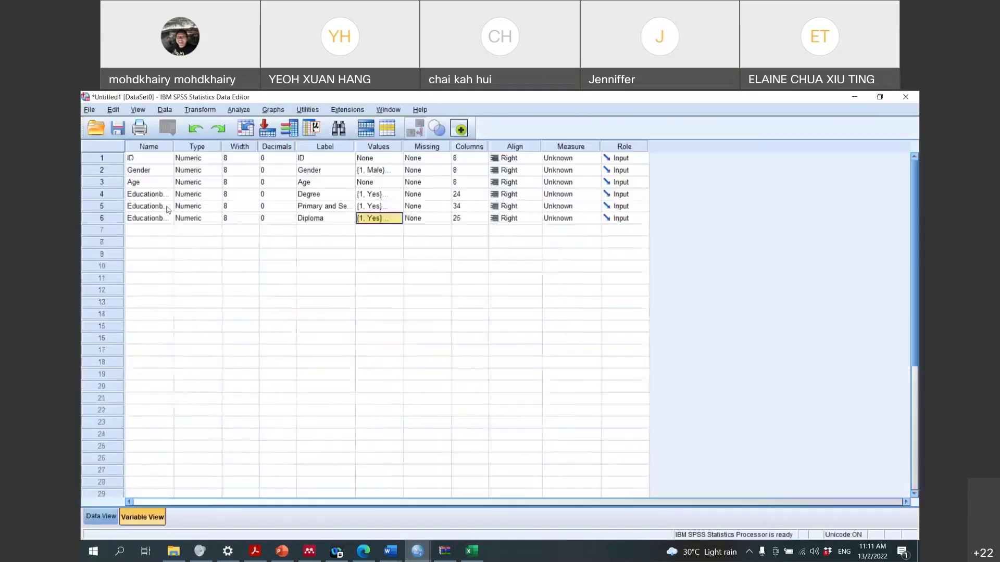
{"action": "left_click", "coordinate": [143, 229]}
{"action": "type", "text": "MAritalStatus"}
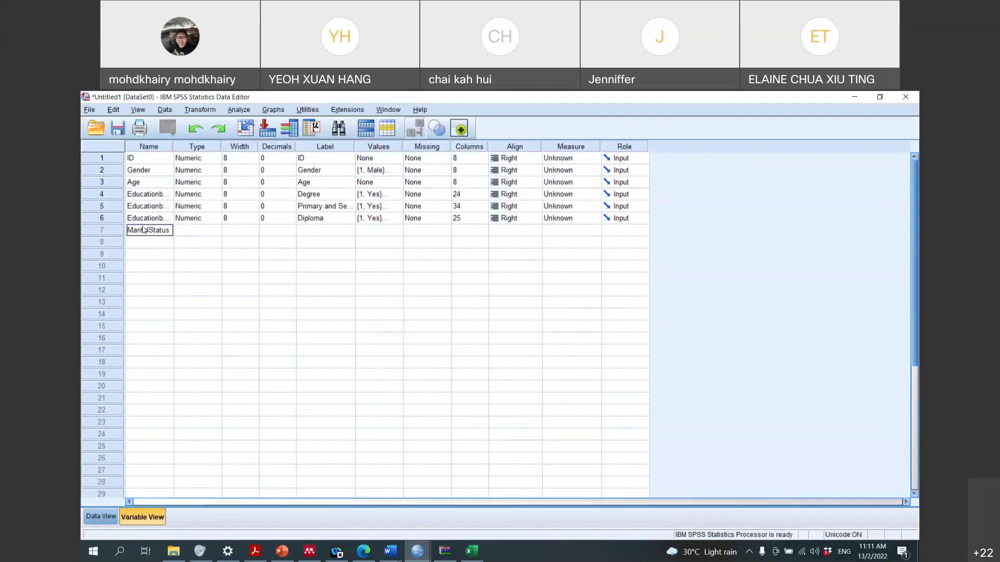
{"action": "key", "text": "Tab"}
{"action": "key", "text": "Tab"}
{"action": "key", "text": "Tab"}
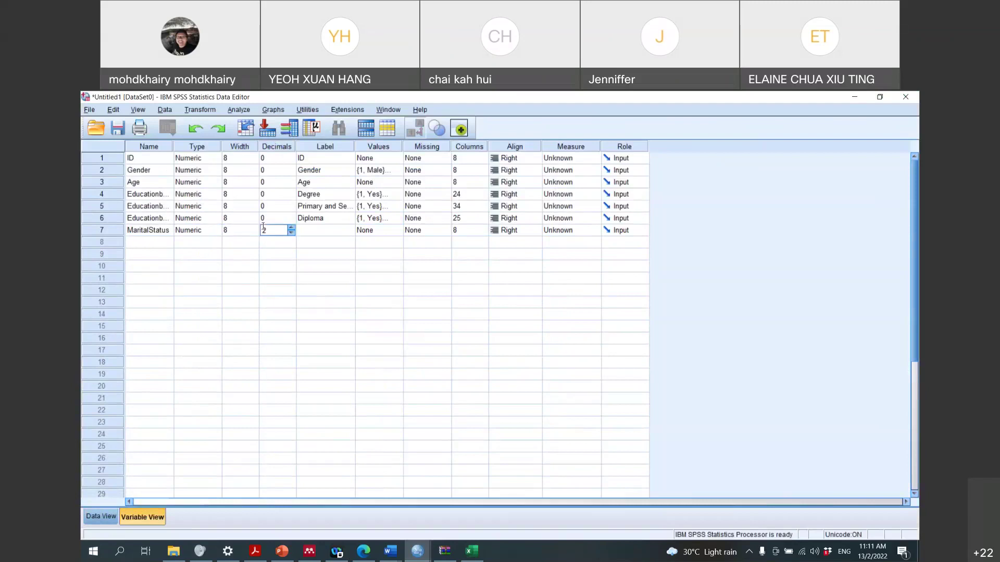
{"action": "key", "text": "Tab"}
{"action": "type", "text": "Mar"}
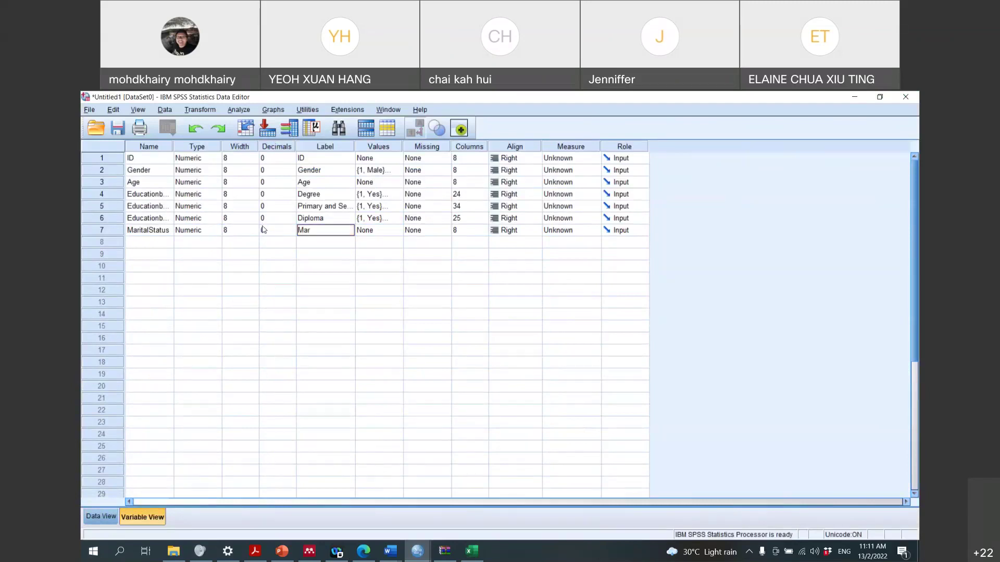
{"action": "type", "text": "ital Stats"}
{"action": "key", "text": "Tab"}
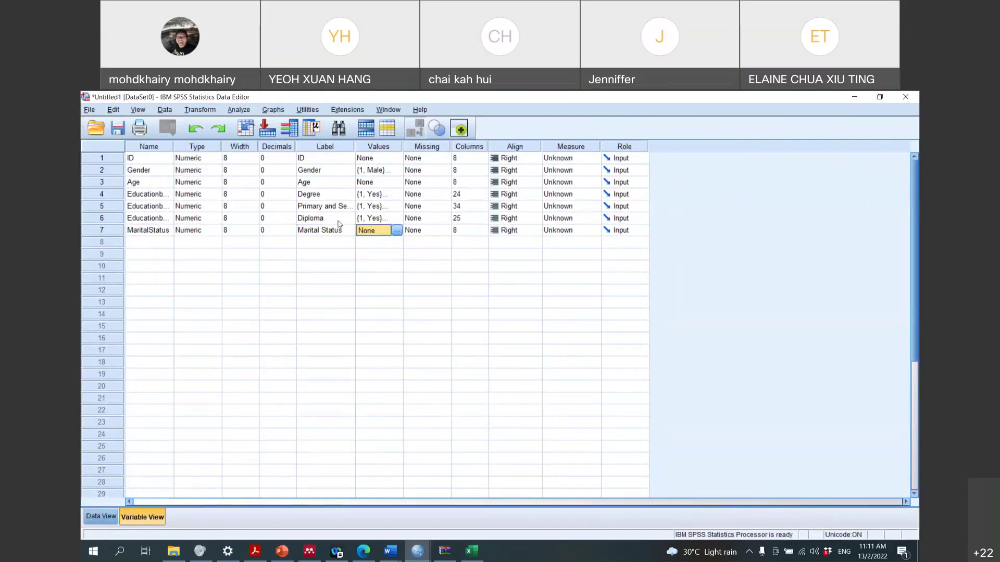
Define the MaritalStatus value labels as 1 = Bachelor, 2 = Married and 3 = Divorced
{"action": "left_click", "coordinate": [398, 230]}
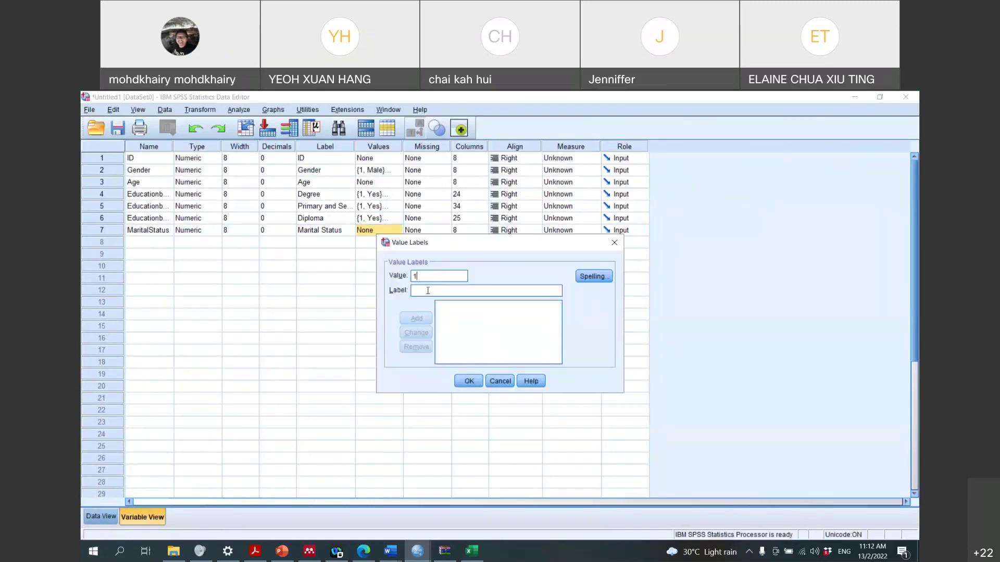
{"action": "type", "text": "Bachelor"}
{"action": "key", "text": "Return"}
{"action": "type", "text": "2 = \""}
{"action": "type", "text": "Married"}
{"action": "key", "text": "Return"}
{"action": "type", "text": "3 = \""}
{"action": "type", "text": "Div"}
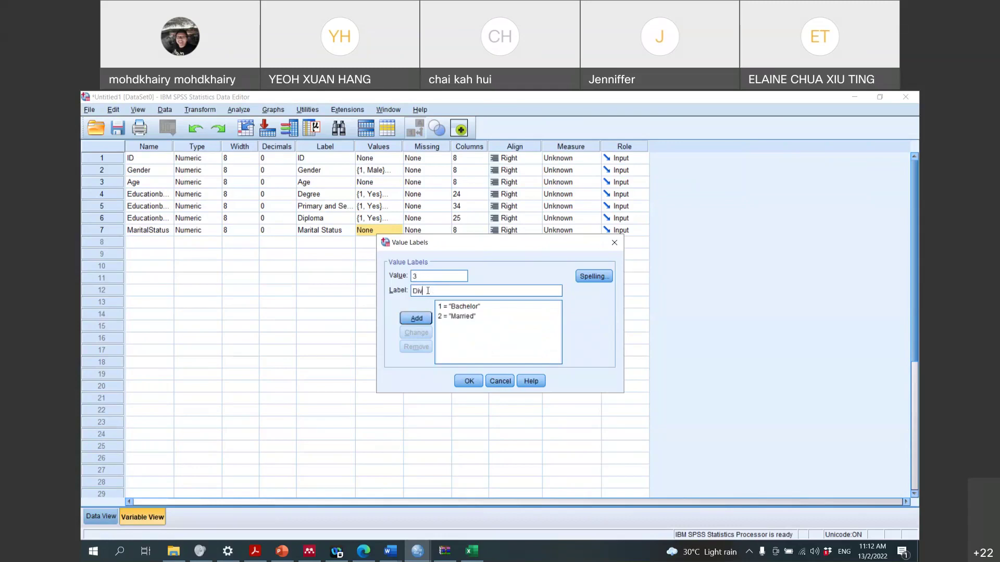
{"action": "type", "text": "orced"}
{"action": "left_click", "coordinate": [415, 316]}
{"action": "left_click", "coordinate": [467, 380]}
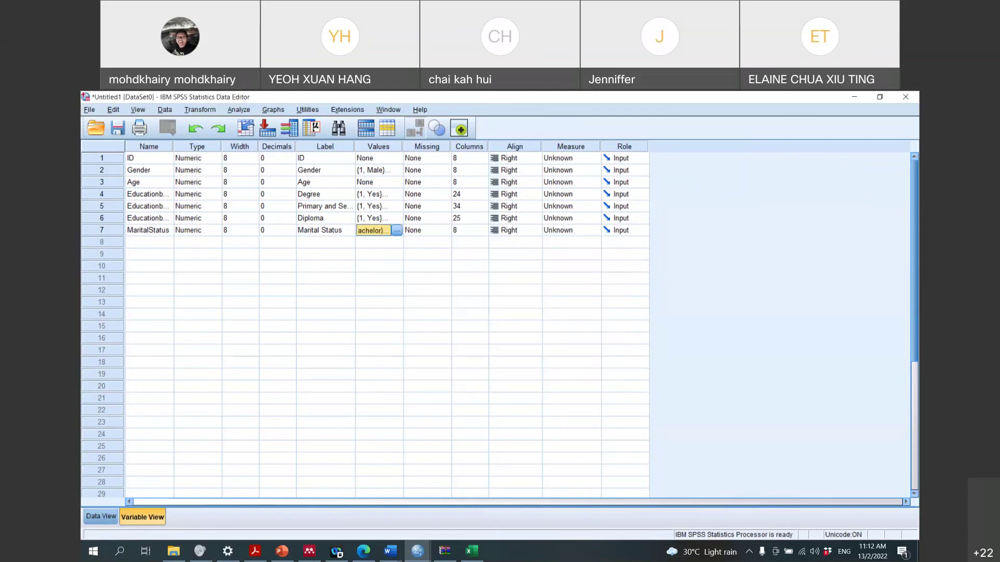
In the Excel worksheet, recode the Marital status responses in F2:F18 from Bachelor to 1
{"action": "left_click", "coordinate": [471, 551]}
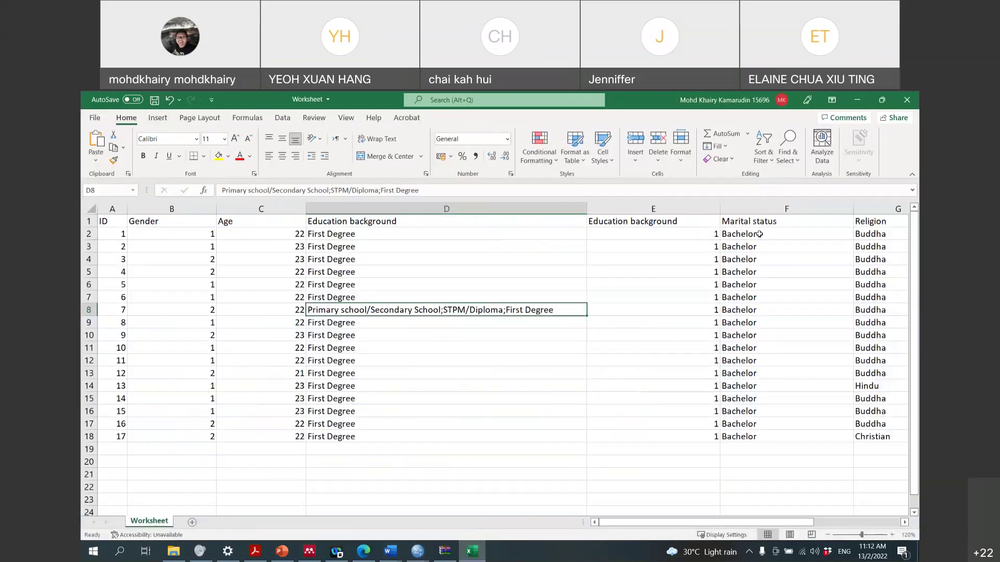
{"action": "left_click", "coordinate": [828, 234]}
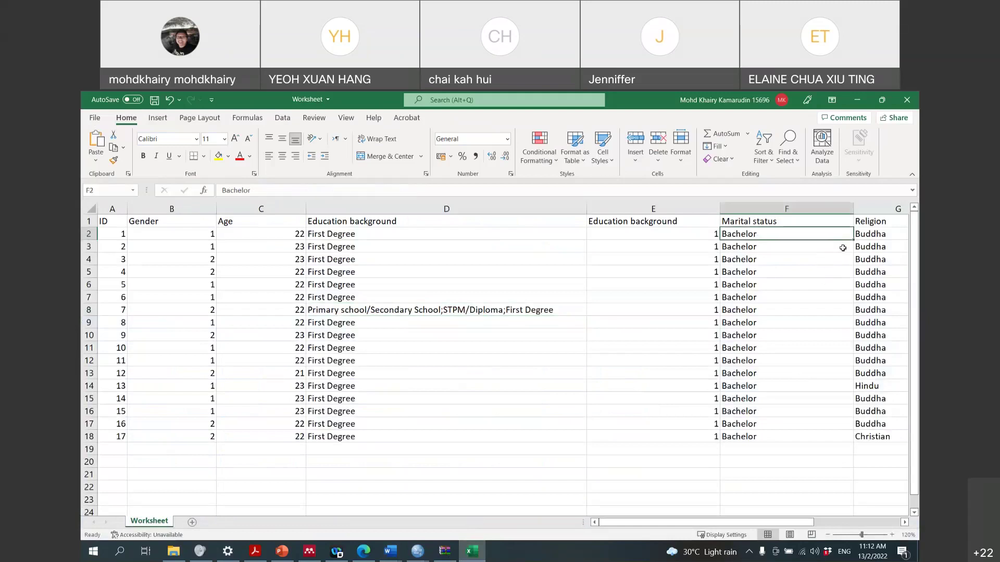
{"action": "type", "text": "1"}
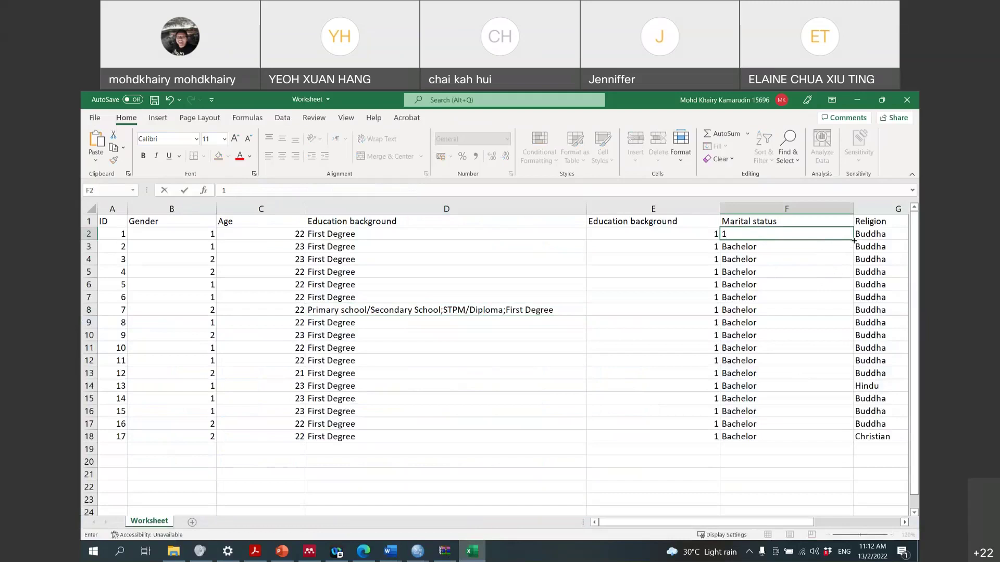
{"action": "left_click_drag", "start_coordinate": [854, 240], "coordinate": [853, 442]}
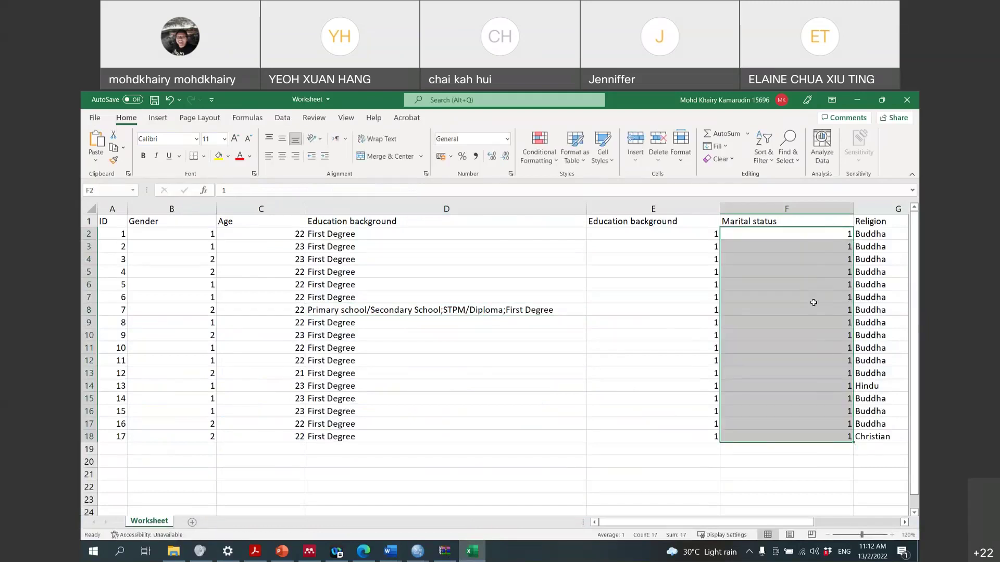
Copy the Marital status codes from F2:F18 into the SPSS MaritalStatus column from case 1, and widen that column to fit its name
{"action": "right_click", "coordinate": [812, 305]}
{"action": "left_click", "coordinate": [734, 252]}
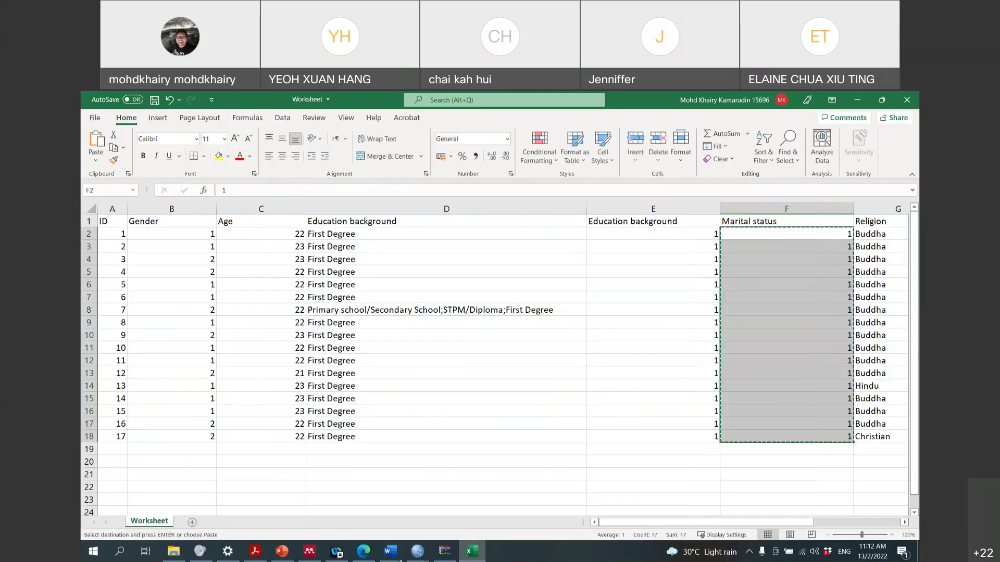
{"action": "left_click", "coordinate": [418, 551]}
{"action": "left_click", "coordinate": [304, 479]}
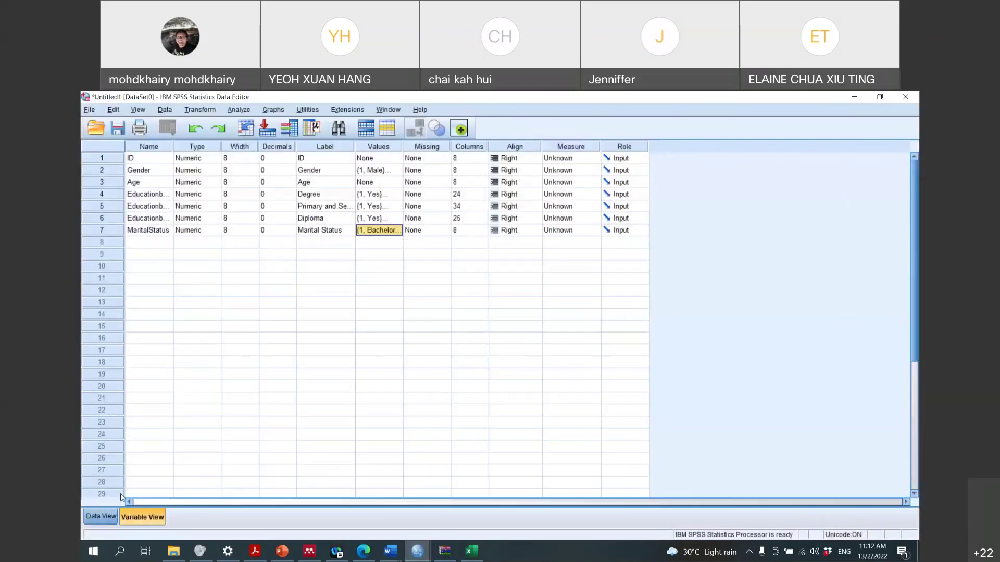
{"action": "left_click", "coordinate": [102, 517]}
{"action": "left_click", "coordinate": [703, 183]}
{"action": "right_click", "coordinate": [703, 184]}
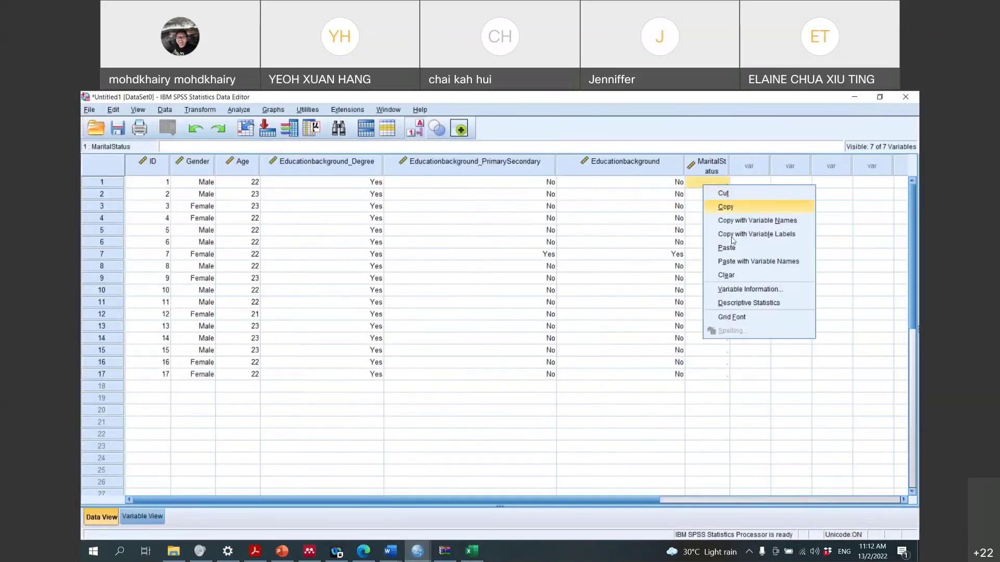
{"action": "left_click", "coordinate": [733, 252]}
{"action": "left_click_drag", "start_coordinate": [729, 165], "coordinate": [785, 168]}
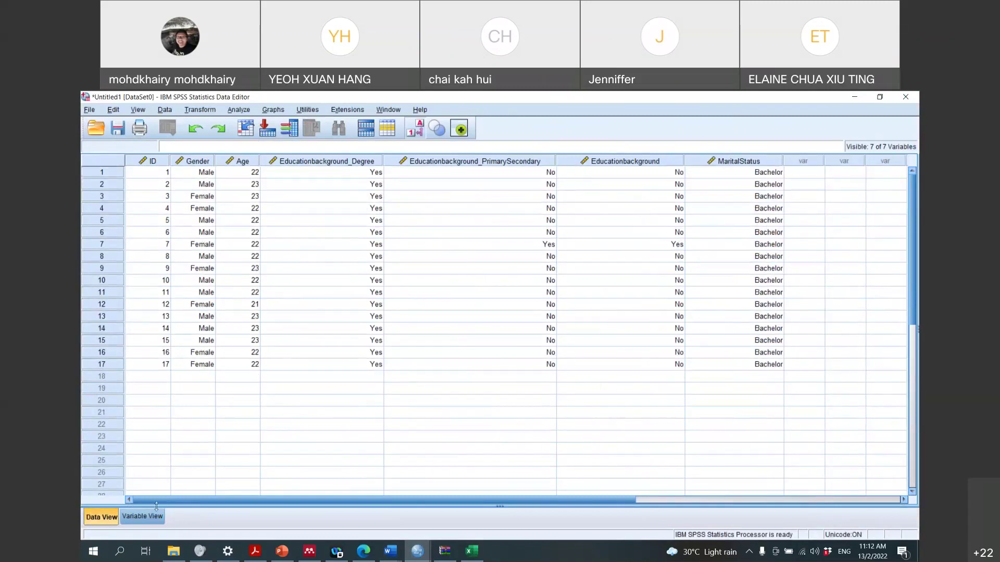
In the Excel worksheet, narrow both Education background columns and the Marital status column
{"action": "left_click", "coordinate": [474, 555]}
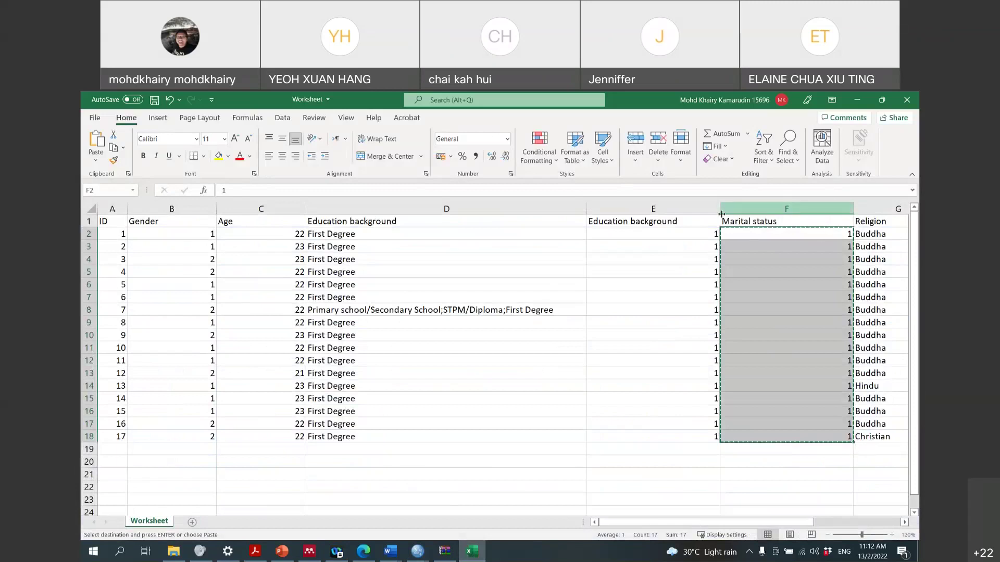
{"action": "left_click_drag", "start_coordinate": [720, 211], "coordinate": [655, 211]}
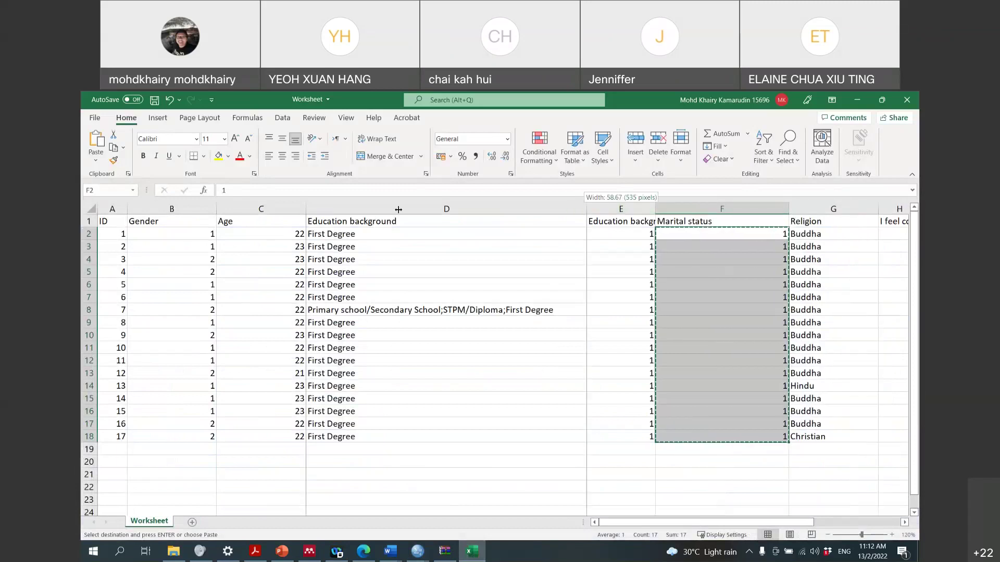
{"action": "left_click_drag", "start_coordinate": [586, 209], "coordinate": [394, 209]}
{"action": "left_click_drag", "start_coordinate": [595, 209], "coordinate": [540, 208]}
Insert a copy of the Religion column before the "I feel comfortable to consume Halal logistics" column
{"action": "left_click", "coordinate": [647, 209]}
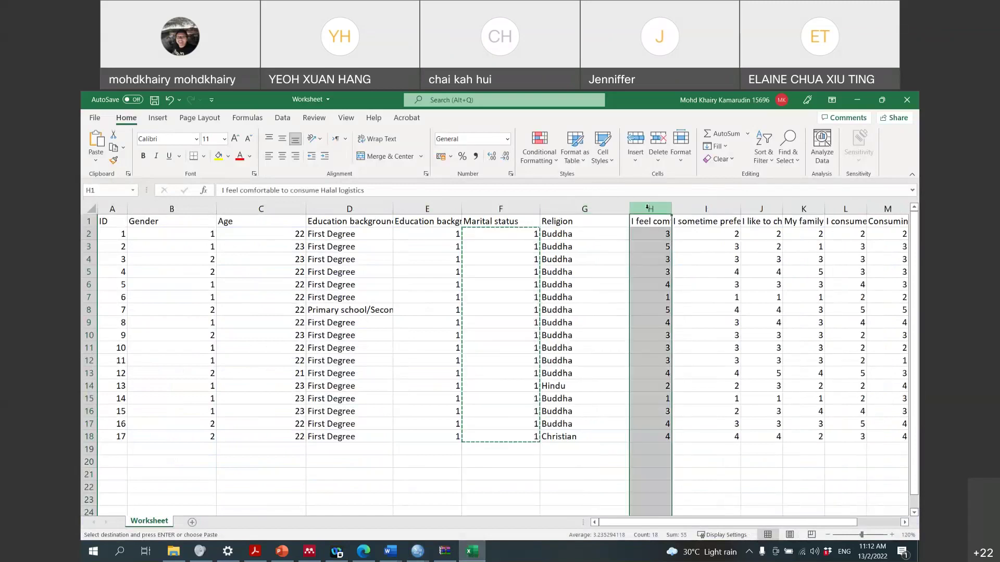
{"action": "right_click", "coordinate": [648, 209]}
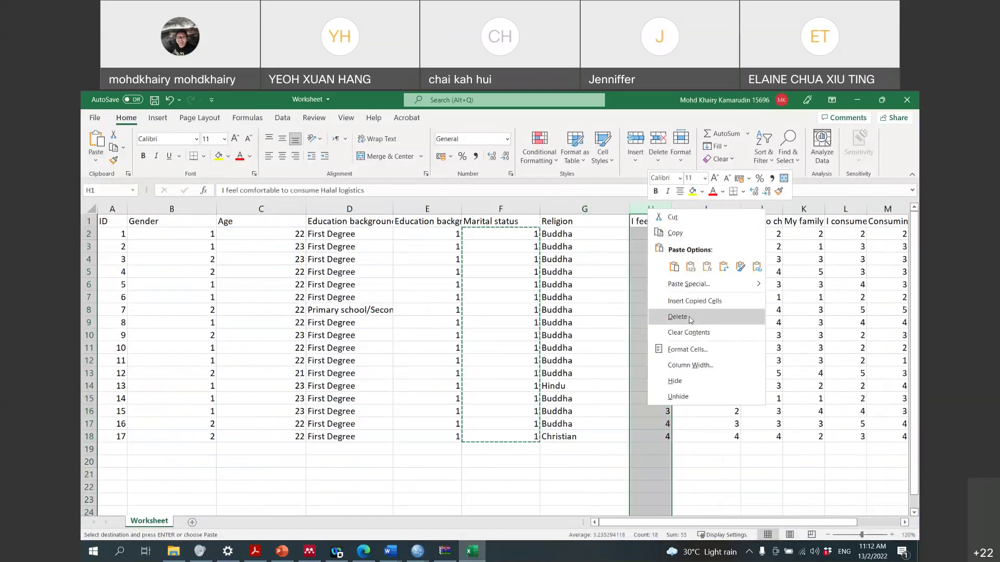
{"action": "right_click", "coordinate": [575, 210]}
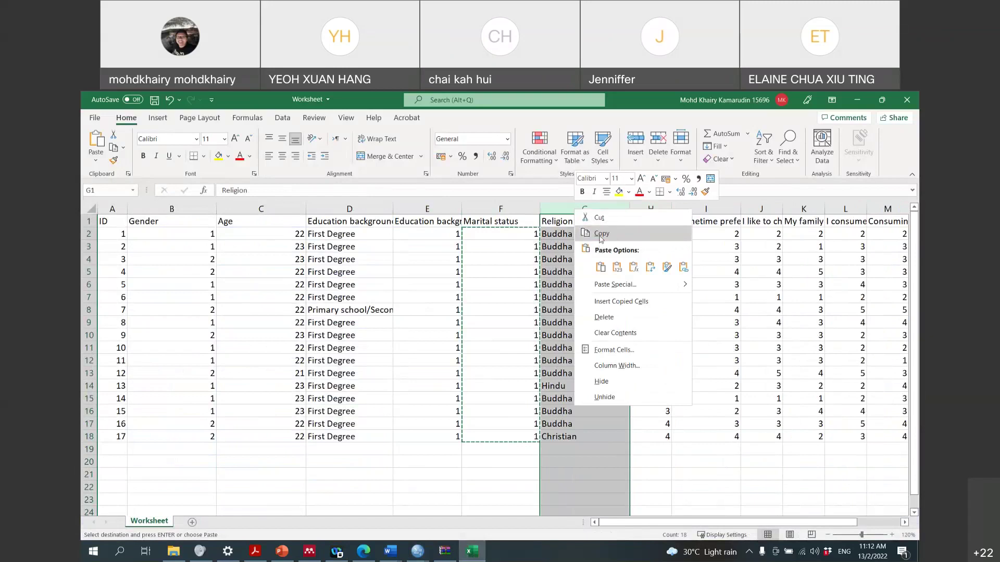
{"action": "left_click", "coordinate": [601, 234]}
{"action": "right_click", "coordinate": [641, 208]}
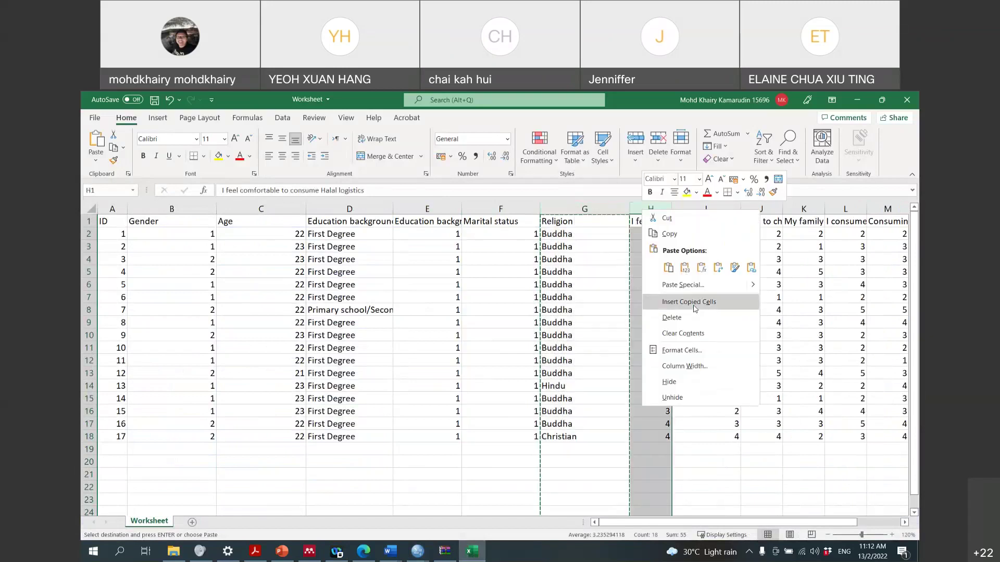
{"action": "left_click", "coordinate": [693, 308]}
{"action": "left_click", "coordinate": [657, 235]}
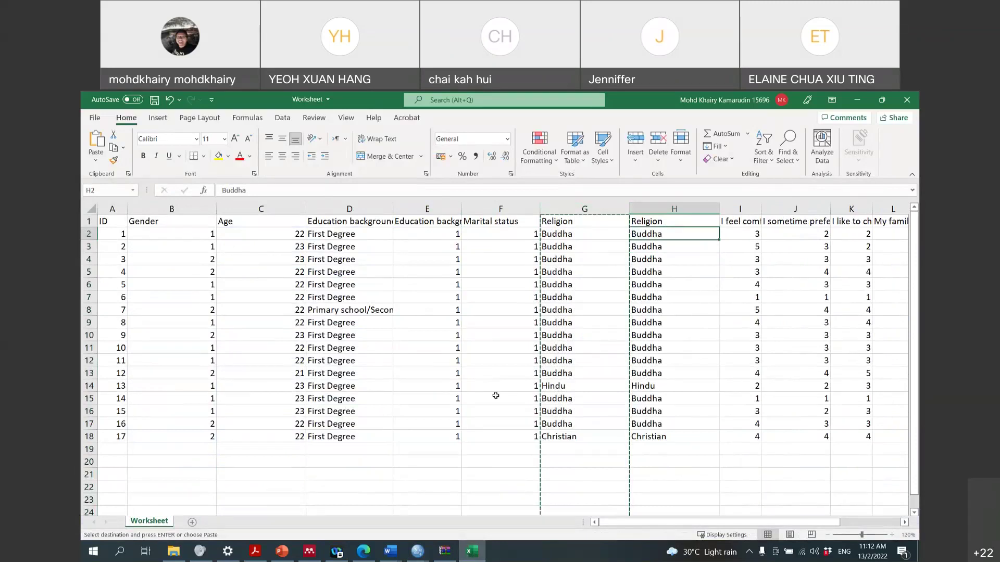
In the SPSS Data Editor, define a variable named Religion with 0 decimals and the label "Religion"
{"action": "left_click", "coordinate": [414, 555]}
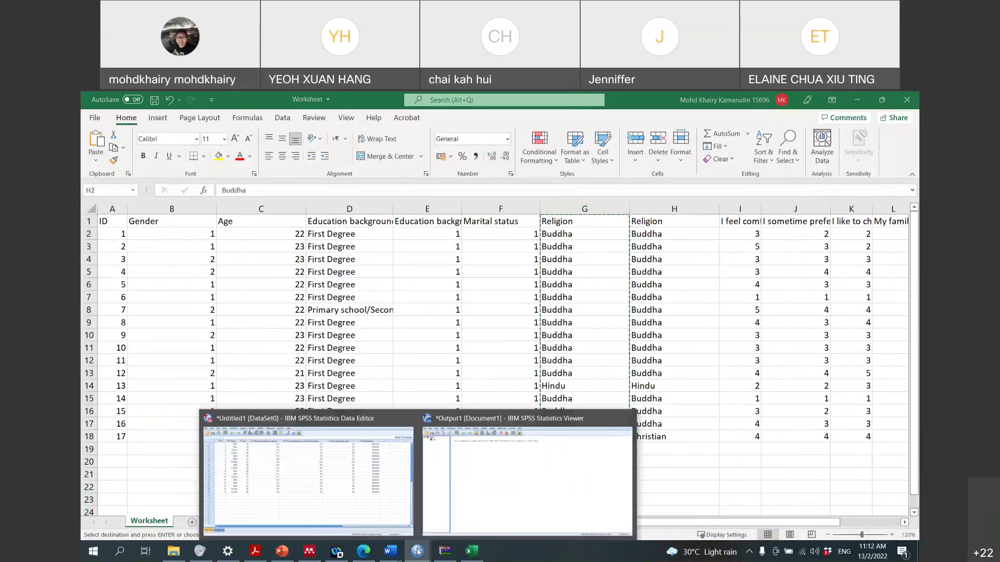
{"action": "left_click", "coordinate": [376, 493]}
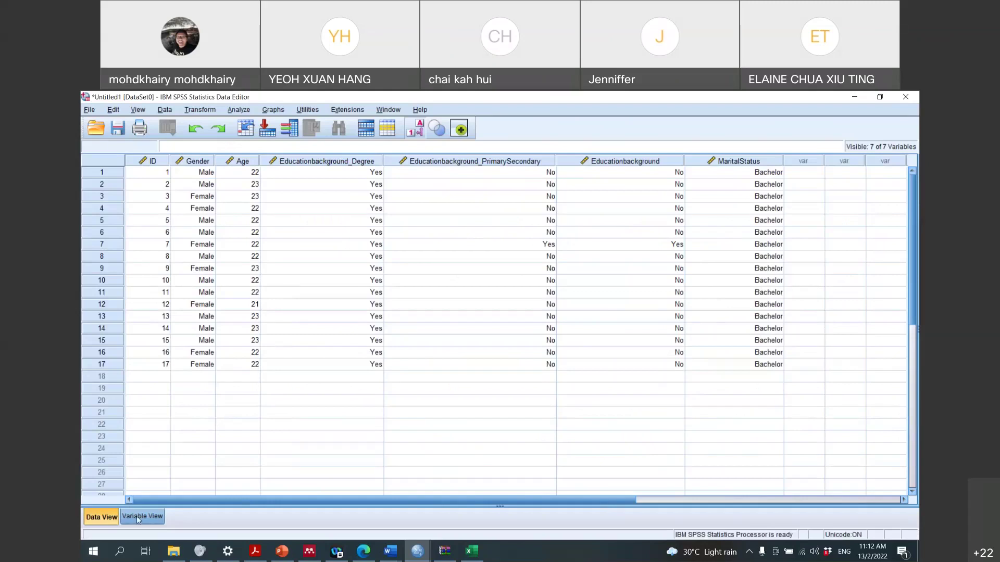
{"action": "left_click", "coordinate": [137, 517]}
{"action": "left_click", "coordinate": [154, 242]}
{"action": "type", "text": "R"}
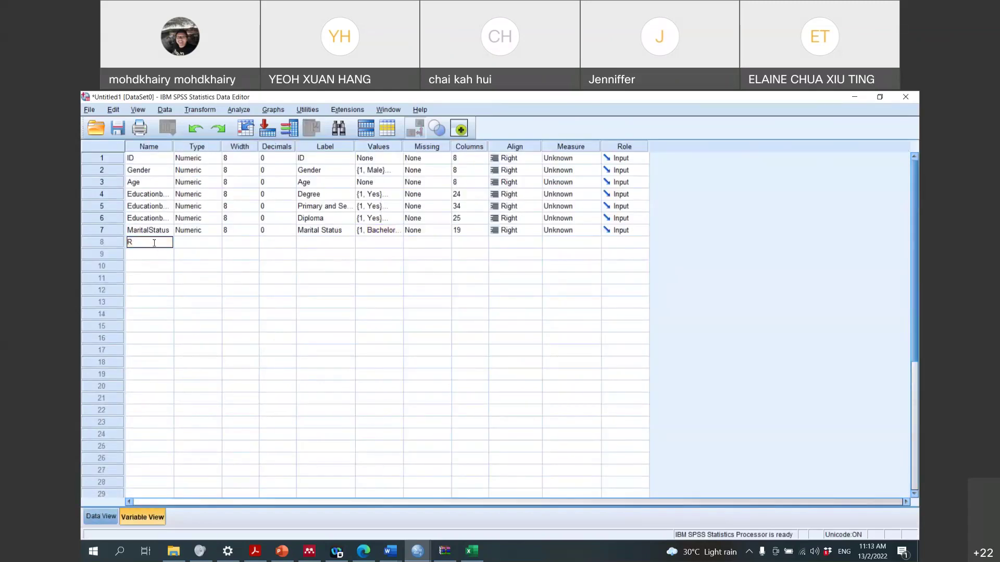
{"action": "type", "text": "eligion"}
{"action": "key", "text": "Tab"}
{"action": "key", "text": "Tab"}
{"action": "key", "text": "Tab"}
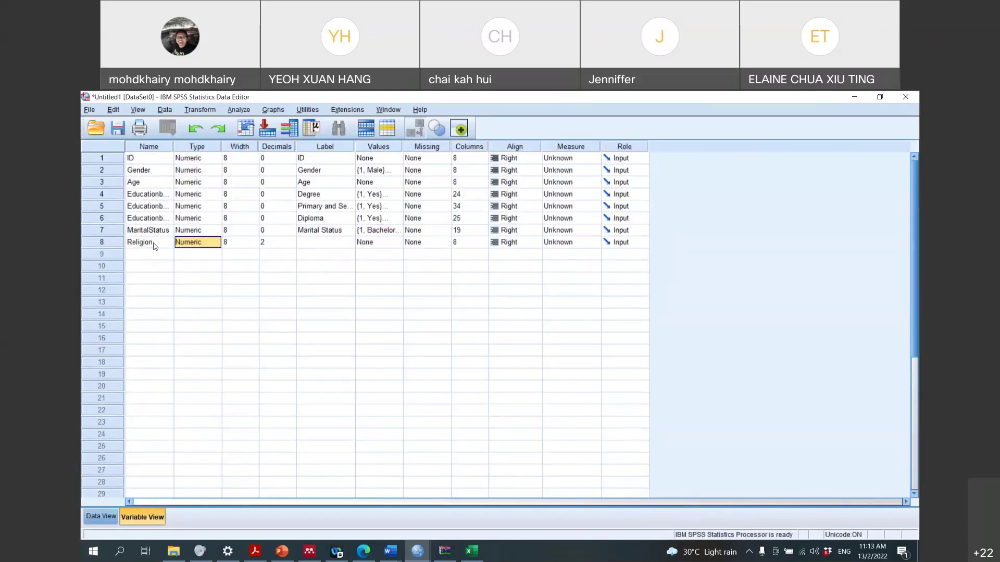
{"action": "type", "text": "0"}
{"action": "key", "text": "Tab"}
{"action": "type", "text": "Religion"}
Define value labels for the Religion variable: 1 = Islam, 2 = Christian, 3 = Buddha and 4 = Hindu
{"action": "left_click", "coordinate": [372, 243]}
{"action": "left_click", "coordinate": [397, 243]}
{"action": "type", "text": "1"}
{"action": "type", "text": "Islam"}
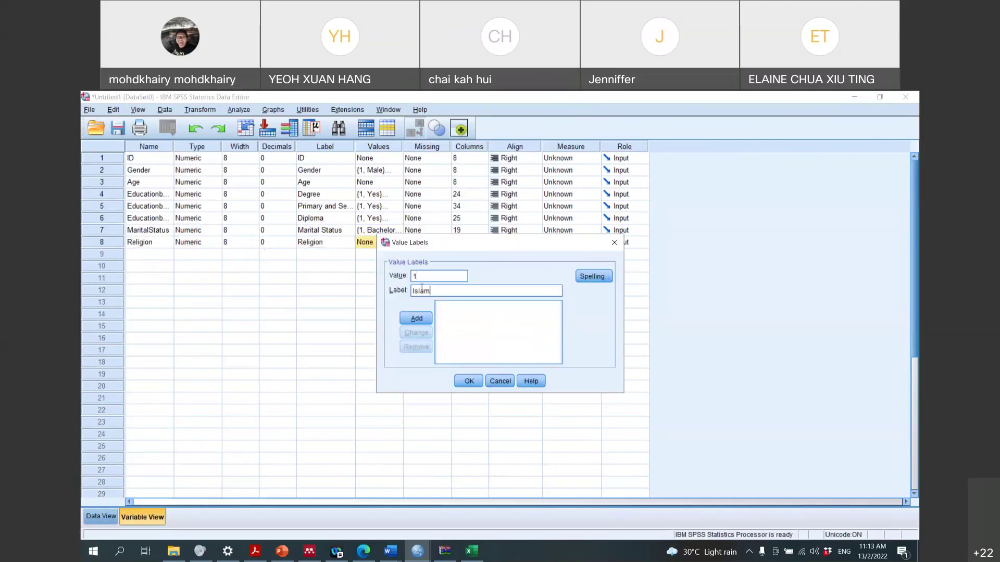
{"action": "left_click", "coordinate": [417, 318]}
{"action": "type", "text": "2"}
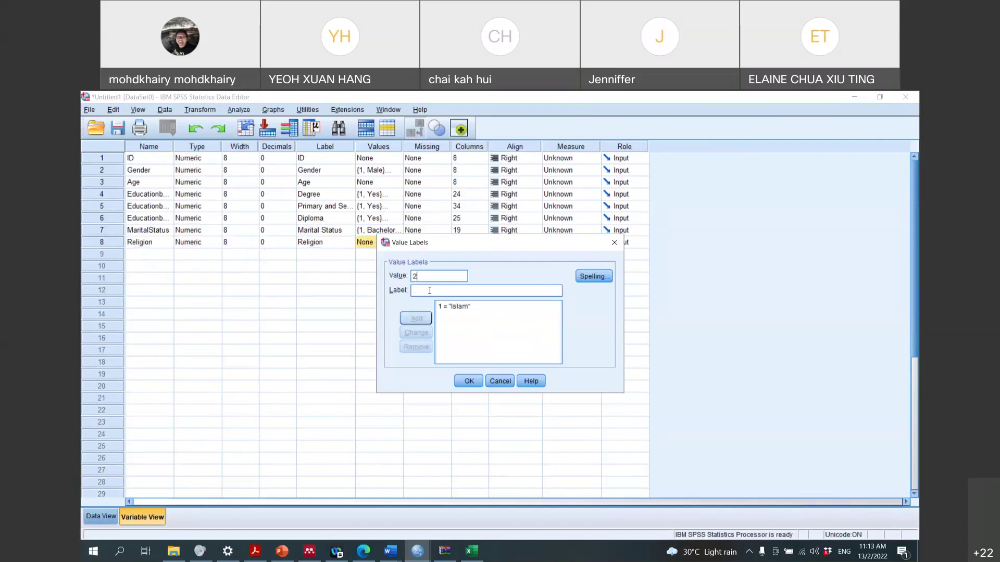
{"action": "type", "text": " = \"Christian"}
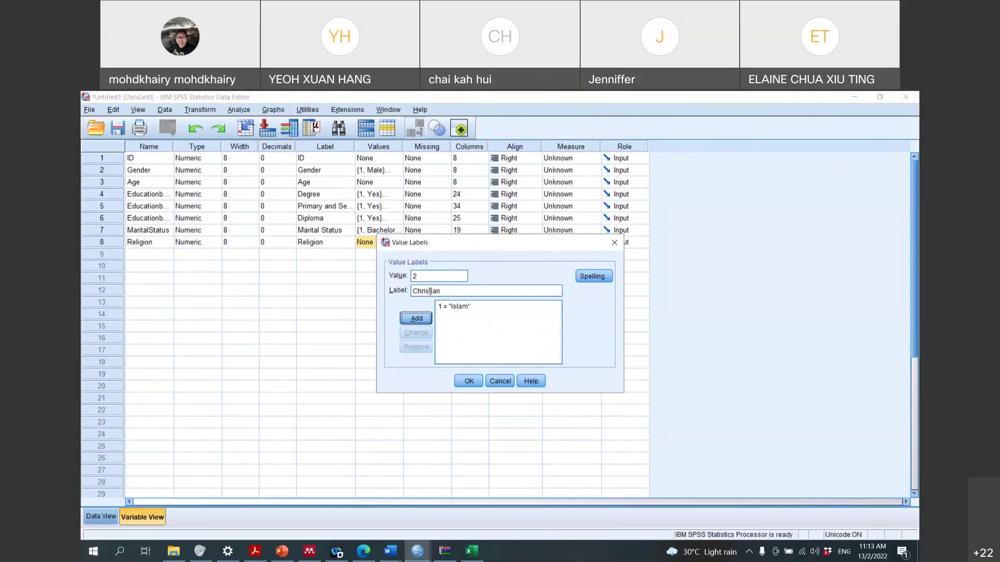
{"action": "left_click", "coordinate": [417, 318]}
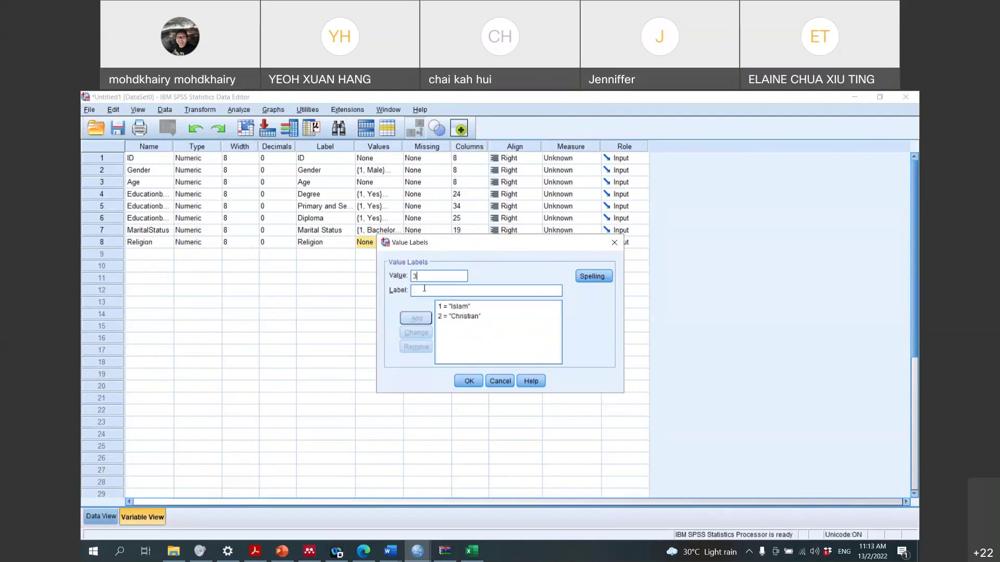
{"action": "type", "text": "Buddha"}
{"action": "left_click", "coordinate": [424, 317]}
{"action": "type", "text": "Hindu"}
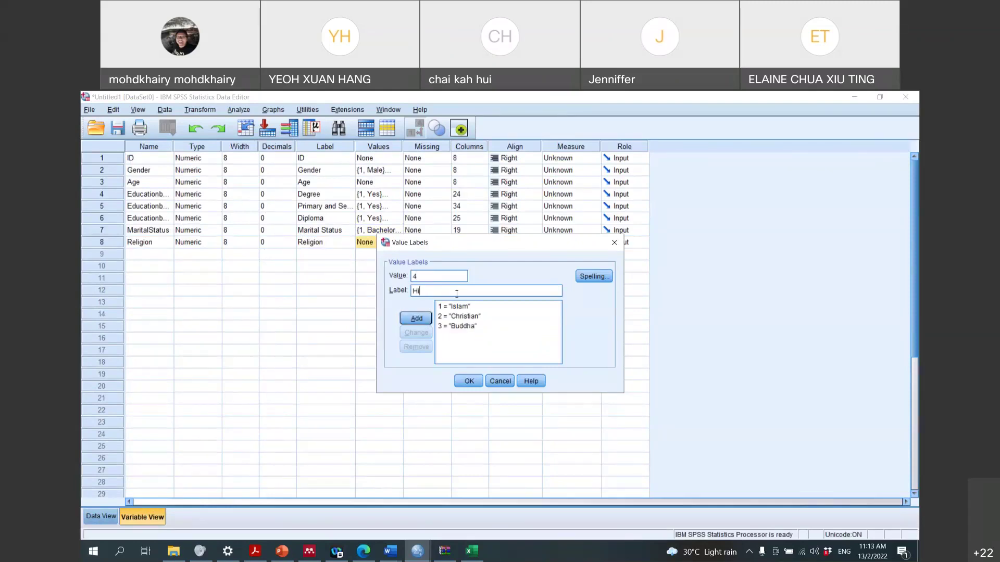
{"action": "left_click", "coordinate": [419, 318]}
{"action": "left_click", "coordinate": [478, 382]}
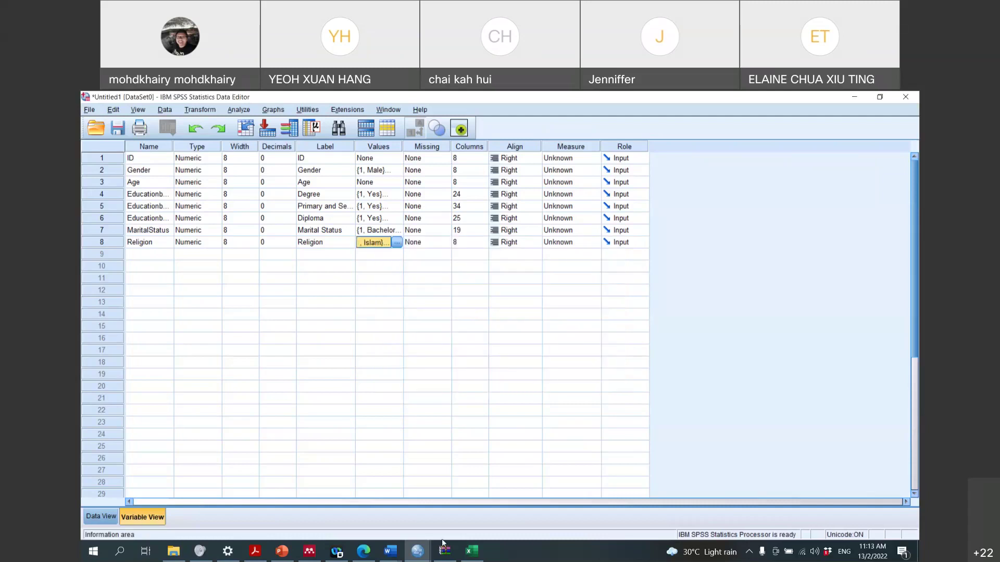
In the Excel worksheet, replace all Buddha entries in the duplicate Religion column H with 3
{"action": "left_click", "coordinate": [471, 551]}
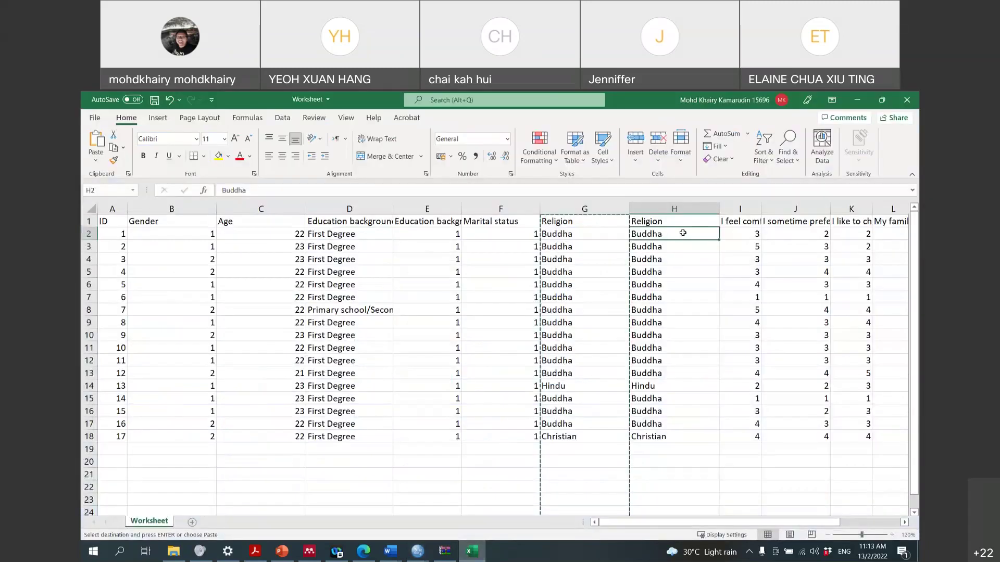
{"action": "left_click", "coordinate": [679, 207]}
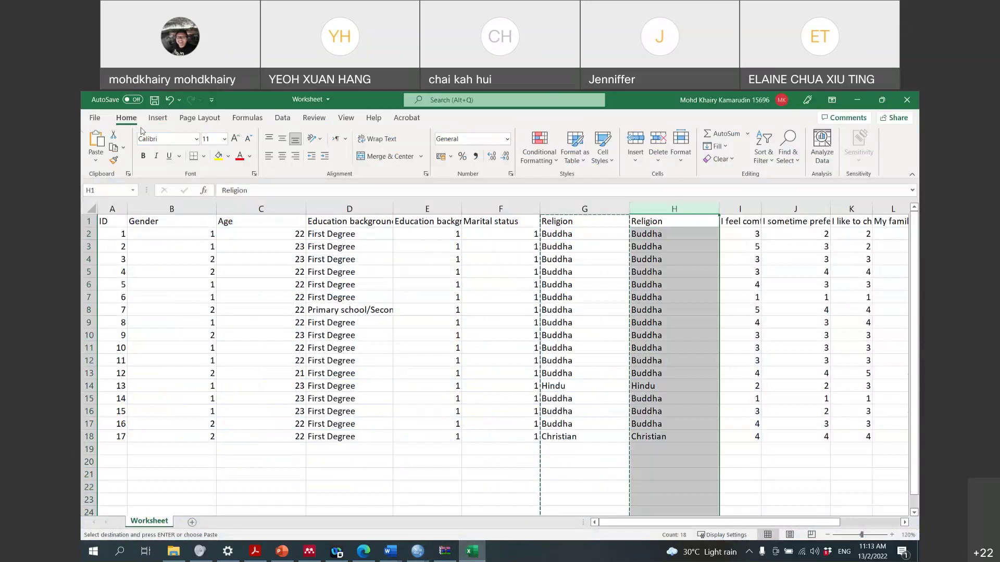
{"action": "key", "text": "ctrl+f"}
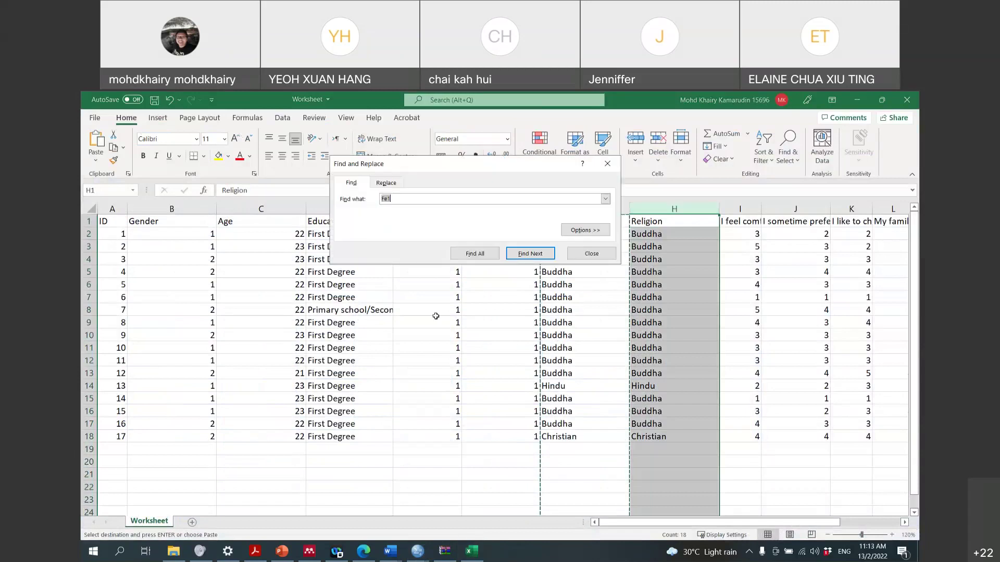
{"action": "left_click", "coordinate": [386, 182]}
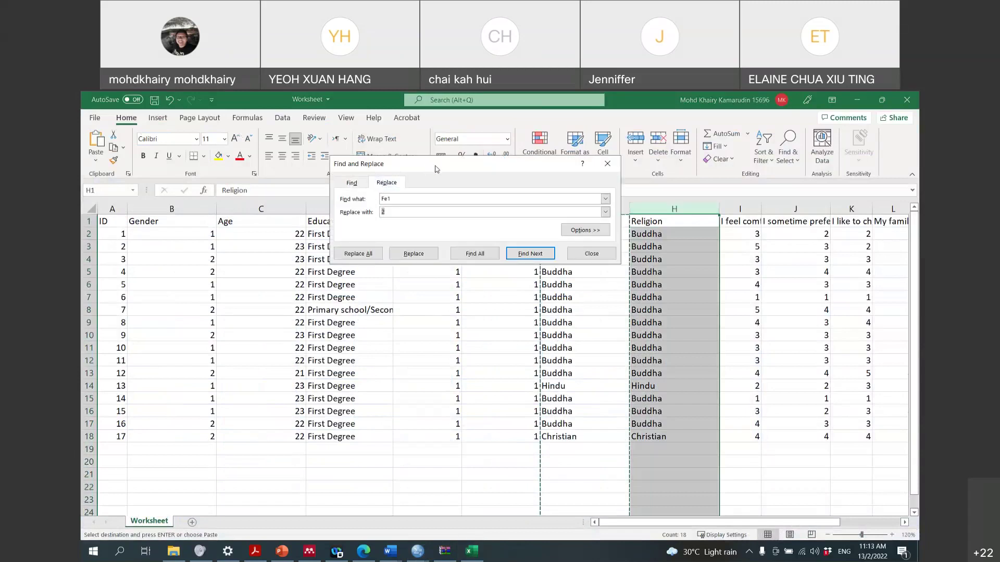
{"action": "left_click_drag", "start_coordinate": [436, 169], "coordinate": [302, 168]}
{"action": "left_click", "coordinate": [225, 201]}
{"action": "type", "text": "Budh"}
{"action": "type", "text": "dha"}
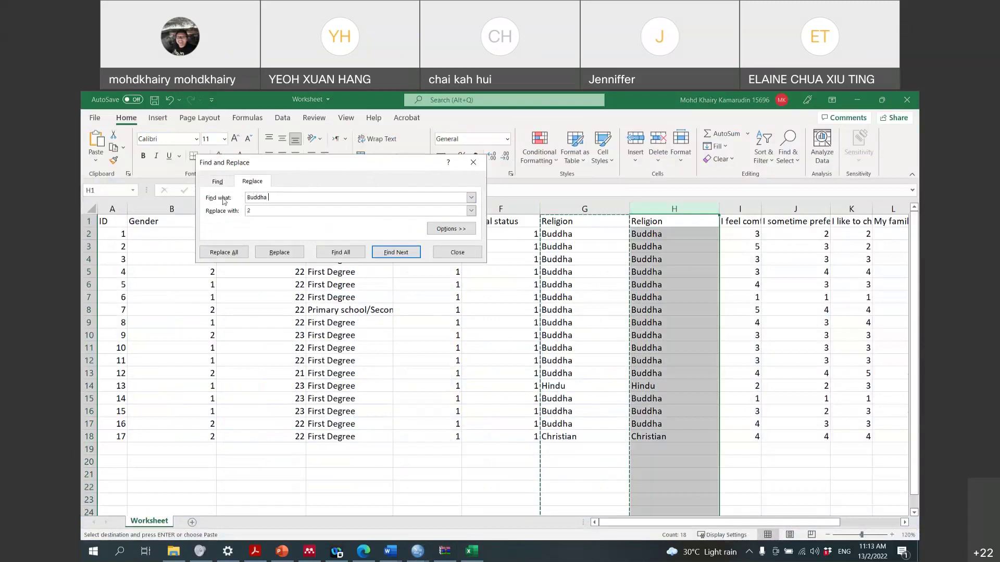
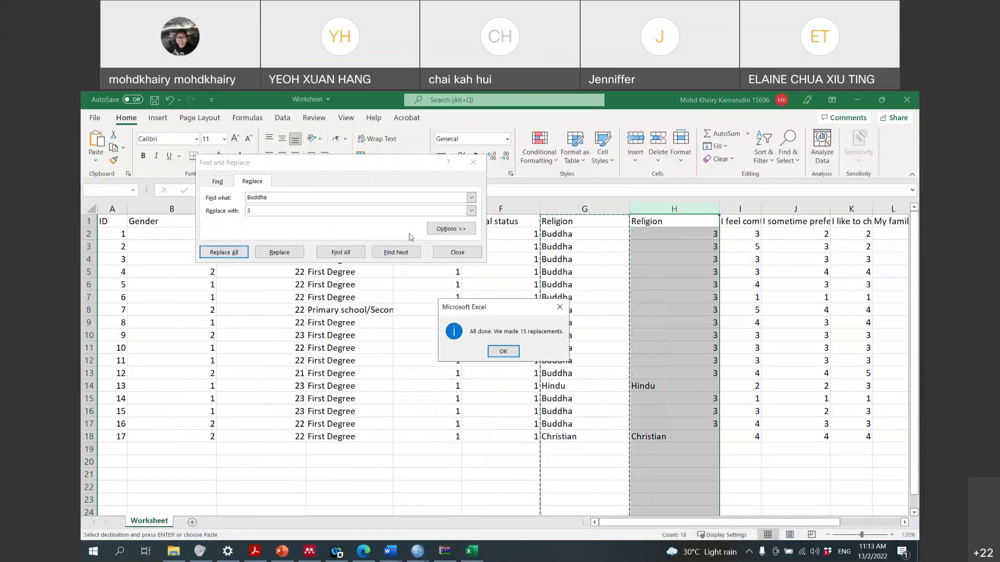
{"action": "left_click", "coordinate": [504, 352]}
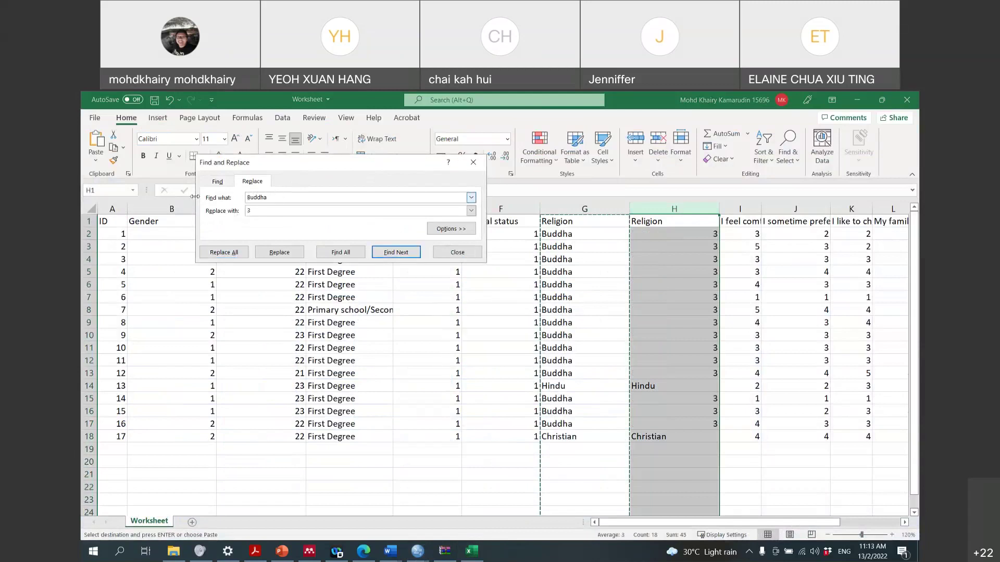
Replace all Hindu entries in the duplicate Religion column with 4
{"action": "type", "text": "Hindu"}
{"action": "type", "text": "4"}
{"action": "key", "text": "Return"}
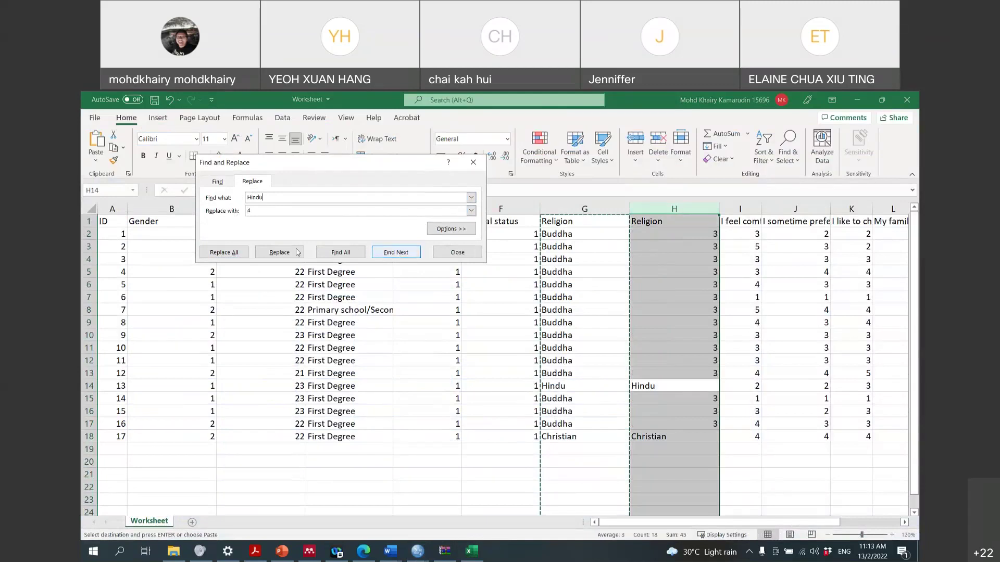
{"action": "left_click", "coordinate": [228, 253]}
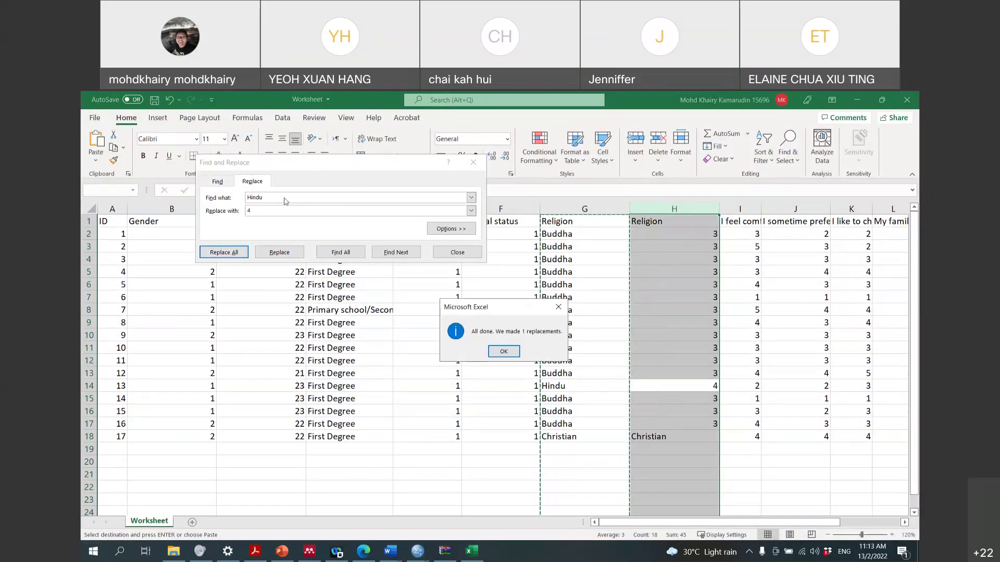
{"action": "left_click", "coordinate": [503, 352]}
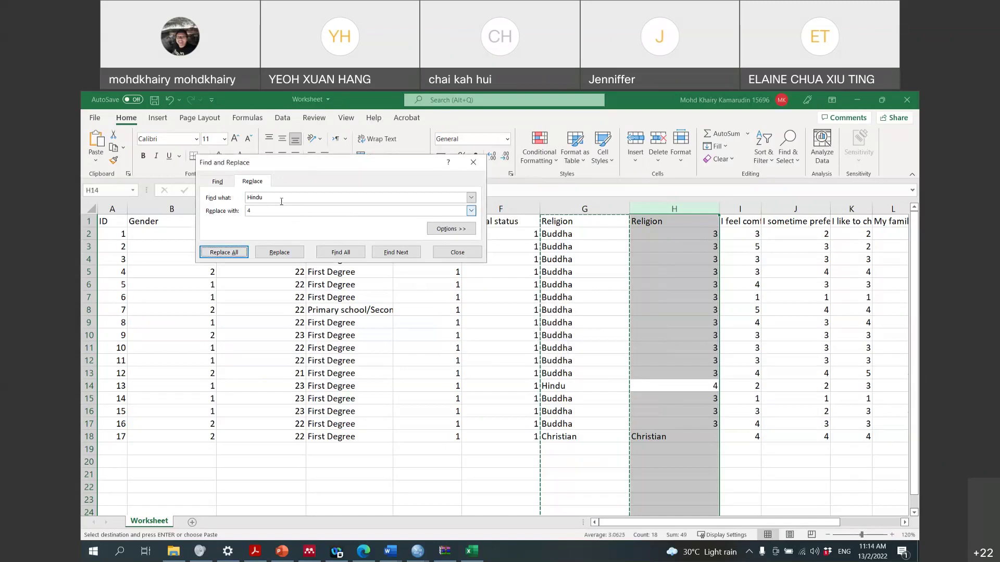
Replace all Christian entries in the duplicate Religion column with 2
{"action": "left_click", "coordinate": [246, 199]}
{"action": "type", "text": "Cri"}
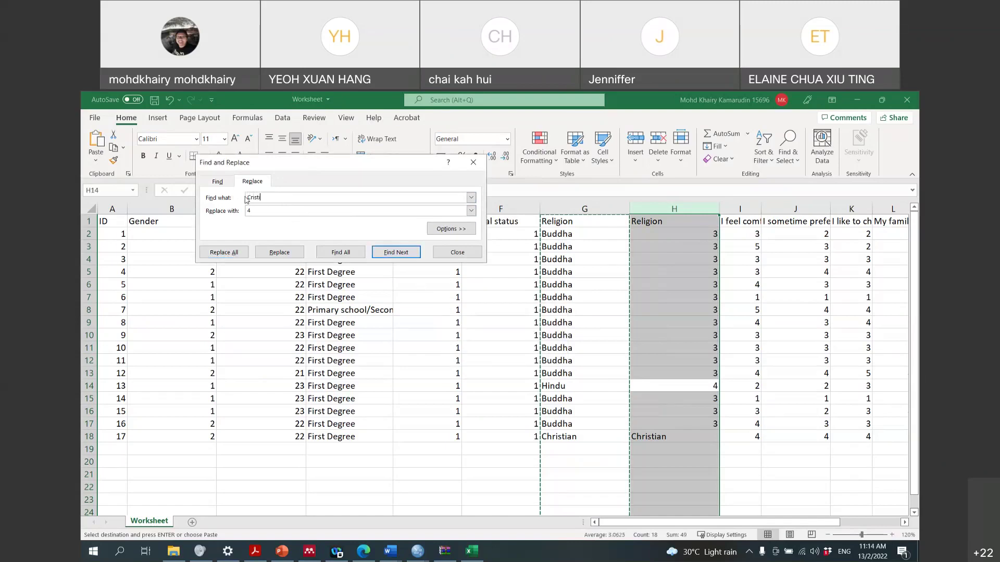
{"action": "type", "text": "st"}
{"action": "key", "text": "BackSpace"}
{"action": "key", "text": "BackSpace"}
{"action": "key", "text": "BackSpace"}
{"action": "type", "text": "hristia"}
{"action": "key", "text": "Return"}
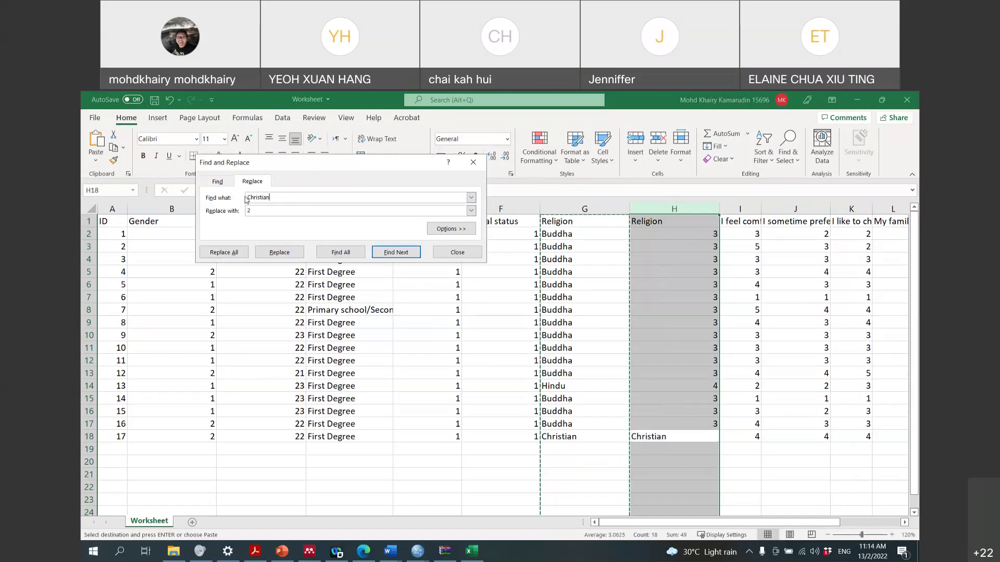
{"action": "left_click", "coordinate": [237, 255]}
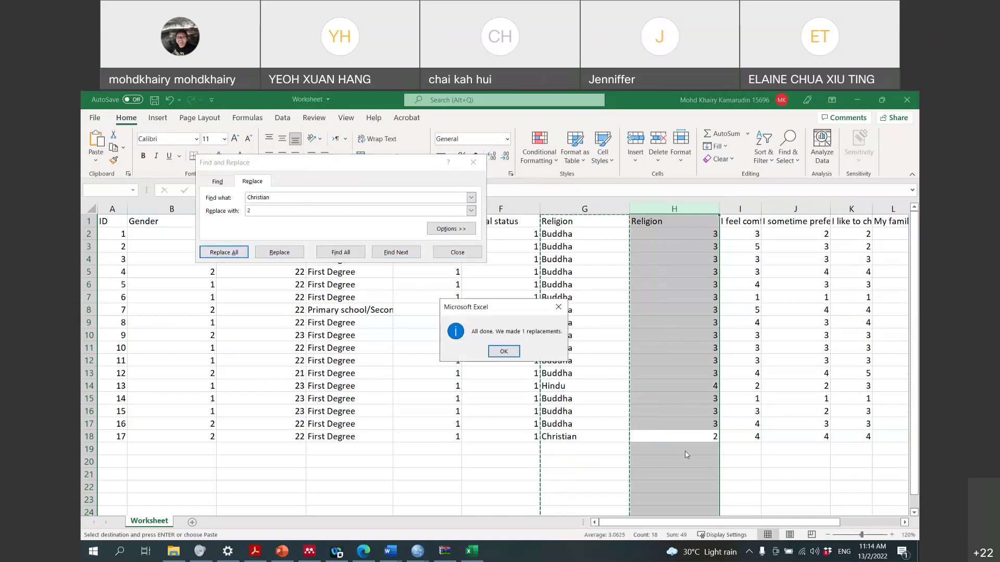
{"action": "left_click", "coordinate": [501, 352]}
Copy the Religion codes from H2:H18 into the SPSS Religion column from case 1
{"action": "left_click_drag", "start_coordinate": [689, 234], "coordinate": [687, 434]}
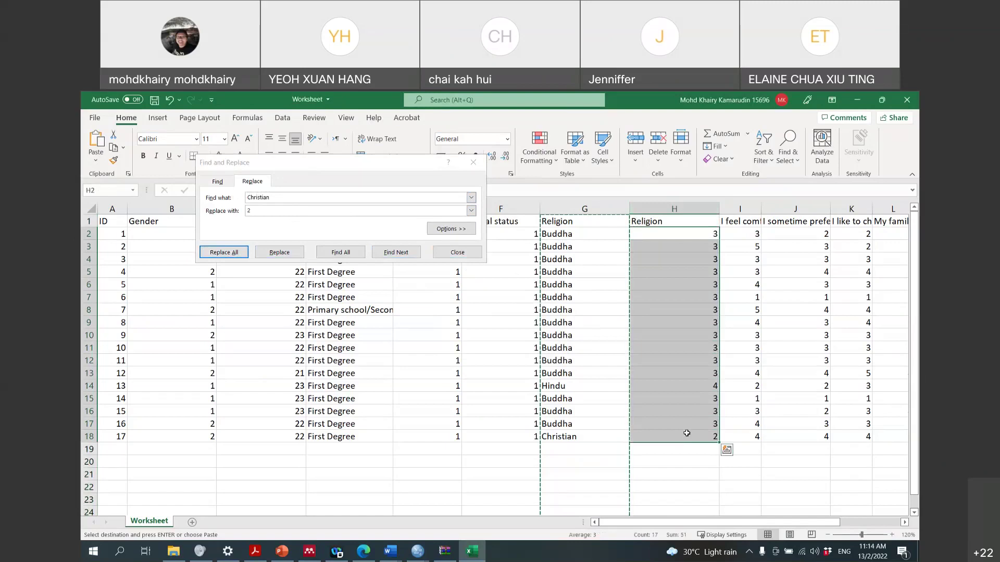
{"action": "mouse_move", "coordinate": [417, 551]}
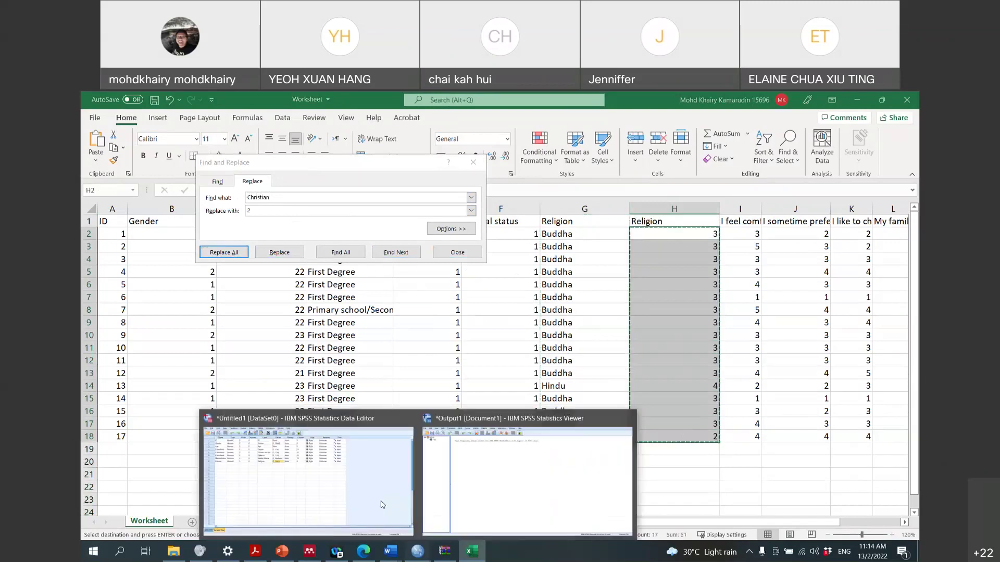
{"action": "left_click", "coordinate": [333, 469]}
{"action": "left_click", "coordinate": [100, 516]}
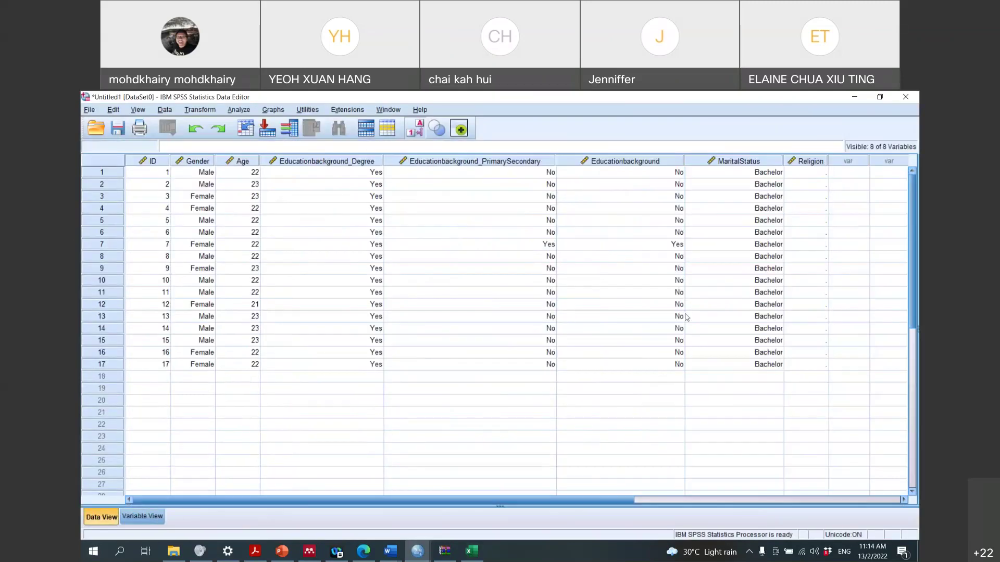
{"action": "left_click", "coordinate": [816, 173]}
{"action": "right_click", "coordinate": [816, 174]}
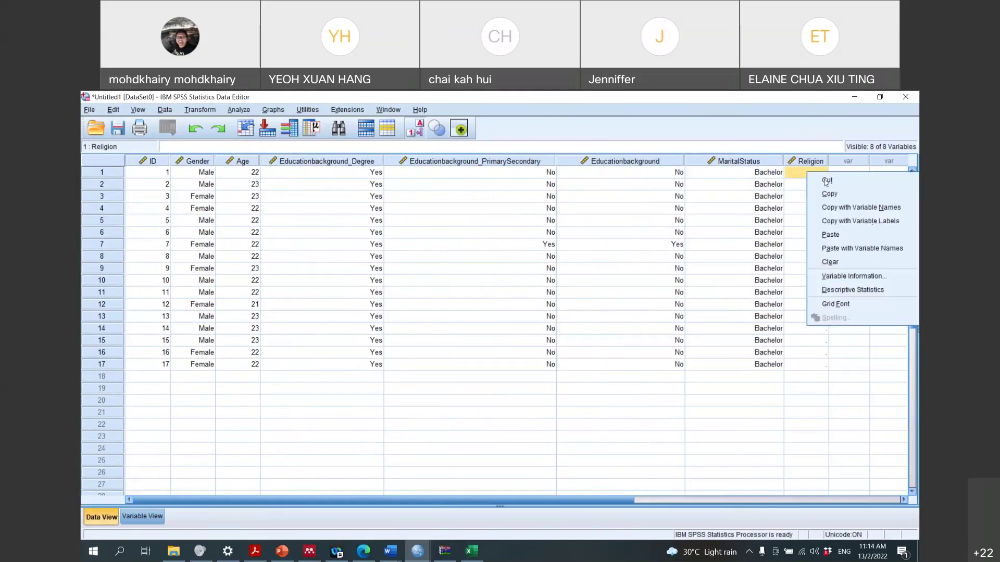
{"action": "left_click", "coordinate": [832, 235]}
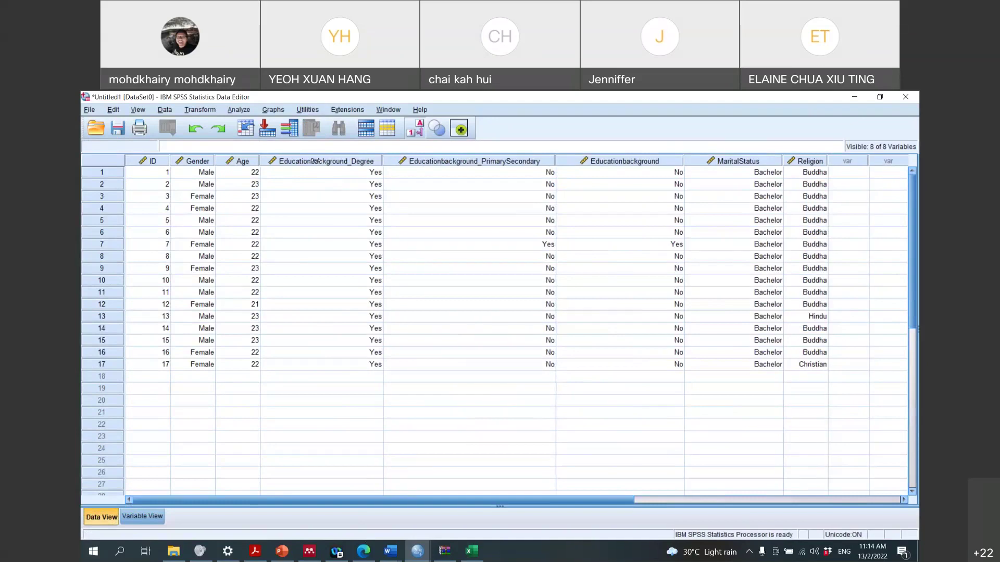
Narrow the three Educationbackground columns and the MaritalStatus column in the SPSS data grid
{"action": "left_click_drag", "start_coordinate": [384, 162], "coordinate": [313, 162]}
{"action": "left_click_drag", "start_coordinate": [486, 163], "coordinate": [374, 162]}
{"action": "left_click_drag", "start_coordinate": [503, 164], "coordinate": [419, 164]}
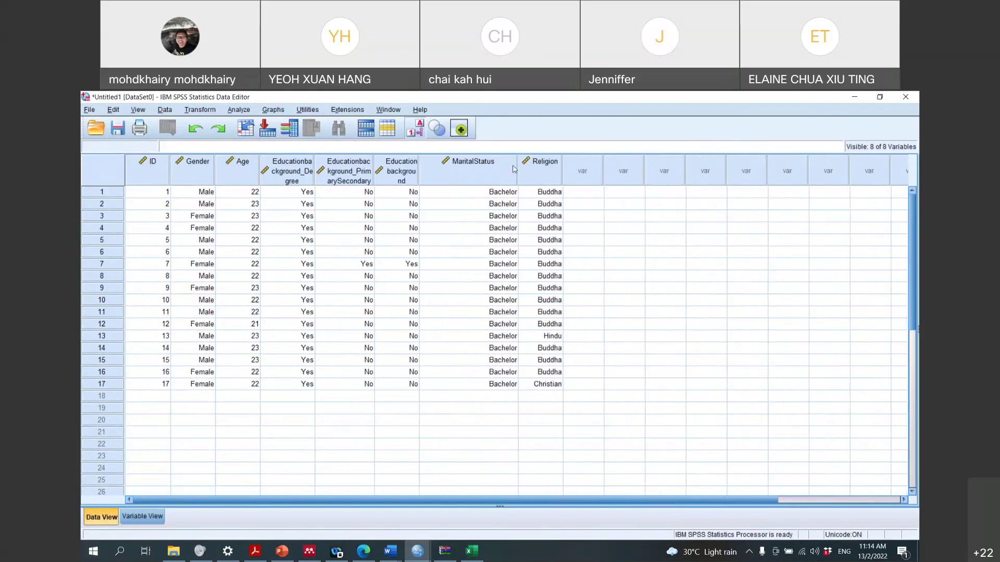
{"action": "left_click_drag", "start_coordinate": [486, 163], "coordinate": [507, 170]}
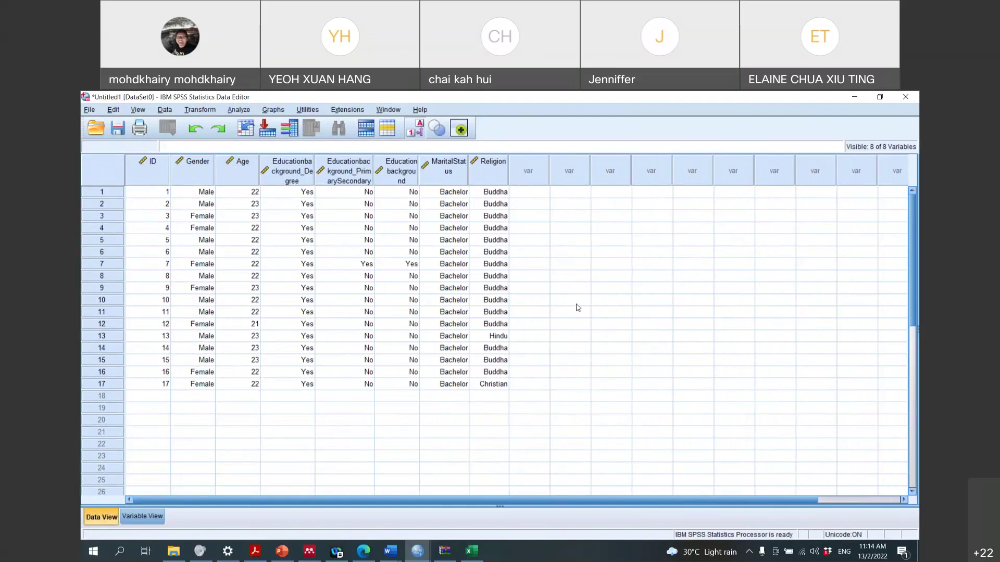
In Excel, close Find and Replace and widen the "I feel comfortable to consume Halal logistics" column to show its full heading
{"action": "left_click", "coordinate": [472, 556]}
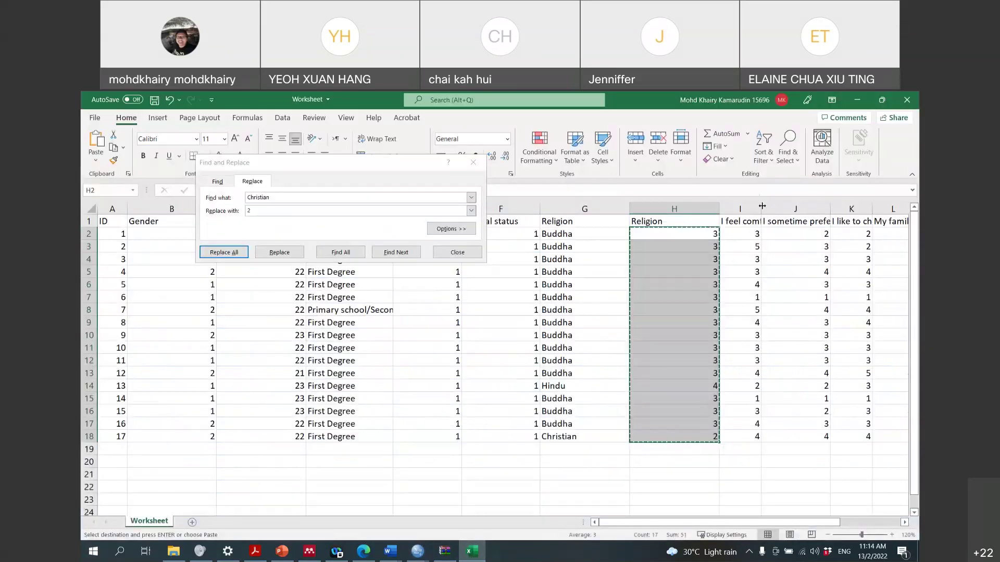
{"action": "left_click", "coordinate": [473, 163]}
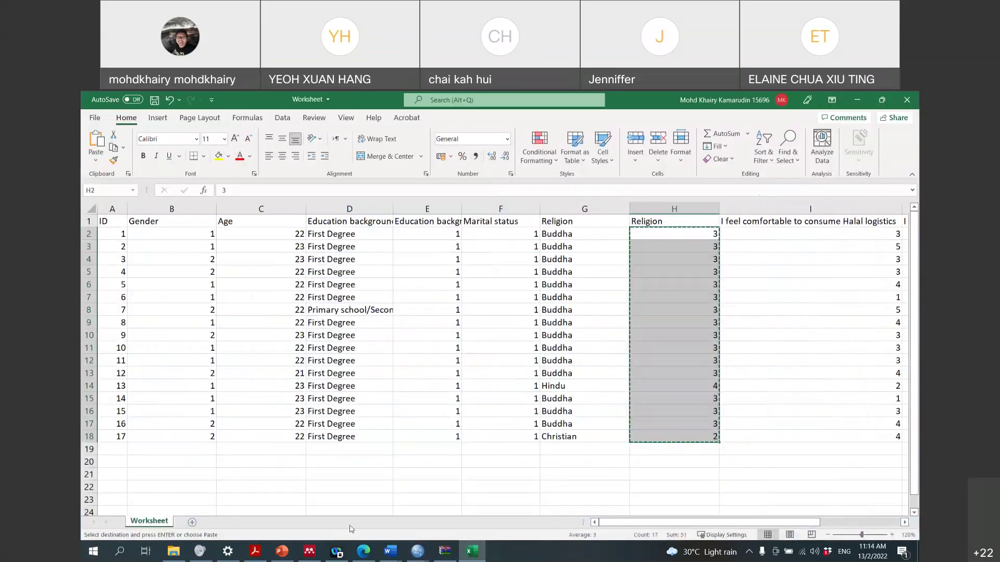
Return to the variable definitions in the SPSS Data Editor and select the empty name cell in row 9
{"action": "left_click", "coordinate": [417, 551]}
{"action": "left_click", "coordinate": [363, 498]}
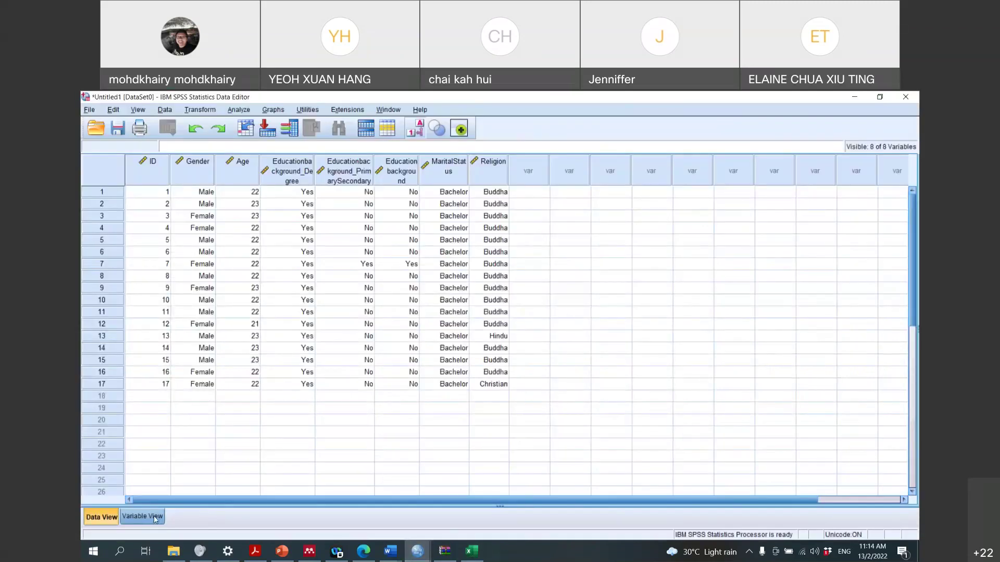
{"action": "left_click", "coordinate": [142, 517]}
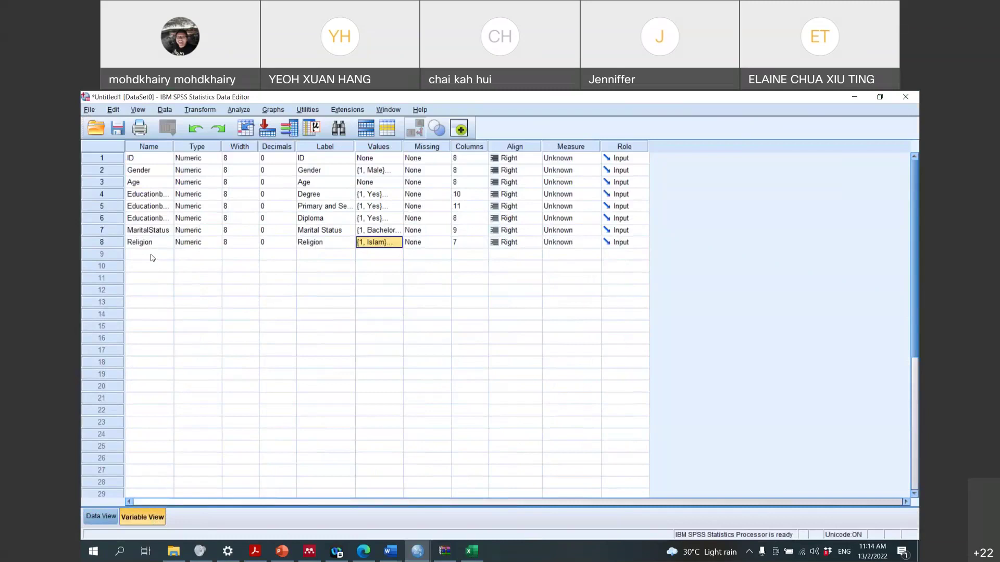
{"action": "left_click", "coordinate": [150, 254]}
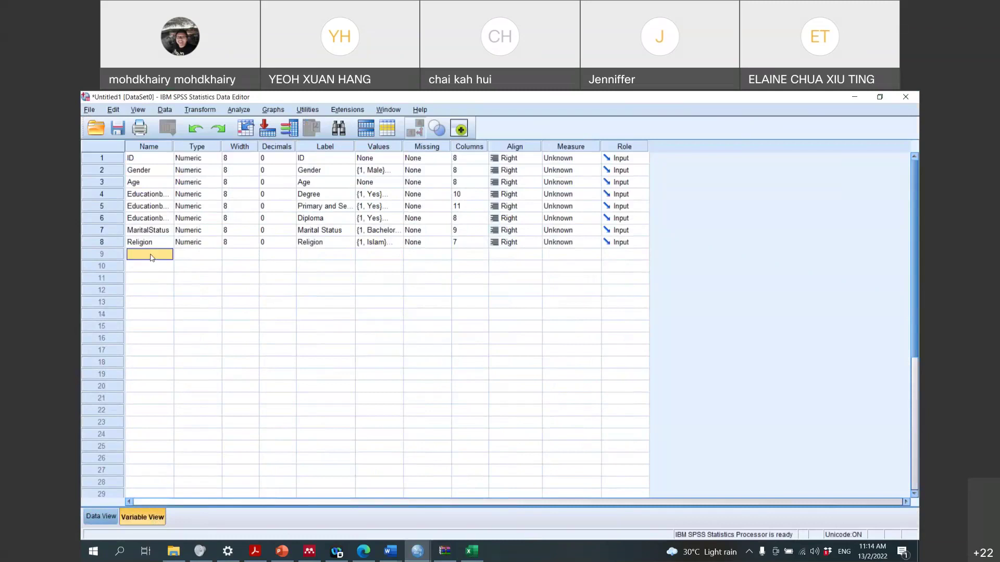
In the browser, review the survey form's Section B attitude questions and their agreement scale, and check the matching responses in Excel
{"action": "left_click", "coordinate": [364, 551]}
{"action": "scroll", "coordinate": [380, 351], "scroll_direction": "down", "scroll_amount": 6}
{"action": "scroll", "coordinate": [383, 356], "scroll_direction": "down", "scroll_amount": 15}
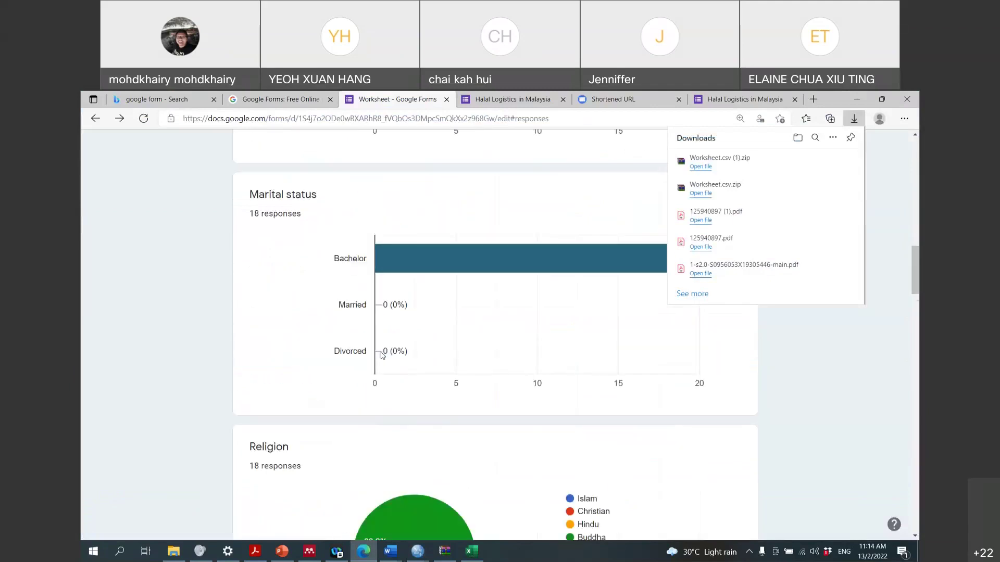
{"action": "scroll", "coordinate": [380, 353], "scroll_direction": "down", "scroll_amount": 4}
{"action": "scroll", "coordinate": [380, 354], "scroll_direction": "up", "scroll_amount": 4}
{"action": "scroll", "coordinate": [380, 224], "scroll_direction": "up", "scroll_amount": 12}
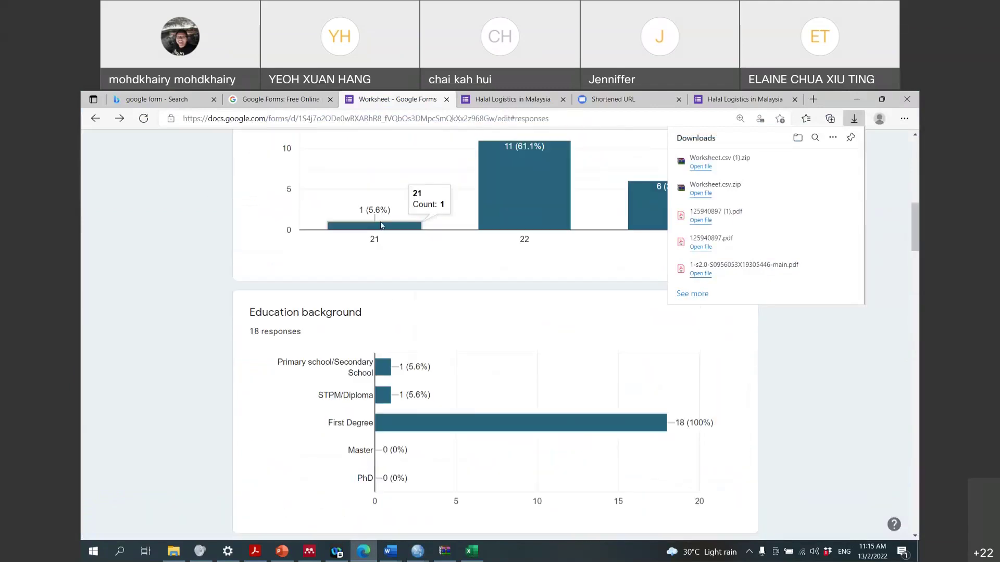
{"action": "scroll", "coordinate": [365, 214], "scroll_direction": "up", "scroll_amount": 3}
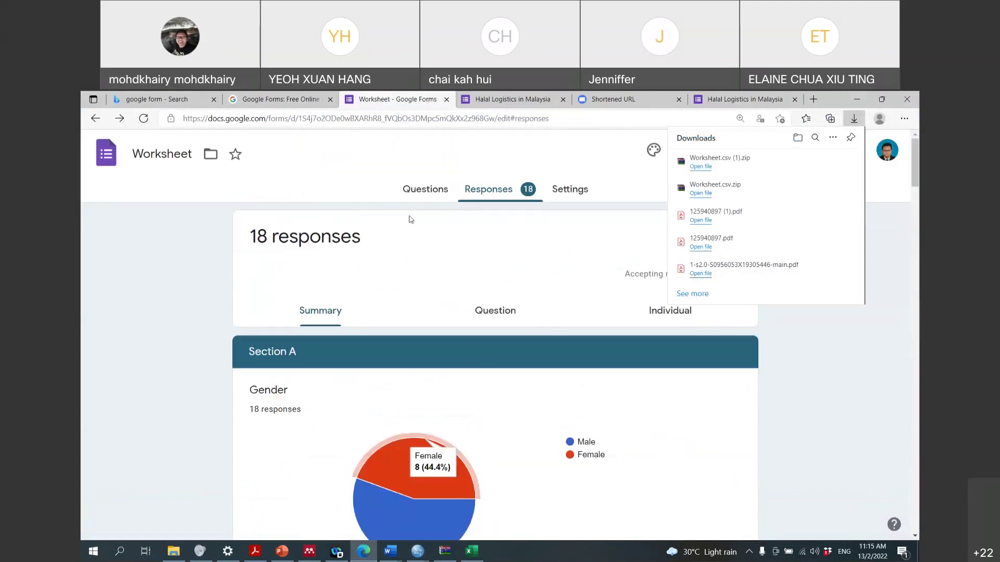
{"action": "left_click", "coordinate": [427, 191]}
{"action": "scroll", "coordinate": [468, 244], "scroll_direction": "down", "scroll_amount": 15}
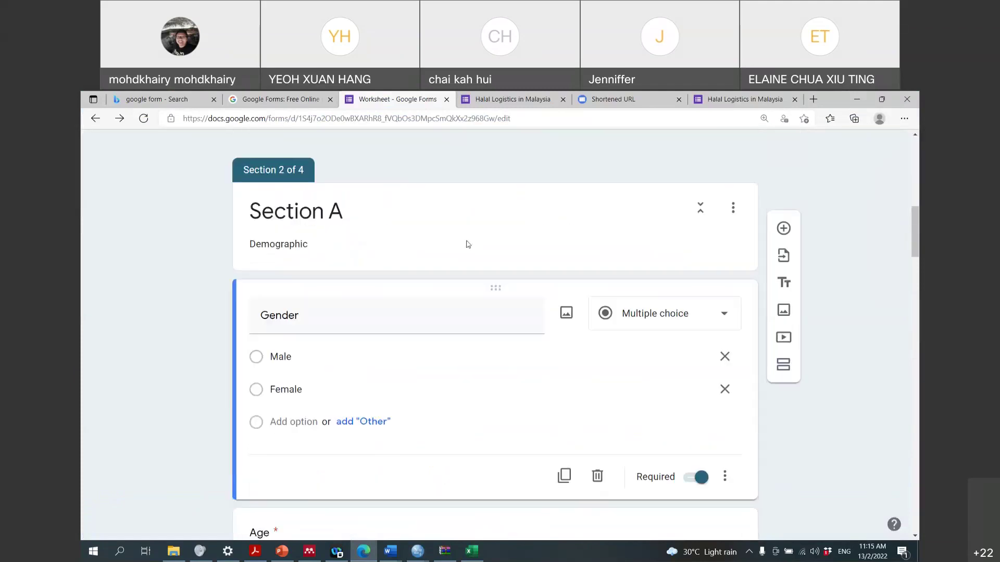
{"action": "scroll", "coordinate": [467, 243], "scroll_direction": "down", "scroll_amount": 5}
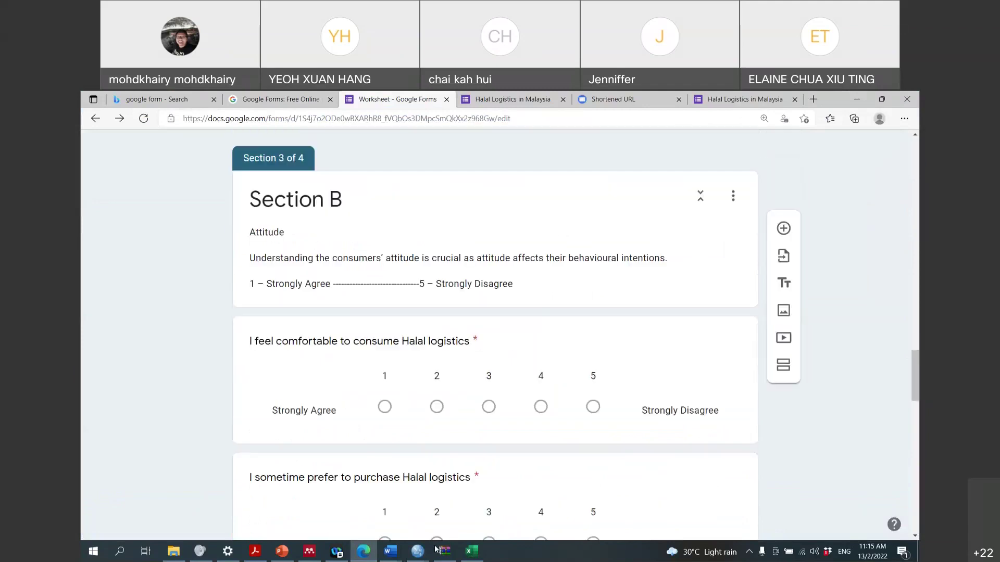
{"action": "left_click", "coordinate": [471, 551]}
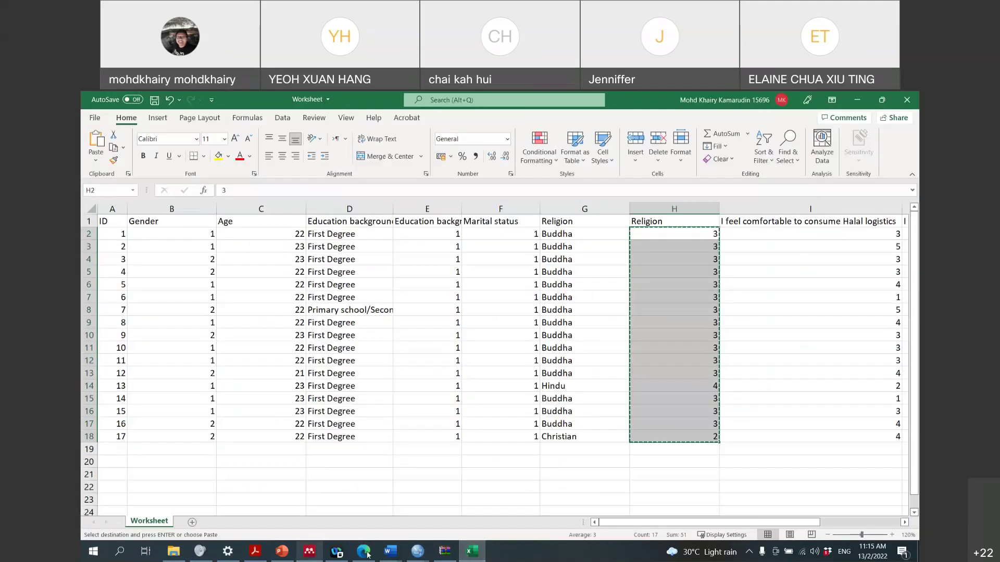
In the SPSS variable definitions, add a variable named Att1 in row 9 with 0 decimals
{"action": "mouse_move", "coordinate": [418, 551]}
{"action": "left_click", "coordinate": [356, 495]}
{"action": "type", "text": "Att"}
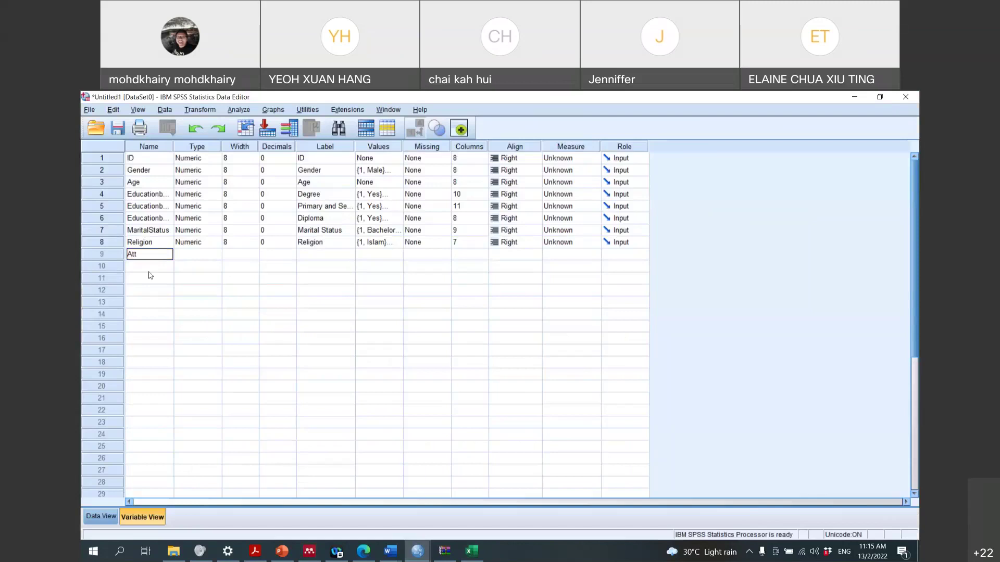
{"action": "type", "text": "1"}
{"action": "key", "text": "Tab"}
{"action": "key", "text": "Tab"}
{"action": "key", "text": "Tab"}
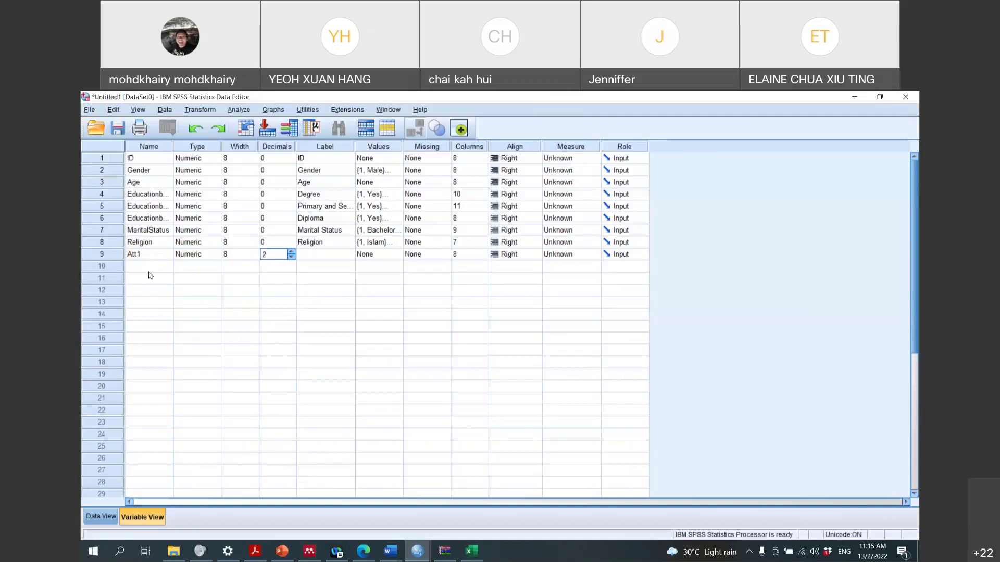
{"action": "key", "text": "Tab"}
{"action": "type", "text": "Attityu"}
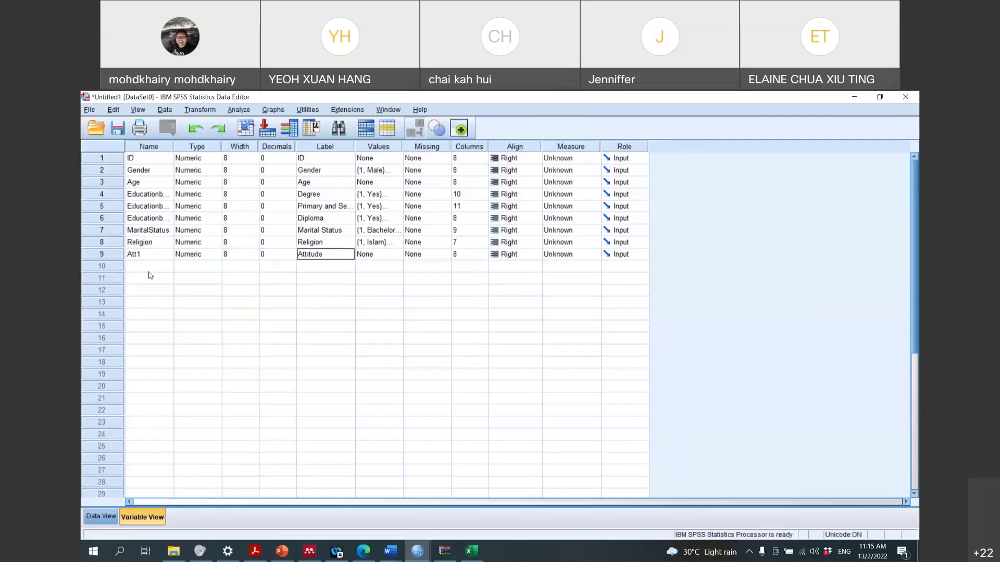
{"action": "left_click_drag", "start_coordinate": [326, 256], "coordinate": [270, 253]}
{"action": "key", "text": "BackSpace"}
Copy the question "I feel comfortable to consume Halal logistics" from the Google Form into Att1's label in SPSS
{"action": "left_click", "coordinate": [363, 551]}
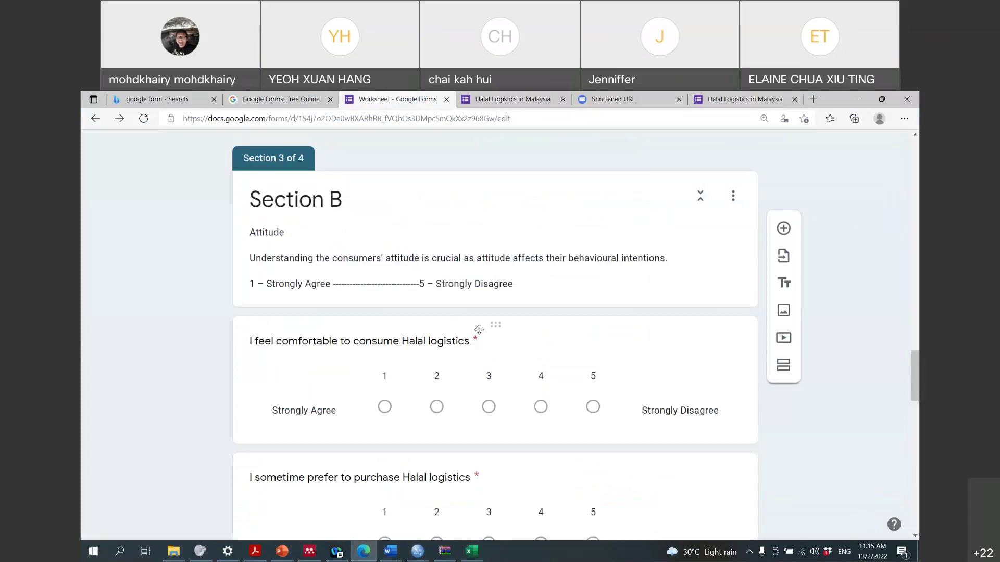
{"action": "left_click", "coordinate": [379, 340]}
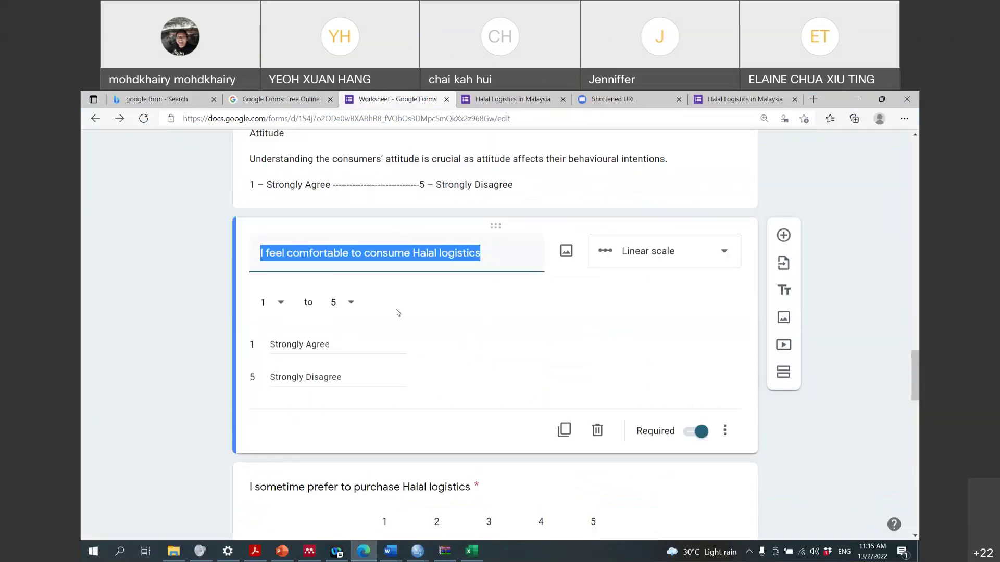
{"action": "scroll", "coordinate": [508, 381], "scroll_direction": "up", "scroll_amount": 3}
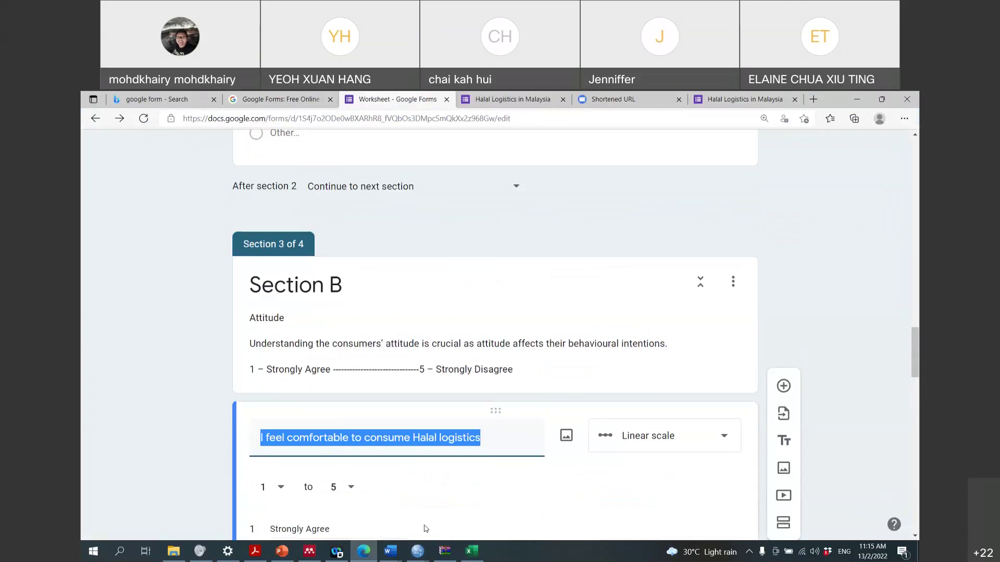
{"action": "left_click", "coordinate": [418, 551]}
{"action": "left_click", "coordinate": [393, 510]}
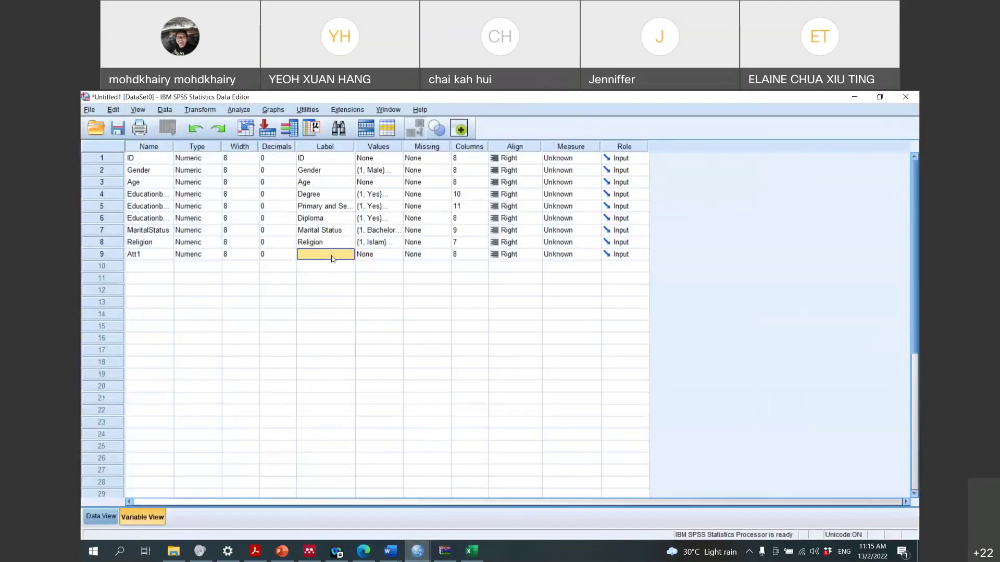
{"action": "key", "text": "ctrl+v"}
Start Att1's value labels with 1 = Totally Agree and 2 = Agree
{"action": "left_click", "coordinate": [398, 255]}
{"action": "left_click", "coordinate": [399, 256]}
{"action": "type", "text": "1"}
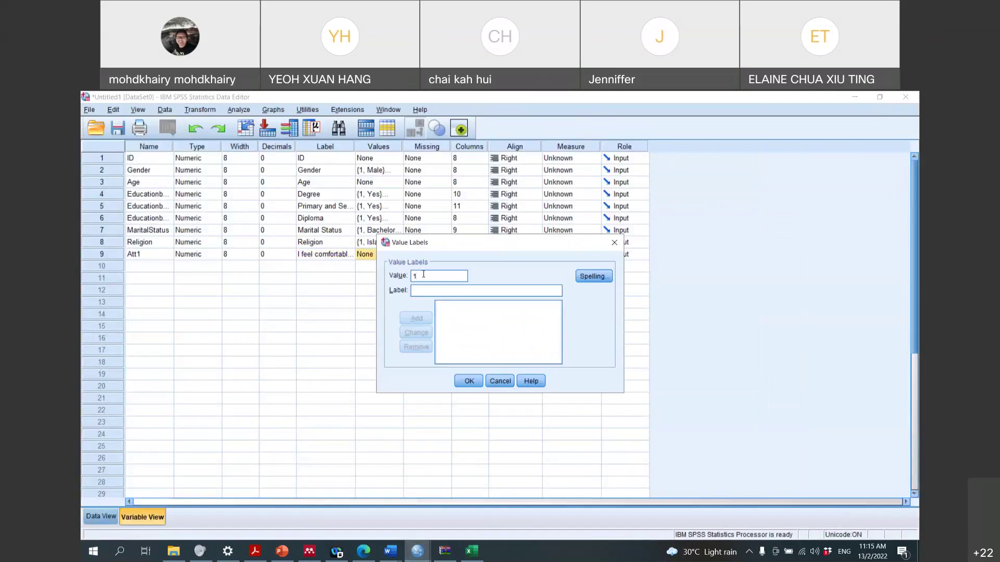
{"action": "type", "text": "Totally Agree"}
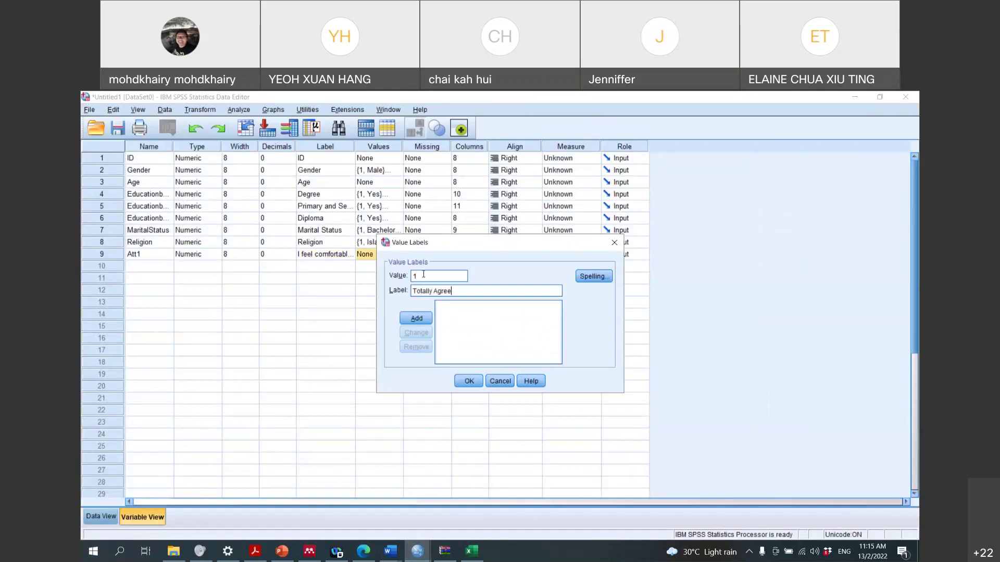
{"action": "key", "text": "Return"}
{"action": "type", "text": "2 Agree"}
{"action": "key", "text": "BackSpace"}
{"action": "key", "text": "BackSpace"}
{"action": "key", "text": "BackSpace"}
{"action": "key", "text": "BackSpace"}
{"action": "key", "text": "BackSpace"}
{"action": "key", "text": "BackSpace"}
{"action": "key", "text": "Tab"}
{"action": "type", "text": "Agree"}
{"action": "key", "text": "Return"}
Add the value labels 3 = Neutral and 4 = Disagree to Att1
{"action": "type", "text": "3 N"}
{"action": "key", "text": "BackSpace"}
{"action": "key", "text": "BackSpace"}
{"action": "type", "text": "Nuettral"}
{"action": "key", "text": "Return"}
{"action": "type", "text": "4 T"}
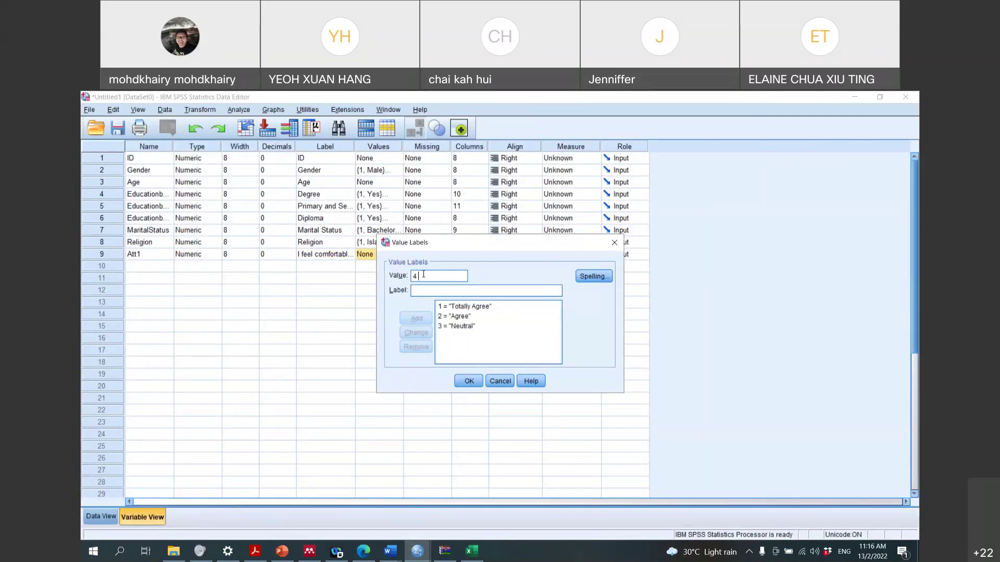
{"action": "key", "text": "BackSpace"}
{"action": "key", "text": "Tab"}
{"action": "type", "text": "Dis"}
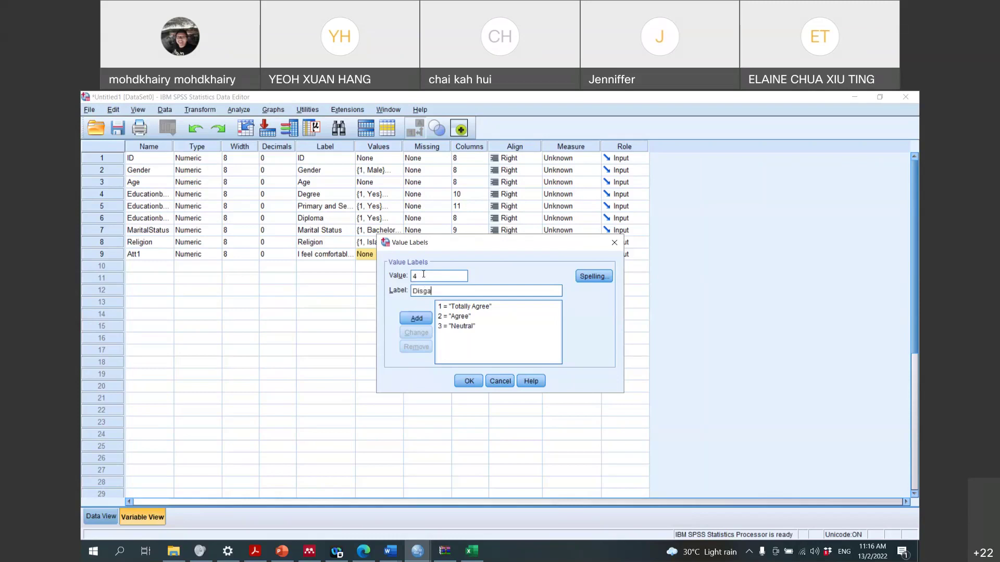
{"action": "type", "text": "agree"}
{"action": "key", "text": "Return"}
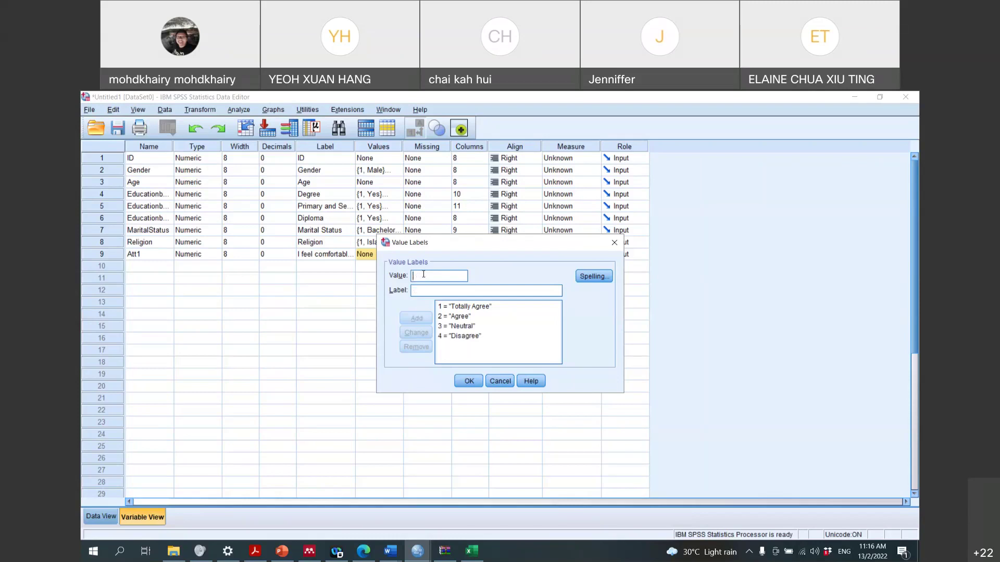
Add the value label 5 = Totally Disagree to Att1 and apply the value labels
{"action": "type", "text": "5"}
{"action": "key", "text": "Tab"}
{"action": "type", "text": "Totally Disagree"}
{"action": "key", "text": "Return"}
{"action": "left_click", "coordinate": [469, 381]}
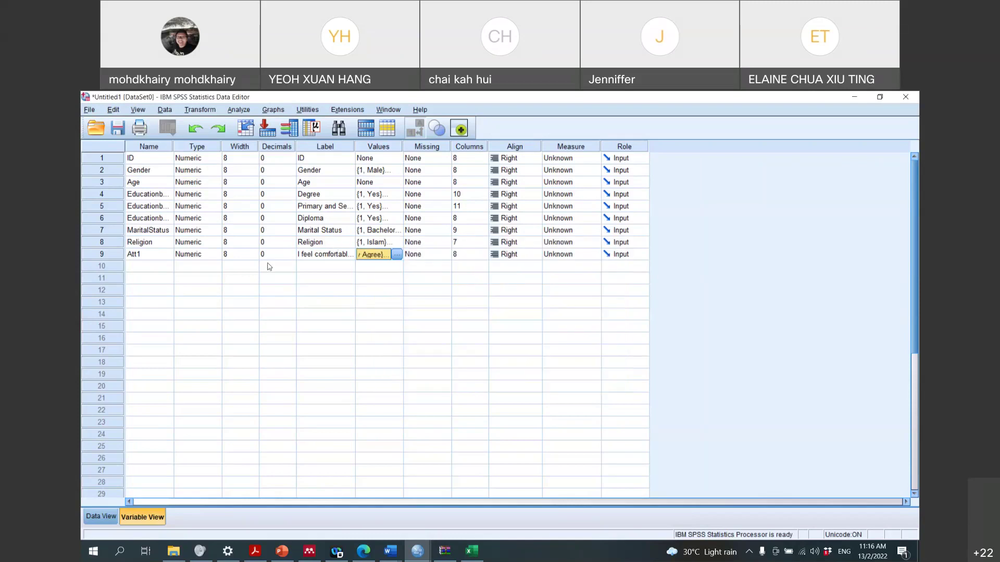
Copy the responses in I2:I18 from Excel into the Att1 column of the SPSS data grid from case 1
{"action": "left_click", "coordinate": [103, 517]}
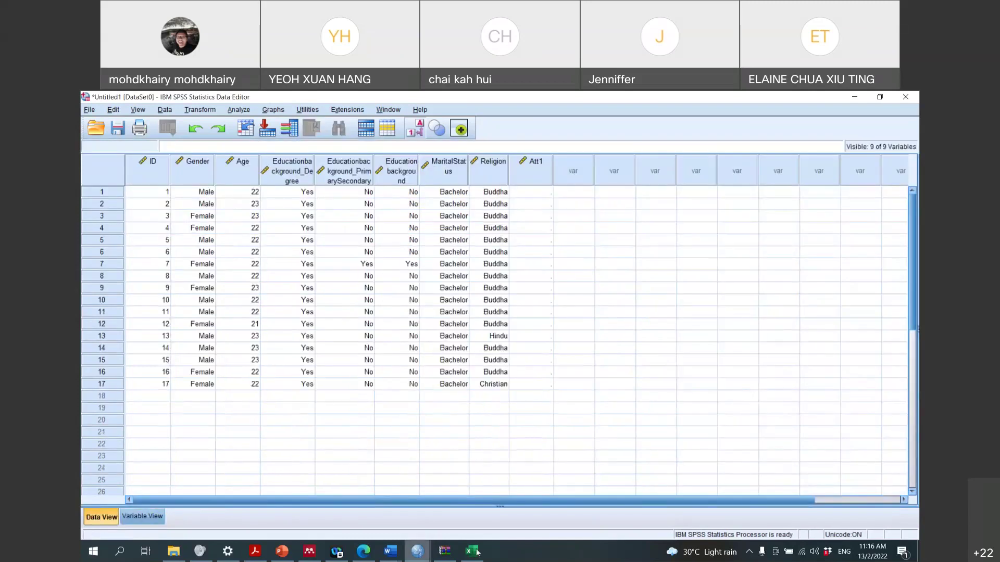
{"action": "left_click", "coordinate": [475, 551]}
{"action": "left_click_drag", "start_coordinate": [833, 236], "coordinate": [840, 438]}
{"action": "key", "text": "ctrl+c"}
{"action": "left_click", "coordinate": [417, 551]}
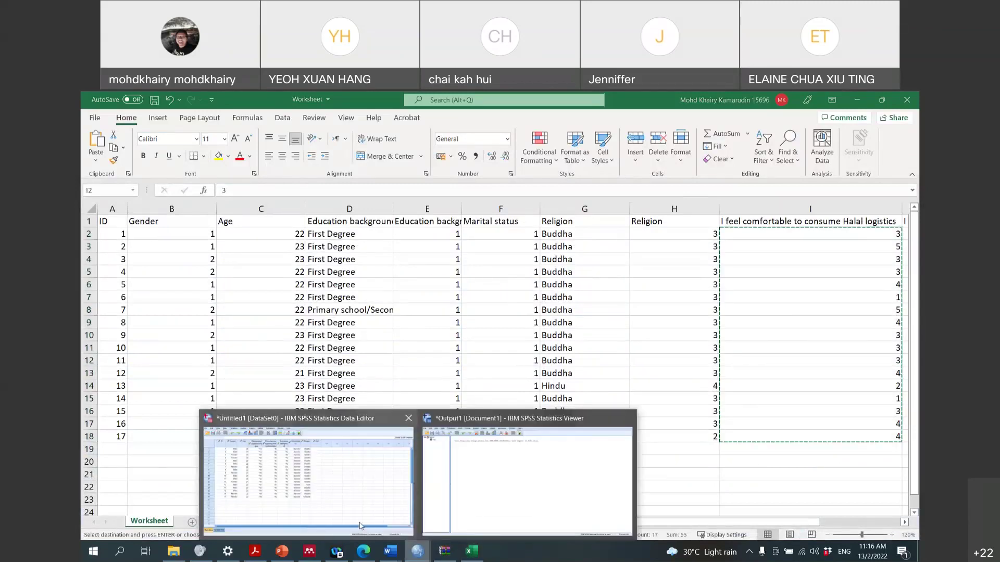
{"action": "left_click", "coordinate": [360, 526]}
{"action": "left_click", "coordinate": [531, 194]}
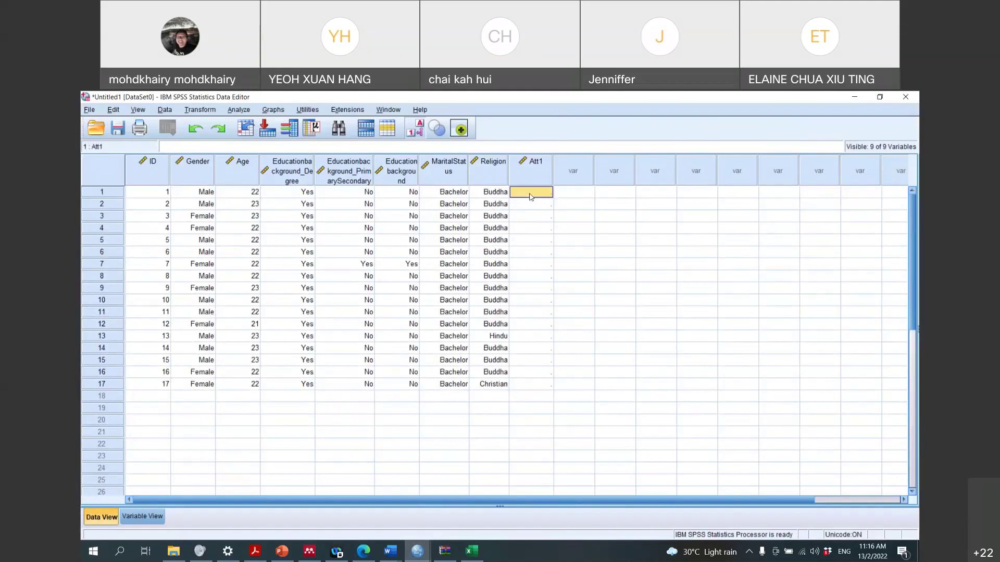
{"action": "key", "text": "ctrl+v"}
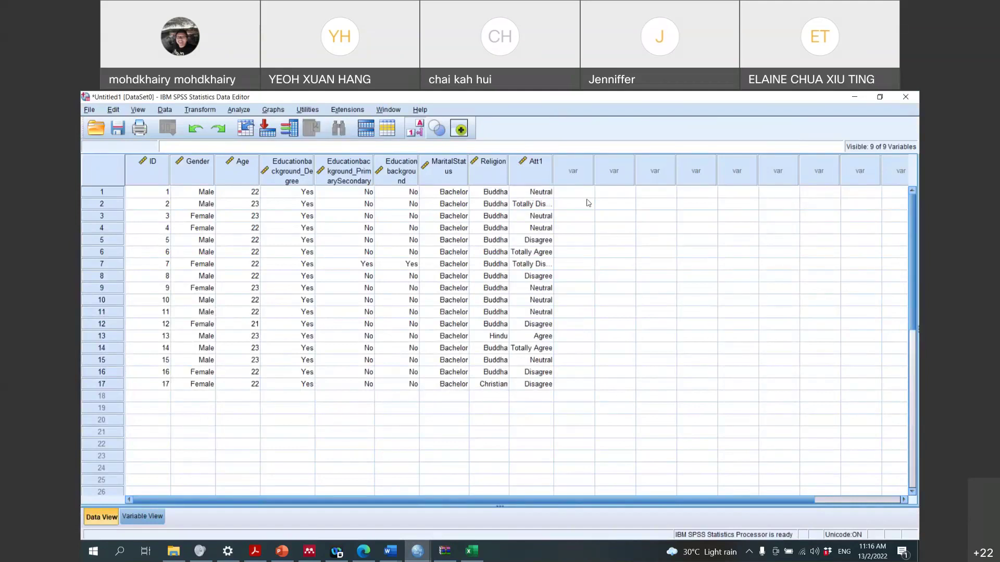
In the variable definitions, add a variable named Att2 in row 10 with 0 decimals
{"action": "left_click", "coordinate": [139, 516]}
{"action": "left_click", "coordinate": [155, 267]}
{"action": "type", "text": "Att3"}
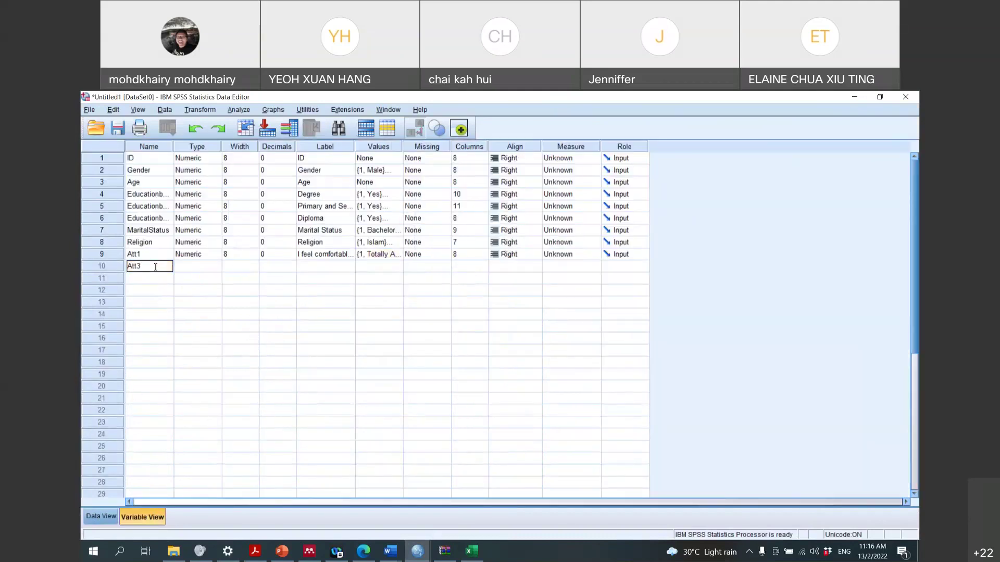
{"action": "key", "text": "BackSpace"}
{"action": "type", "text": "2"}
{"action": "key", "text": "Tab"}
{"action": "key", "text": "Tab"}
{"action": "key", "text": "Tab"}
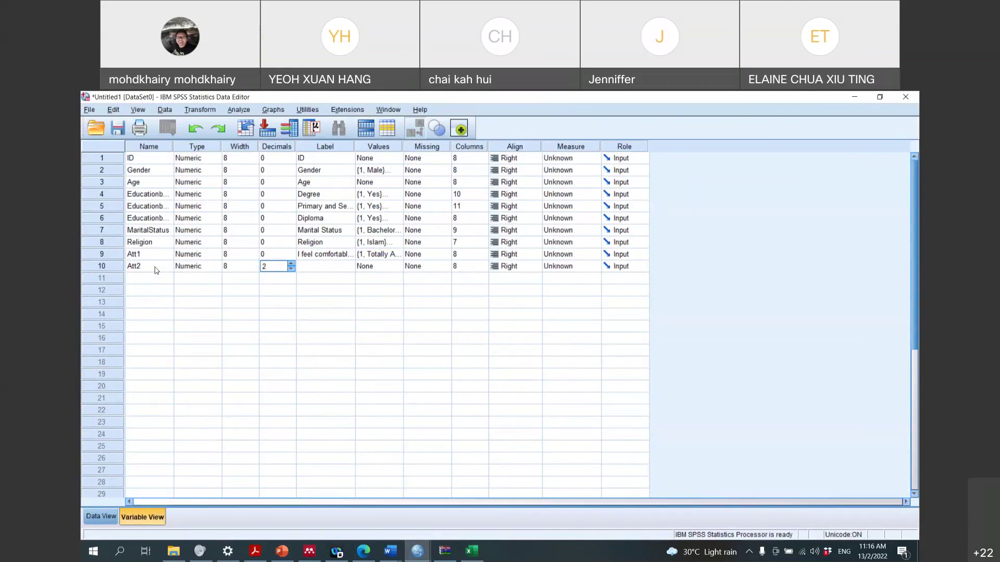
{"action": "key", "text": "BackSpace"}
{"action": "type", "text": "0"}
{"action": "key", "text": "Tab"}
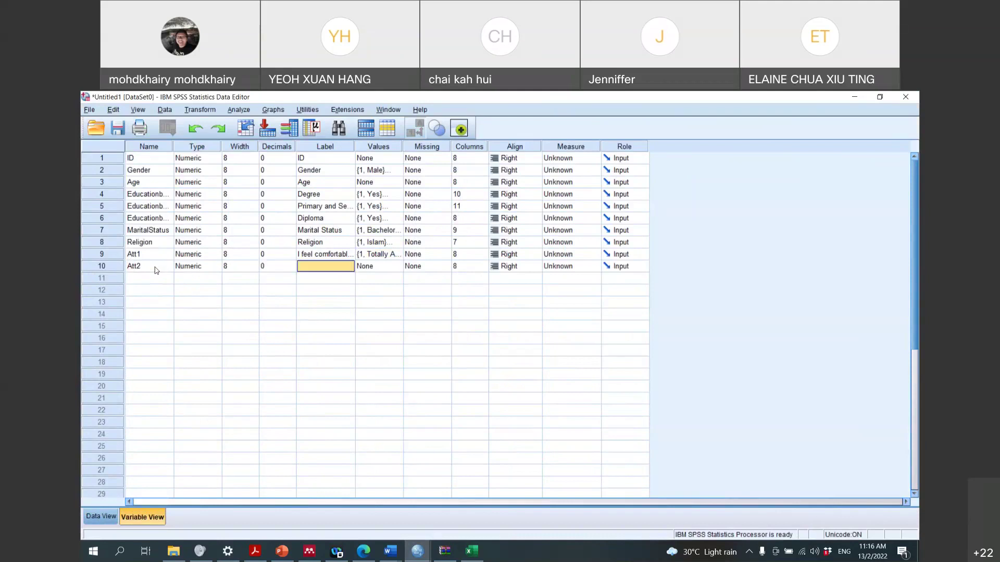
Copy the question "I sometime prefer to purchase Halal logistics" from the Google Form into Att2's label in SPSS
{"action": "left_click", "coordinate": [368, 556]}
{"action": "left_click", "coordinate": [271, 402]}
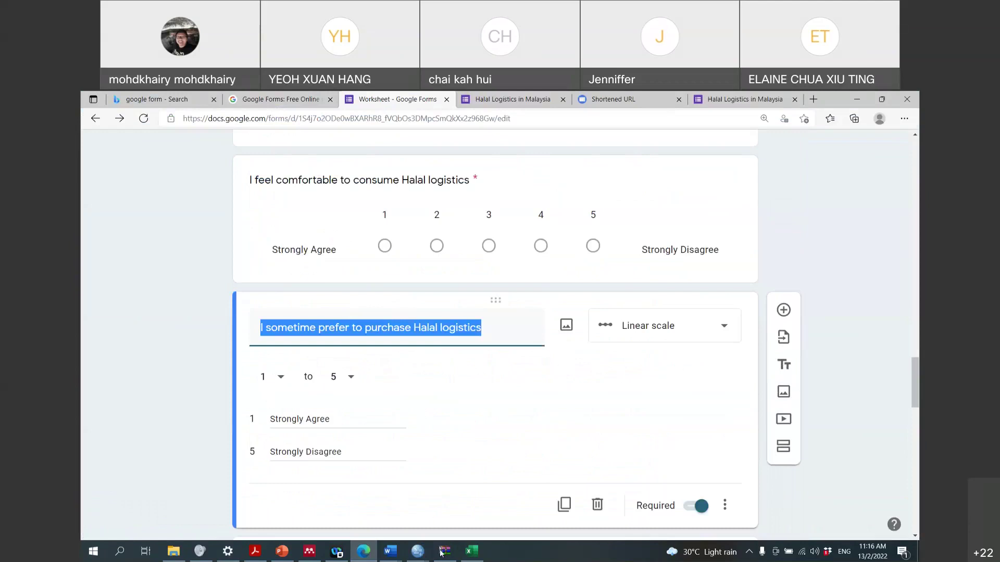
{"action": "mouse_move", "coordinate": [424, 556]}
{"action": "left_click", "coordinate": [412, 470]}
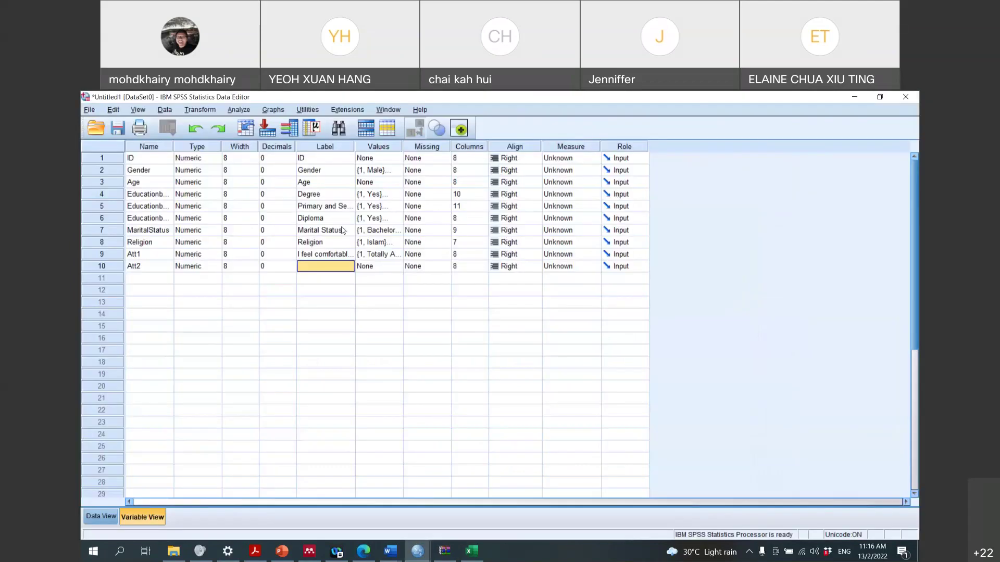
{"action": "key", "text": "ctrl+v"}
Copy Att1's value labels to Att2
{"action": "left_click", "coordinate": [379, 256]}
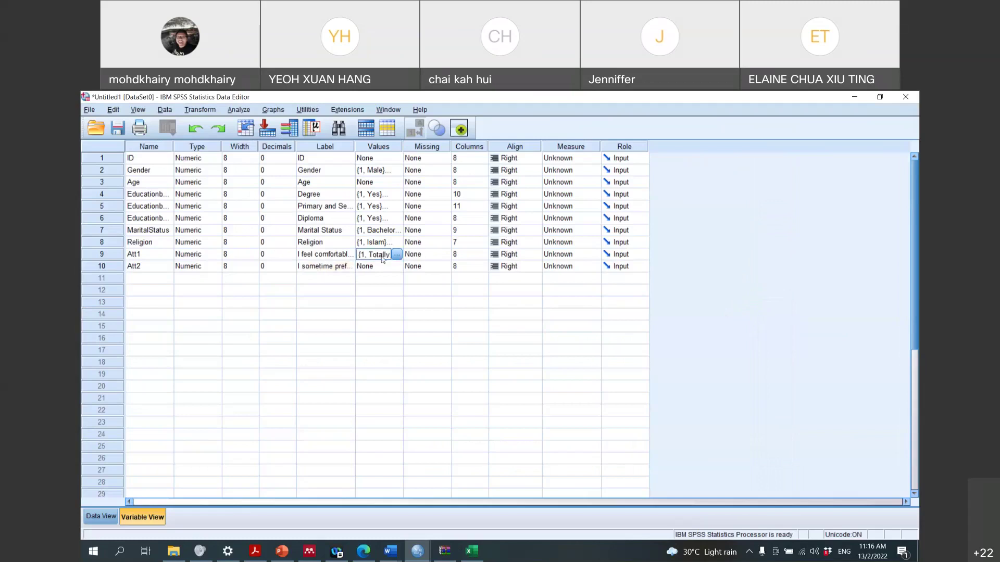
{"action": "right_click", "coordinate": [382, 259]}
{"action": "left_click", "coordinate": [389, 263]}
{"action": "left_click", "coordinate": [380, 267]}
{"action": "right_click", "coordinate": [380, 267]}
{"action": "left_click", "coordinate": [394, 290]}
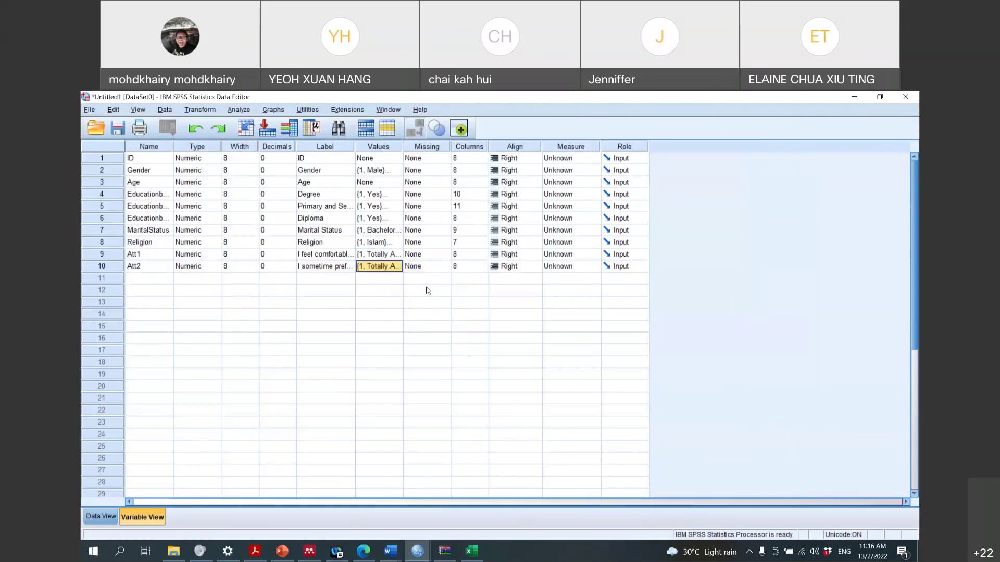
Copy the responses in I2:O18 from Excel into the SPSS data grid, starting at case 1 of the Att2 column
{"action": "left_click", "coordinate": [463, 555]}
{"action": "left_click_drag", "start_coordinate": [708, 523], "coordinate": [786, 522]}
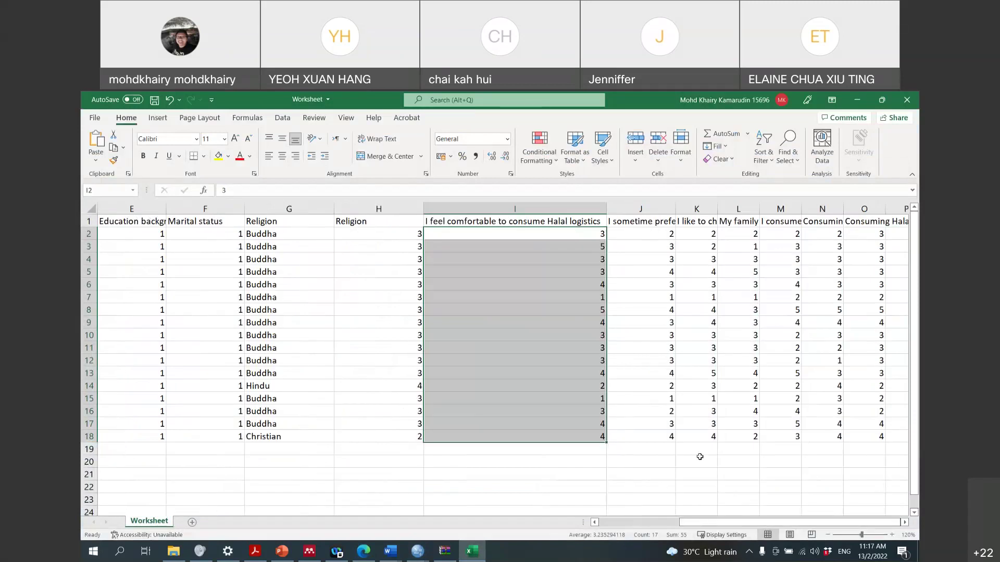
{"action": "left_click_drag", "start_coordinate": [651, 233], "coordinate": [712, 246]}
{"action": "left_click_drag", "start_coordinate": [599, 234], "coordinate": [860, 432]}
{"action": "key", "text": "ctrl+c"}
{"action": "mouse_move", "coordinate": [419, 553]}
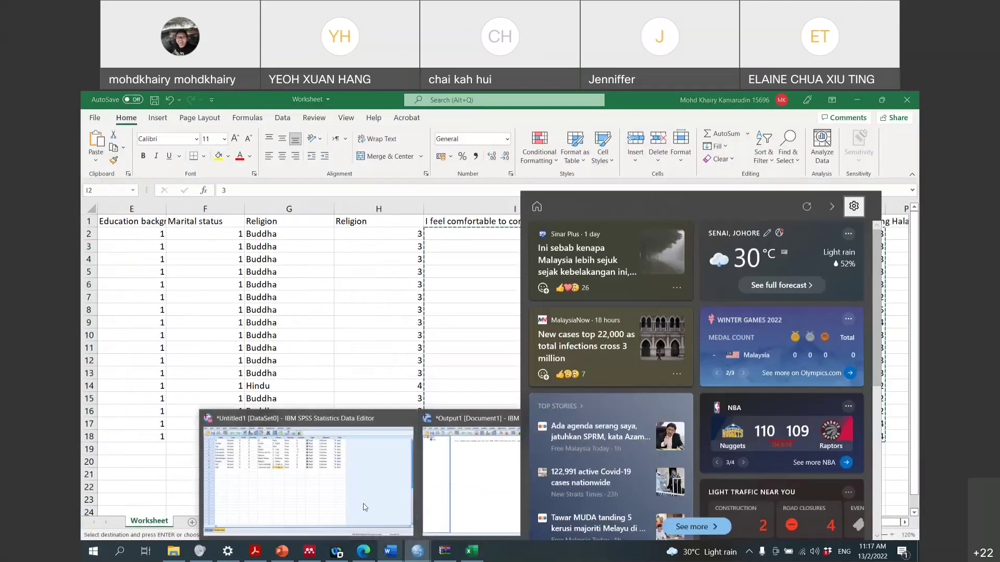
{"action": "left_click", "coordinate": [364, 508]}
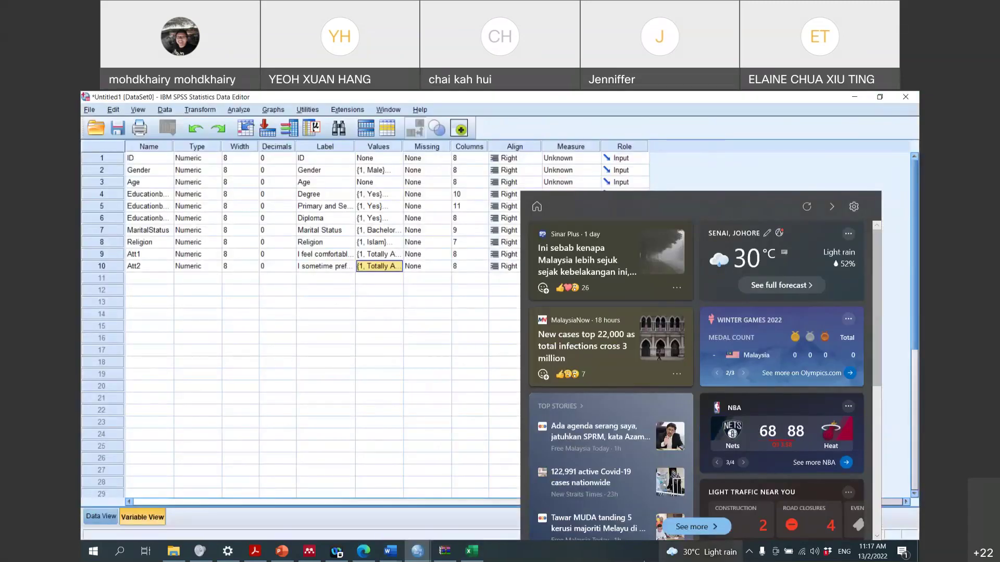
{"action": "left_click", "coordinate": [716, 553]}
{"action": "left_click", "coordinate": [716, 553]}
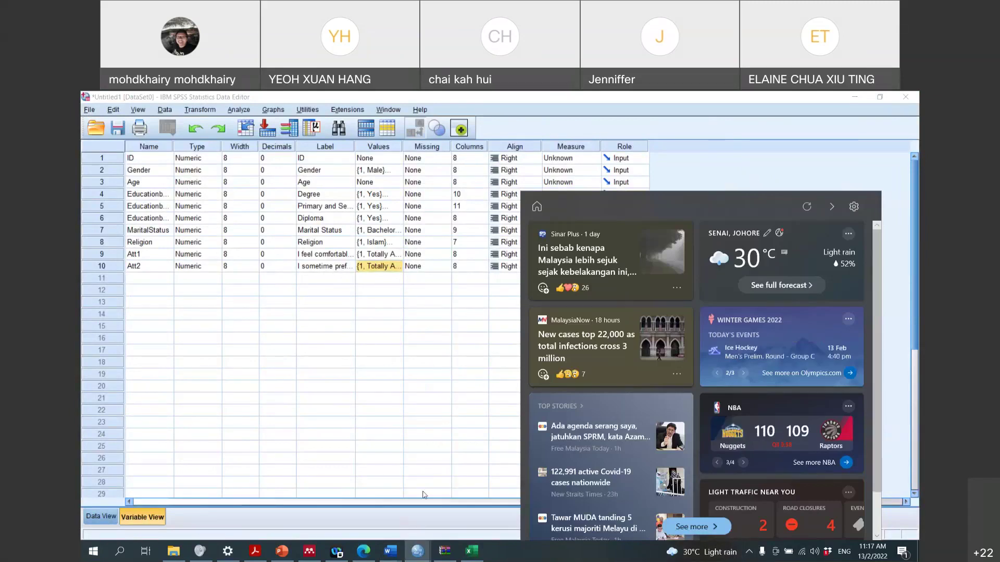
{"action": "left_click", "coordinate": [101, 517]}
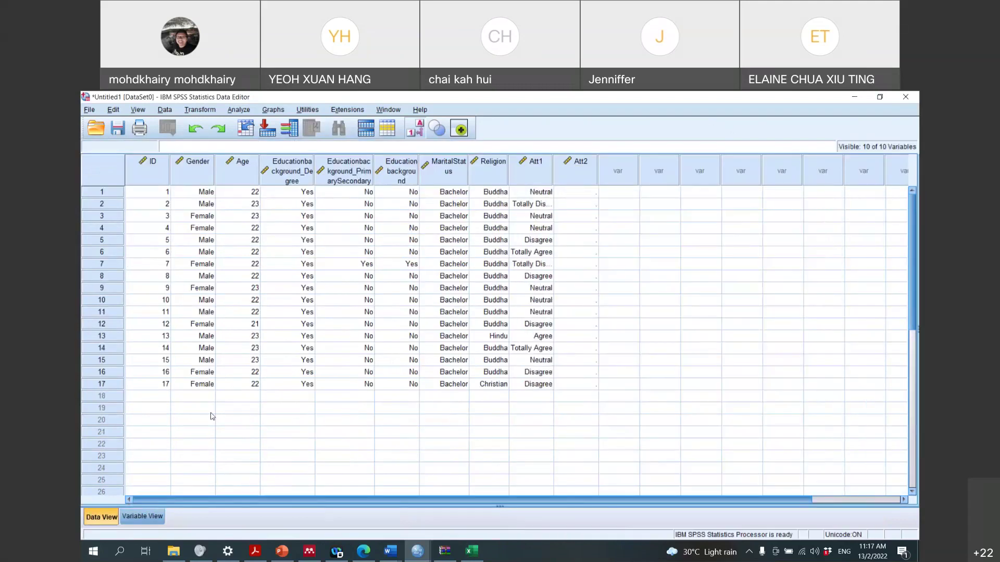
{"action": "left_click", "coordinate": [578, 194]}
{"action": "key", "text": "ctrl+v"}
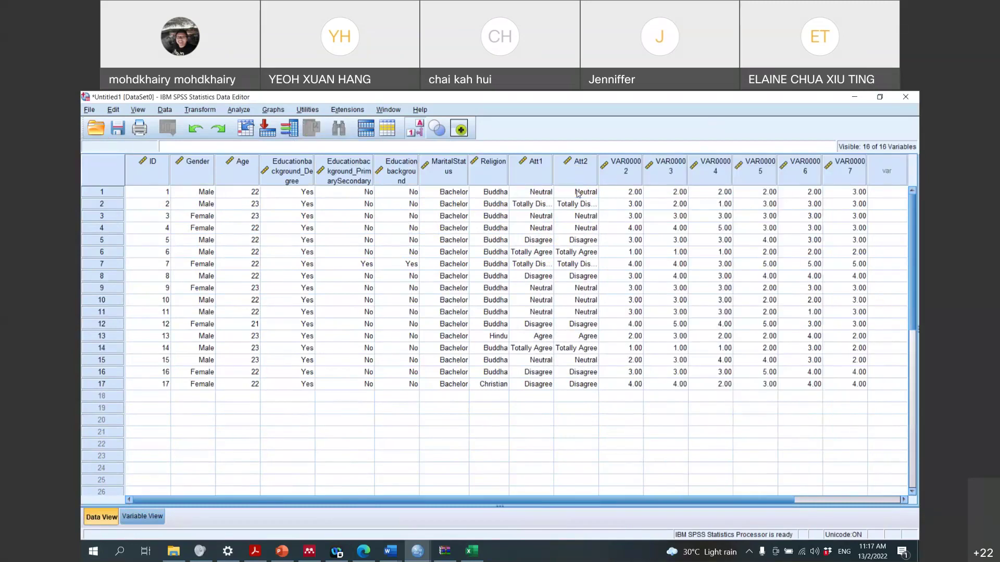
In the variable definitions, try to rename the variable in row 11 as Att2
{"action": "left_click", "coordinate": [138, 519]}
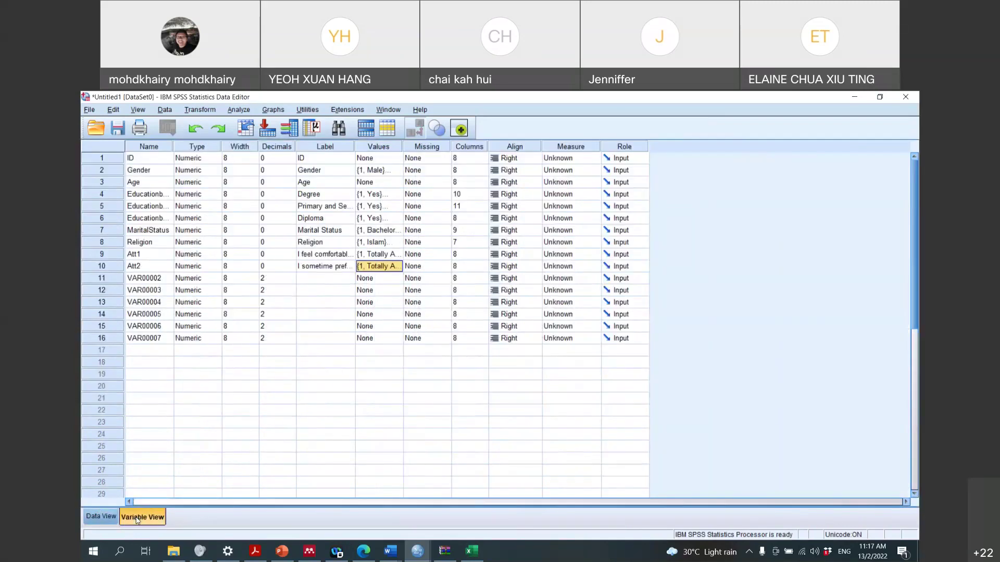
{"action": "double_click", "coordinate": [632, 102]}
{"action": "left_click_drag", "start_coordinate": [443, 210], "coordinate": [276, 258]}
{"action": "left_click", "coordinate": [224, 441]}
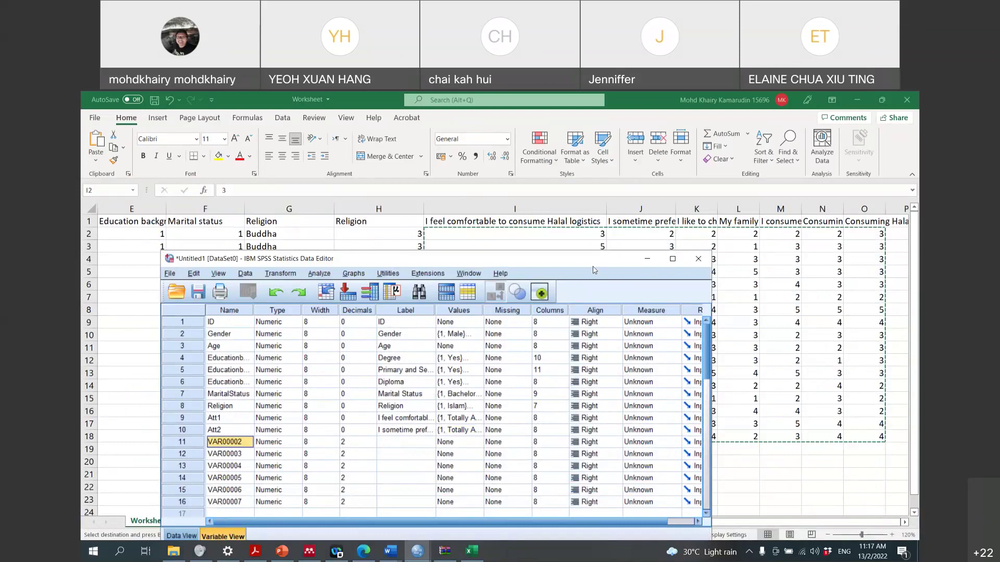
{"action": "type", "text": "Att2"}
Reselect I2:O18 in Excel and paste the responses over the SPSS data grid, starting at case 1 of the Att1 column
{"action": "left_click", "coordinate": [537, 235]}
{"action": "left_click_drag", "start_coordinate": [490, 234], "coordinate": [870, 438]}
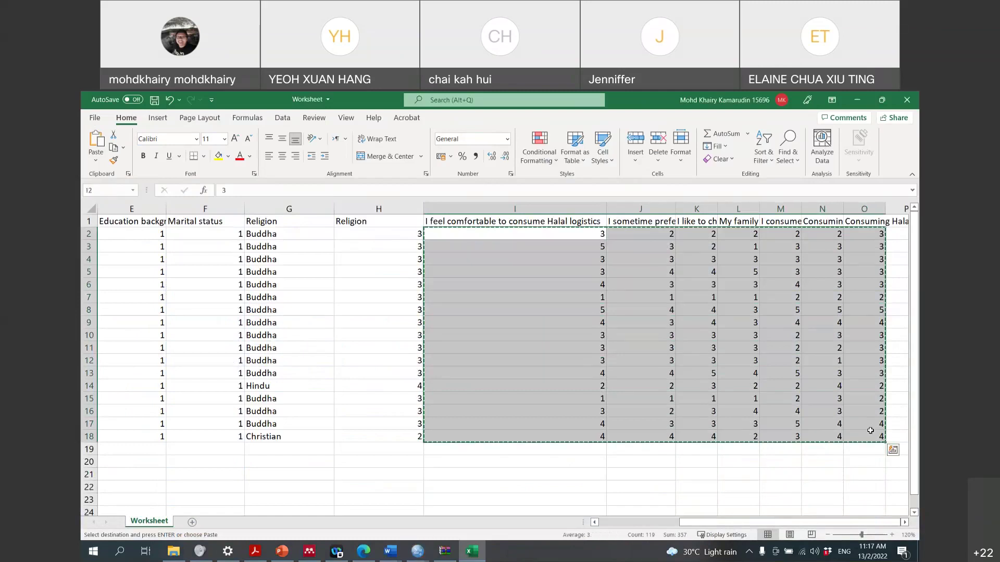
{"action": "left_click", "coordinate": [426, 553]}
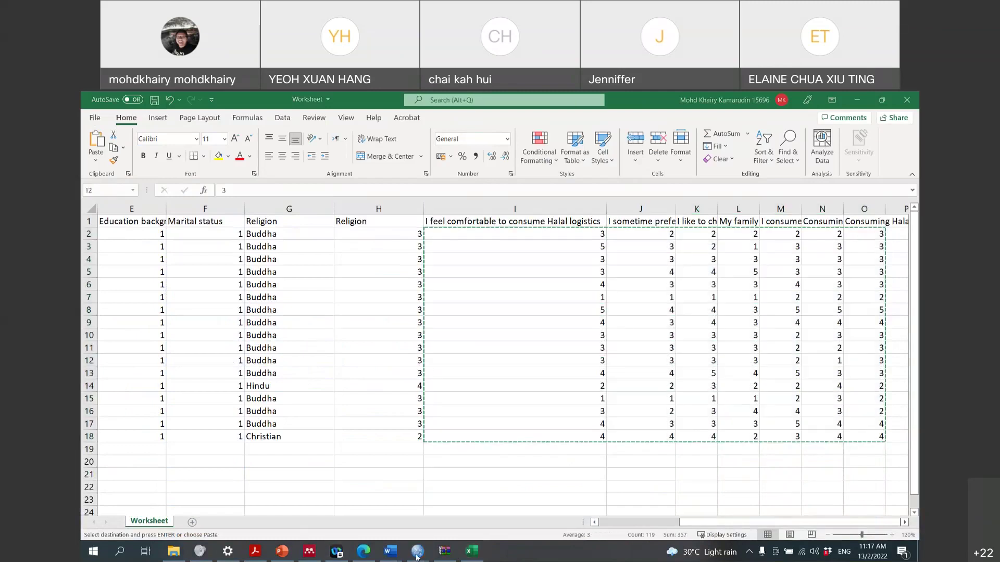
{"action": "left_click", "coordinate": [298, 498]}
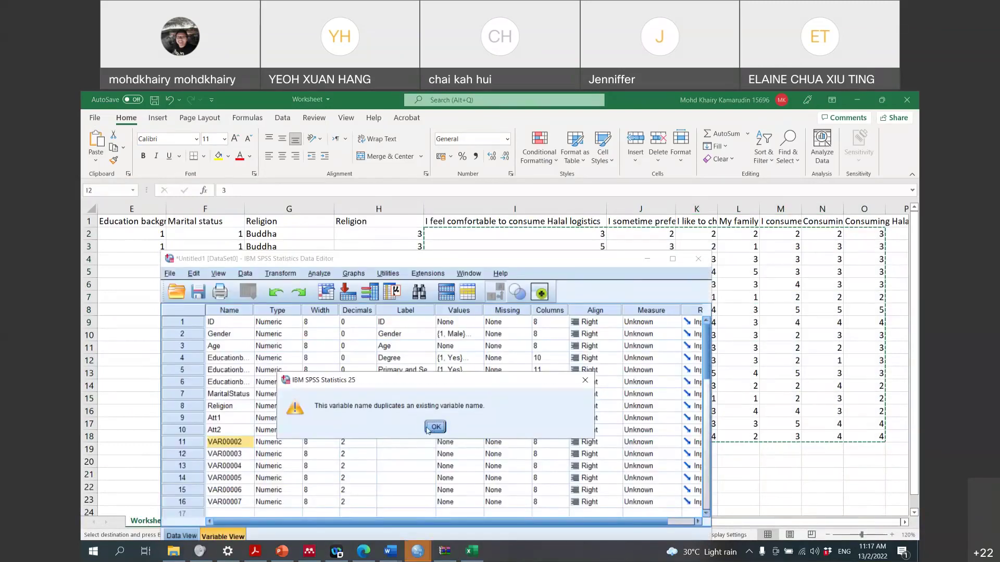
{"action": "key", "text": "Return"}
{"action": "left_click", "coordinate": [183, 536]}
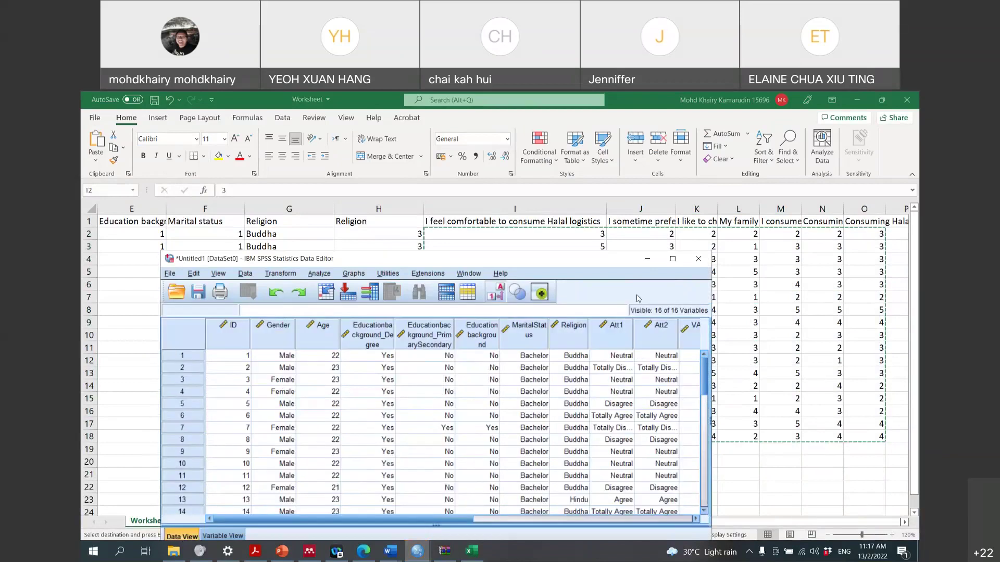
{"action": "left_click", "coordinate": [673, 260]}
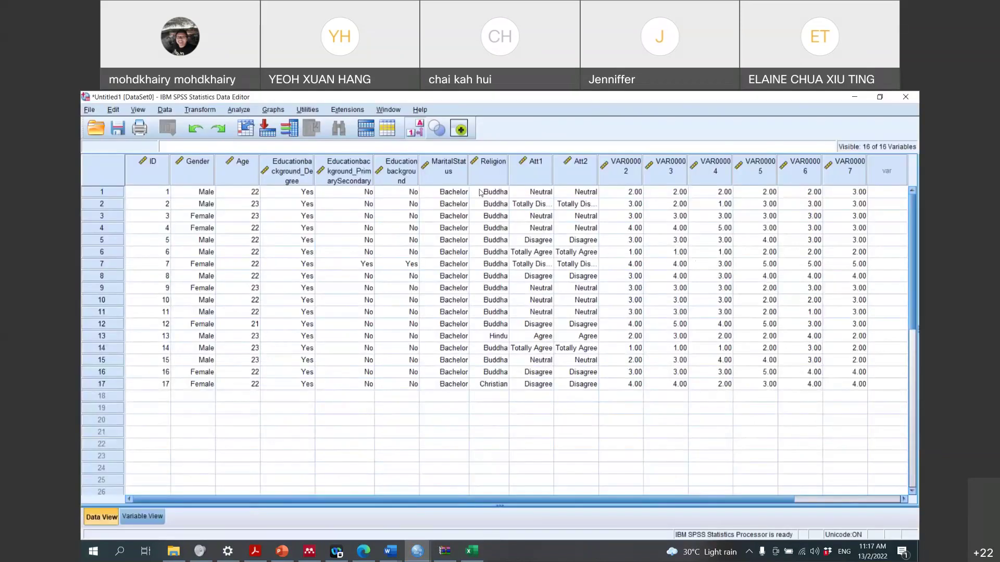
{"action": "left_click", "coordinate": [547, 193]}
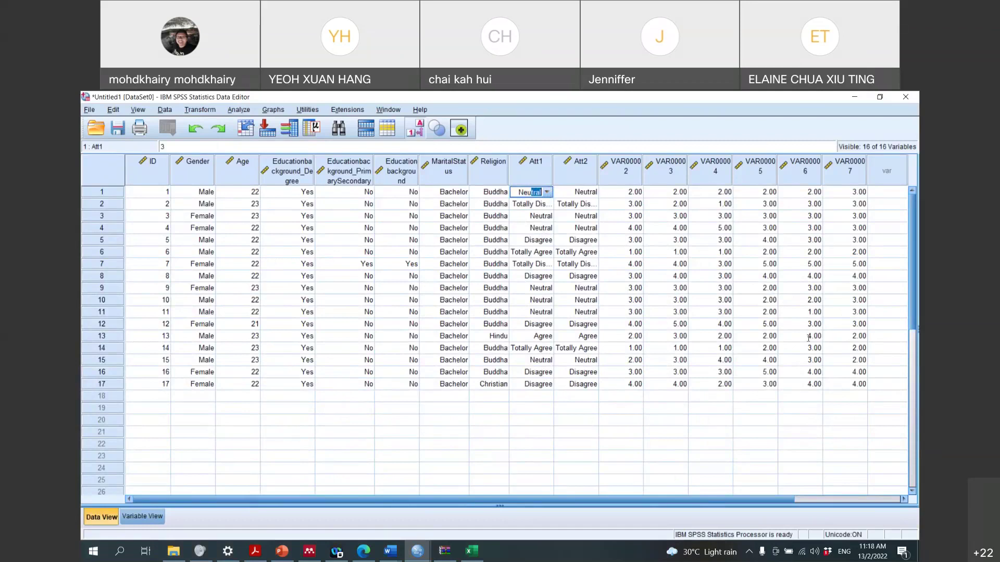
{"action": "left_click", "coordinate": [845, 383]}
{"action": "left_click_drag", "start_coordinate": [630, 287], "coordinate": [518, 194]}
{"action": "key", "text": "ctrl+v"}
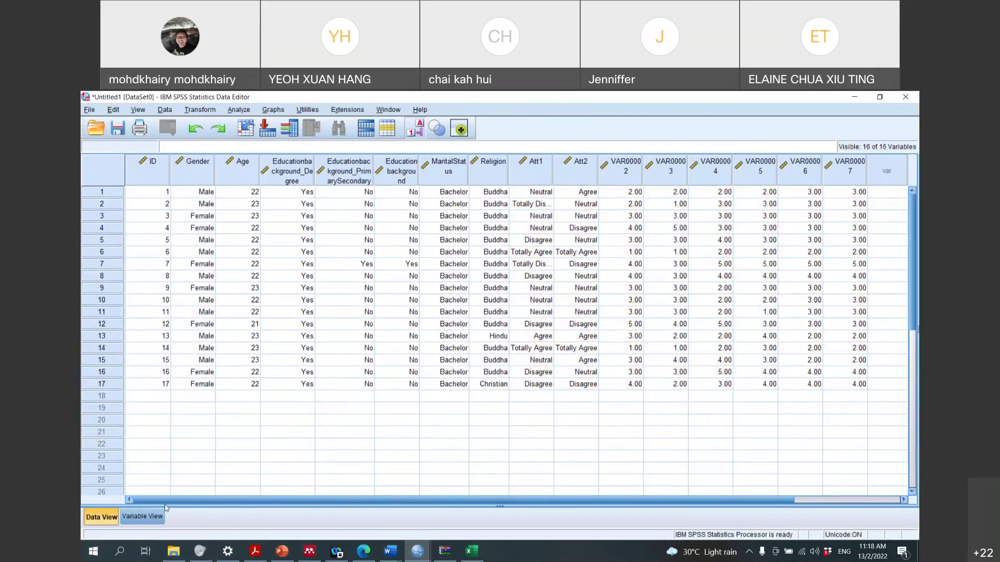
In the variable definitions, rename the variable in row 11 as Att3 and set its decimals to 0
{"action": "left_click", "coordinate": [142, 517]}
{"action": "scroll", "coordinate": [155, 182], "scroll_direction": "up", "scroll_amount": 1}
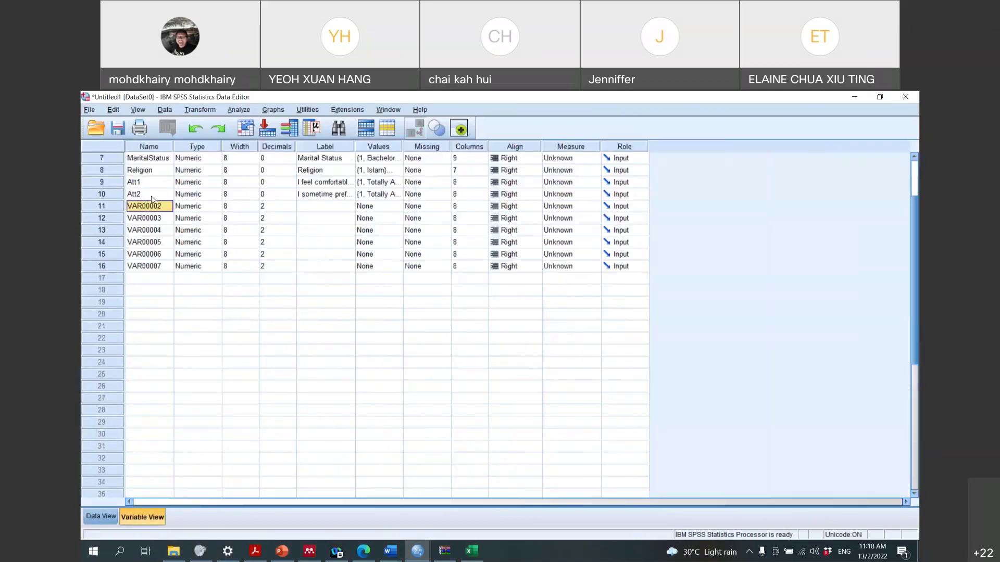
{"action": "type", "text": "Att3"}
{"action": "key", "text": "Tab"}
{"action": "key", "text": "Tab"}
{"action": "key", "text": "Tab"}
{"action": "key", "text": "Tab"}
{"action": "key", "text": "Tab"}
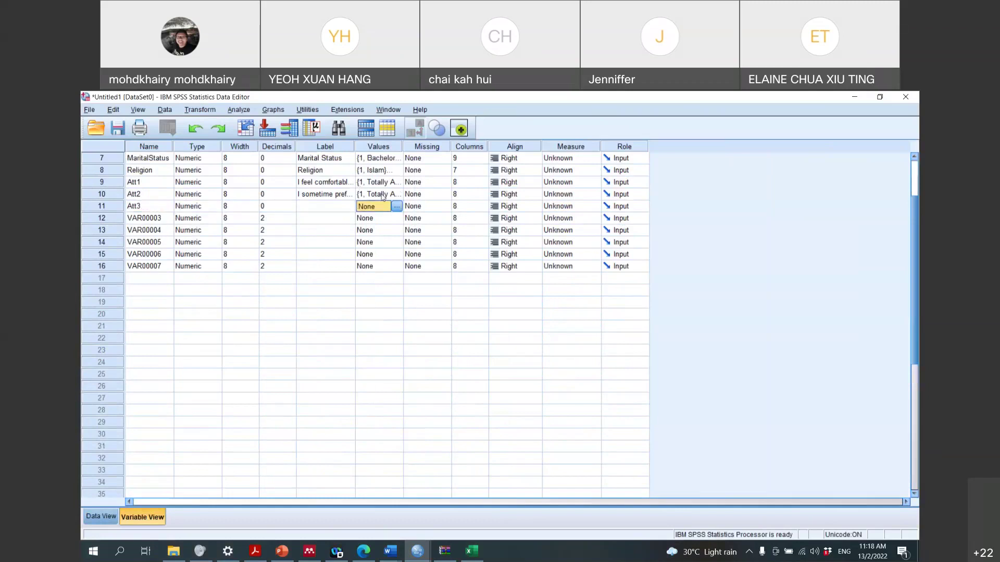
Copy Att2's value labels to Att3 and to the variables VAR00003 through VAR00007 in rows 12 to 16
{"action": "left_click", "coordinate": [383, 197]}
{"action": "right_click", "coordinate": [383, 197]}
{"action": "left_click", "coordinate": [386, 205]}
{"action": "left_click", "coordinate": [384, 207]}
{"action": "right_click", "coordinate": [384, 207]}
{"action": "left_click", "coordinate": [392, 225]}
{"action": "key", "text": "Down"}
{"action": "right_click", "coordinate": [380, 221]}
{"action": "left_click", "coordinate": [391, 243]}
{"action": "key", "text": "Down"}
{"action": "right_click", "coordinate": [379, 233]}
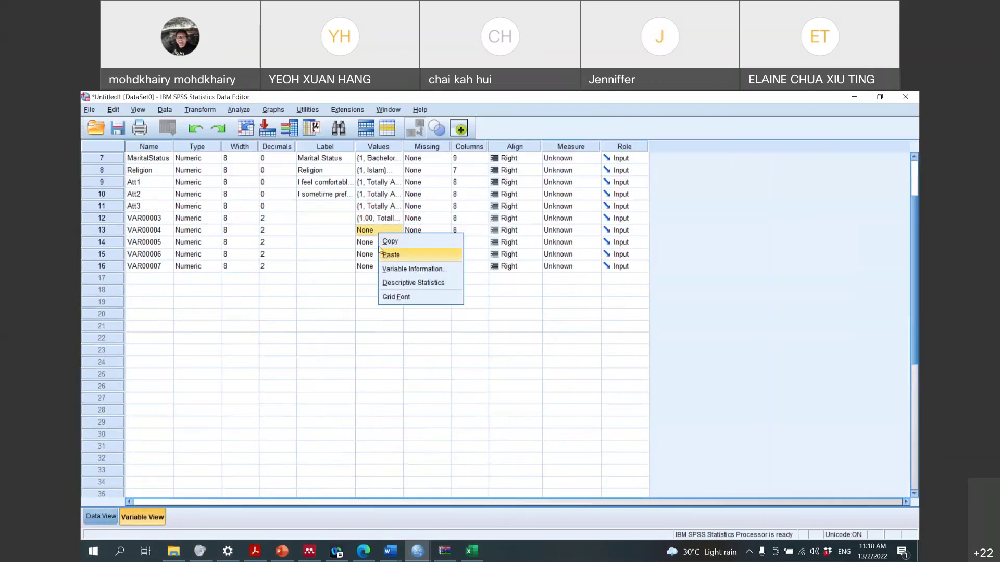
{"action": "left_click", "coordinate": [384, 255]}
{"action": "key", "text": "Down"}
{"action": "right_click", "coordinate": [380, 246]}
{"action": "left_click", "coordinate": [386, 268]}
{"action": "key", "text": "Down"}
{"action": "right_click", "coordinate": [376, 256]}
{"action": "left_click", "coordinate": [388, 278]}
{"action": "right_click", "coordinate": [382, 272]}
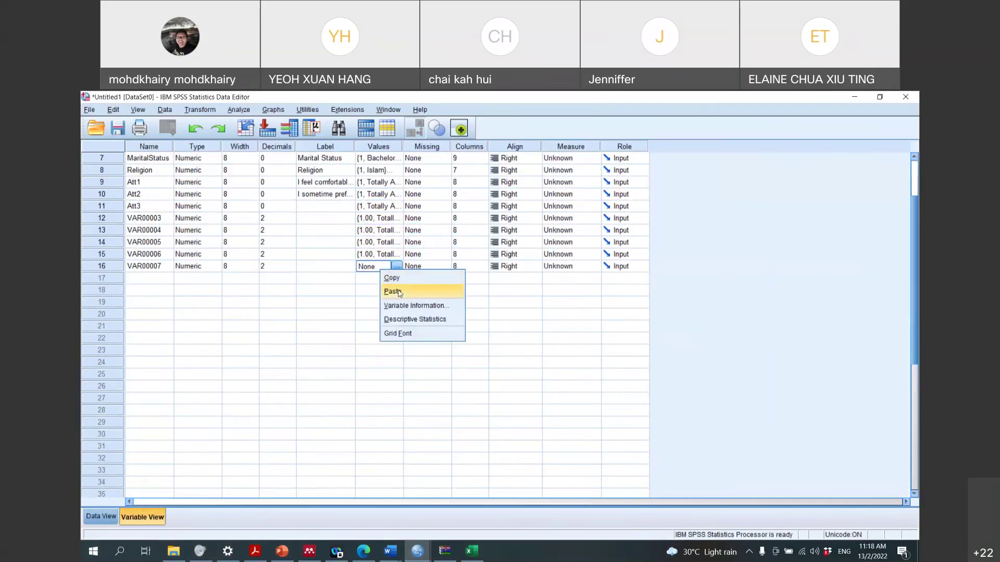
{"action": "left_click", "coordinate": [397, 290]}
Copy the question "I like to choose logistics that is halal" from the Google Form into Att3's label in SPSS
{"action": "left_click", "coordinate": [309, 209]}
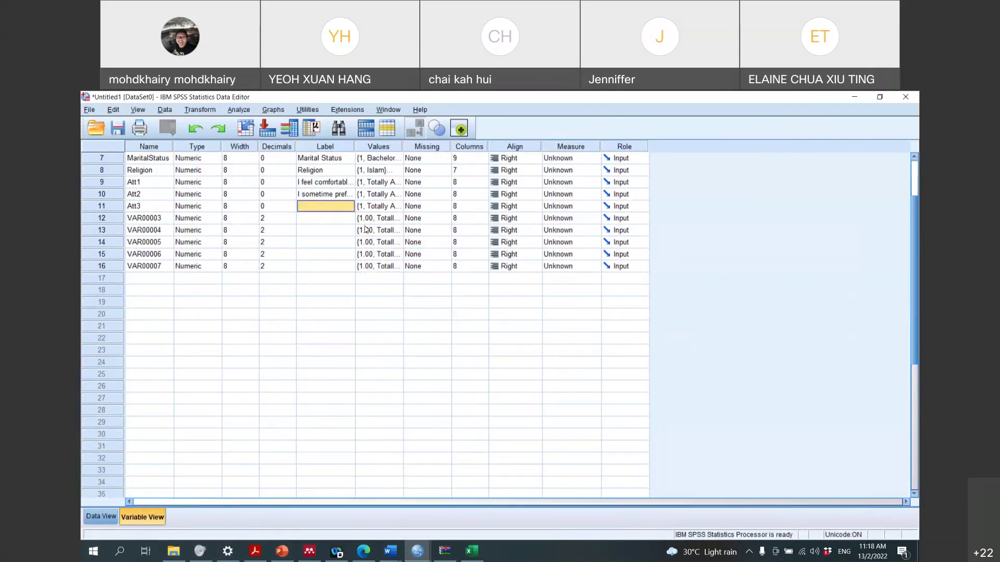
{"action": "mouse_move", "coordinate": [364, 551]}
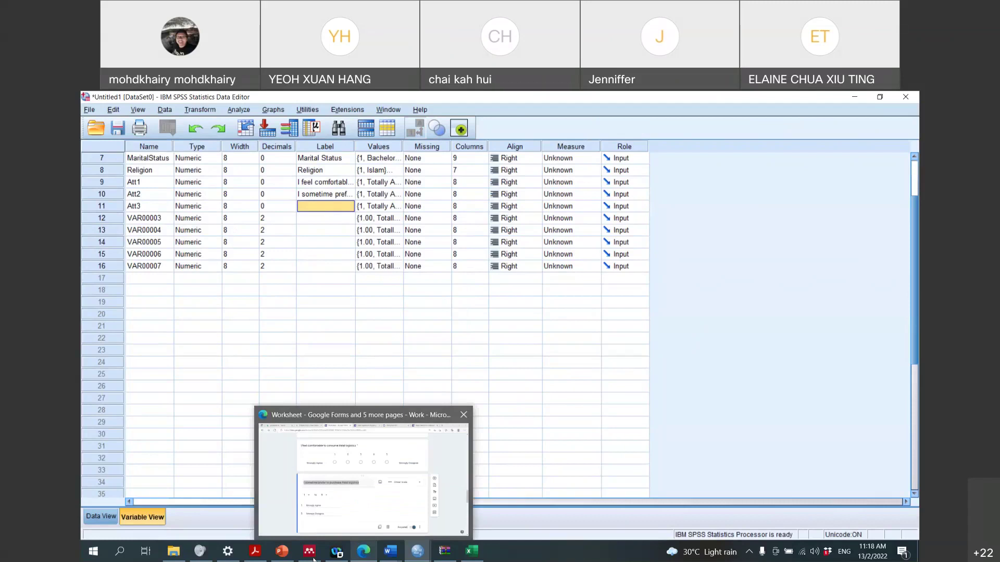
{"action": "left_click", "coordinate": [364, 551]}
{"action": "scroll", "coordinate": [509, 389], "scroll_direction": "down", "scroll_amount": 4}
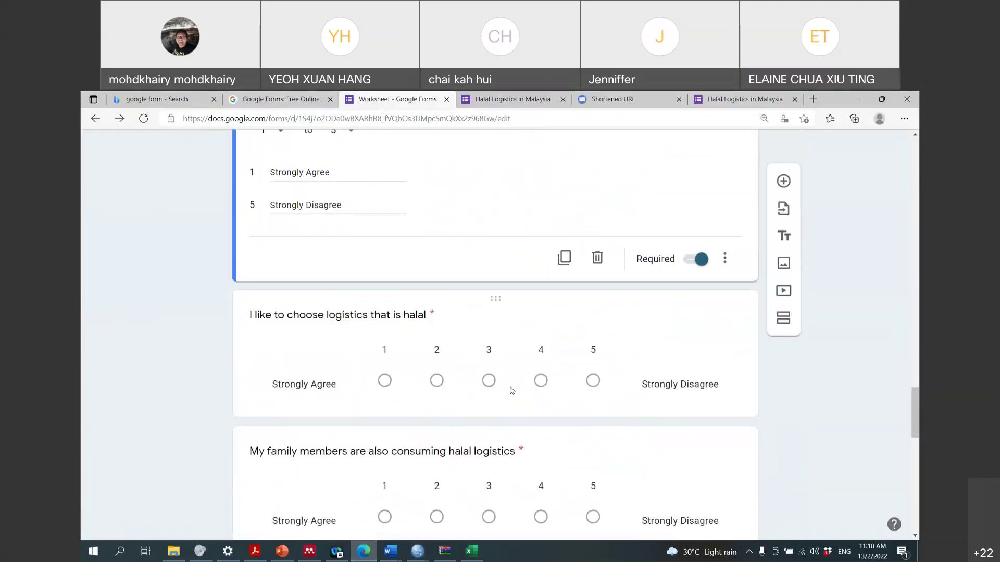
{"action": "left_click", "coordinate": [402, 315]}
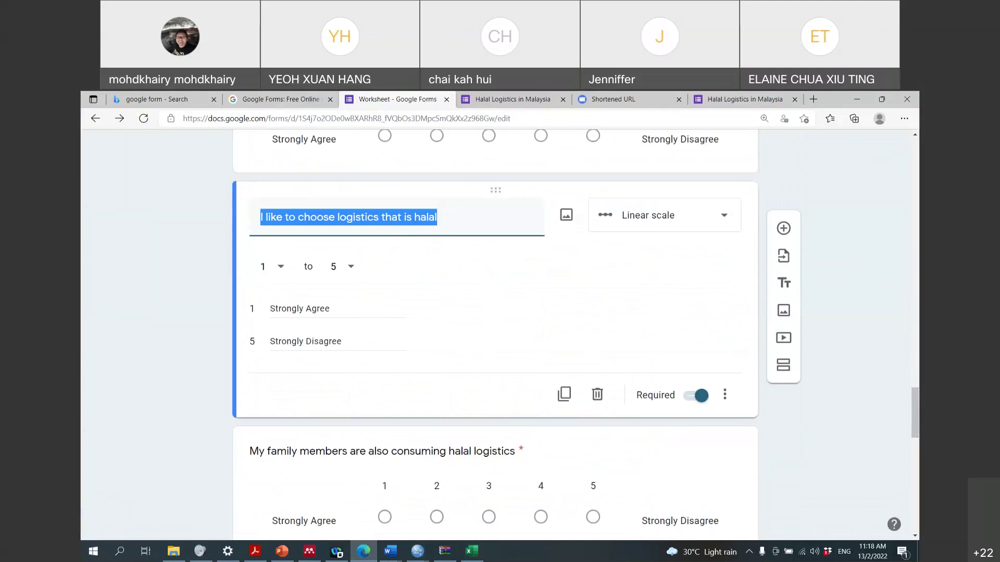
{"action": "mouse_move", "coordinate": [418, 551]}
{"action": "left_click", "coordinate": [307, 474]}
{"action": "key", "text": "ctrl+v"}
Rename the variable in row 12 as Att4 and set its decimals to 0
{"action": "left_click", "coordinate": [161, 219]}
{"action": "type", "text": "A"}
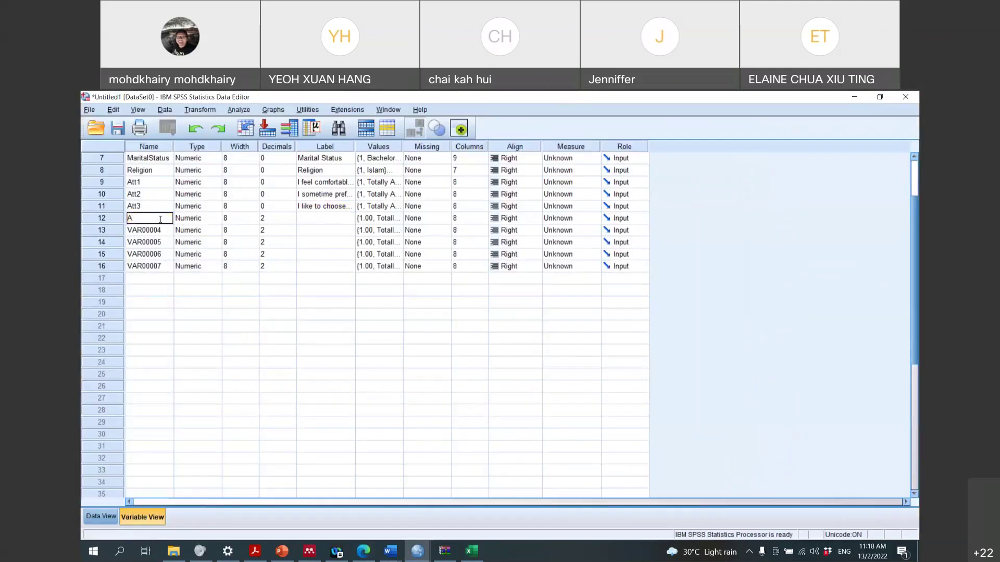
{"action": "key", "text": "Tab"}
{"action": "key", "text": "Tab"}
{"action": "key", "text": "Tab"}
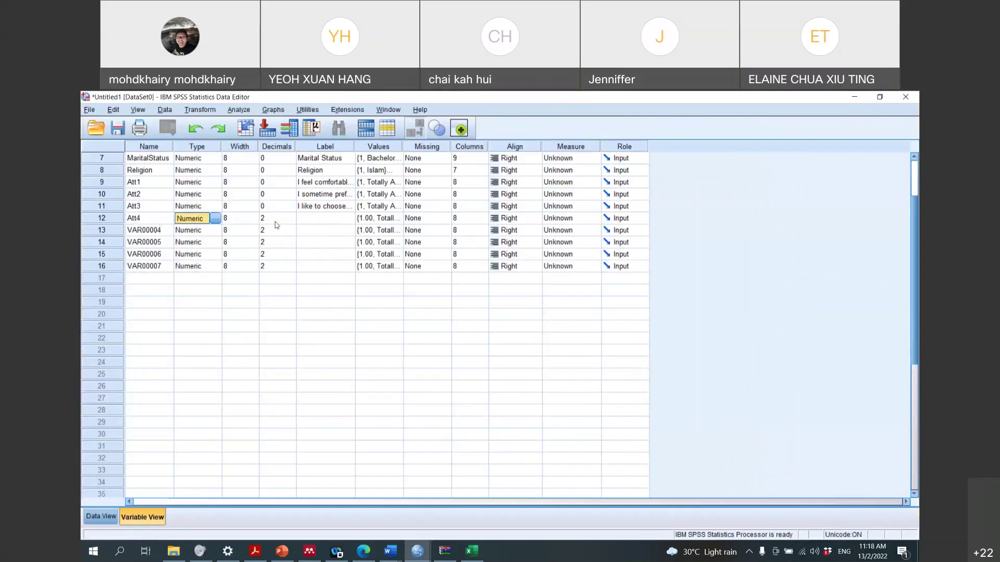
{"action": "type", "text": "0"}
{"action": "key", "text": "Tab"}
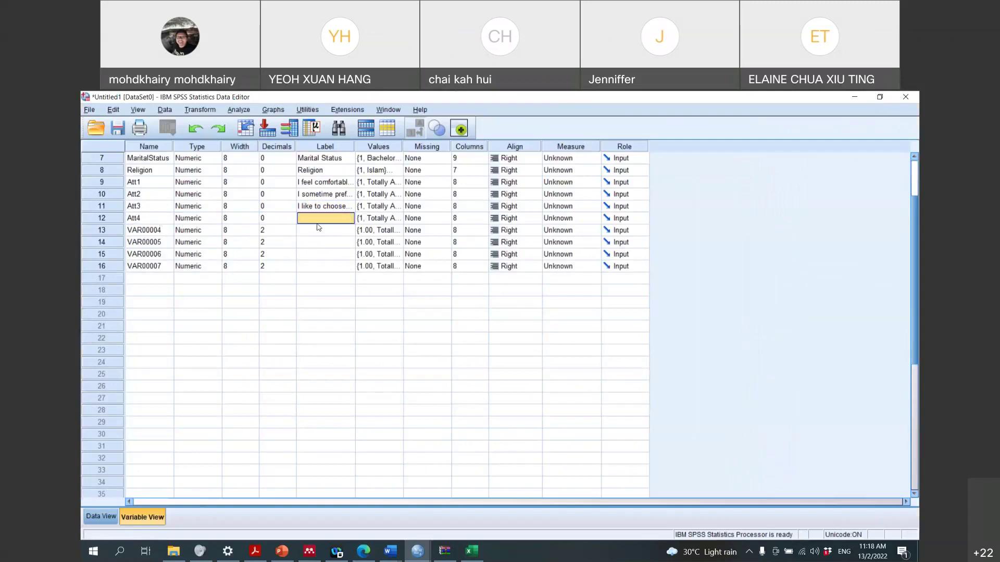
Copy the question "My family members are also consuming halal logistics" from the Google Form into Att4's label in SPSS
{"action": "left_click", "coordinate": [363, 551]}
{"action": "scroll", "coordinate": [352, 201], "scroll_direction": "down", "scroll_amount": 5}
{"action": "left_click", "coordinate": [351, 201]}
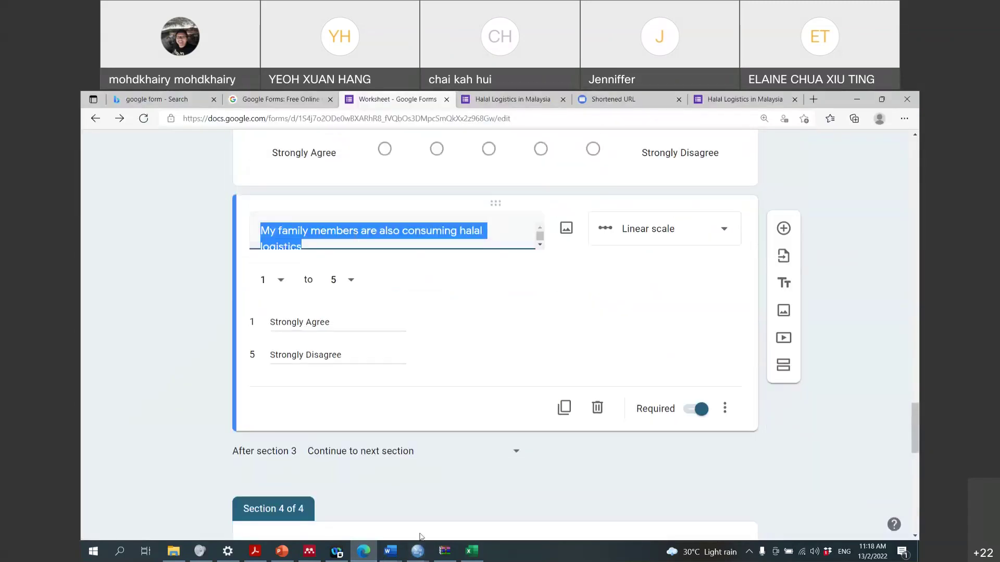
{"action": "mouse_move", "coordinate": [418, 552]}
{"action": "left_click", "coordinate": [354, 493]}
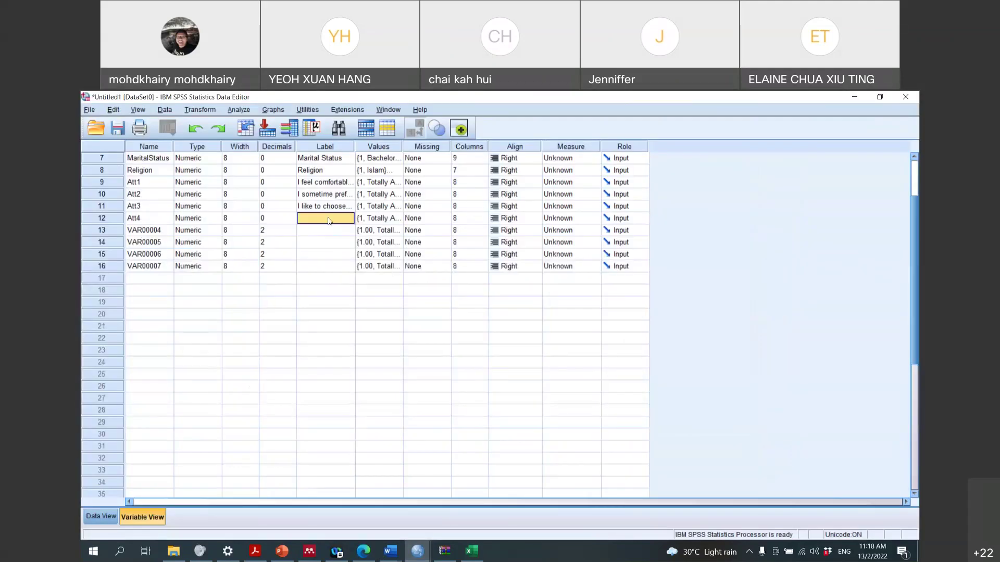
{"action": "right_click", "coordinate": [328, 218]}
{"action": "left_click", "coordinate": [340, 239]}
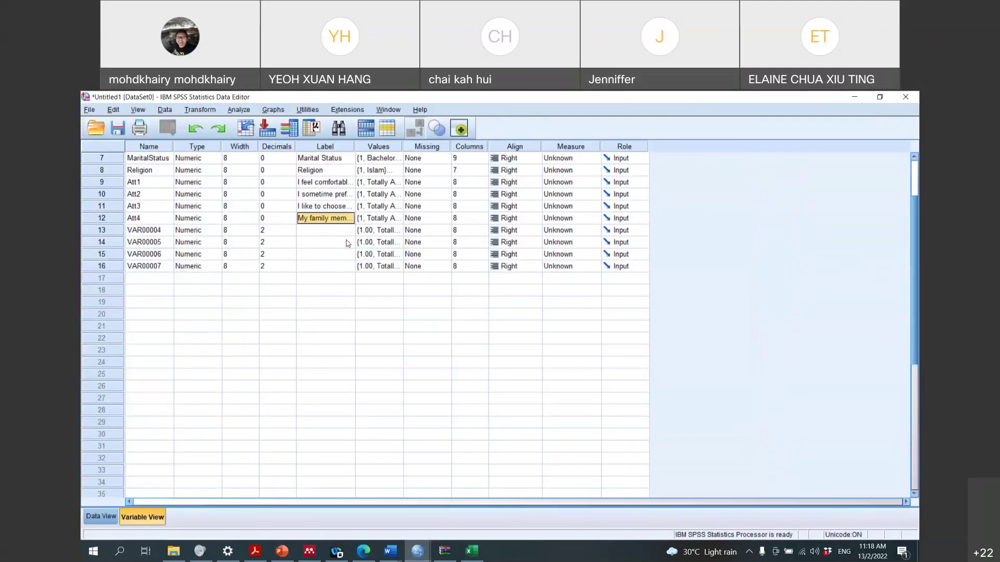
Highlight the construct name "Perceived behavioral control" under Section C of the Google Form, and return to the SPSS Data Editor
{"action": "left_click", "coordinate": [162, 233]}
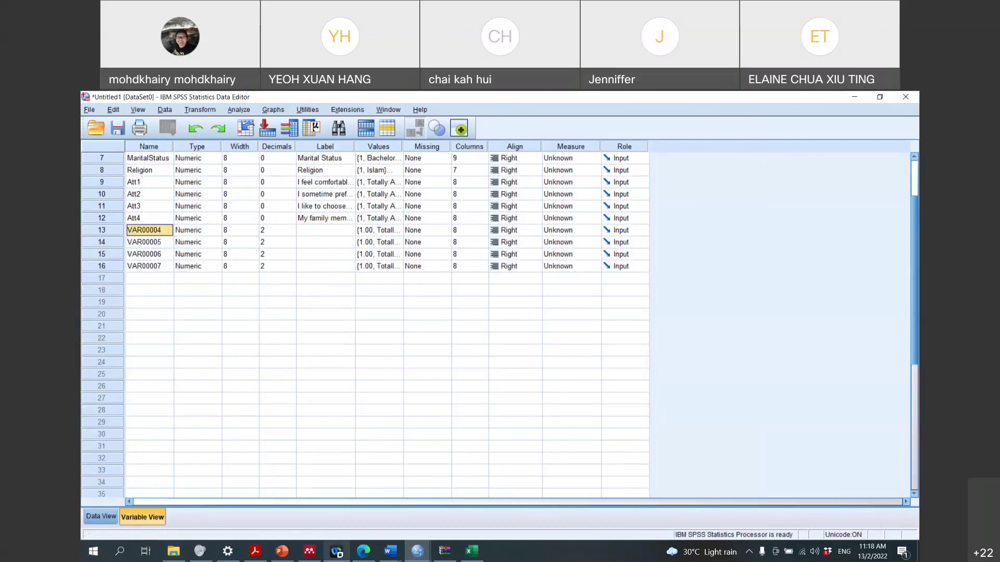
{"action": "left_click", "coordinate": [364, 552]}
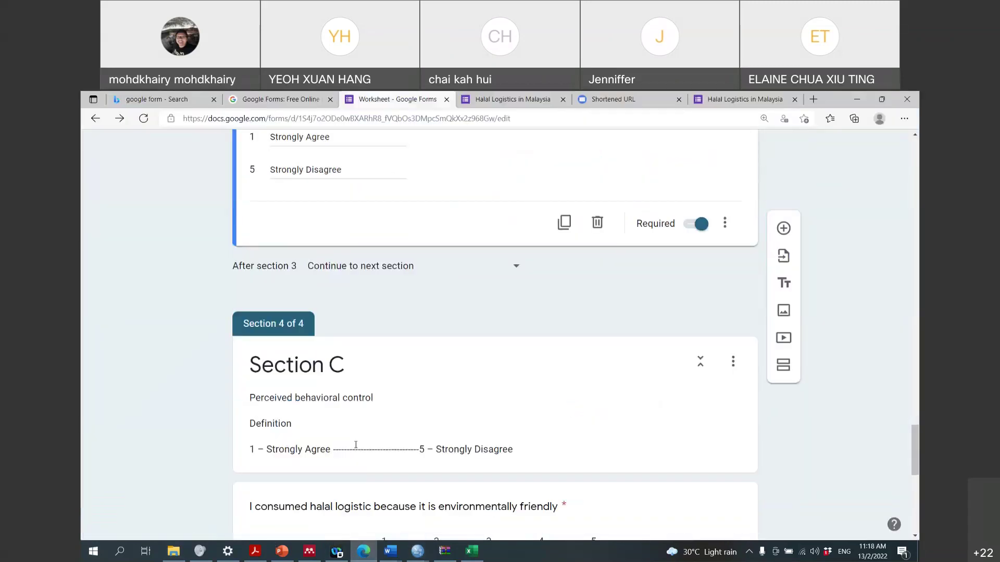
{"action": "left_click", "coordinate": [252, 397]}
{"action": "key", "text": "ctrl+a"}
{"action": "left_click_drag", "start_coordinate": [373, 289], "coordinate": [248, 289]}
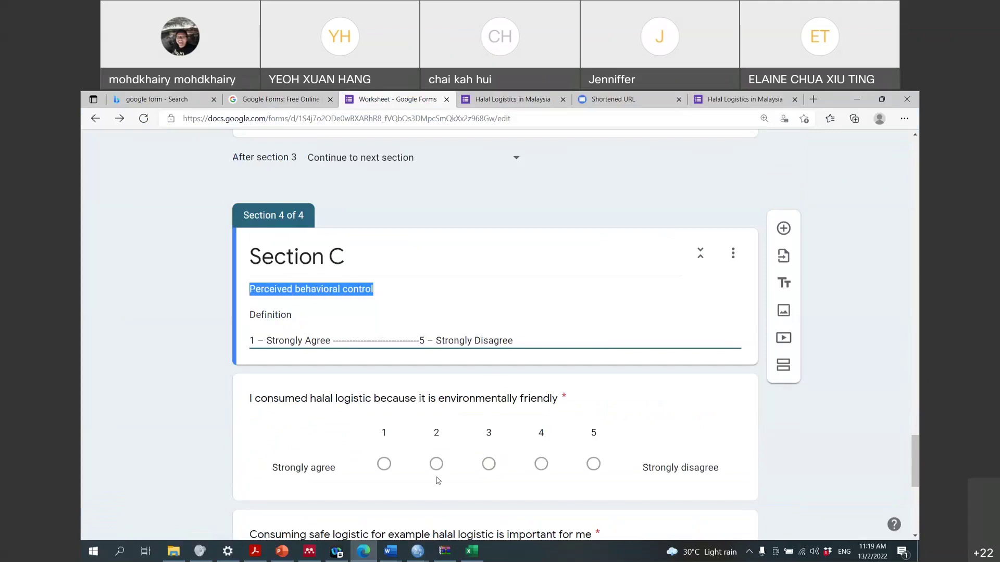
{"action": "left_click", "coordinate": [418, 551]}
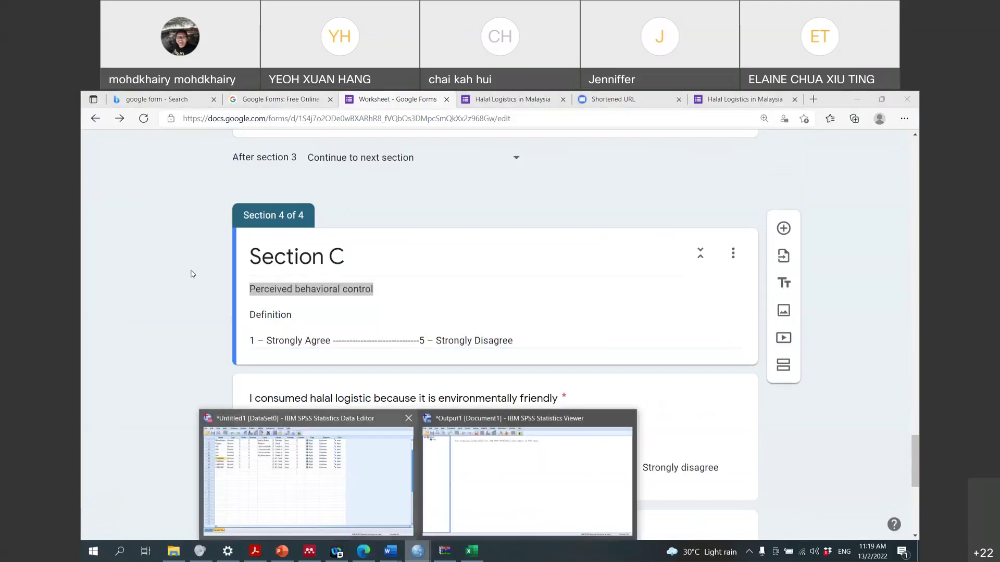
{"action": "left_click", "coordinate": [307, 474]}
Rename the variable in row 13 as PBC1 and set its decimals to 0
{"action": "right_click", "coordinate": [130, 230]}
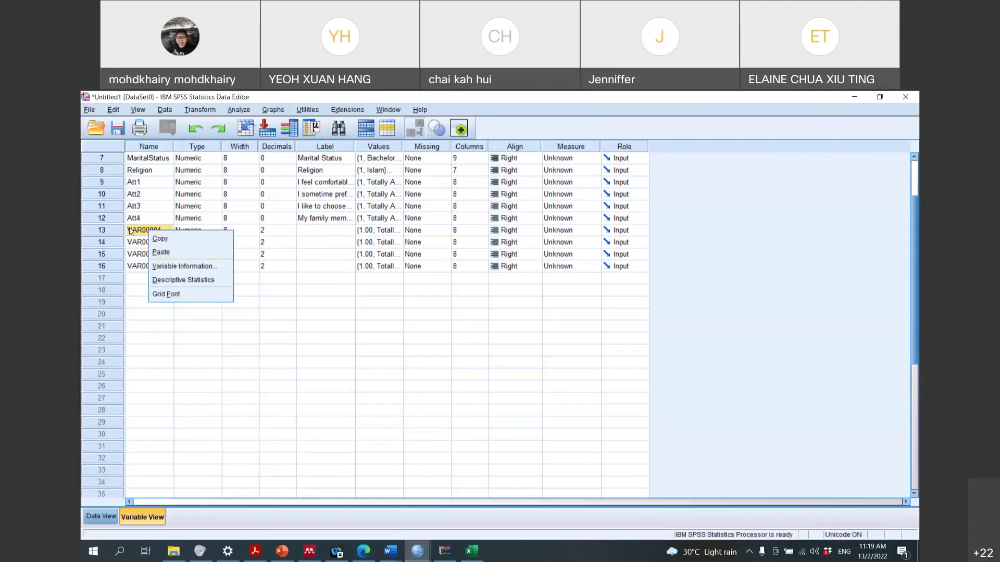
{"action": "left_click", "coordinate": [126, 232]}
{"action": "type", "text": "OP"}
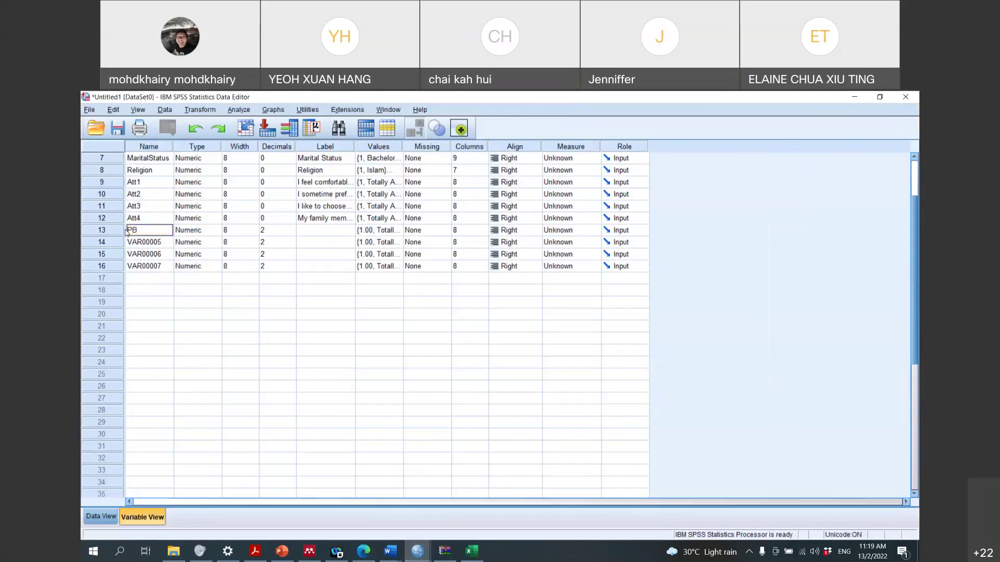
{"action": "type", "text": "1"}
{"action": "key", "text": "Tab"}
{"action": "key", "text": "Tab"}
{"action": "key", "text": "Tab"}
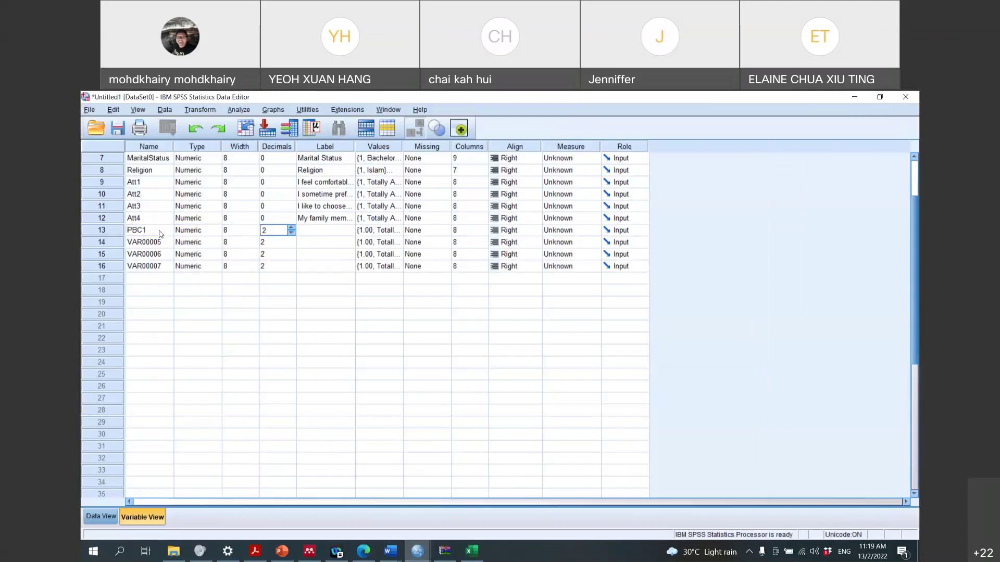
{"action": "type", "text": "0"}
{"action": "key", "text": "Tab"}
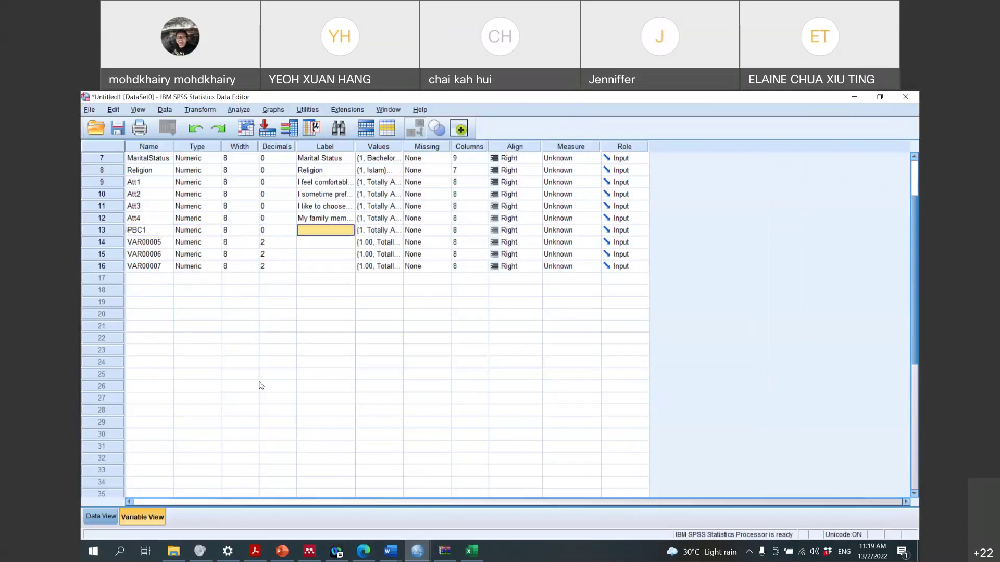
Copy the question "I consumed halal logistic because it is environmentally friendly" from the Google Form into PBC1's label in SPSS
{"action": "left_click", "coordinate": [370, 549]}
{"action": "left_click", "coordinate": [365, 404]}
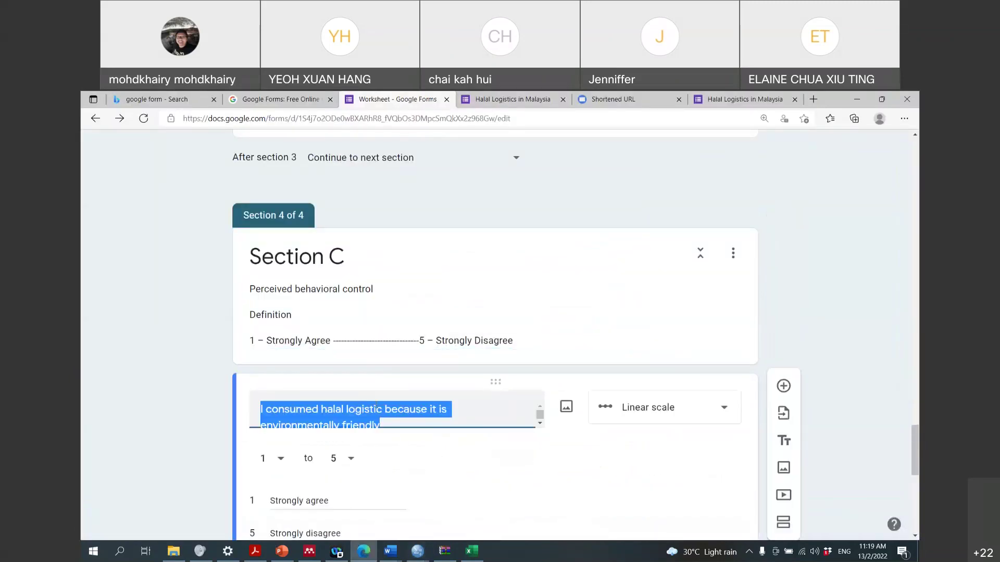
{"action": "key", "text": "ctrl+c"}
{"action": "left_click", "coordinate": [372, 466]}
{"action": "key", "text": "ctrl+v"}
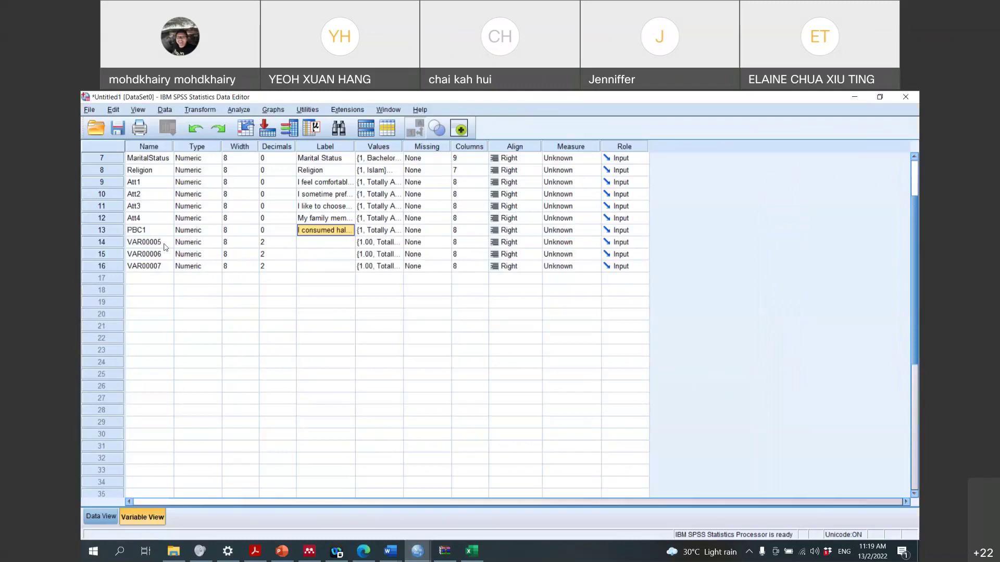
Rename the variable in row 14 as PBC2 and set its decimals to 0
{"action": "left_click", "coordinate": [166, 243]}
{"action": "type", "text": "PBC2"}
{"action": "key", "text": "Tab"}
{"action": "key", "text": "Tab"}
{"action": "type", "text": "0"}
{"action": "key", "text": "Tab"}
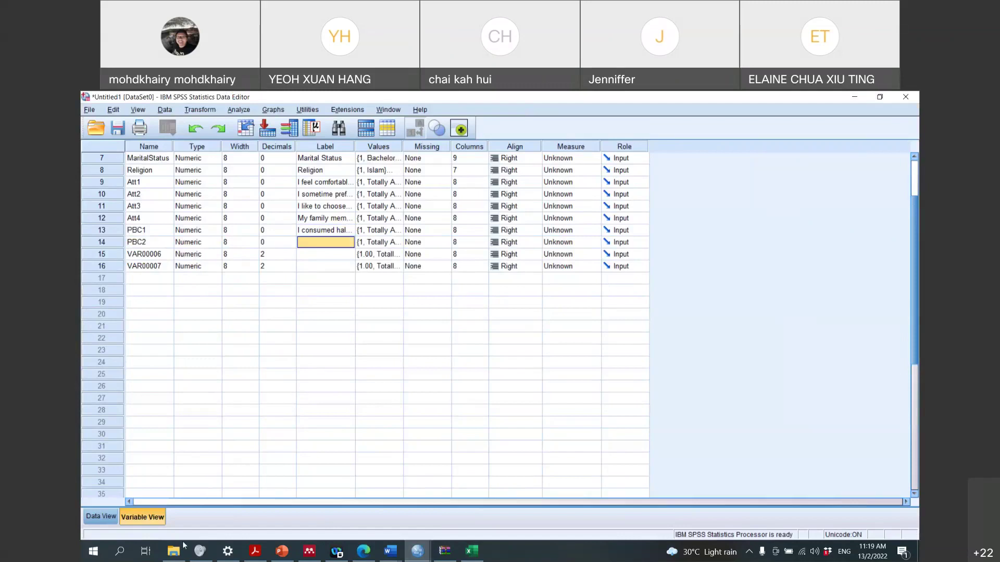
Copy the question "Consuming safe logistic for example halal logistic is important for me" from the Google Form into PBC2's label in SPSS
{"action": "key", "text": "alt+Tab"}
{"action": "scroll", "coordinate": [329, 342], "scroll_direction": "down", "scroll_amount": 5}
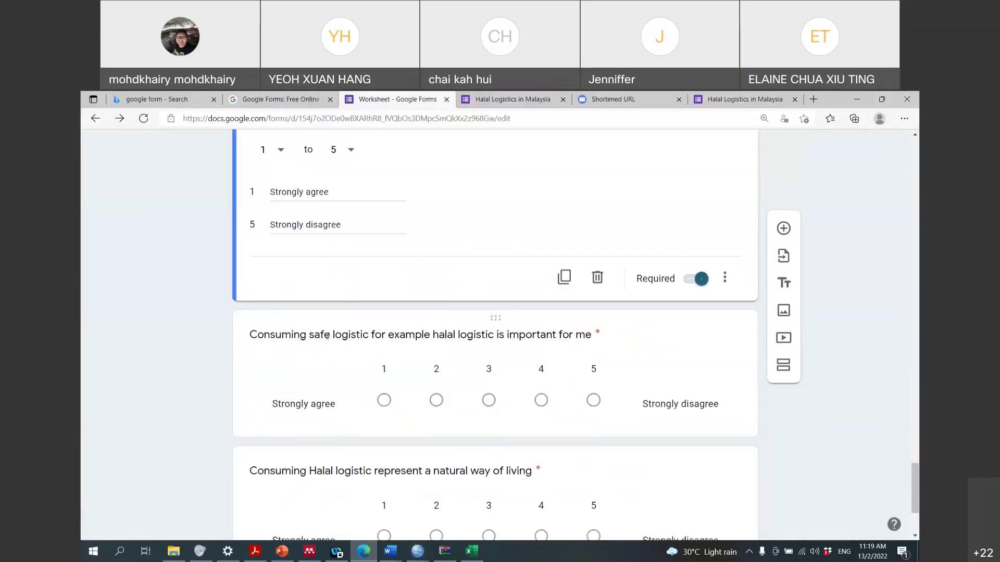
{"action": "left_click", "coordinate": [327, 336]}
{"action": "triple_click", "coordinate": [312, 237]}
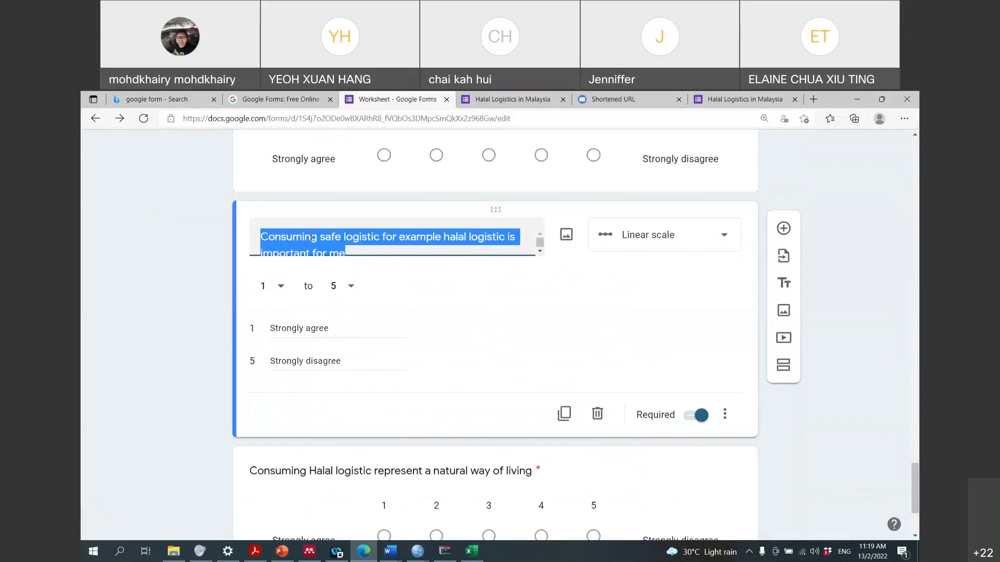
{"action": "left_click", "coordinate": [417, 551]}
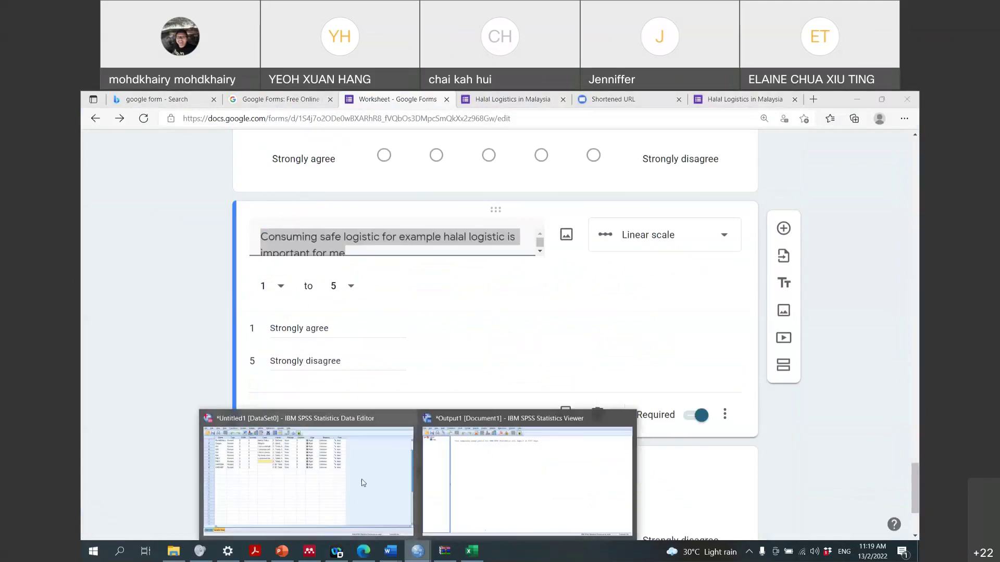
{"action": "left_click", "coordinate": [363, 483]}
{"action": "right_click", "coordinate": [306, 242]}
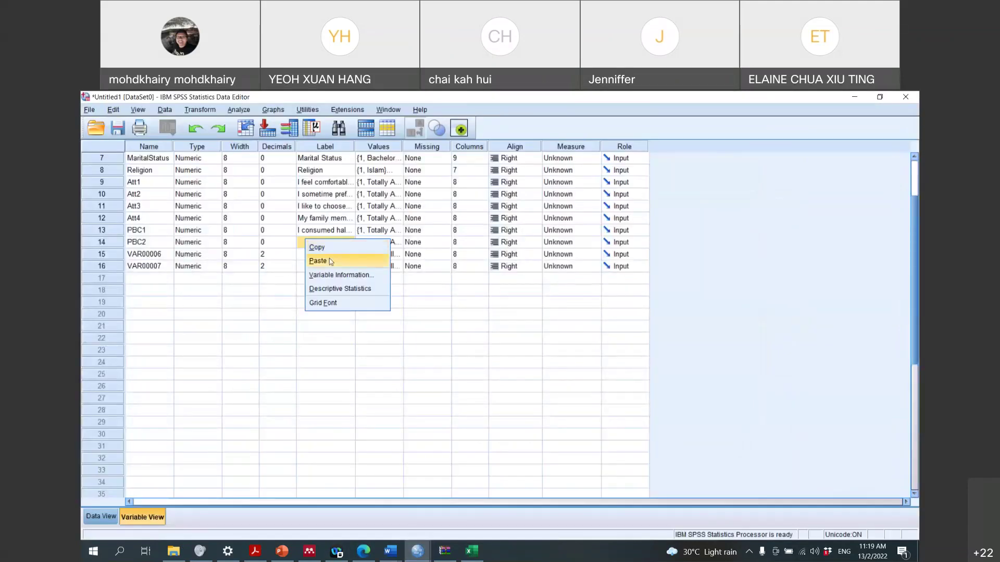
{"action": "left_click", "coordinate": [329, 261]}
Rename the variable in row 15 as PBC3 and set its decimals to 0
{"action": "left_click", "coordinate": [156, 256]}
{"action": "type", "text": "PBC3"}
{"action": "key", "text": "Tab"}
{"action": "key", "text": "Tab"}
{"action": "type", "text": "0"}
{"action": "key", "text": "Tab"}
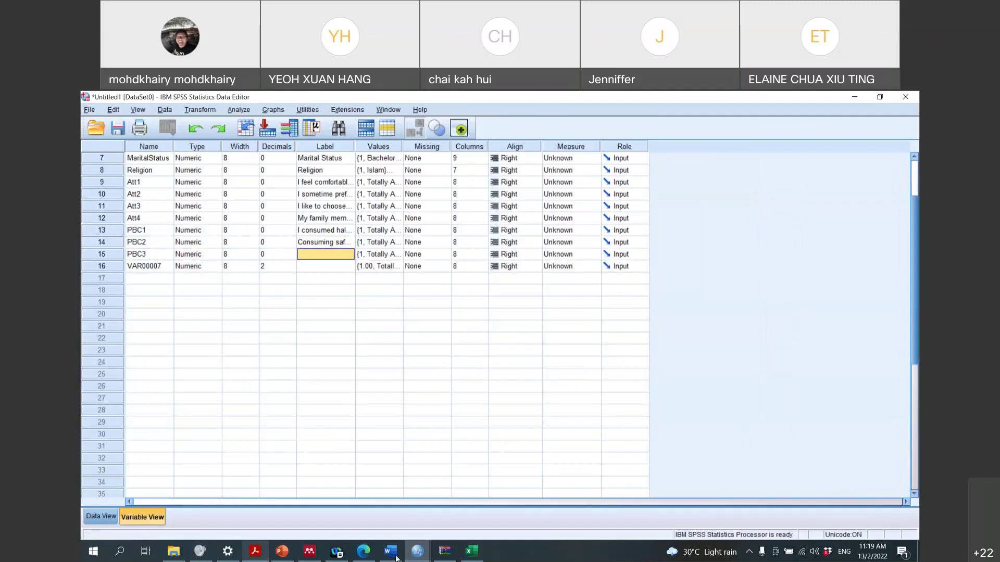
Copy the question "Consuming Halal logistic represent a natural way of living" from the Google Form into PBC3's label in SPSS
{"action": "left_click", "coordinate": [363, 551]}
{"action": "scroll", "coordinate": [380, 429], "scroll_direction": "down", "scroll_amount": 3}
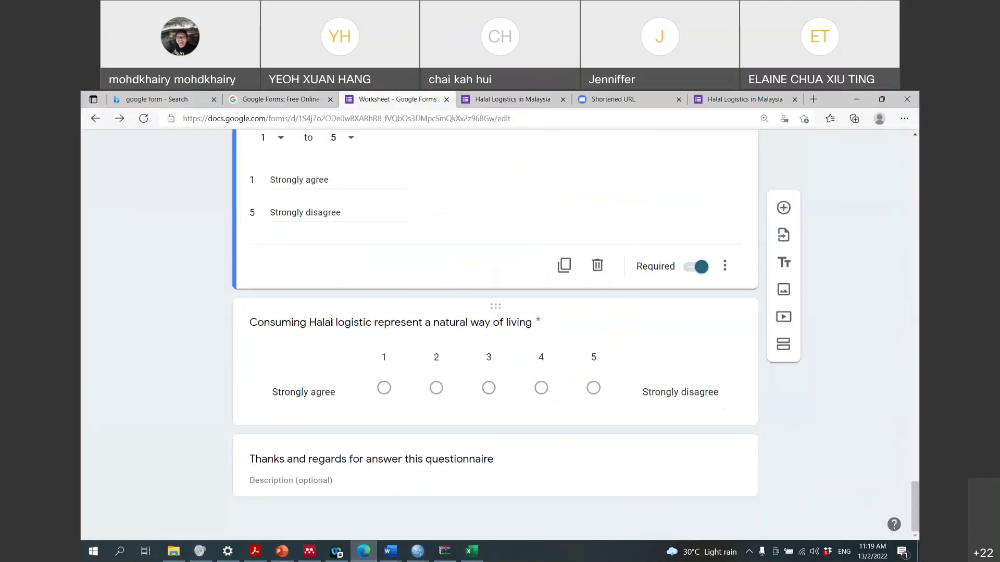
{"action": "left_click", "coordinate": [332, 311]}
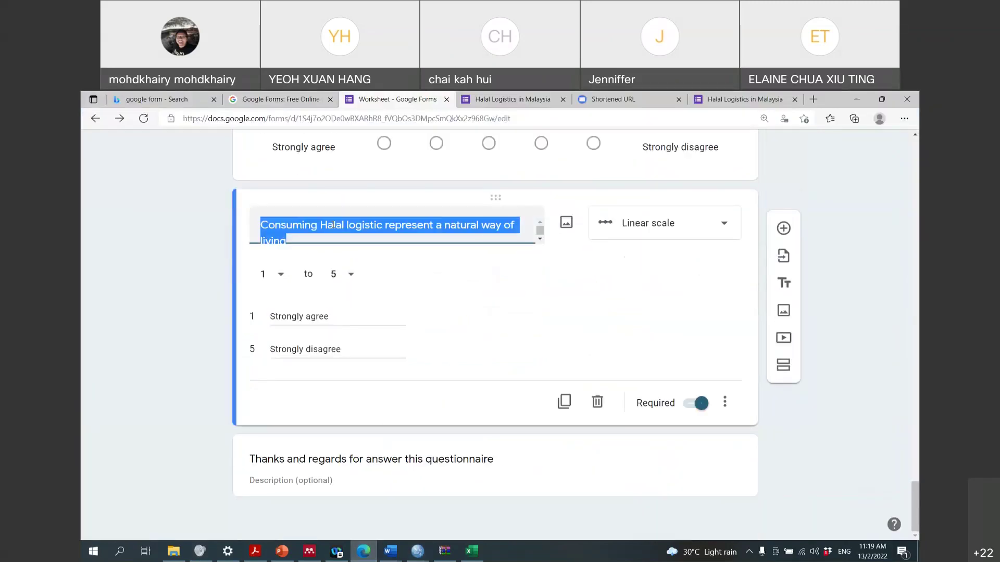
{"action": "scroll", "coordinate": [448, 424], "scroll_direction": "up", "scroll_amount": 5}
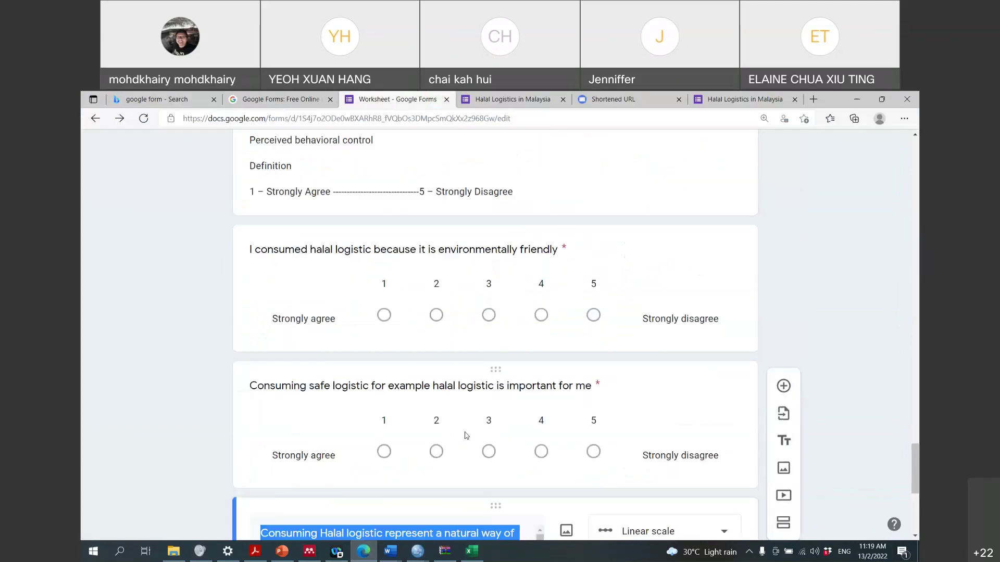
{"action": "scroll", "coordinate": [465, 433], "scroll_direction": "up", "scroll_amount": 1}
{"action": "scroll", "coordinate": [465, 425], "scroll_direction": "down", "scroll_amount": 5}
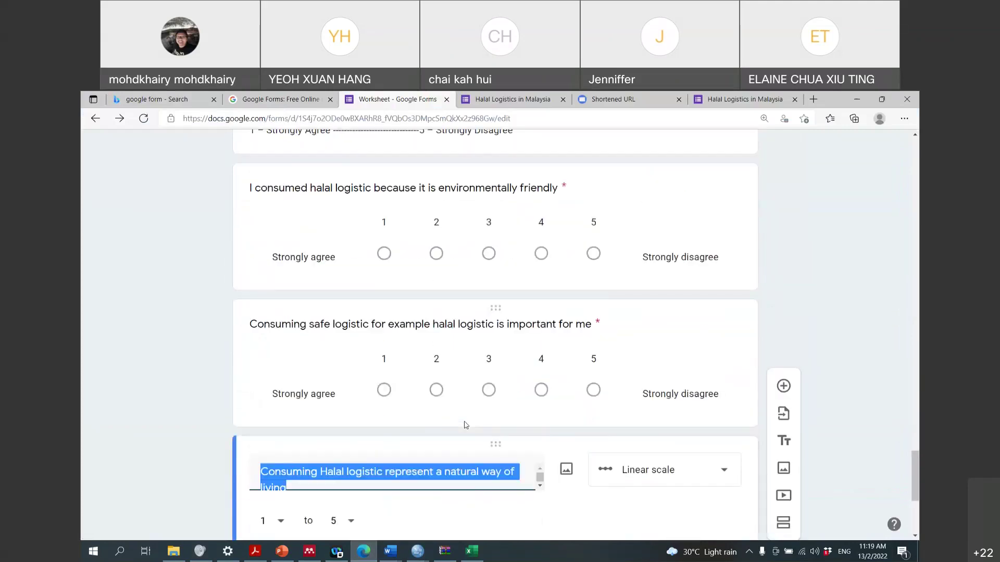
{"action": "left_click", "coordinate": [467, 551]}
{"action": "mouse_move", "coordinate": [439, 541]}
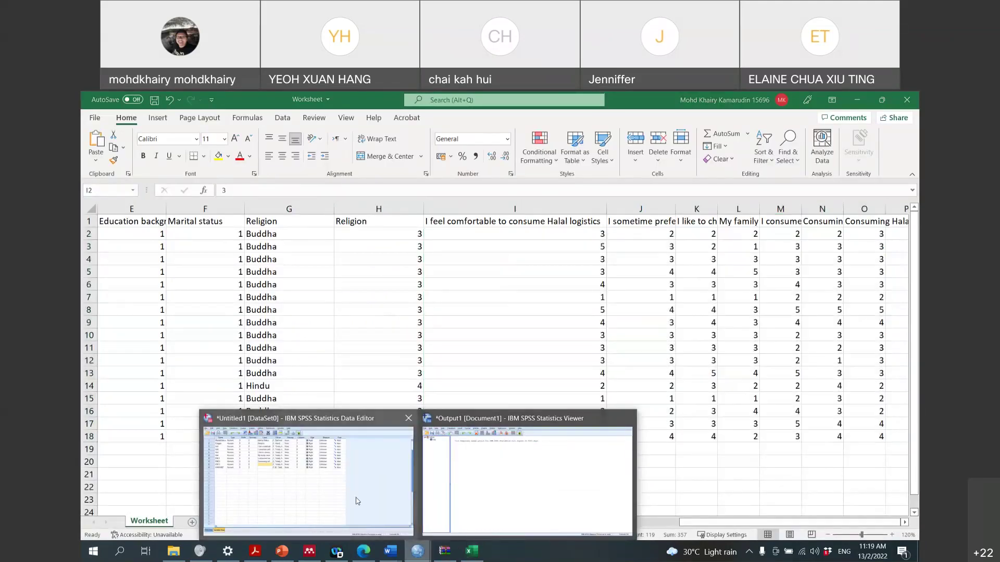
{"action": "left_click", "coordinate": [396, 459]}
{"action": "key", "text": "ctrl+v"}
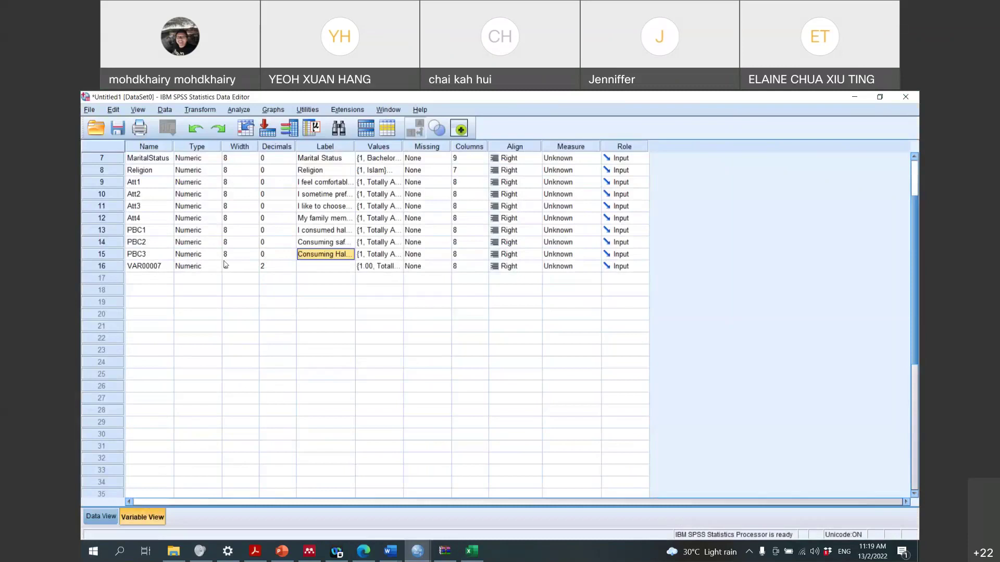
Delete the surplus variable VAR00007 from the dataset and review the variable definitions and the data
{"action": "left_click", "coordinate": [101, 517]}
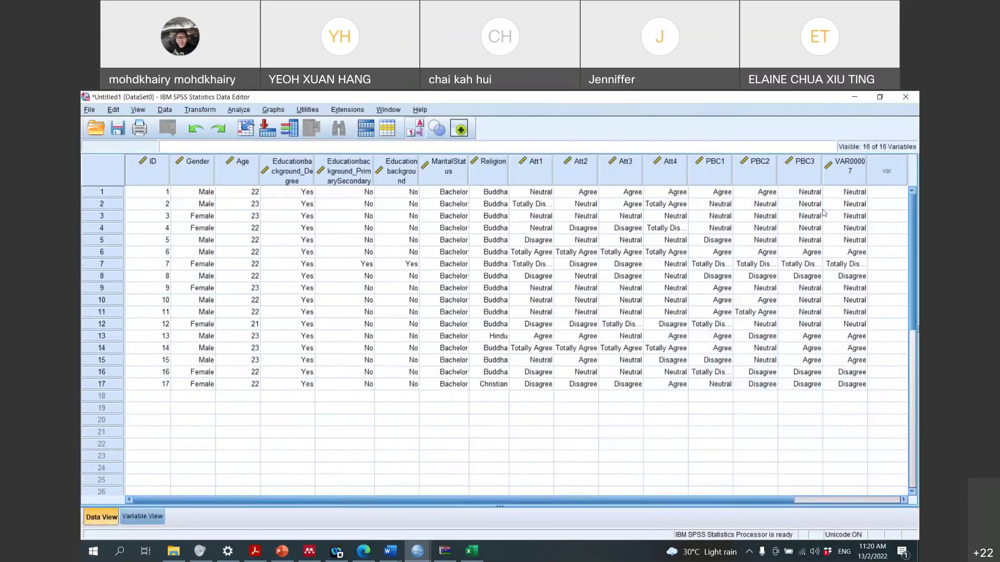
{"action": "left_click", "coordinate": [832, 178]}
{"action": "right_click", "coordinate": [836, 176]}
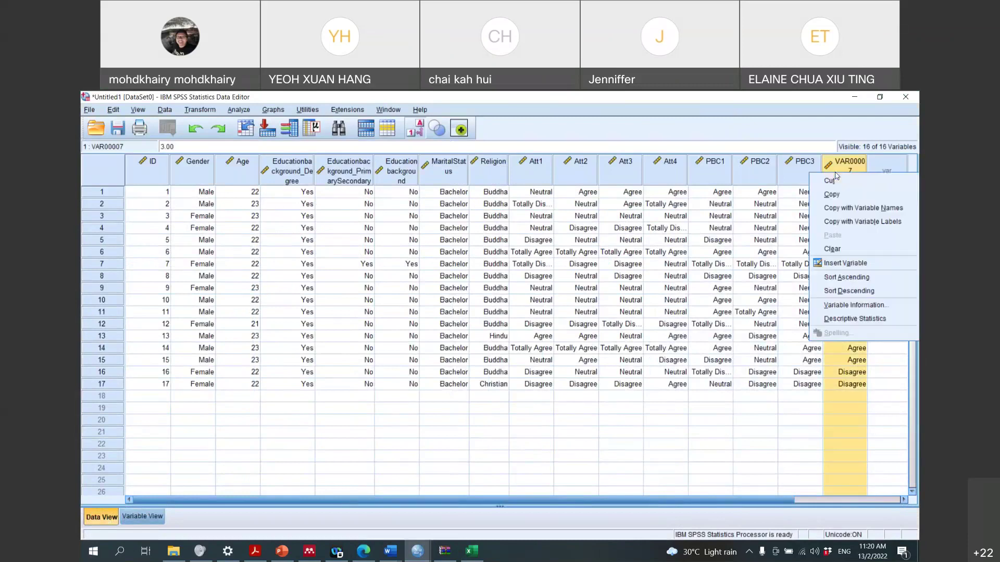
{"action": "left_click", "coordinate": [844, 250]}
{"action": "left_click", "coordinate": [138, 516]}
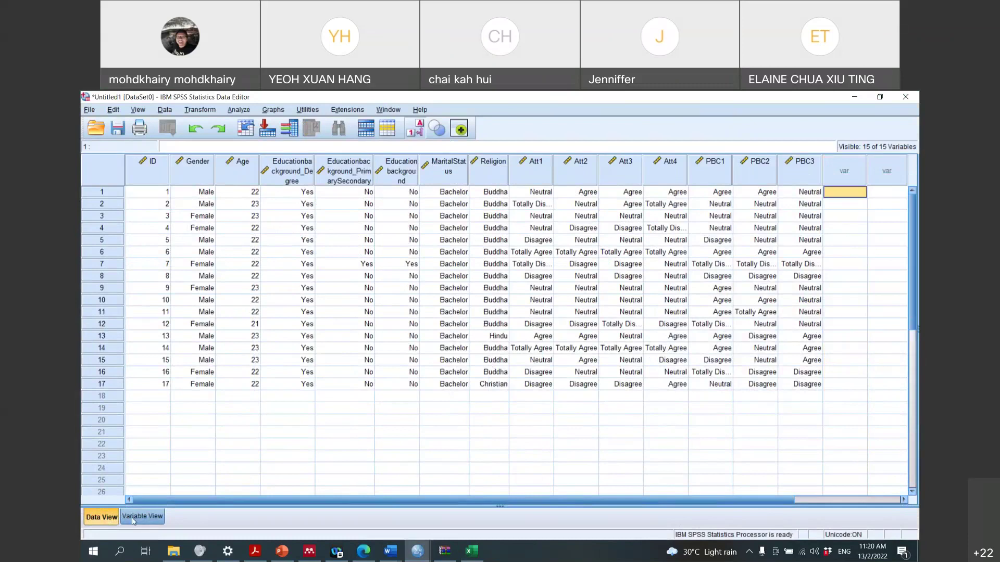
{"action": "scroll", "coordinate": [496, 352], "scroll_direction": "up", "scroll_amount": 2}
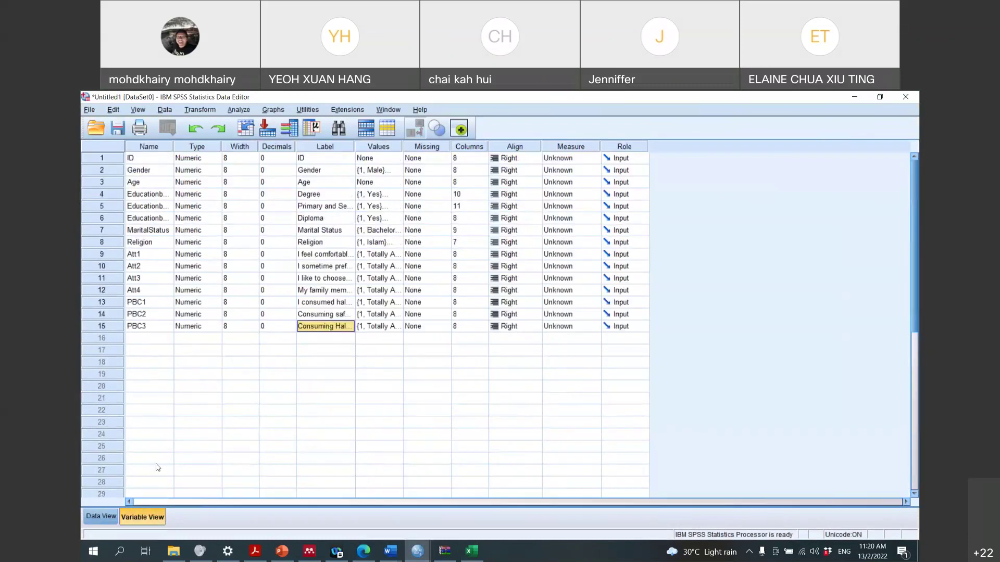
{"action": "left_click", "coordinate": [100, 517]}
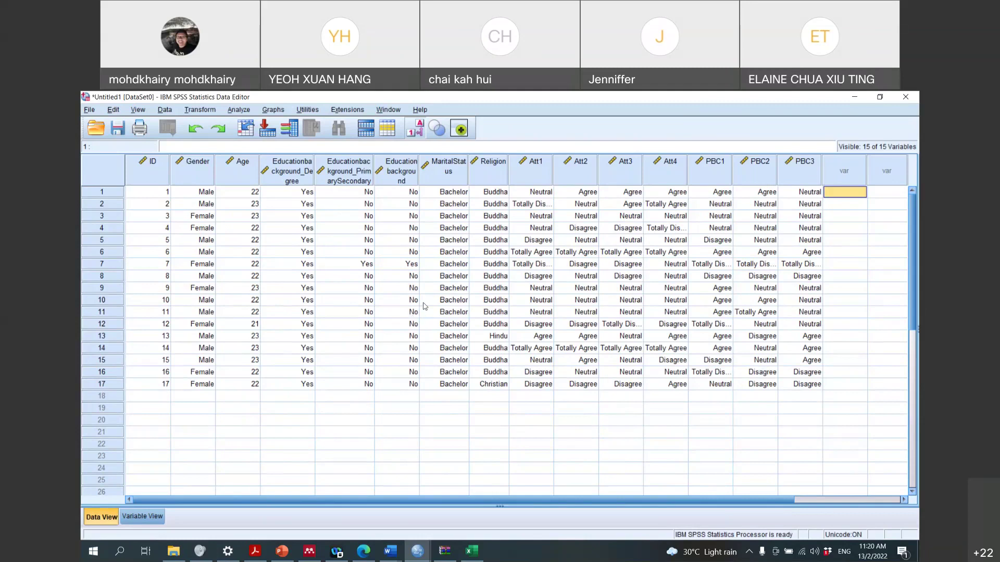
{"action": "left_click", "coordinate": [241, 110]}
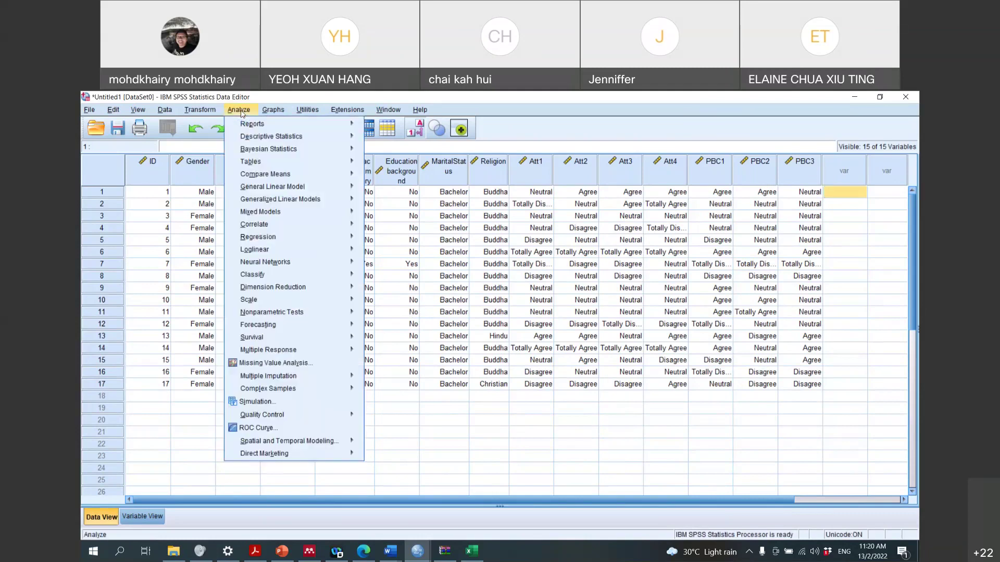
{"action": "left_click", "coordinate": [240, 110]}
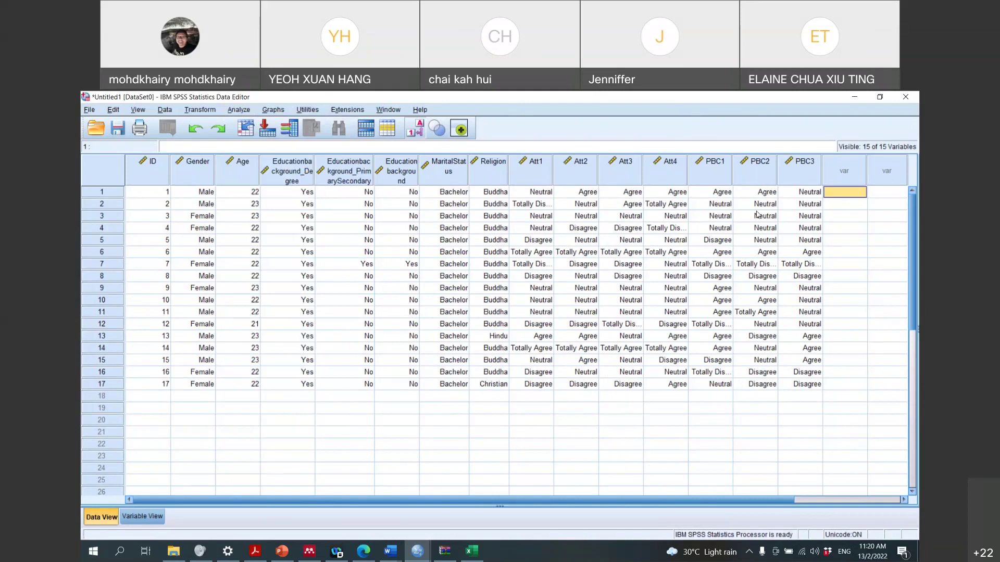
{"action": "left_click", "coordinate": [134, 109]}
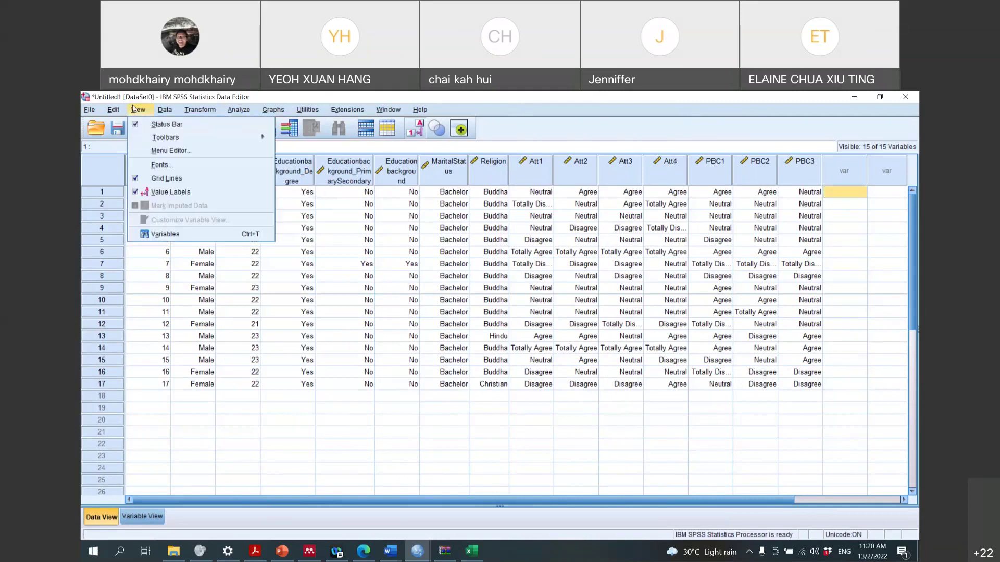
{"action": "left_click", "coordinate": [134, 109]}
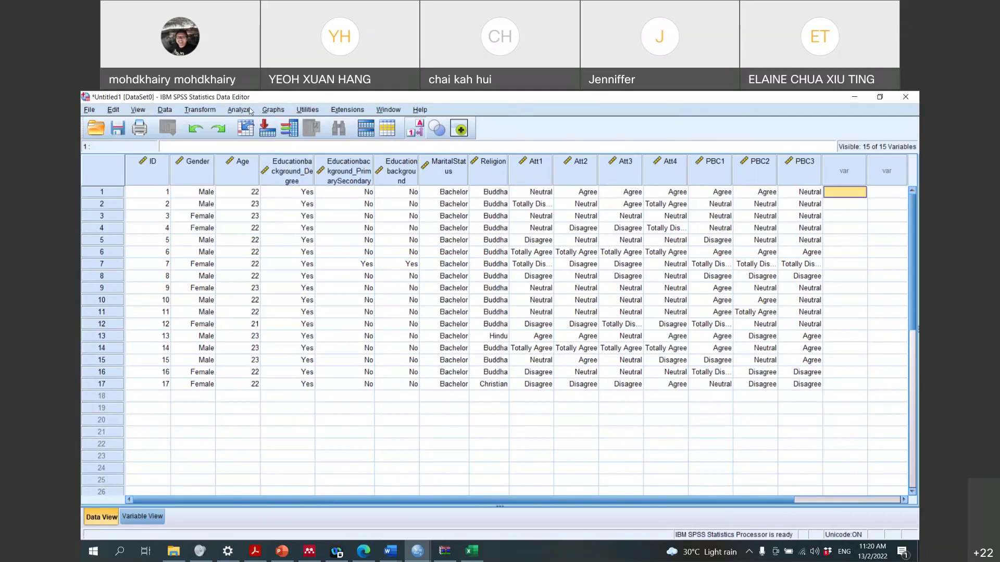
Start a Frequencies analysis and select the Gender, Age and Religion variables
{"action": "left_click", "coordinate": [244, 111]}
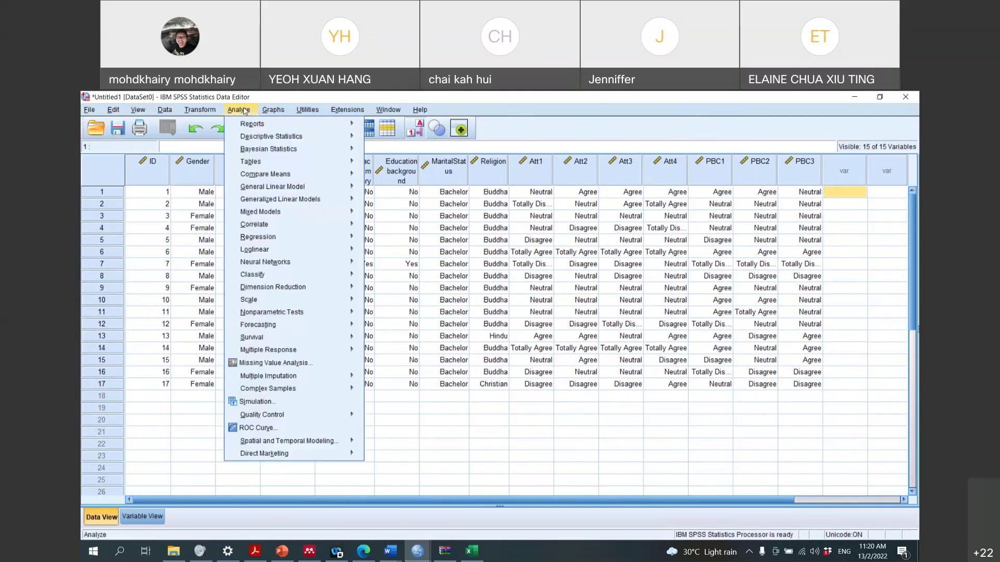
{"action": "mouse_move", "coordinate": [267, 136]}
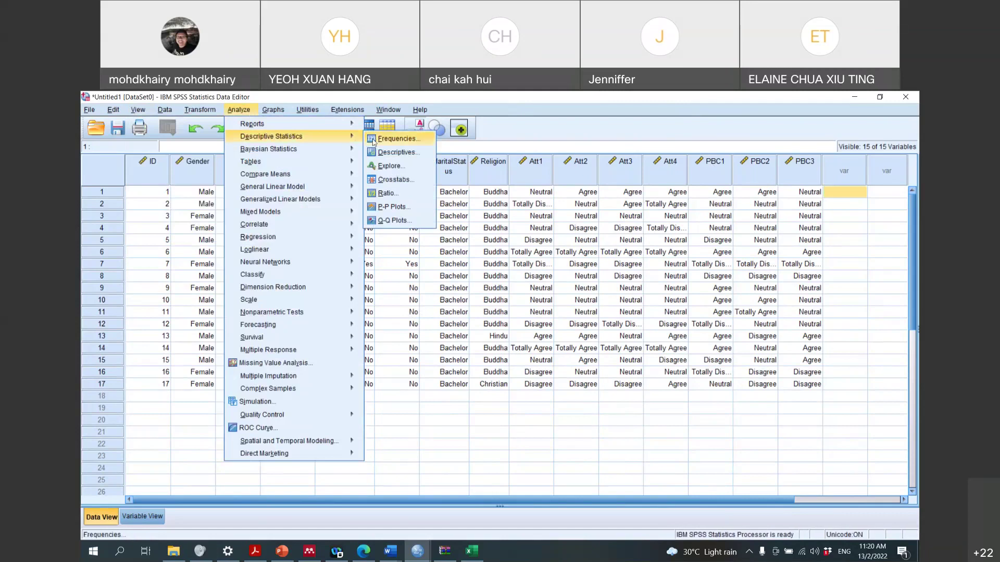
{"action": "left_click", "coordinate": [398, 138]}
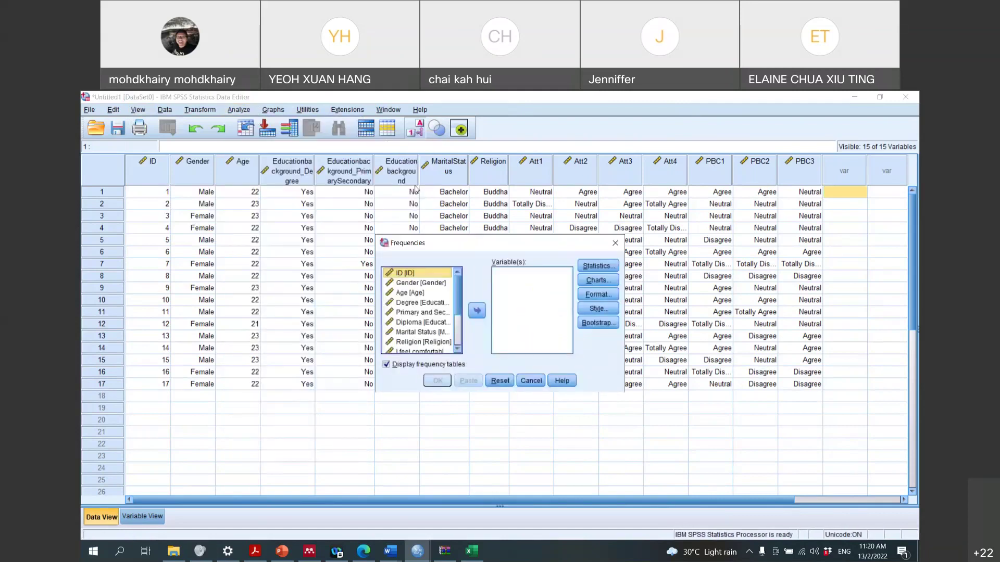
{"action": "left_click", "coordinate": [430, 284]}
{"action": "left_click", "coordinate": [423, 294], "text": "shift"}
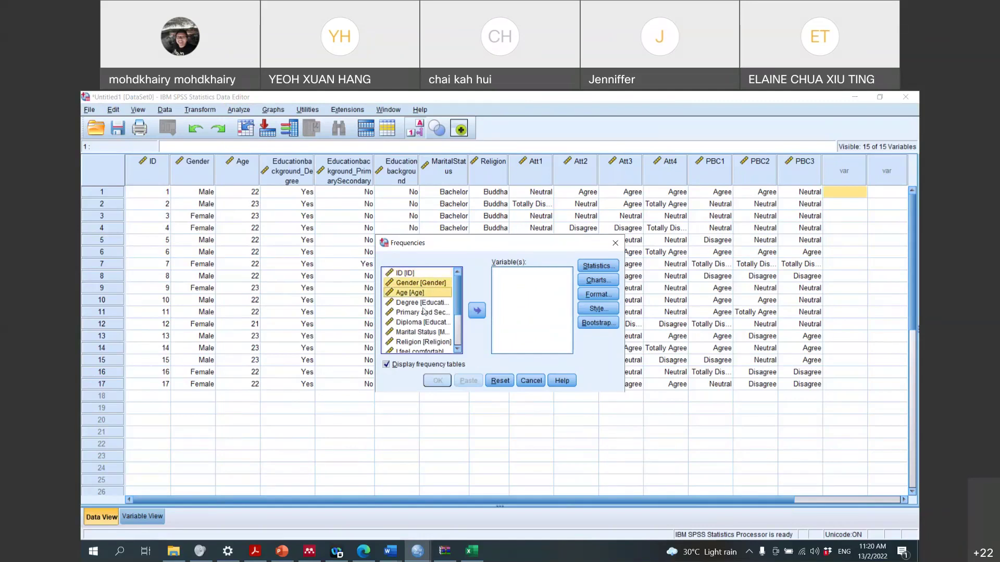
{"action": "left_click", "coordinate": [426, 344], "text": "ctrl"}
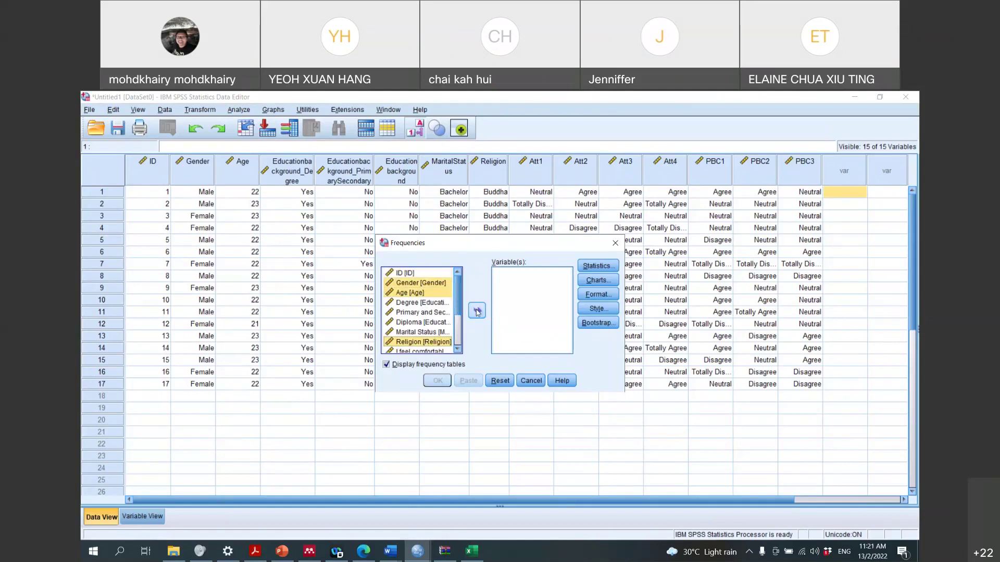
Include quartiles, mean, median and standard deviation in the frequency statistics
{"action": "left_click", "coordinate": [597, 266]}
{"action": "left_click", "coordinate": [405, 249]}
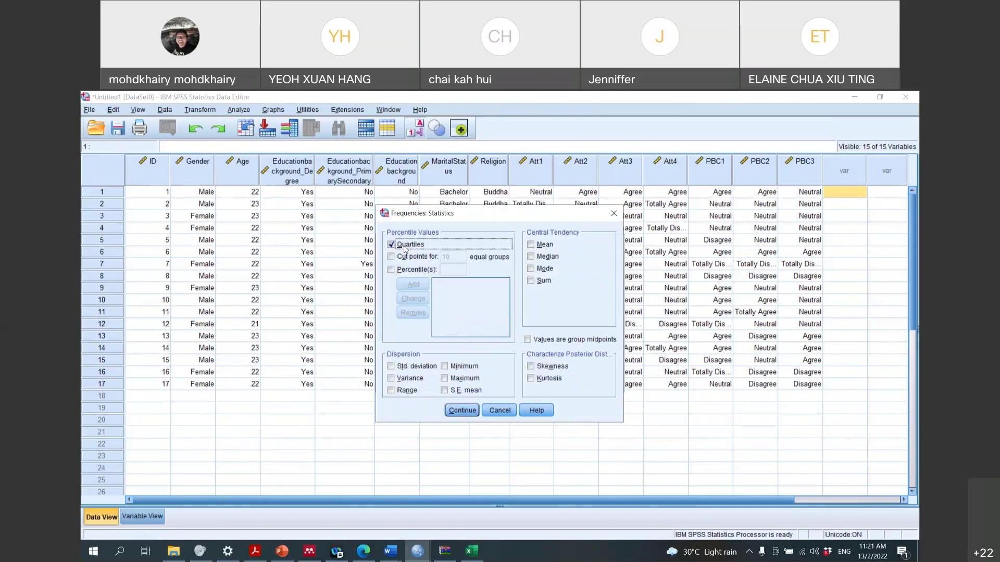
{"action": "left_click", "coordinate": [531, 244]}
{"action": "left_click", "coordinate": [533, 256]}
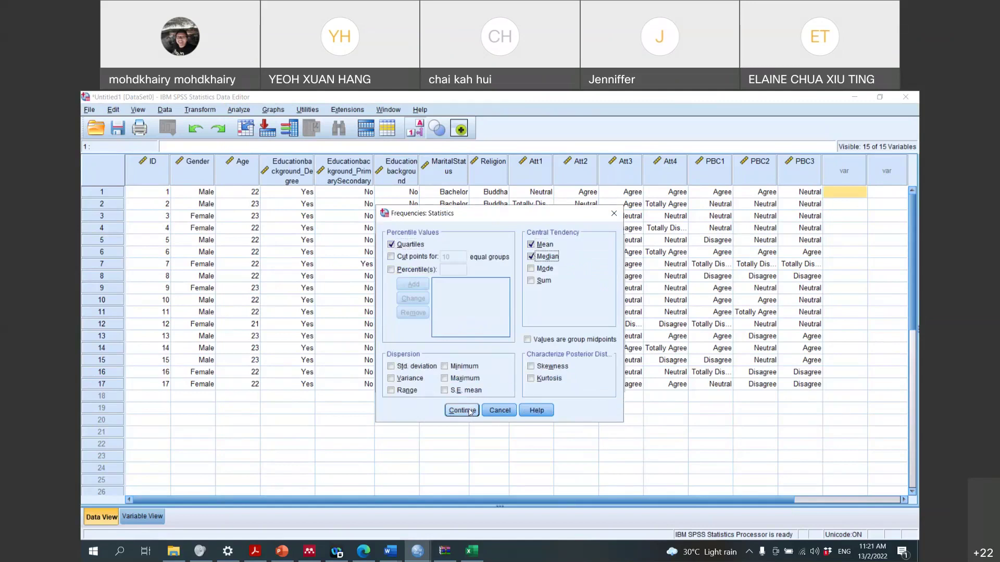
{"action": "left_click", "coordinate": [407, 367]}
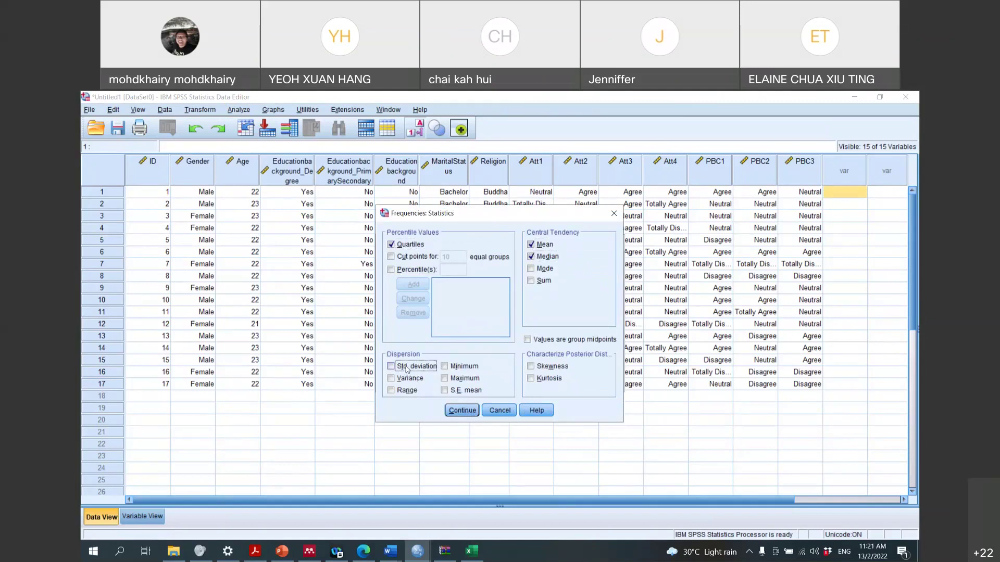
{"action": "left_click", "coordinate": [462, 410]}
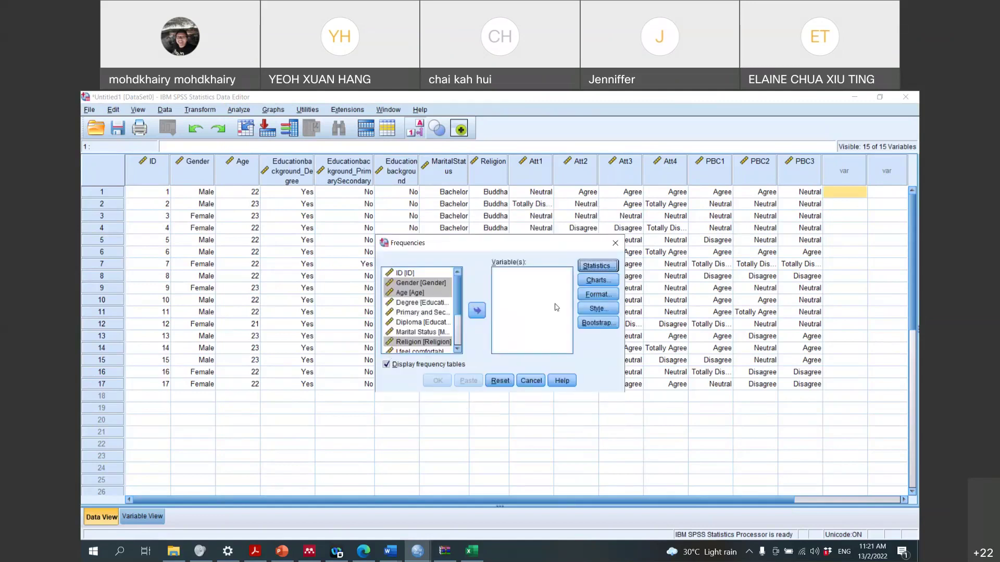
Run the frequency analysis on the selected Gender, Age and Religion variables and review the output tables
{"action": "left_click", "coordinate": [477, 311]}
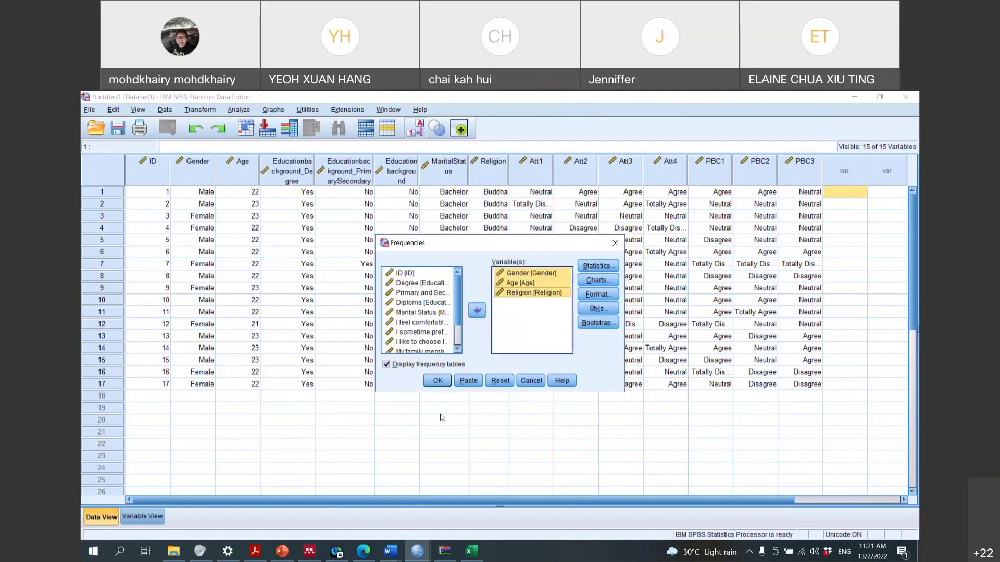
{"action": "left_click", "coordinate": [436, 382]}
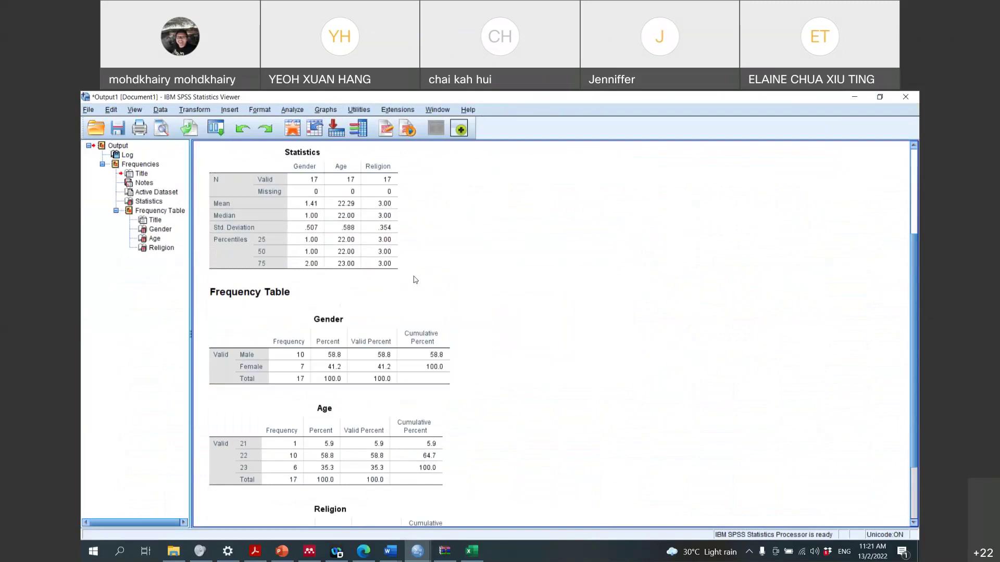
{"action": "scroll", "coordinate": [411, 274], "scroll_direction": "down", "scroll_amount": 3}
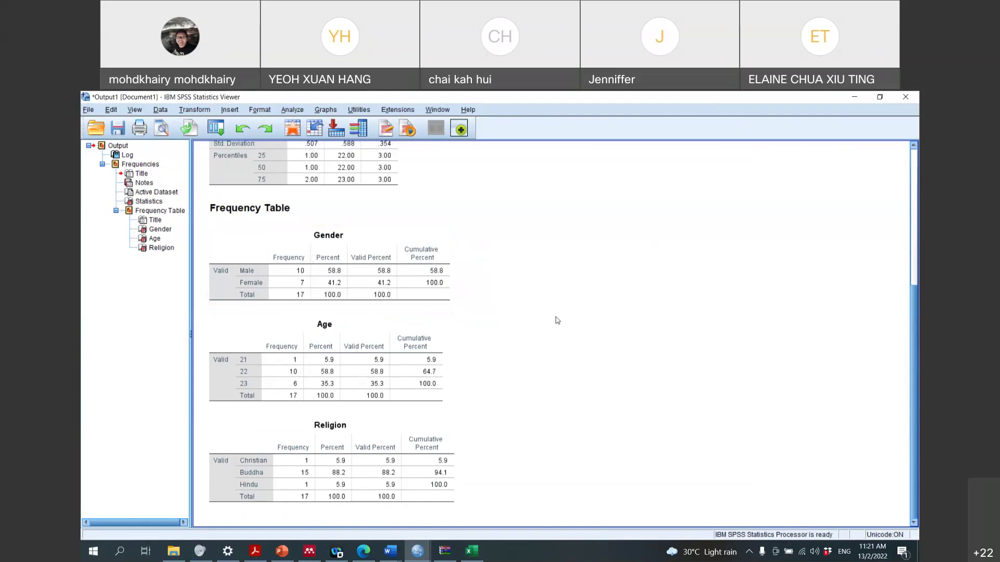
Switch to the Word document Halal Logistics in Malaysia_06022022 and add an empty line under heading 4.2 Main finding
{"action": "mouse_move", "coordinate": [399, 553]}
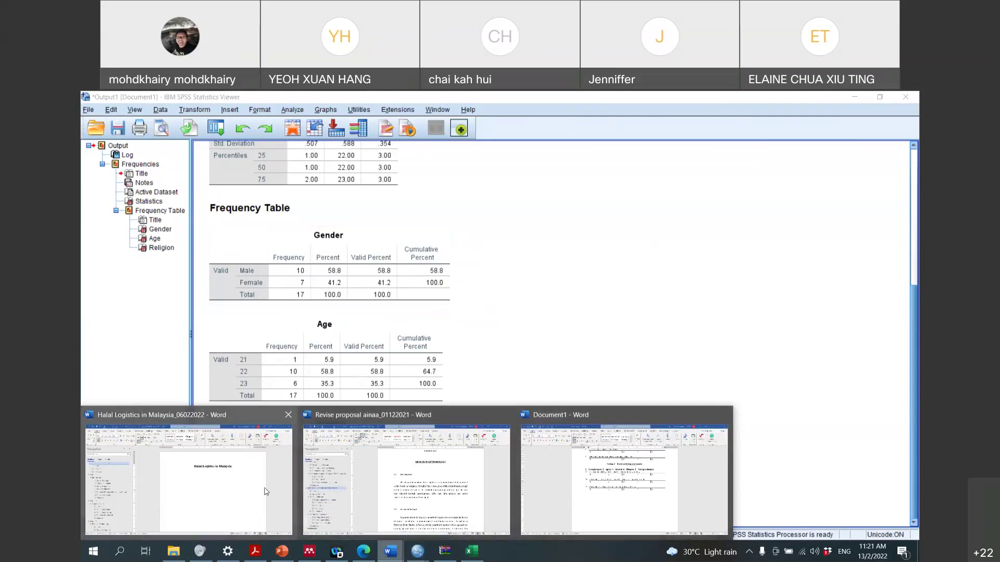
{"action": "left_click", "coordinate": [266, 492]}
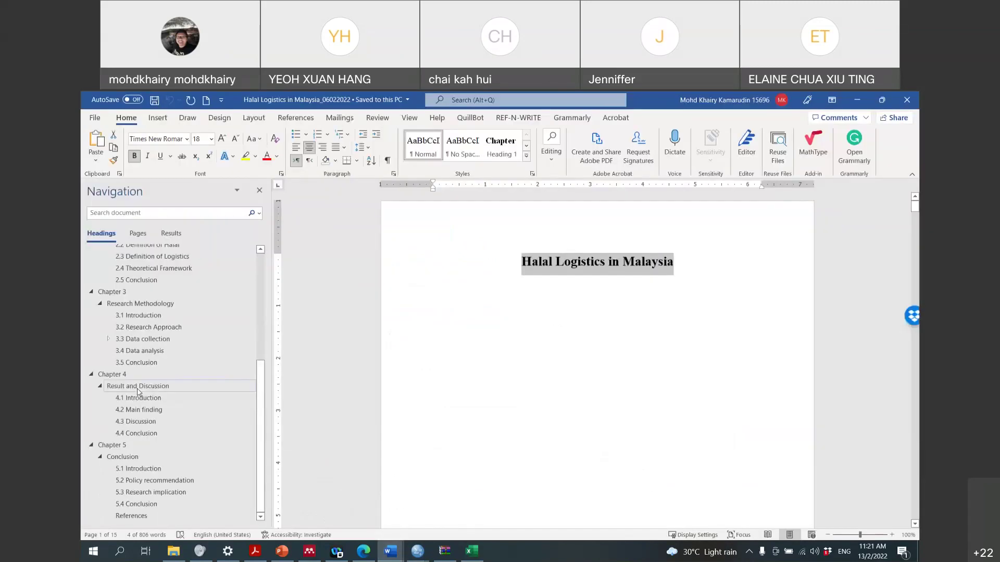
{"action": "left_click", "coordinate": [144, 410]}
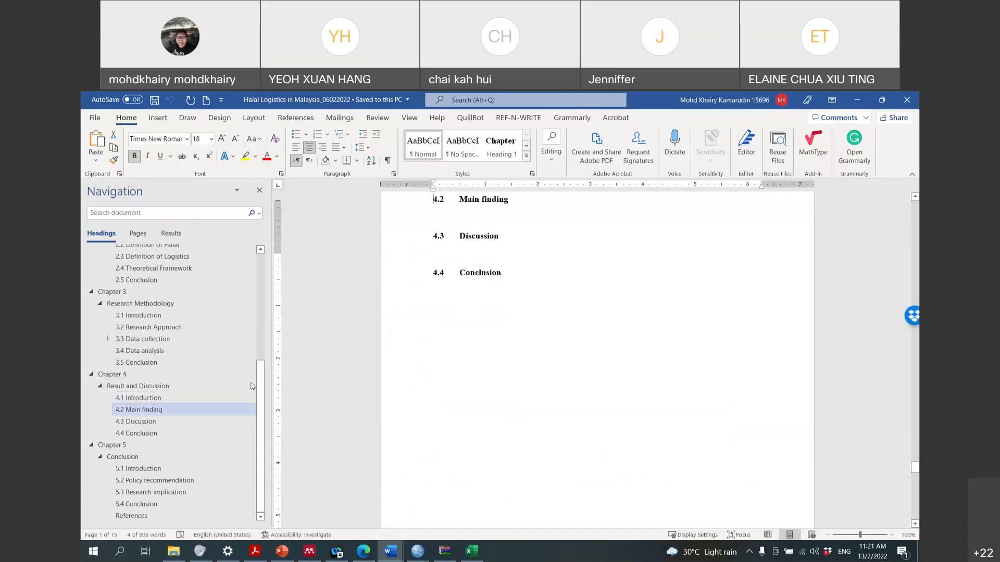
{"action": "left_click", "coordinate": [702, 279]}
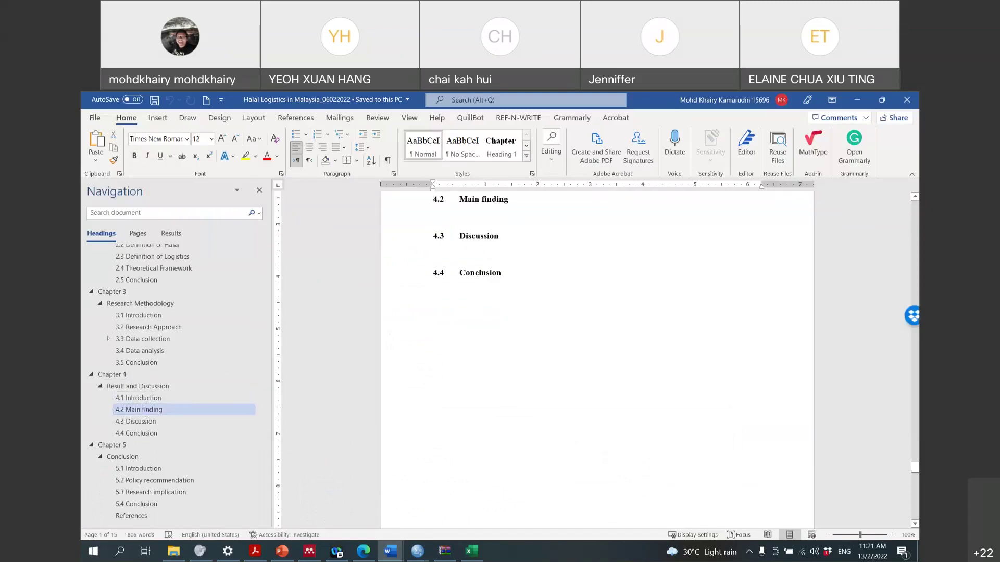
{"action": "key", "text": "Return"}
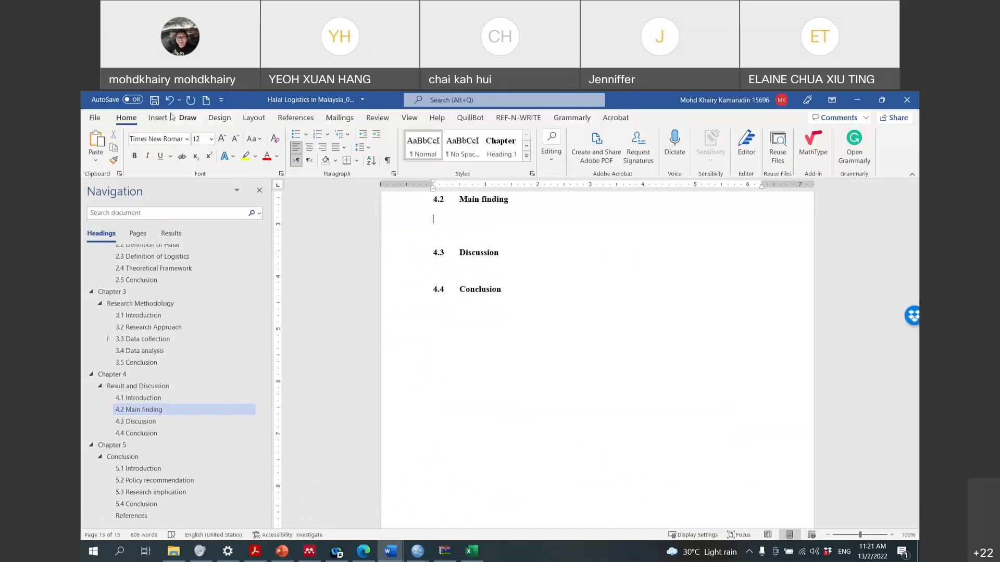
Insert a caption with the Table label under the 4.2 Main finding heading
{"action": "left_click", "coordinate": [292, 119]}
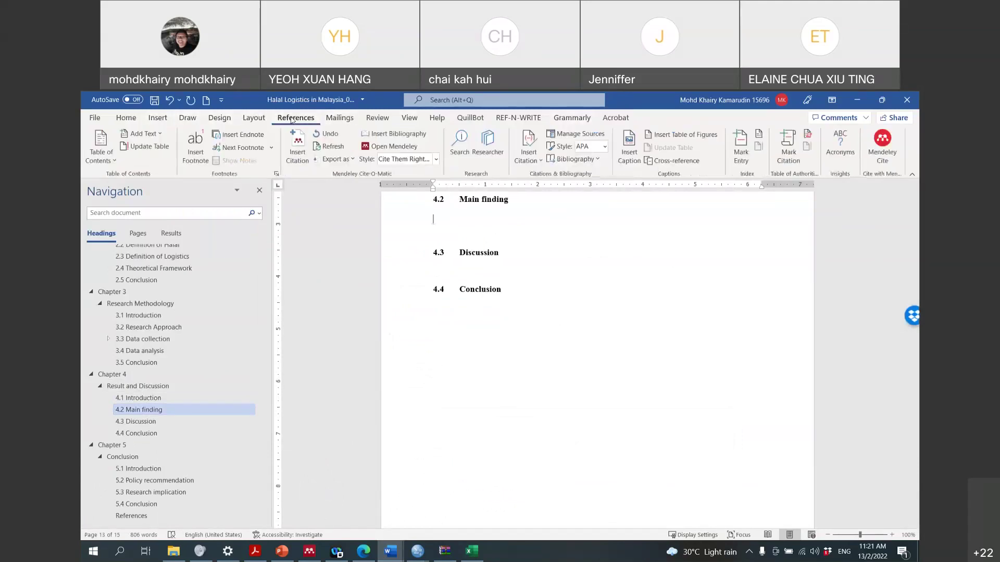
{"action": "left_click", "coordinate": [633, 152]}
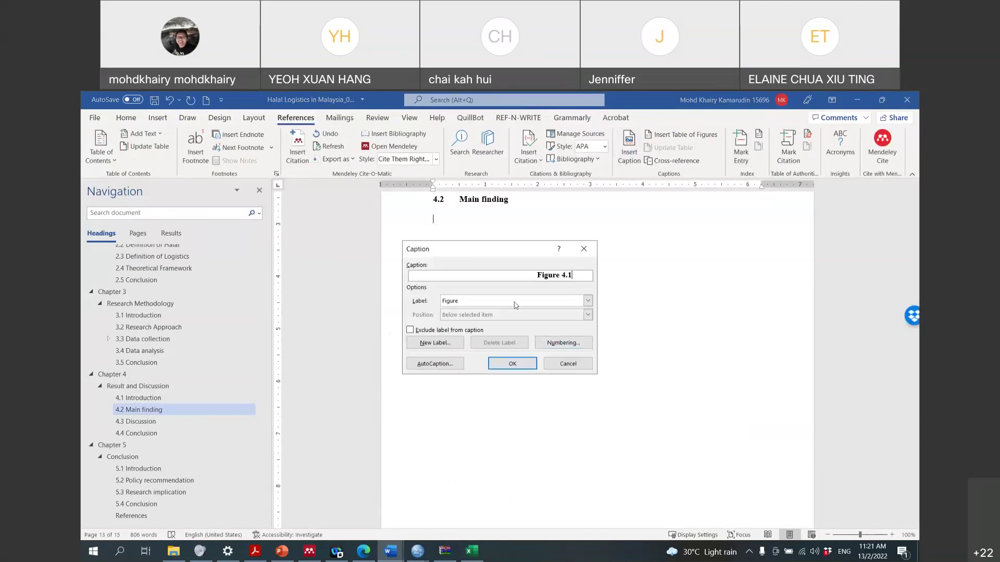
{"action": "left_click", "coordinate": [484, 306]}
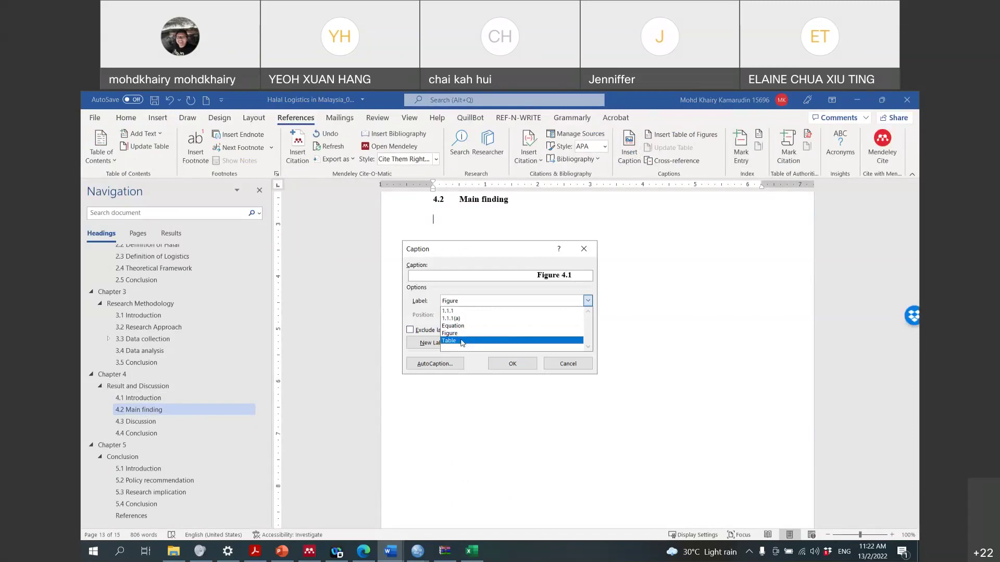
{"action": "left_click", "coordinate": [462, 341]}
{"action": "left_click", "coordinate": [513, 364]}
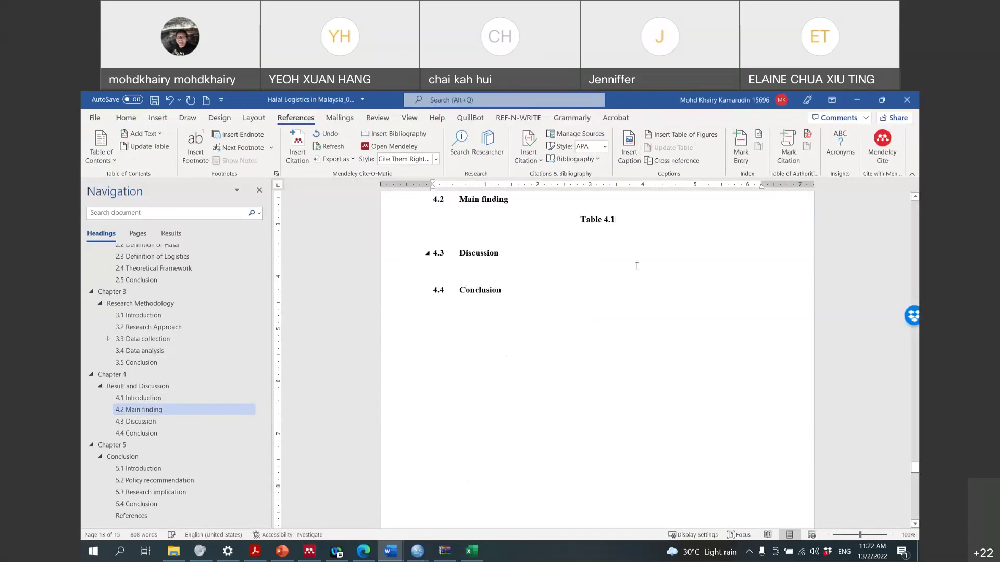
Insert a table of three columns and three rows on a new line below the Table 4.1 caption
{"action": "key", "text": "Return"}
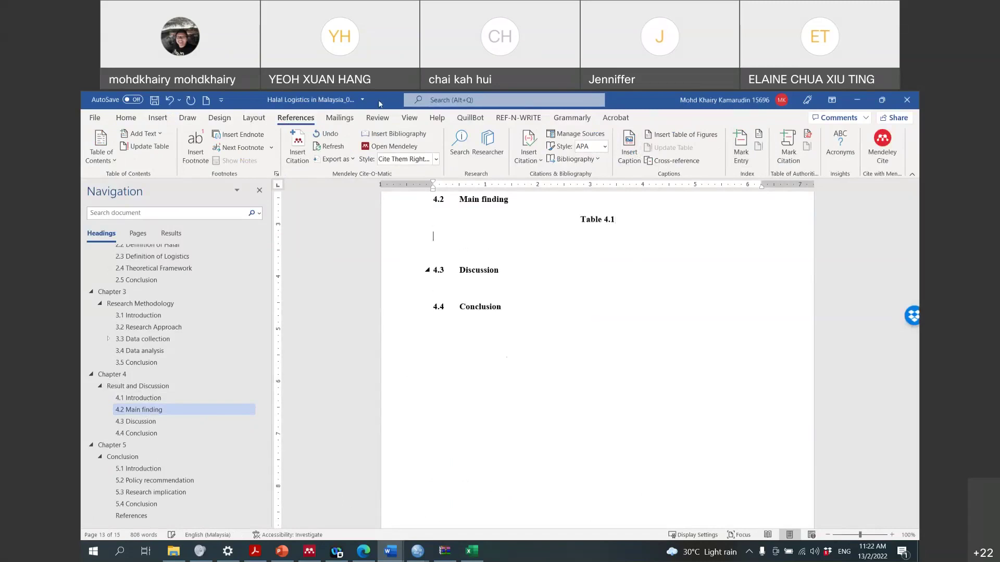
{"action": "left_click", "coordinate": [158, 118]}
{"action": "left_click", "coordinate": [159, 151]}
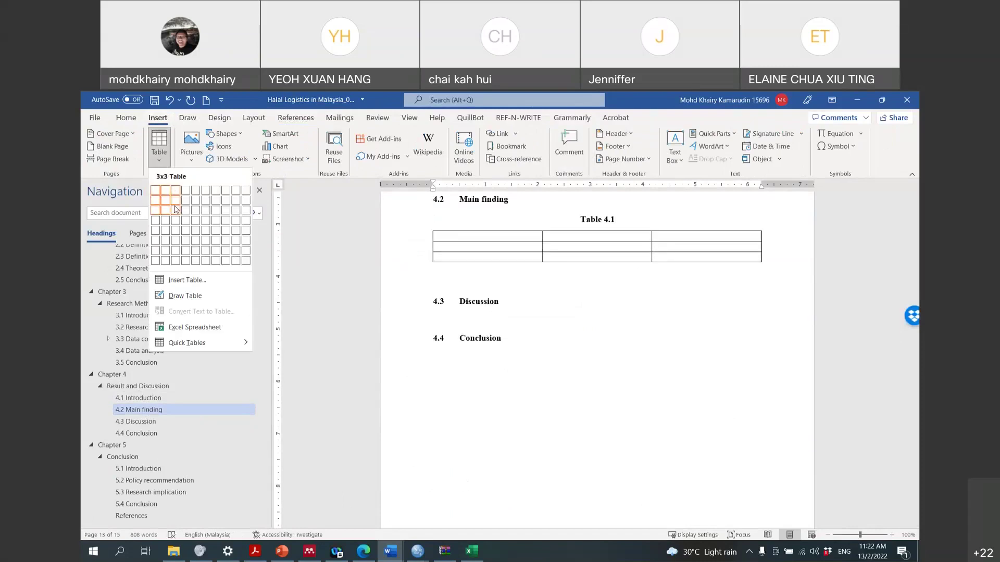
{"action": "left_click", "coordinate": [177, 209]}
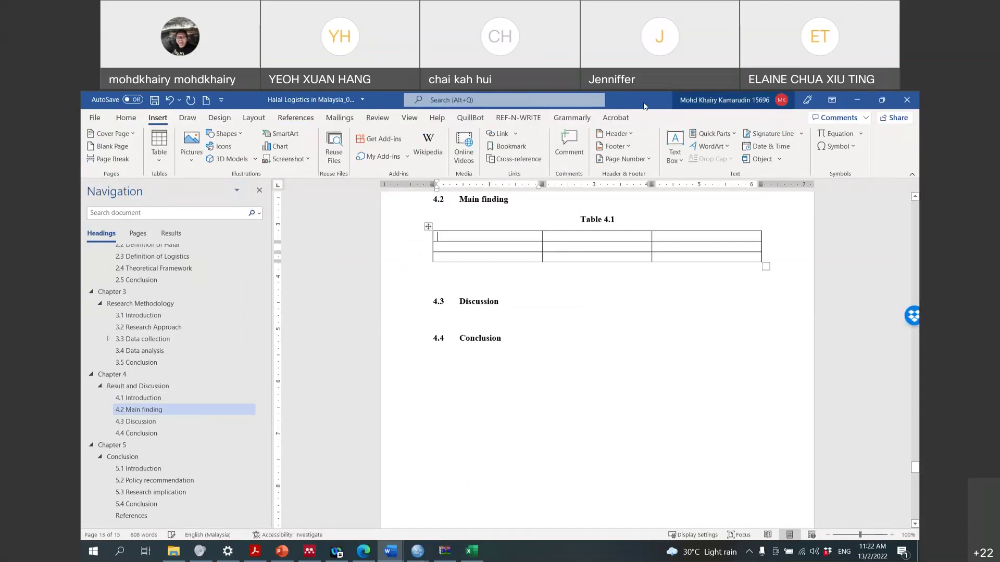
Shrink and reposition the Word window and narrow its navigation area so the SPSS frequency tables show beside the new table
{"action": "double_click", "coordinate": [643, 106]}
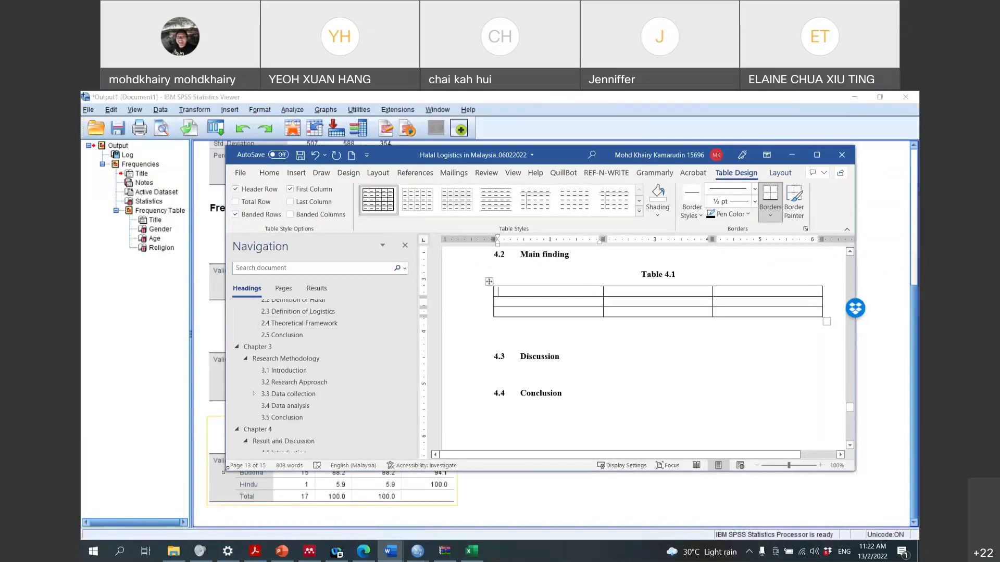
{"action": "left_click_drag", "start_coordinate": [227, 468], "coordinate": [407, 451]}
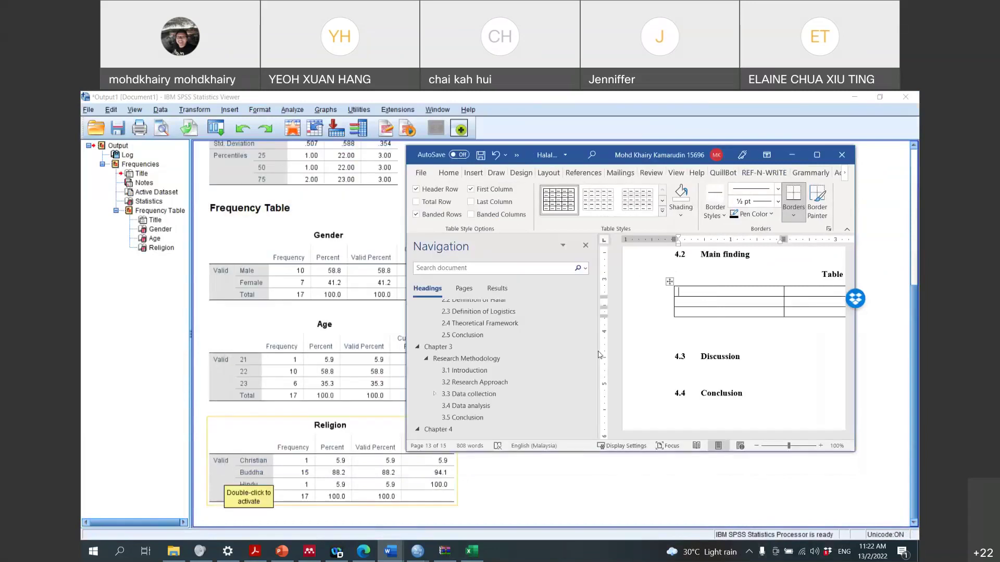
{"action": "left_click_drag", "start_coordinate": [598, 354], "coordinate": [506, 345]}
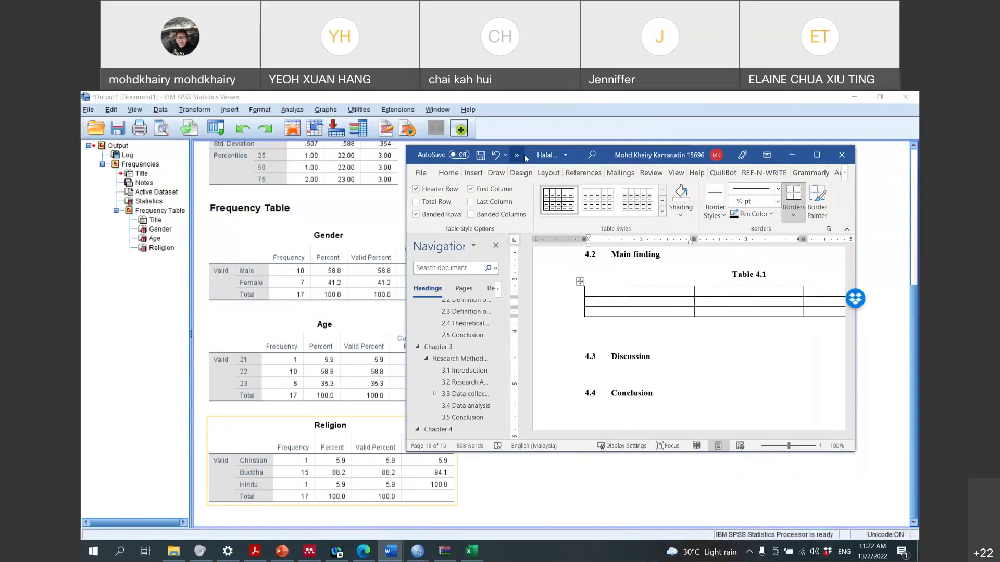
{"action": "left_click_drag", "start_coordinate": [526, 158], "coordinate": [599, 142]}
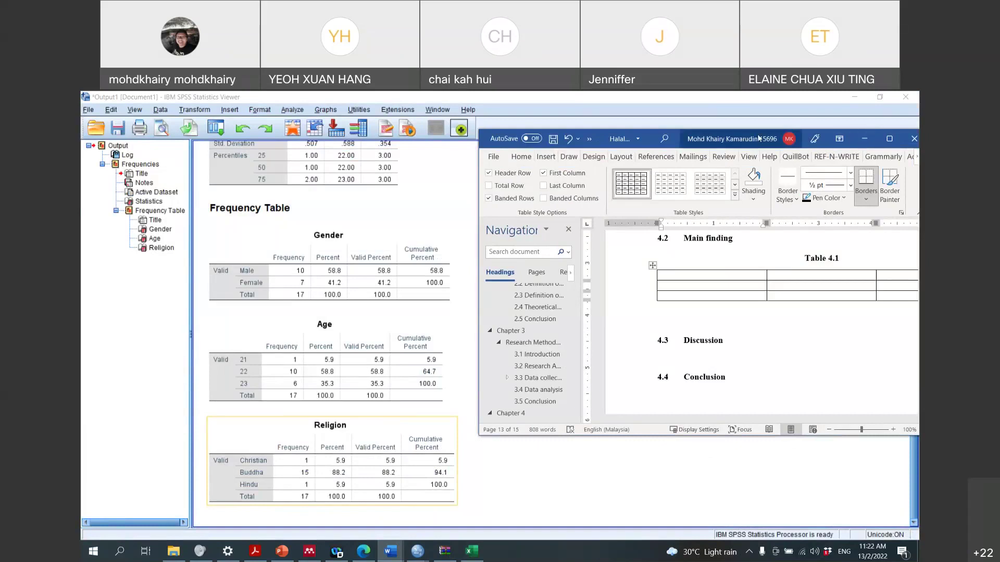
{"action": "left_click_drag", "start_coordinate": [759, 137], "coordinate": [685, 139]}
Fill the table's first column with Gender, Male and Female
{"action": "left_click", "coordinate": [627, 277]}
{"action": "type", "text": "Gender"}
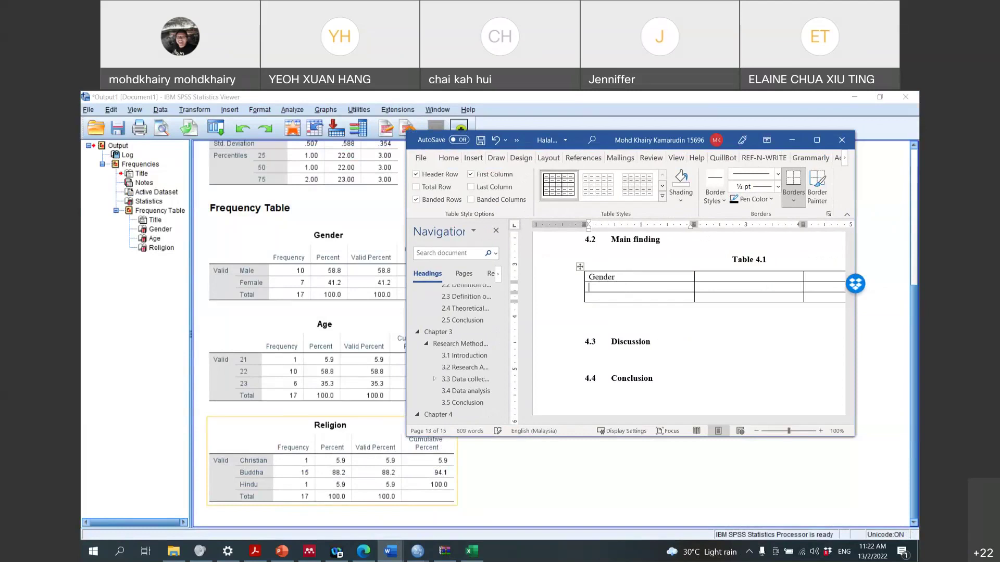
{"action": "key", "text": "Down"}
{"action": "type", "text": "Male"}
{"action": "type", "text": "Fa"}
{"action": "type", "text": "male"}
Head the second column Frequency and enter 10 for Male and 7 for Female
{"action": "type", "text": "Fre"}
{"action": "type", "text": "qyu"}
{"action": "key", "text": "BackSpace"}
{"action": "key", "text": "BackSpace"}
{"action": "key", "text": "BackSpace"}
{"action": "type", "text": "que"}
{"action": "type", "text": "nc"}
{"action": "type", "text": "y"}
{"action": "type", "text": "10"}
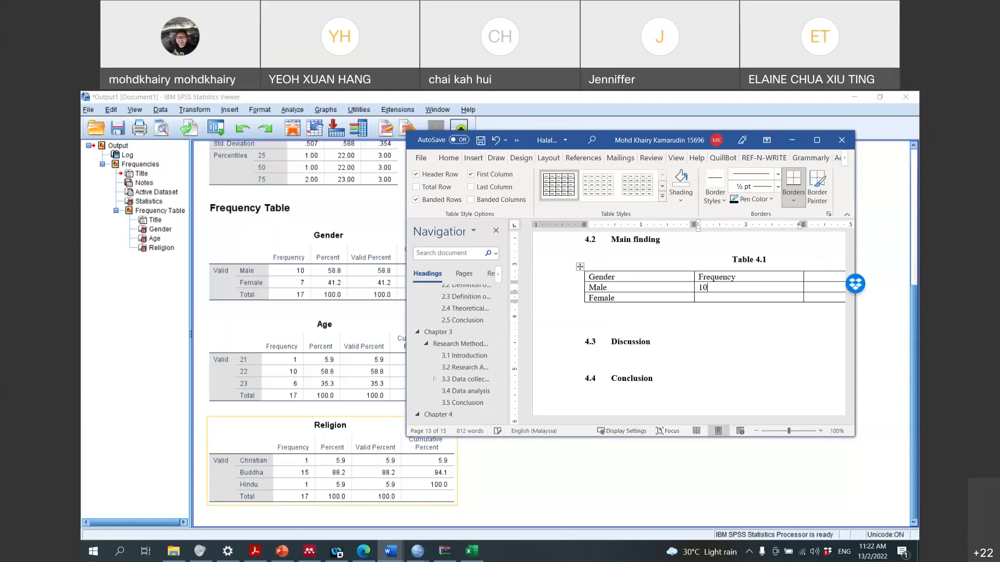
{"action": "type", "text": "7"}
Add a row labelled Total at the end of the table
{"action": "key", "text": "Tab"}
{"action": "key", "text": "Tab"}
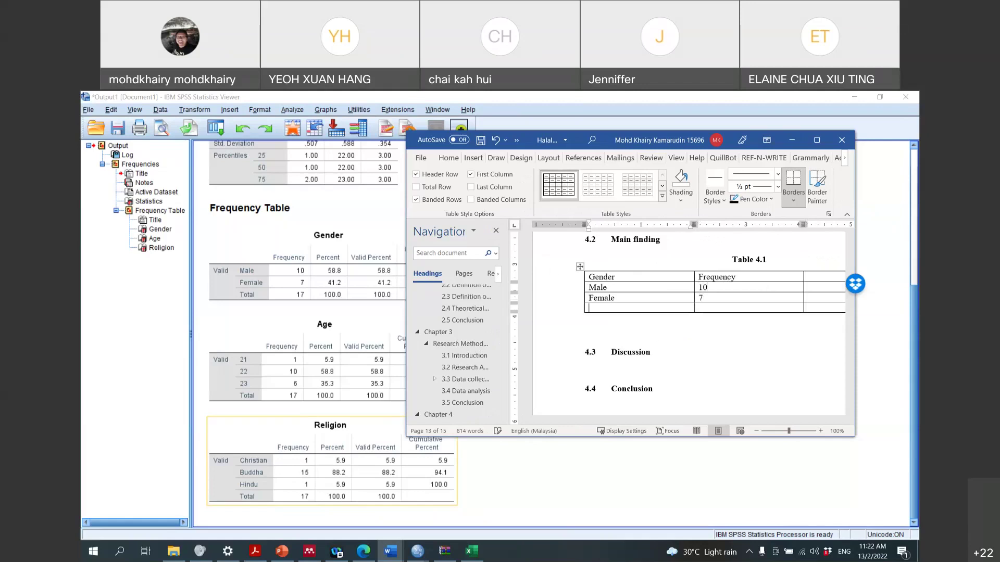
{"action": "type", "text": "Total"}
{"action": "left_click", "coordinate": [699, 308]}
Complete the Table 4.1 caption with the title ": Demographic"
{"action": "left_click", "coordinate": [767, 260]}
{"action": "type", "text": ":"}
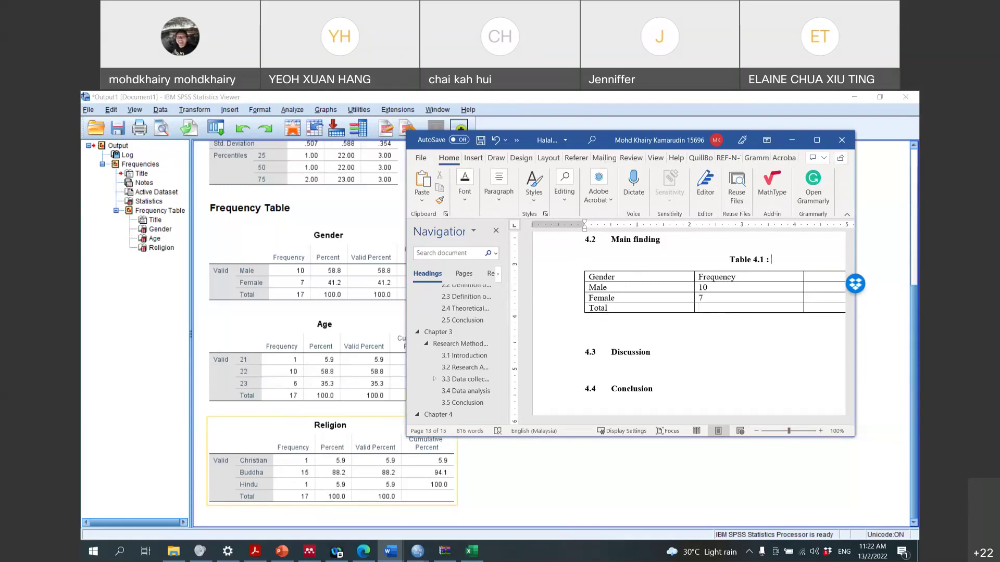
{"action": "type", "text": " Demographic"}
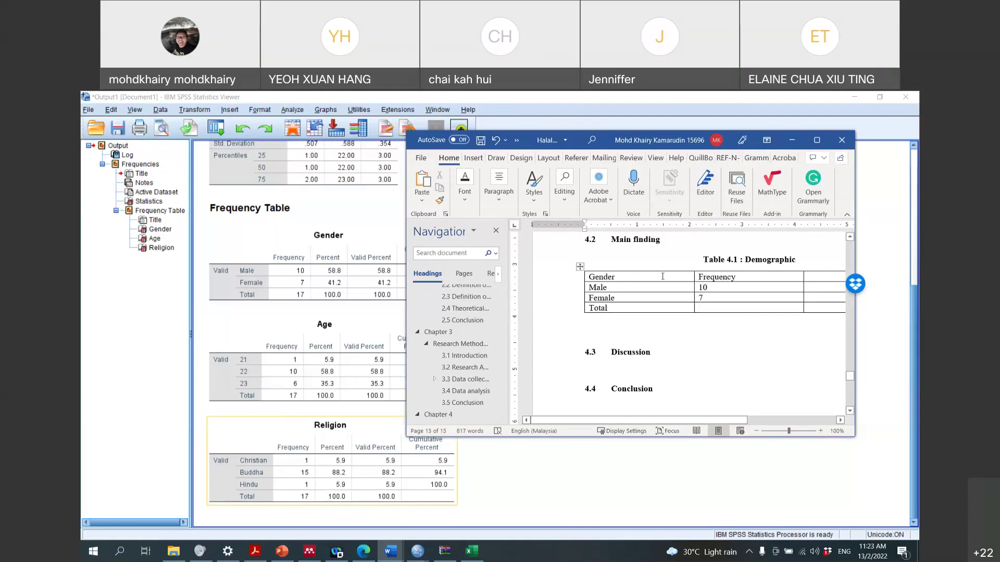
Replace the first column's heading with Item and make the Item and Frequency headings bold in the maximized document window
{"action": "double_click", "coordinate": [663, 276]}
{"action": "type", "text": "Item"}
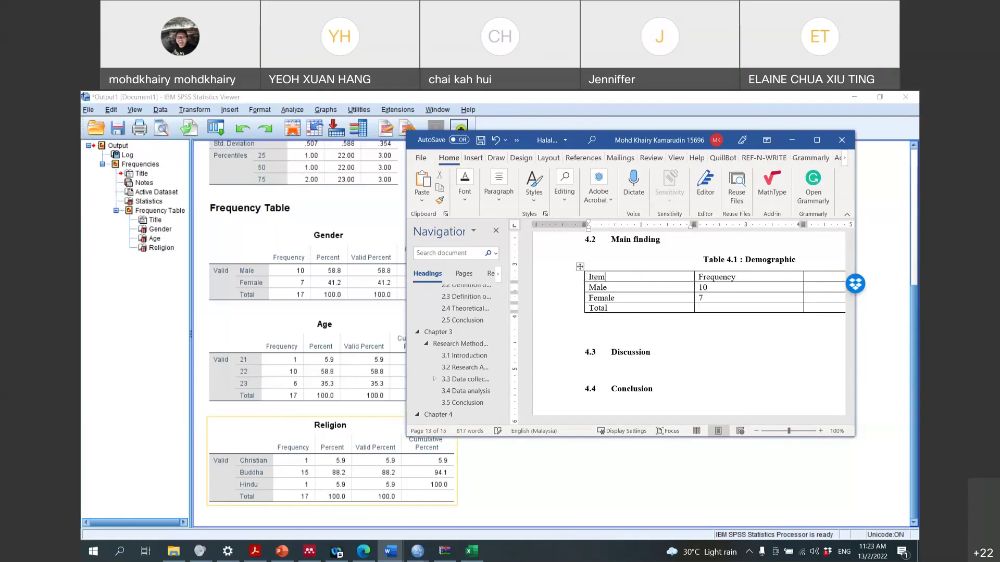
{"action": "left_click", "coordinate": [817, 140]}
{"action": "left_click_drag", "start_coordinate": [526, 237], "coordinate": [425, 240]}
{"action": "key", "text": "ctrl+b"}
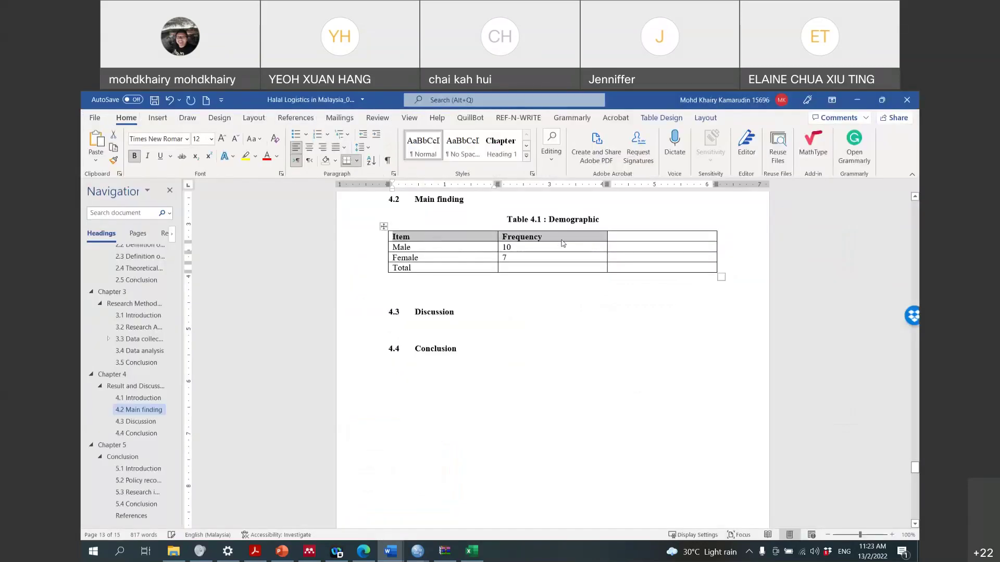
Head the third column Percentage in bold and clear the Total label from the table's last row
{"action": "left_click", "coordinate": [635, 238]}
{"action": "type", "text": "Pe"}
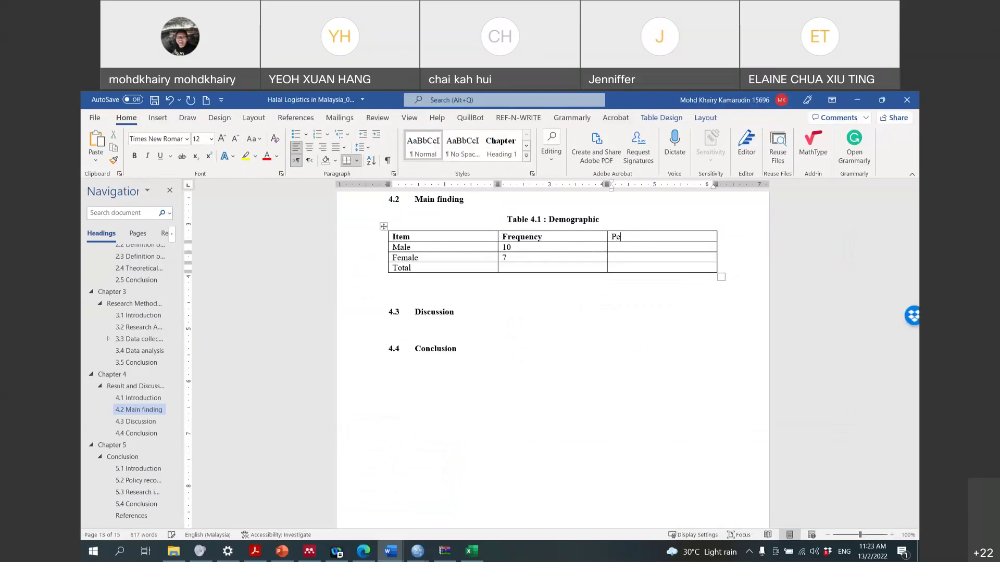
{"action": "type", "text": "rcentage"}
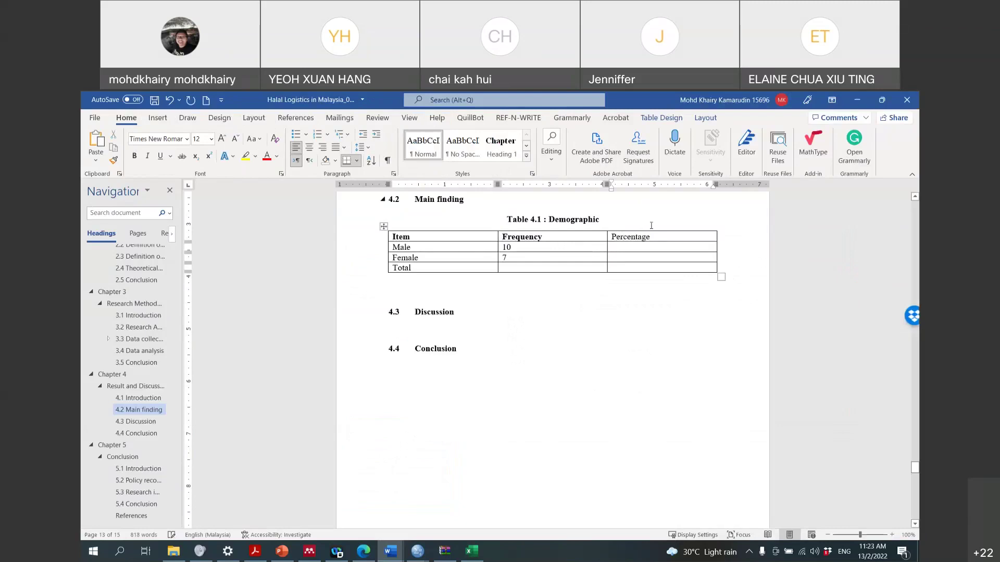
{"action": "left_click_drag", "start_coordinate": [650, 238], "coordinate": [589, 237]}
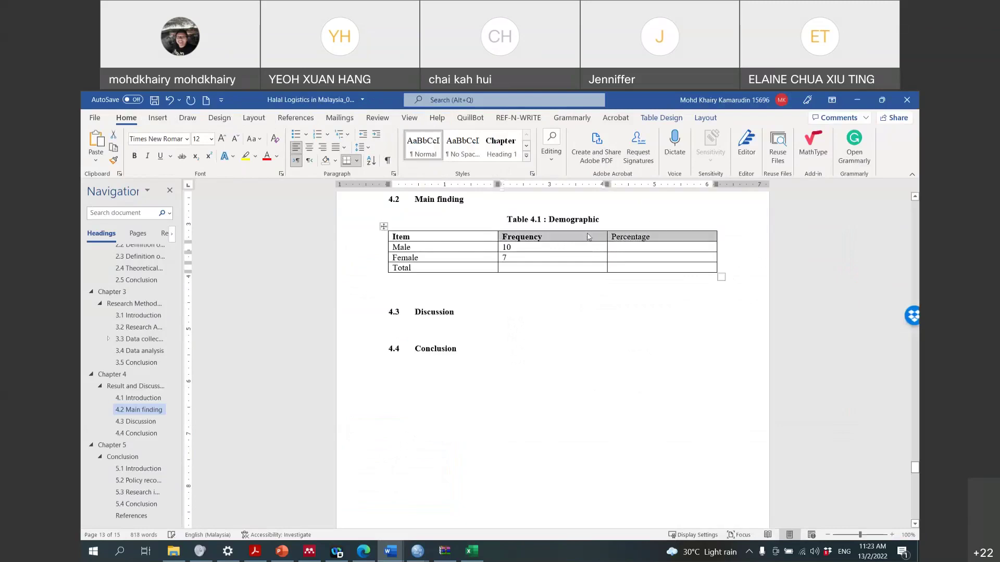
{"action": "key", "text": "ctrl+b"}
{"action": "left_click_drag", "start_coordinate": [454, 267], "coordinate": [391, 264]}
{"action": "key", "text": "BackSpace"}
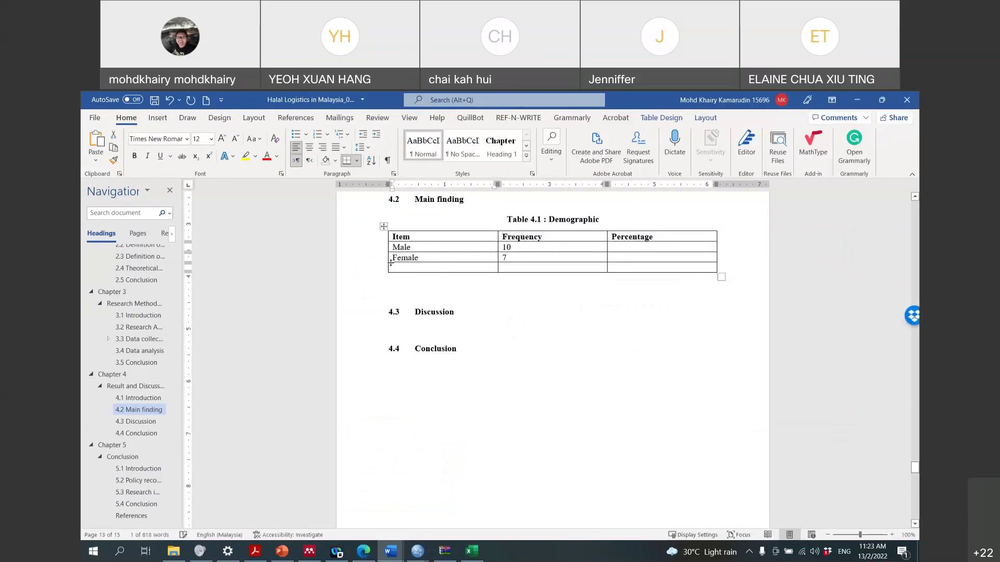
With the report beside the SPSS output, enter percentages 58.8 for Male and 41.2 for Female and add an empty row at the end
{"action": "double_click", "coordinate": [613, 106]}
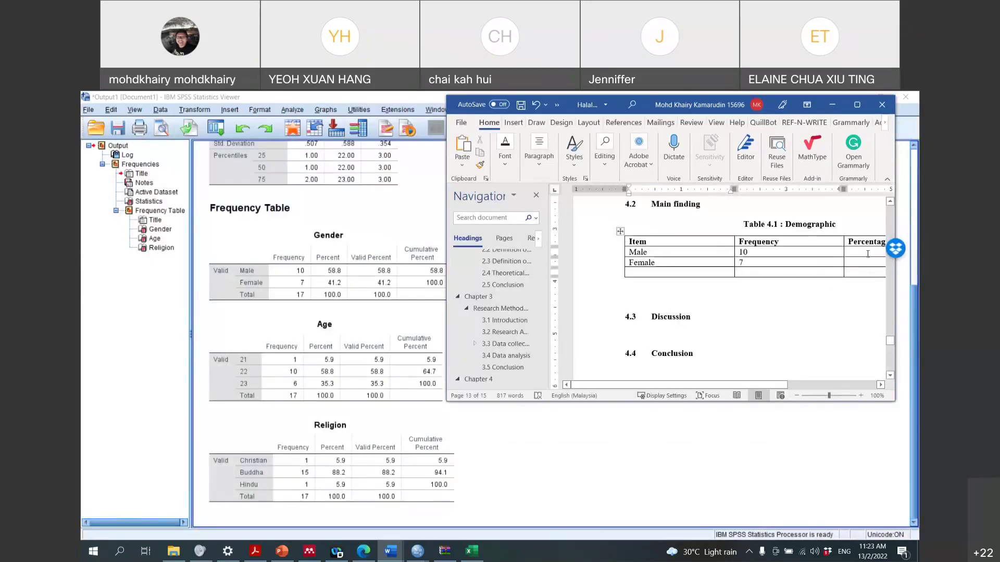
{"action": "left_click", "coordinate": [868, 252]}
{"action": "type", "text": "58.8 "}
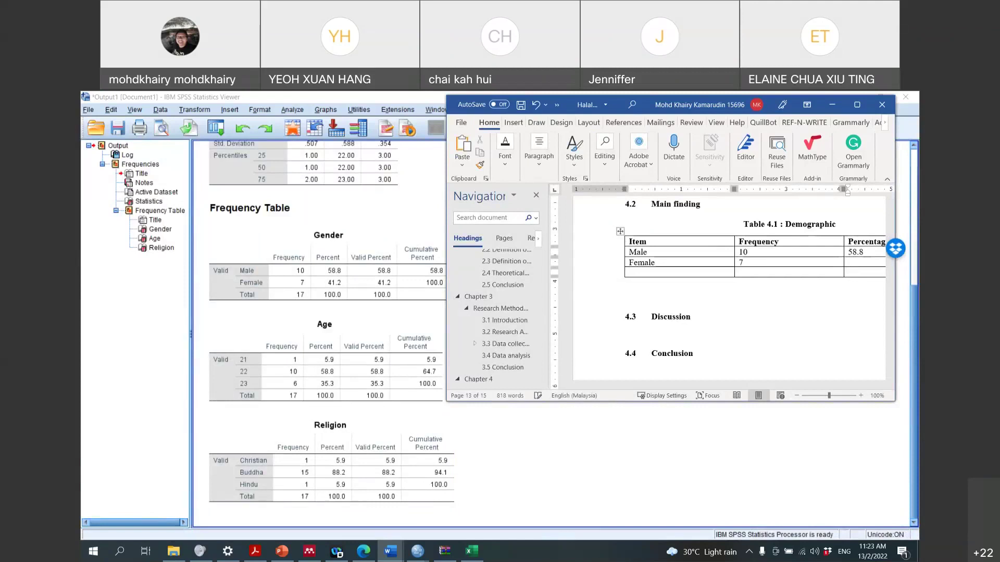
{"action": "type", "text": "41.2"}
{"action": "key", "text": "Tab"}
{"action": "key", "text": "Tab"}
{"action": "key", "text": "Tab"}
{"action": "key", "text": "Tab"}
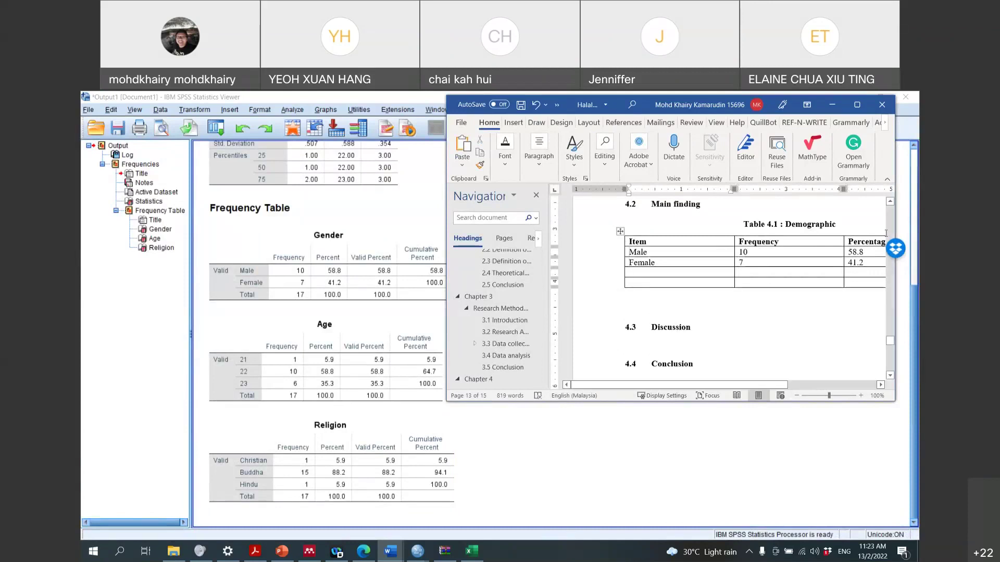
Insert a row above Male and label it Gender
{"action": "right_click", "coordinate": [648, 249]}
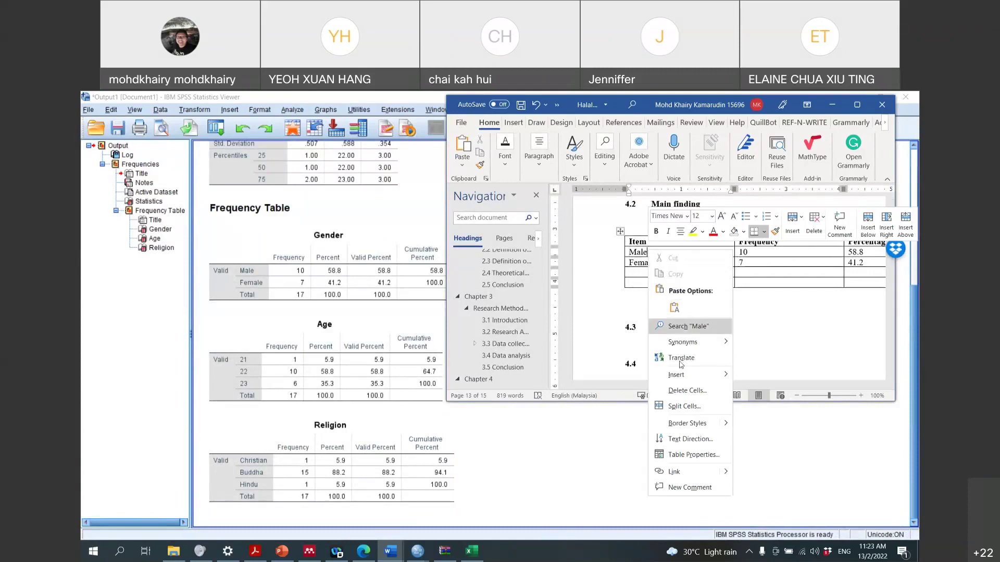
{"action": "mouse_move", "coordinate": [677, 374]}
{"action": "left_click", "coordinate": [765, 407]}
{"action": "left_click", "coordinate": [664, 252]}
{"action": "type", "text": "Gende"}
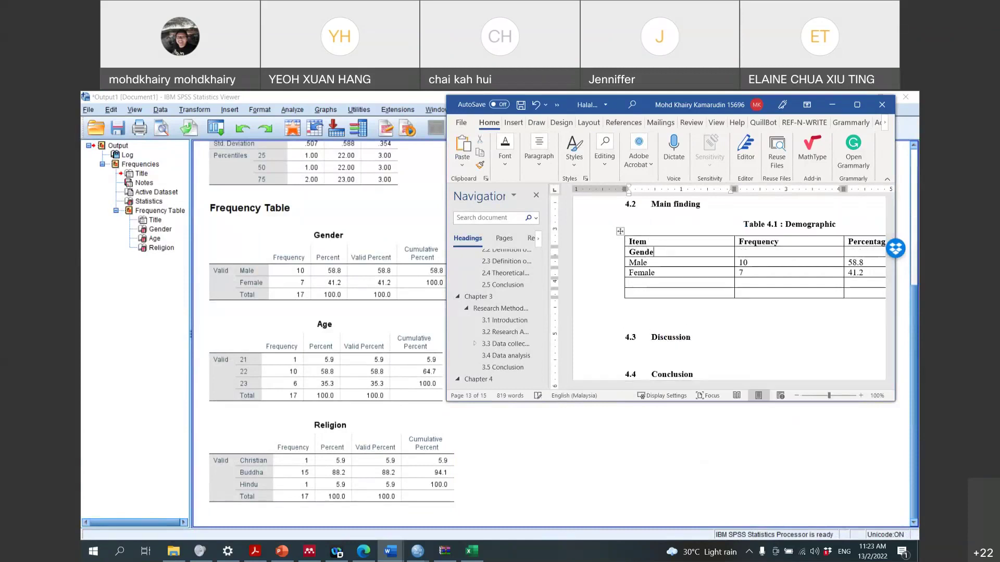
{"action": "type", "text": "r"}
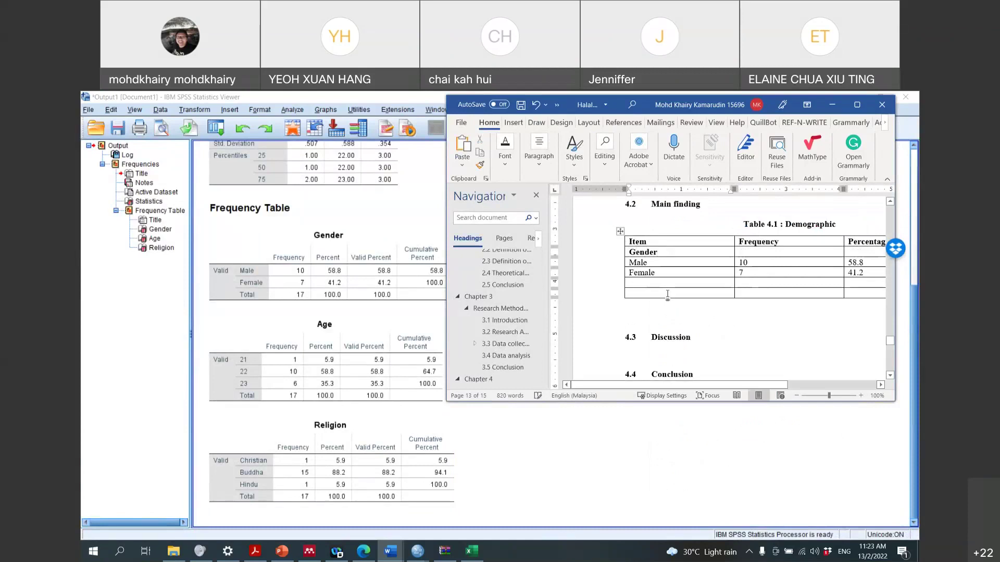
Label the last table row Age in bold
{"action": "left_click", "coordinate": [667, 295]}
{"action": "type", "text": "Age"}
{"action": "left_click", "coordinate": [622, 295]}
{"action": "key", "text": "ctrl+b"}
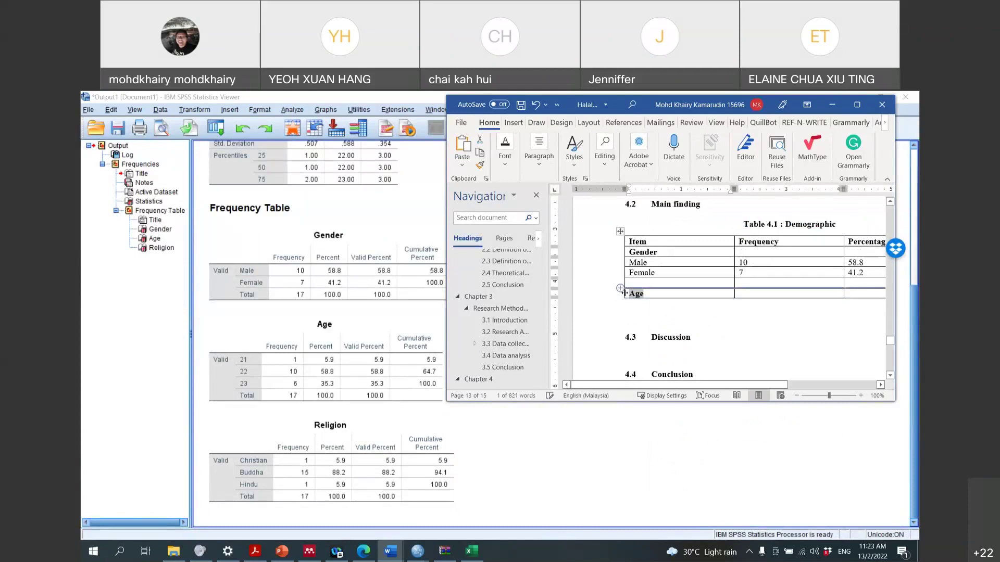
Add three rows below Age labelled 21, 22 and 23 in regular, non-bold text
{"action": "left_click", "coordinate": [623, 299]}
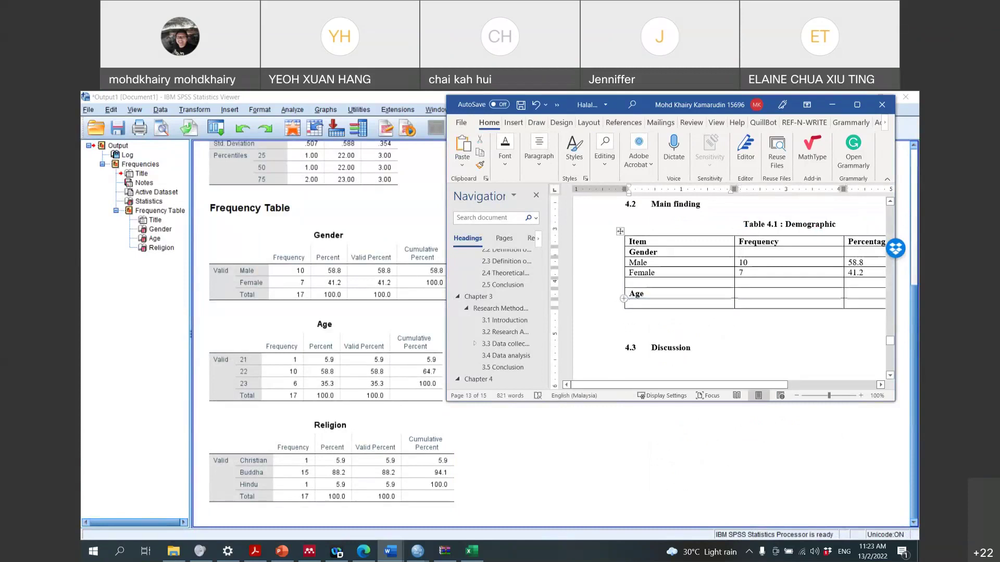
{"action": "type", "text": "21"}
{"action": "key", "text": "BackSpace"}
{"action": "key", "text": "BackSpace"}
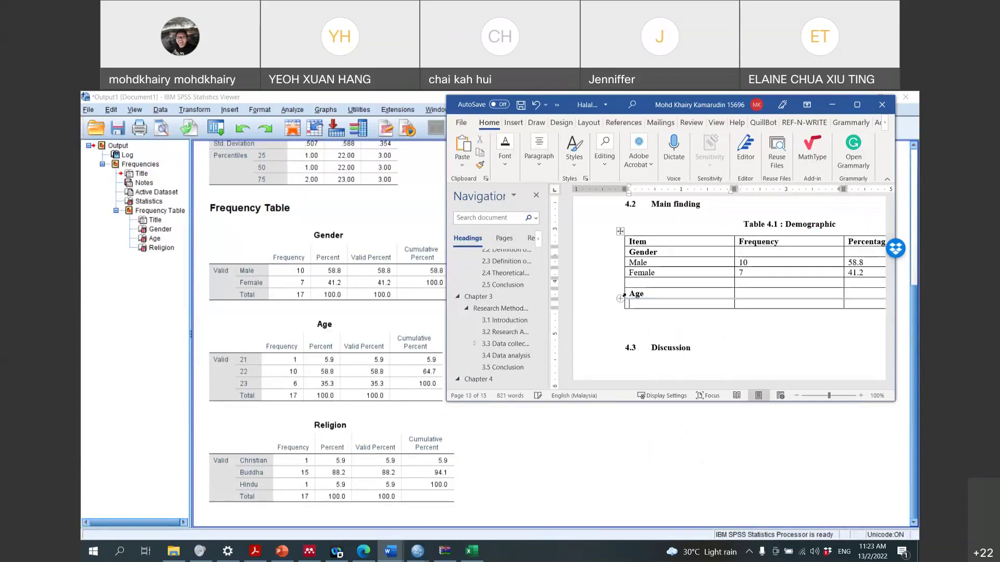
{"action": "key", "text": "ctrl+b"}
{"action": "type", "text": "21"}
{"action": "key", "text": "Tab"}
{"action": "key", "text": "Tab"}
{"action": "key", "text": "Tab"}
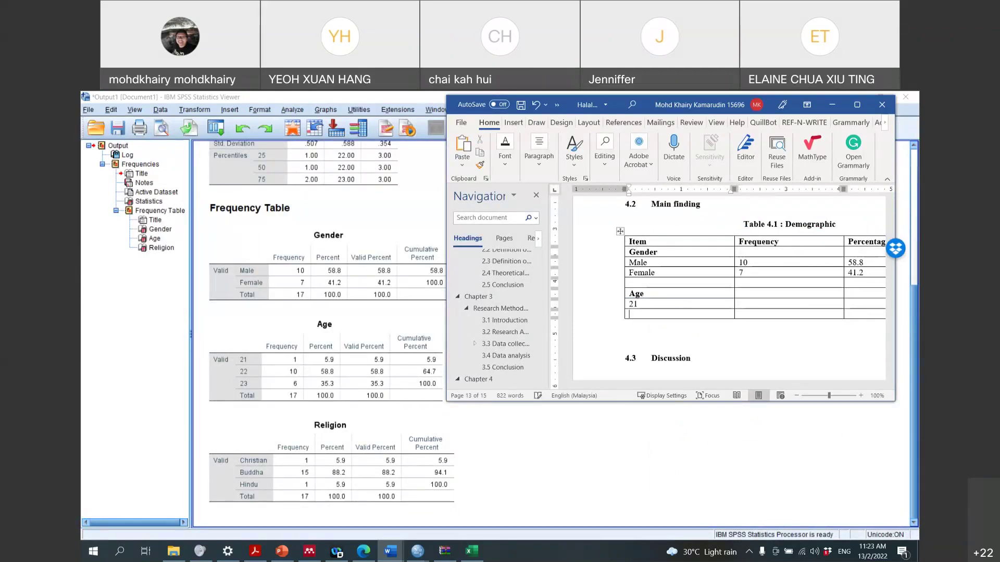
{"action": "type", "text": "22"}
{"action": "key", "text": "Tab"}
{"action": "key", "text": "Tab"}
{"action": "type", "text": "23"}
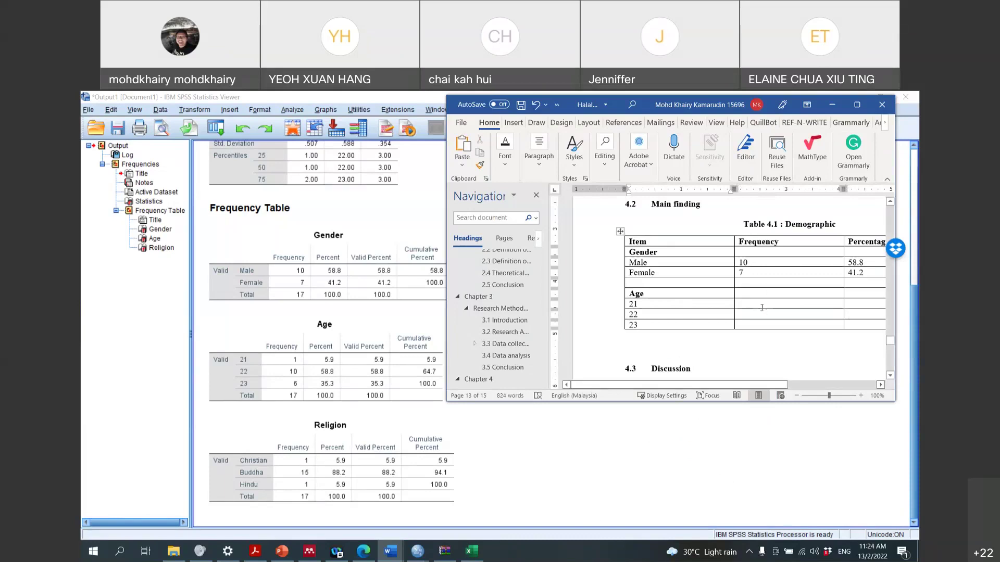
Enter frequencies 1, 10 and 6 for ages 21, 22 and 23
{"action": "type", "text": "1"}
{"action": "left_click", "coordinate": [740, 315]}
{"action": "type", "text": "10"}
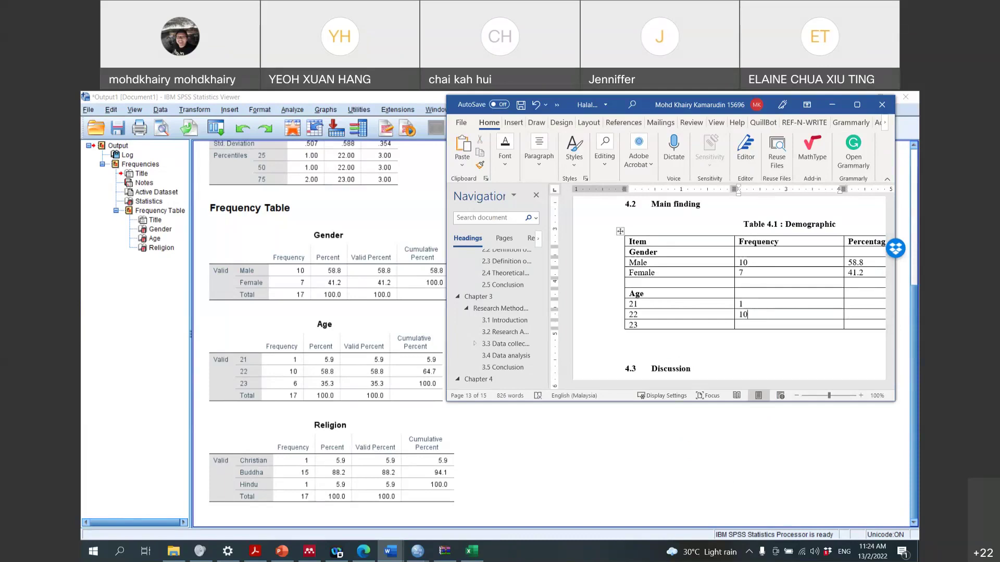
{"action": "type", "text": "6"}
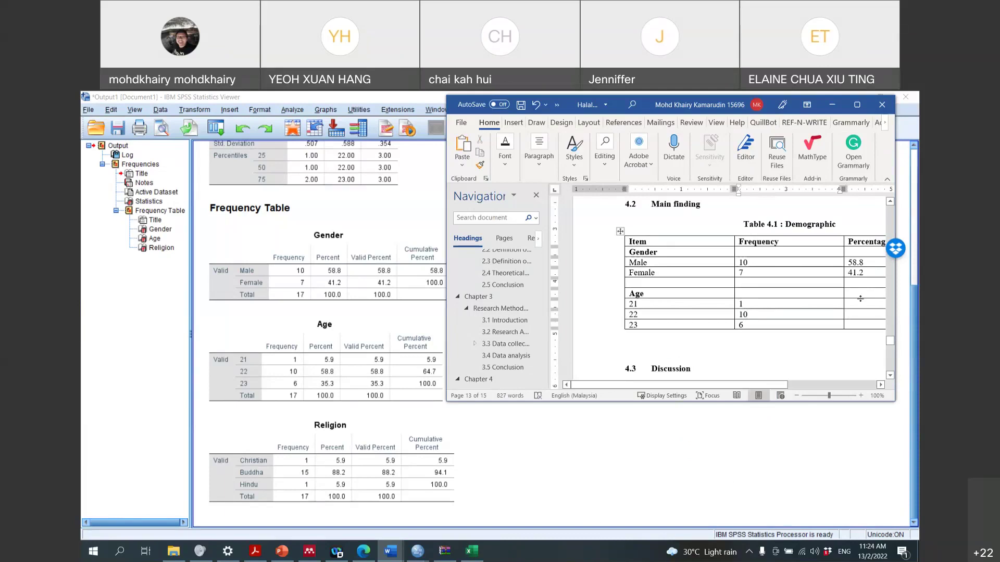
Enter percentages 5.9, 58.8 and 35.3 for ages 21, 22 and 23
{"action": "left_click", "coordinate": [862, 302]}
{"action": "type", "text": "5.9 "}
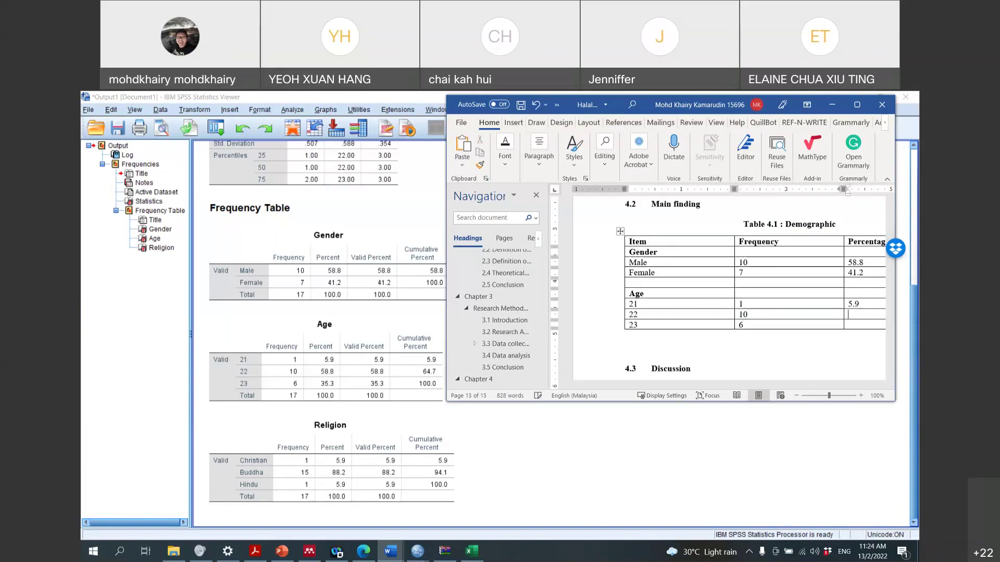
{"action": "type", "text": "58"}
{"action": "type", "text": ".8 "}
{"action": "type", "text": "35.3"}
Add an empty spacer row after the age rows, followed by a row labelled Religion in bold
{"action": "key", "text": "Tab"}
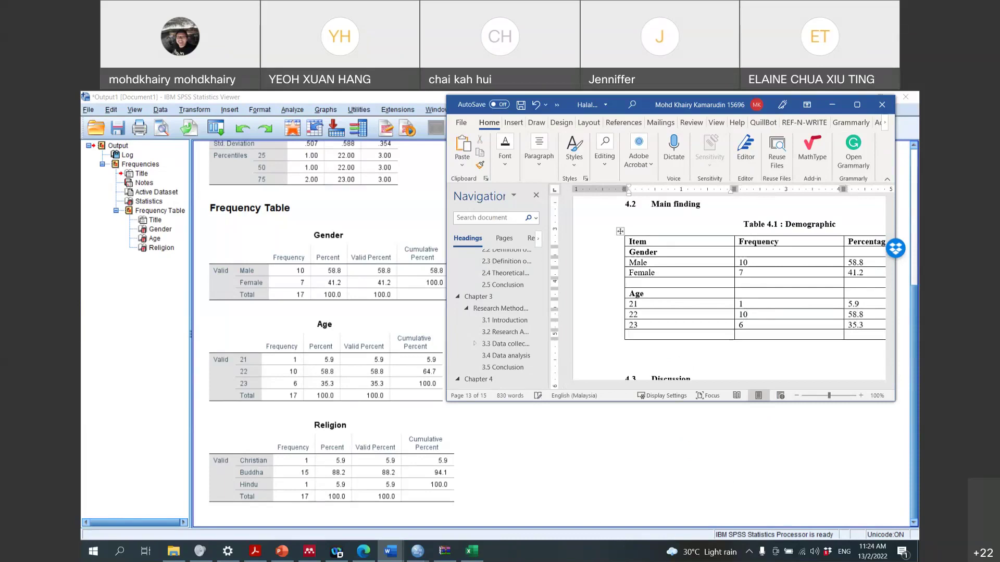
{"action": "key", "text": "Tab"}
{"action": "key", "text": "Tab"}
{"action": "type", "text": "Religion"}
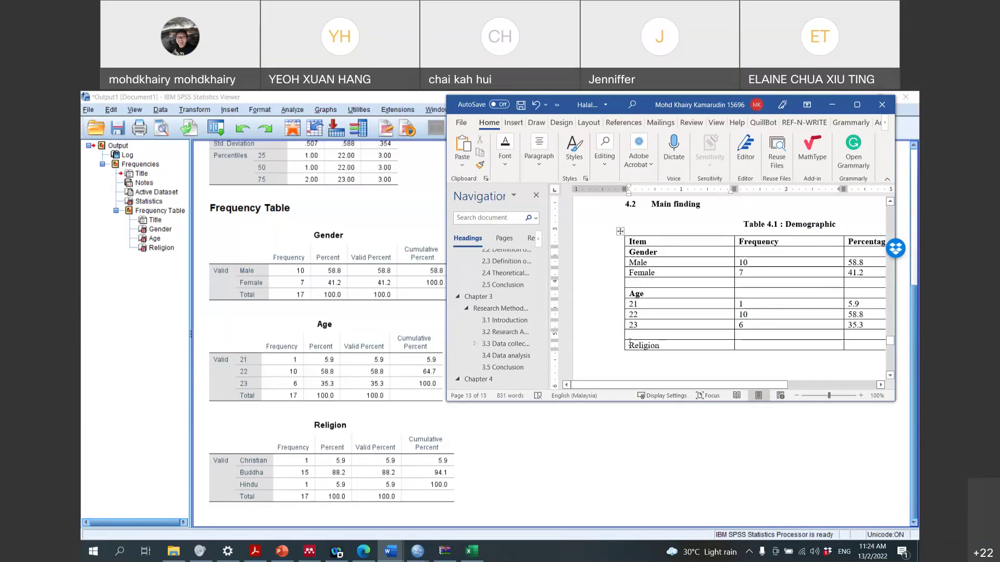
{"action": "left_click_drag", "start_coordinate": [660, 346], "coordinate": [625, 345]}
{"action": "key", "text": "ctrl+b"}
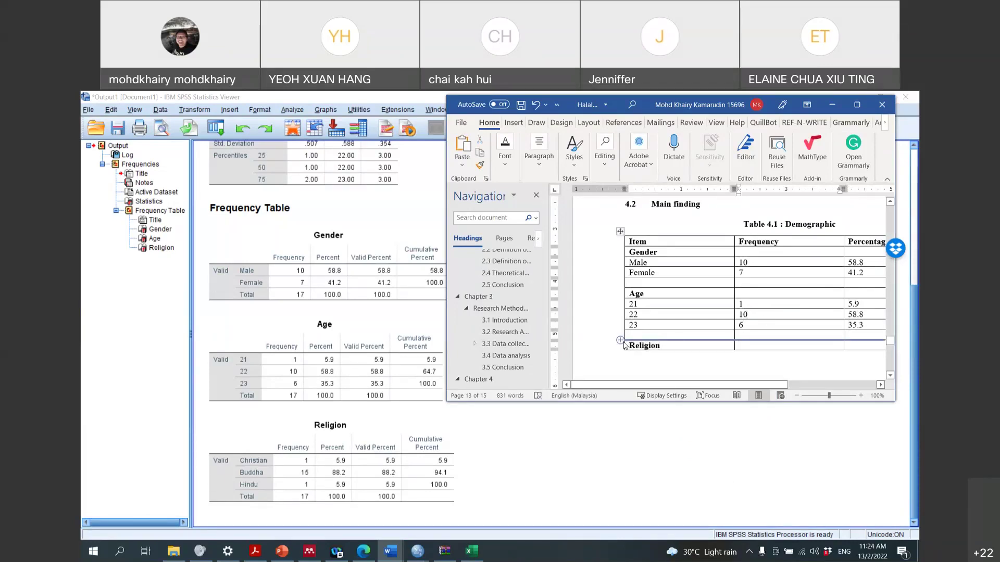
Add a Christian row below Religion with frequency 1 and percentage 5.9
{"action": "key", "text": "Tab"}
{"action": "key", "text": "Tab"}
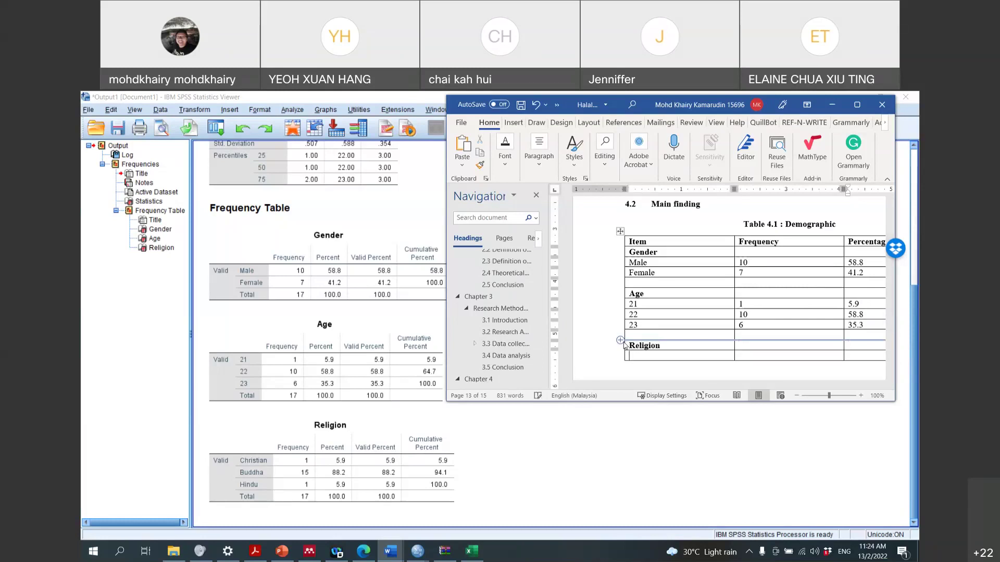
{"action": "type", "text": "Chr"}
{"action": "key", "text": "BackSpace"}
{"action": "key", "text": "BackSpace"}
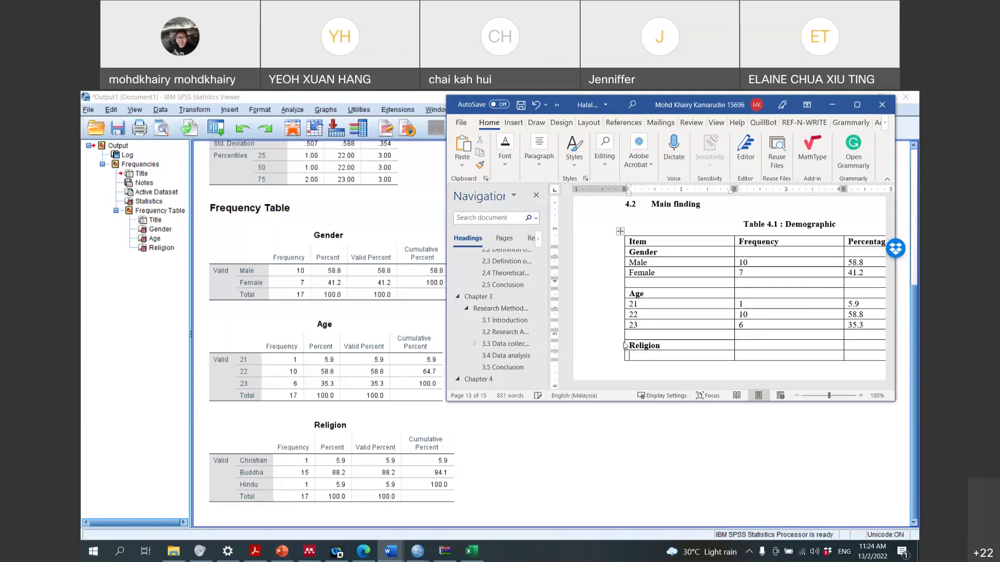
{"action": "type", "text": "hrit"}
{"action": "key", "text": "BackSpace"}
{"action": "type", "text": "stian"}
{"action": "key", "text": "Tab"}
{"action": "type", "text": "1"}
{"action": "type", "text": "5.9"}
Add a Buddha row with frequency 15 and percentage 88.2
{"action": "key", "text": "Tab"}
{"action": "type", "text": "Budhha"}
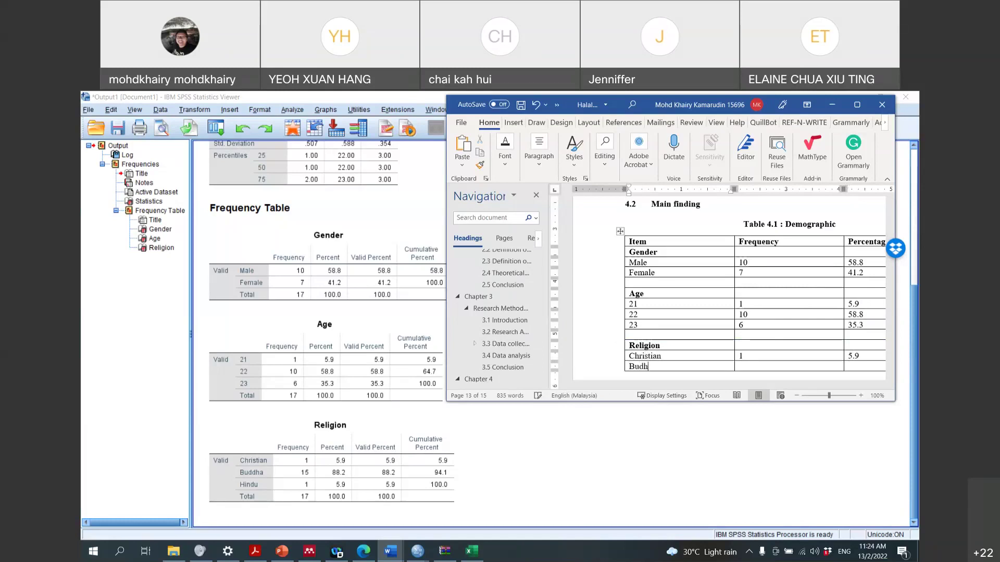
{"action": "key", "text": "BackSpace"}
{"action": "key", "text": "BackSpace"}
{"action": "type", "text": "dha"}
{"action": "key", "text": "Tab"}
{"action": "type", "text": "15"}
{"action": "key", "text": "Tab"}
{"action": "type", "text": "88.2"}
Add a Hindu row with frequency 1 and percentage 5.9
{"action": "key", "text": "Tab"}
{"action": "type", "text": "Hun"}
{"action": "key", "text": "BackSpace"}
{"action": "key", "text": "BackSpace"}
{"action": "type", "text": "indu"}
{"action": "key", "text": "Tab"}
{"action": "type", "text": "1"}
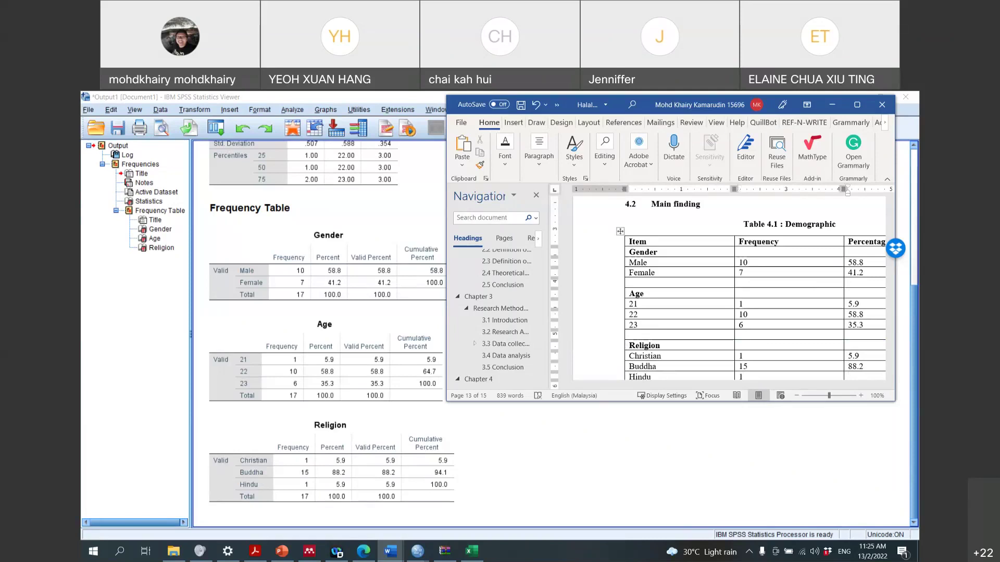
{"action": "type", "text": "5.9"}
Maximize the report and insert a Table 4.2 caption below the demographic table, leaving an extra line before the Discussion heading
{"action": "left_click", "coordinate": [856, 104]}
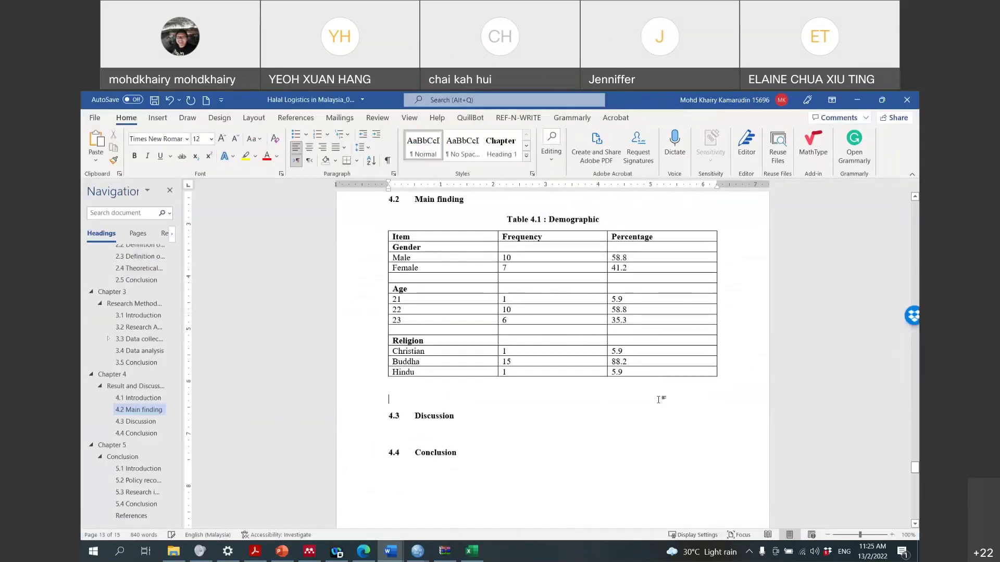
{"action": "left_click", "coordinate": [618, 402]}
{"action": "key", "text": "Return"}
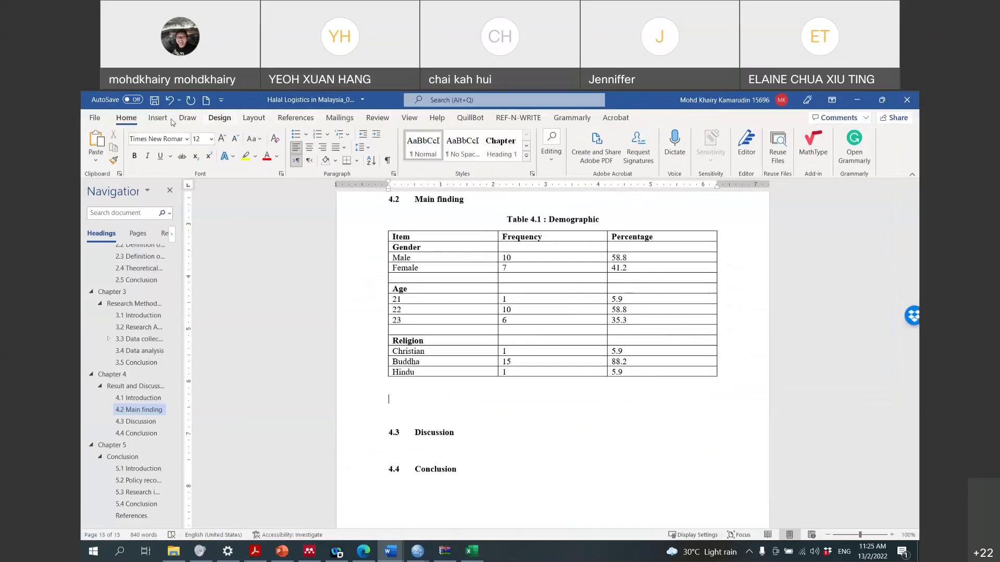
{"action": "left_click", "coordinate": [290, 118]}
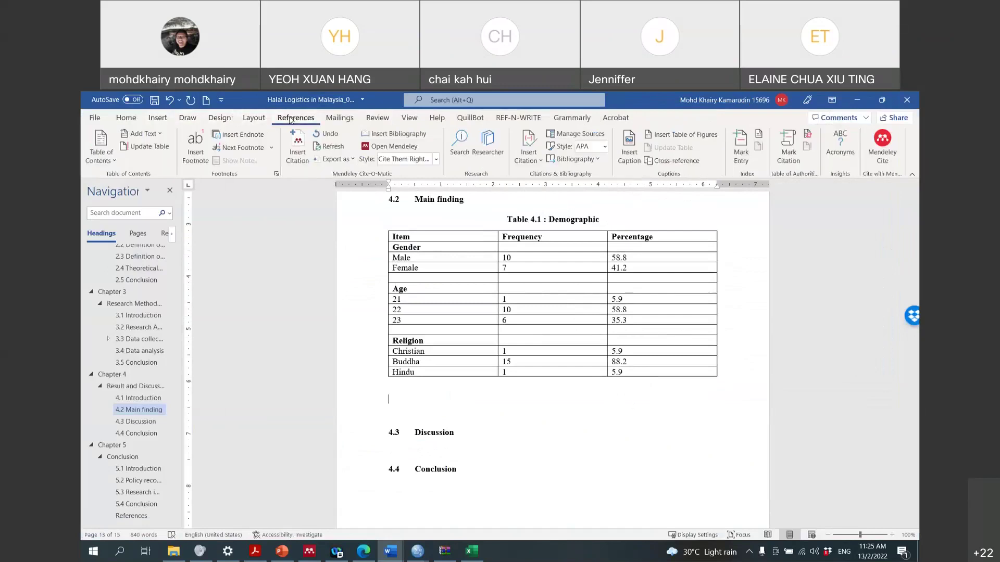
{"action": "left_click", "coordinate": [627, 156]}
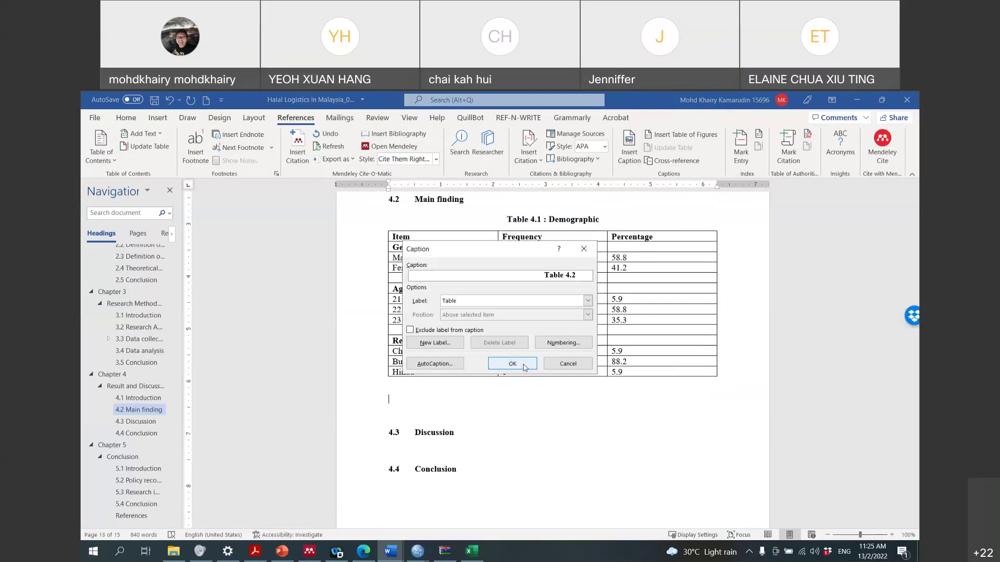
{"action": "left_click", "coordinate": [525, 366]}
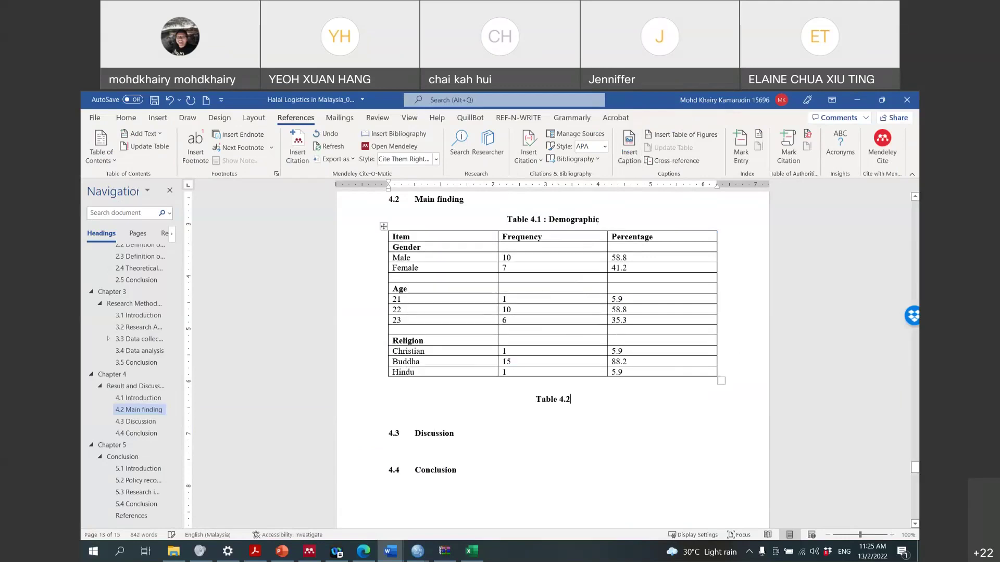
Complete the Table 4.2 caption with the title ": Construct in Questionnaire" and start a new line below it
{"action": "type", "text": ": "}
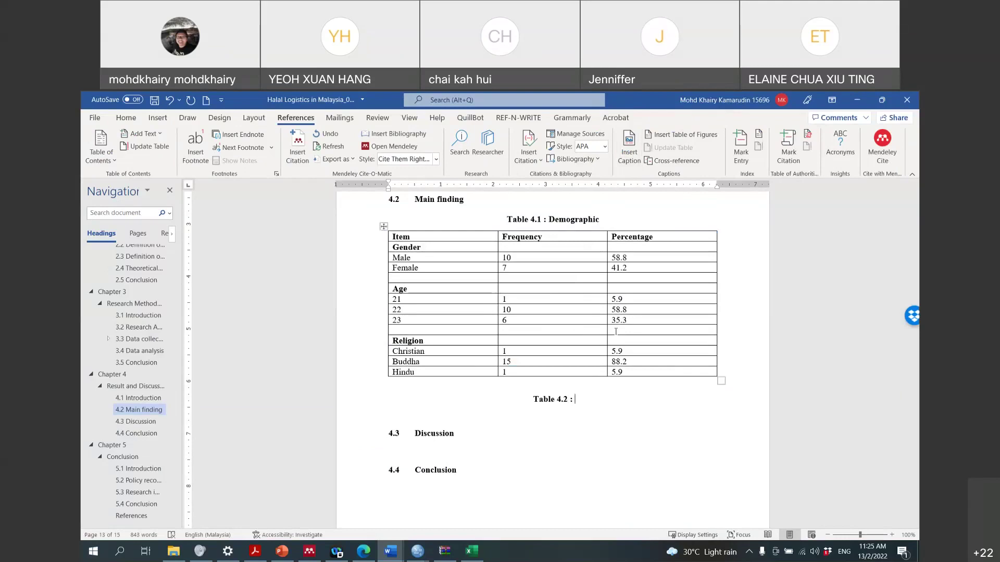
{"action": "type", "text": "COns"}
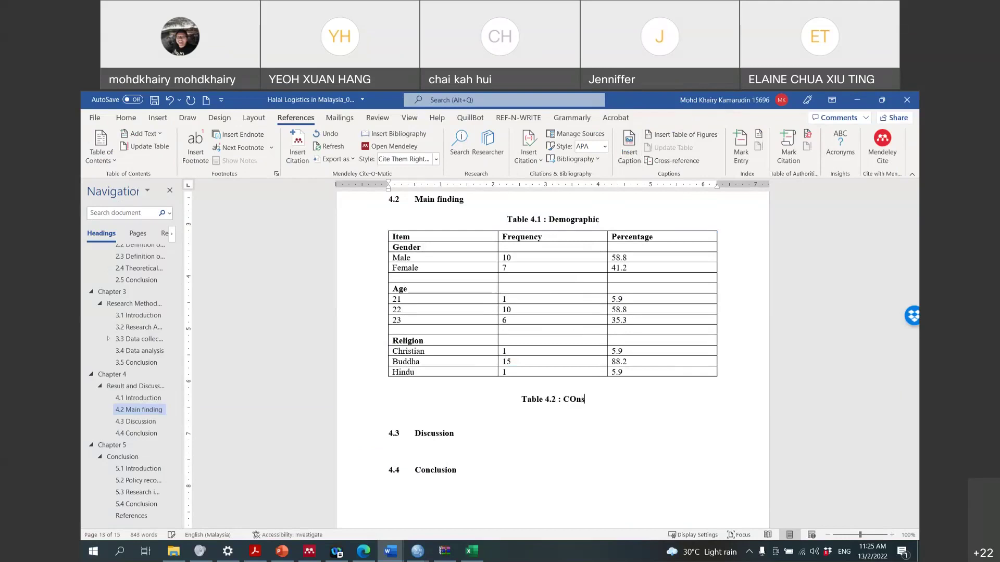
{"action": "key", "text": "BackSpace"}
{"action": "type", "text": "onstruct in Questionnaire"}
{"action": "key", "text": "Return"}
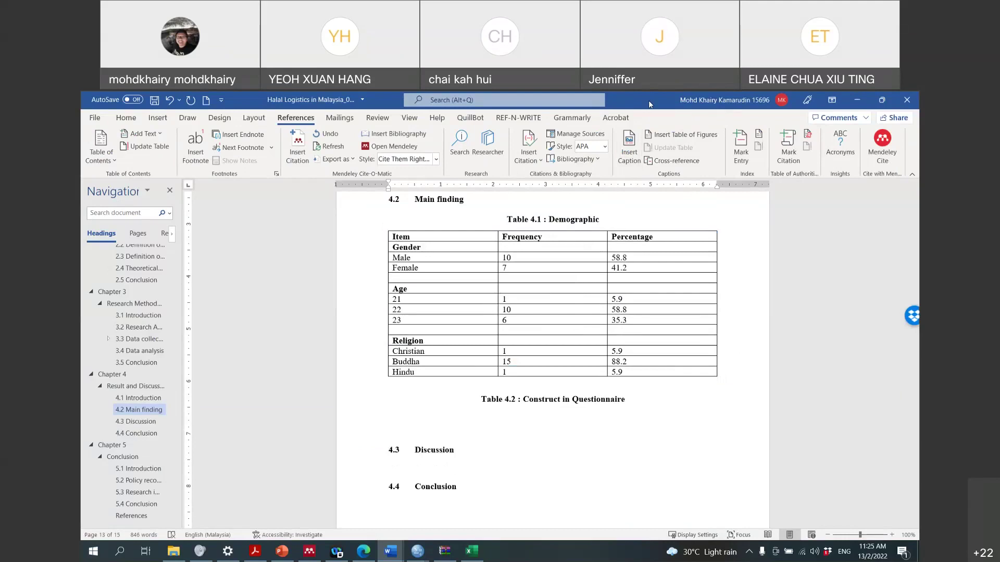
Switch to the SPSS dataset, open its Frequencies analysis and remove Gender, Age and Religion from the analysed variables
{"action": "double_click", "coordinate": [650, 105]}
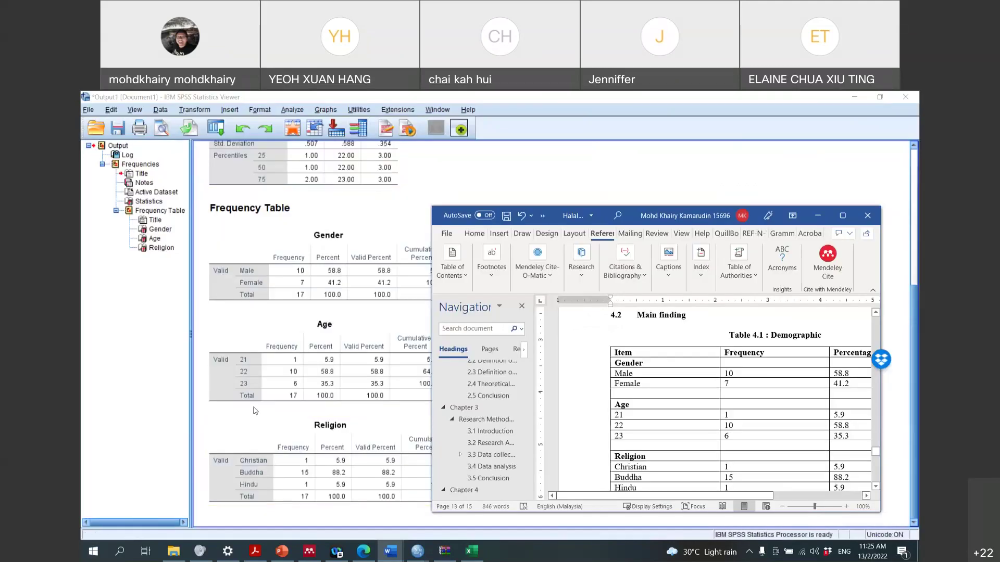
{"action": "mouse_move", "coordinate": [417, 551]}
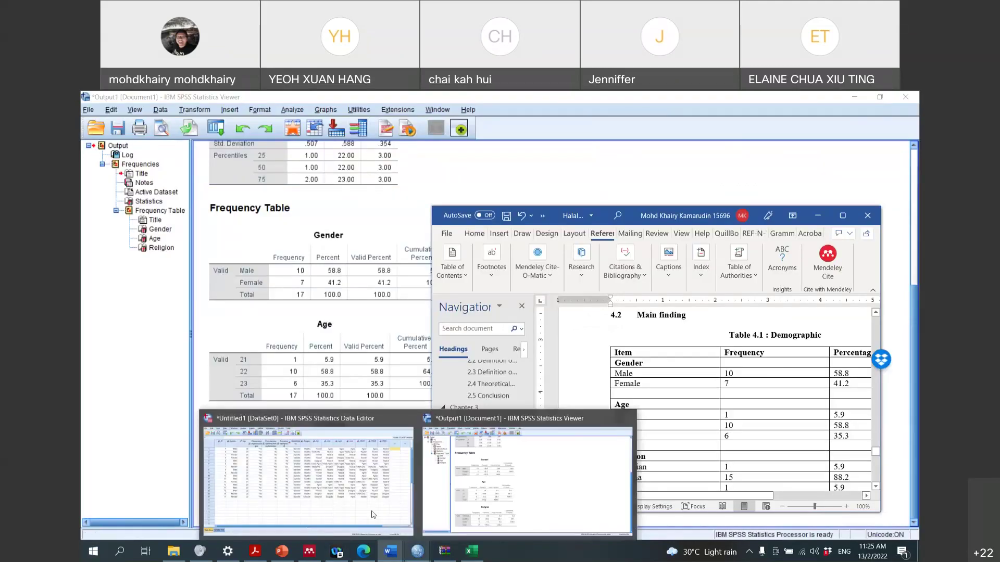
{"action": "left_click", "coordinate": [373, 515]}
{"action": "left_click", "coordinate": [246, 112]}
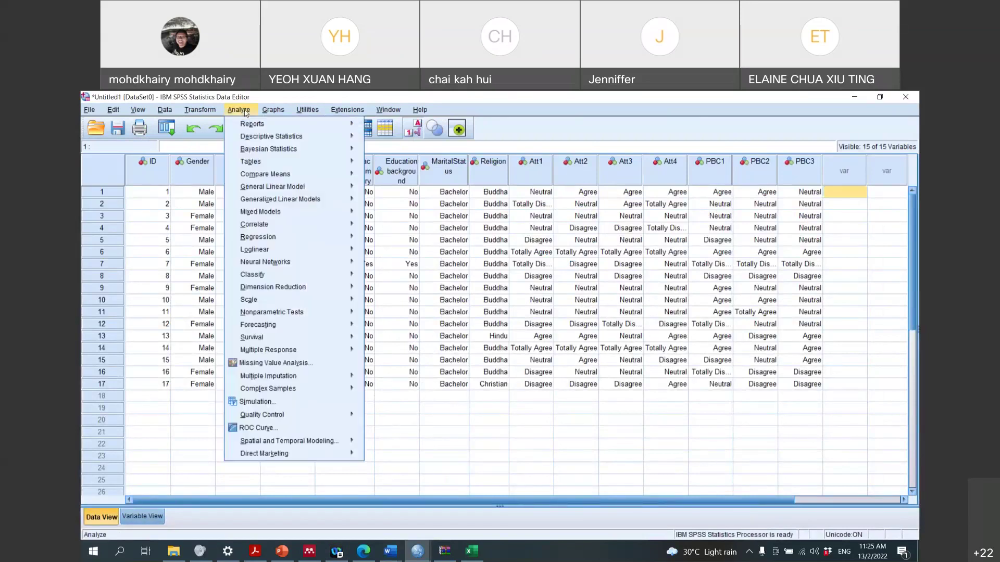
{"action": "mouse_move", "coordinate": [266, 137]}
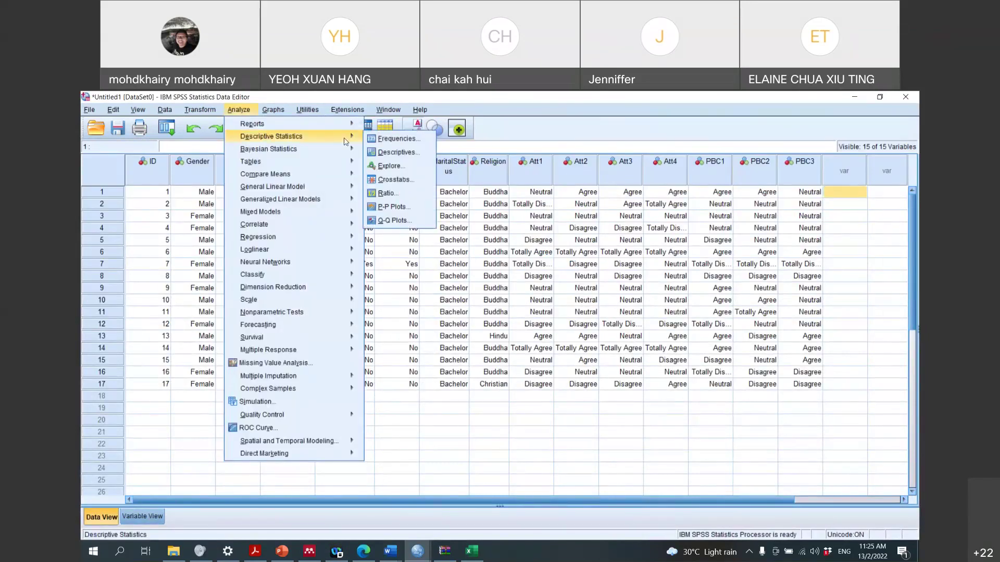
{"action": "left_click", "coordinate": [372, 139]}
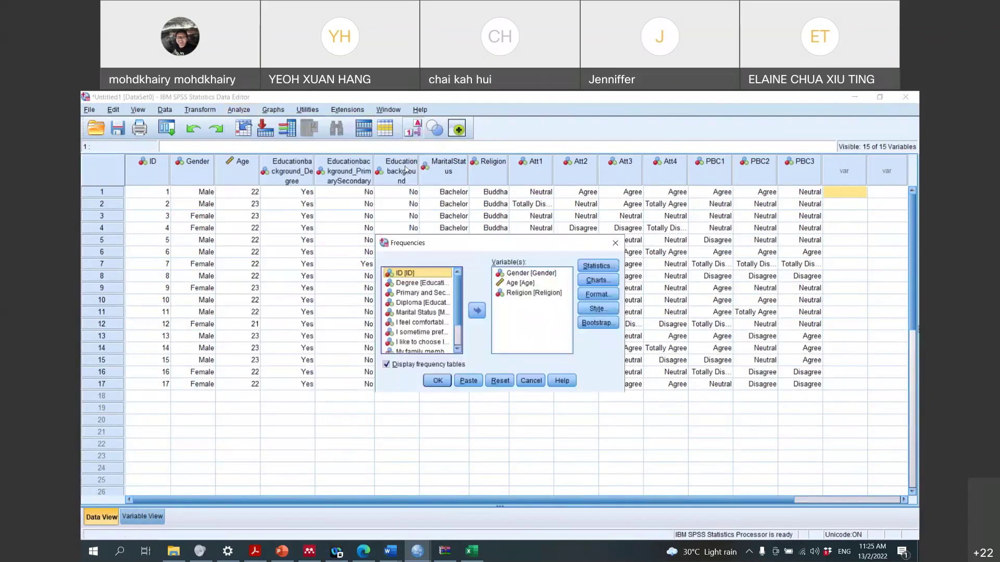
{"action": "left_click", "coordinate": [516, 293]}
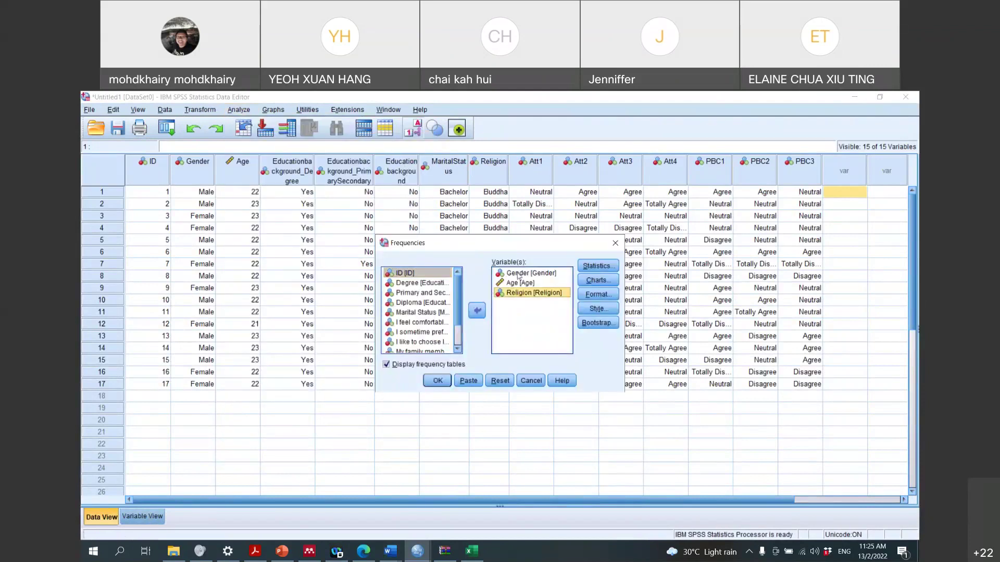
{"action": "left_click", "coordinate": [526, 273], "text": "shift"}
{"action": "left_click", "coordinate": [477, 311]}
Add Degree and the seven halal logistics questionnaire items to the Frequencies analysis and generate the output
{"action": "left_click", "coordinate": [423, 312]}
{"action": "scroll", "coordinate": [425, 308], "scroll_direction": "down", "scroll_amount": 2}
{"action": "left_click_drag", "start_coordinate": [424, 289], "coordinate": [426, 352]}
{"action": "left_click", "coordinate": [477, 311]}
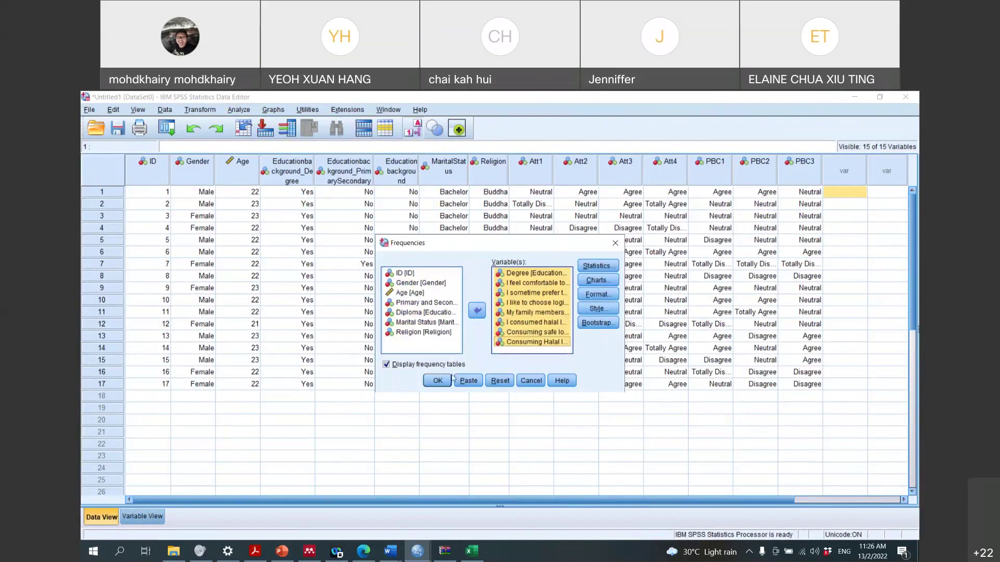
{"action": "left_click", "coordinate": [438, 381]}
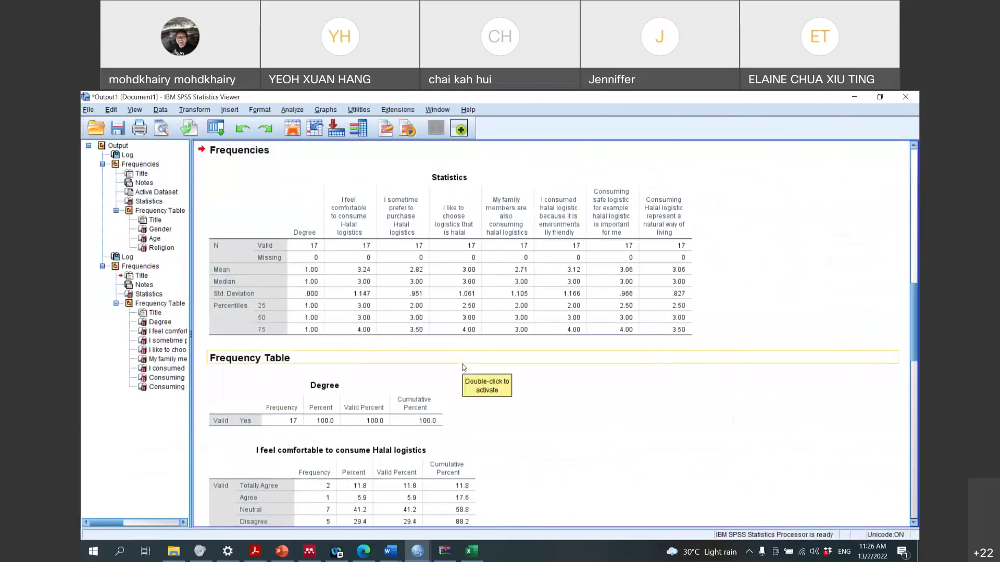
{"action": "scroll", "coordinate": [462, 367], "scroll_direction": "down", "scroll_amount": 5}
{"action": "scroll", "coordinate": [464, 362], "scroll_direction": "up", "scroll_amount": 2}
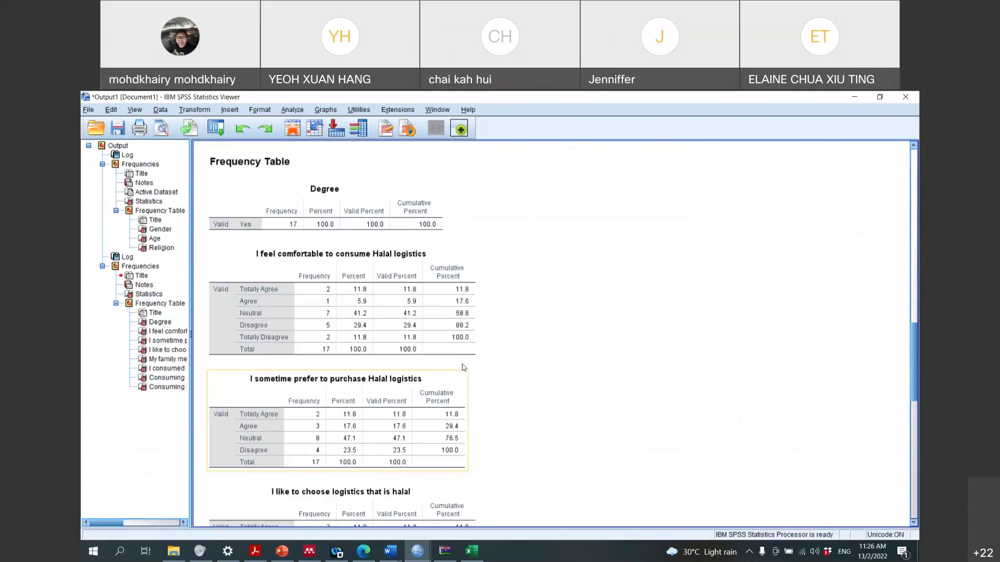
Bring the Halal Logistics report in Word beside the output and insert a table of three columns and seven rows under the Table 4.2 caption
{"action": "left_click", "coordinate": [390, 551]}
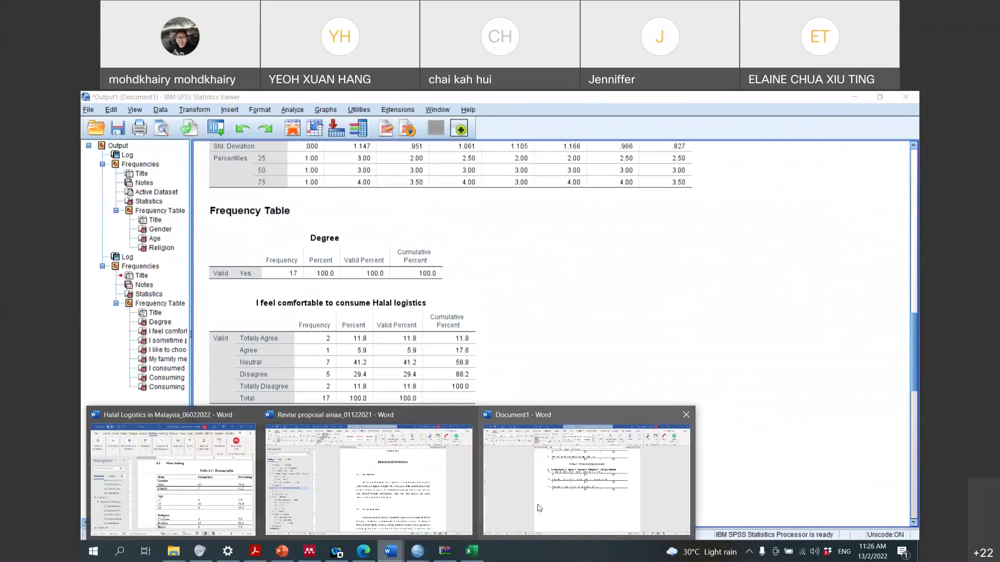
{"action": "left_click", "coordinate": [539, 508]}
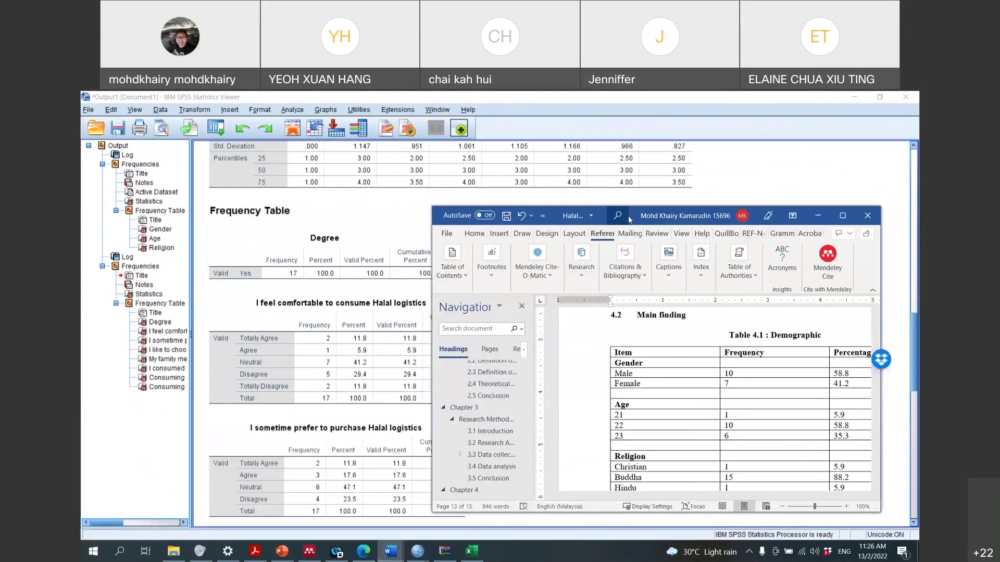
{"action": "left_click_drag", "start_coordinate": [630, 219], "coordinate": [663, 107]}
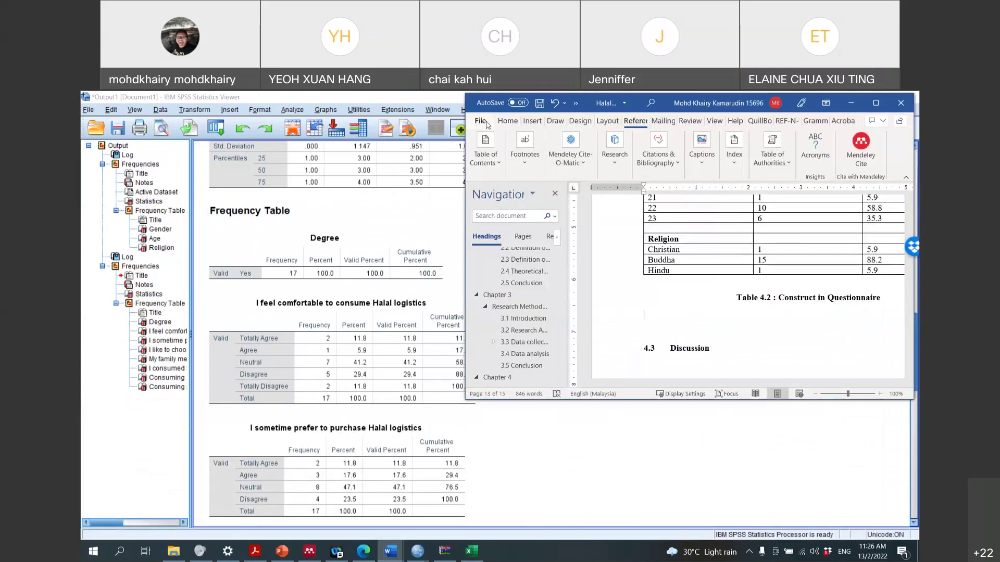
{"action": "left_click", "coordinate": [532, 120]}
{"action": "left_click", "coordinate": [511, 154]}
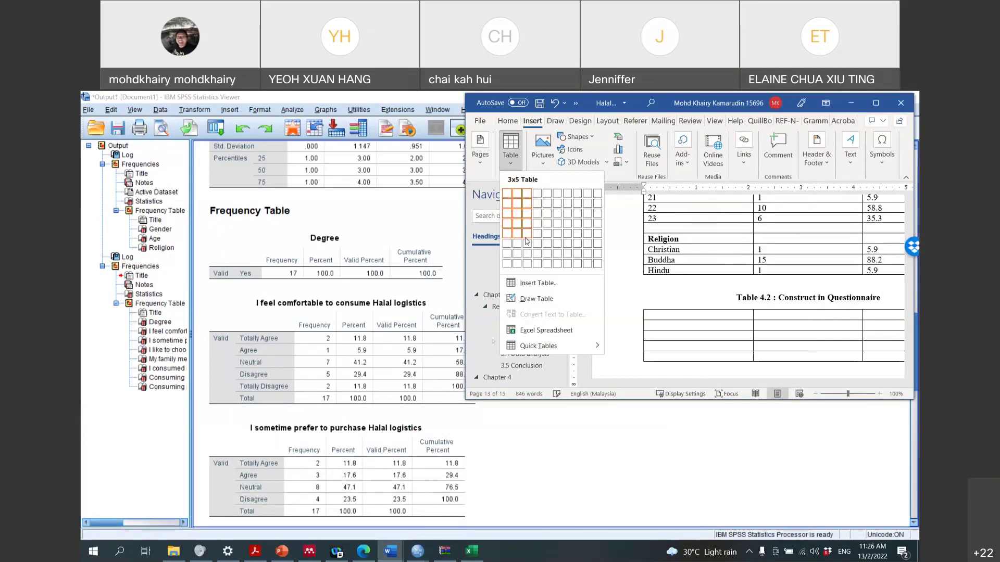
{"action": "left_click", "coordinate": [527, 254]}
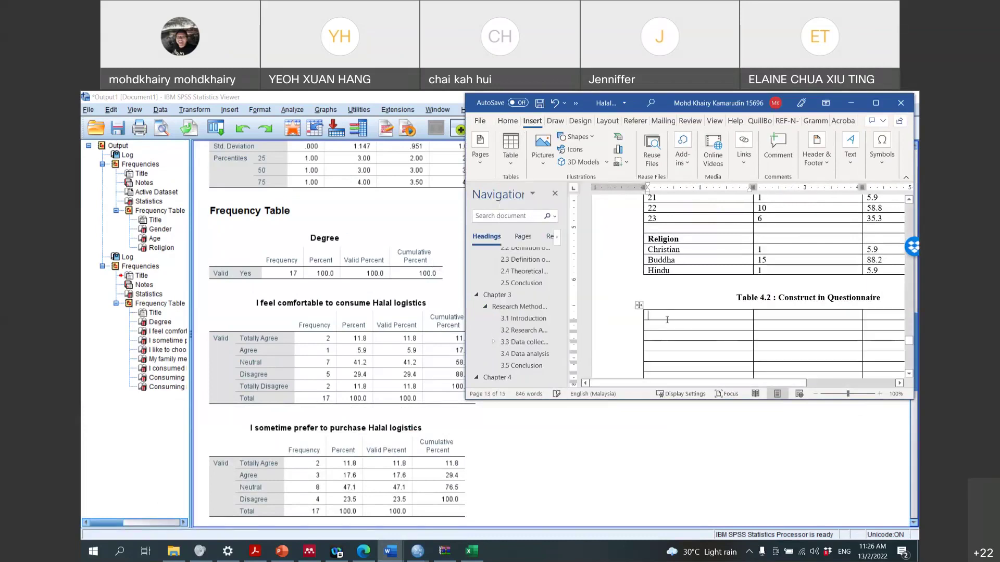
Enter the heading "Item" with "Attitude" below it in Table 4.2, and start the second column heading with "Totally"
{"action": "type", "text": "Item"}
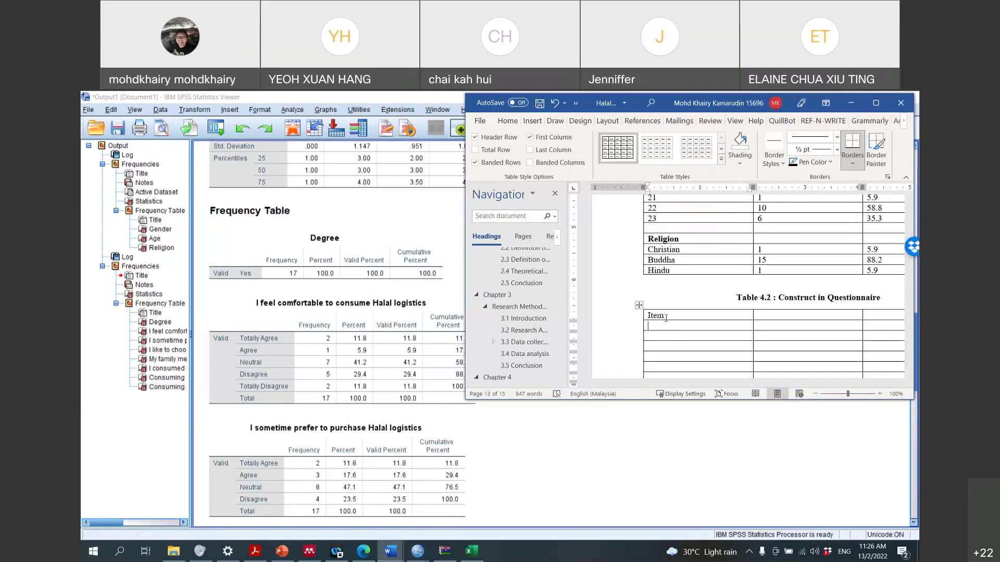
{"action": "type", "text": "Attitude"}
{"action": "key", "text": "Tab"}
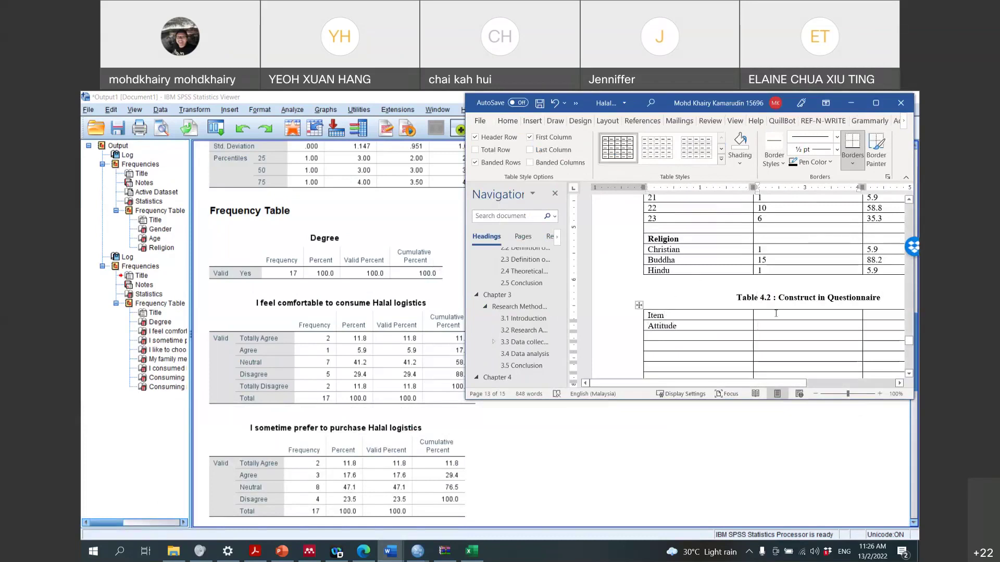
{"action": "left_click", "coordinate": [776, 316]}
{"action": "type", "text": "Totally"}
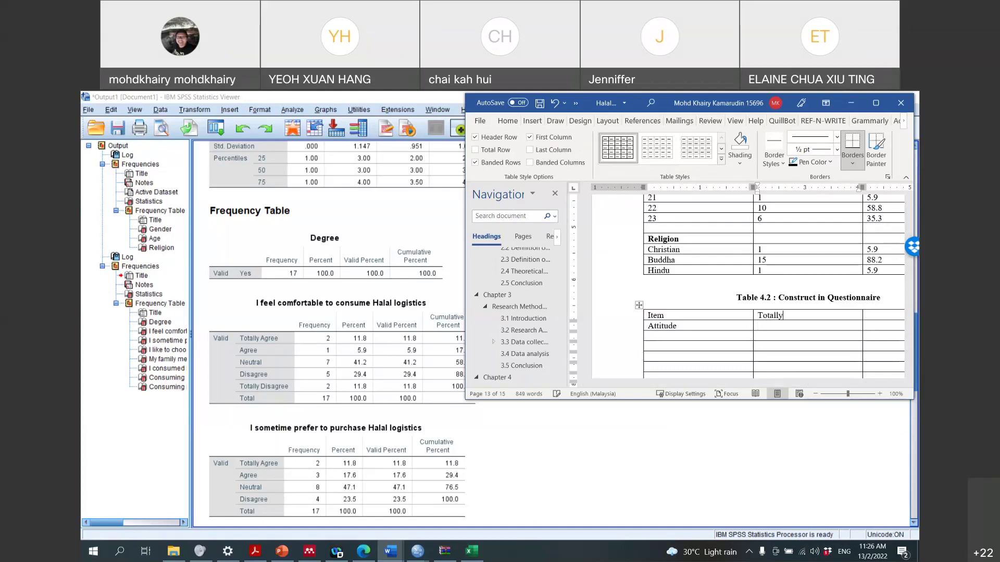
{"action": "key", "text": "BackSpace"}
{"action": "type", "text": "y"}
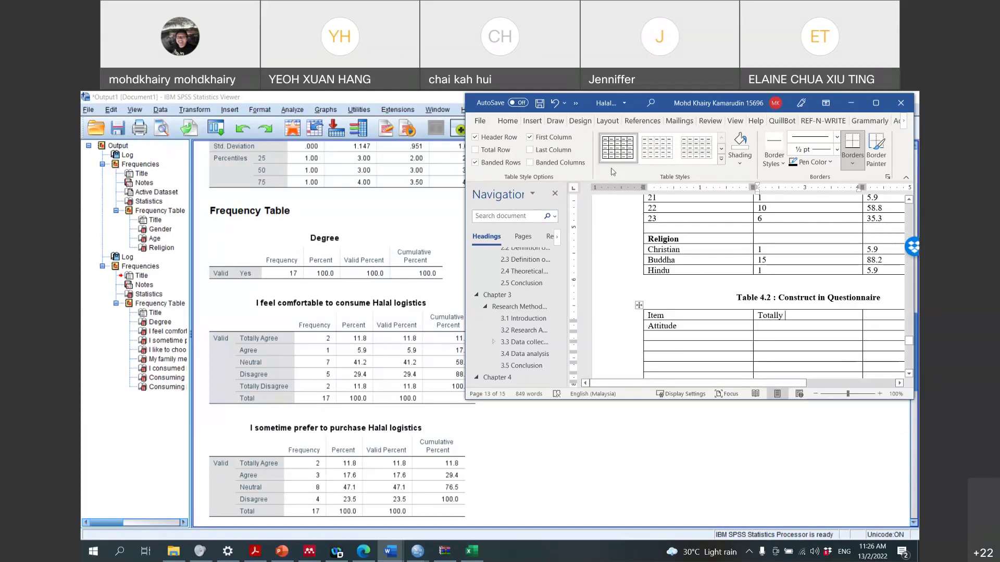
{"action": "left_click", "coordinate": [610, 121]}
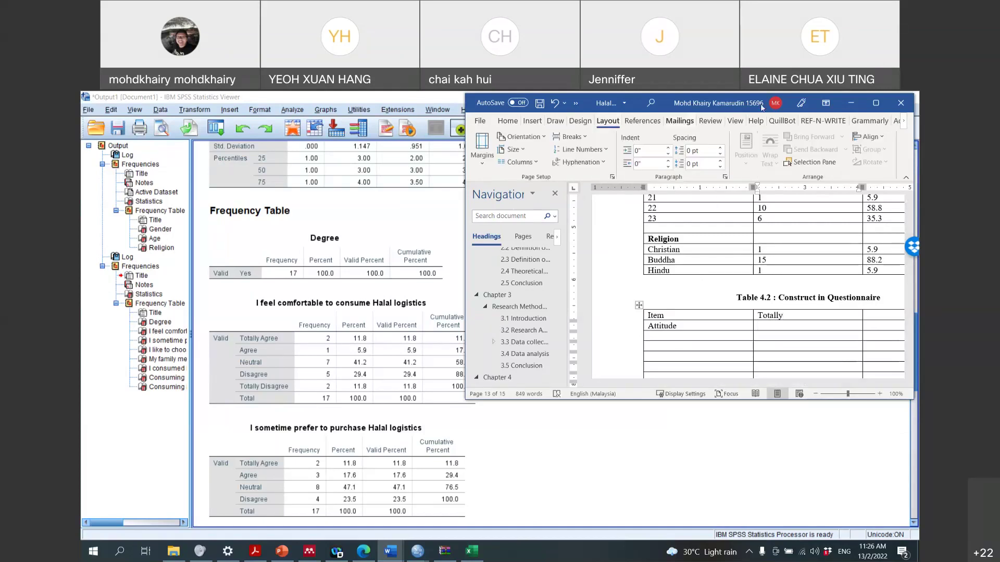
Run Descriptives in SPSS on the seven questionnaire items Att1 to Att4 and PBC1 to PBC3, leaving out ID
{"action": "left_click_drag", "start_coordinate": [737, 108], "coordinate": [729, 309]}
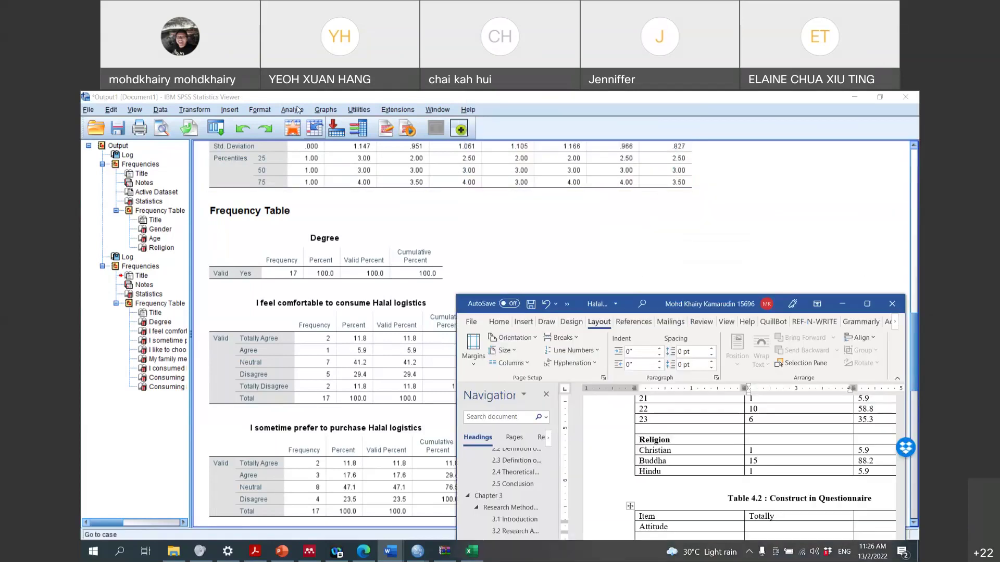
{"action": "left_click", "coordinate": [292, 110]}
{"action": "mouse_move", "coordinate": [316, 138]}
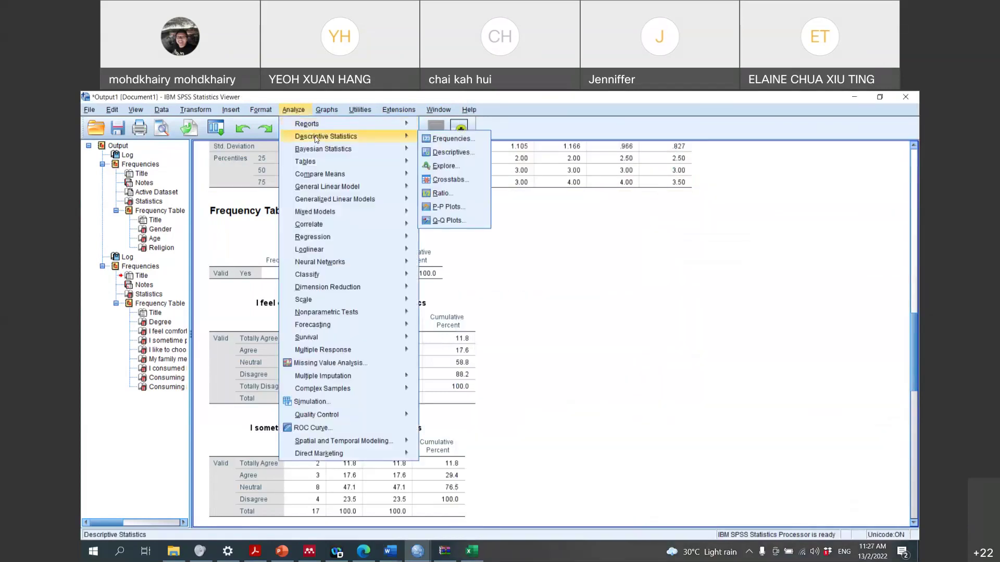
{"action": "left_click", "coordinate": [446, 154]}
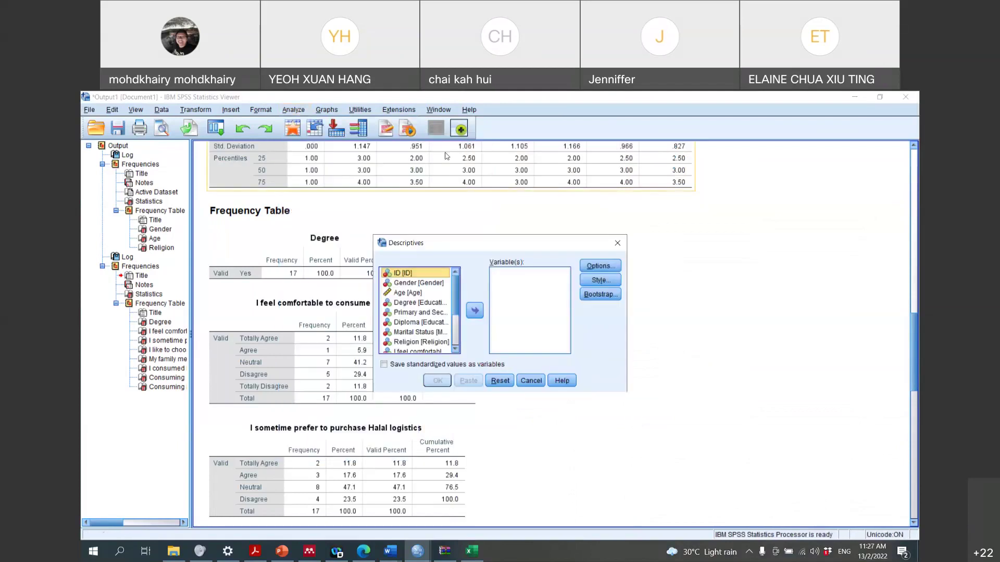
{"action": "scroll", "coordinate": [438, 316], "scroll_direction": "down", "scroll_amount": 2}
{"action": "left_click_drag", "start_coordinate": [429, 294], "coordinate": [431, 352]}
{"action": "left_click", "coordinate": [475, 311]}
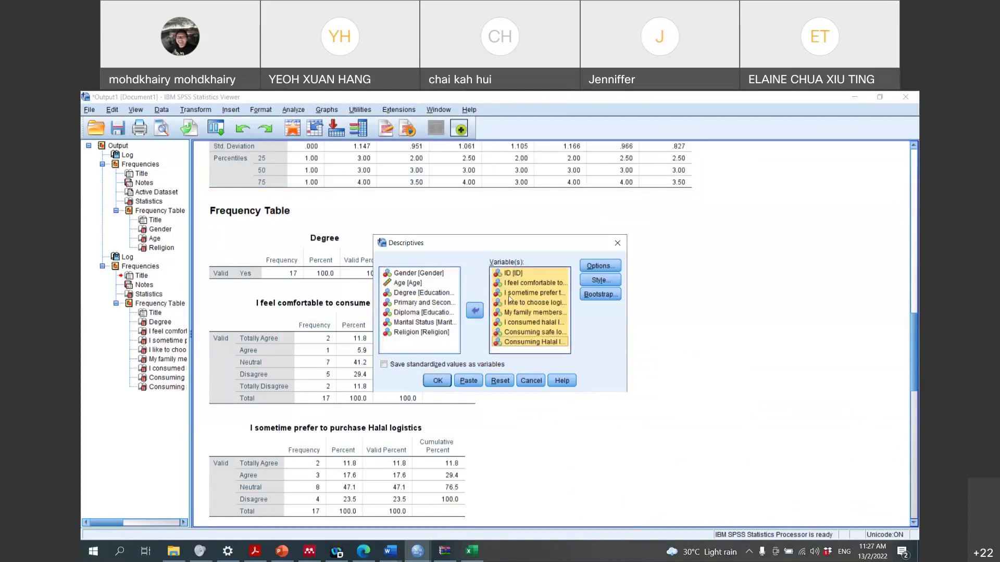
{"action": "left_click", "coordinate": [508, 273]}
{"action": "left_click", "coordinate": [475, 311]}
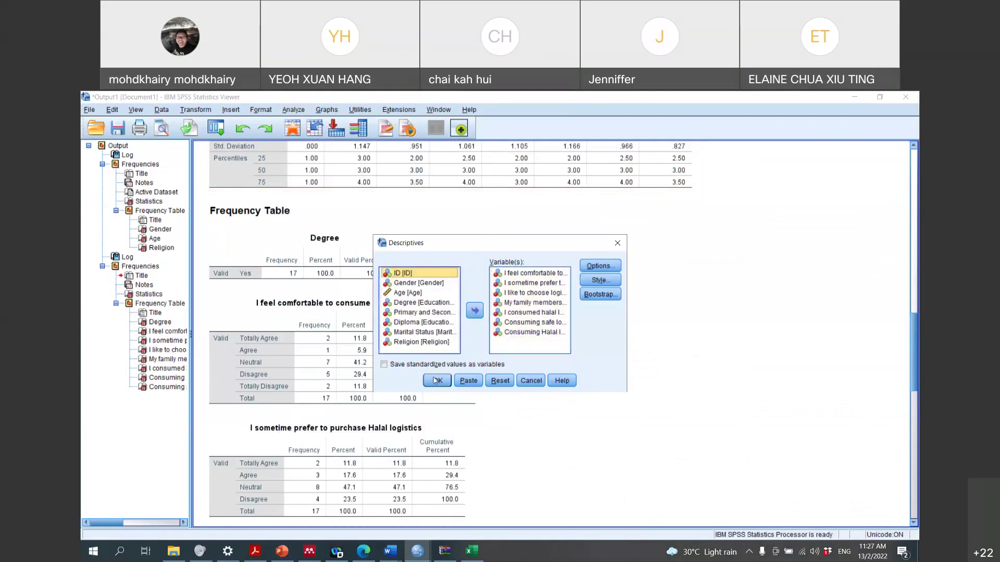
{"action": "left_click", "coordinate": [436, 381]}
{"action": "scroll", "coordinate": [505, 344], "scroll_direction": "down", "scroll_amount": 1}
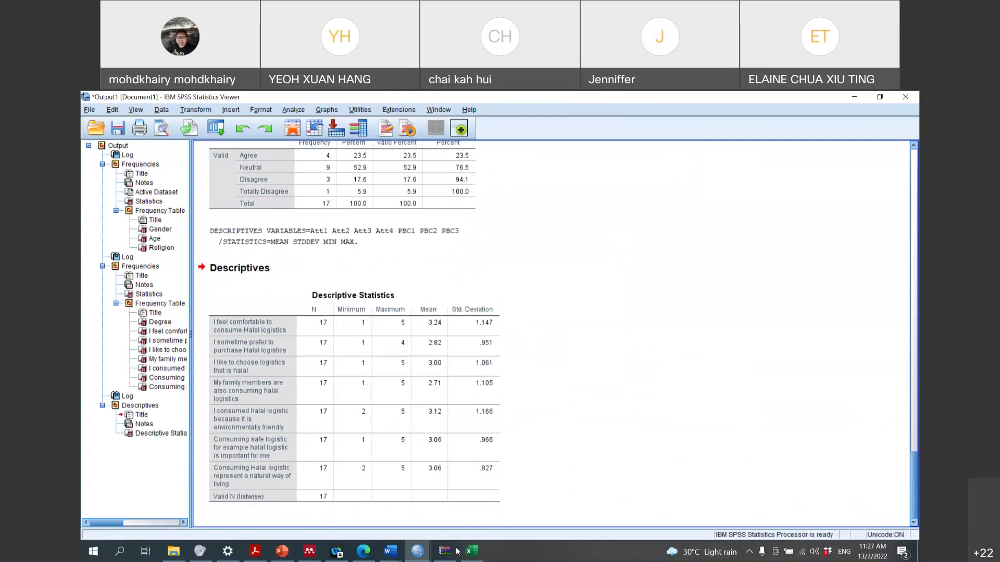
Return to the item frequency tables in the SPSS output and place the Halal Logistics report window beside them
{"action": "left_click", "coordinate": [270, 326]}
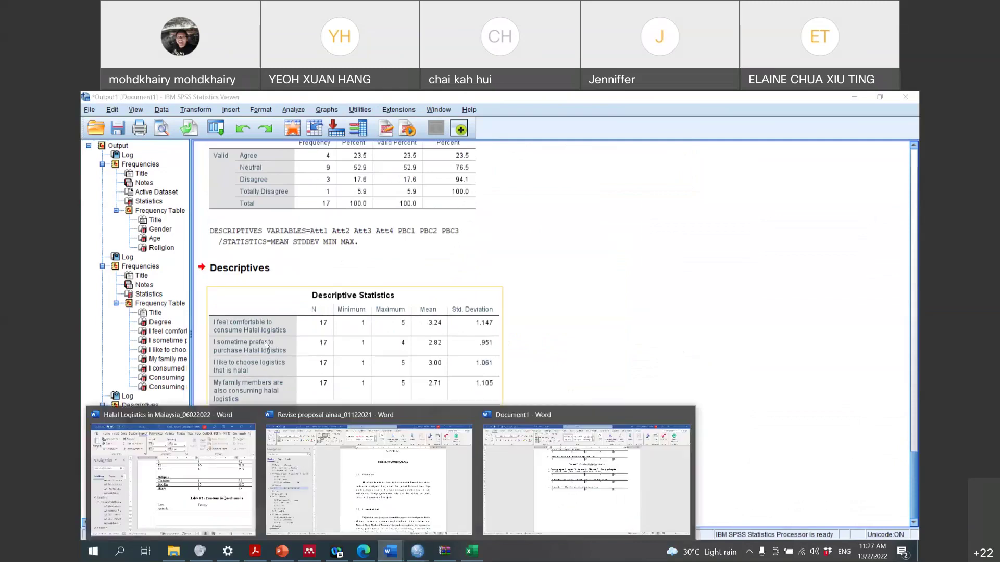
{"action": "left_click_drag", "start_coordinate": [260, 328], "coordinate": [486, 418]}
{"action": "mouse_move", "coordinate": [452, 555]}
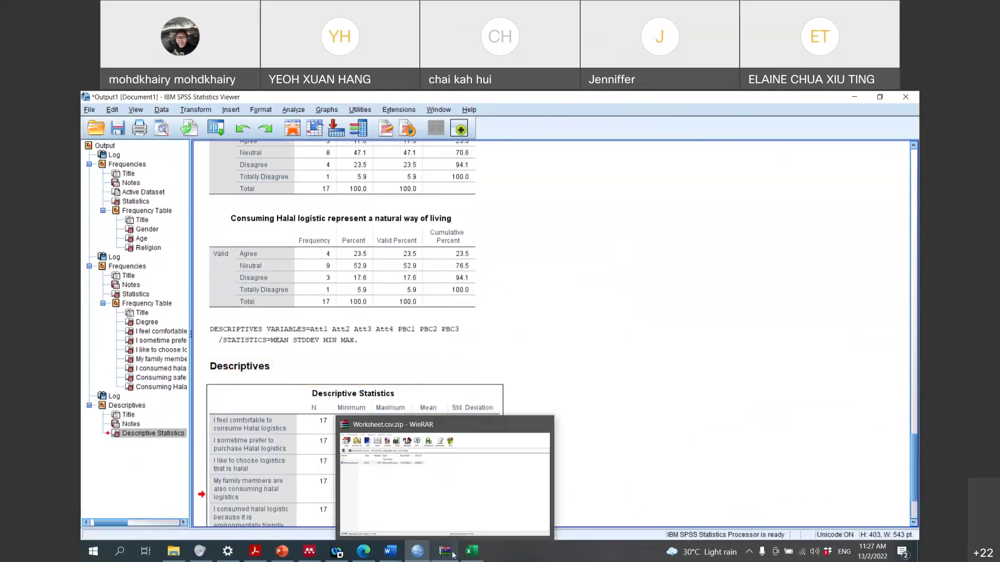
{"action": "scroll", "coordinate": [468, 417], "scroll_direction": "up", "scroll_amount": 3}
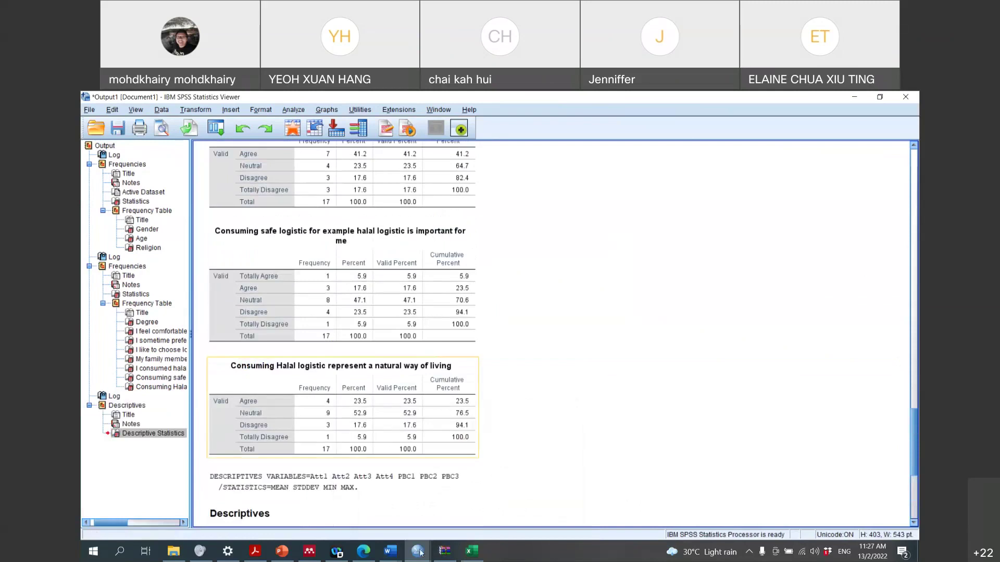
{"action": "mouse_move", "coordinate": [391, 552]}
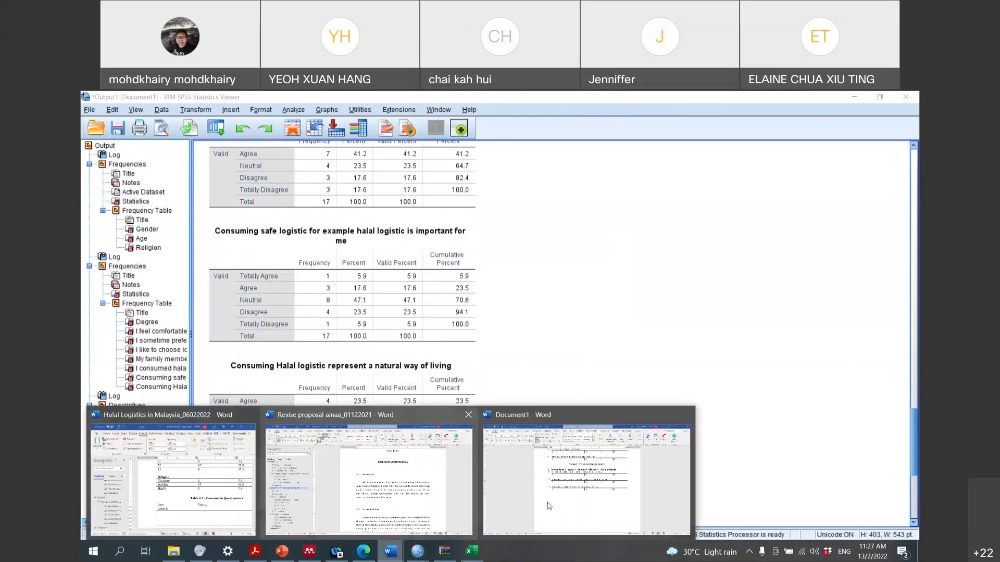
{"action": "left_click", "coordinate": [242, 501]}
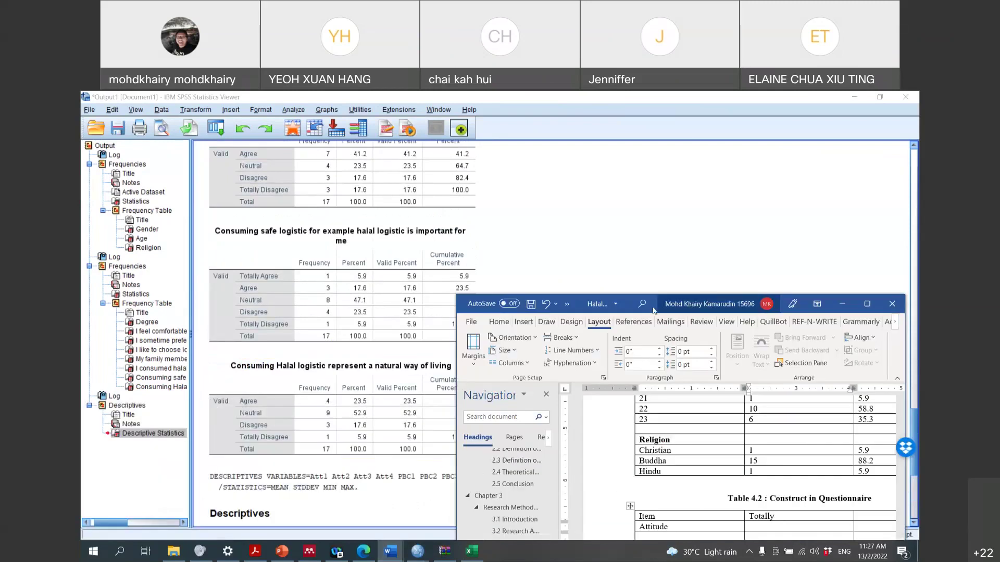
{"action": "left_click_drag", "start_coordinate": [654, 311], "coordinate": [629, 145]}
Complete the second column heading of Table 4.2 as "Totally Agree" and enter "Agree" as the third column heading
{"action": "type", "text": "D"}
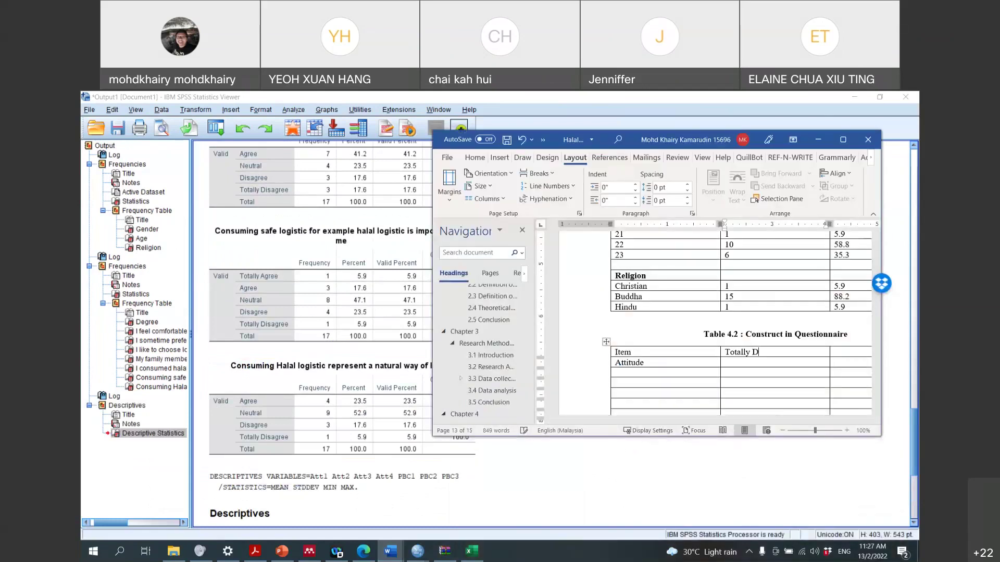
{"action": "type", "text": "i"}
{"action": "key", "text": "BackSpace"}
{"action": "key", "text": "BackSpace"}
{"action": "type", "text": "Agg"}
{"action": "type", "text": "ee"}
{"action": "type", "text": "Agr"}
{"action": "type", "text": "ee"}
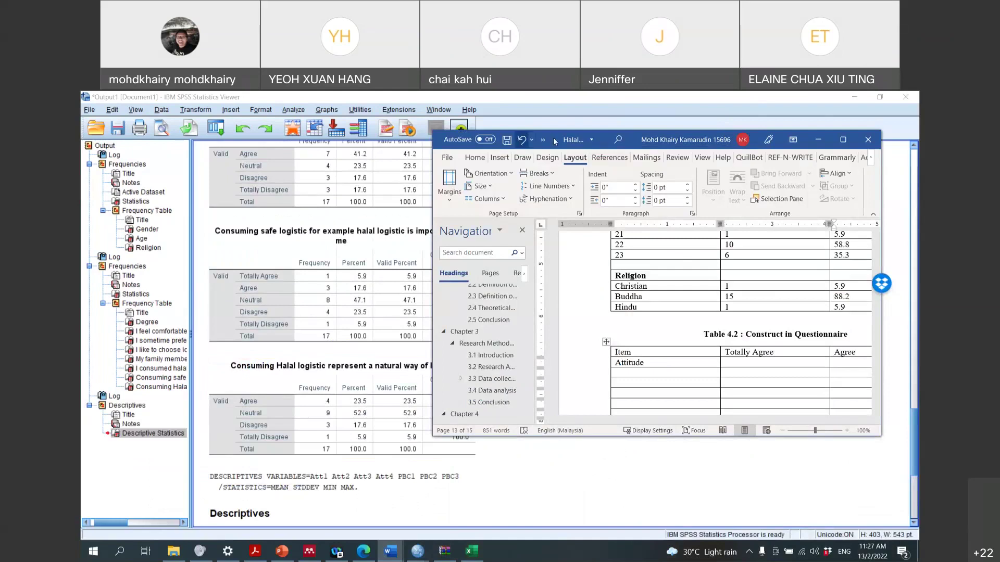
Show the report in Web Layout and insert a new column to the right of the Agree column in Table 4.2
{"action": "left_click_drag", "start_coordinate": [555, 141], "coordinate": [477, 133]}
{"action": "left_click", "coordinate": [689, 423]}
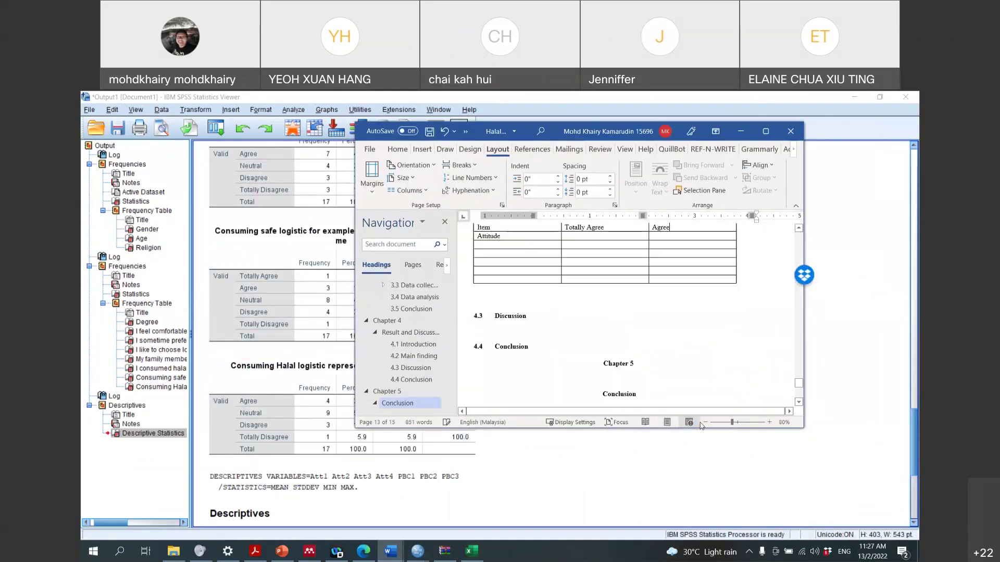
{"action": "right_click", "coordinate": [678, 233]}
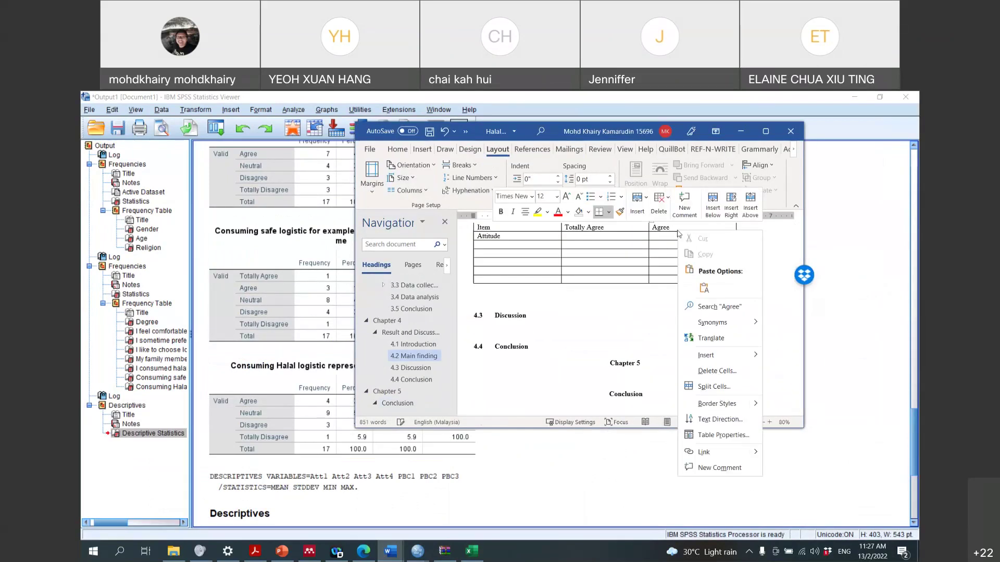
{"action": "mouse_move", "coordinate": [723, 357]}
{"action": "left_click", "coordinate": [804, 371]}
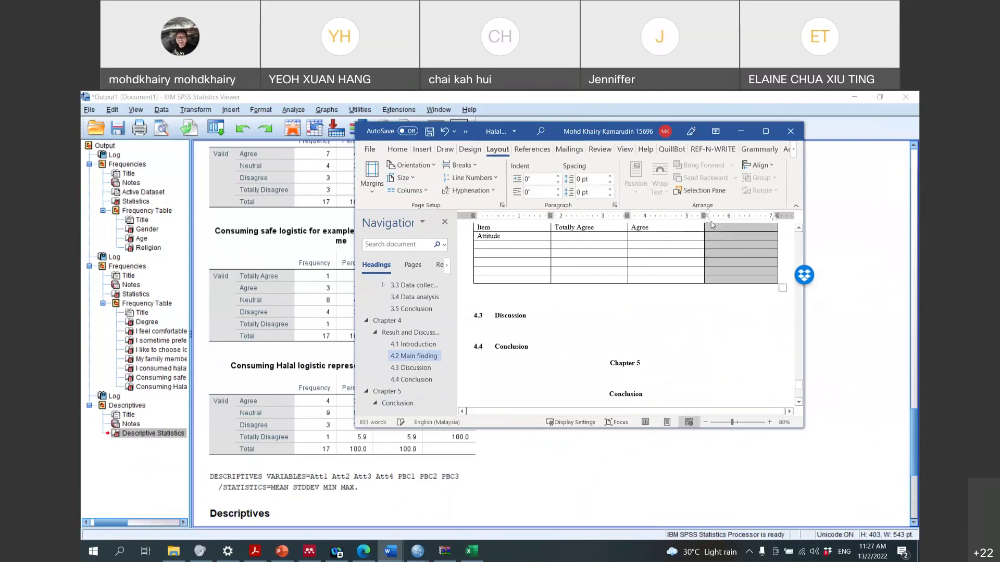
Enter "Neutral" as the heading of the new fourth column in Table 4.2
{"action": "left_click", "coordinate": [713, 229]}
{"action": "type", "text": "Ne"}
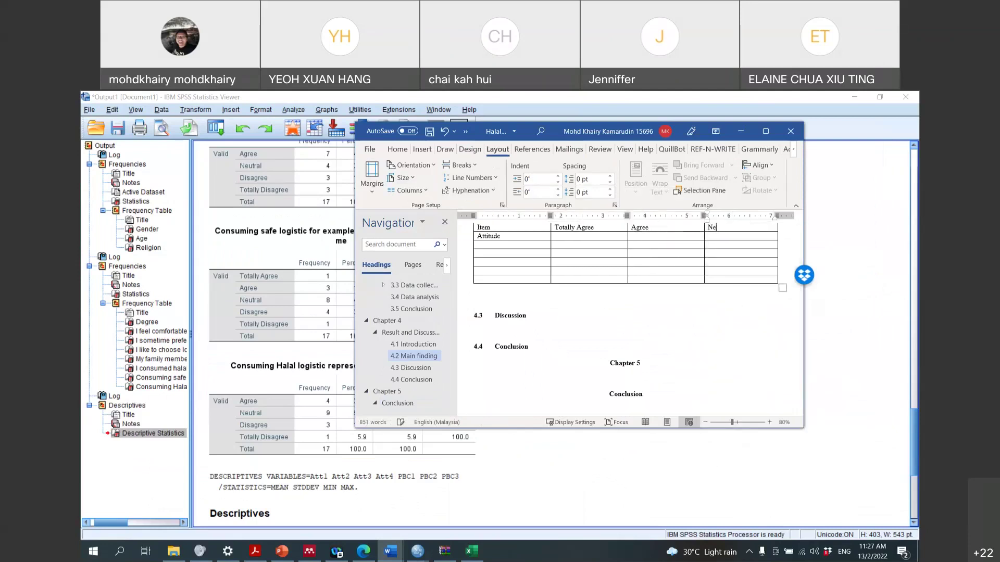
{"action": "type", "text": "utral"}
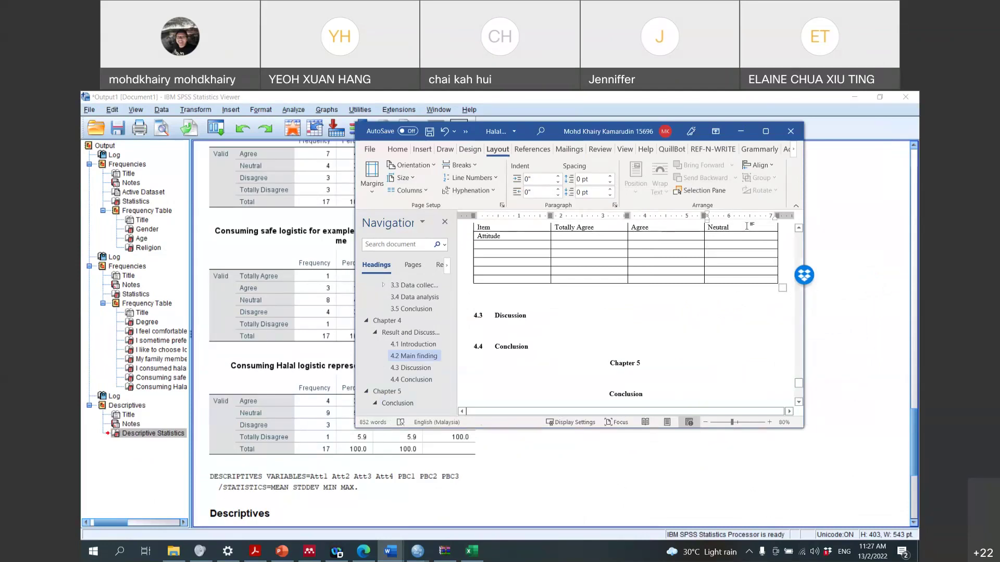
Insert a column to the right of Neutral in Table 4.2 and head it "Disagree"
{"action": "right_click", "coordinate": [748, 226]}
{"action": "mouse_move", "coordinate": [791, 357]}
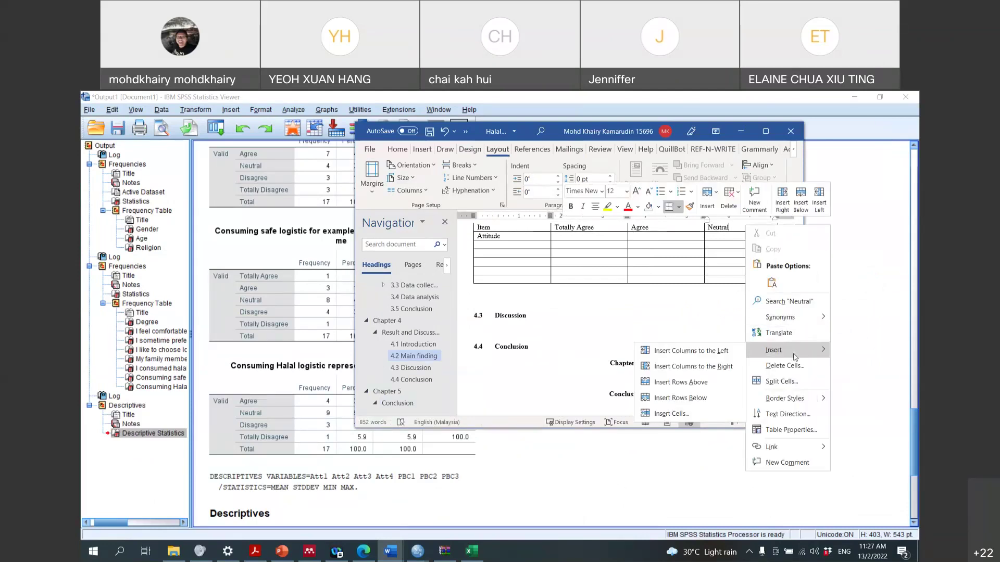
{"action": "left_click", "coordinate": [730, 364]}
{"action": "left_click", "coordinate": [734, 229]}
{"action": "type", "text": "Disgaree"}
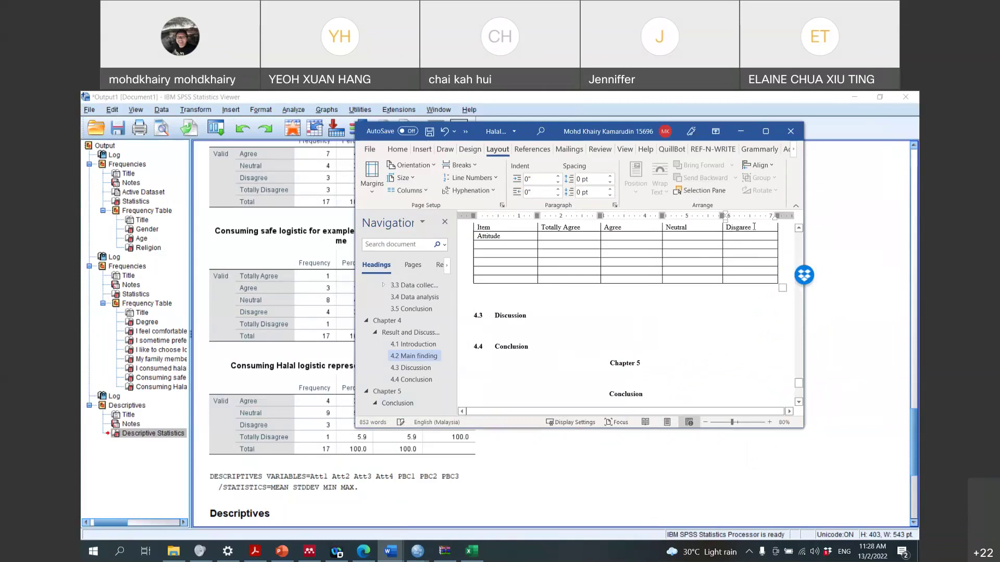
{"action": "double_click", "coordinate": [737, 227]}
{"action": "type", "text": "Disagree"}
Insert another column to the right of Disagree in Table 4.2 and head it "Totally Disagree"
{"action": "right_click", "coordinate": [757, 229]}
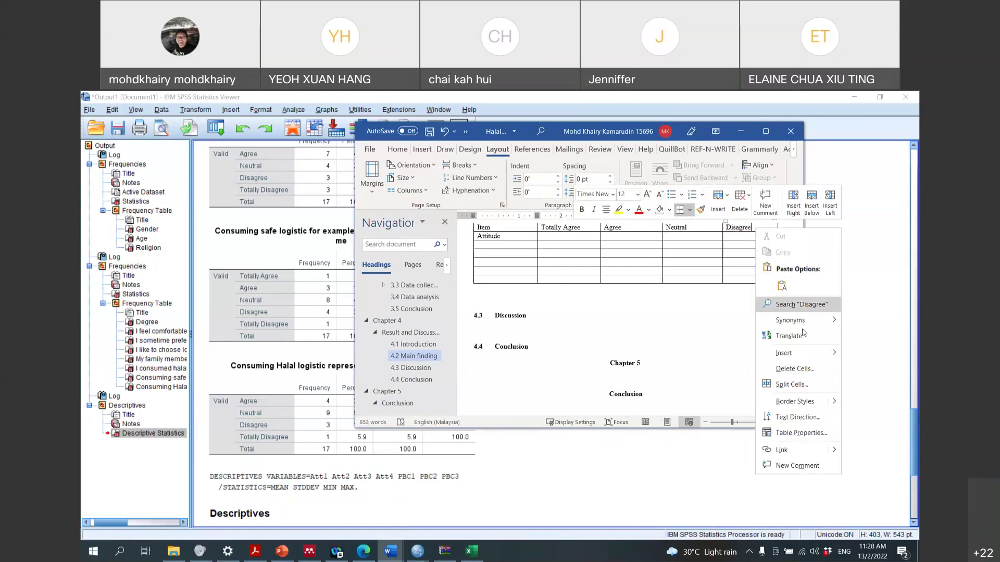
{"action": "mouse_move", "coordinate": [804, 354]}
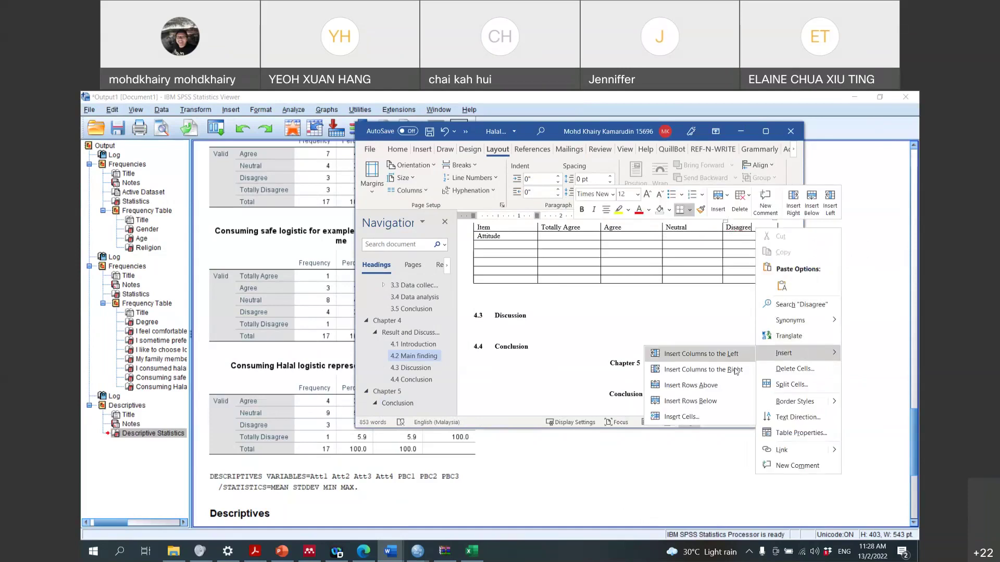
{"action": "left_click", "coordinate": [735, 371]}
{"action": "type", "text": "Totally Dis"}
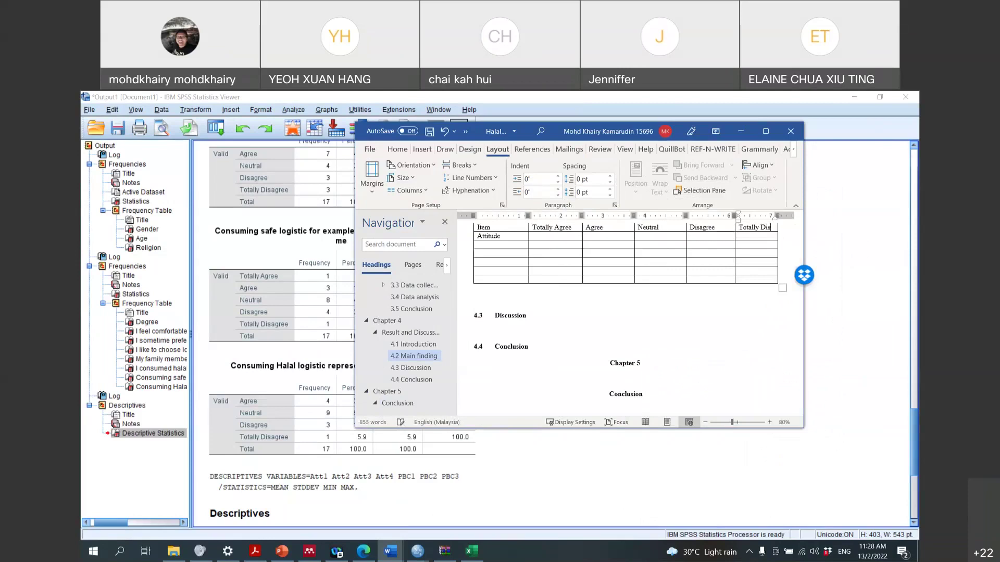
{"action": "type", "text": "agree"}
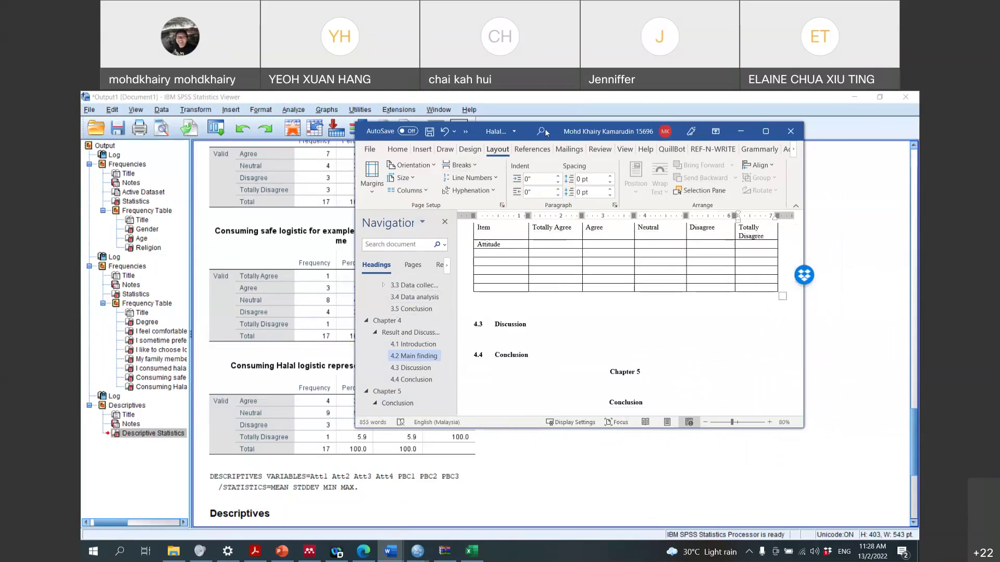
Move the report window out of the way and select the "I feel comfortable to consume Halal logistics" frequency table in the SPSS output
{"action": "left_click_drag", "start_coordinate": [546, 132], "coordinate": [556, 312]}
{"action": "scroll", "coordinate": [453, 224], "scroll_direction": "up", "scroll_amount": 10}
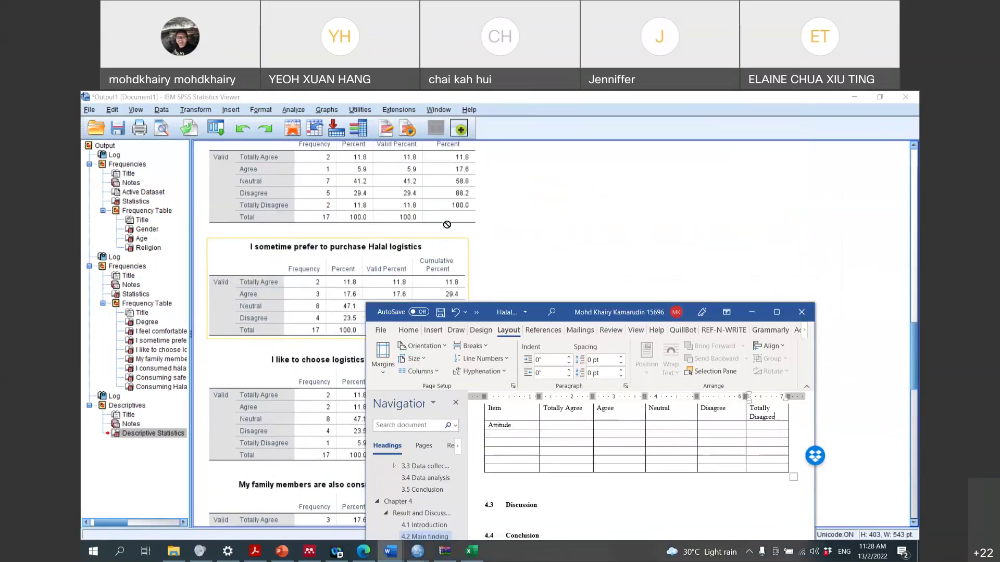
{"action": "scroll", "coordinate": [447, 225], "scroll_direction": "up", "scroll_amount": 3}
{"action": "scroll", "coordinate": [385, 219], "scroll_direction": "down", "scroll_amount": 2}
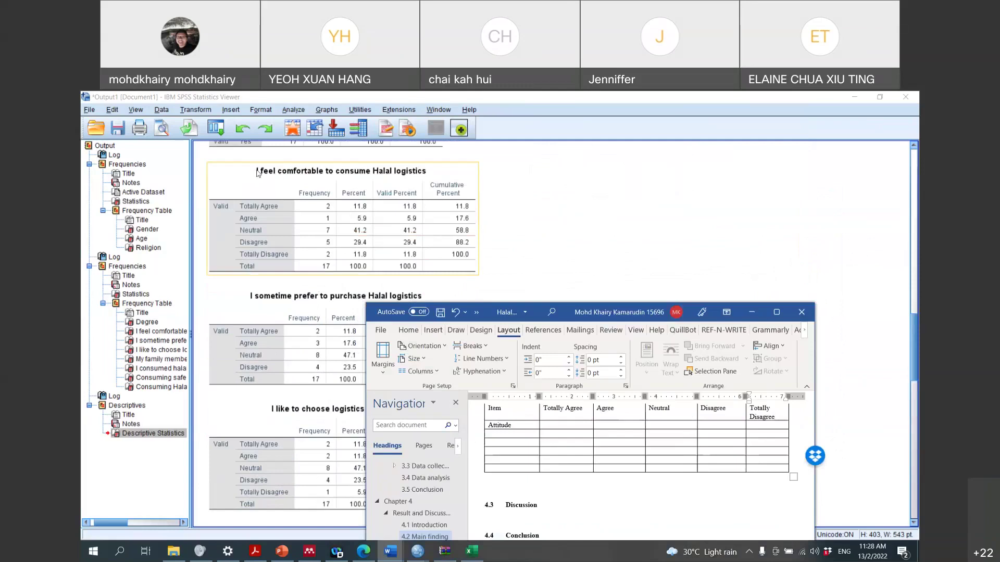
{"action": "left_click", "coordinate": [257, 173]}
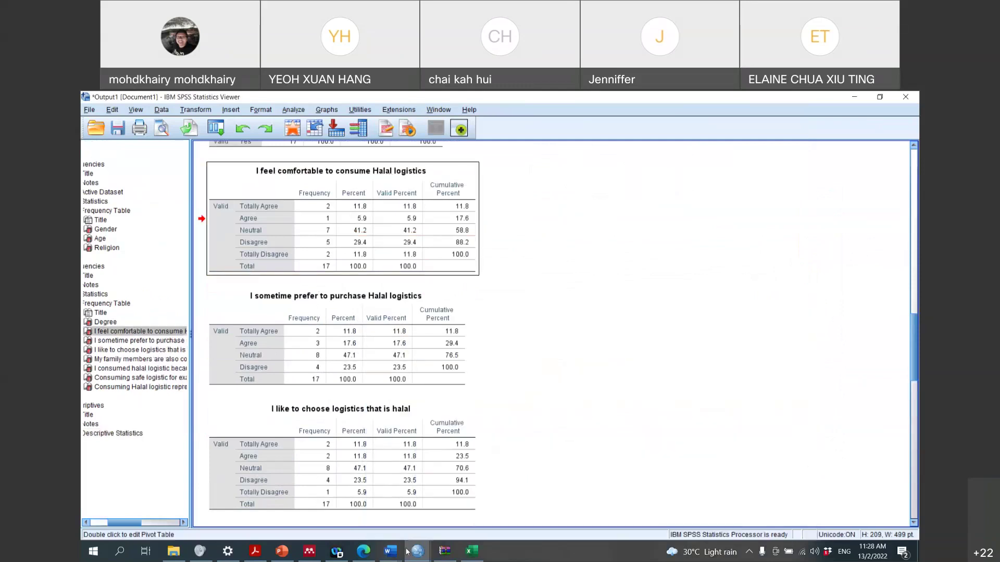
Copy the item "I feel comfortable to consume Halal logistics" from the Document1 questionnaire into the row below Attitude in Table 4.2
{"action": "mouse_move", "coordinate": [401, 556]}
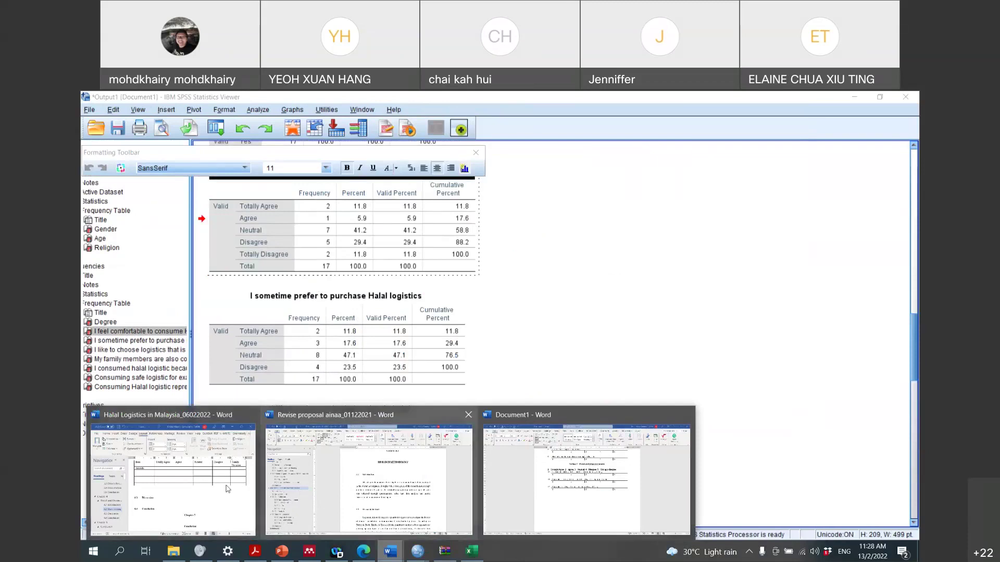
{"action": "left_click", "coordinate": [586, 479]}
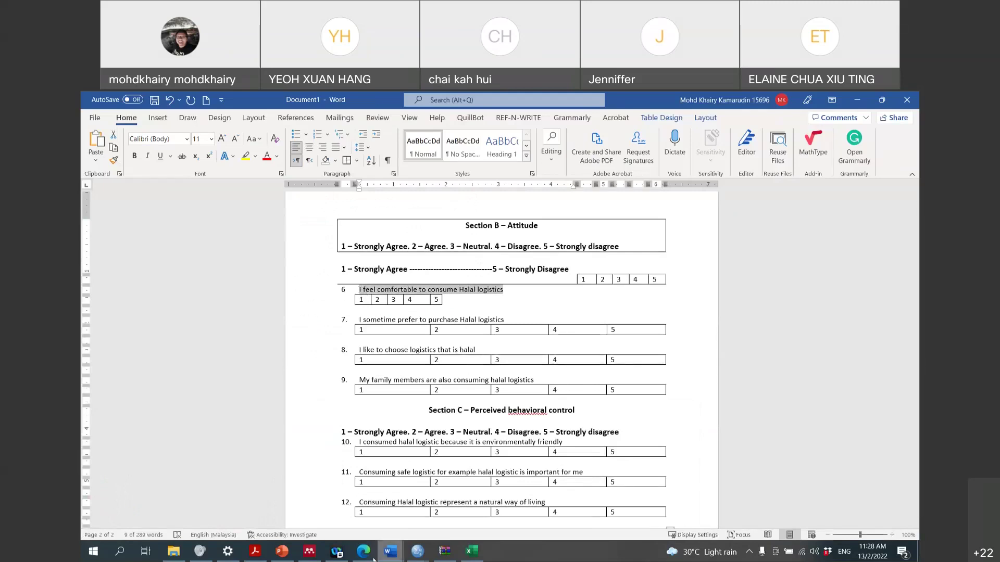
{"action": "left_click", "coordinate": [390, 551]}
{"action": "left_click", "coordinate": [211, 477]}
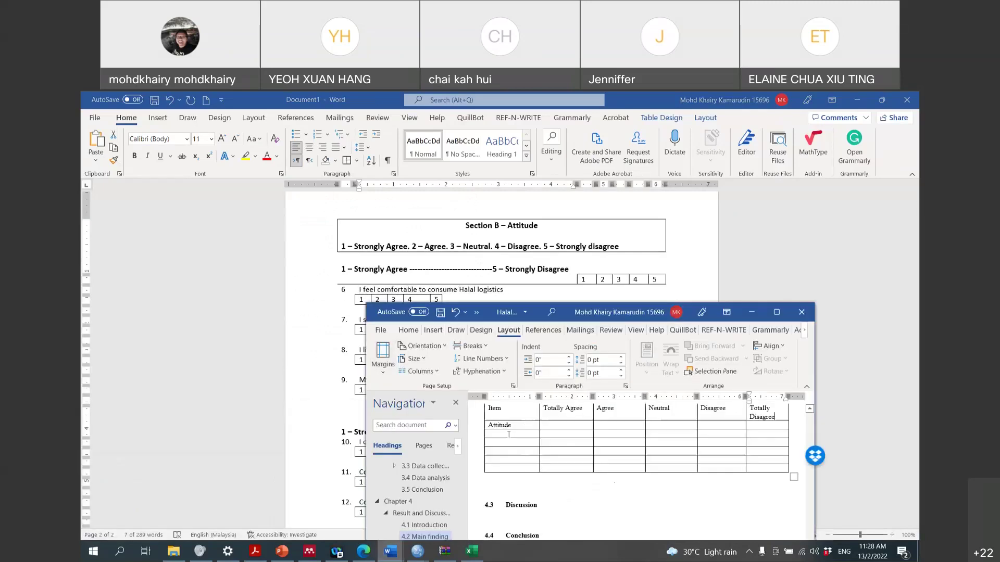
{"action": "type", "text": "I feel comfortable to consume Halal logistics"}
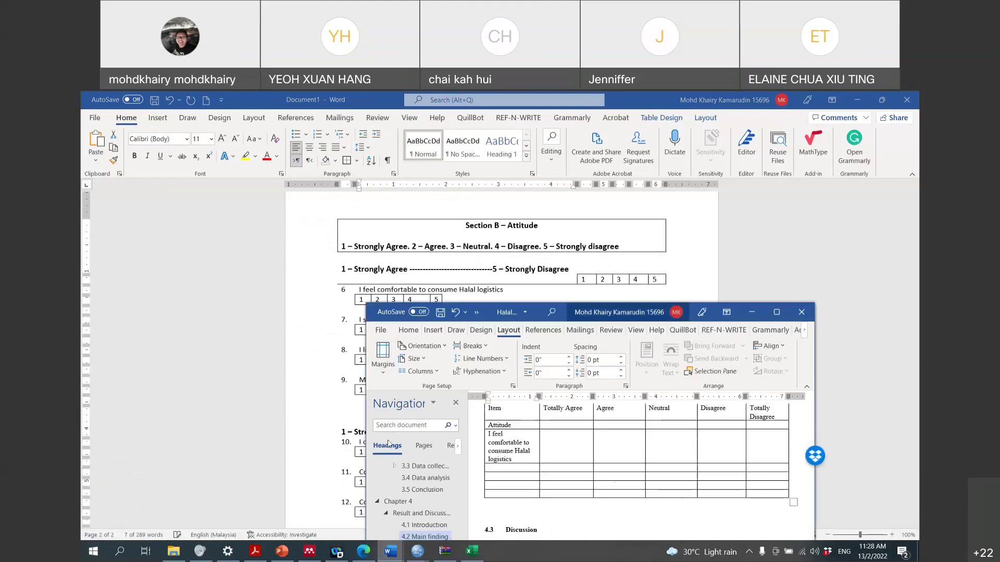
Switch to the first attitude item's frequency table in the SPSS output and place the Halal Logistics report window beside it
{"action": "mouse_move", "coordinate": [417, 552]}
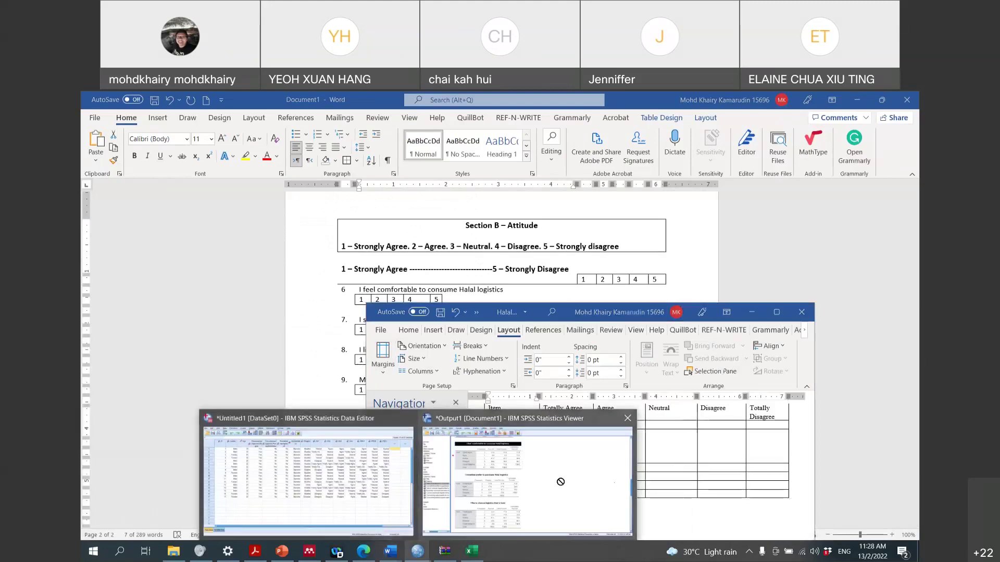
{"action": "left_click", "coordinate": [558, 479]}
{"action": "scroll", "coordinate": [375, 355], "scroll_direction": "up", "scroll_amount": 3}
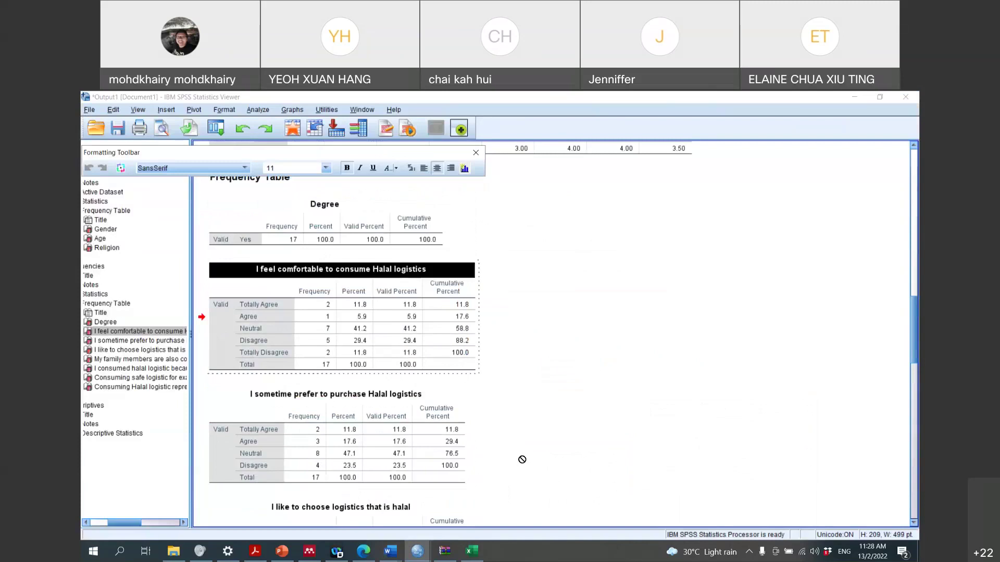
{"action": "mouse_move", "coordinate": [471, 552]}
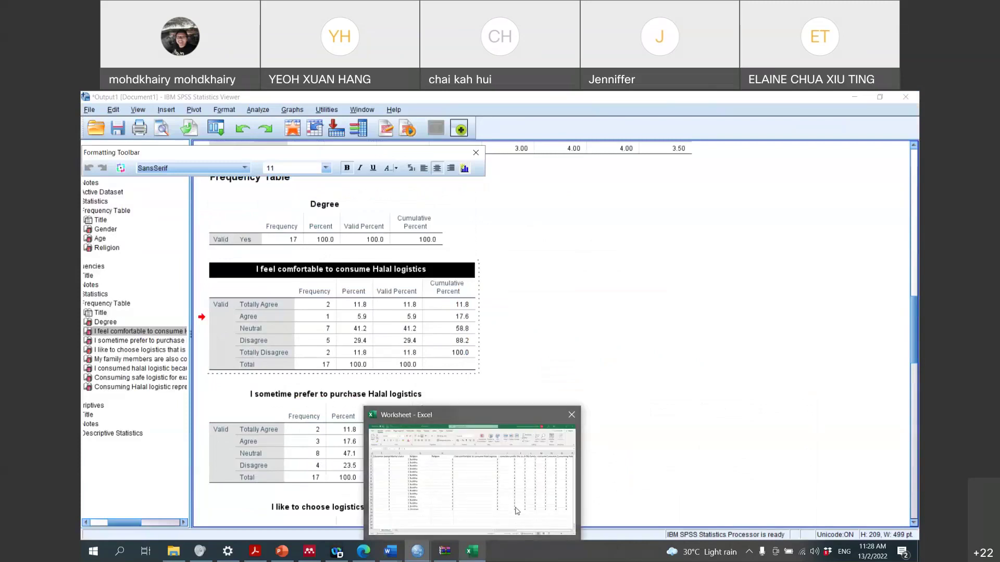
{"action": "mouse_move", "coordinate": [390, 552]}
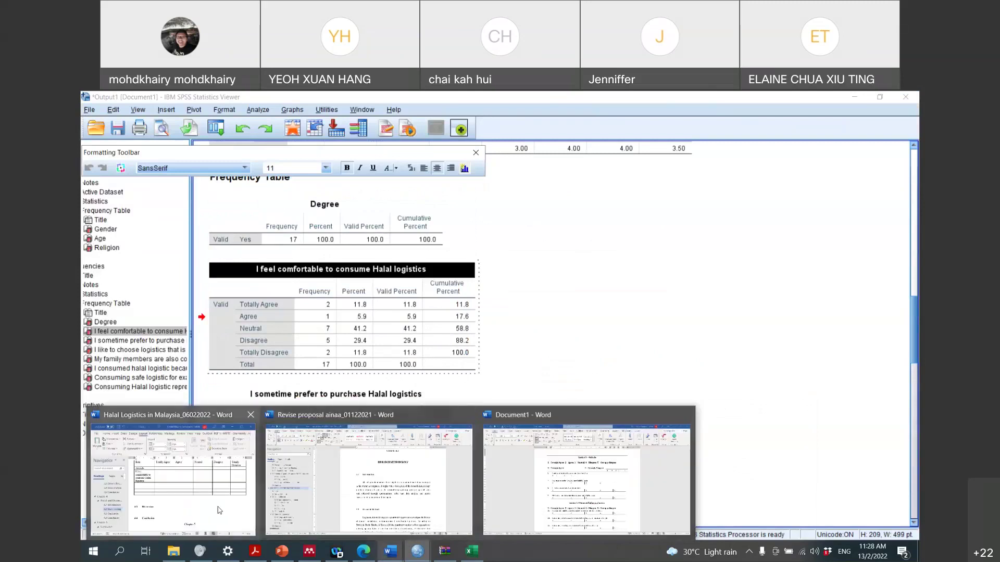
{"action": "left_click", "coordinate": [167, 497]}
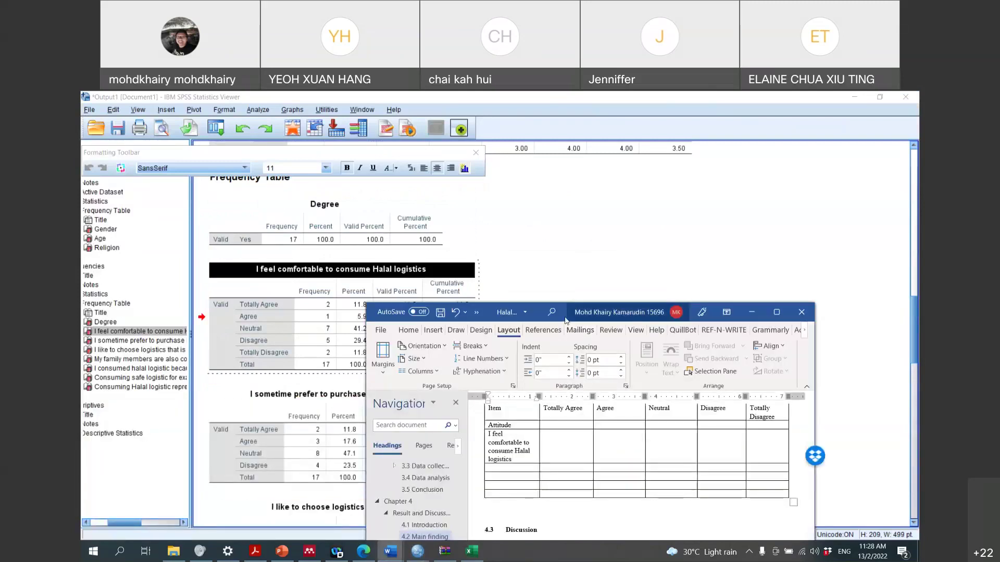
{"action": "left_click_drag", "start_coordinate": [566, 319], "coordinate": [690, 128]}
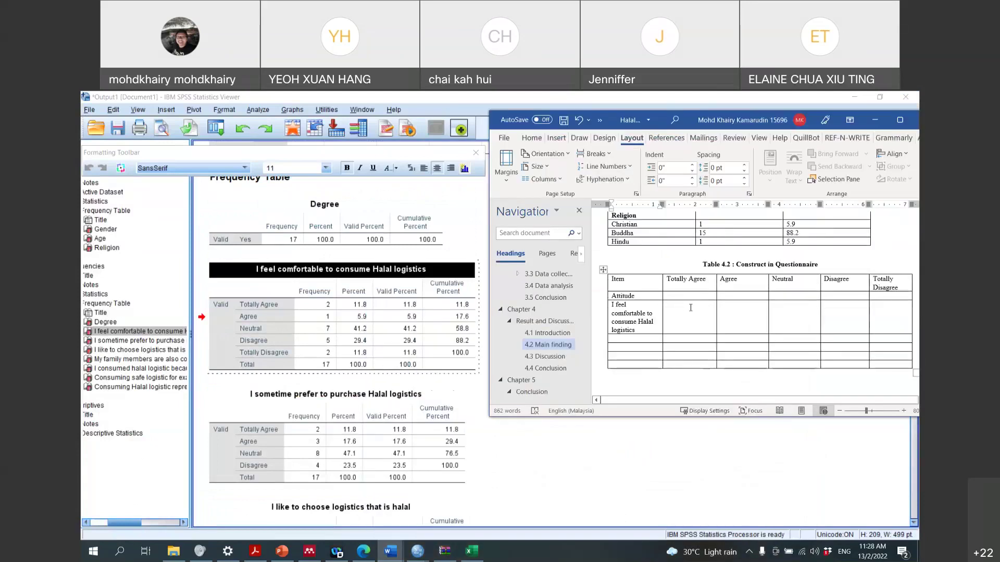
Fill the first attitude item's frequencies in Table 4.2 from Totally Agree to Totally Disagree: 2, 1, 7, 5 and 2
{"action": "left_click", "coordinate": [690, 308]}
{"action": "type", "text": "2"}
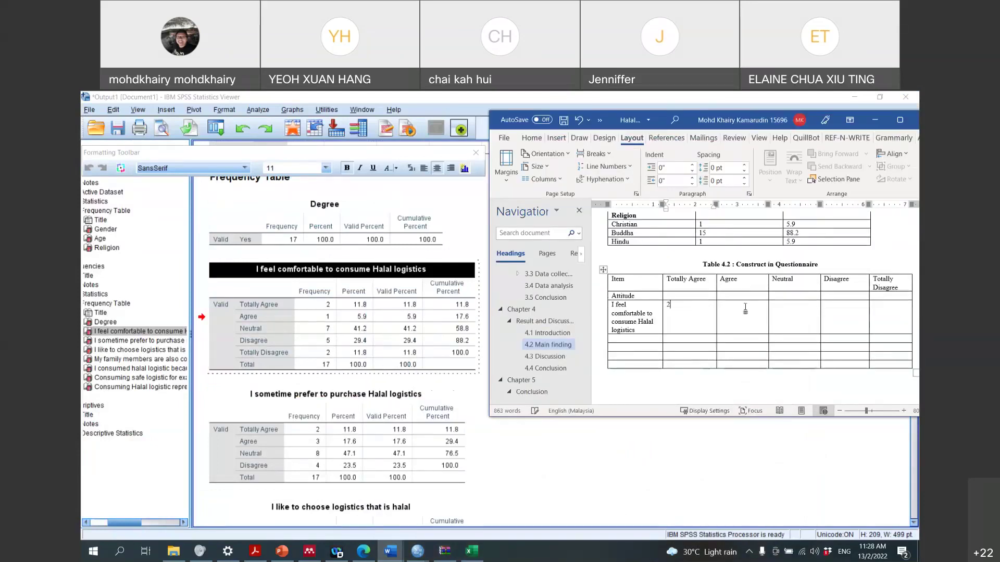
{"action": "left_click", "coordinate": [751, 307]}
{"action": "type", "text": "1"}
{"action": "left_click", "coordinate": [790, 306]}
{"action": "type", "text": "7"}
{"action": "left_click", "coordinate": [838, 311]}
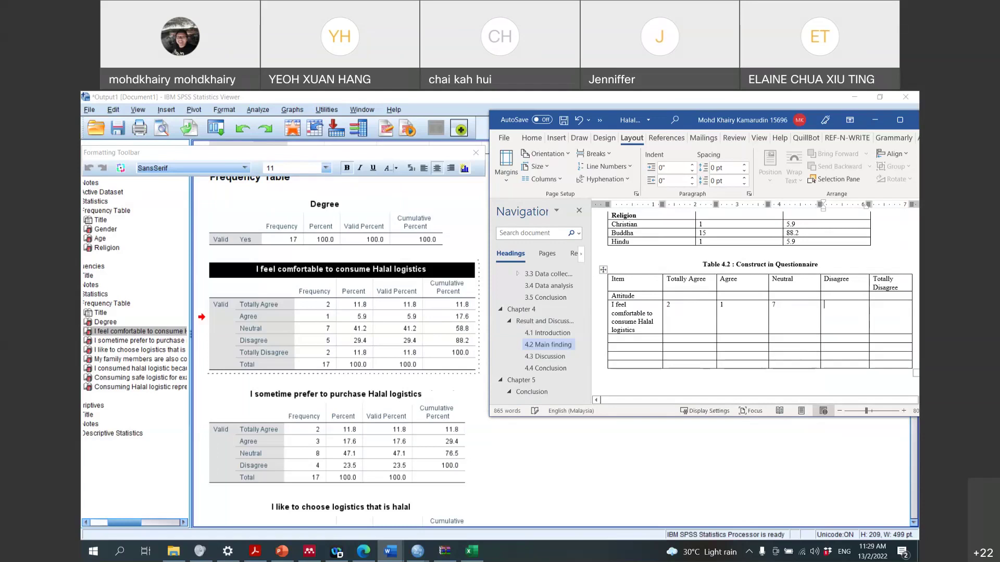
{"action": "type", "text": "5"}
{"action": "left_click", "coordinate": [880, 315]}
{"action": "type", "text": "2"}
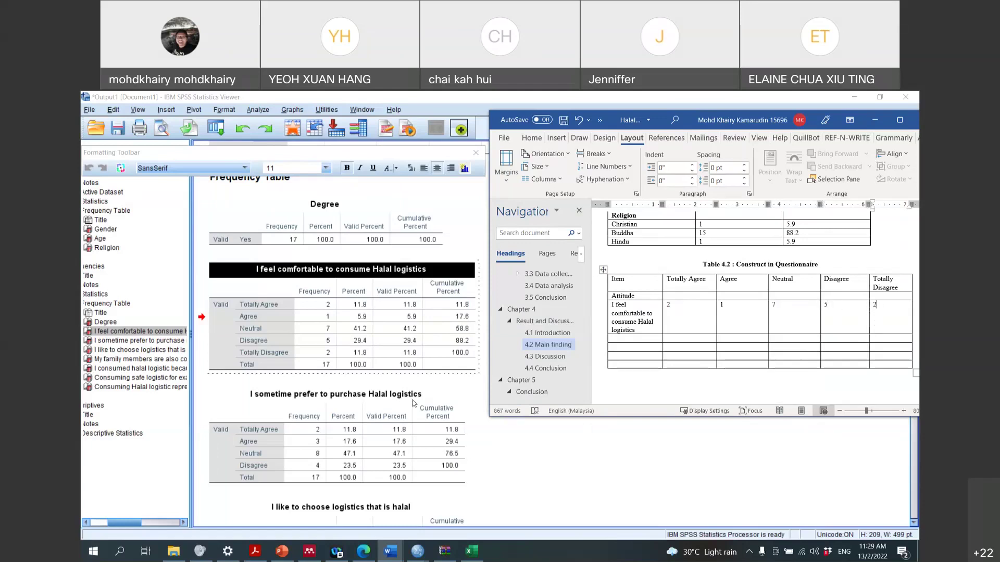
Add a "Mean" column after Totally Disagree in Table 4.2 and enter 3.24 for the first item from the SPSS Descriptive Statistics
{"action": "scroll", "coordinate": [396, 388], "scroll_direction": "down", "scroll_amount": 12}
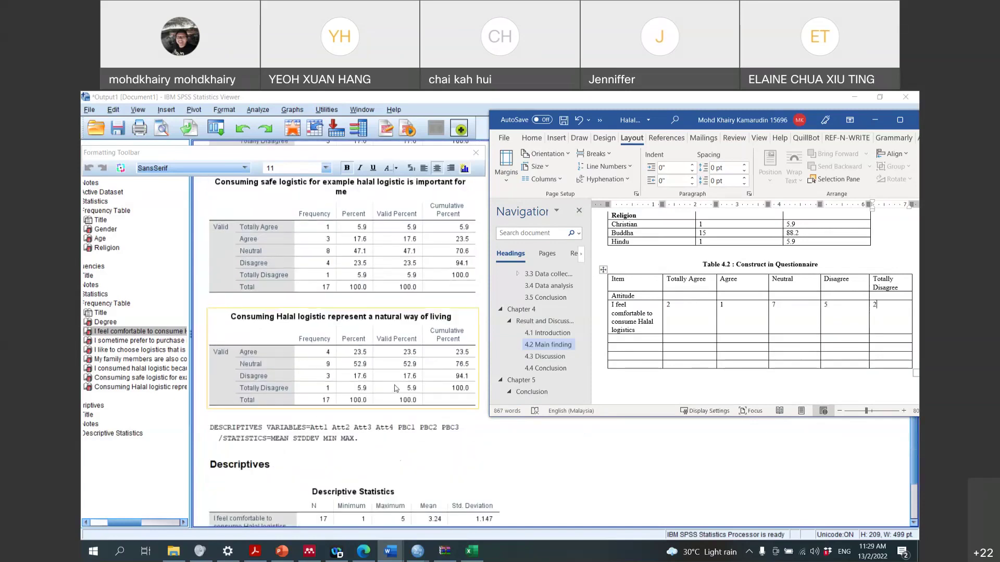
{"action": "scroll", "coordinate": [396, 388], "scroll_direction": "down", "scroll_amount": 4}
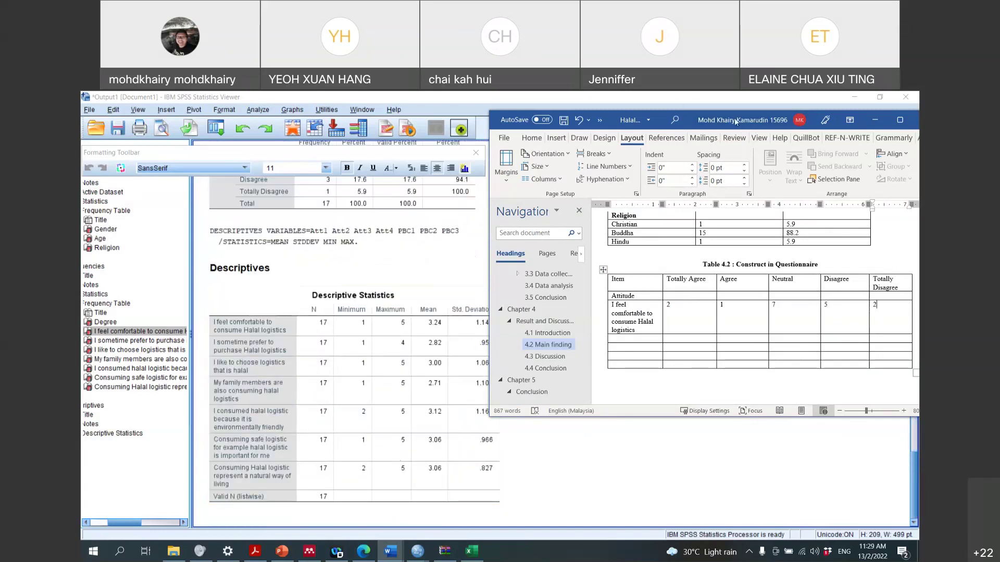
{"action": "right_click", "coordinate": [898, 289]}
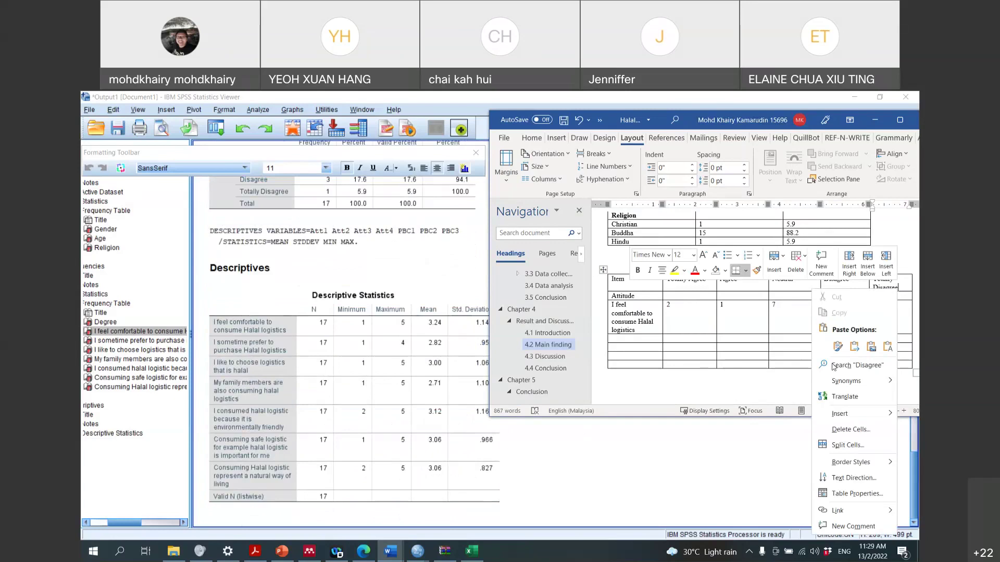
{"action": "mouse_move", "coordinate": [855, 415]}
{"action": "left_click", "coordinate": [755, 424]}
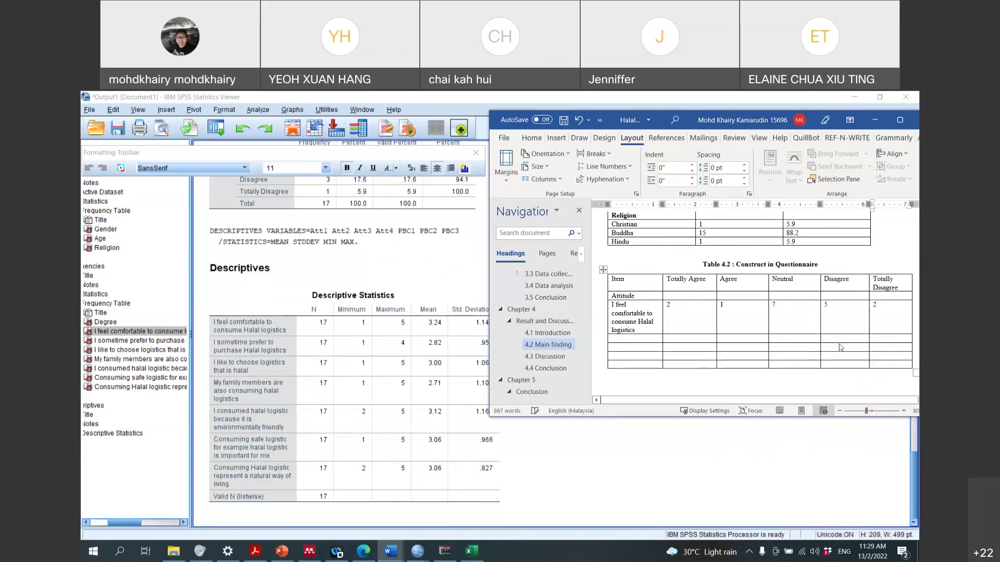
{"action": "type", "text": "Mean"}
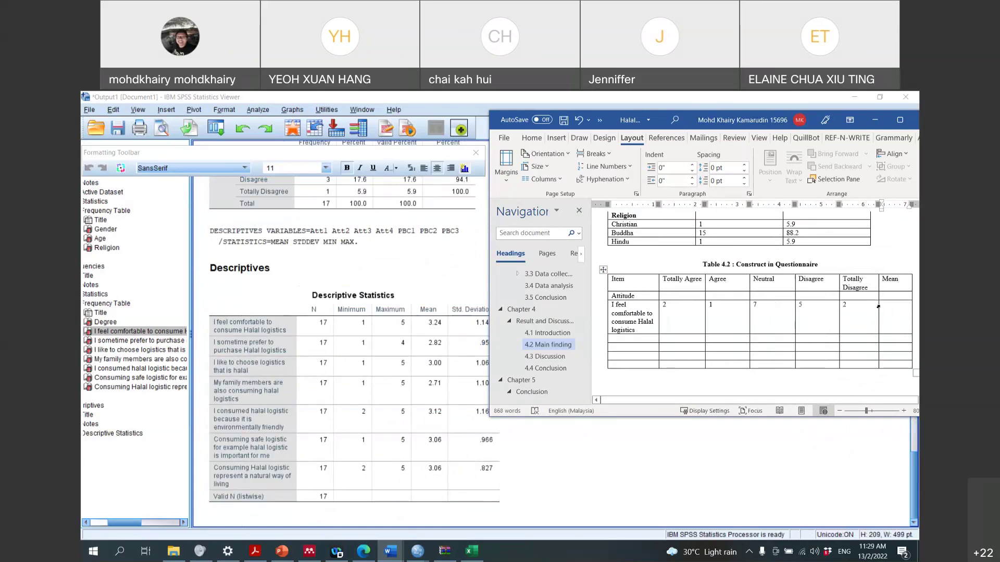
{"action": "type", "text": "3.24"}
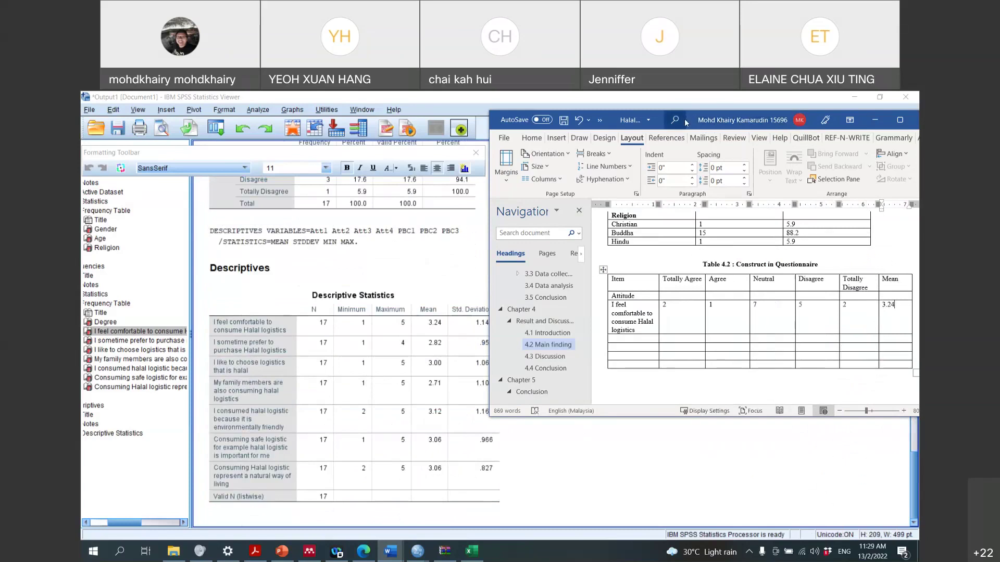
Insert a column to the right of Mean in Table 4.2 and head it "Standard Deviation"
{"action": "left_click_drag", "start_coordinate": [686, 122], "coordinate": [665, 105]}
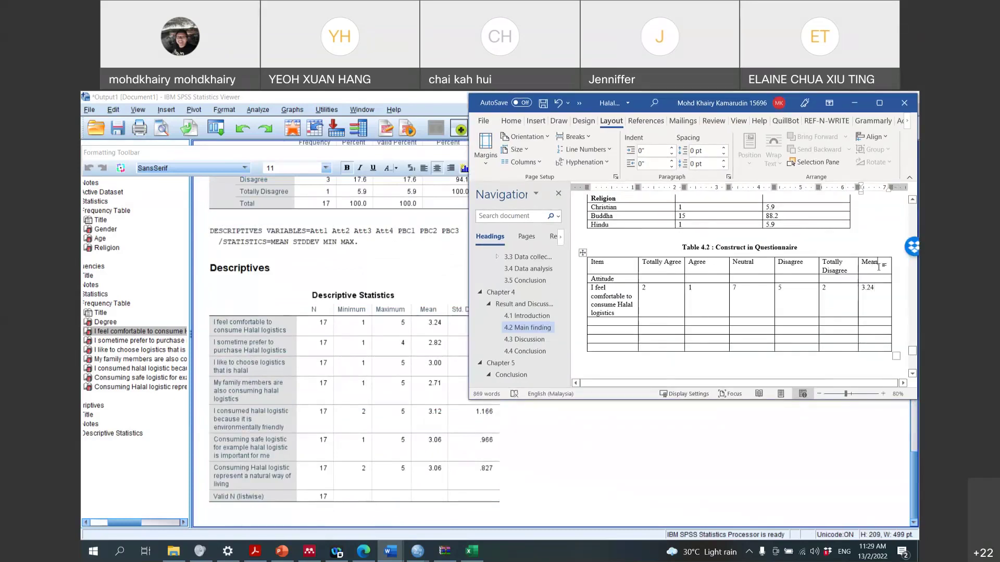
{"action": "right_click", "coordinate": [879, 267]}
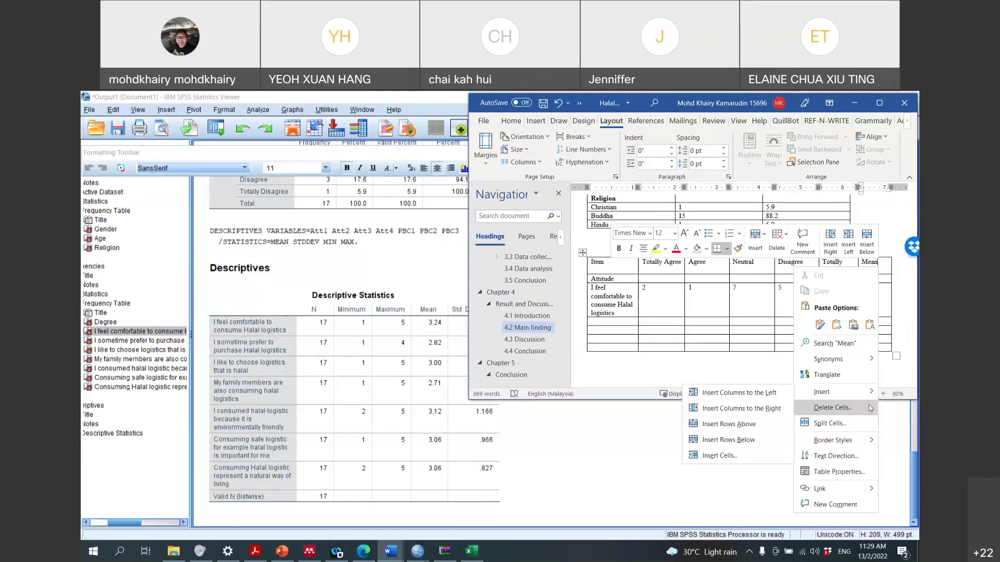
{"action": "left_click", "coordinate": [742, 408]}
{"action": "left_click", "coordinate": [877, 269]}
{"action": "type", "text": "Standatd"}
{"action": "key", "text": "BackSpace"}
{"action": "key", "text": "BackSpace"}
{"action": "type", "text": "rdDev"}
{"action": "key", "text": "BackSpace"}
{"action": "key", "text": "BackSpace"}
{"action": "key", "text": "BackSpace"}
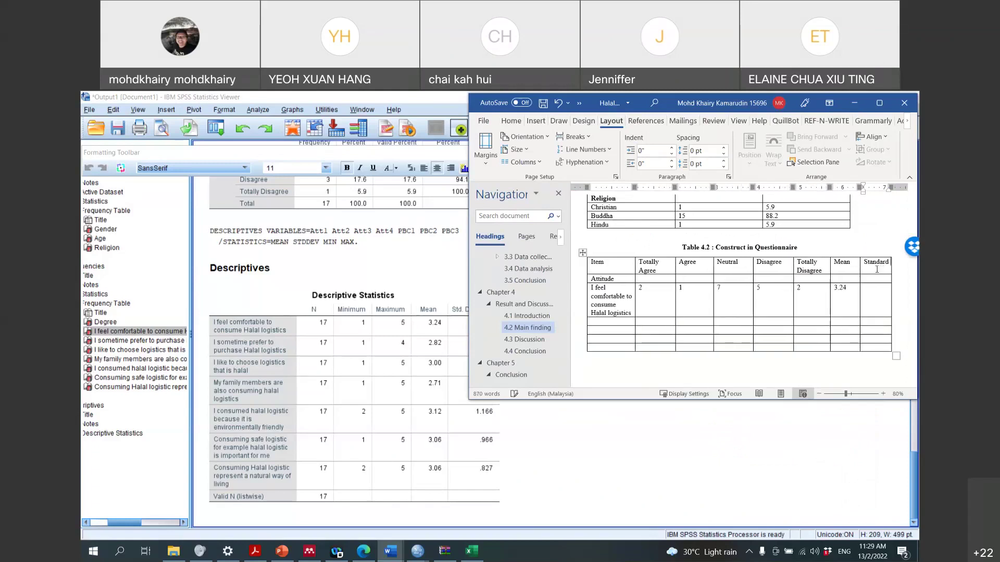
{"action": "type", "text": "Deviation"}
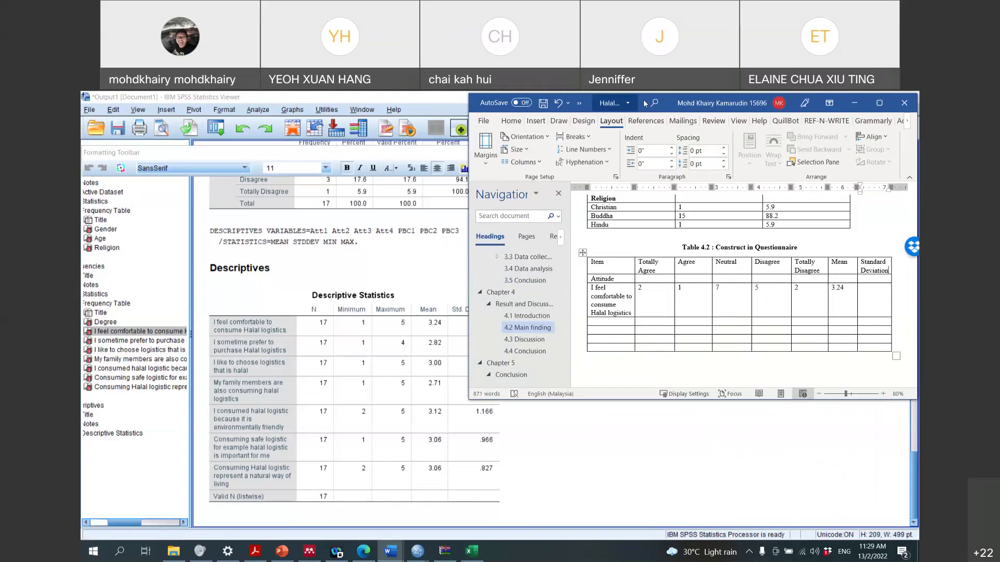
Uncover the Std. Deviation values in the SPSS output and enter 1.147 as the first attitude item's standard deviation in Table 4.2
{"action": "left_click_drag", "start_coordinate": [645, 103], "coordinate": [683, 104]}
{"action": "left_click", "coordinate": [915, 296]}
{"action": "type", "text": "1.147"}
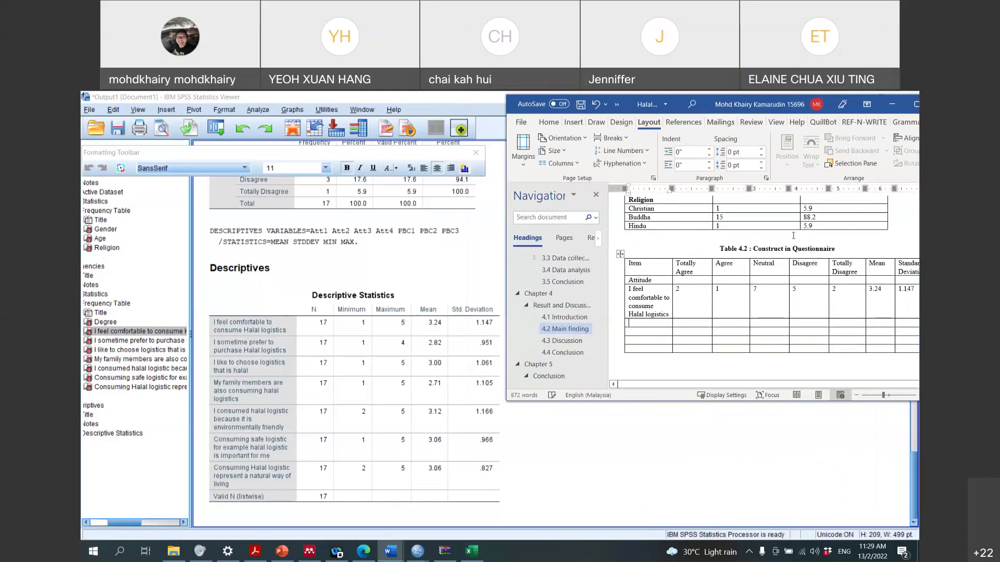
Maximize the Word window and switch the document from Web Layout to Print Layout view
{"action": "double_click", "coordinate": [701, 111]}
{"action": "left_click", "coordinate": [753, 130]}
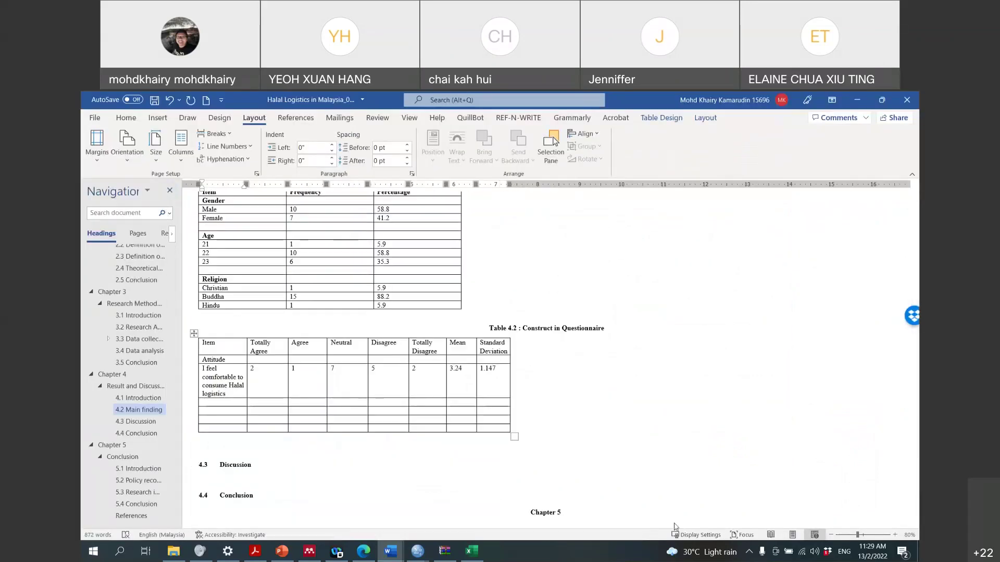
{"action": "left_click", "coordinate": [521, 513]}
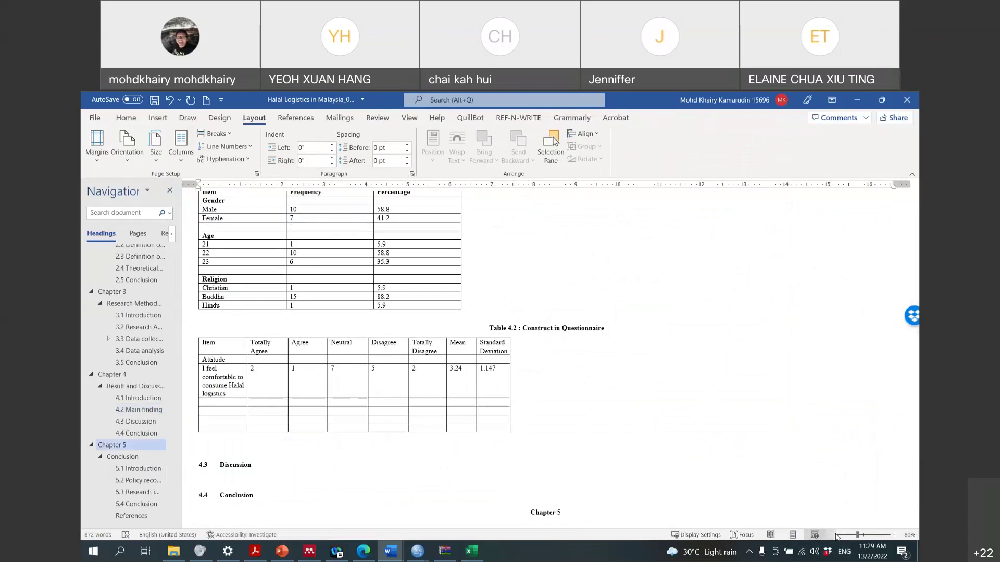
{"action": "left_click", "coordinate": [770, 535]}
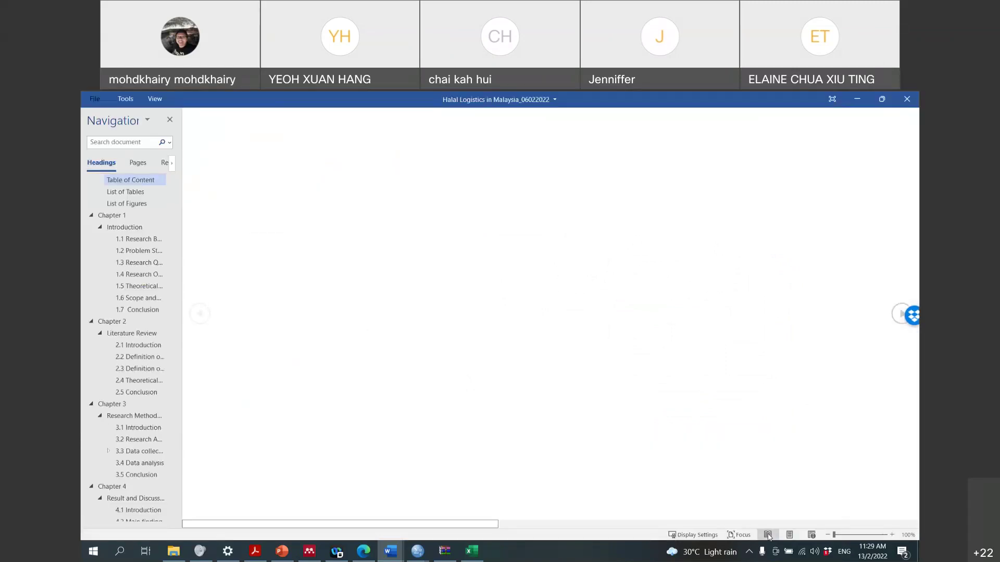
{"action": "left_click", "coordinate": [790, 535]}
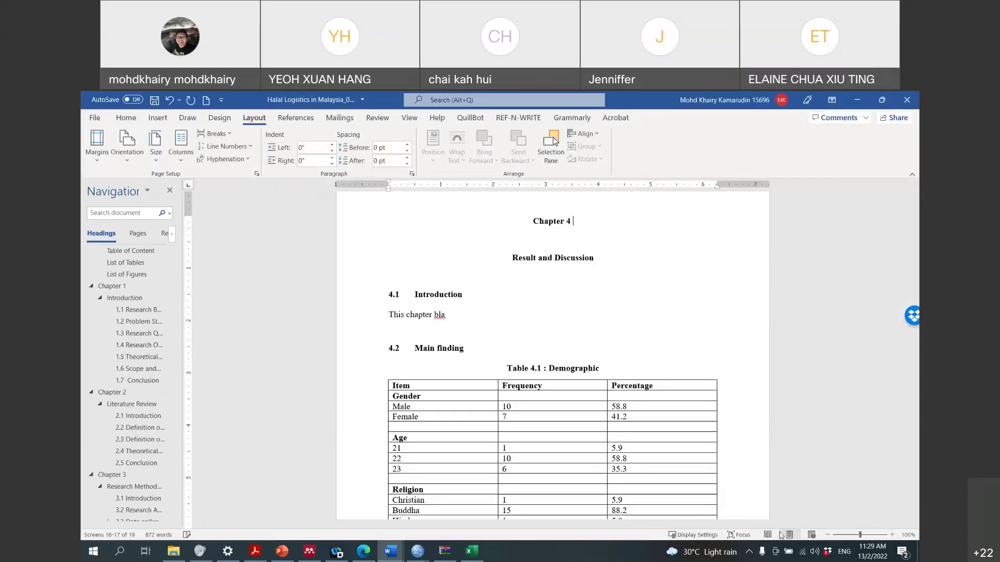
Make the header row of Table 4.2 bold, from Item across to Standard Deviation
{"action": "scroll", "coordinate": [788, 461], "scroll_direction": "down", "scroll_amount": 3}
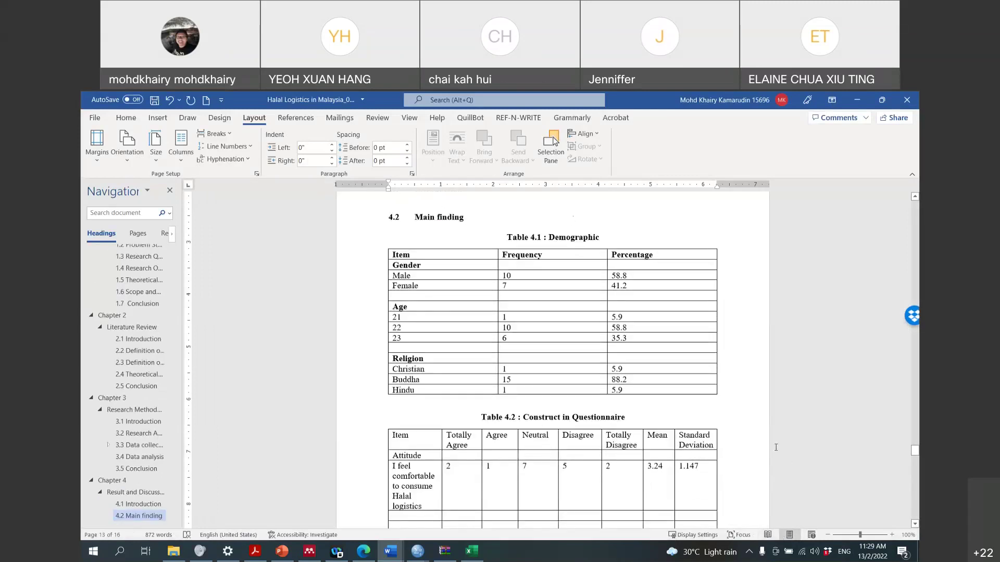
{"action": "scroll", "coordinate": [776, 447], "scroll_direction": "down", "scroll_amount": 3}
{"action": "left_click_drag", "start_coordinate": [413, 302], "coordinate": [698, 309]}
{"action": "left_click", "coordinate": [131, 118]}
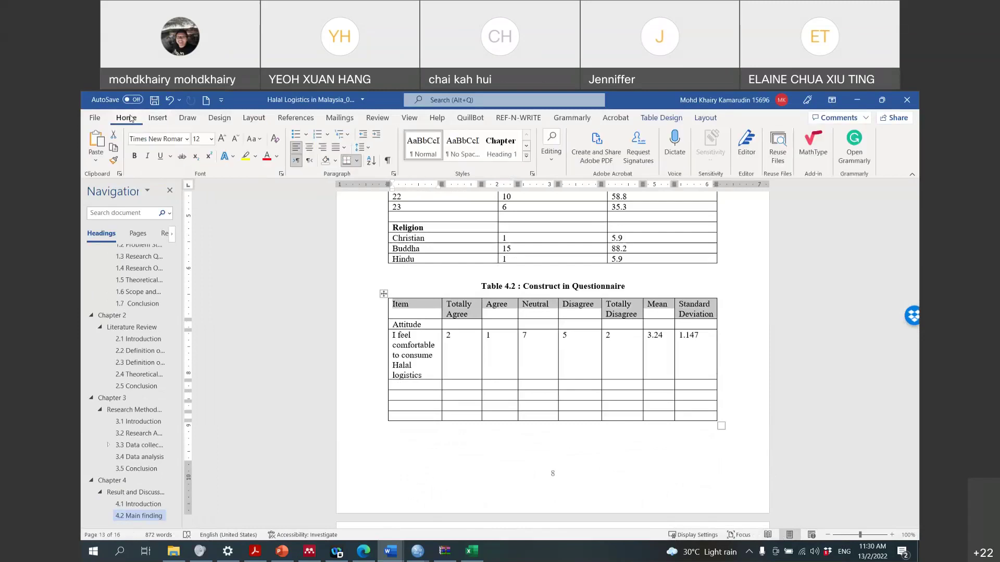
{"action": "left_click", "coordinate": [134, 156]}
Make the Item column entries of Table 4.2 bold, including Attitude and "I feel comfortable to consume Halal logistics"
{"action": "left_click_drag", "start_coordinate": [396, 359], "coordinate": [394, 318]}
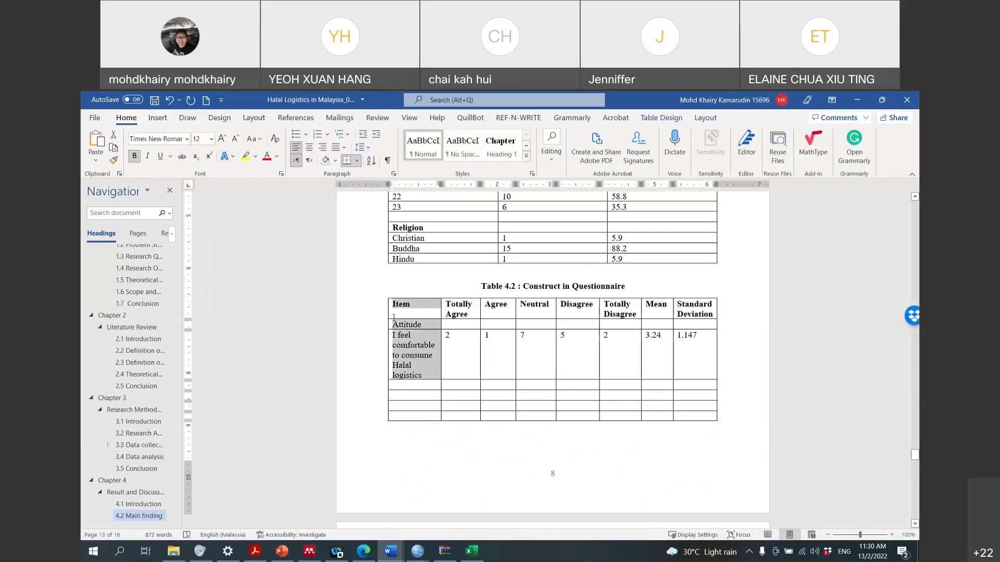
{"action": "left_click", "coordinate": [134, 156]}
{"action": "left_click", "coordinate": [133, 156]}
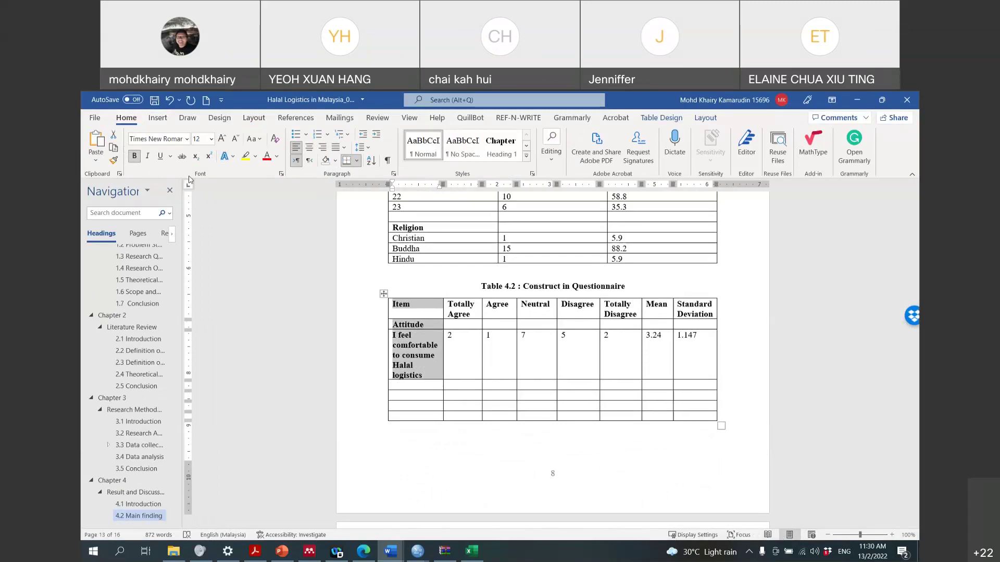
{"action": "scroll", "coordinate": [317, 270], "scroll_direction": "up", "scroll_amount": 2}
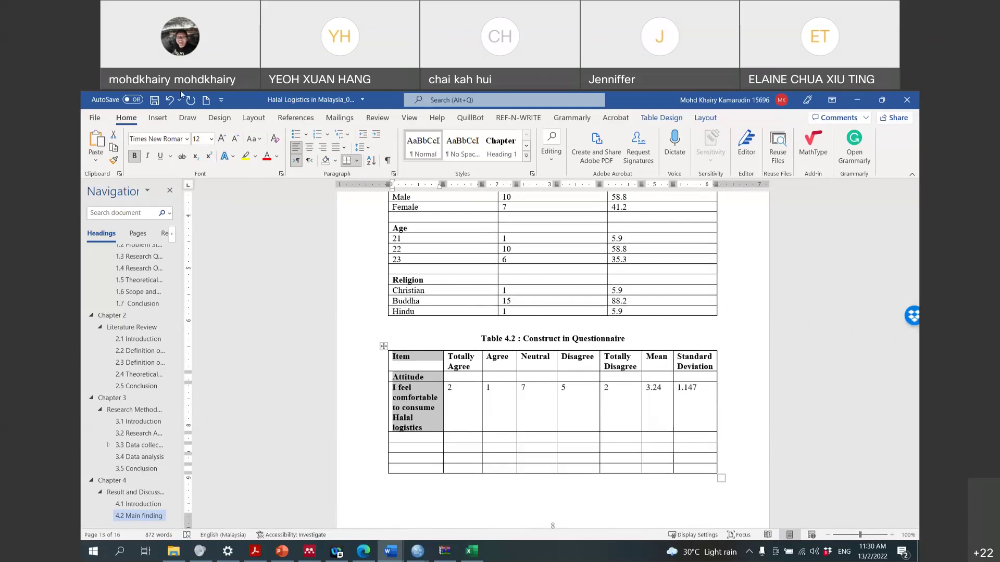
{"action": "double_click", "coordinate": [230, 95]}
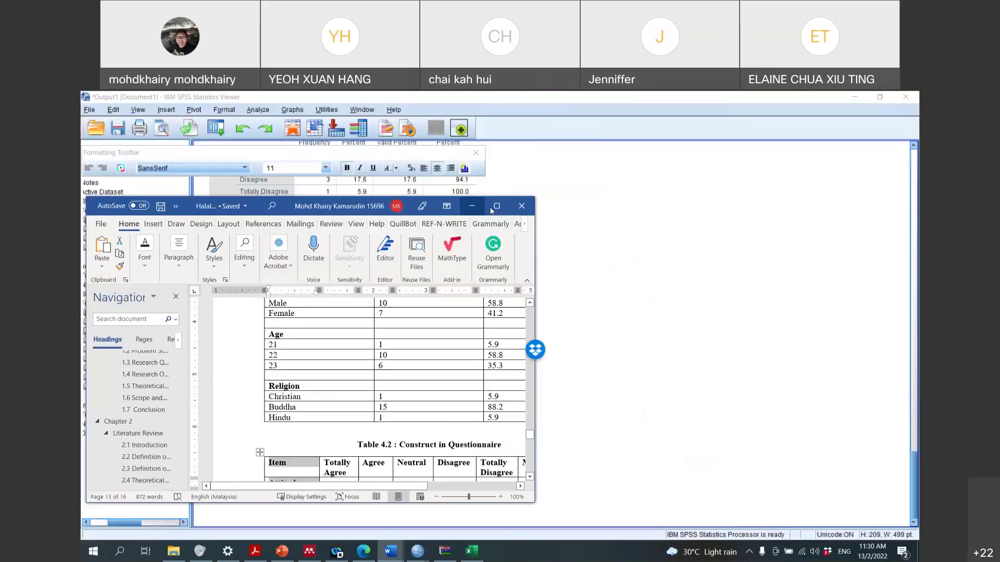
{"action": "left_click", "coordinate": [492, 209]}
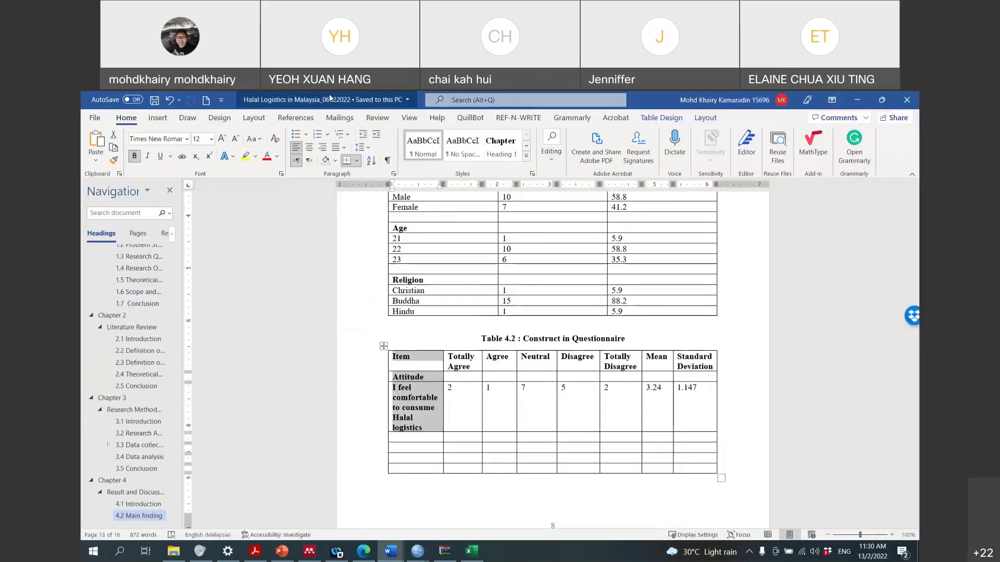